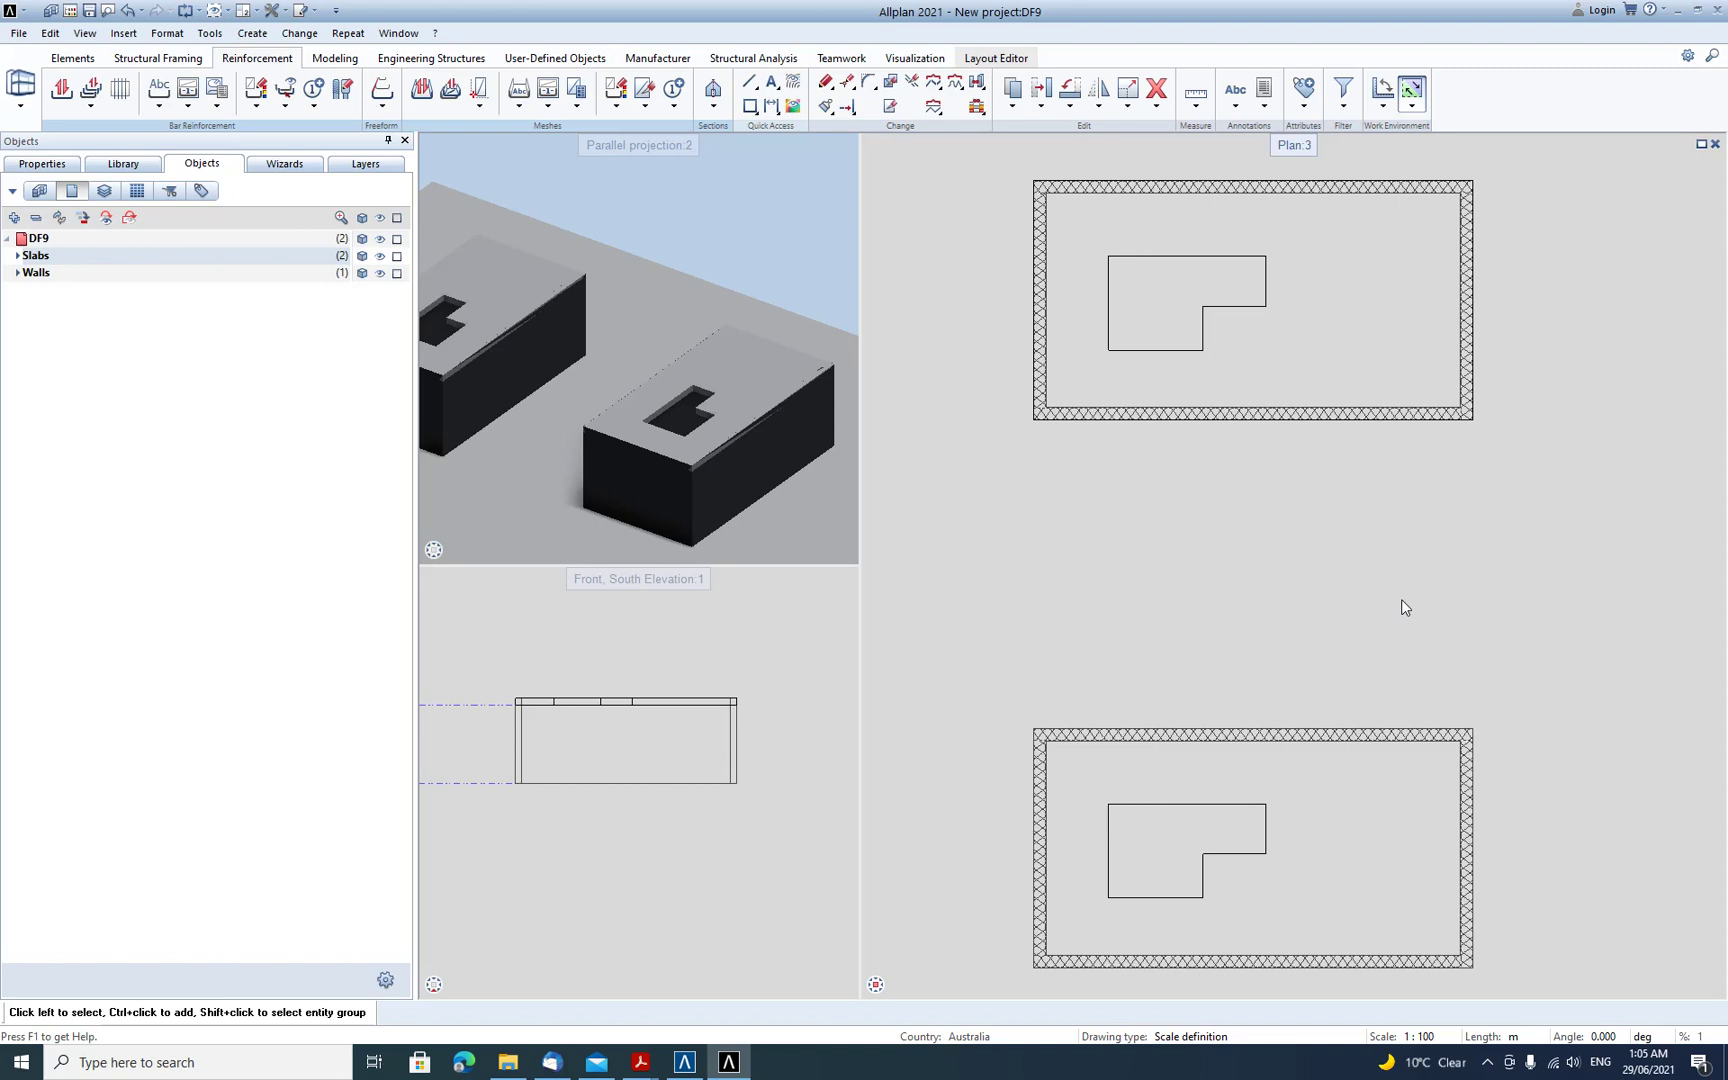
- Define a span placement region for mesh over the upper slab in plan, leaving out its L-shaped opening
middle_click_drag(1364, 527, 1361, 702)
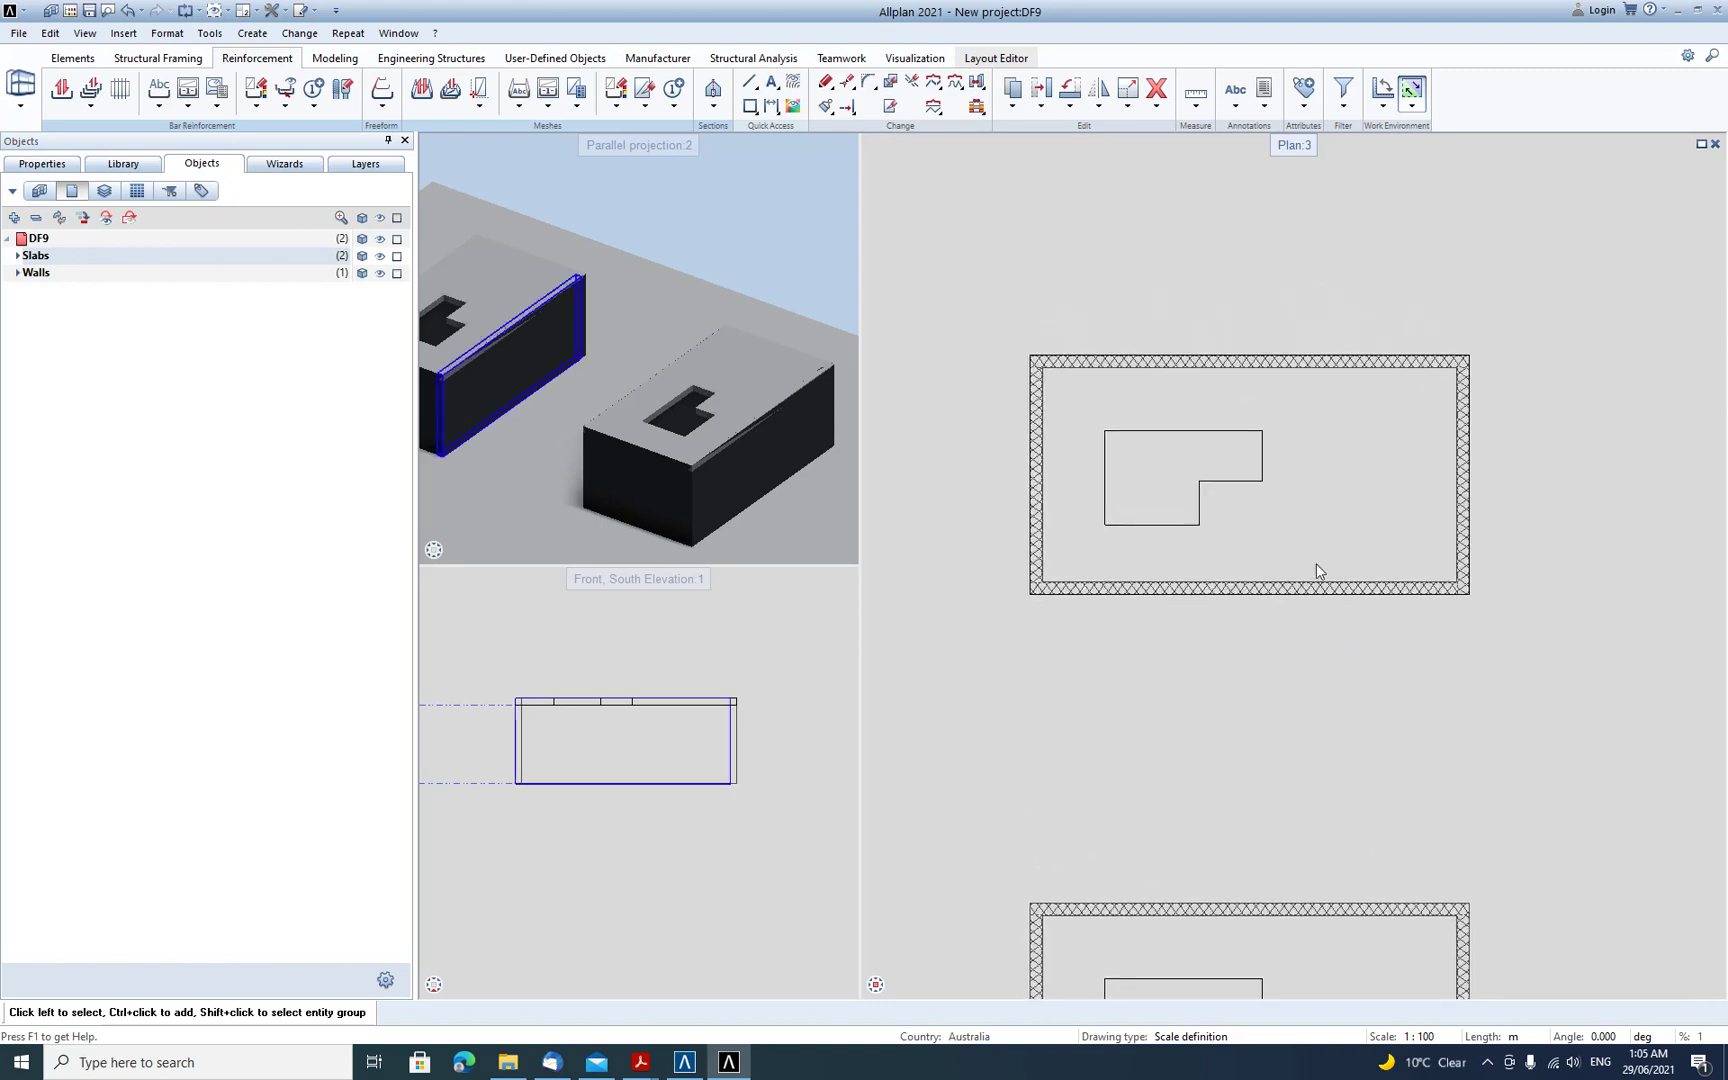
left_click(480, 104)
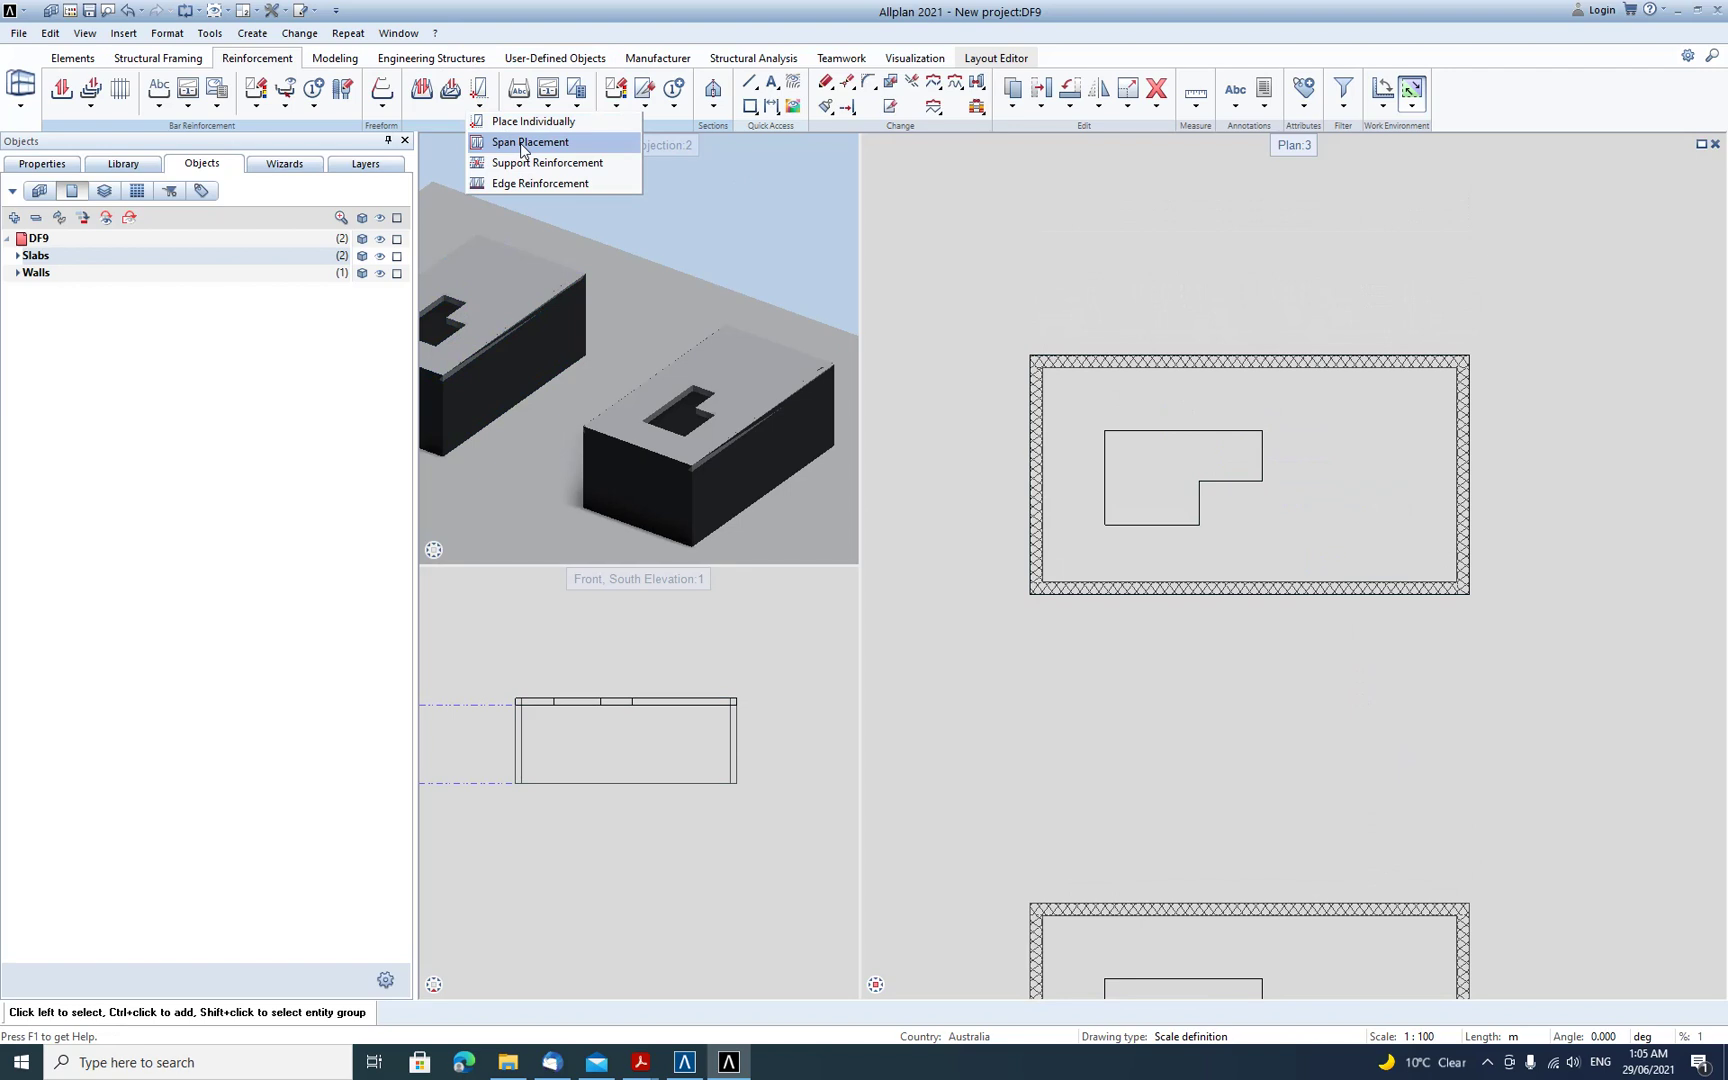
left_click(521, 143)
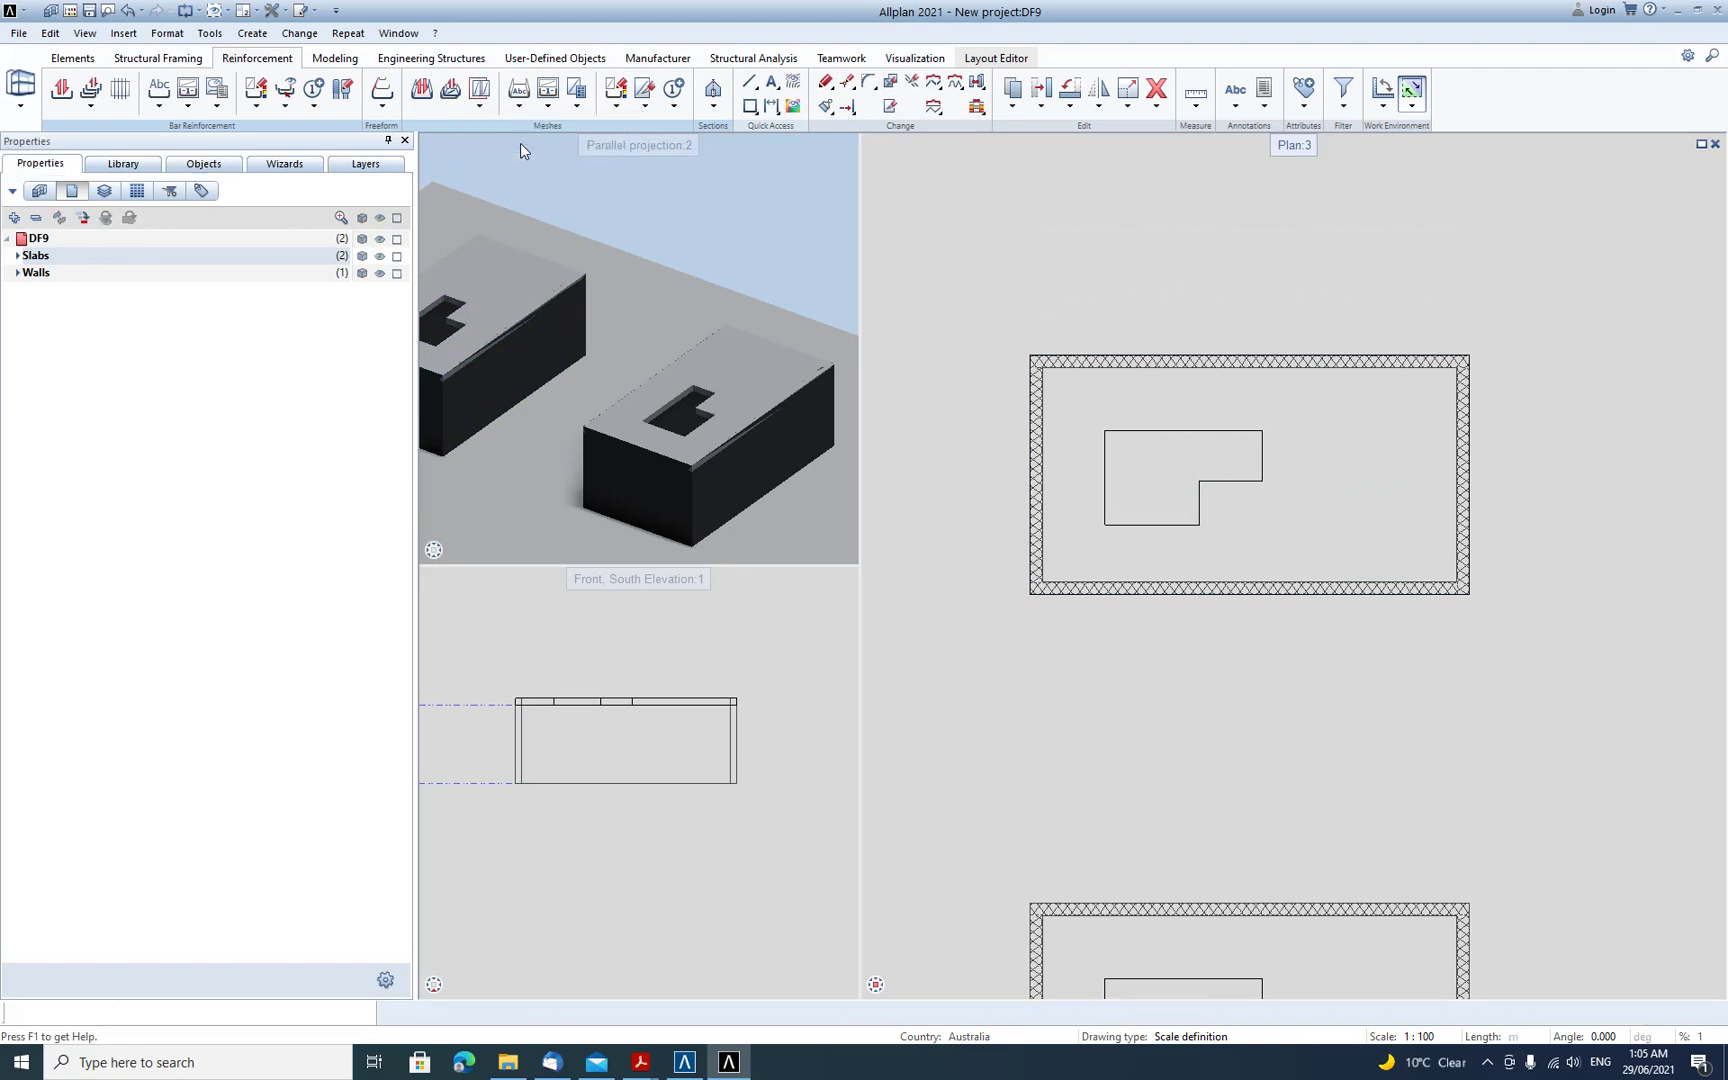
left_click(1079, 400)
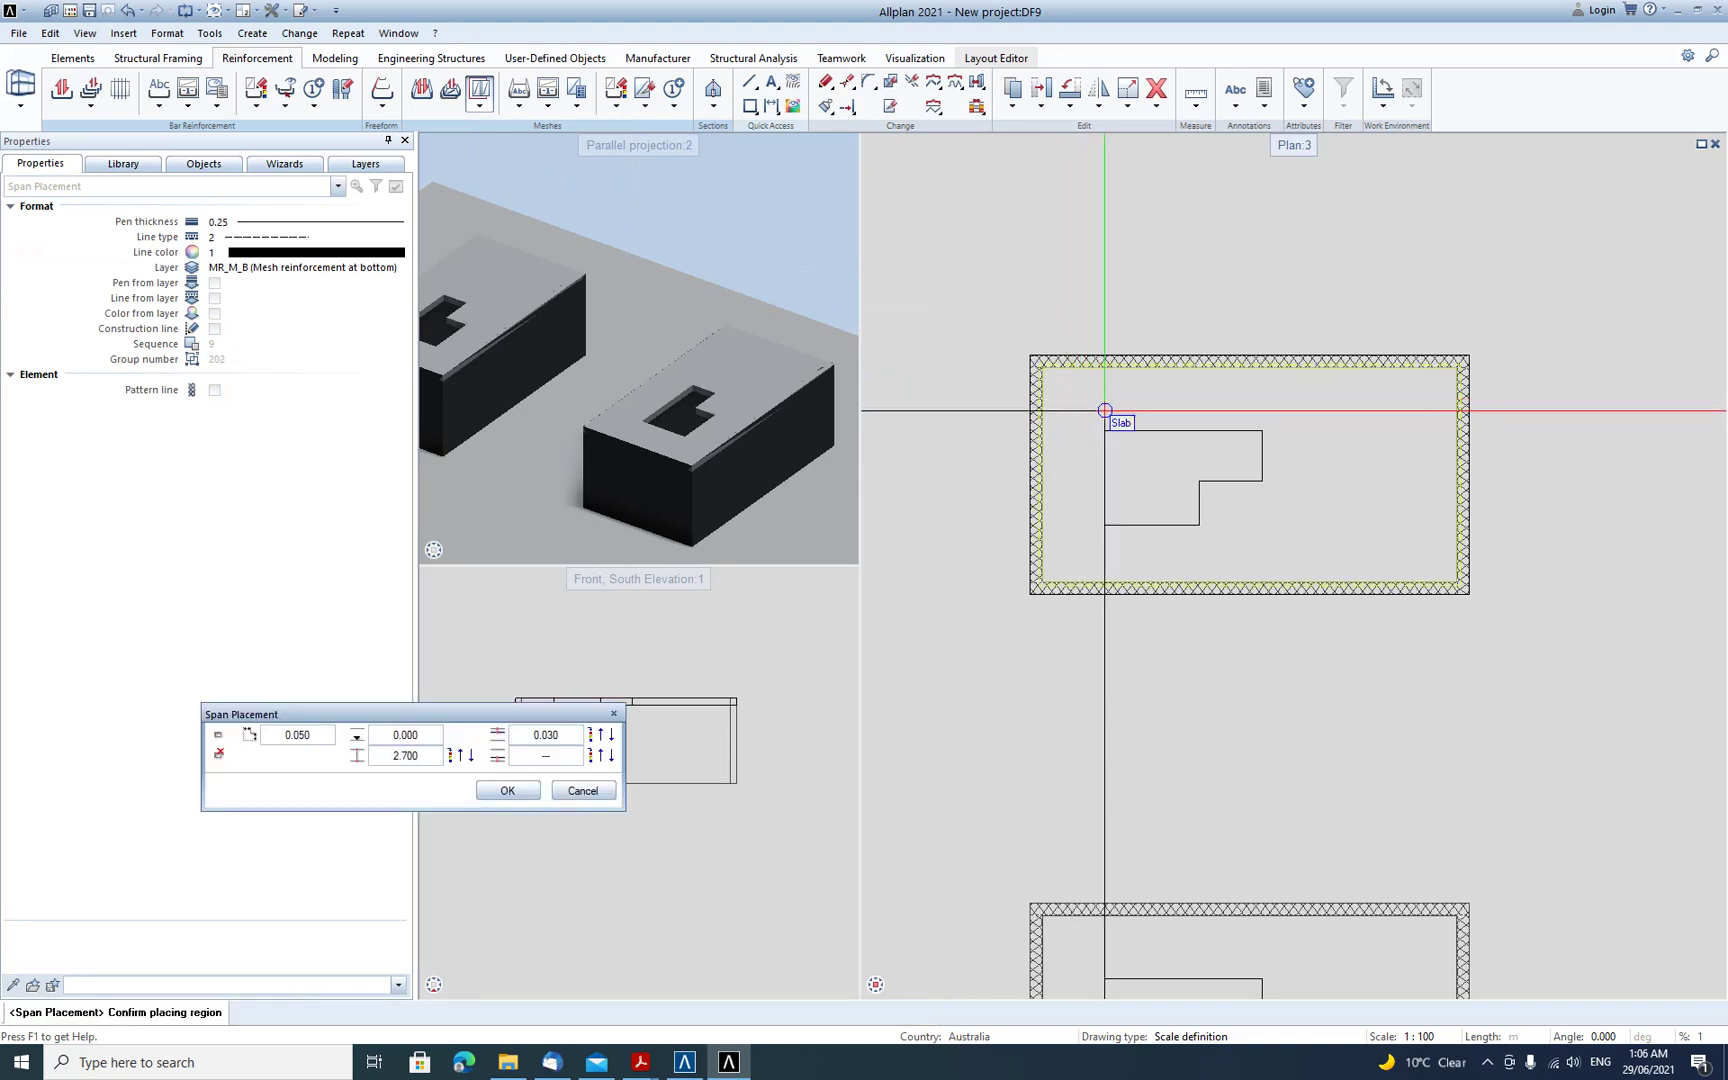
left_click(219, 740)
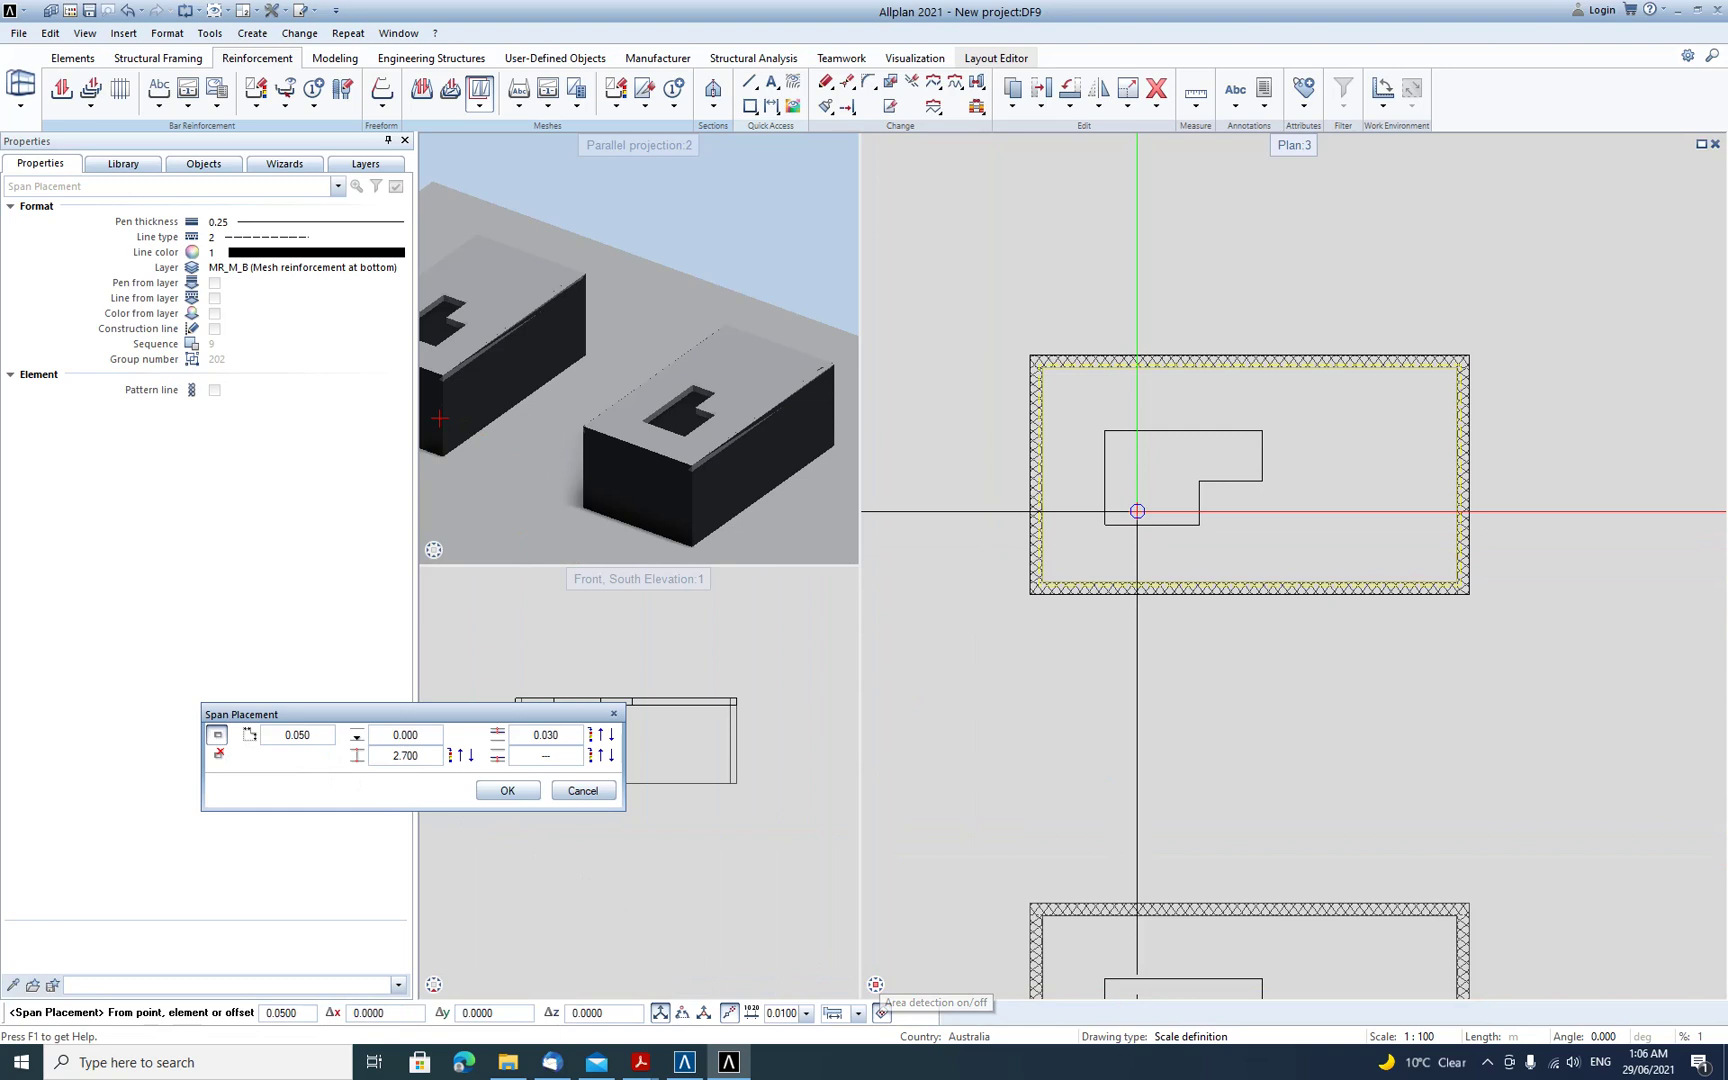
left_click(1125, 469)
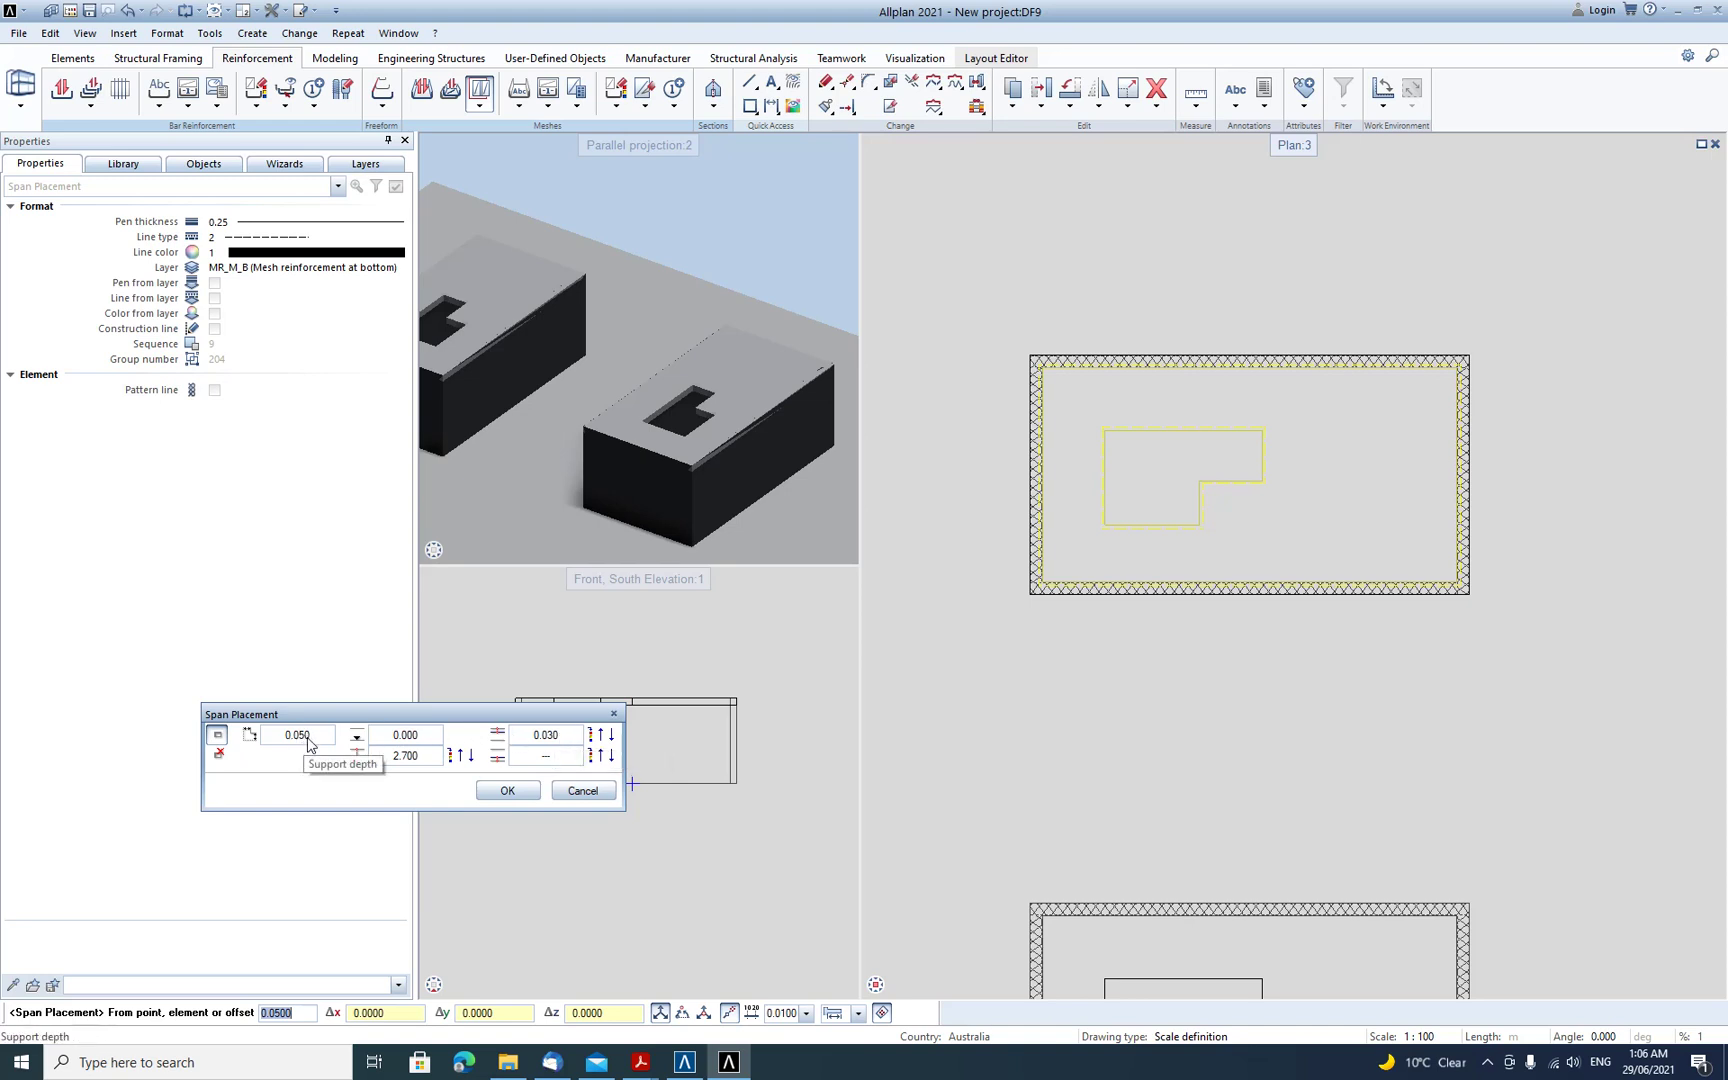
left_click(507, 790)
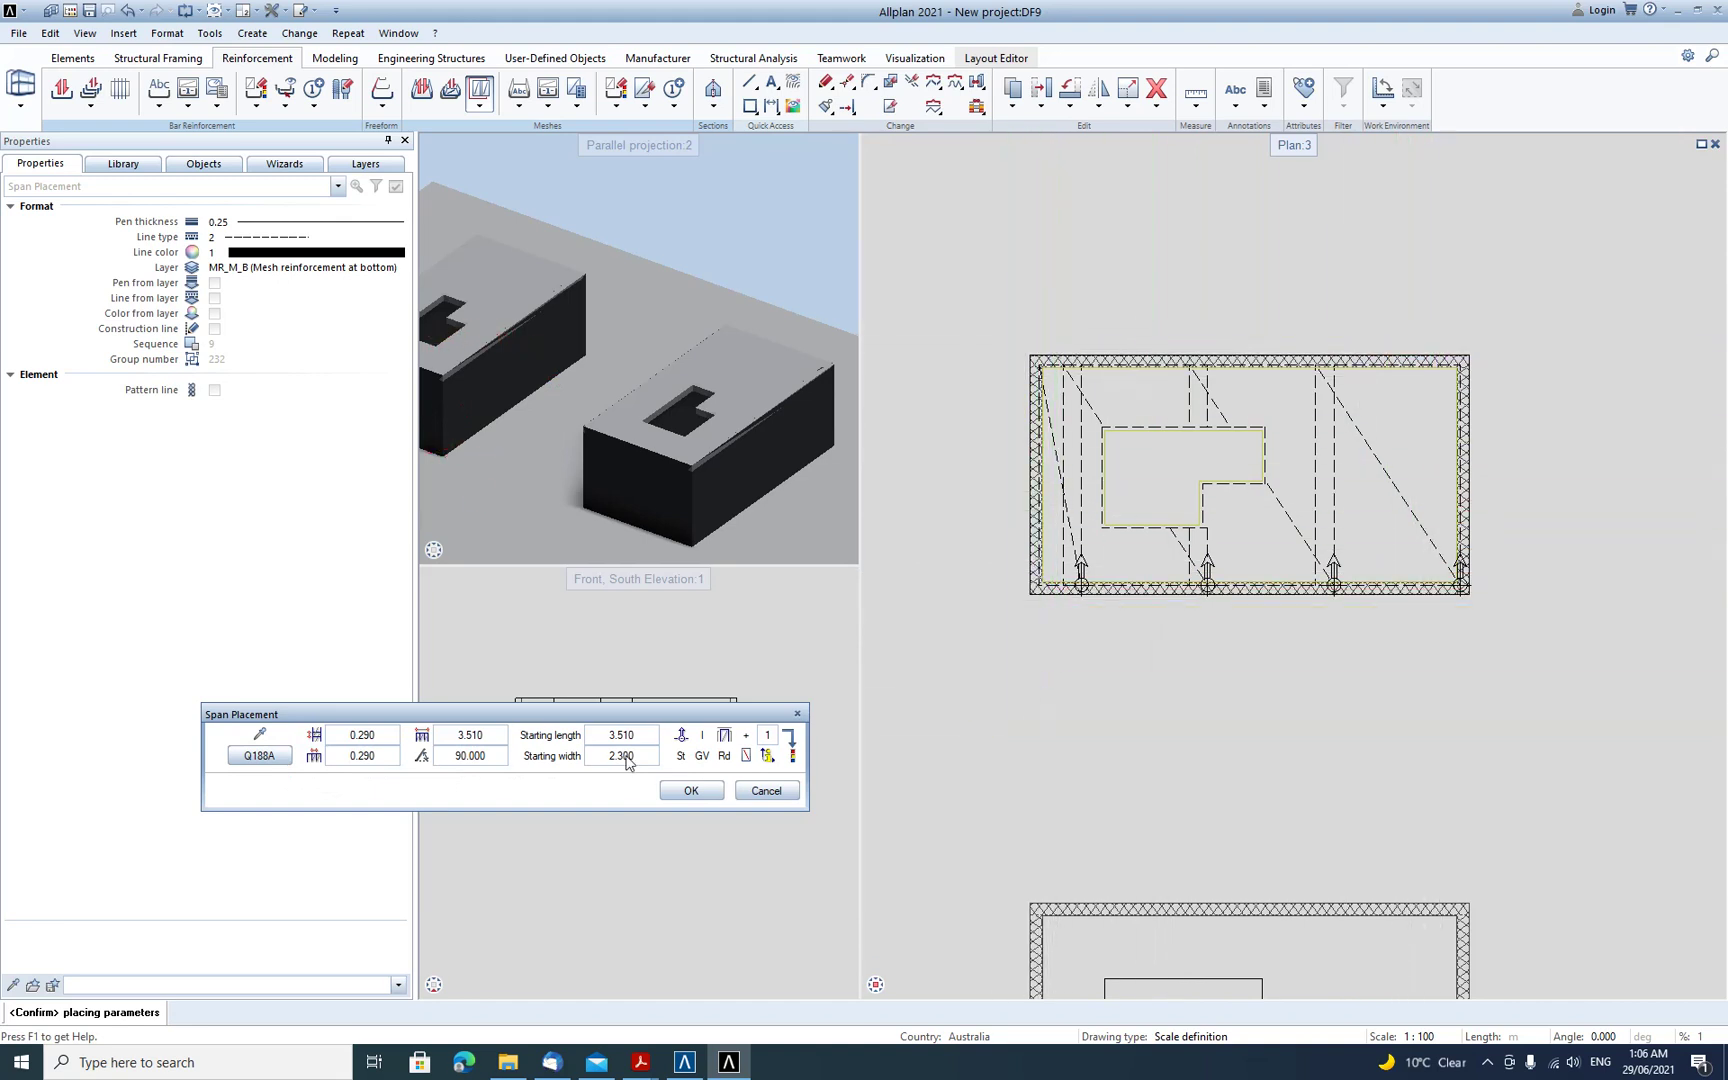
- Set the span placement's mesh type to Q424A and turn on staggering, keeping the layout's original starting point
left_click(257, 757)
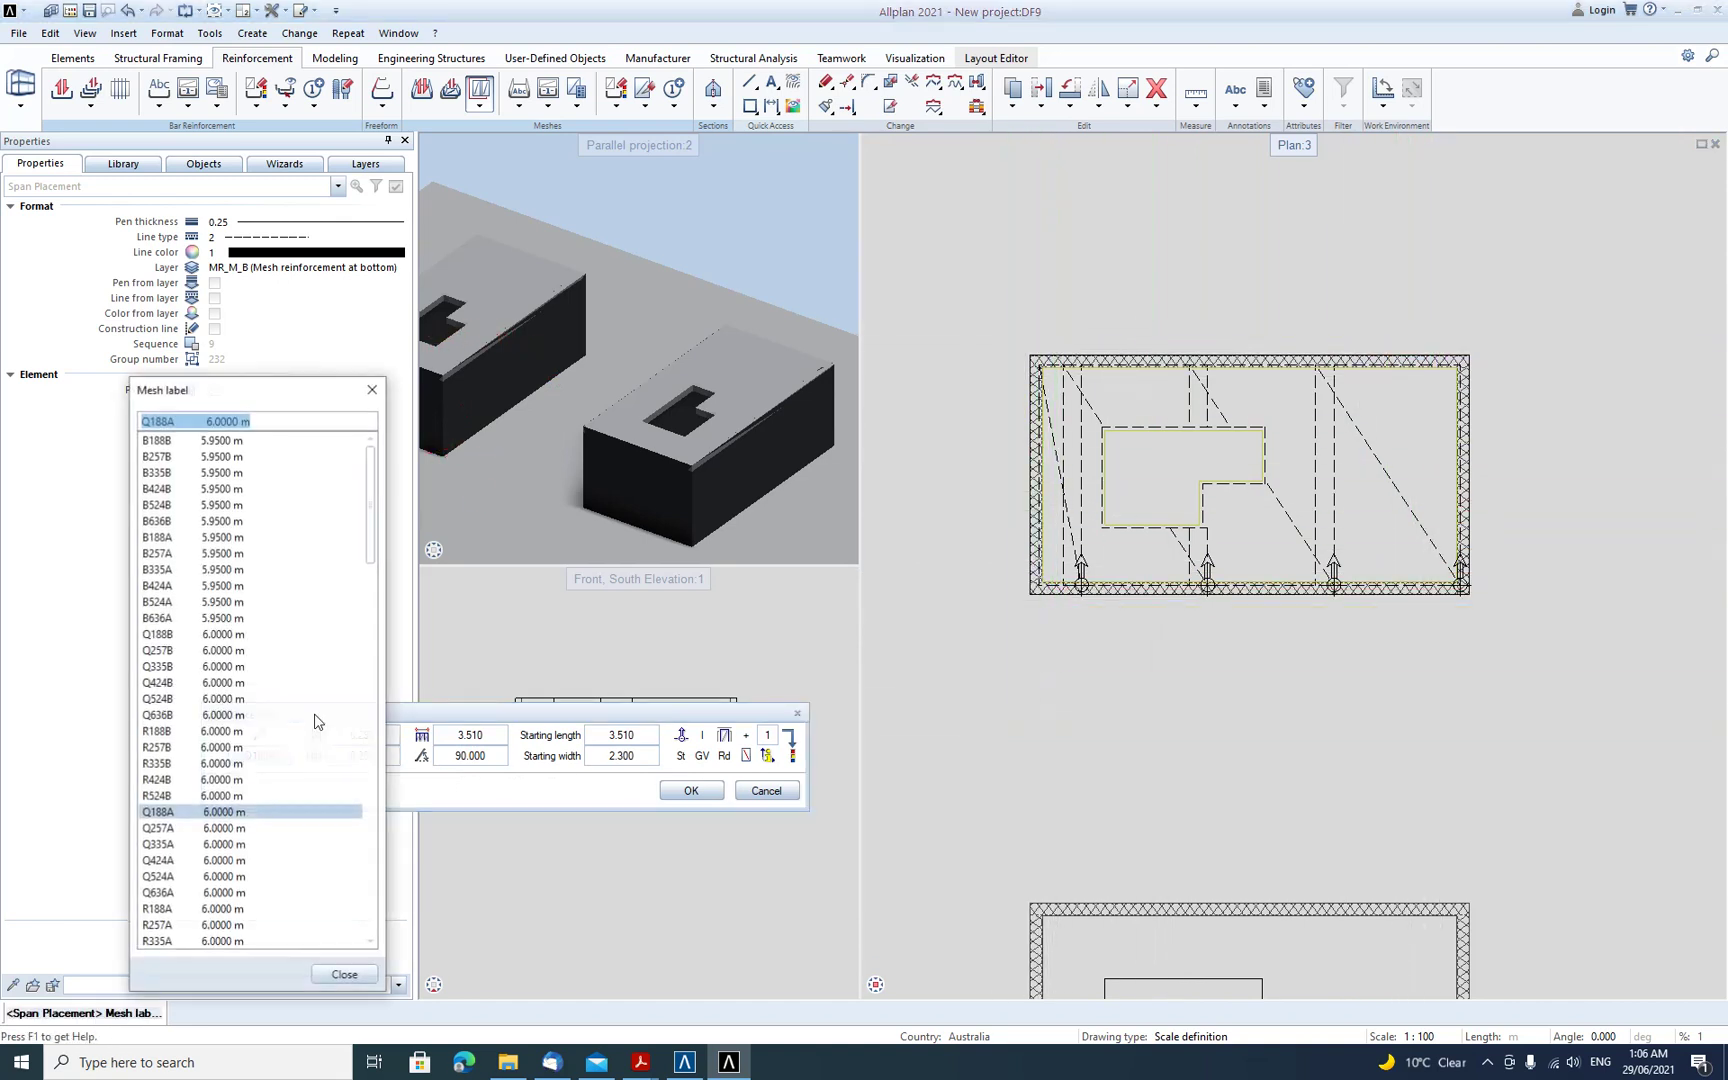
scroll(172, 665, "down", 5)
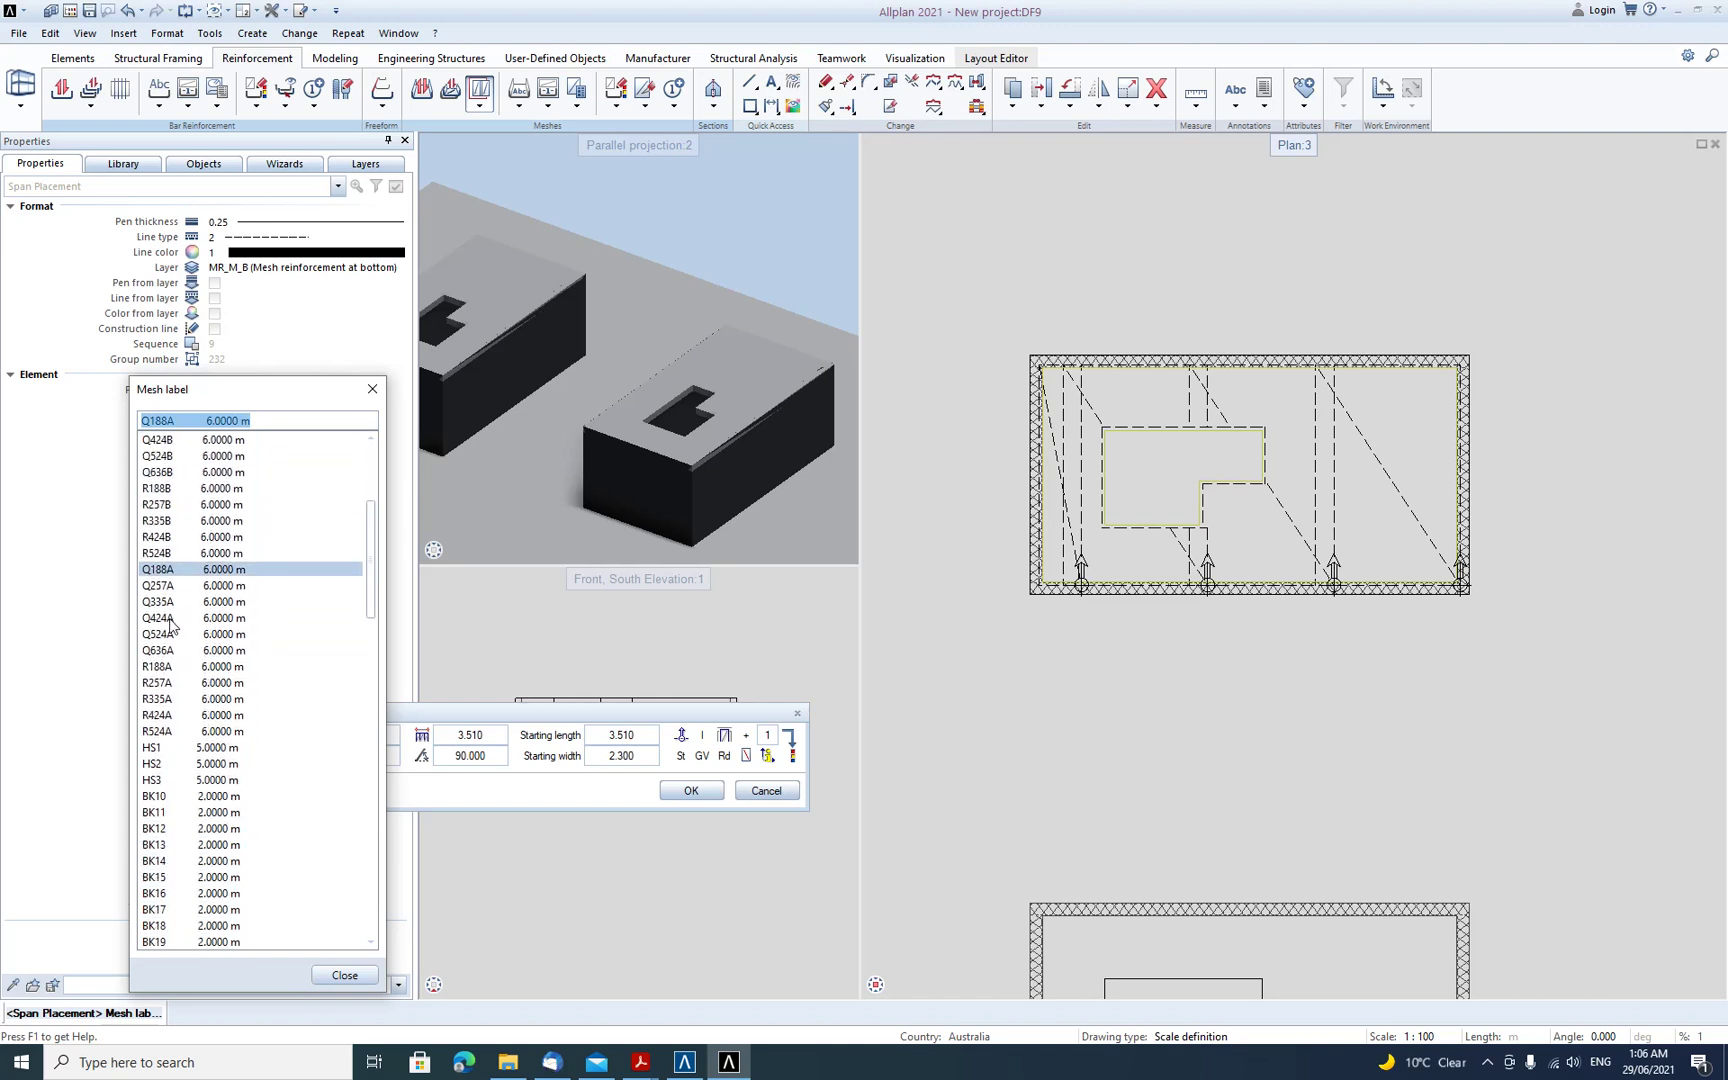
double_click(170, 617)
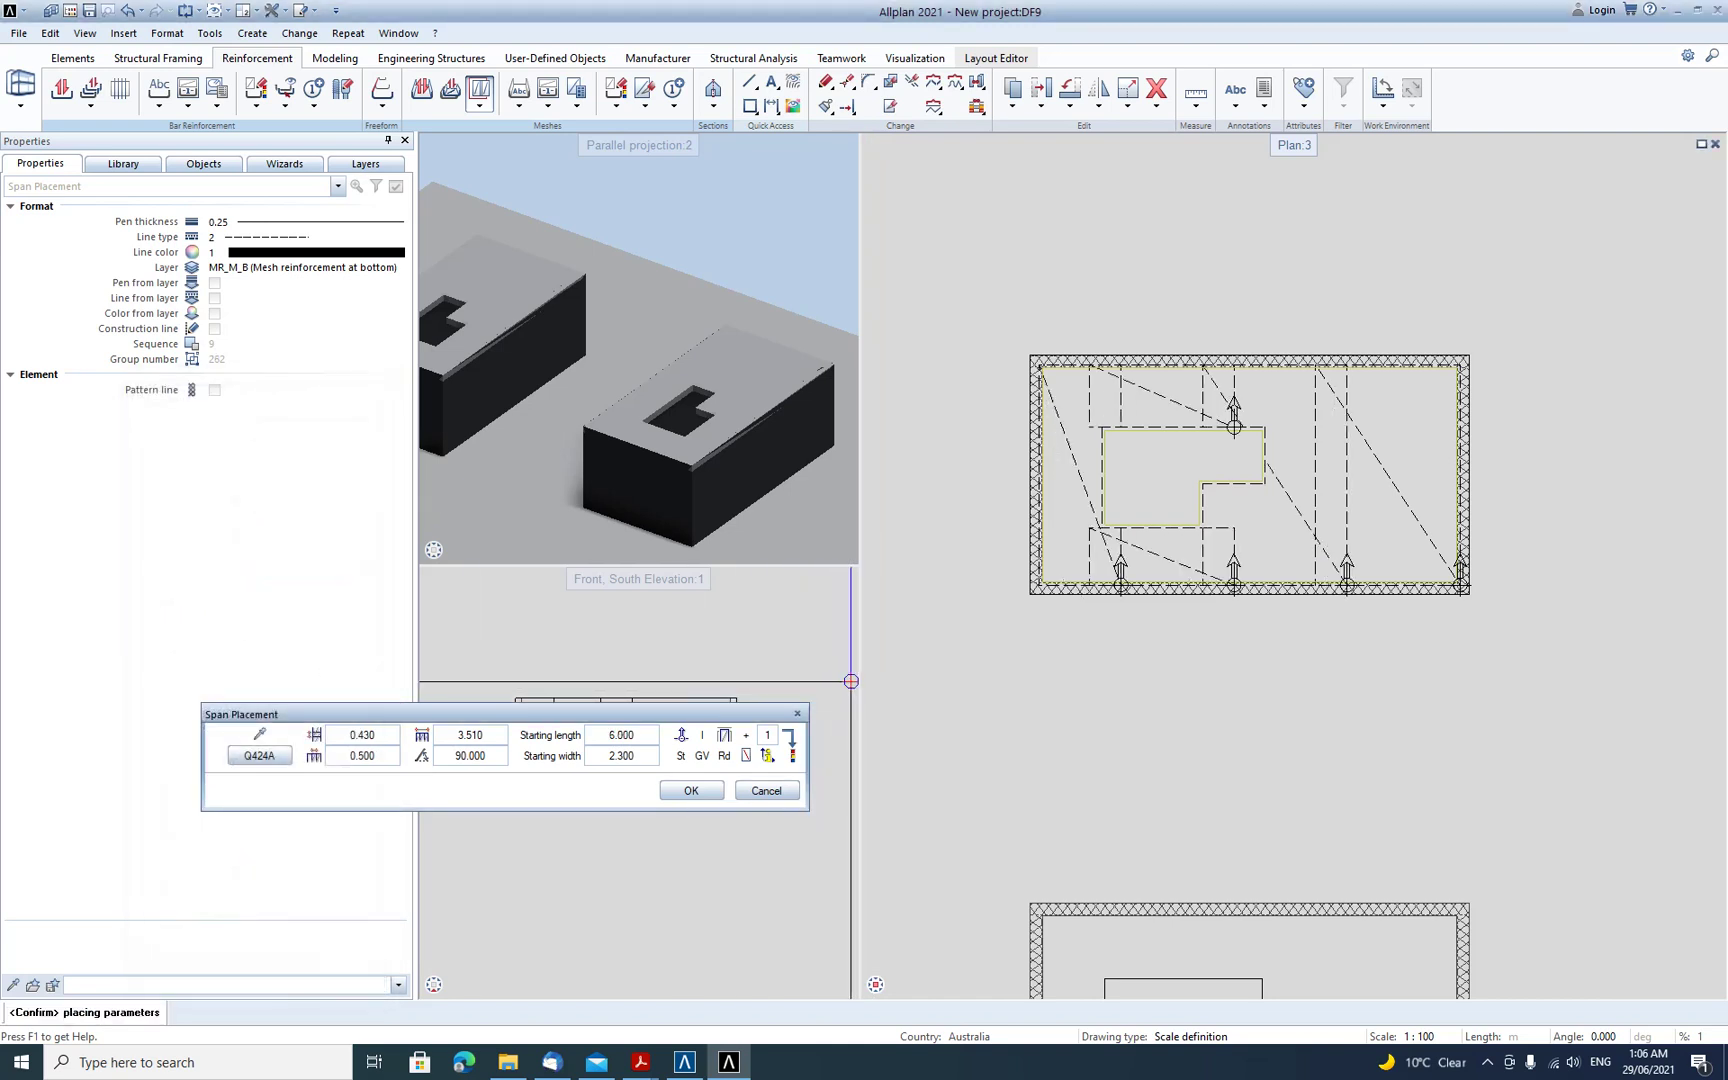
left_click(682, 736)
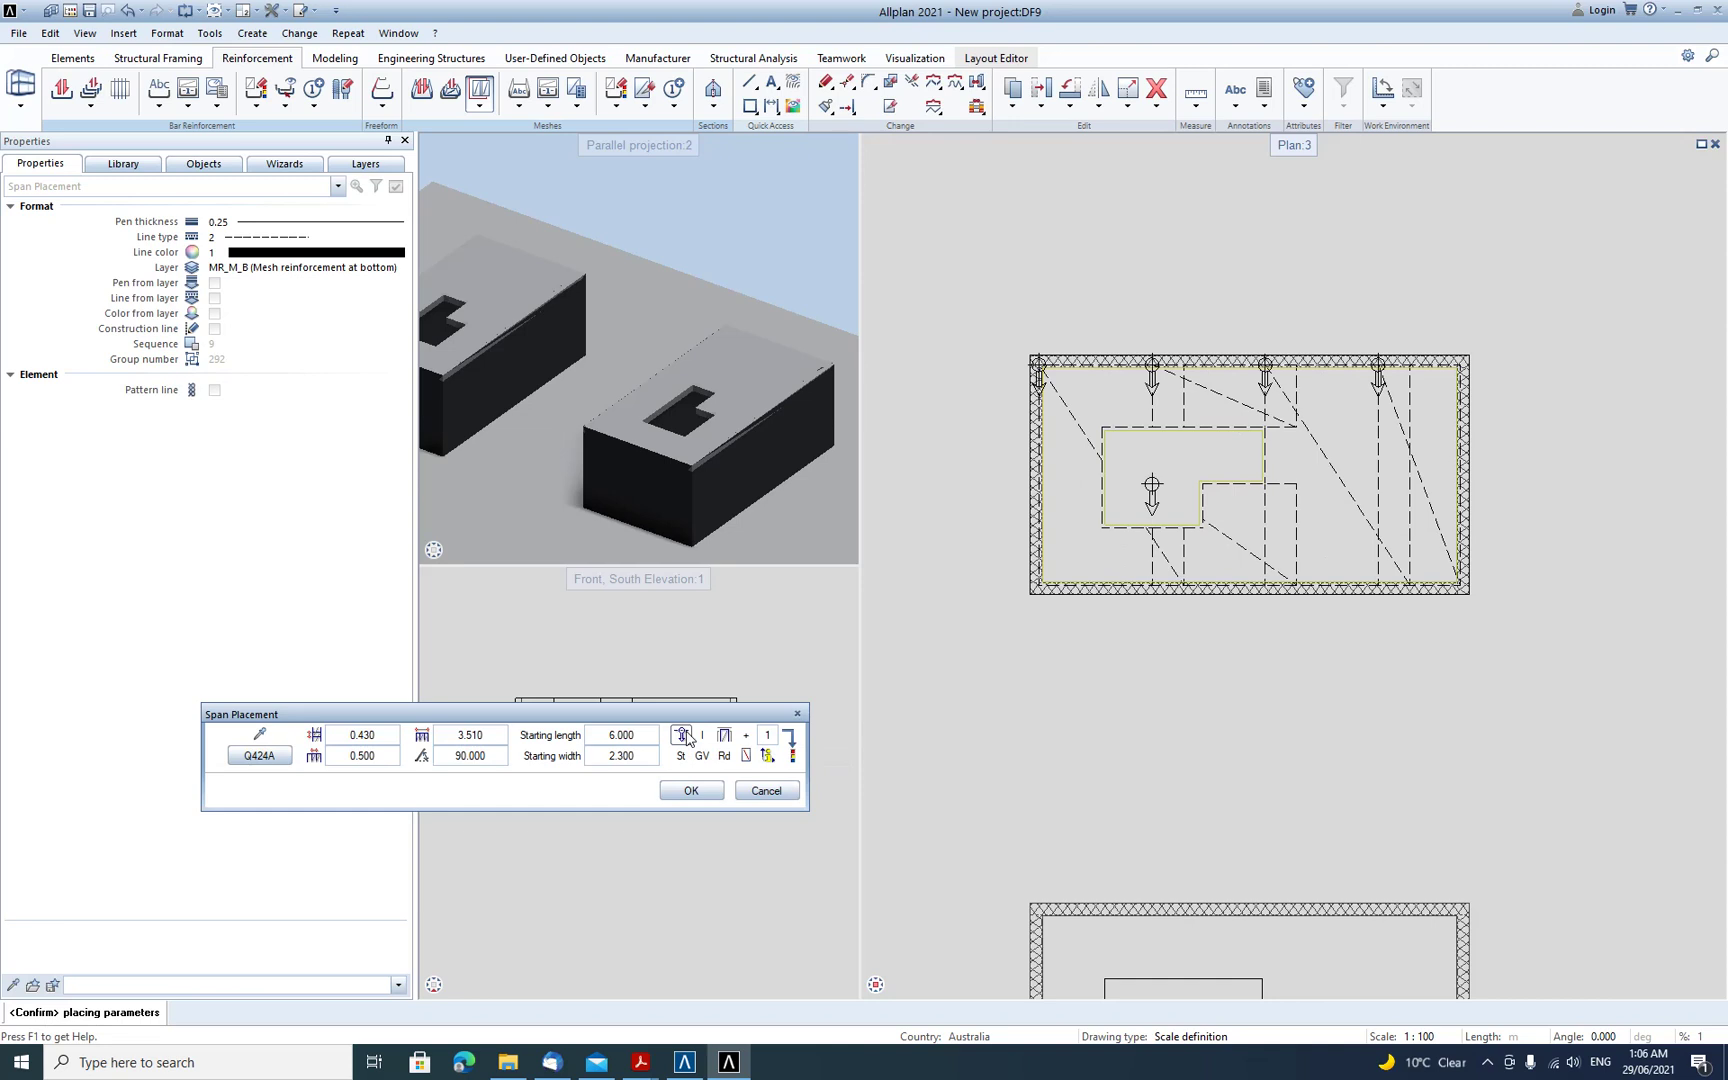
left_click(684, 737)
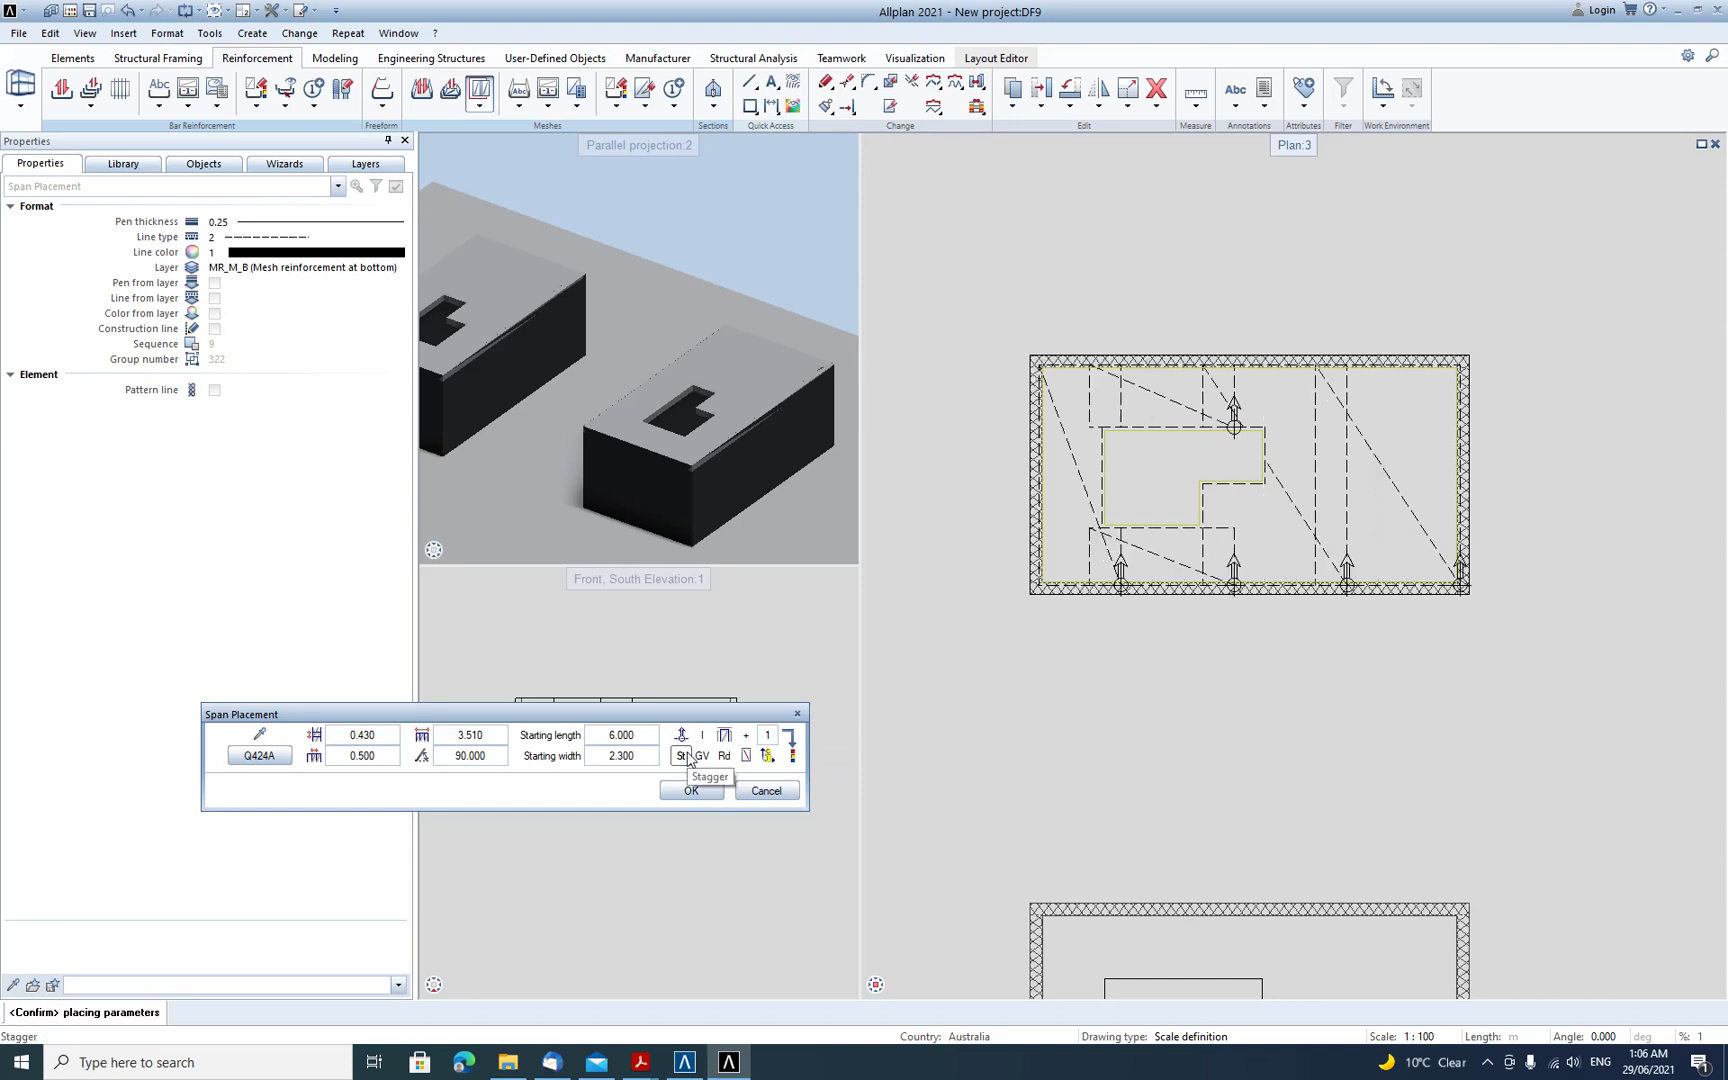
left_click(686, 758)
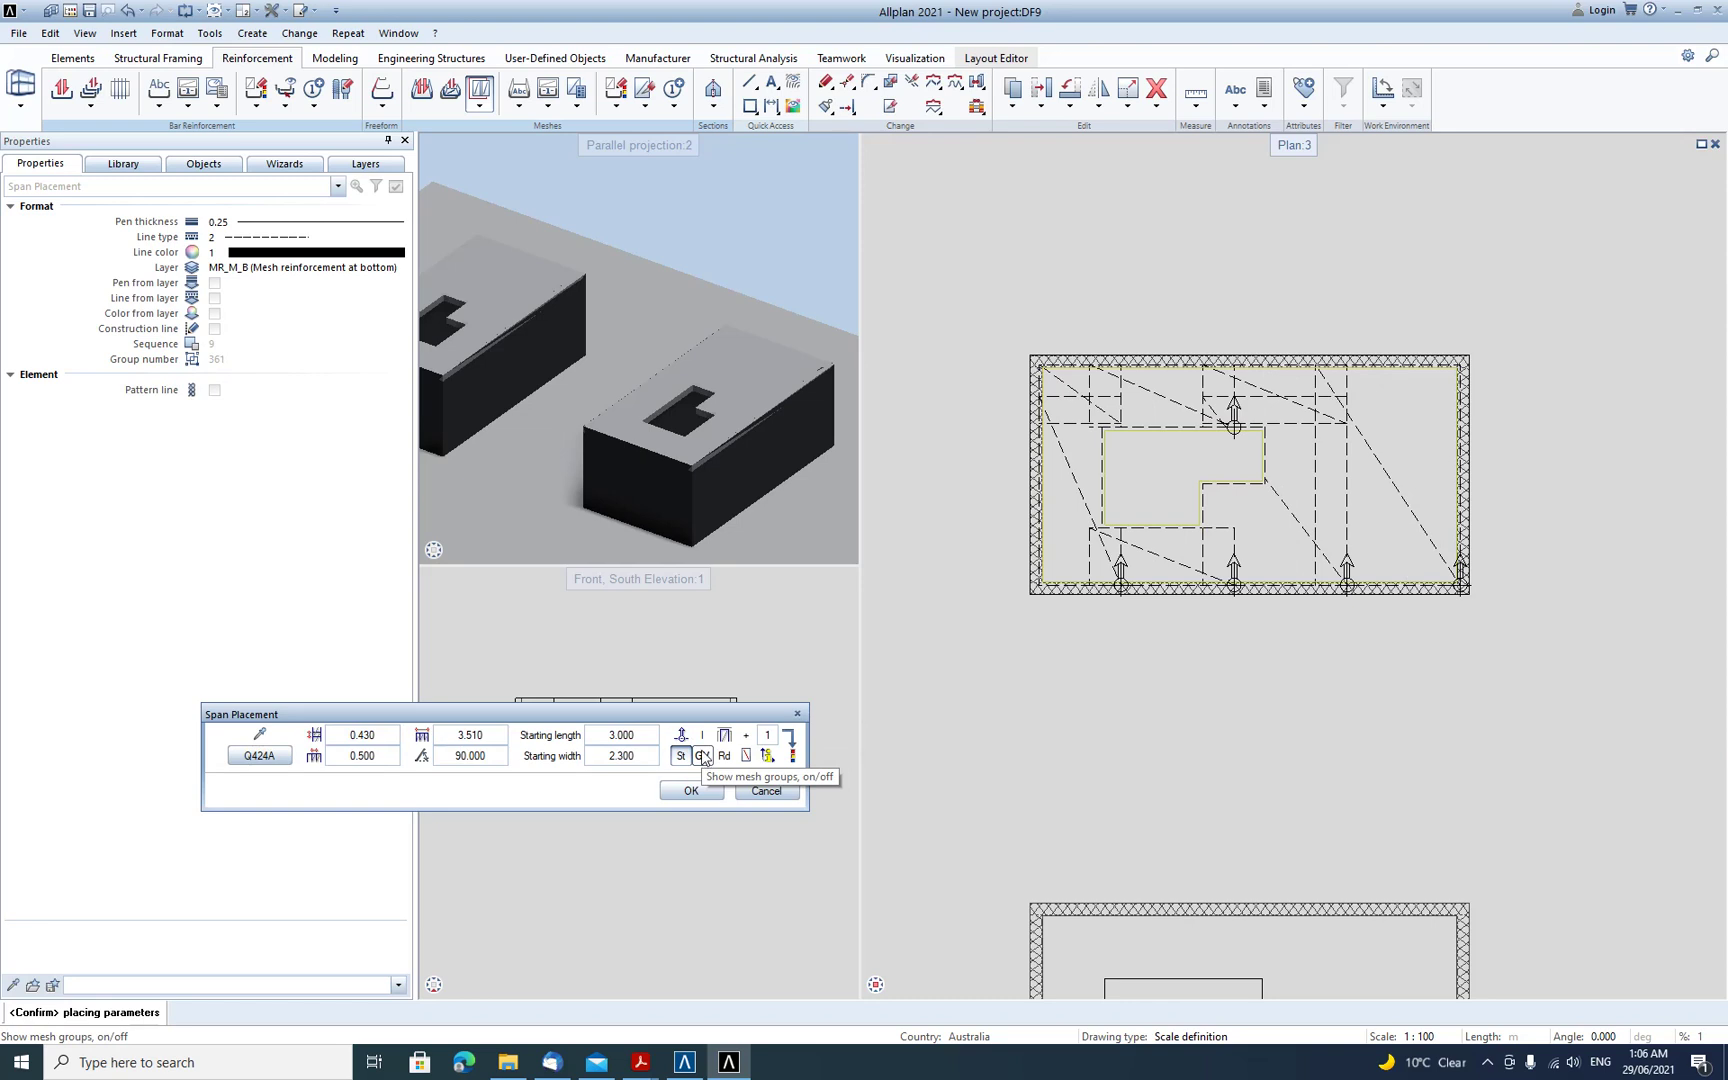
- Try the mesh group, round-off and flush options, restore them, and place the staggered Q424A meshes in the slab
left_click(703, 756)
left_click(703, 757)
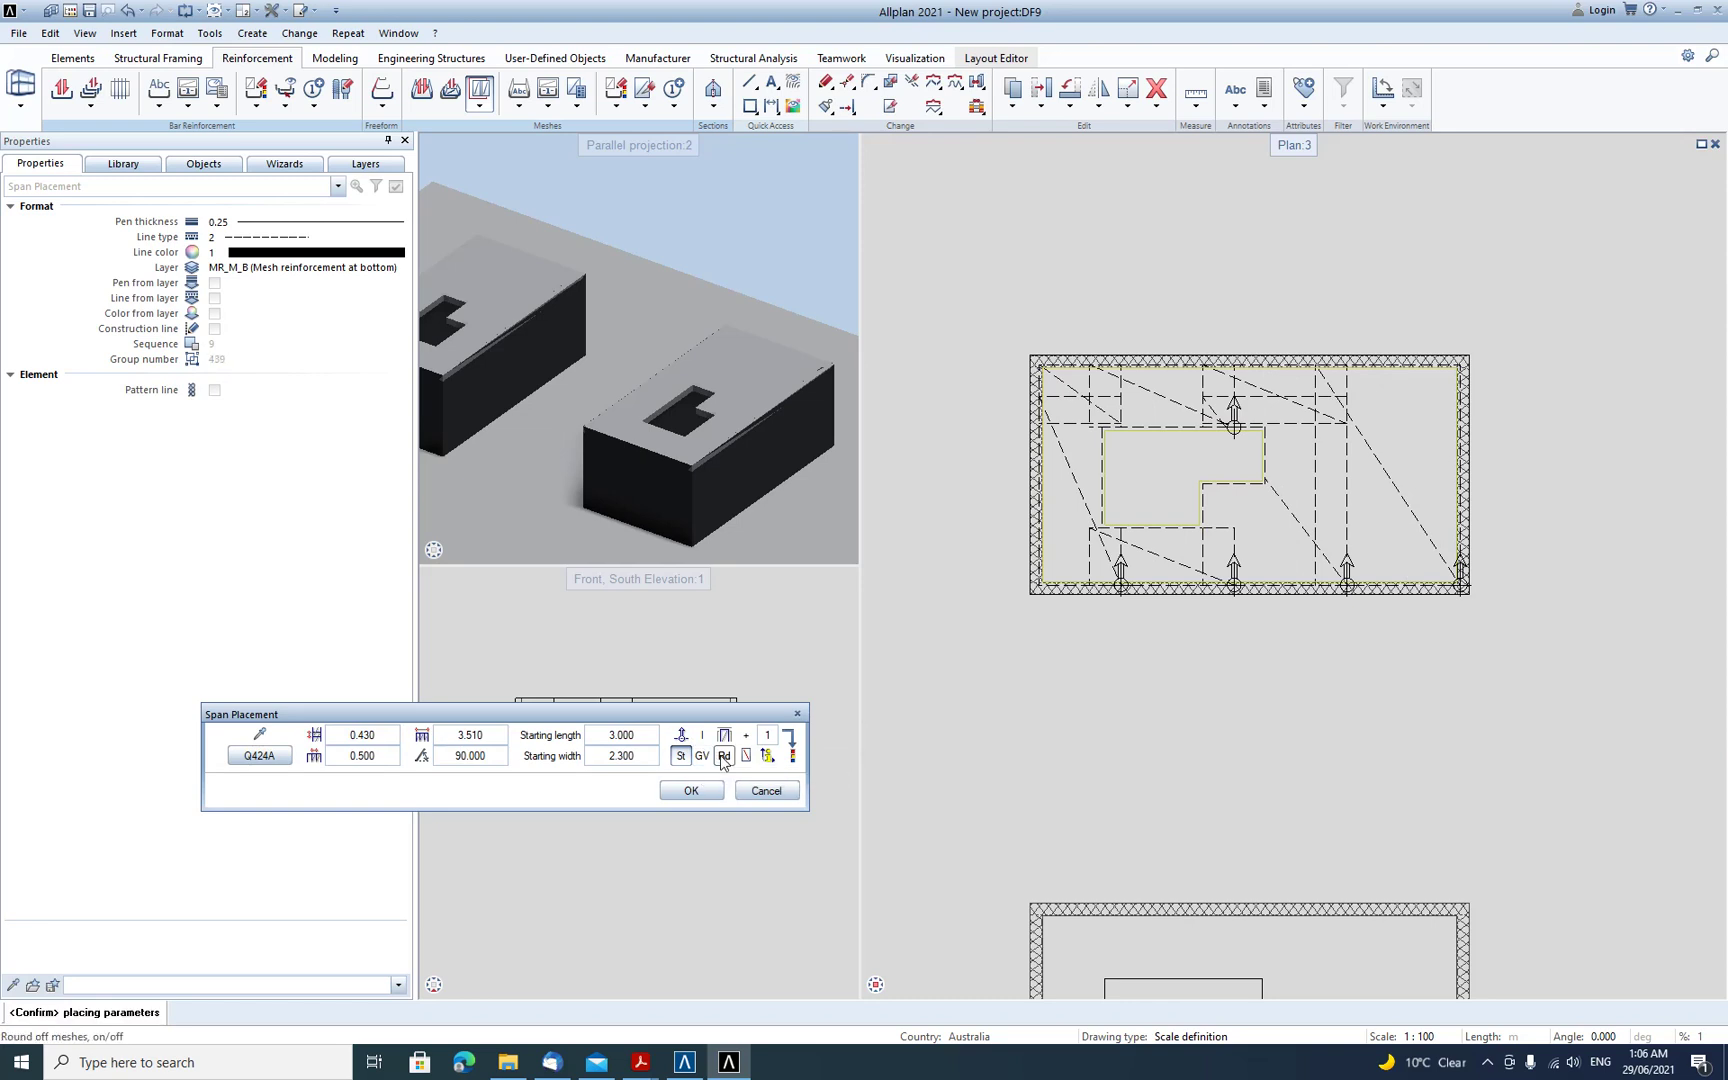
left_click(724, 757)
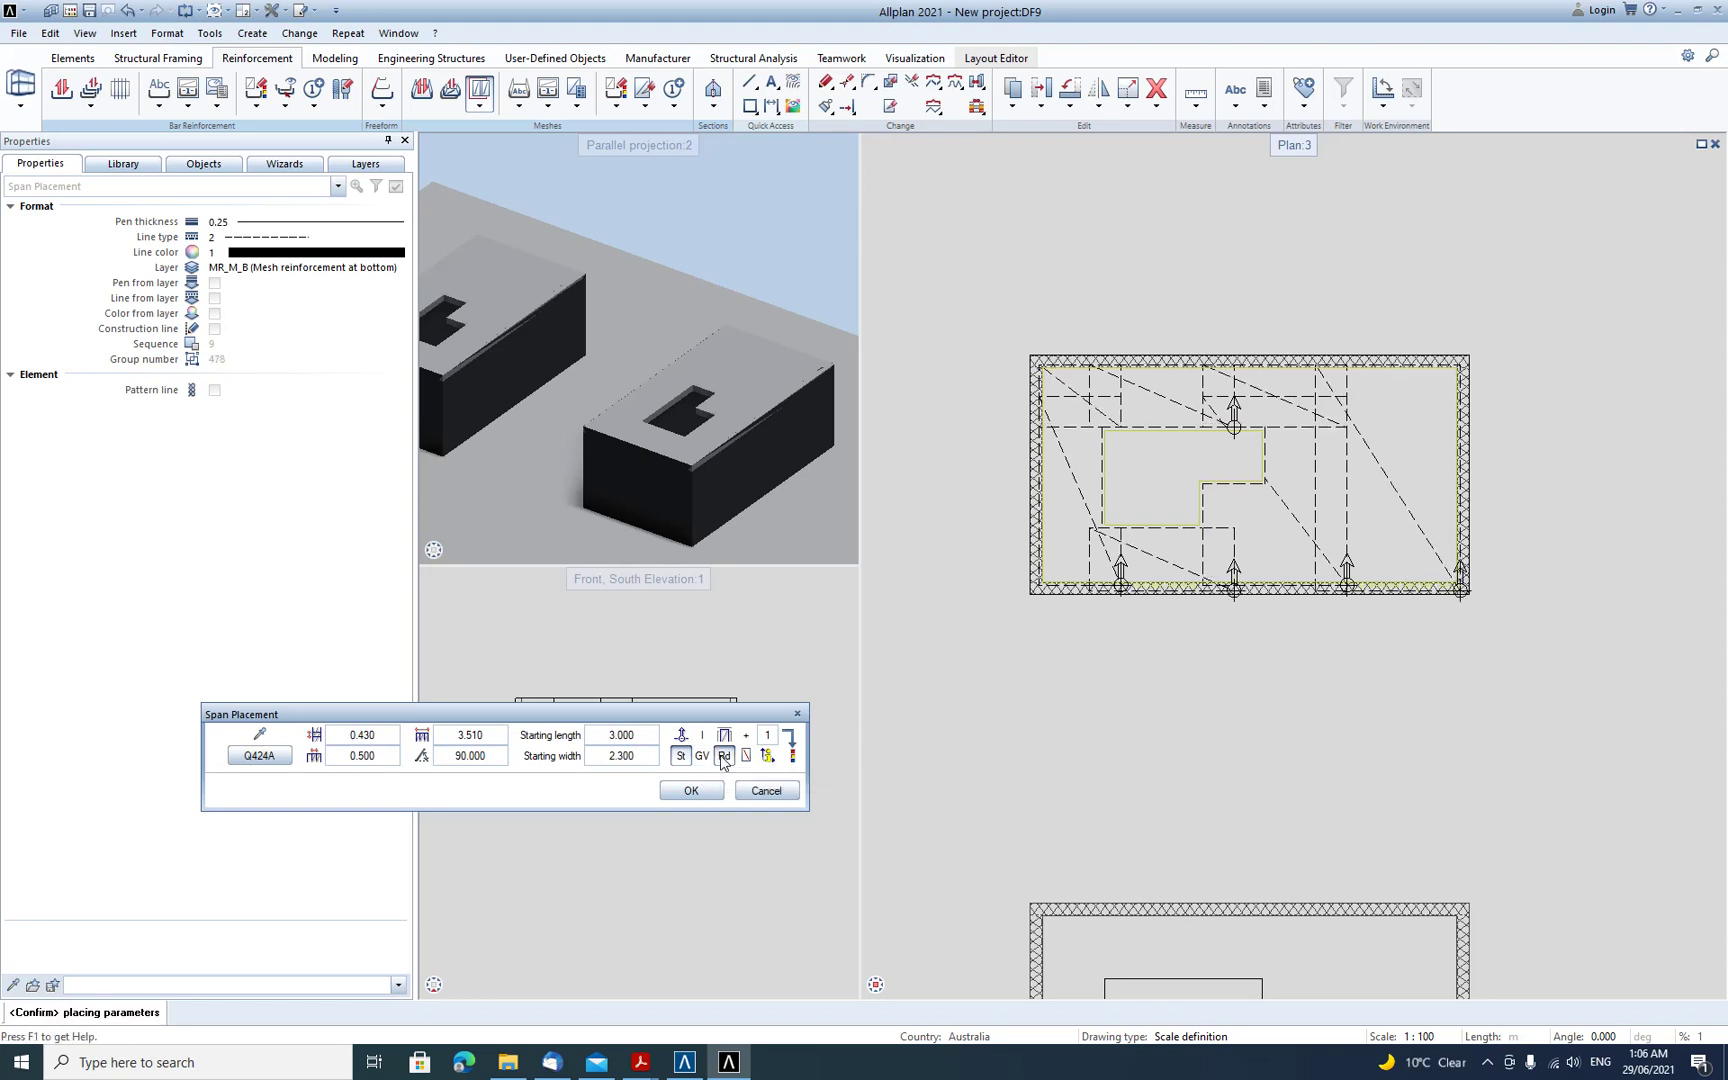
left_click(724, 757)
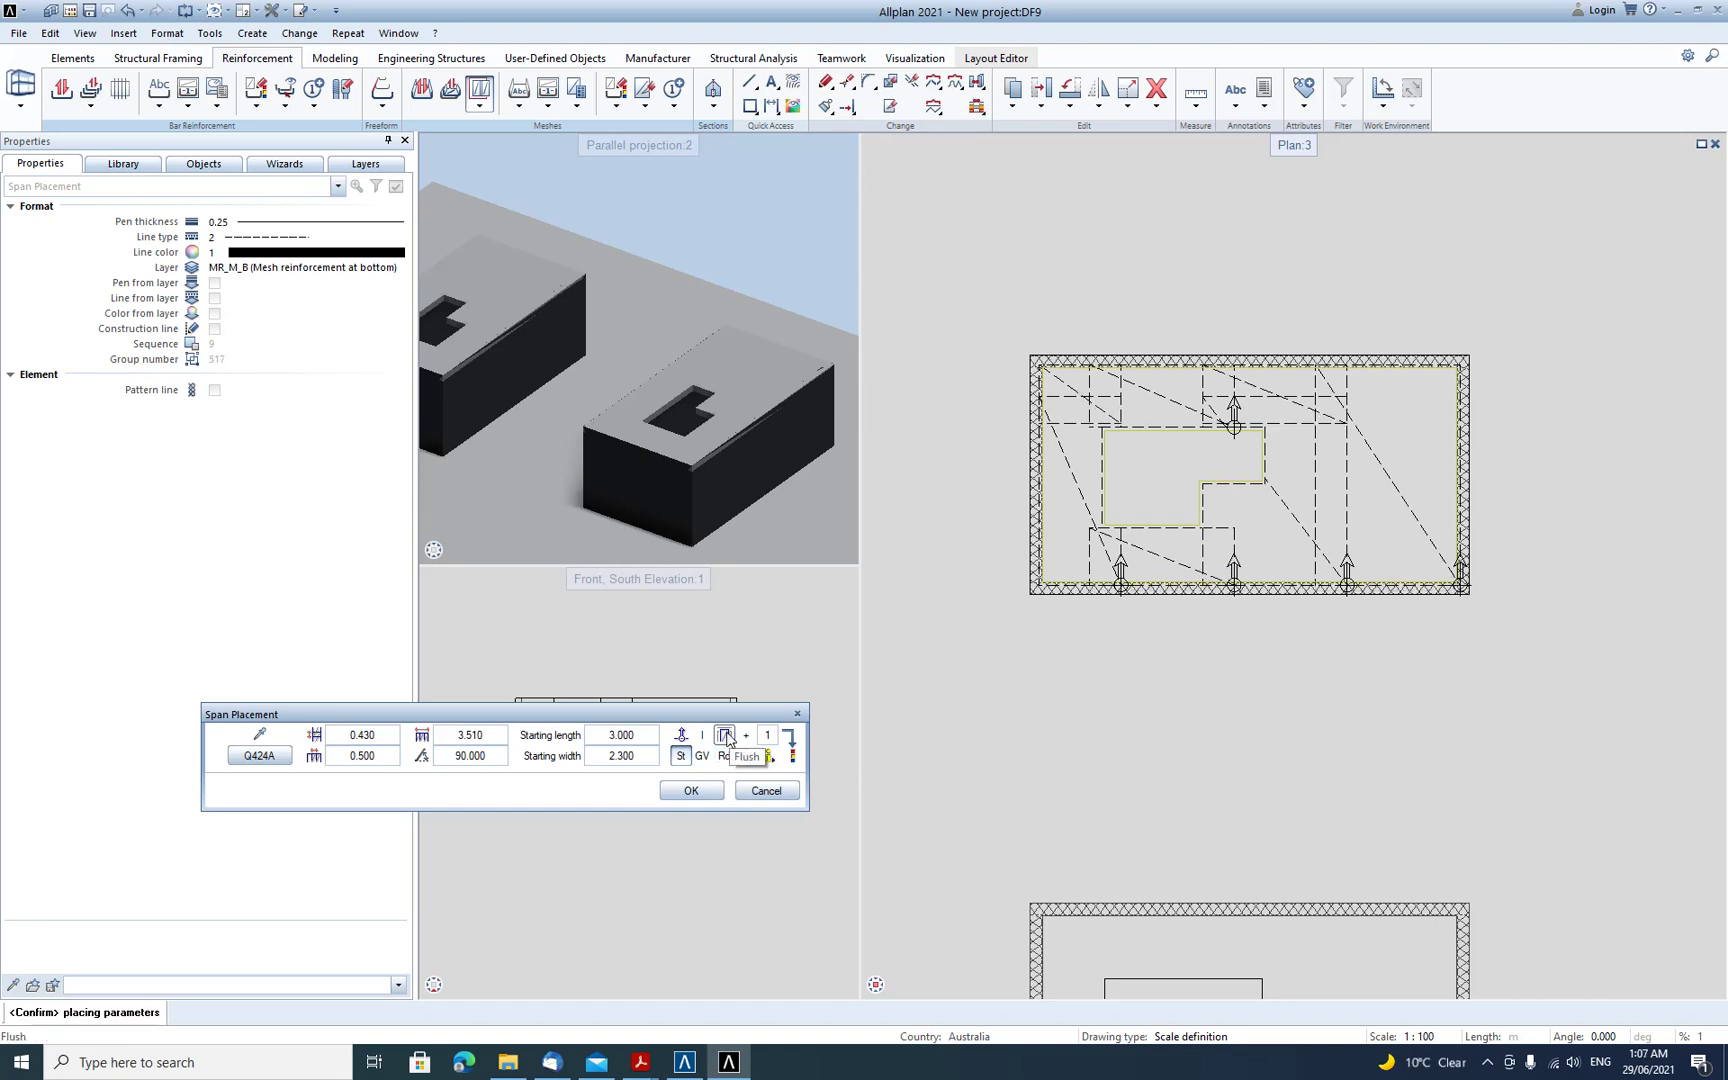
left_click(725, 736)
left_click(725, 737)
left_click(689, 790)
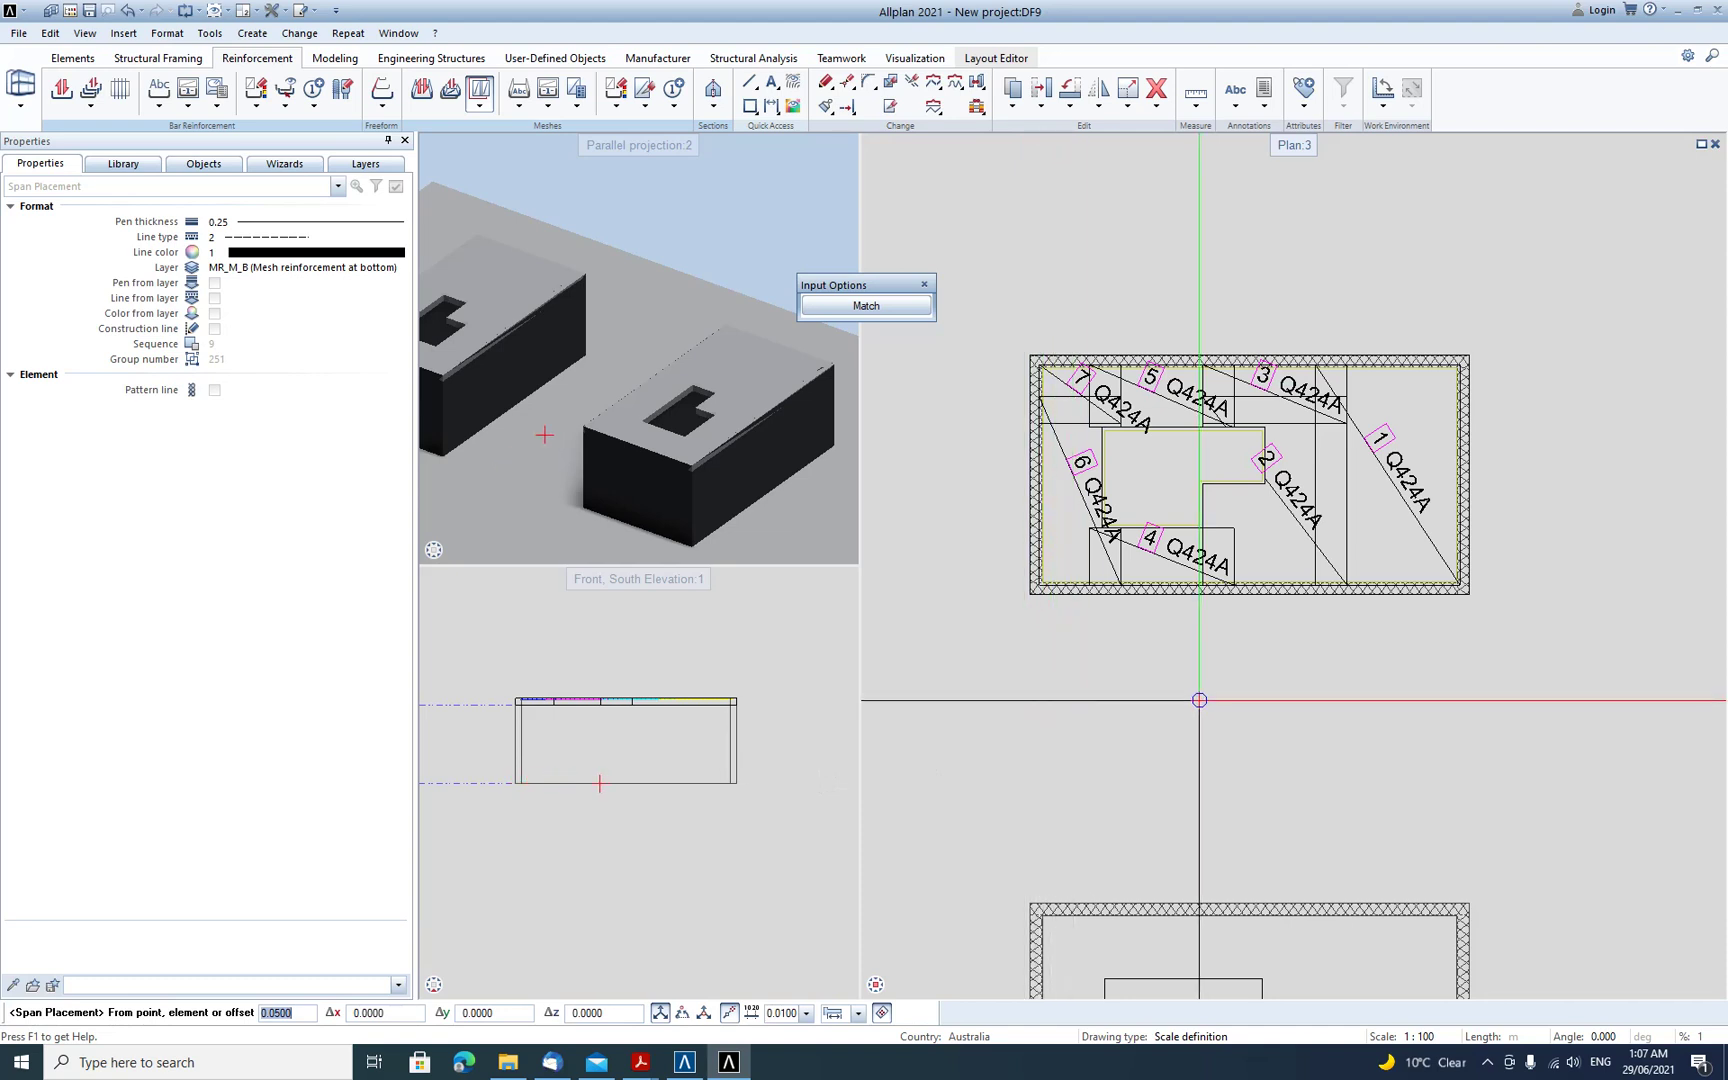
- Define an edge reinforcement area along the upper edge of the slab opening in plan, directed toward the upper wall
left_click(60, 93)
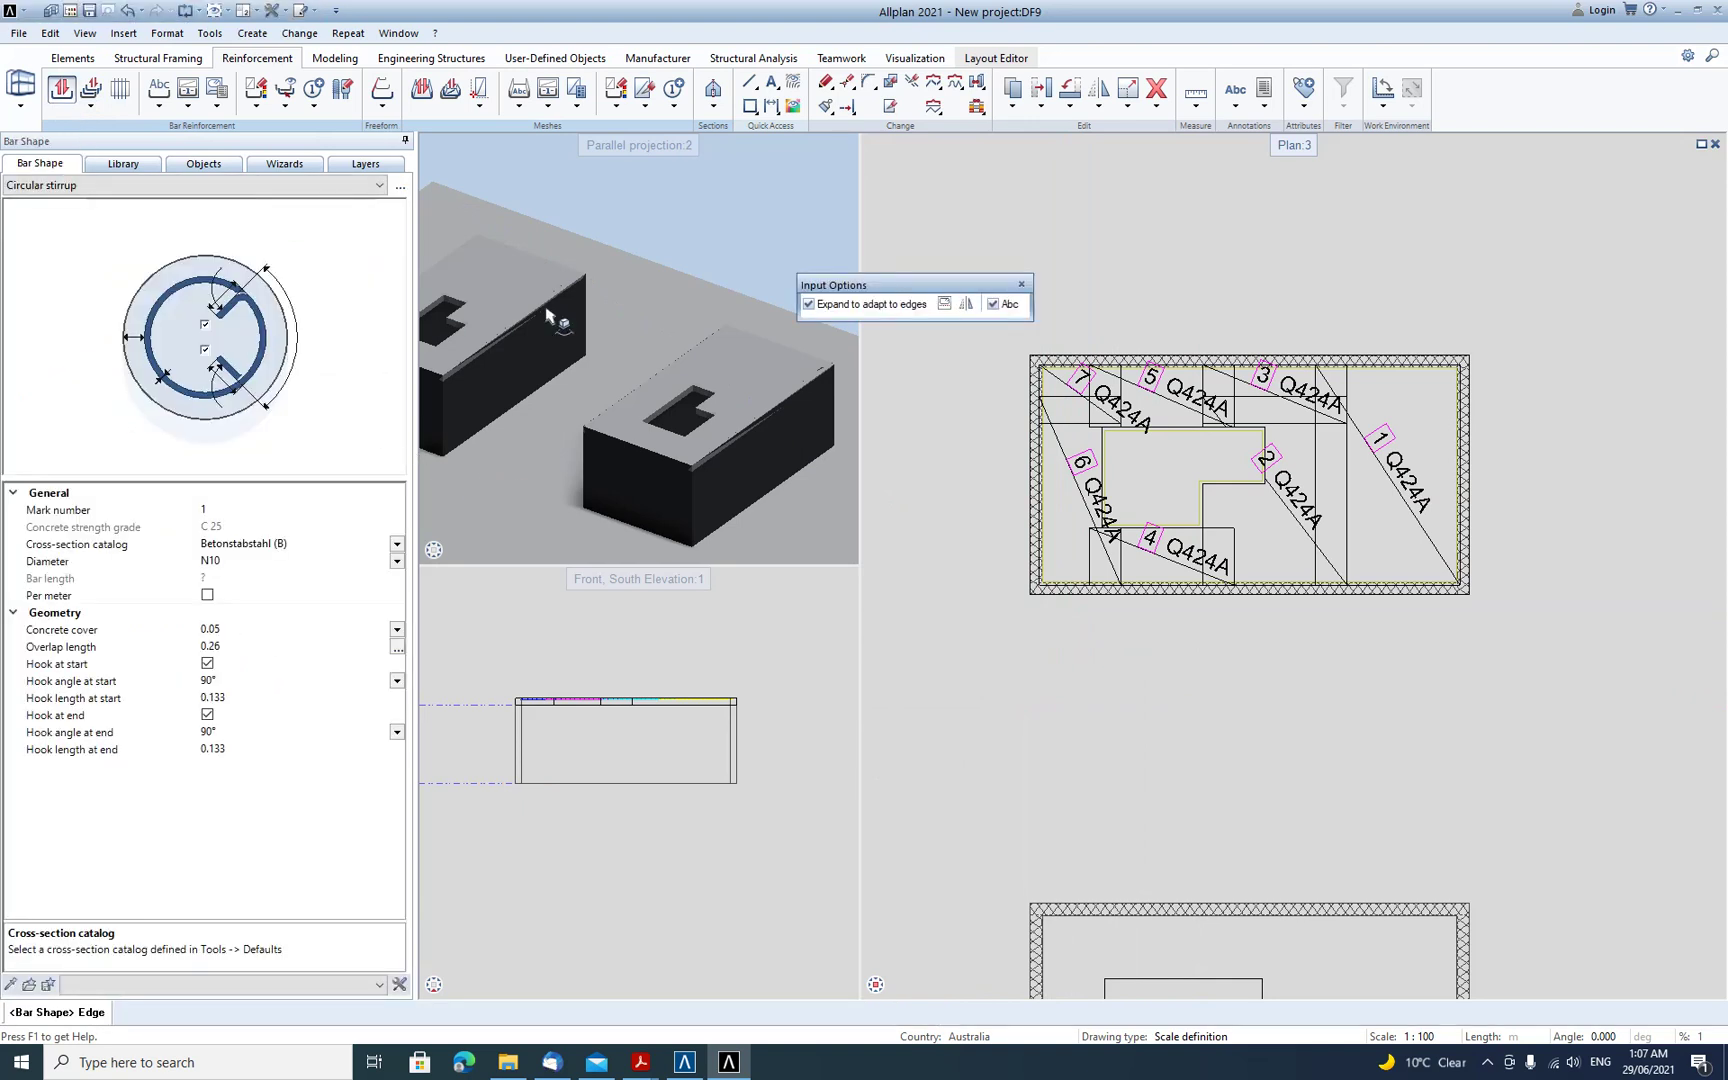
left_click(118, 95)
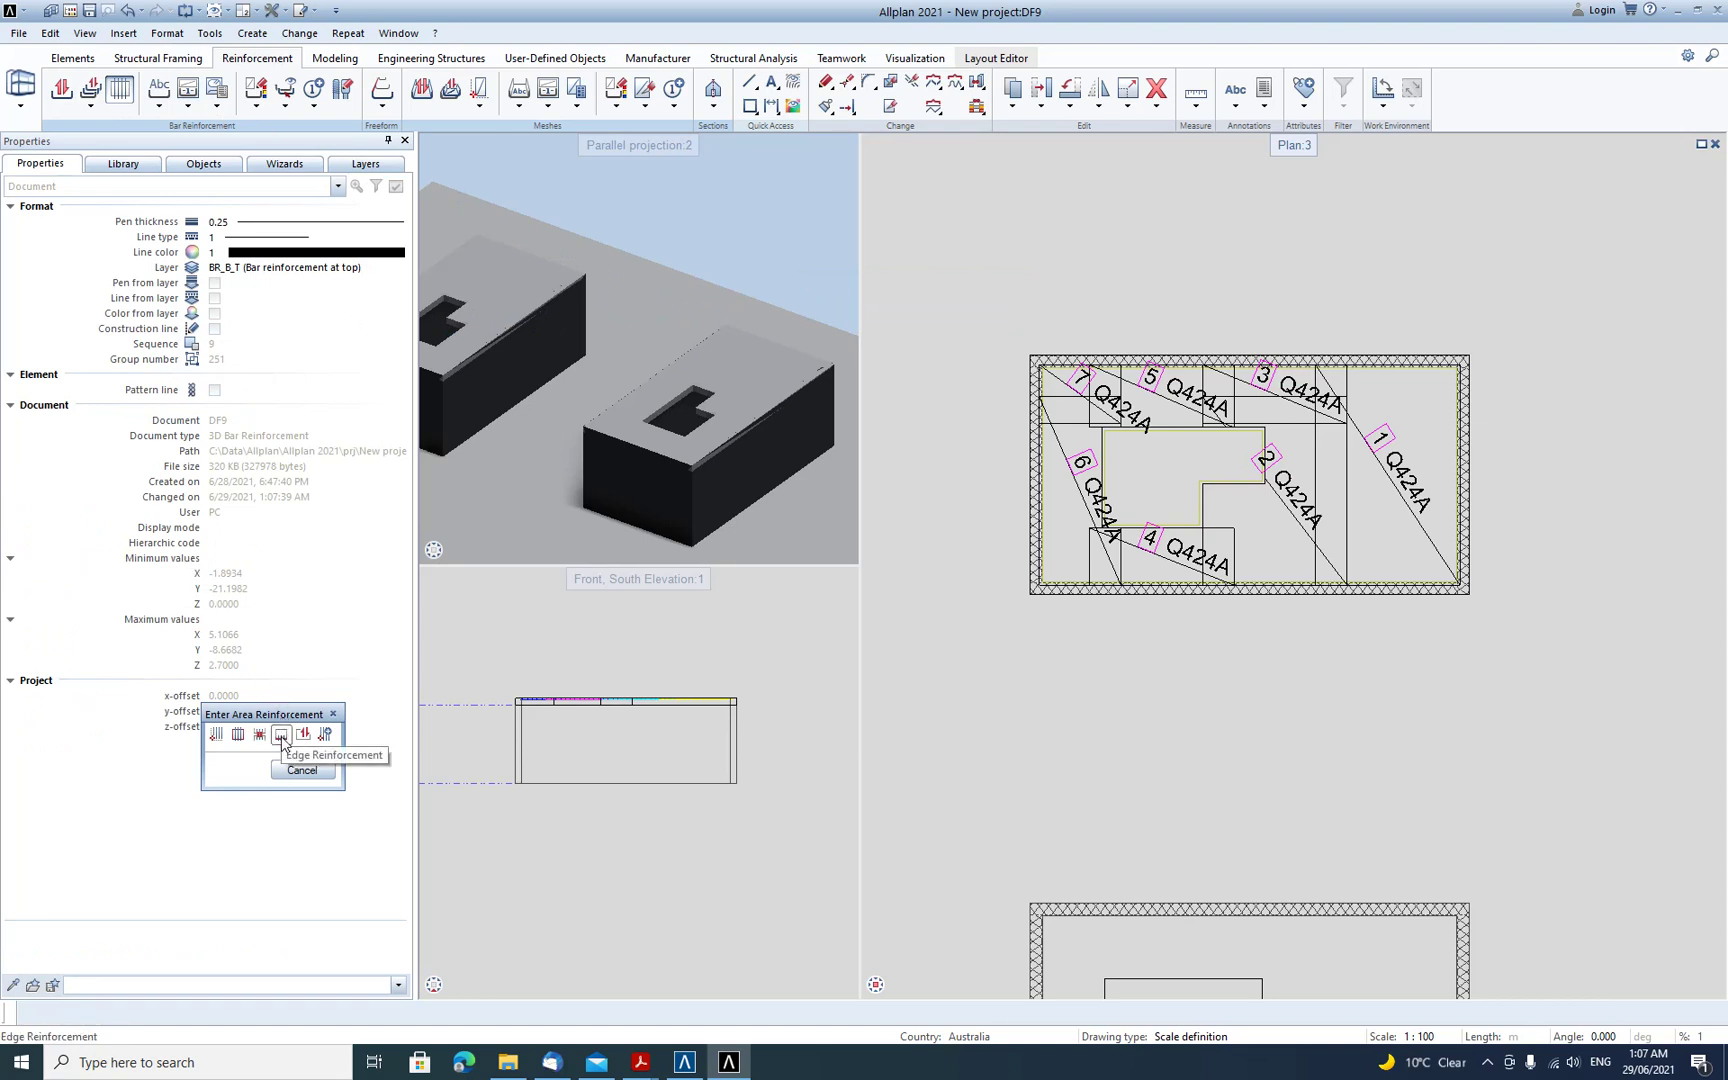
left_click(282, 737)
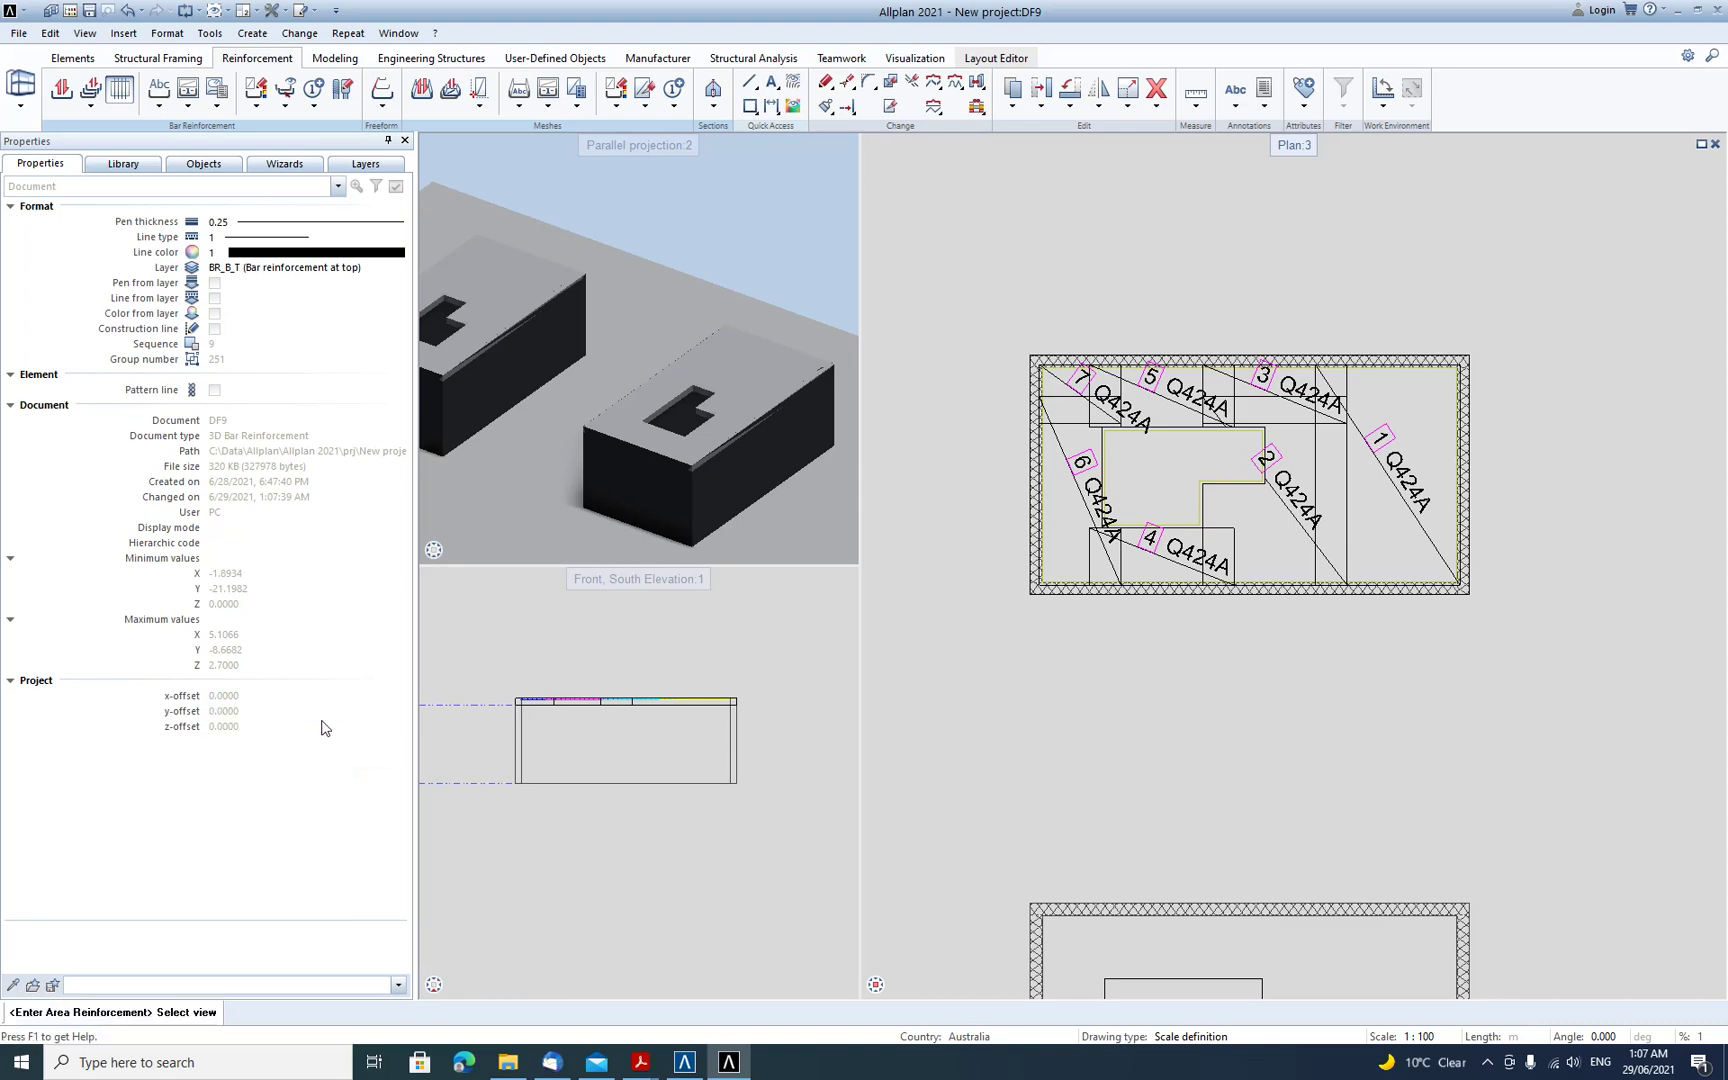
scroll(1150, 480, "up", 1)
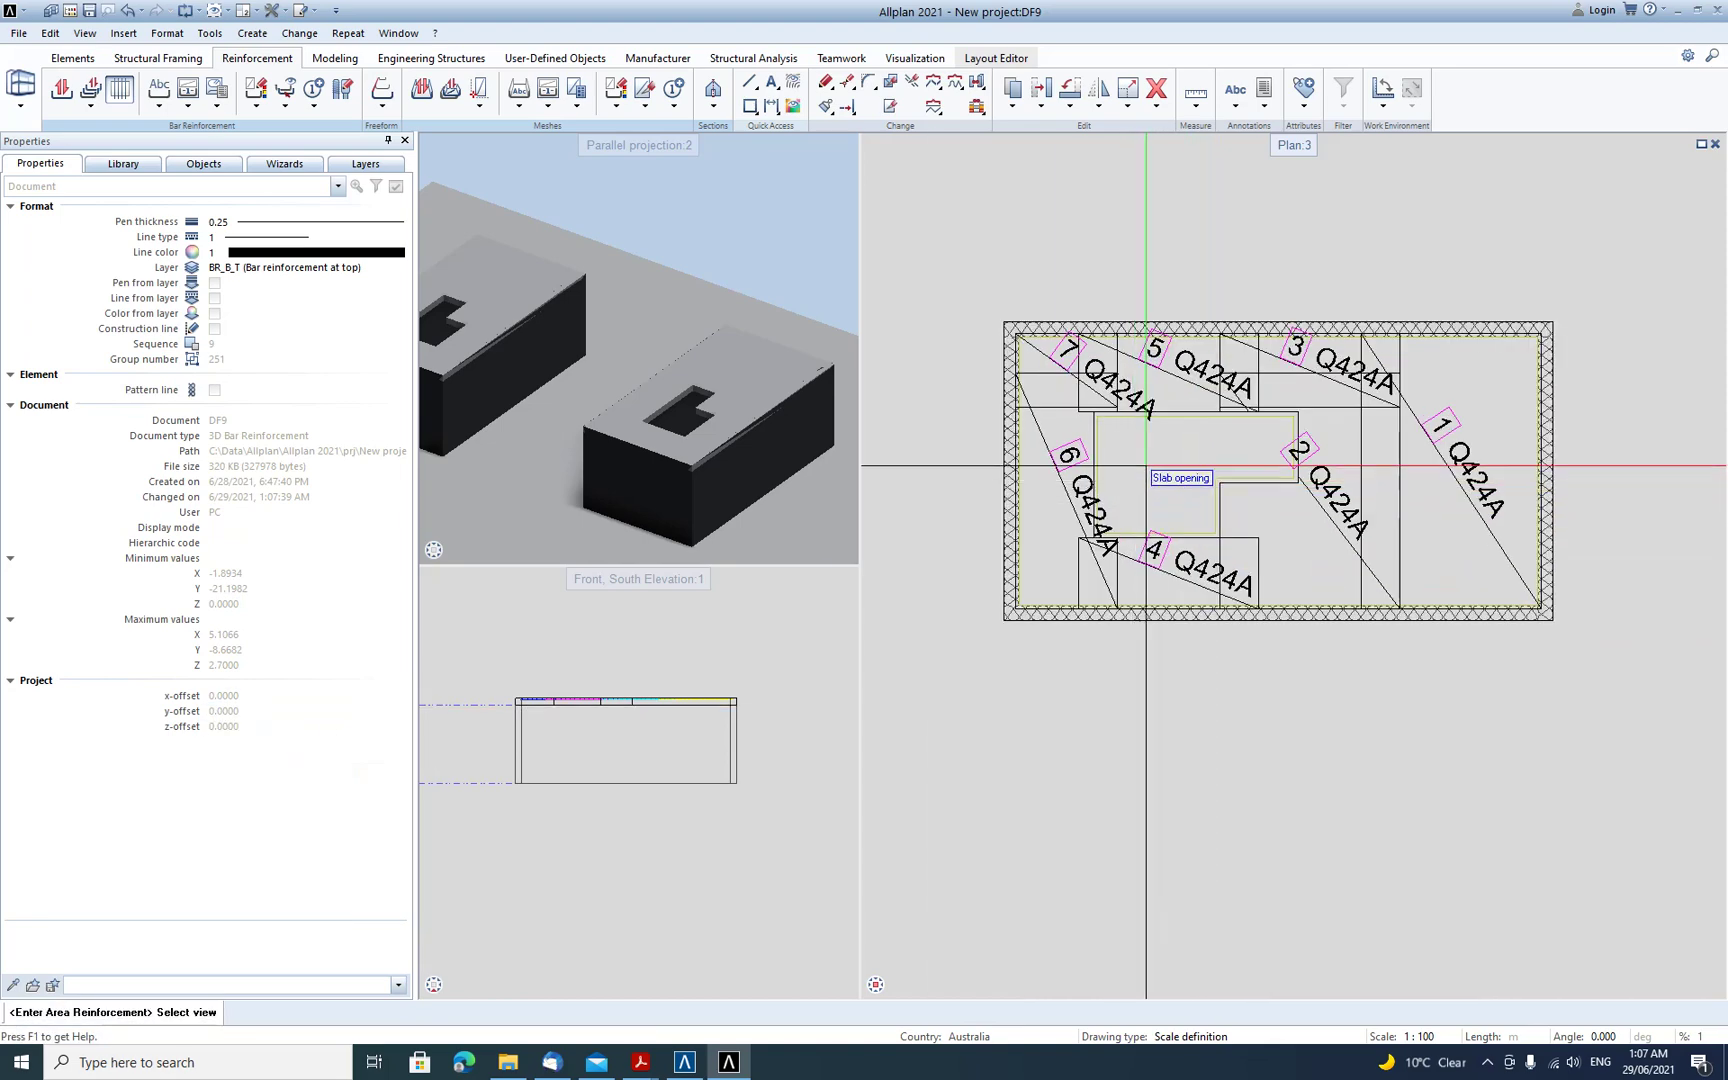
left_click(1146, 464)
scroll(1121, 437, "up", 3)
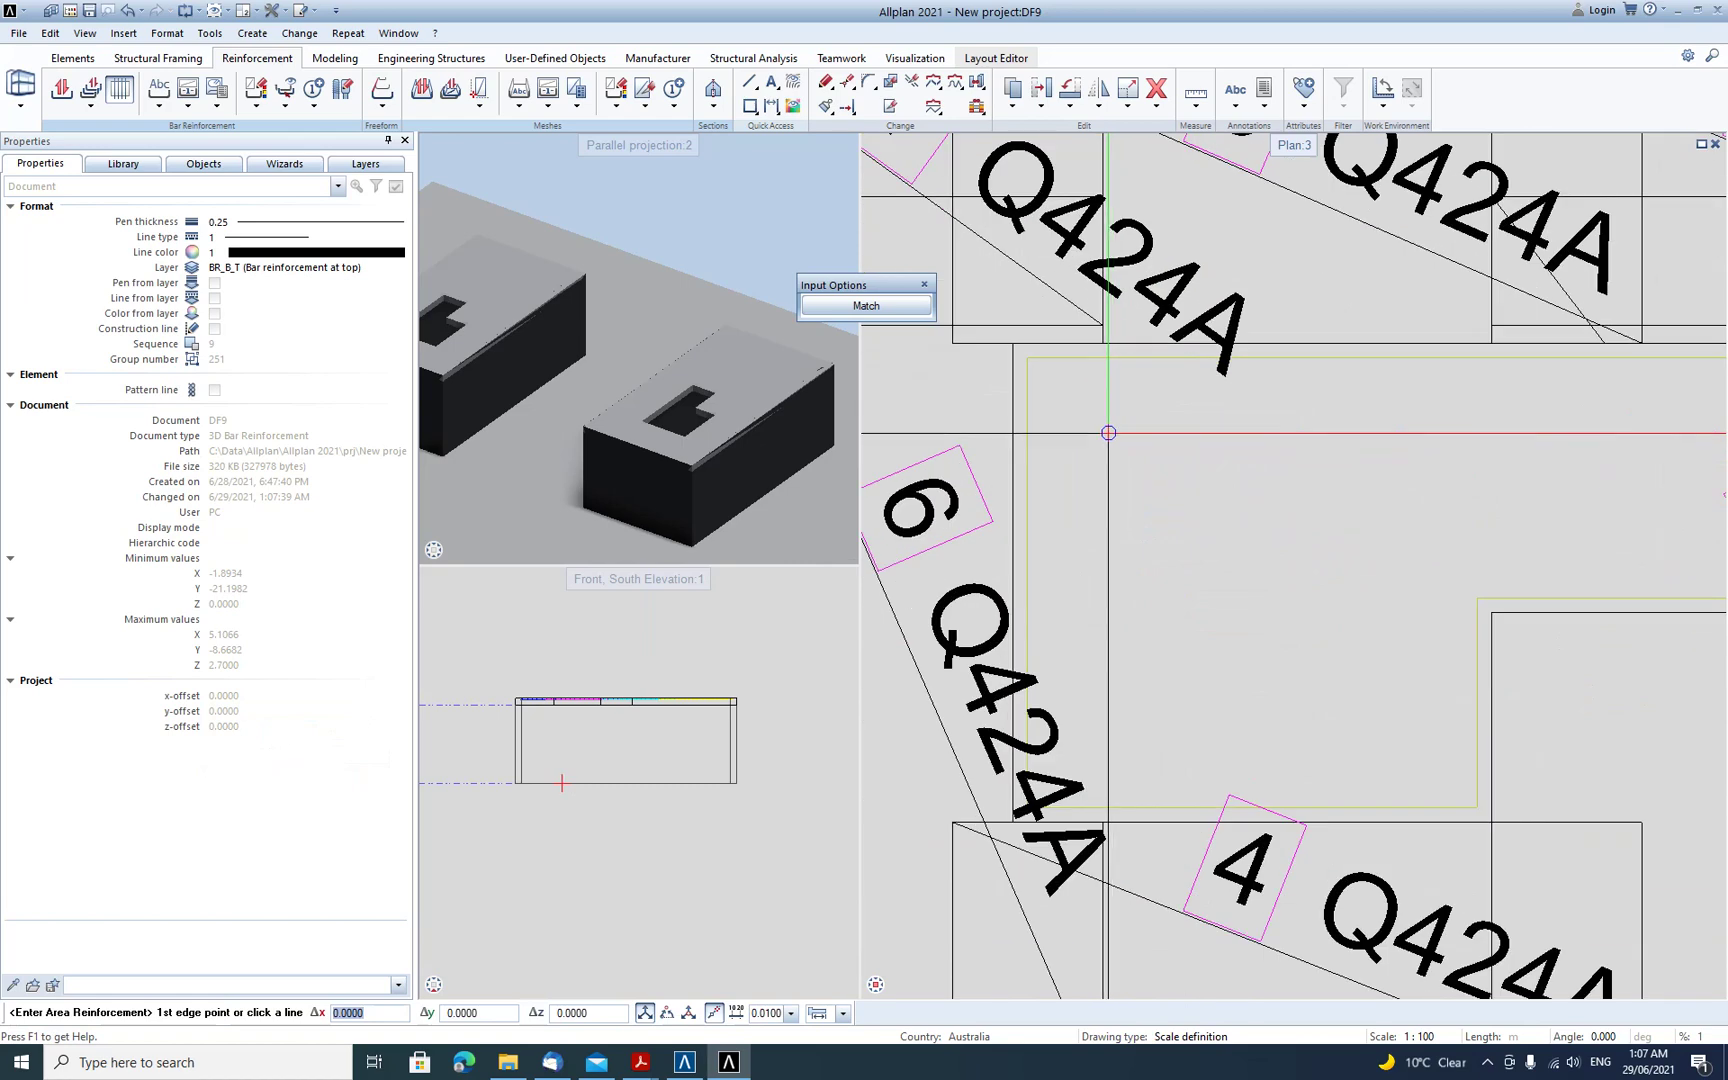
left_click(1012, 346)
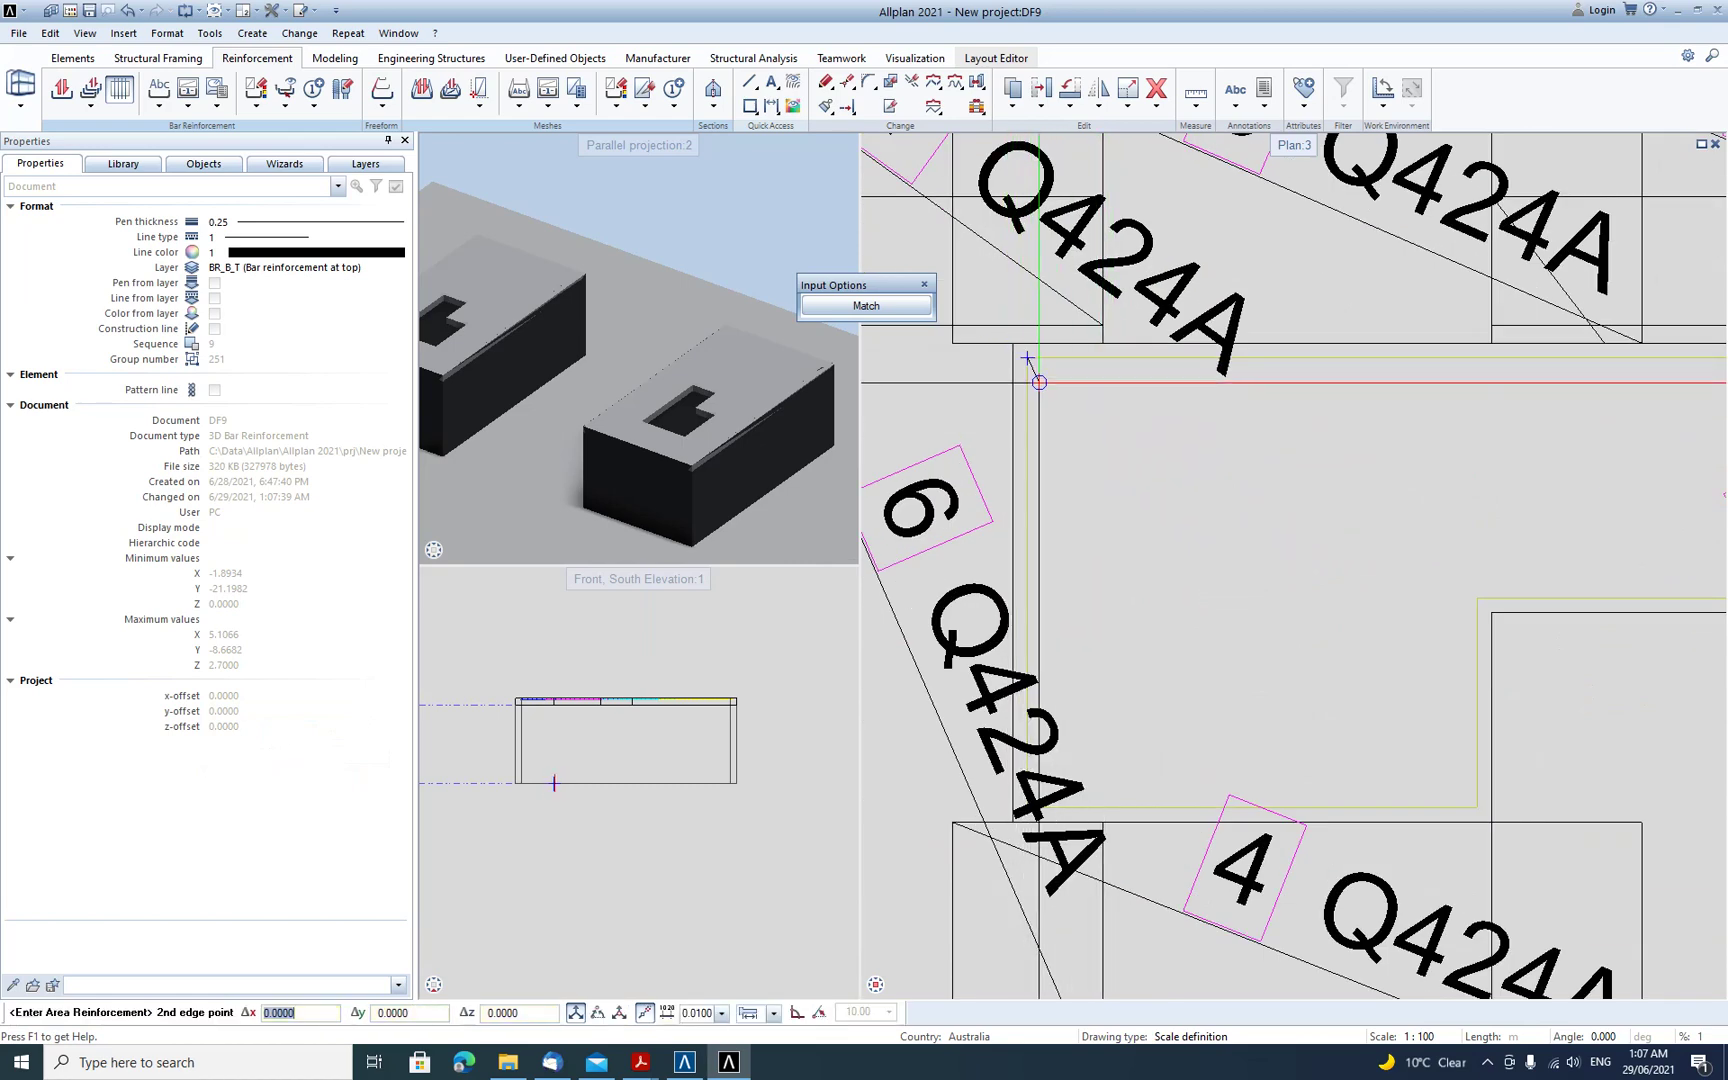
scroll(1015, 350, "down", 3)
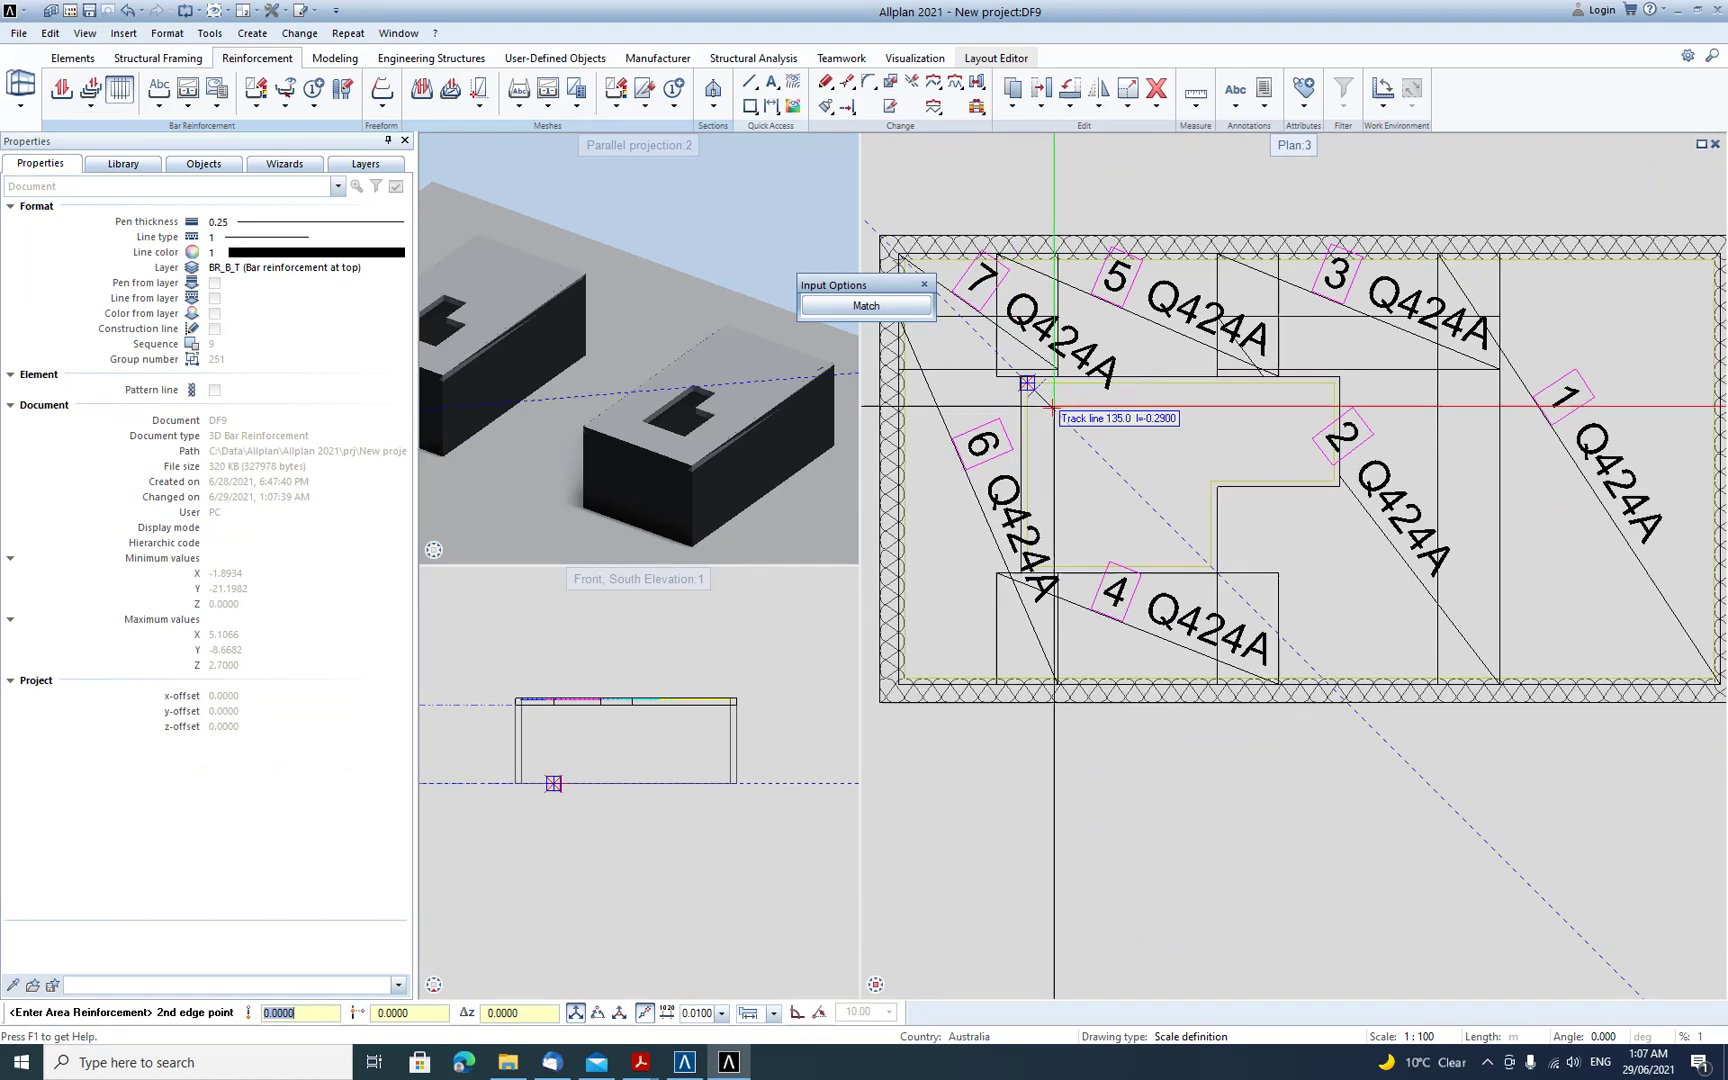
left_click(1333, 382)
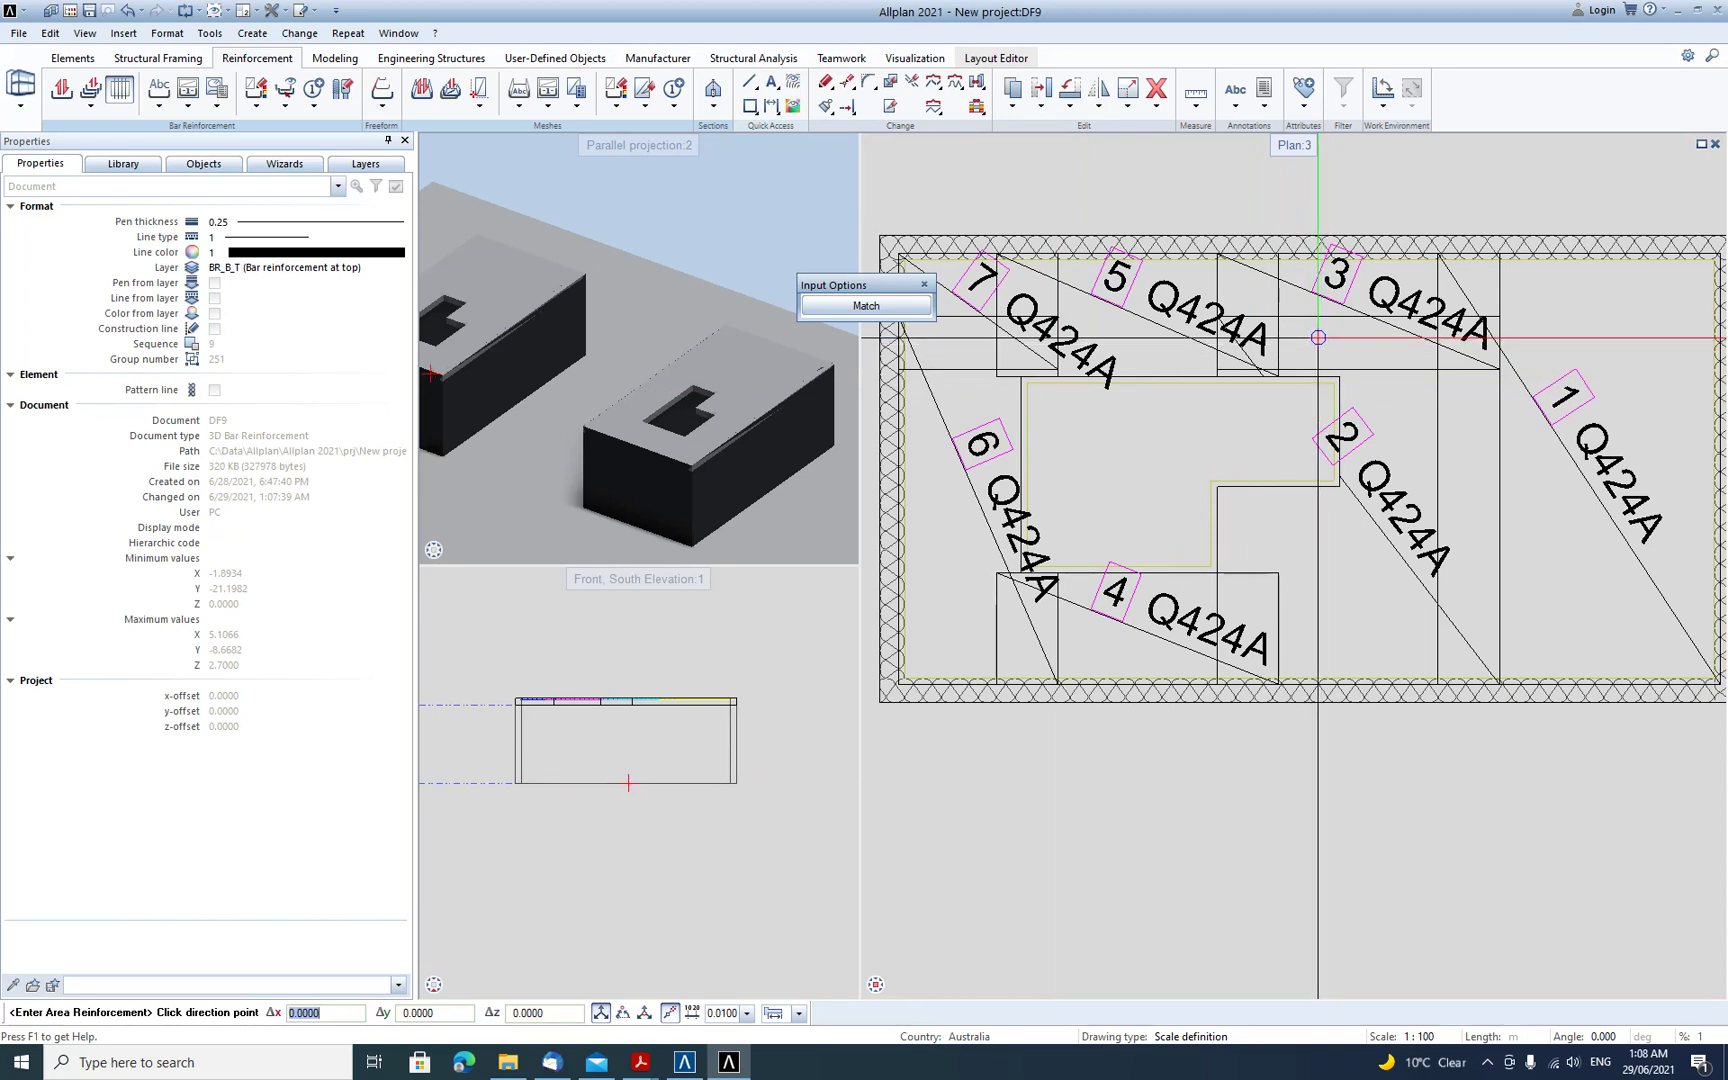
left_click(1318, 337)
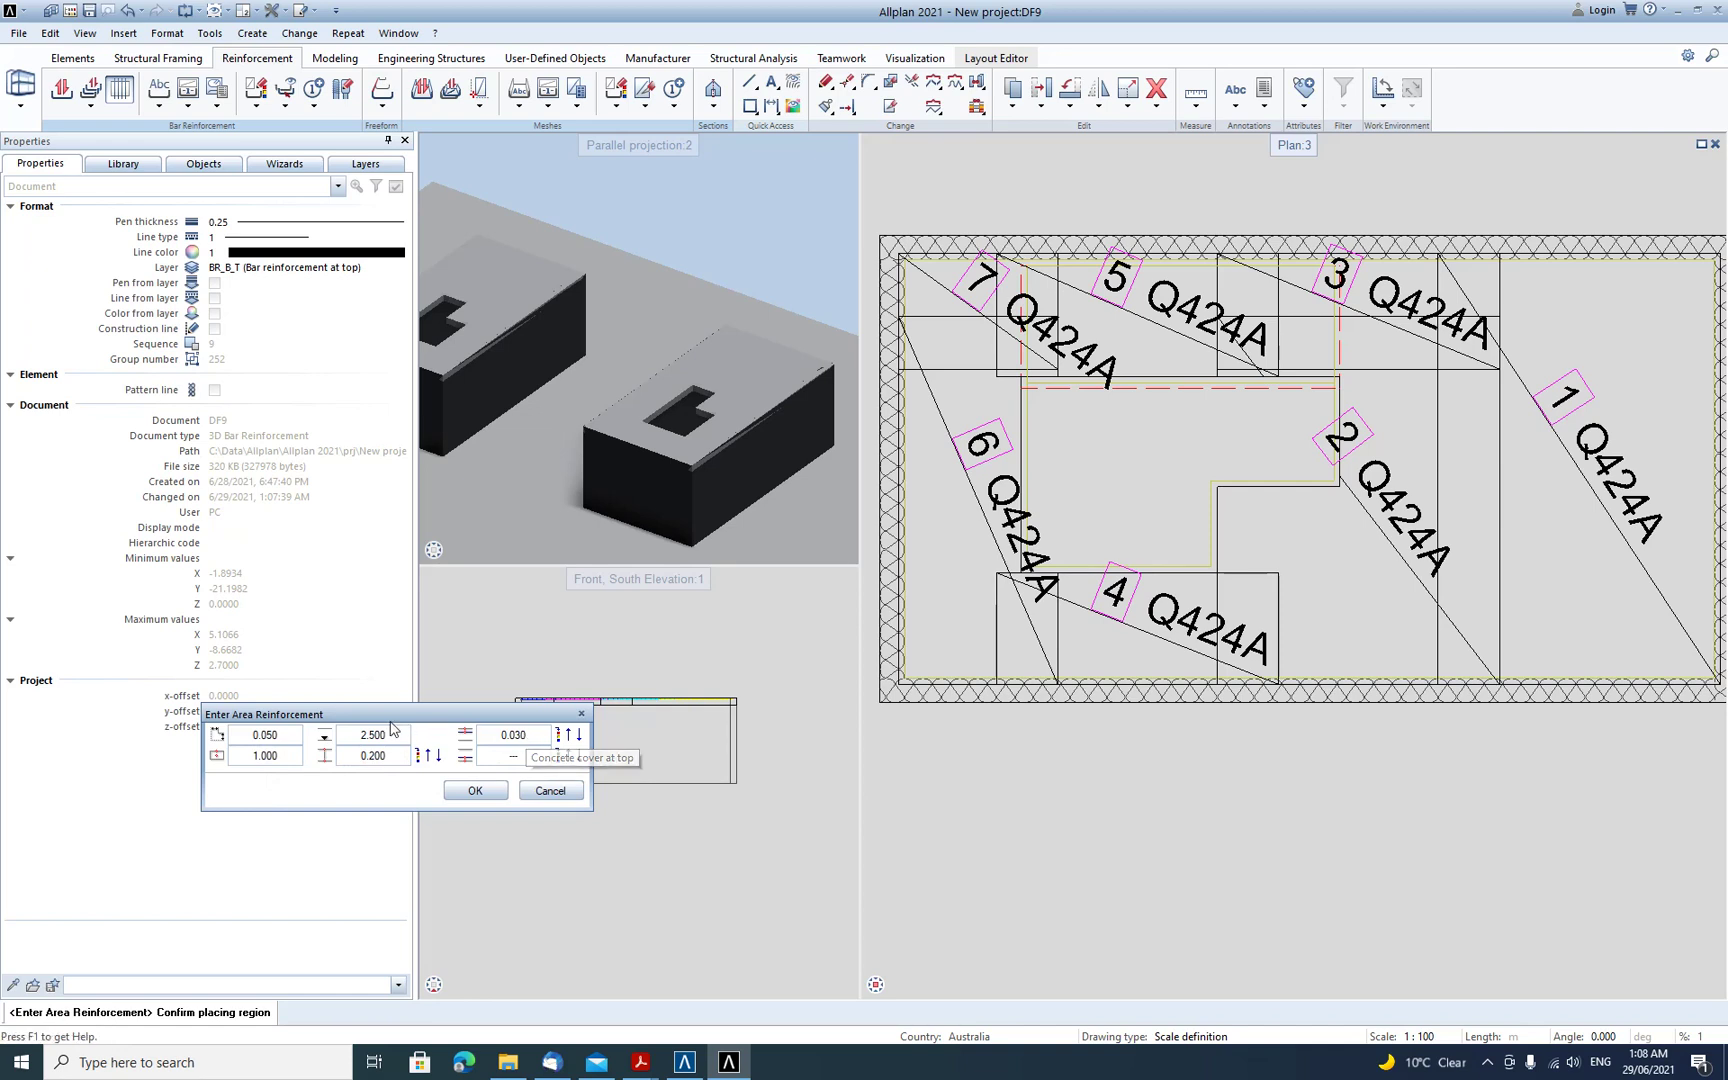
left_click(474, 791)
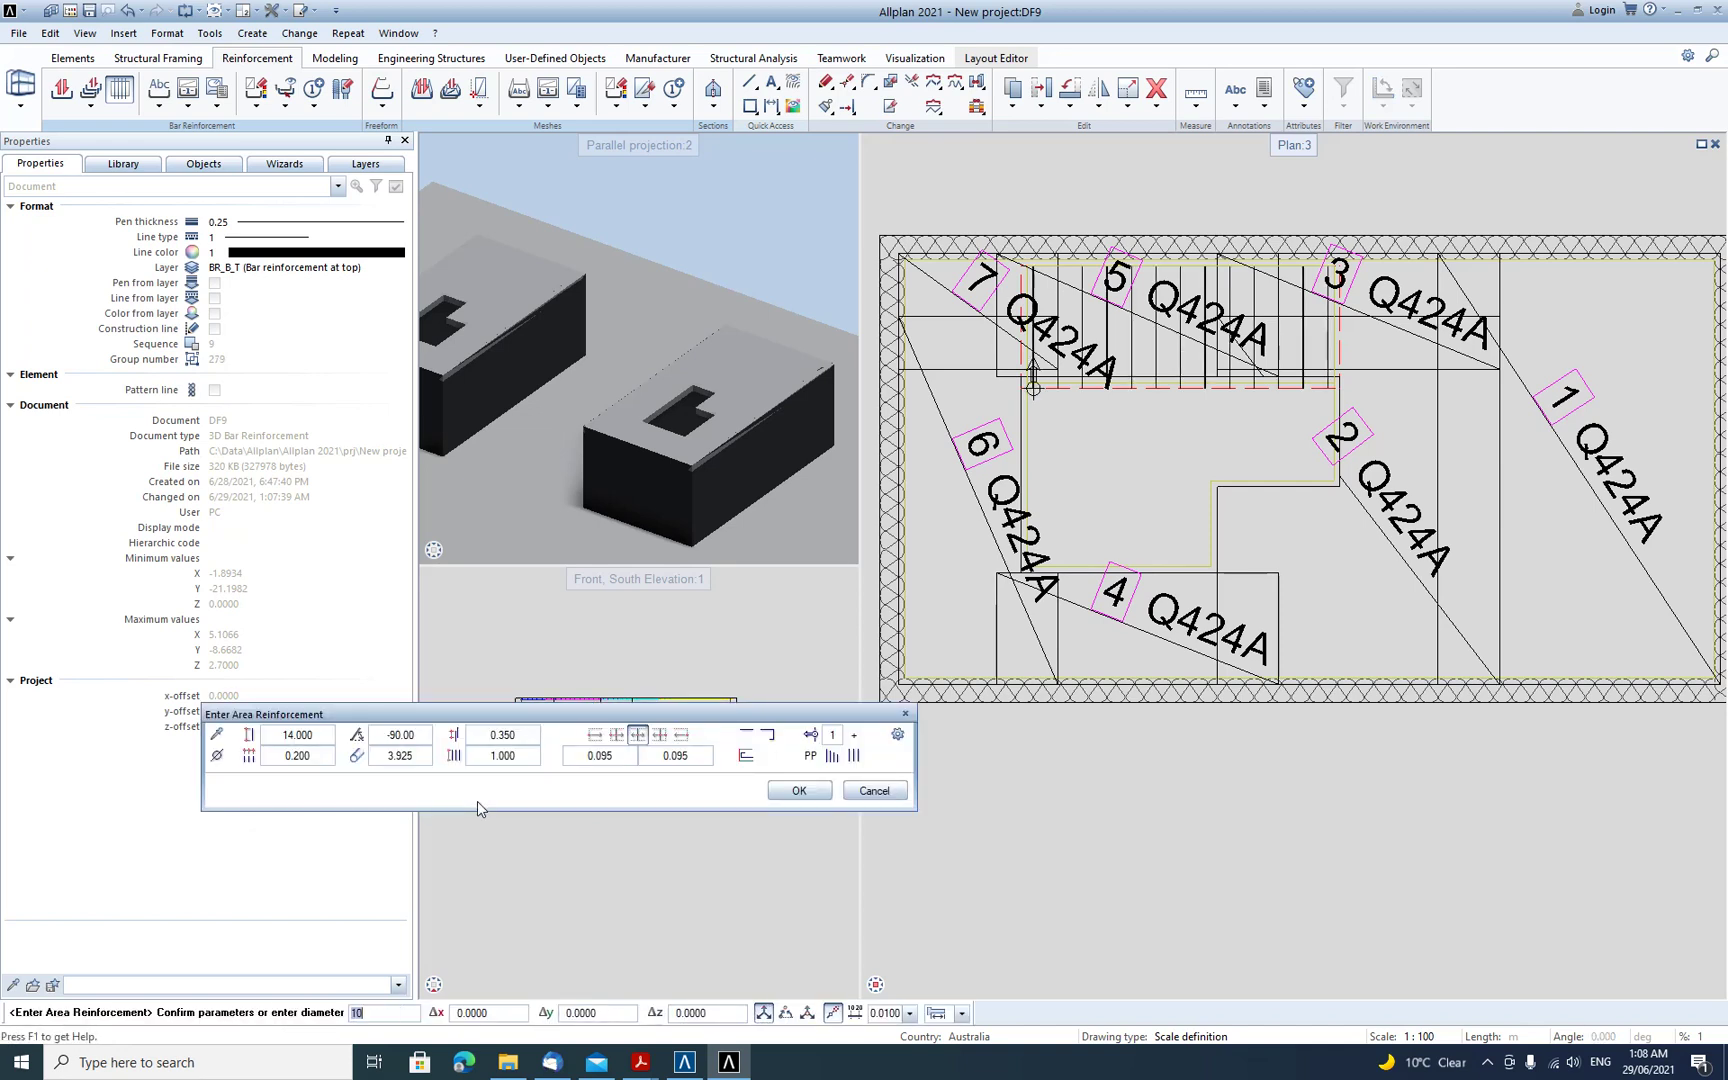
- Set the edge bars' diameter to 8, accept the bent end shape with a 0.140 and b 0.700, and place them
left_click(217, 756)
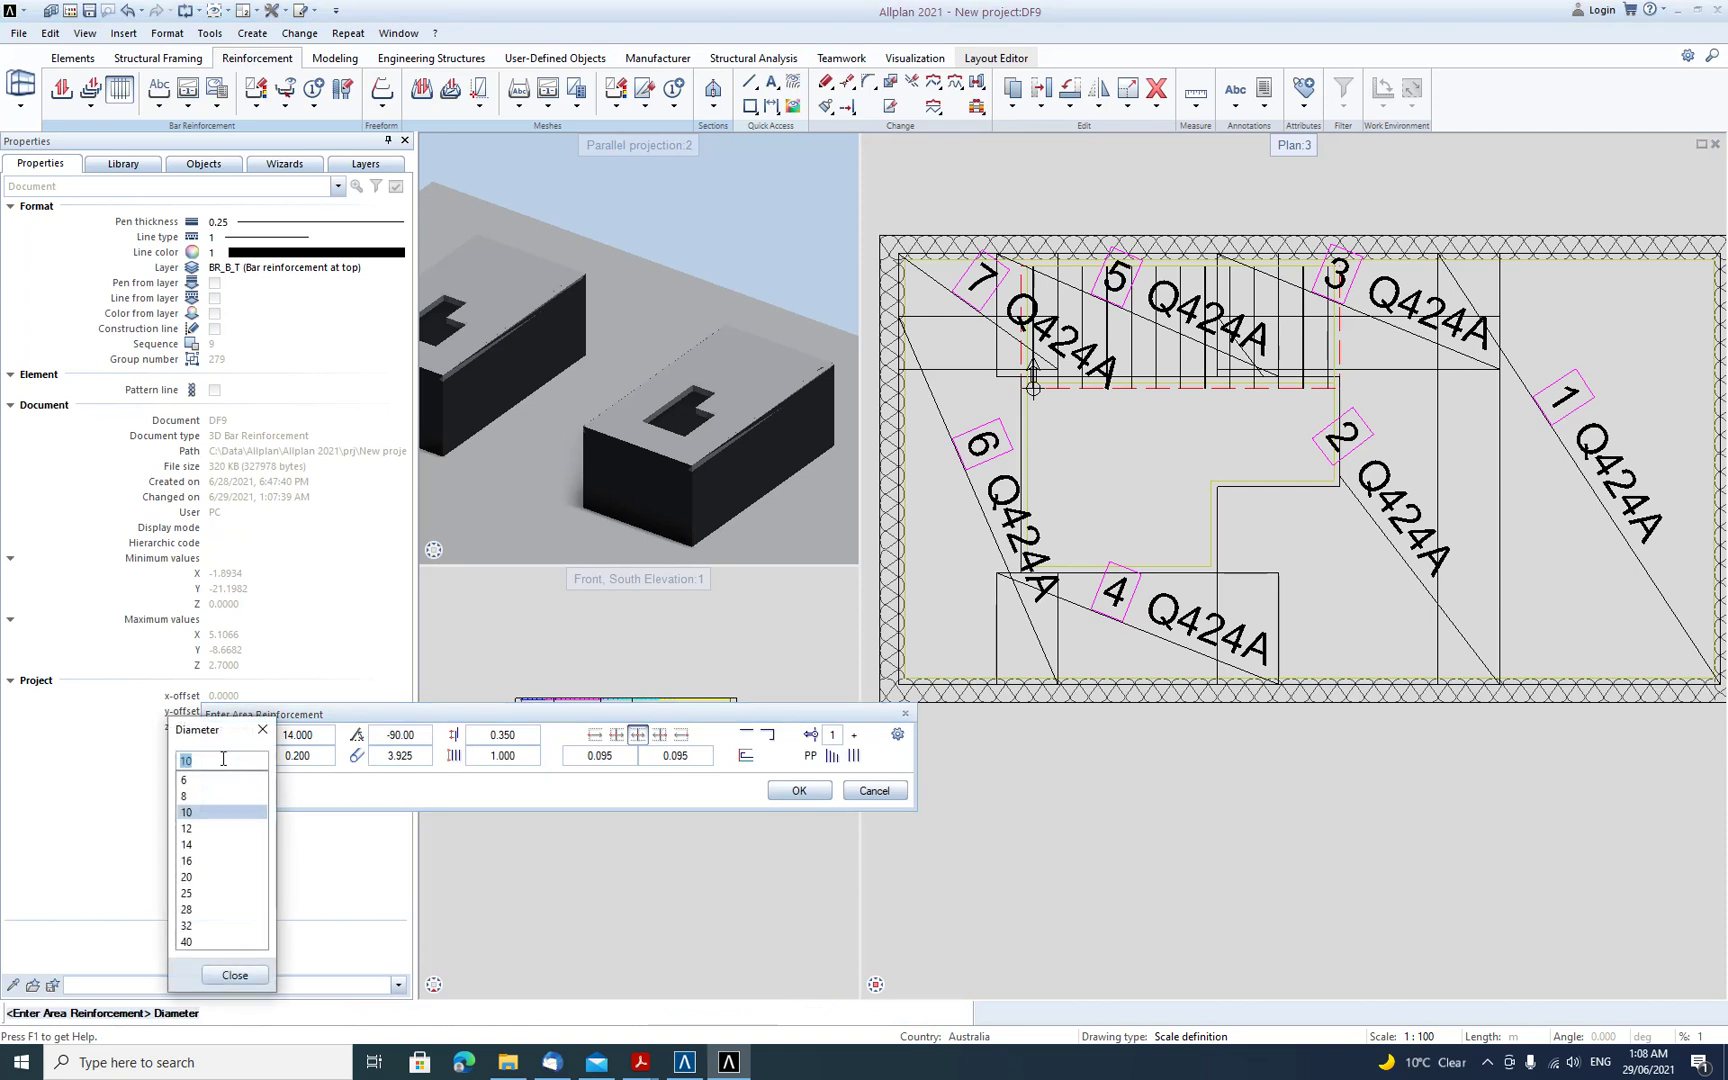
left_click(186, 797)
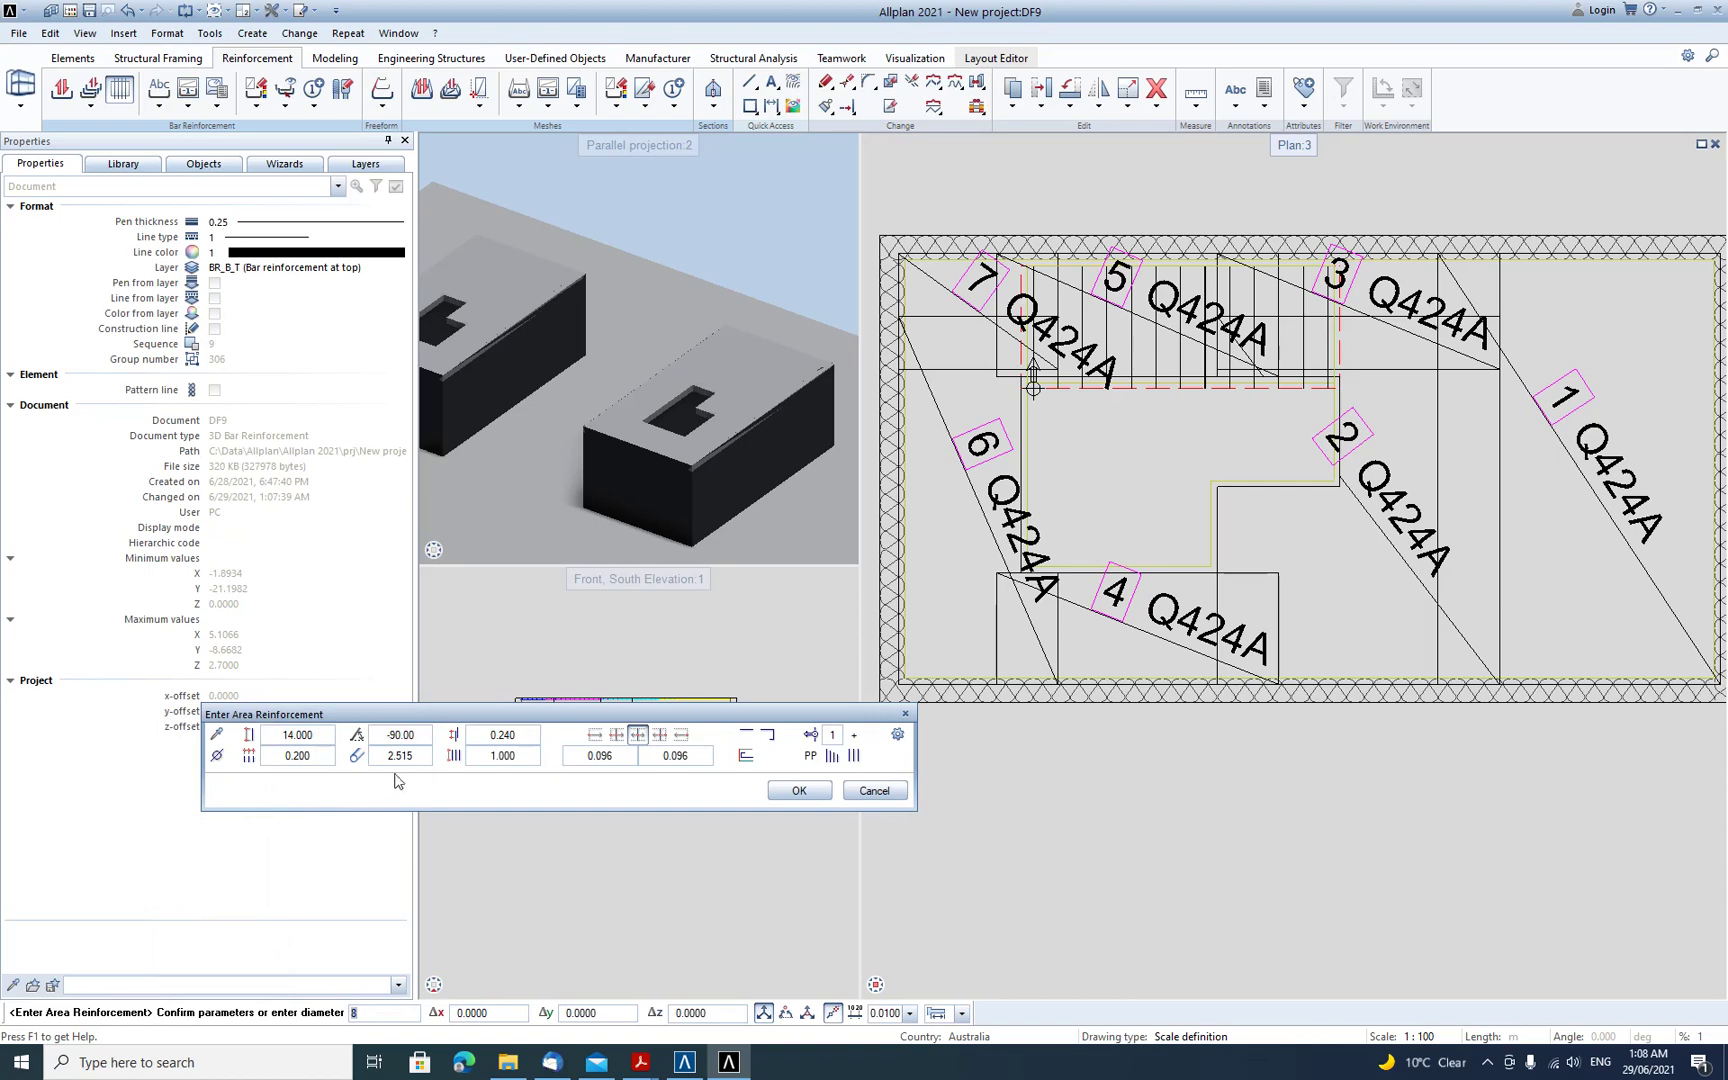
left_click(766, 736)
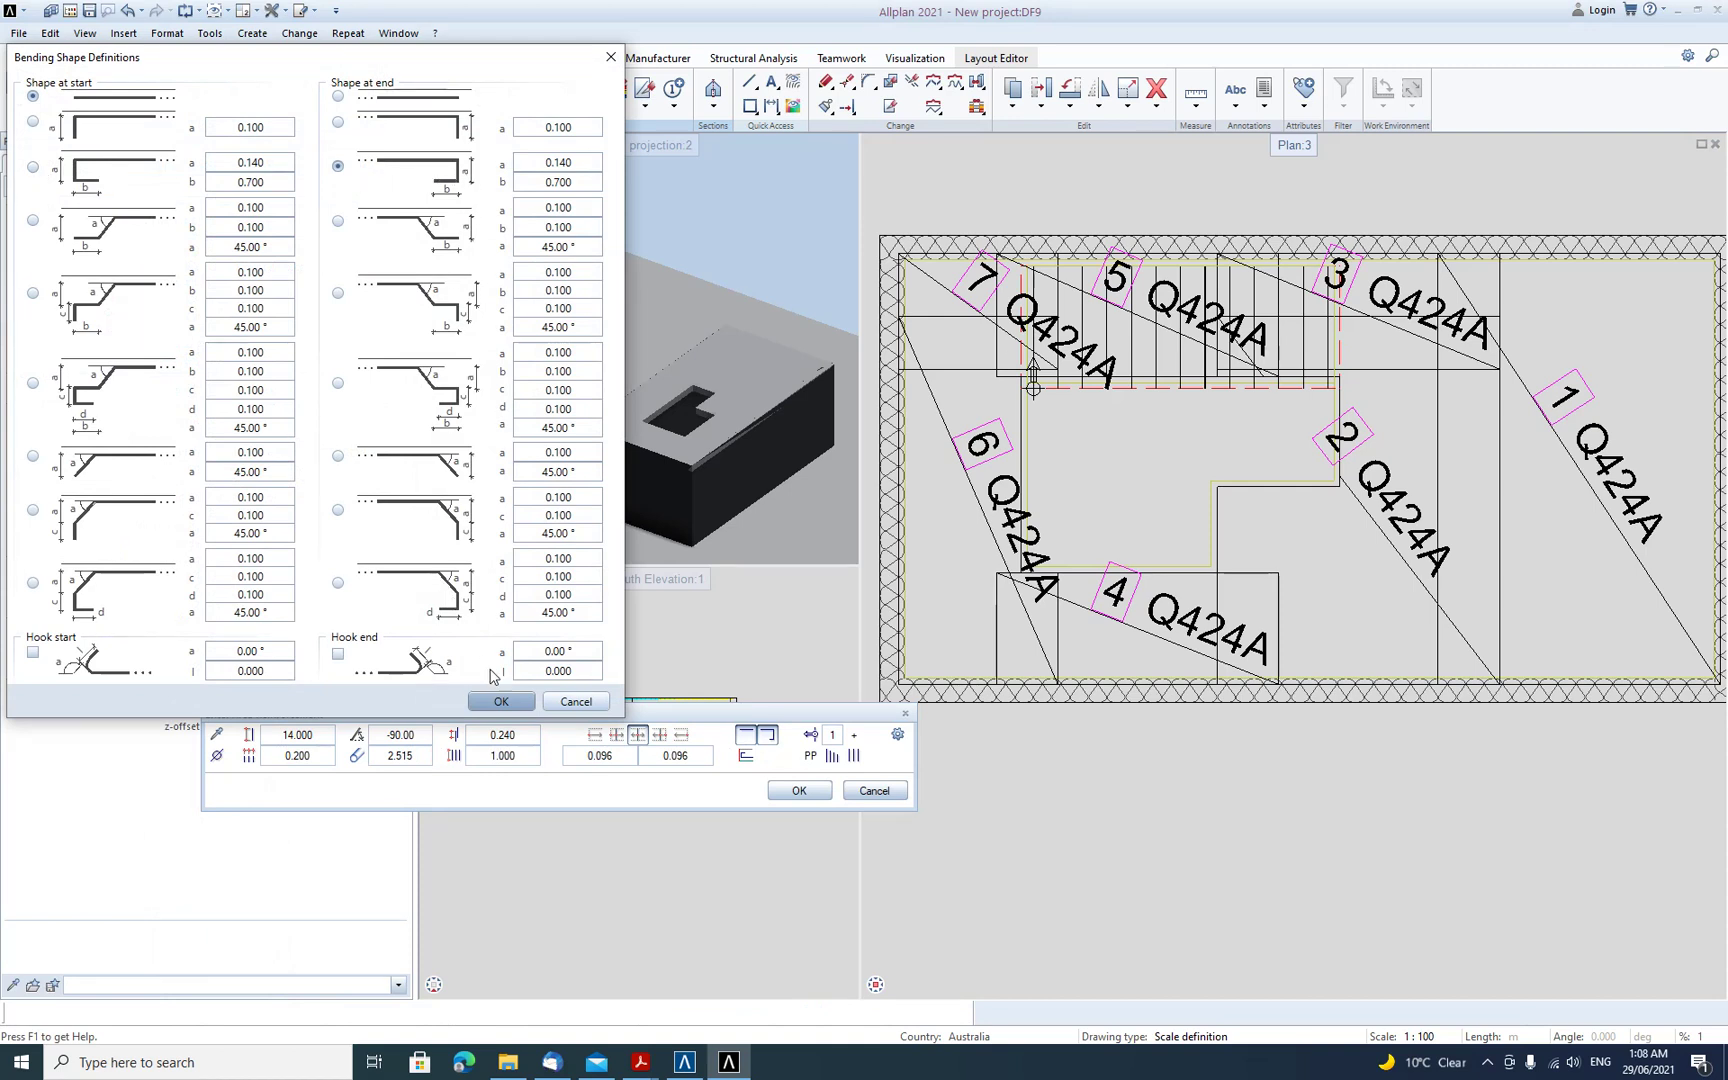
left_click(500, 700)
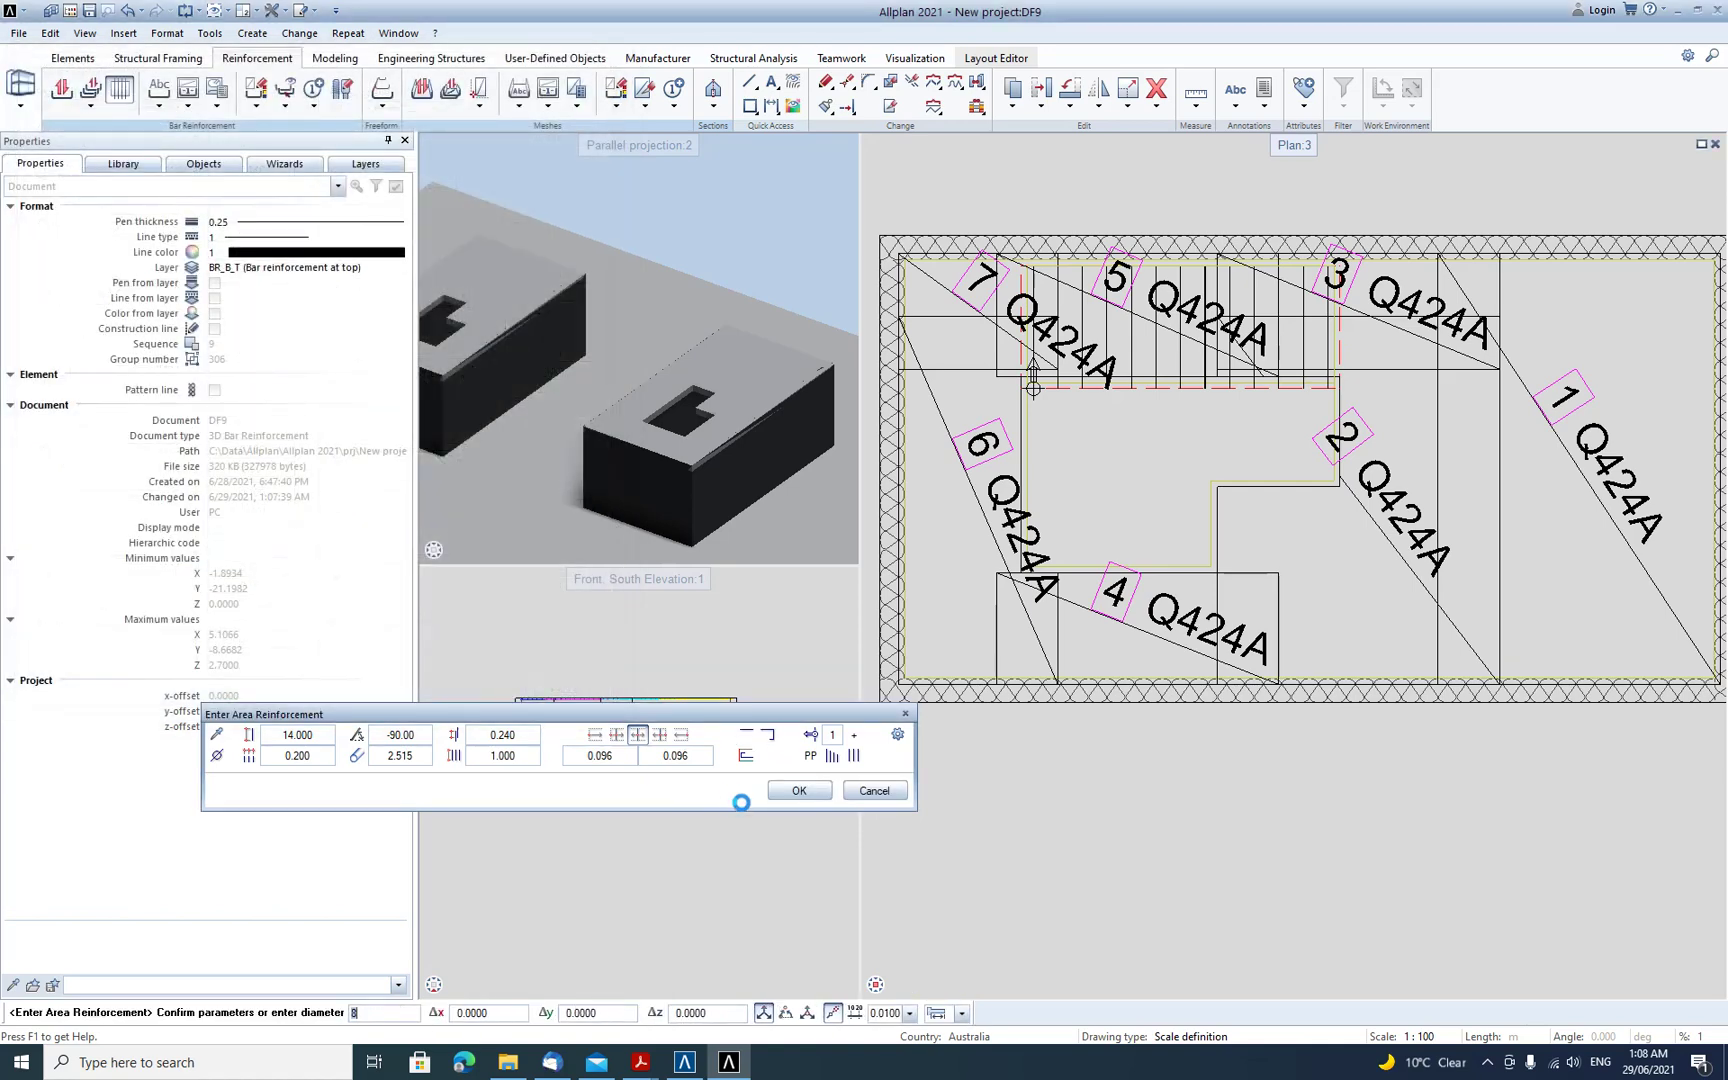
left_click(800, 791)
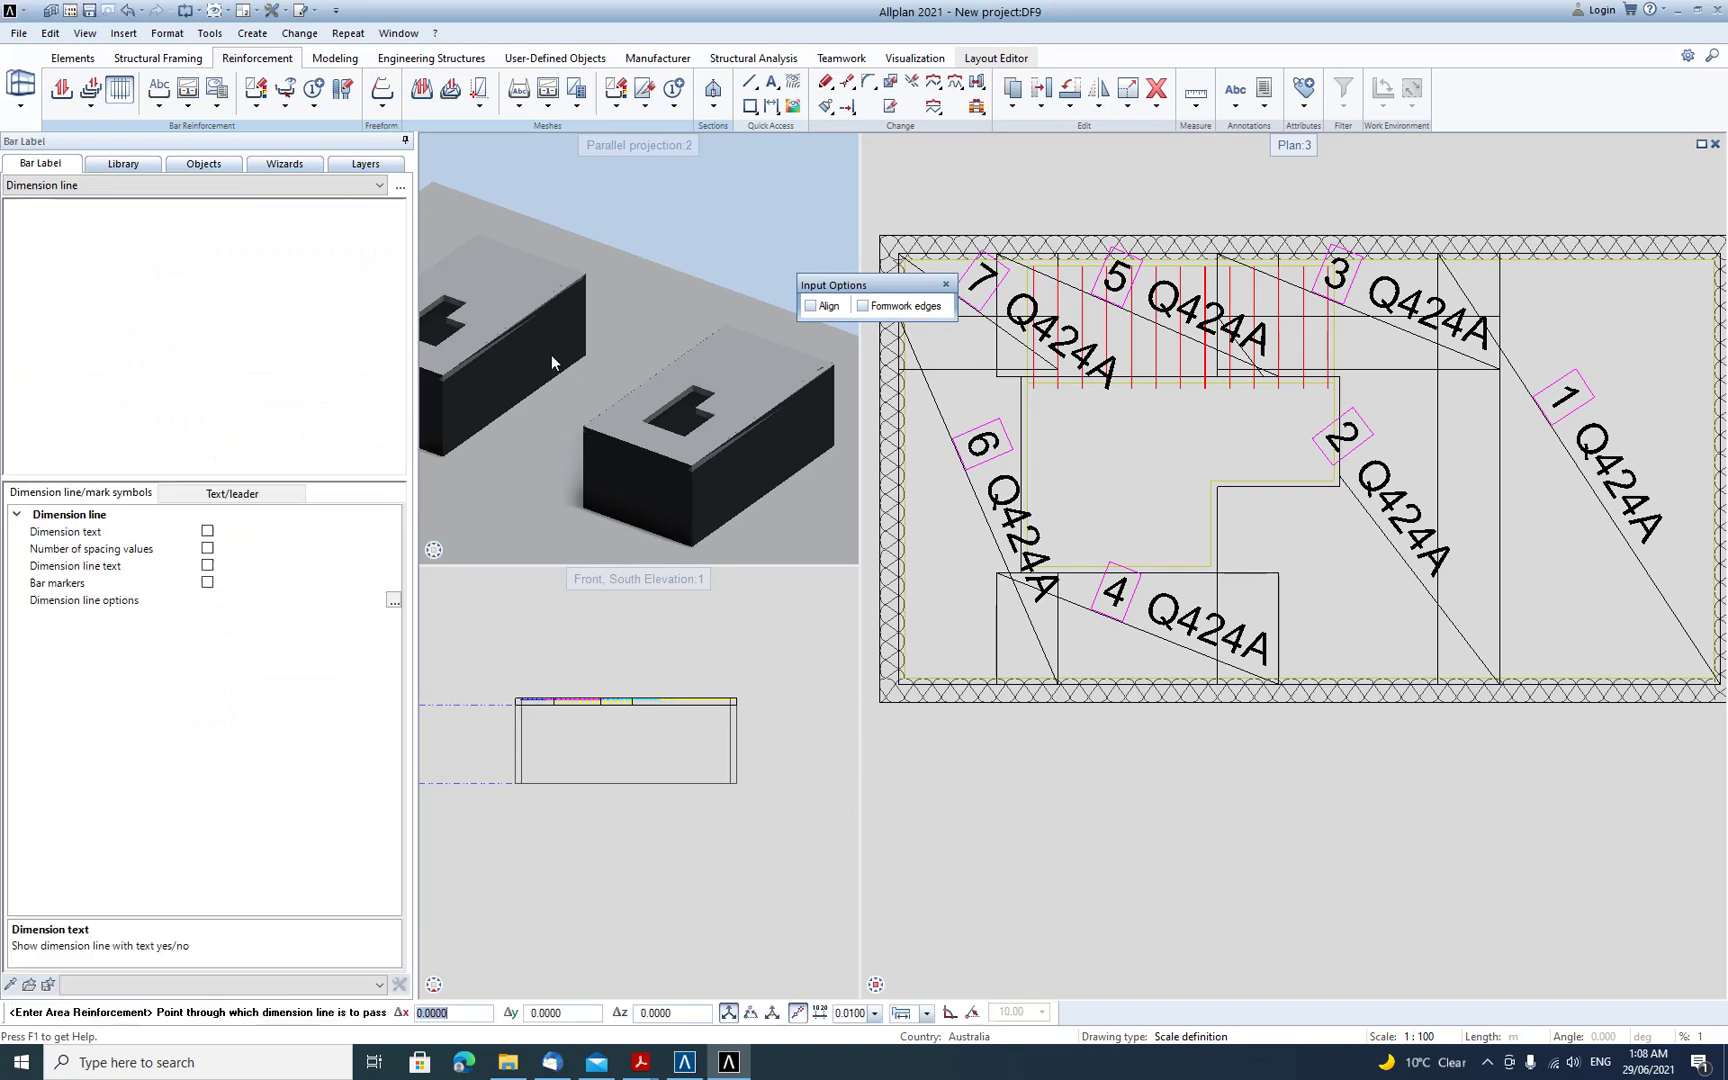
- Try the Fan and Comb label types for the edge bars, and switch back to the Dimension line type
middle_click_drag(1179, 237, 1174, 533)
left_click(165, 185)
left_click(163, 217)
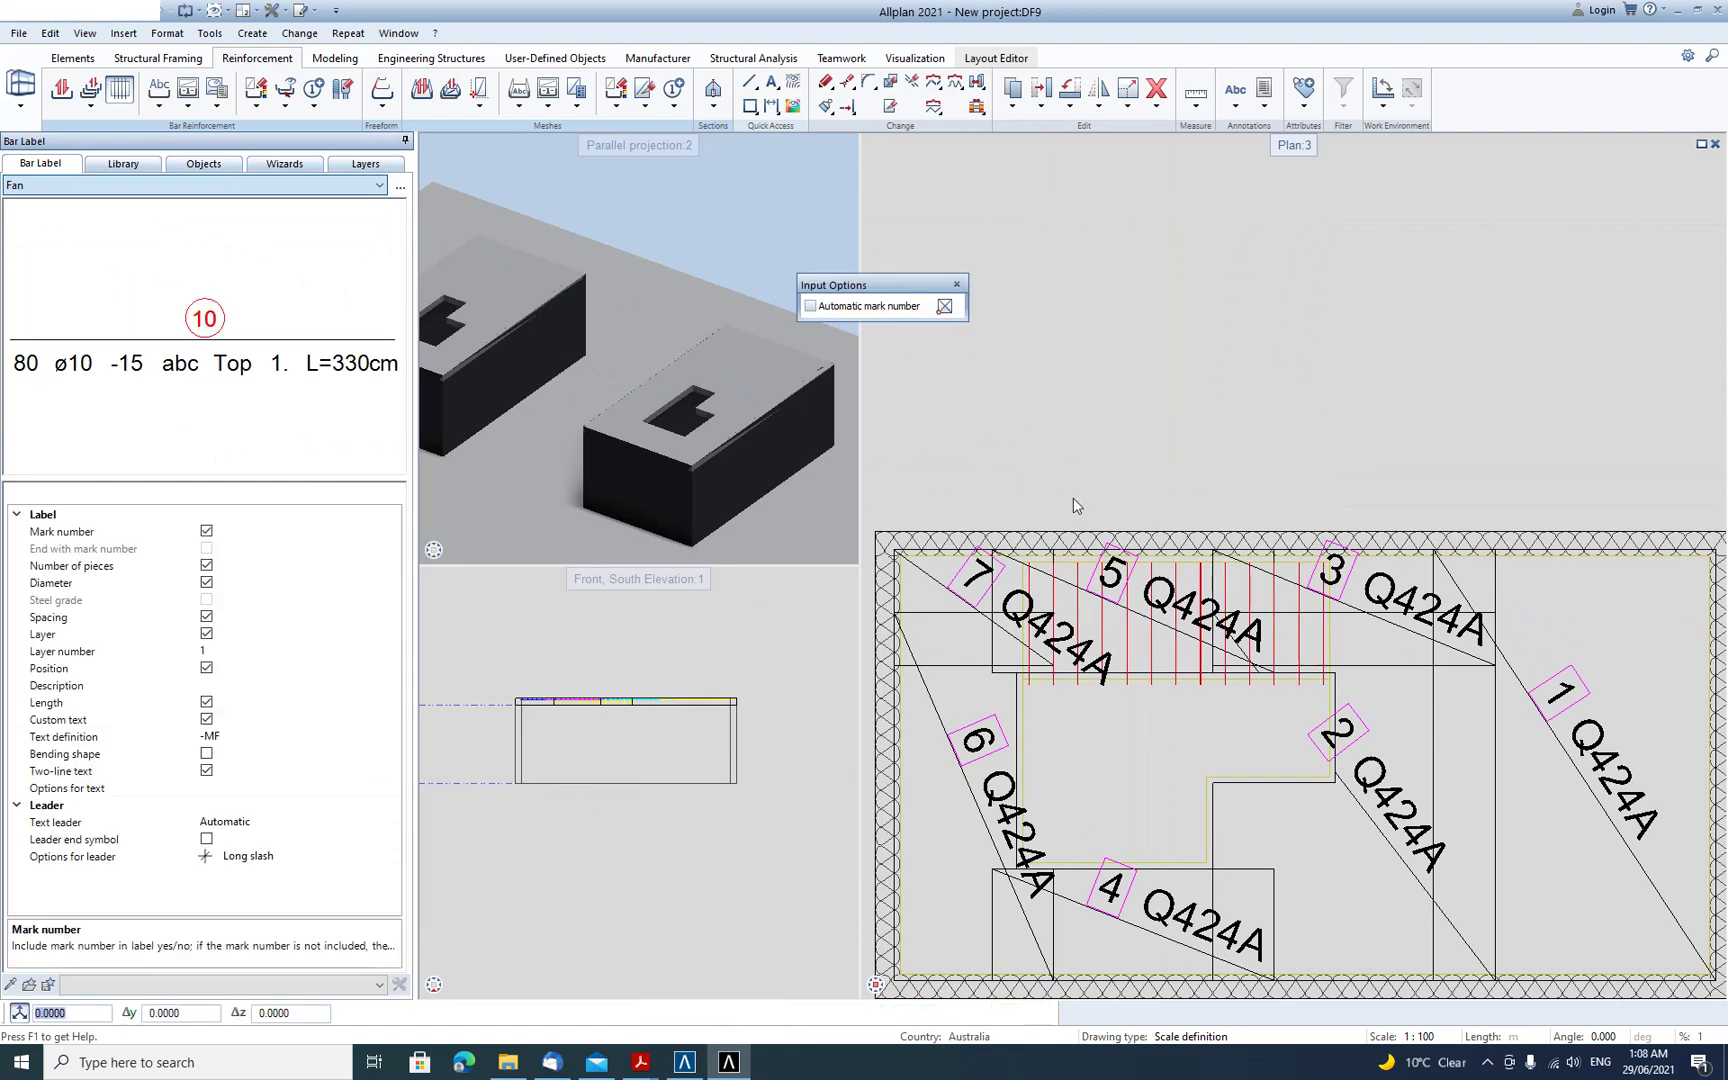
left_click(134, 185)
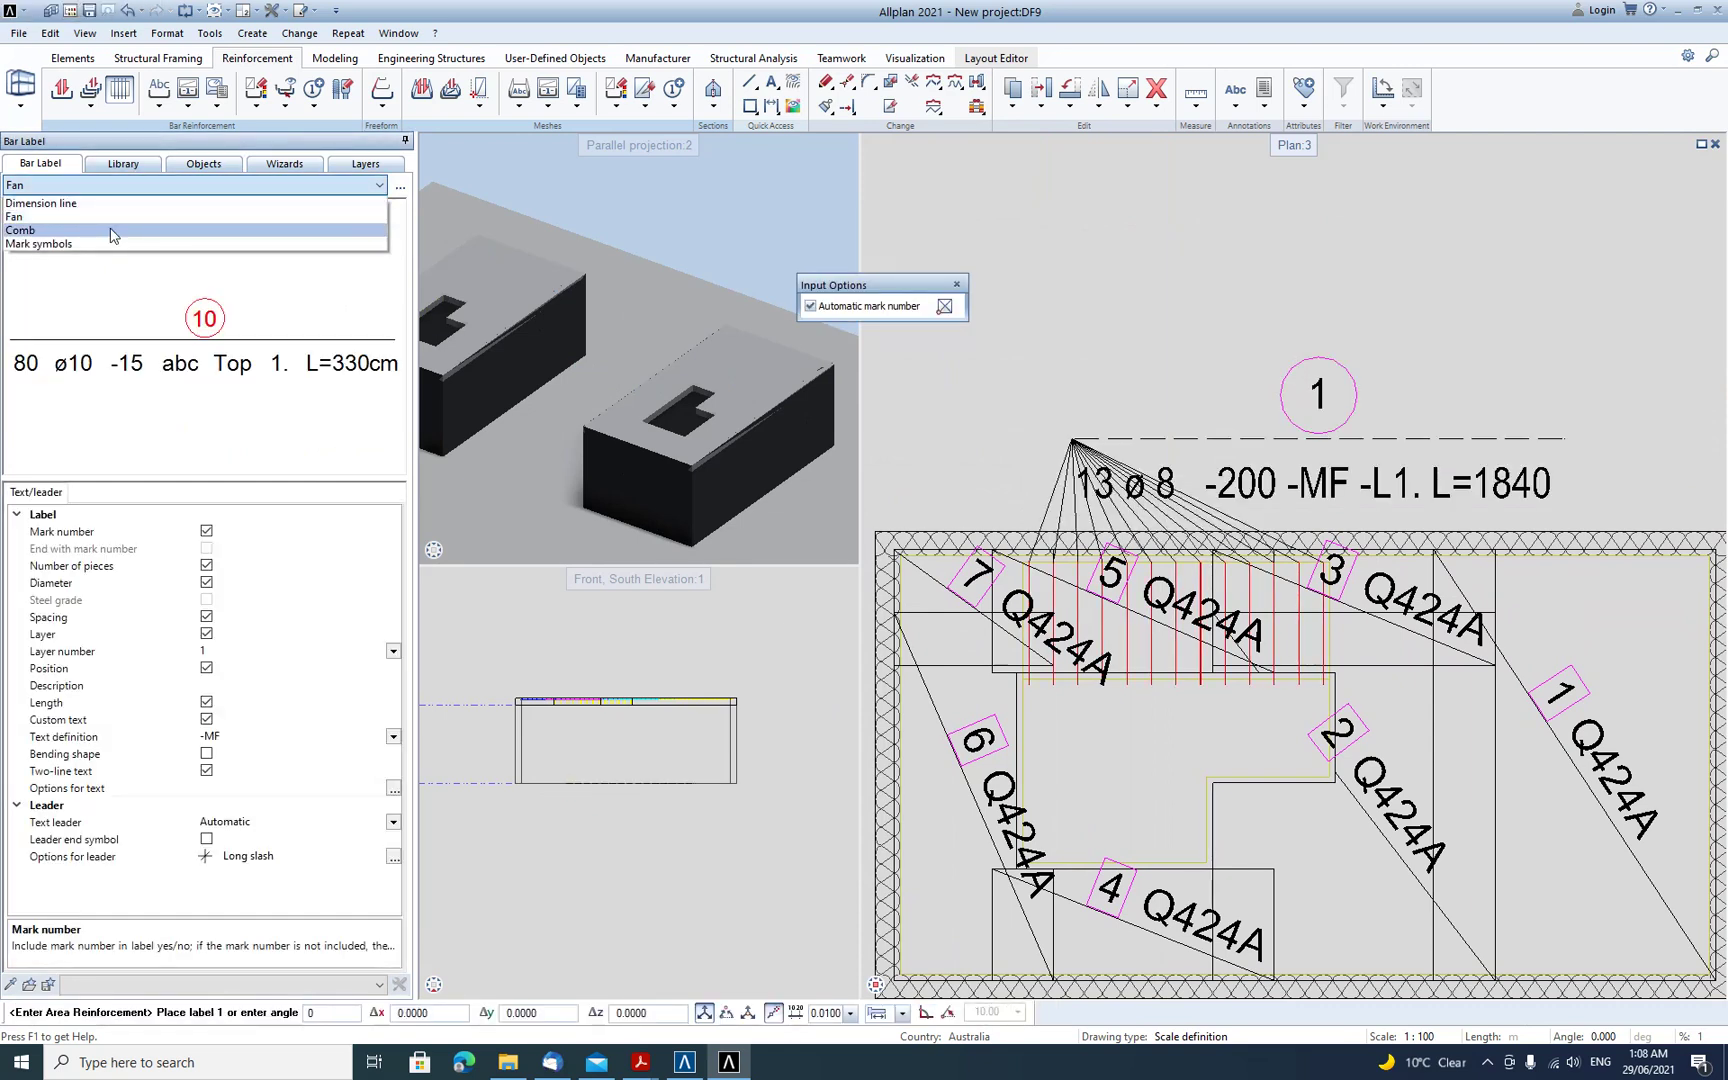
left_click(112, 231)
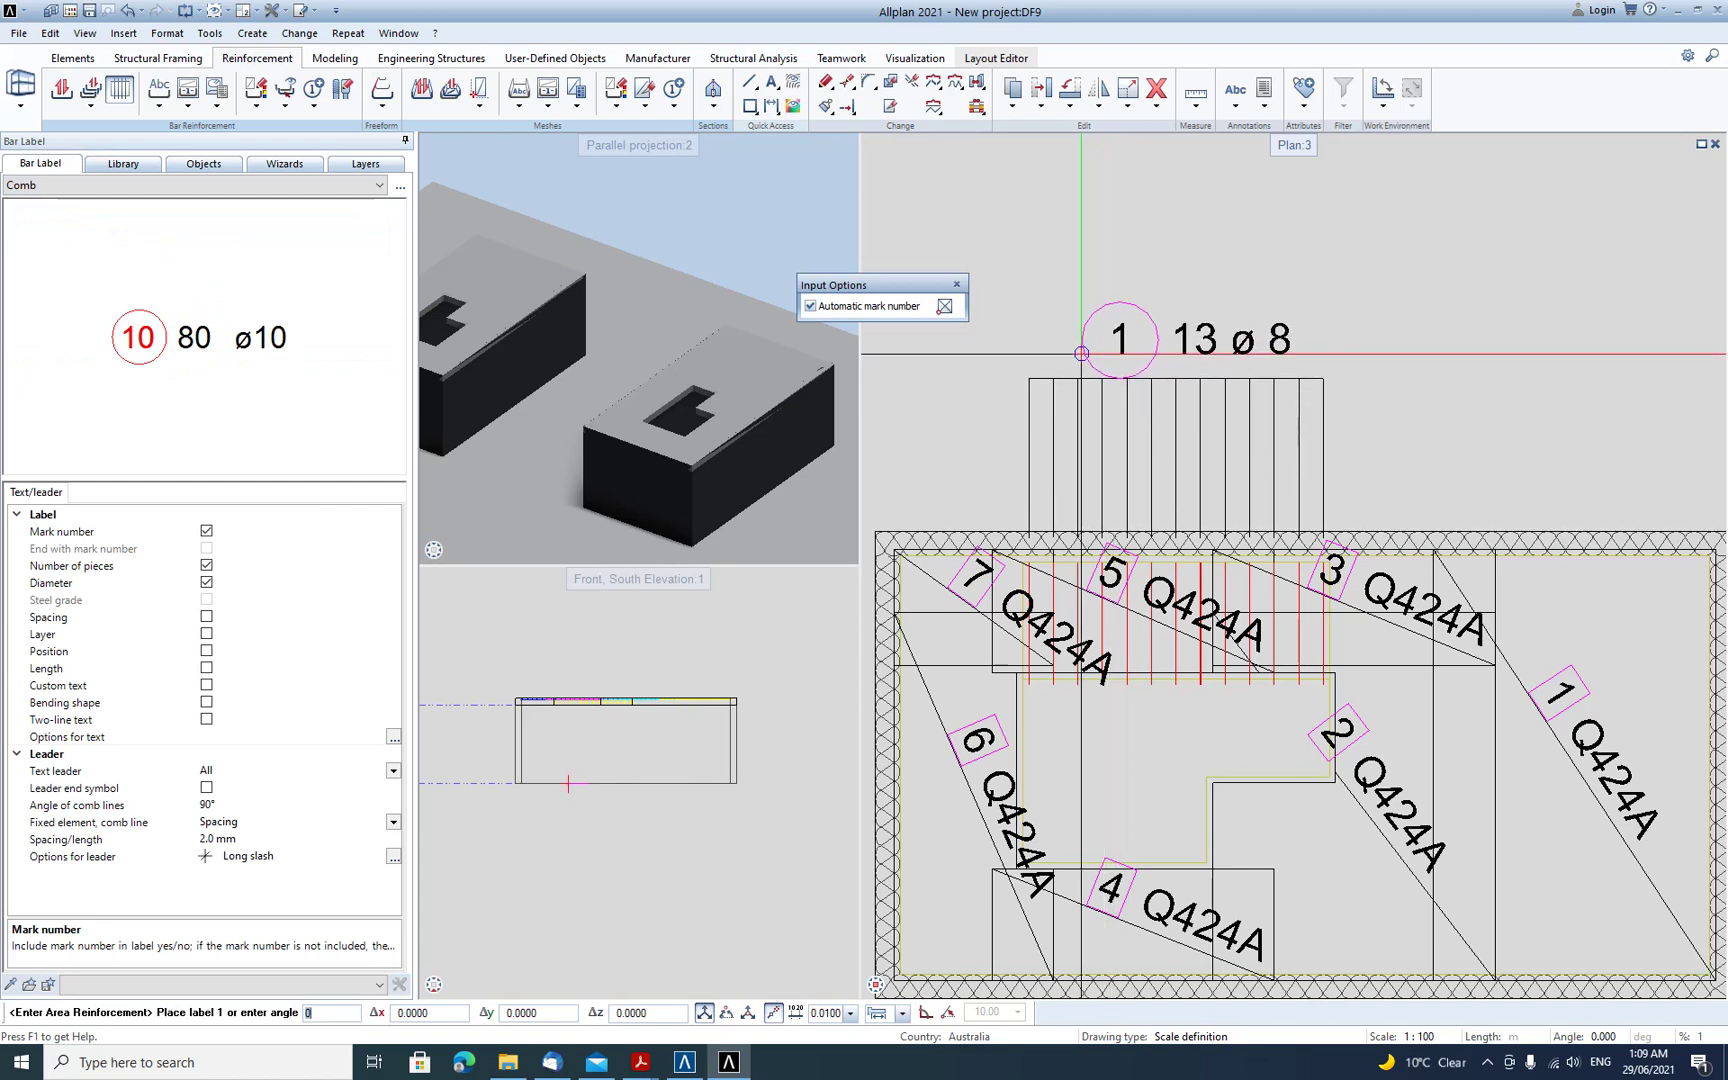
left_click(140, 185)
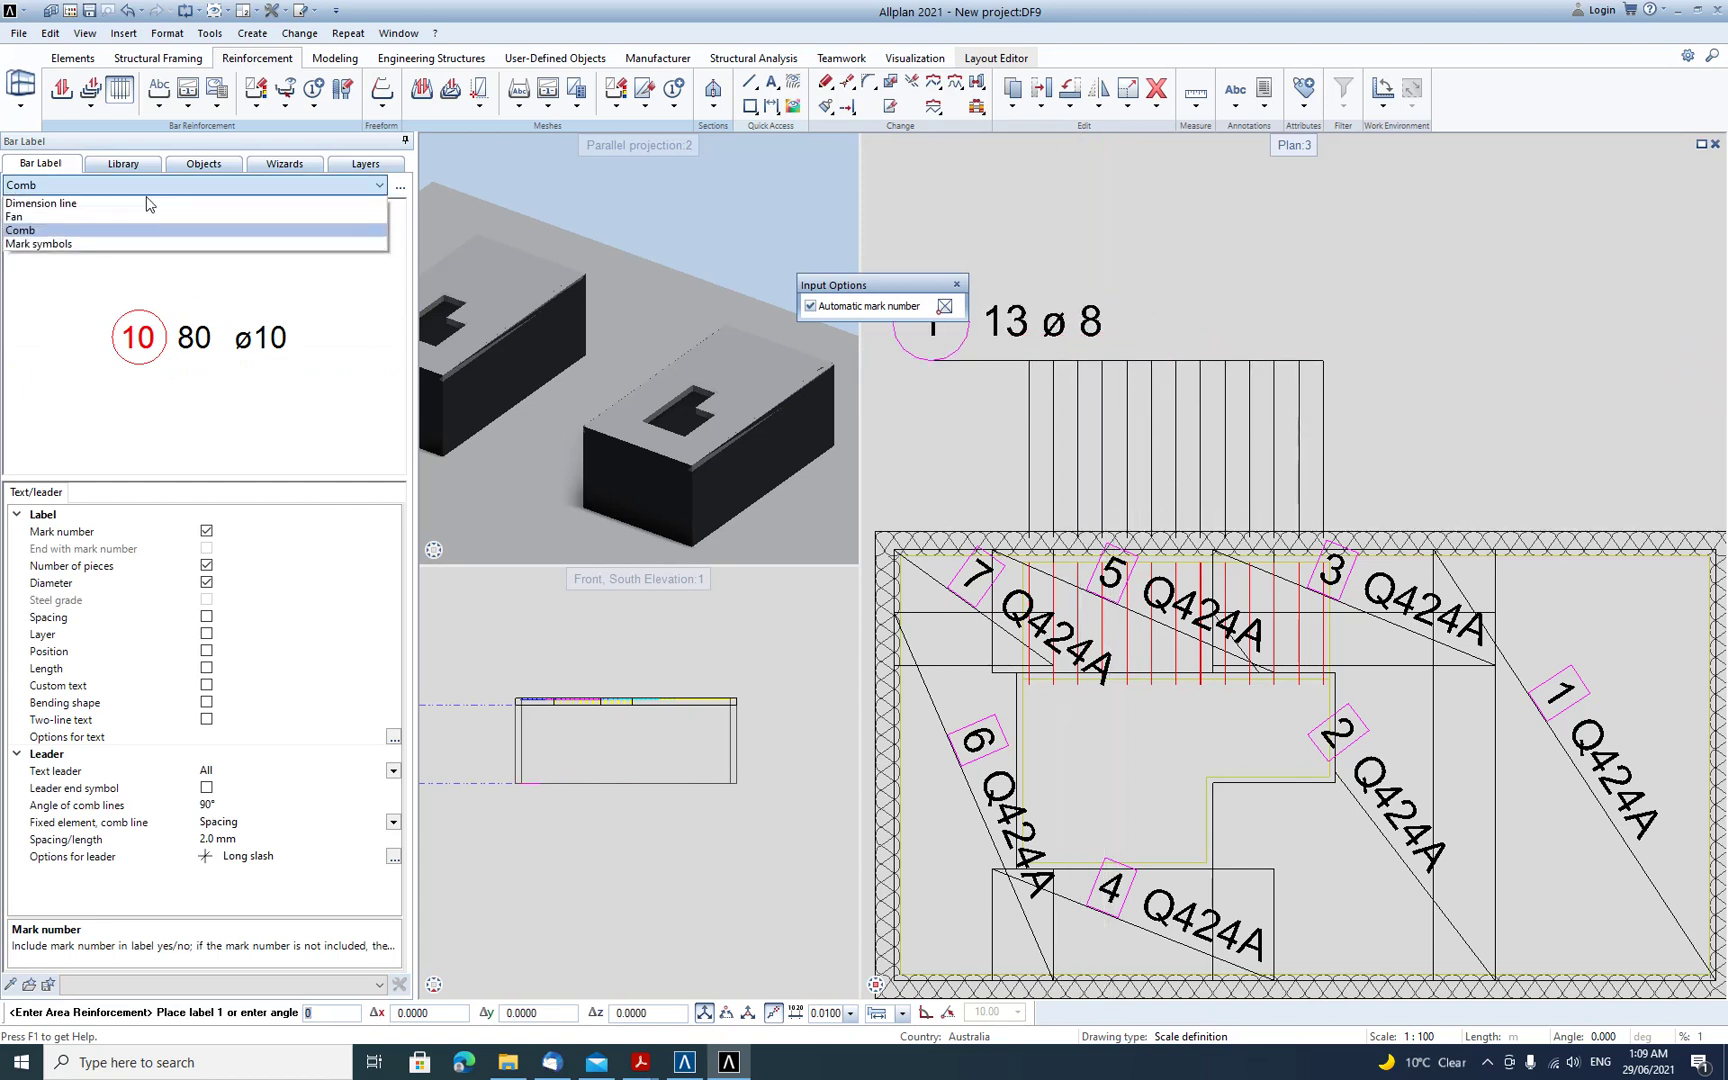
left_click(133, 205)
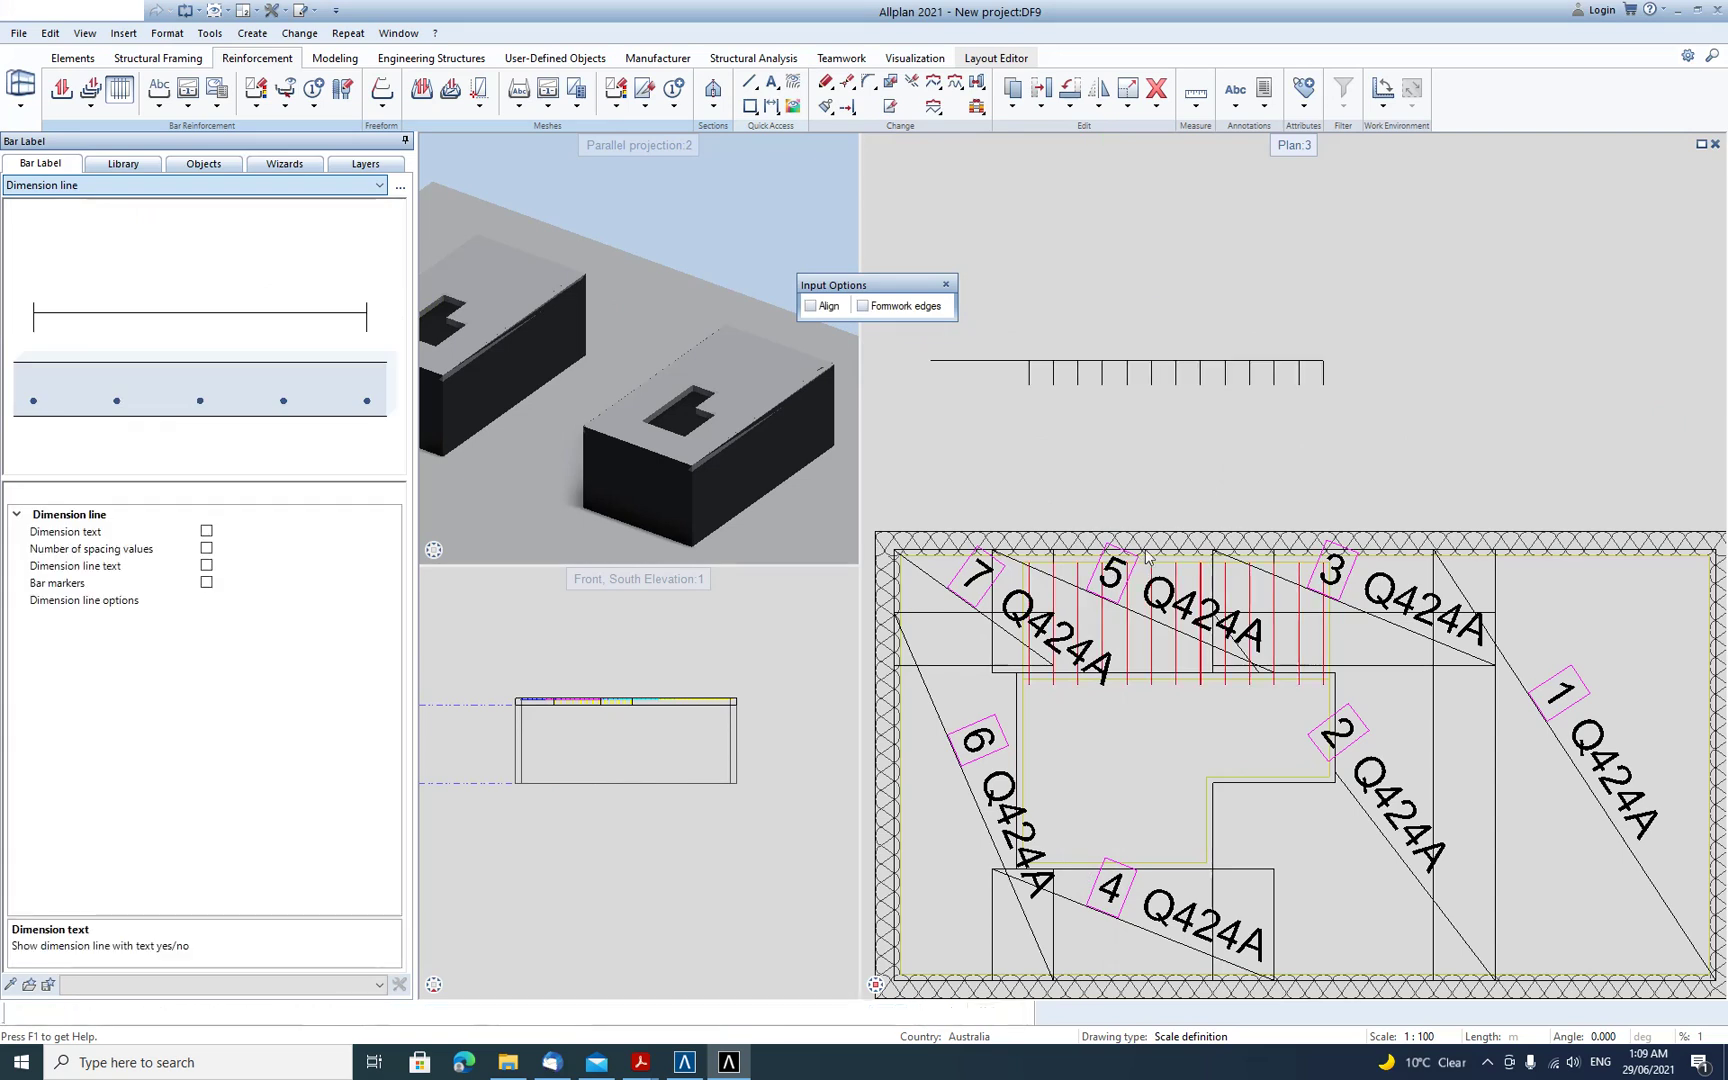
- Place the edge bars' dimension line above the upper wall with its label over the line's left end, and finish that edge reinforcement
left_click(1143, 474)
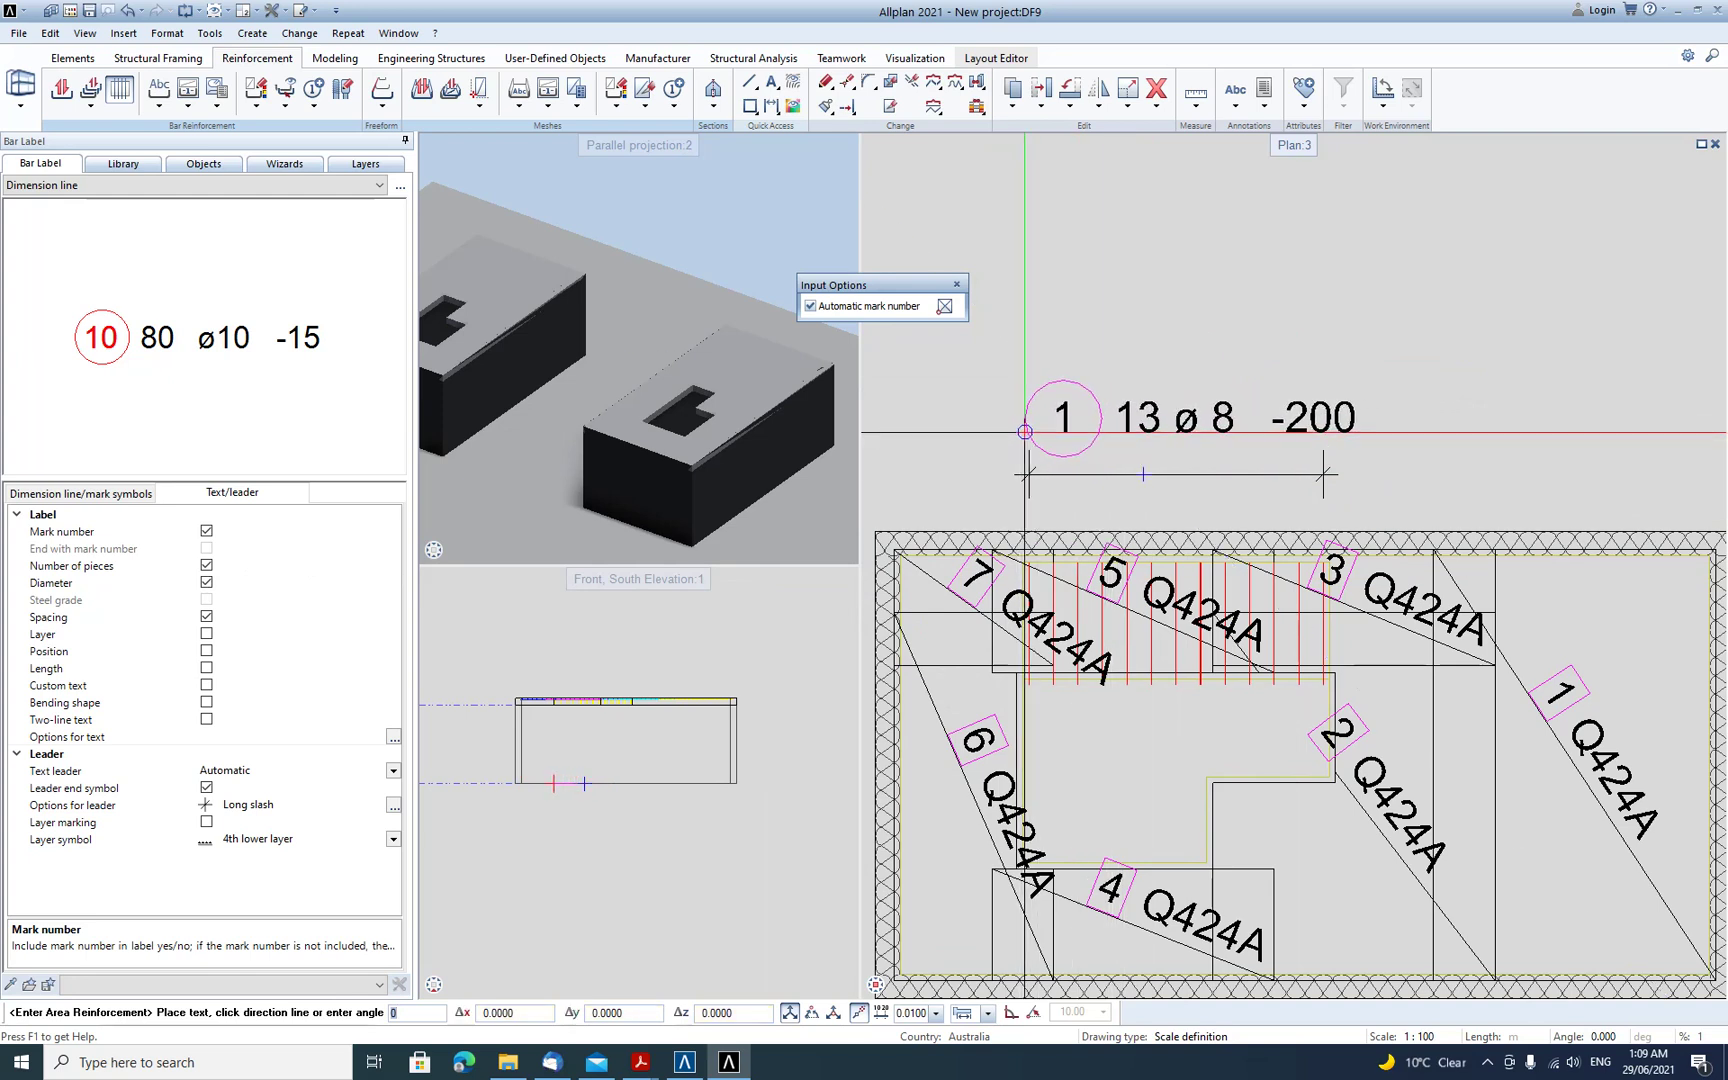
left_click(1024, 433)
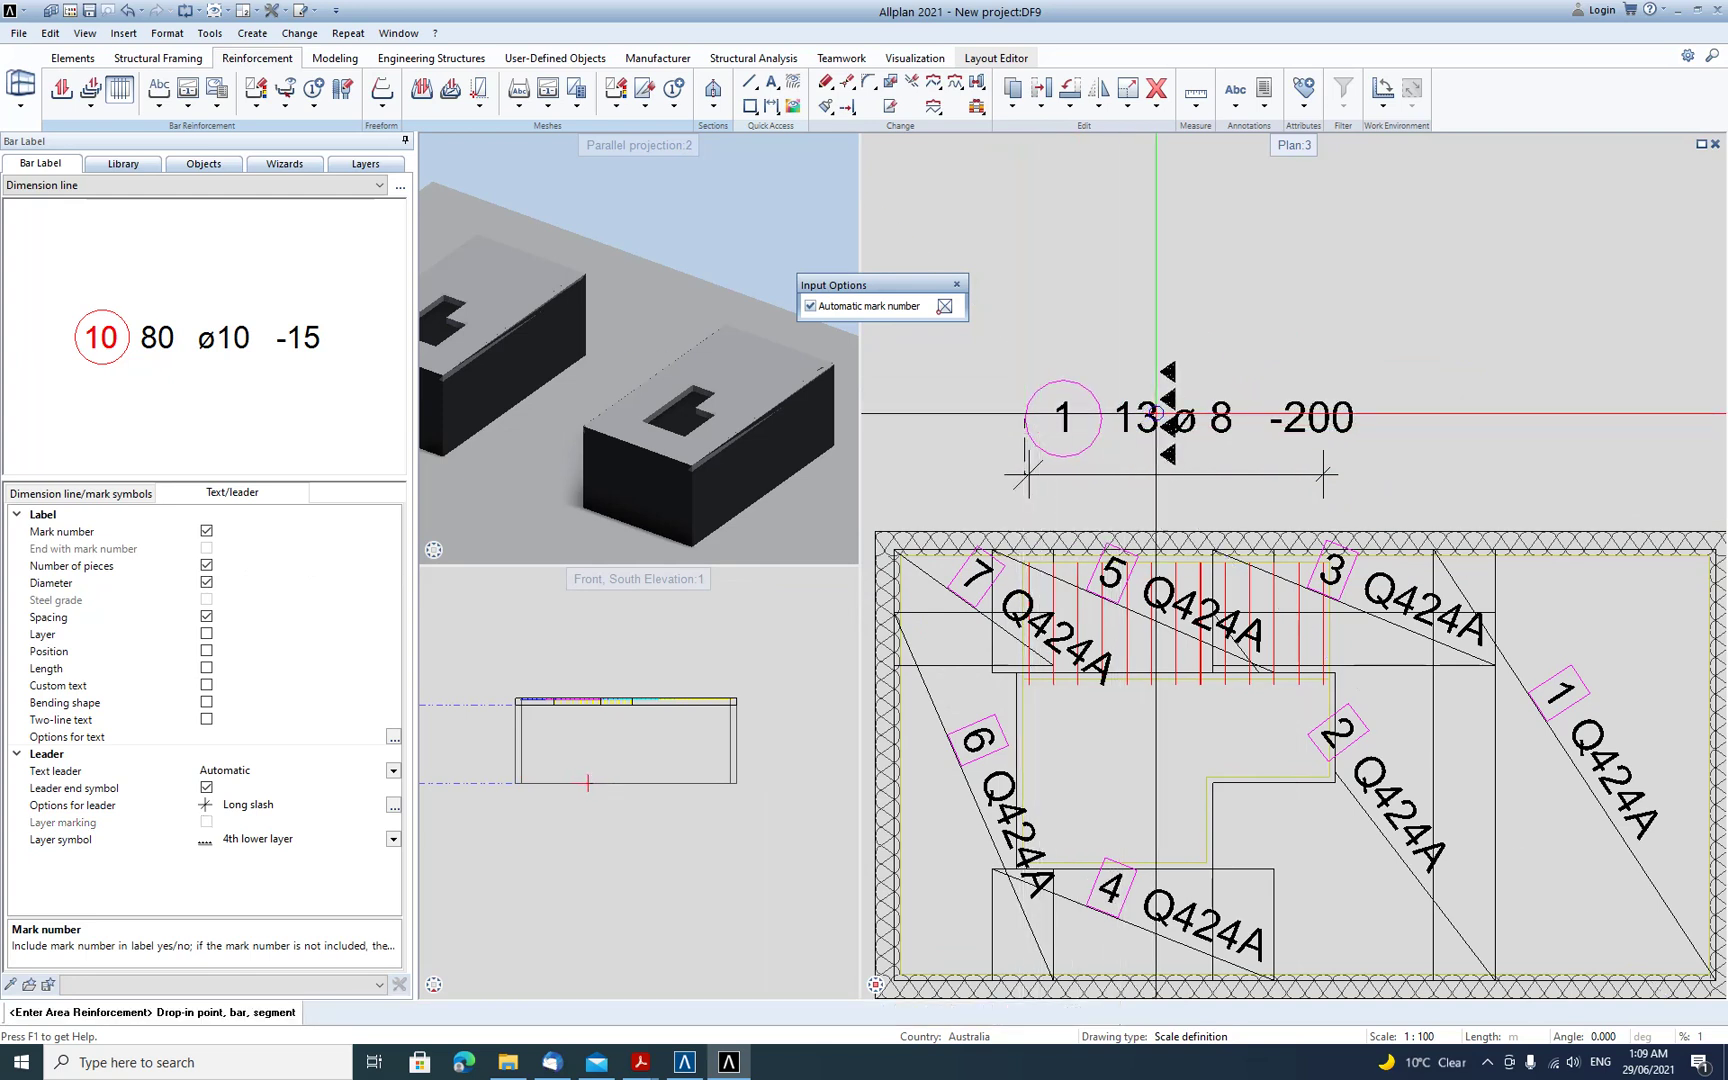
key("Escape")
scroll(1117, 576, "down", 3)
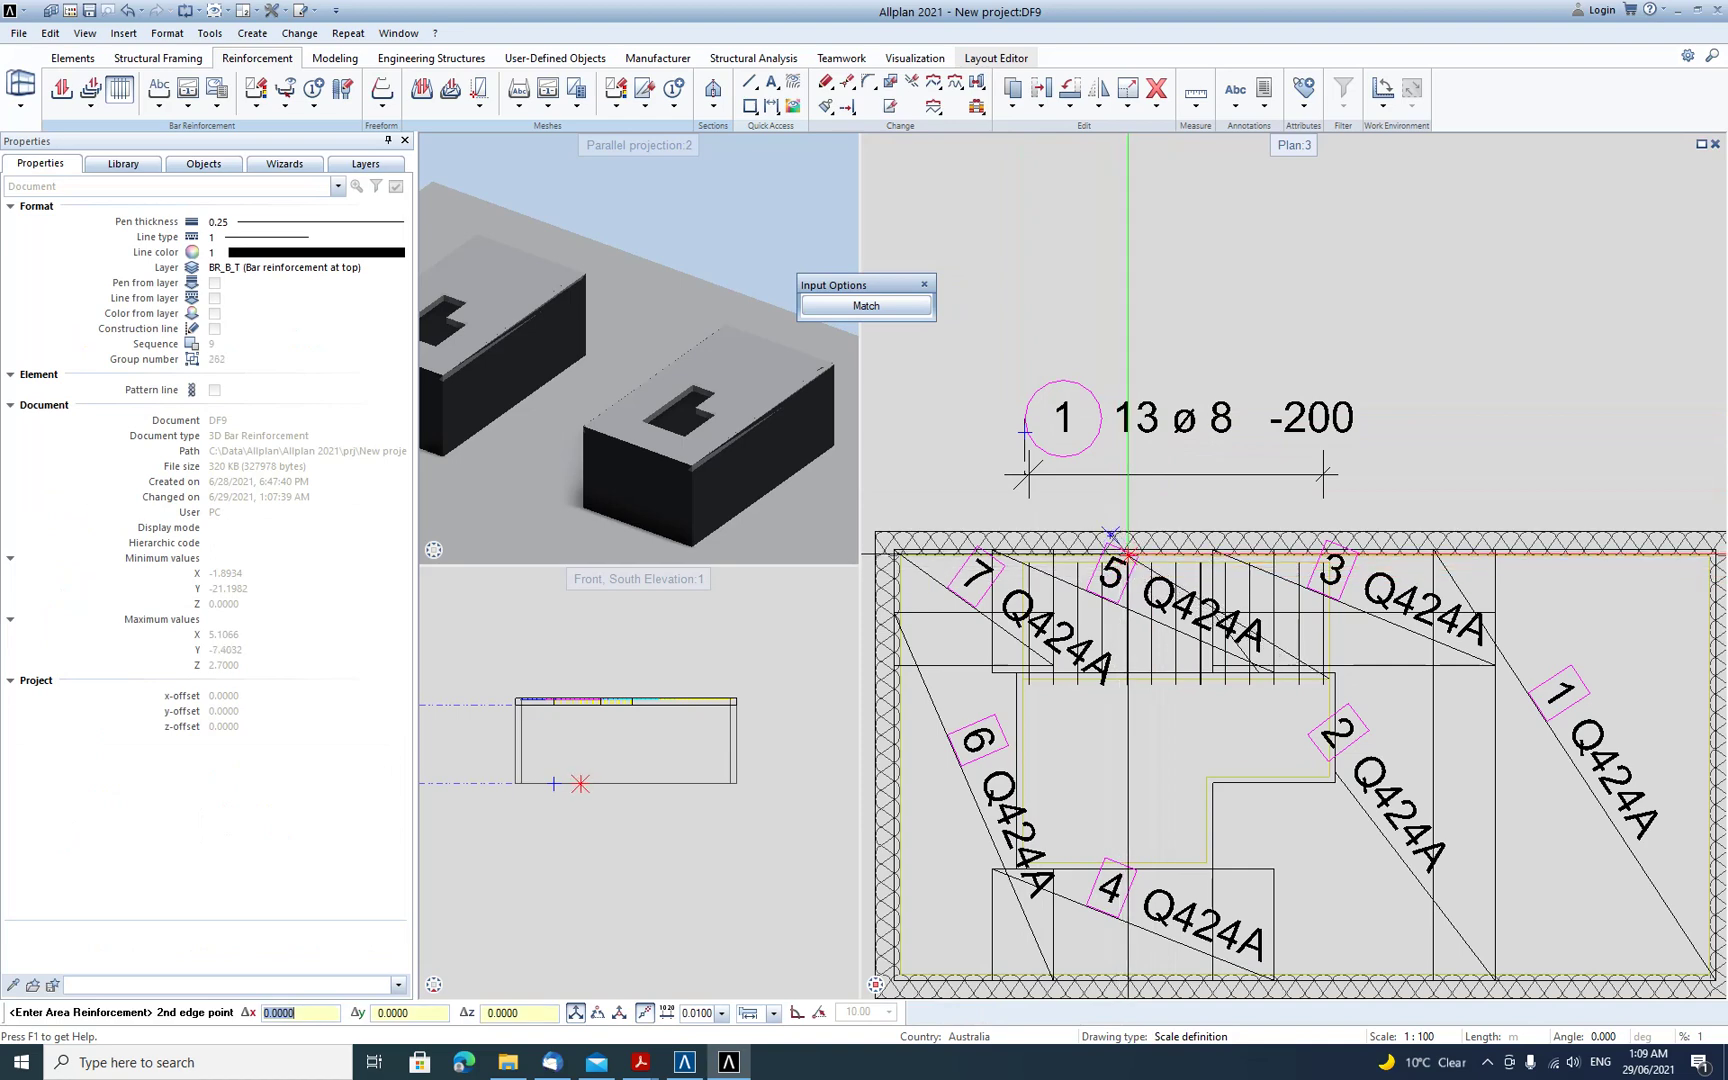
key("Escape")
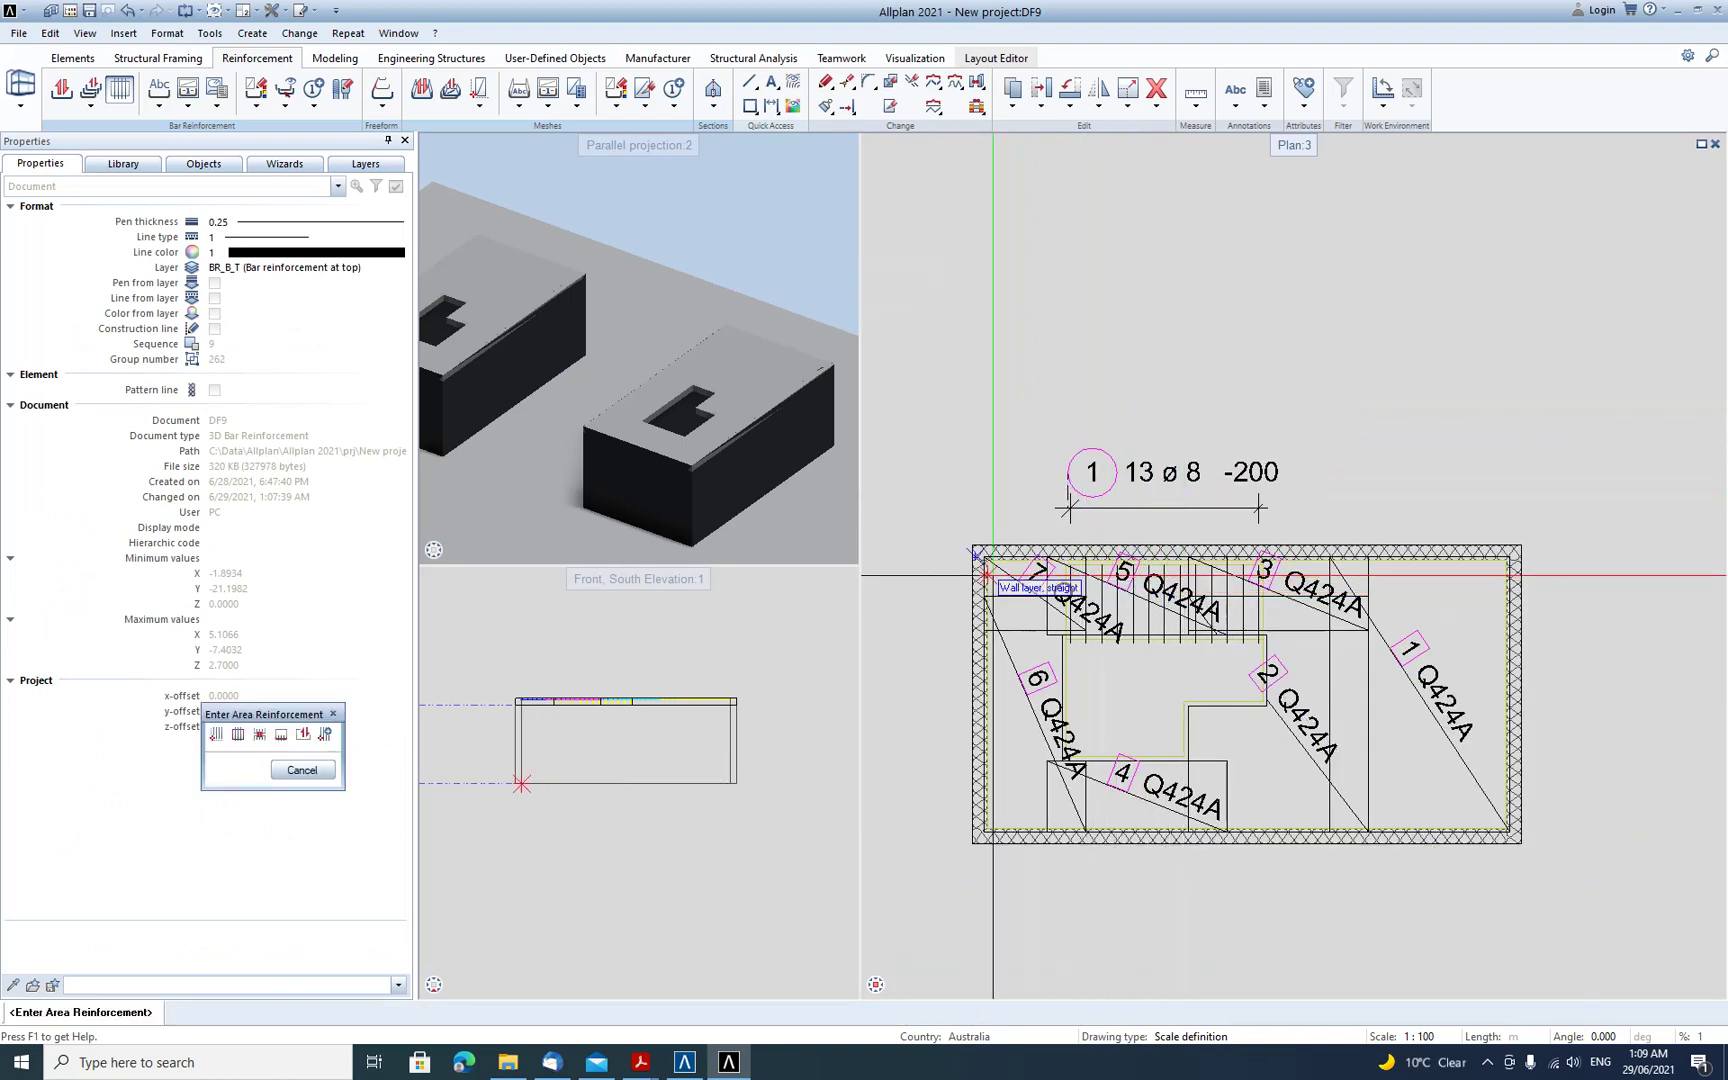
- Define bars parallel to the opening's upper edge in plan, keeping 2.500, 0.200 and 0.030, with the placing direction toward the upper wall
left_click(325, 737)
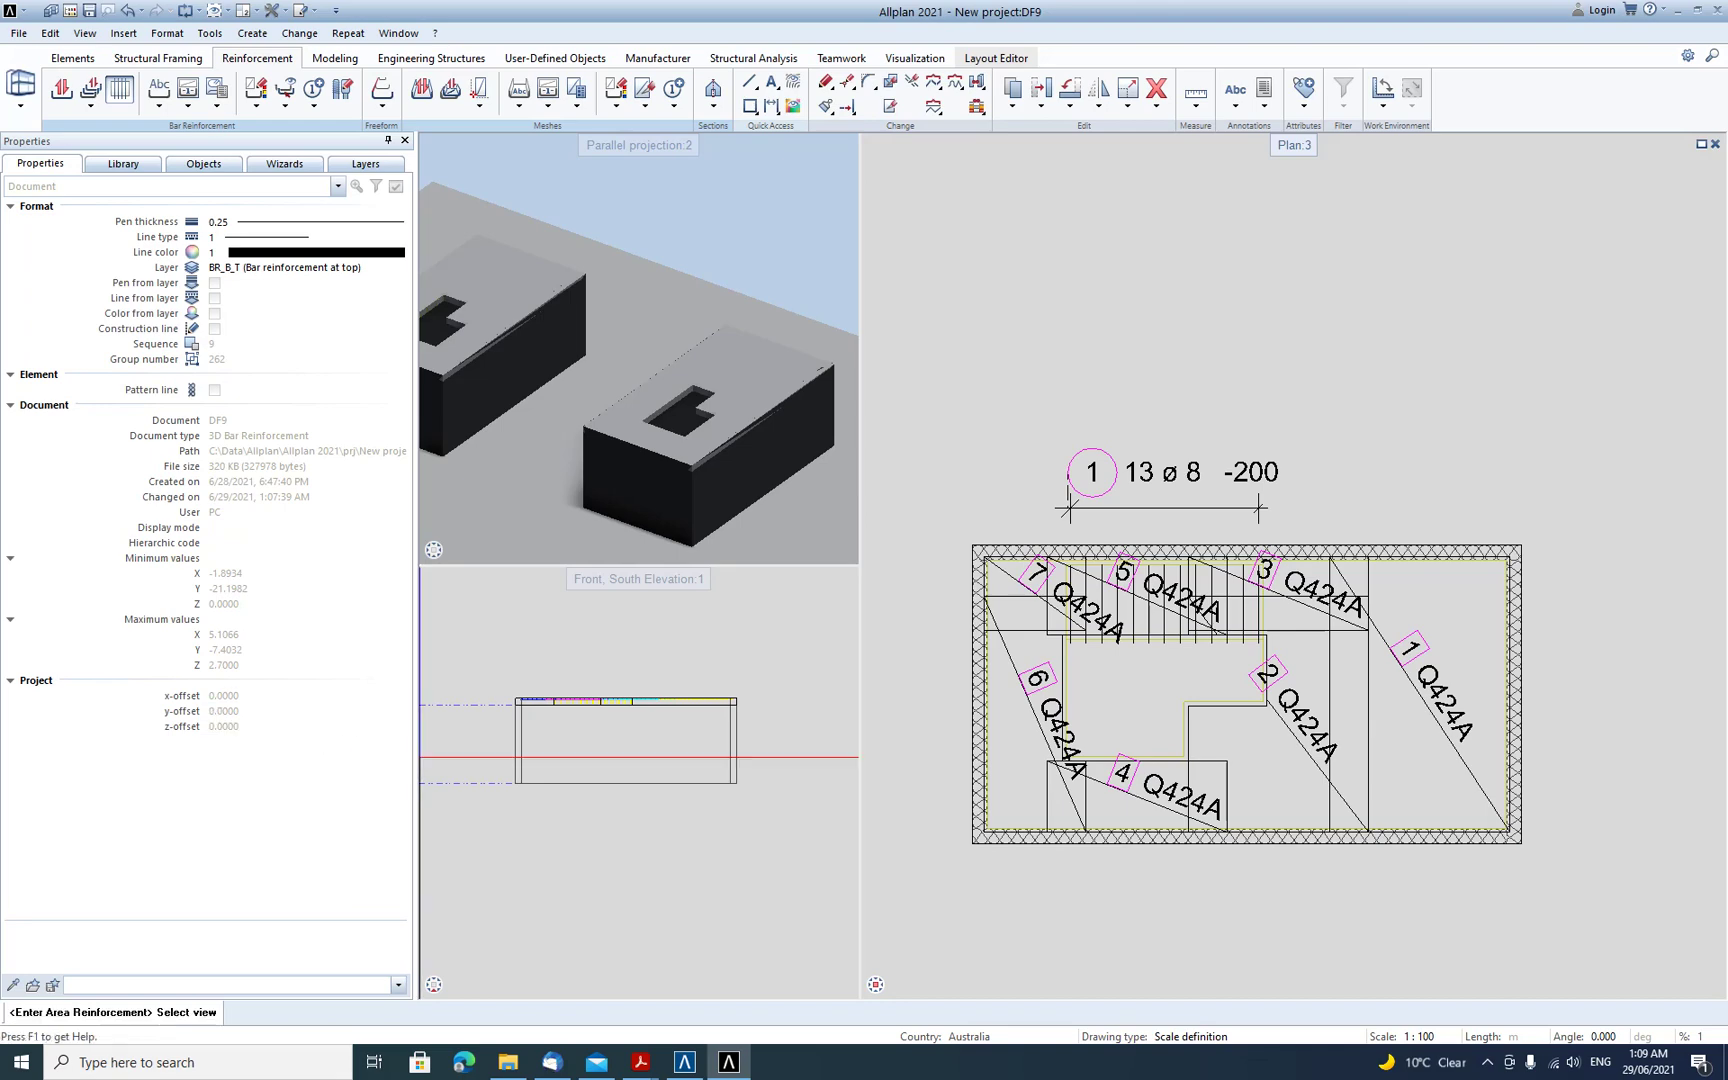
scroll(1110, 660, "up", 3)
left_click(1090, 657)
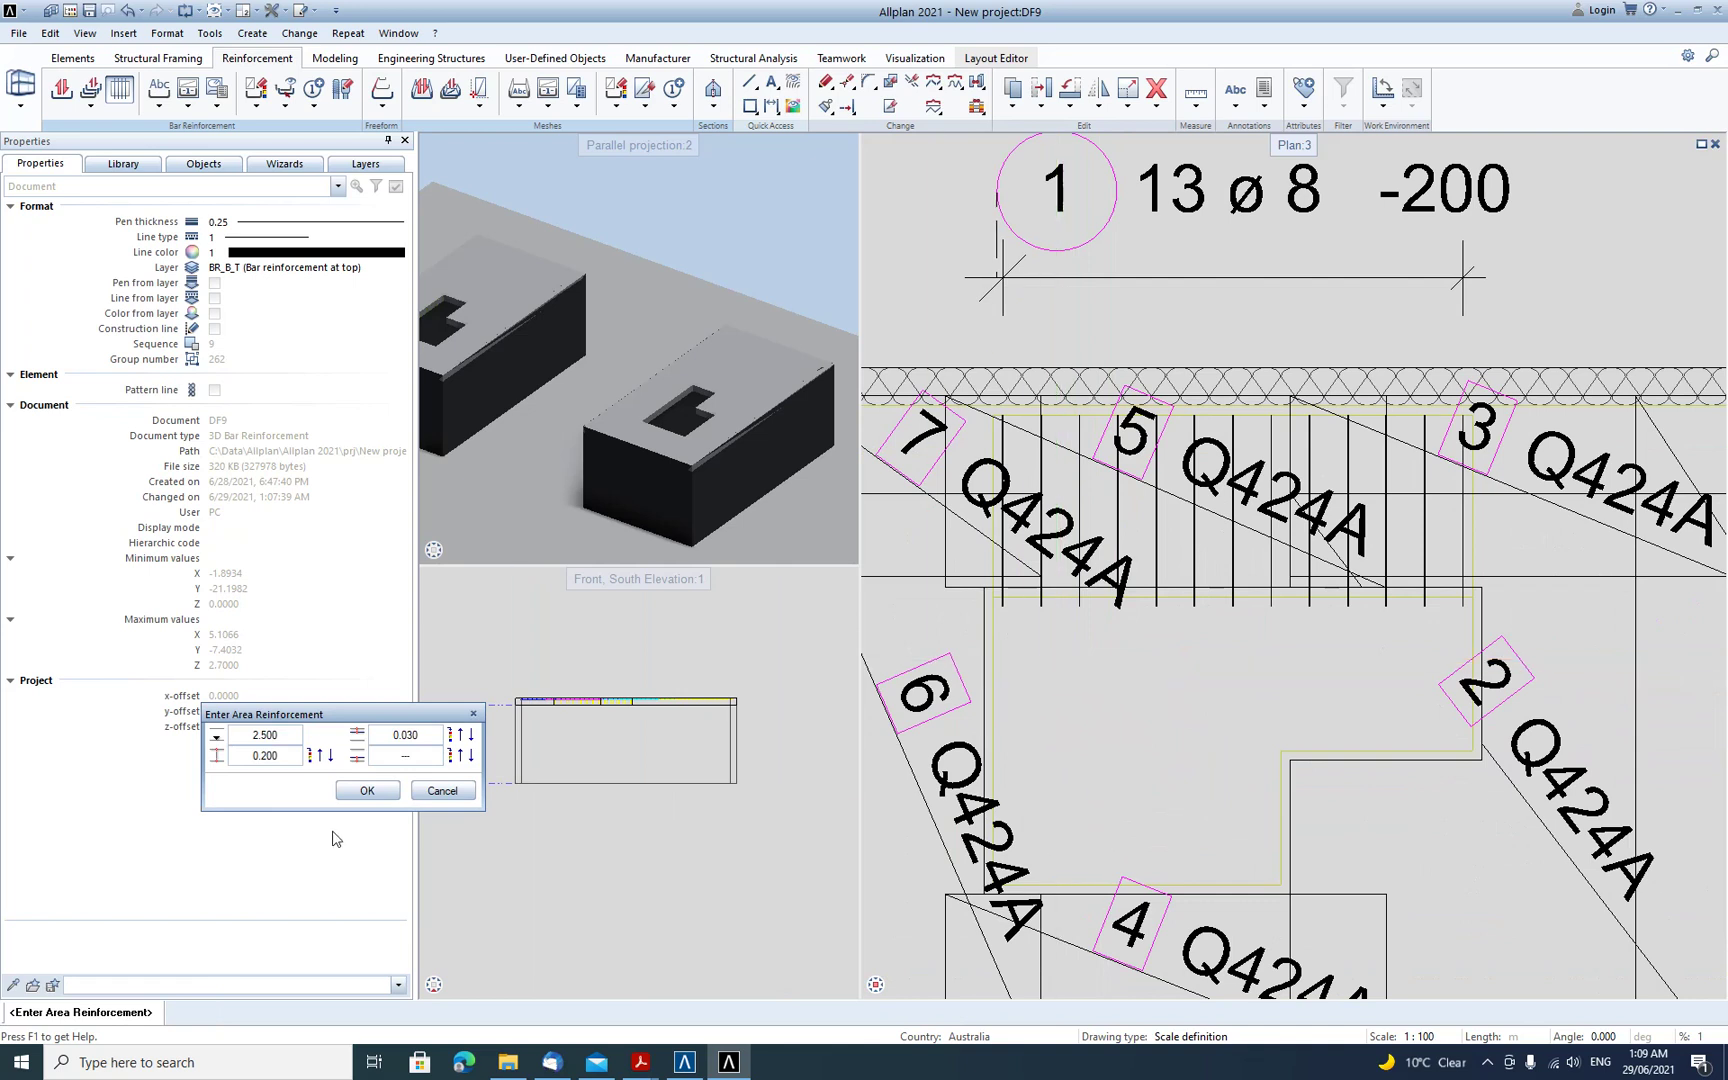
left_click(367, 790)
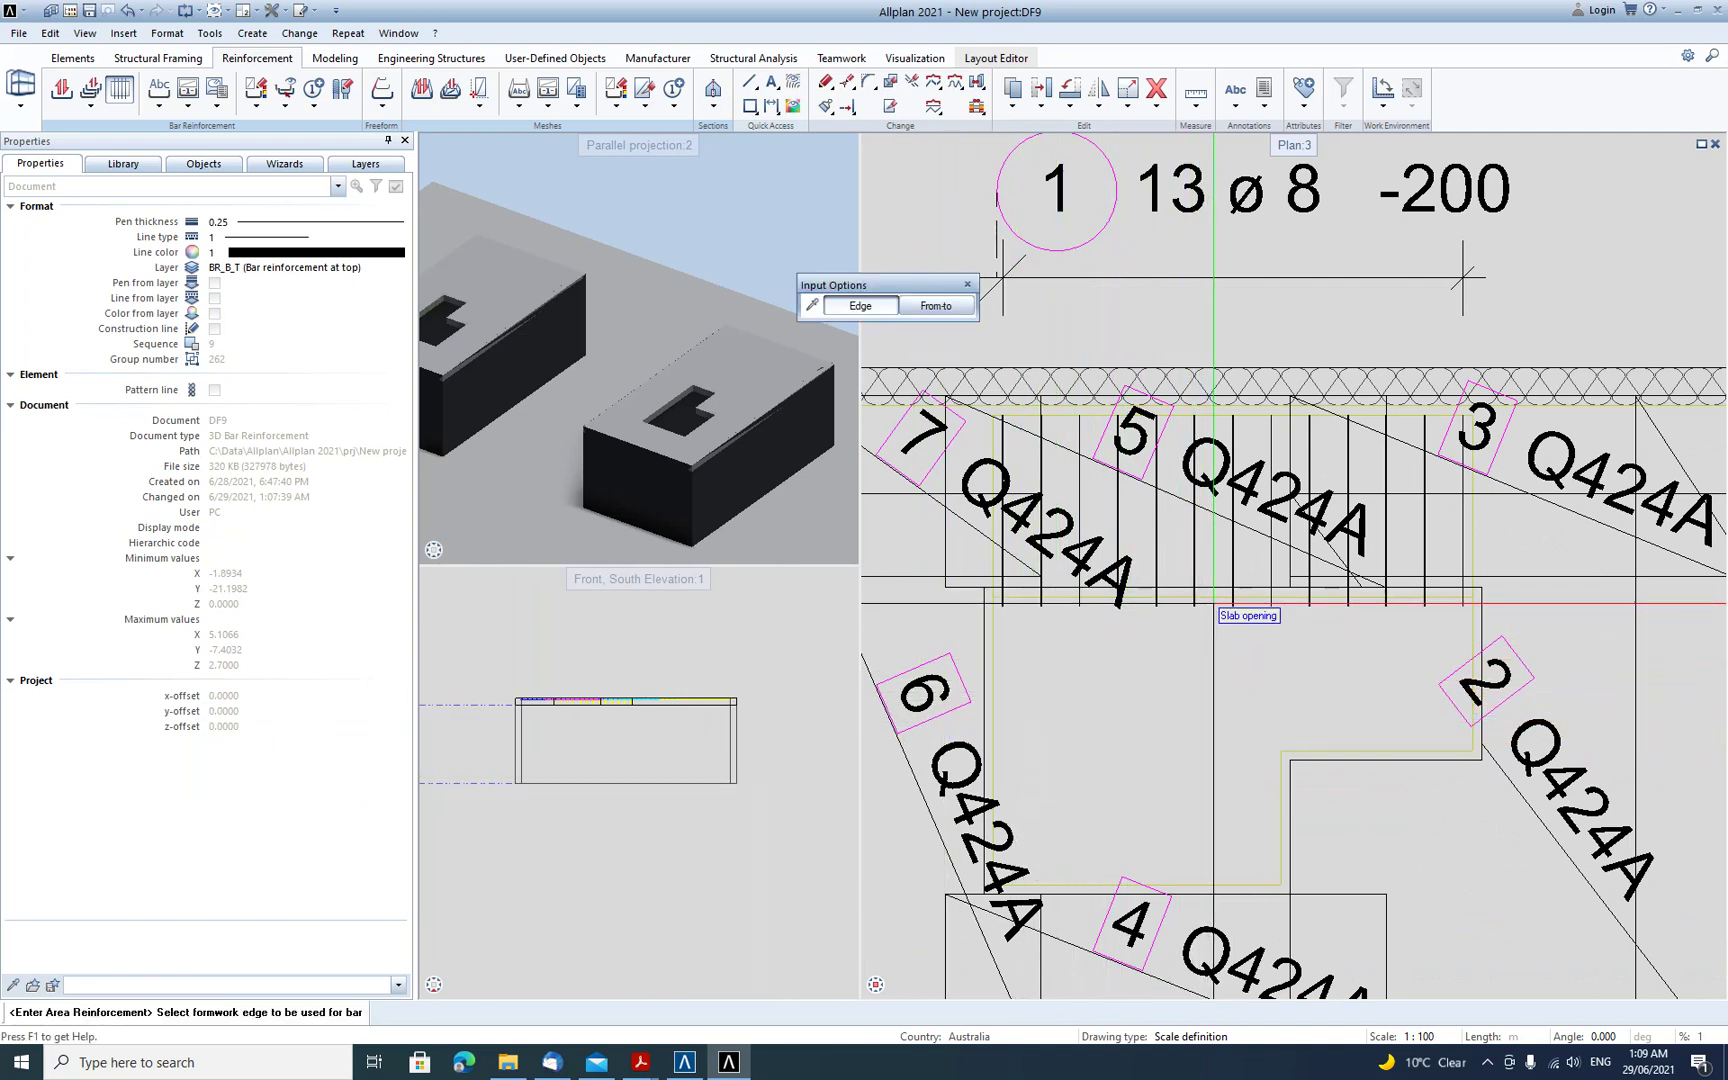
left_click(1215, 598)
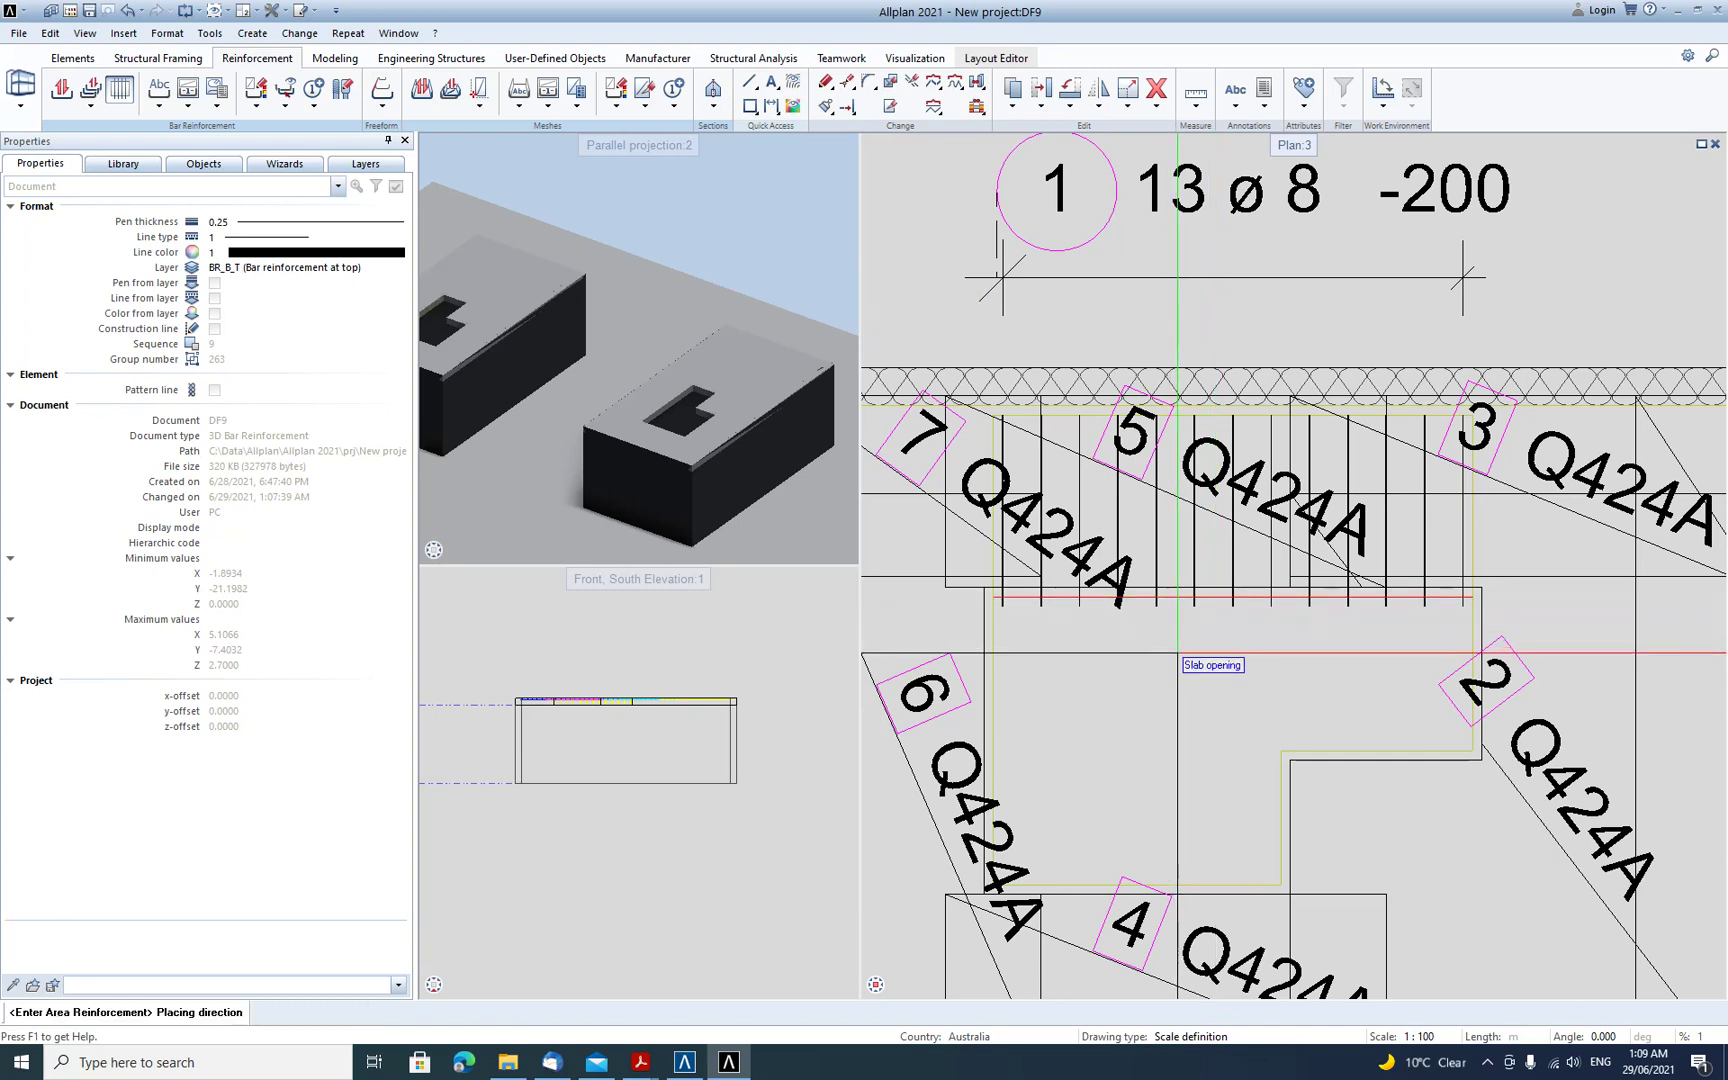
left_click(1173, 551)
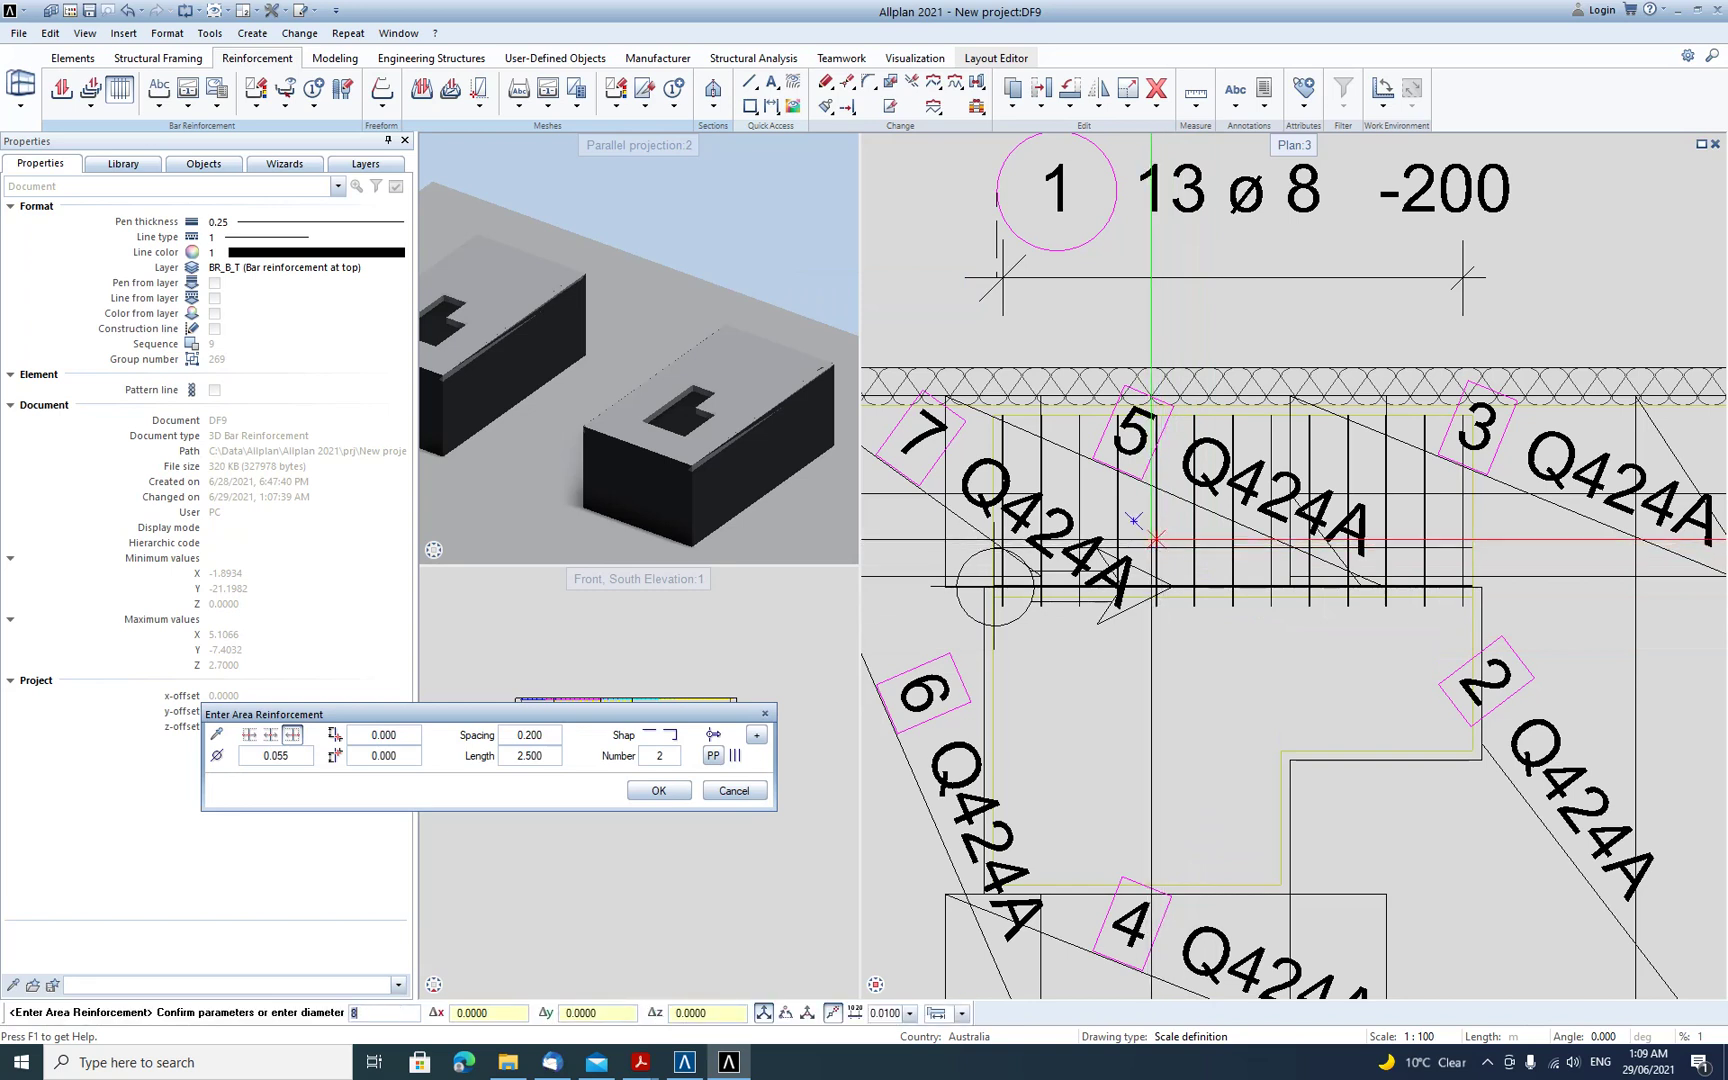
- Set the parallel edge bars' diameter to 12 with a straight end shape, place 2 bars at 0.200 spacing, and end area reinforcement
left_click(216, 755)
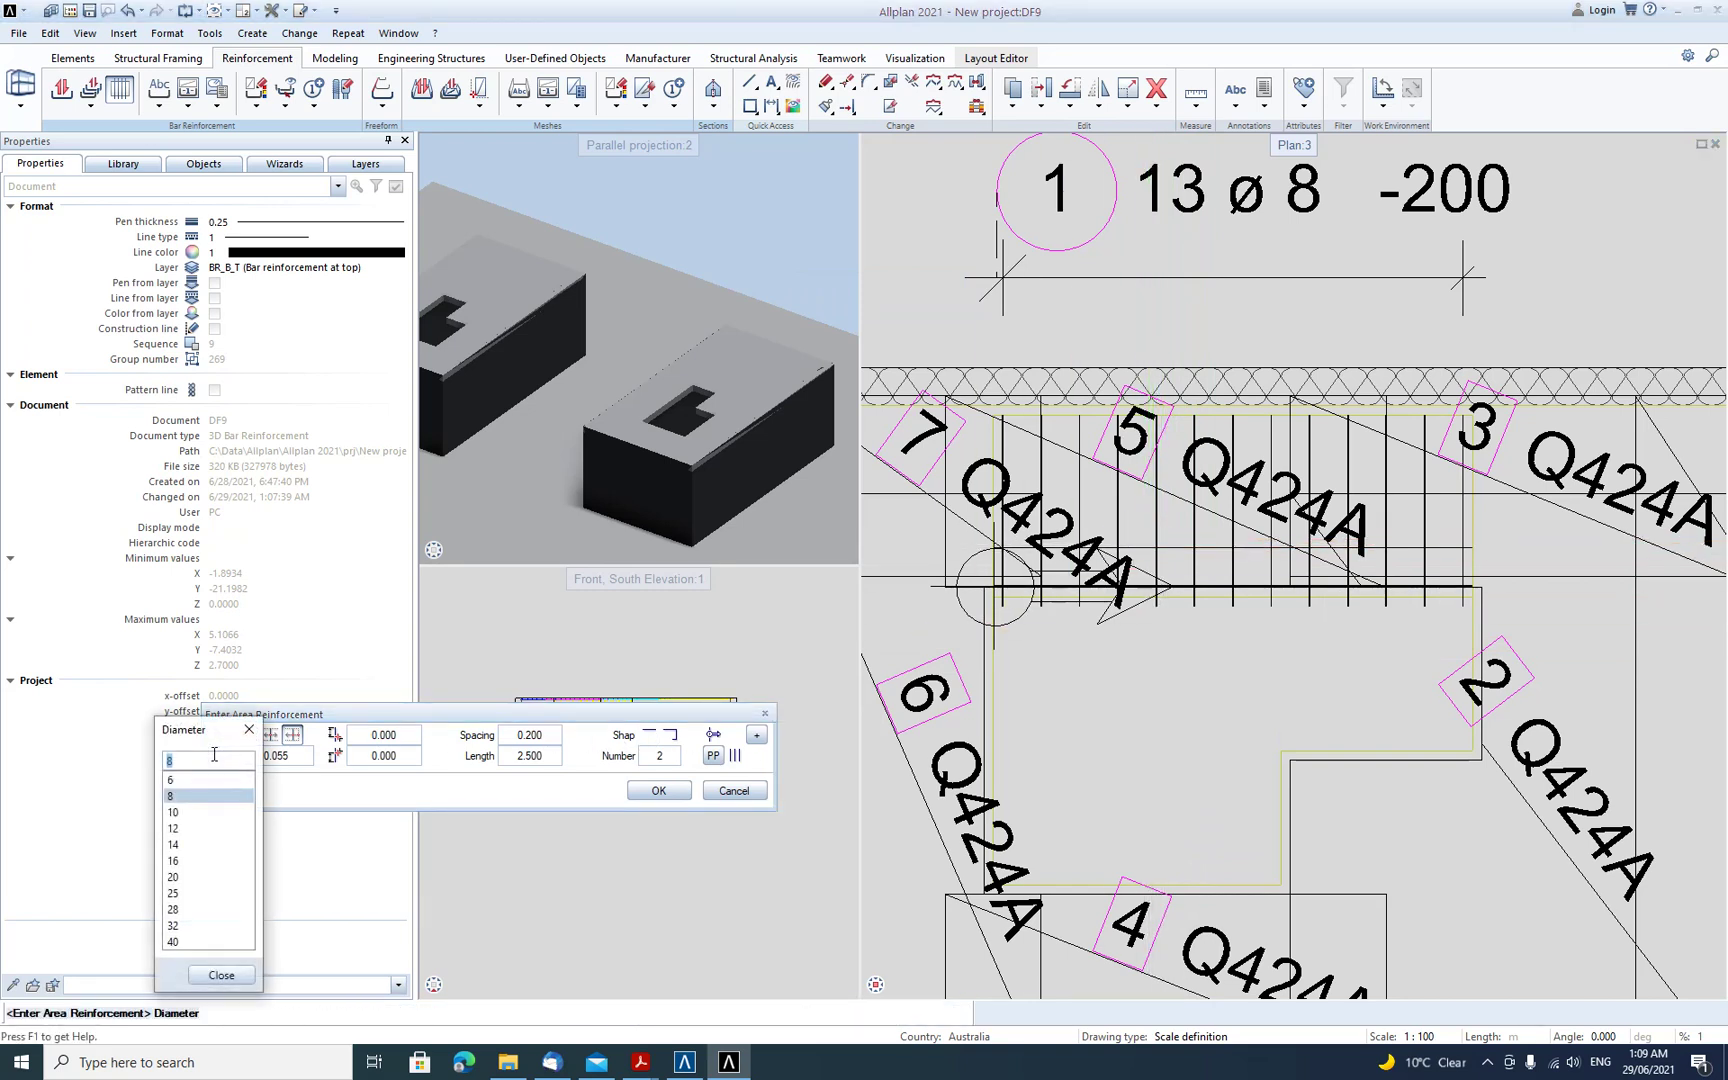
left_click(175, 829)
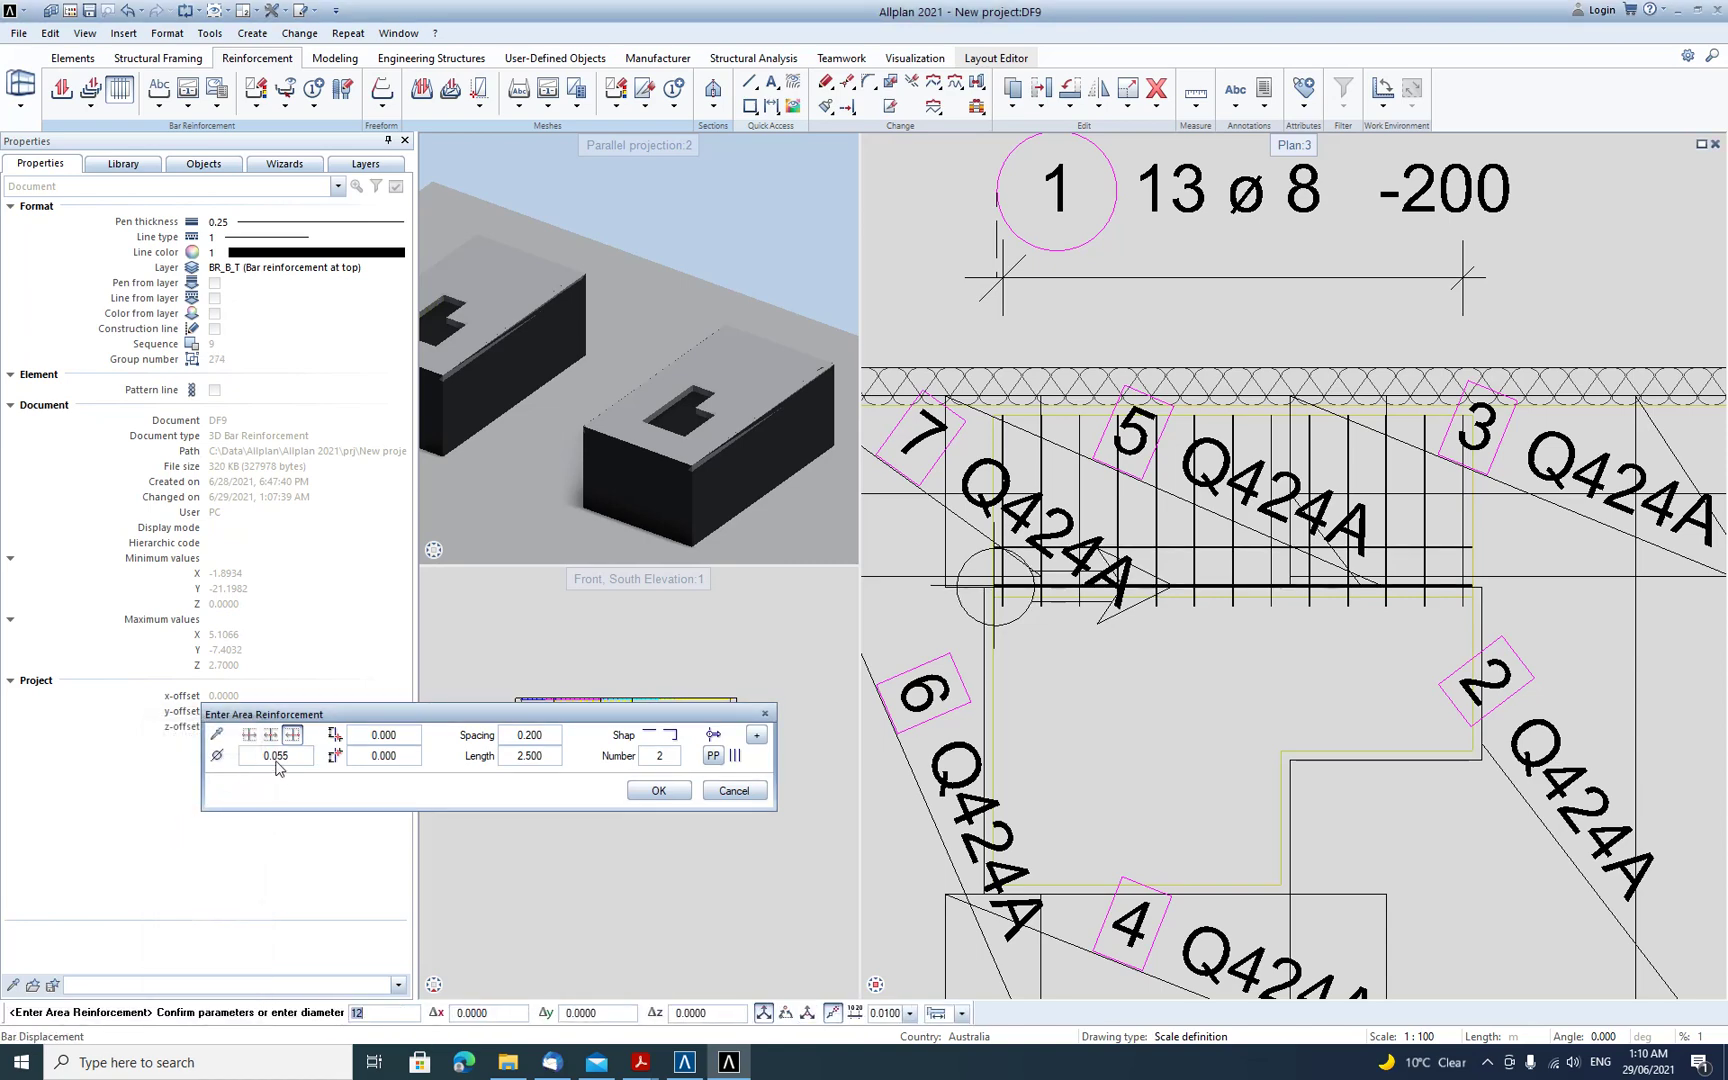
left_click(670, 737)
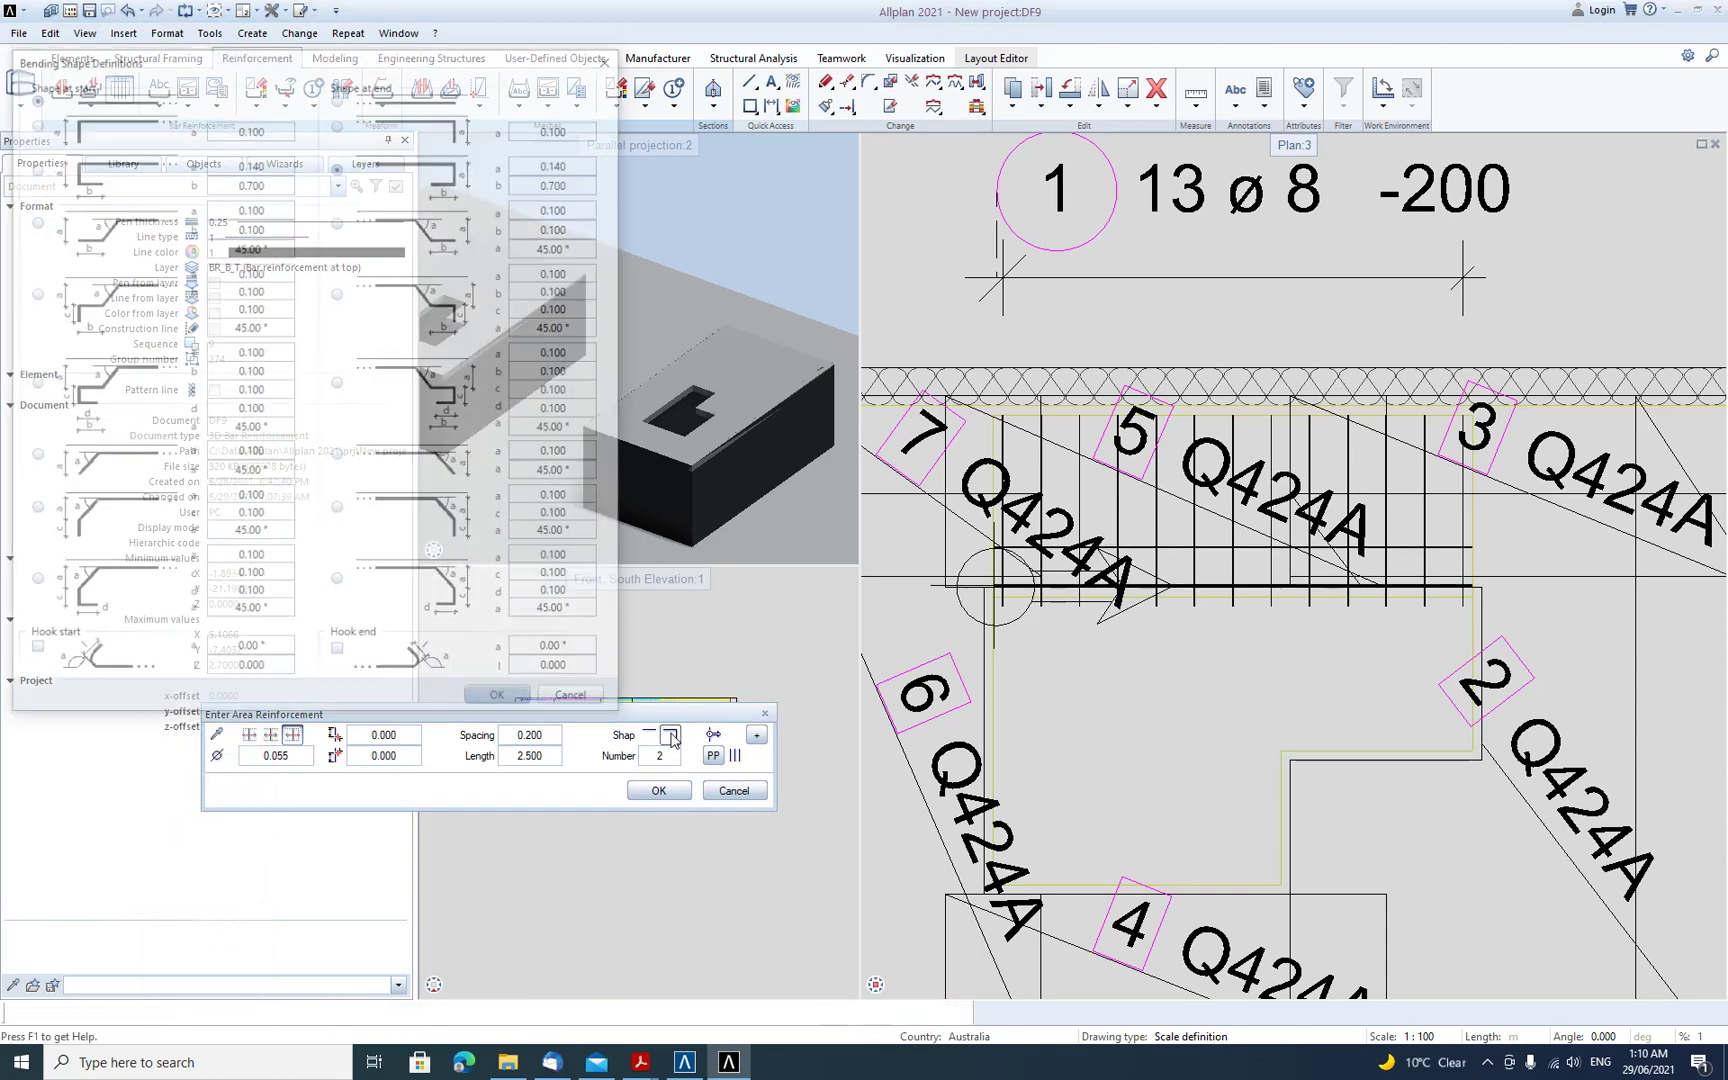
left_click(339, 96)
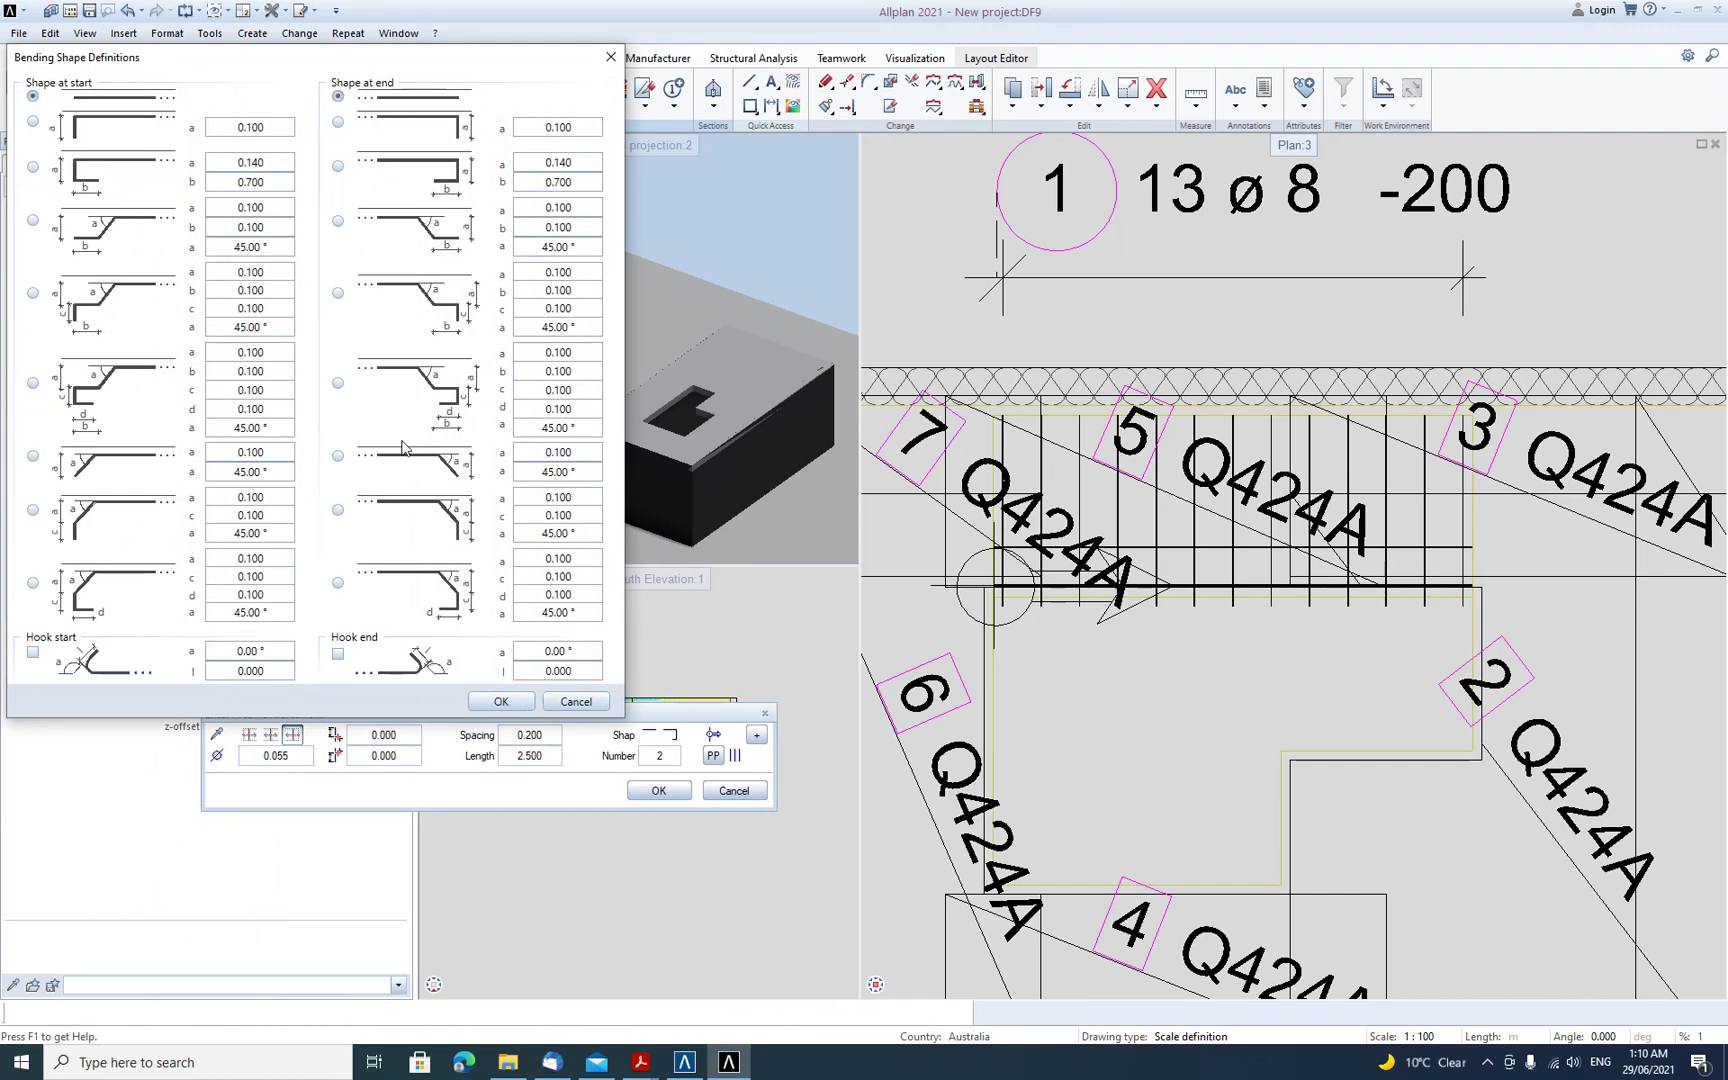
left_click(500, 702)
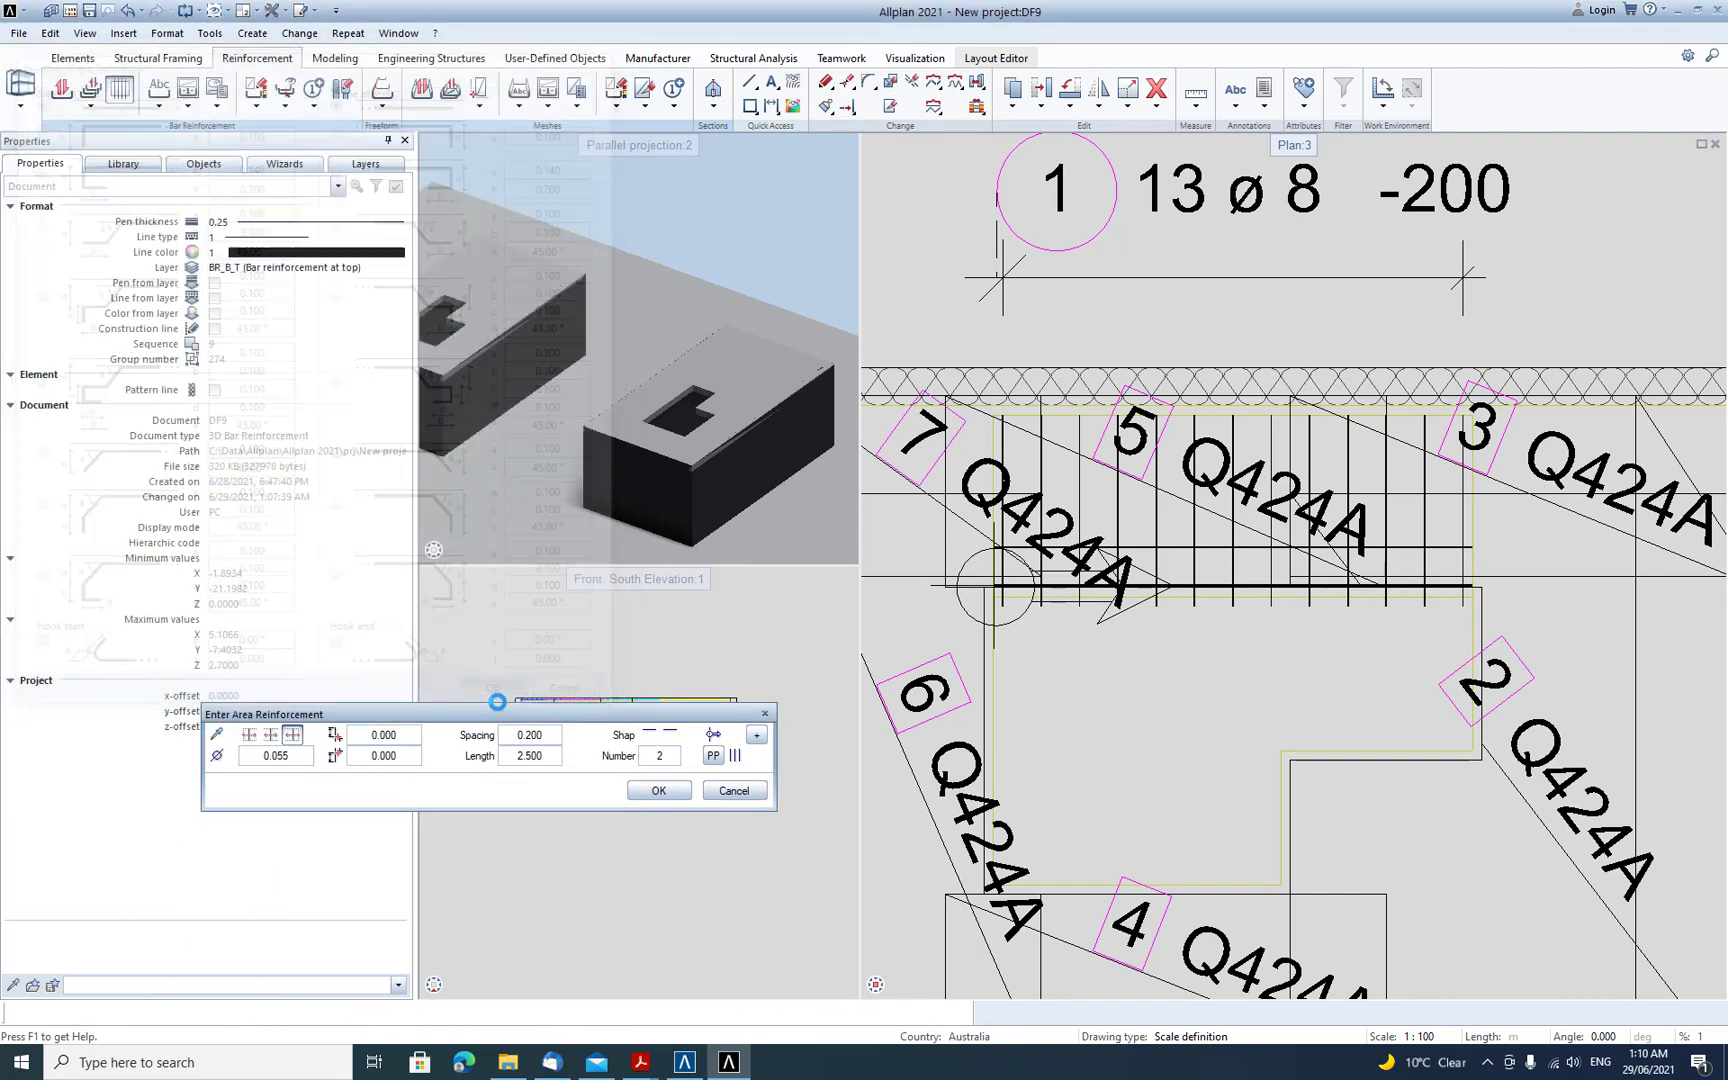
left_click(658, 790)
key("Escape")
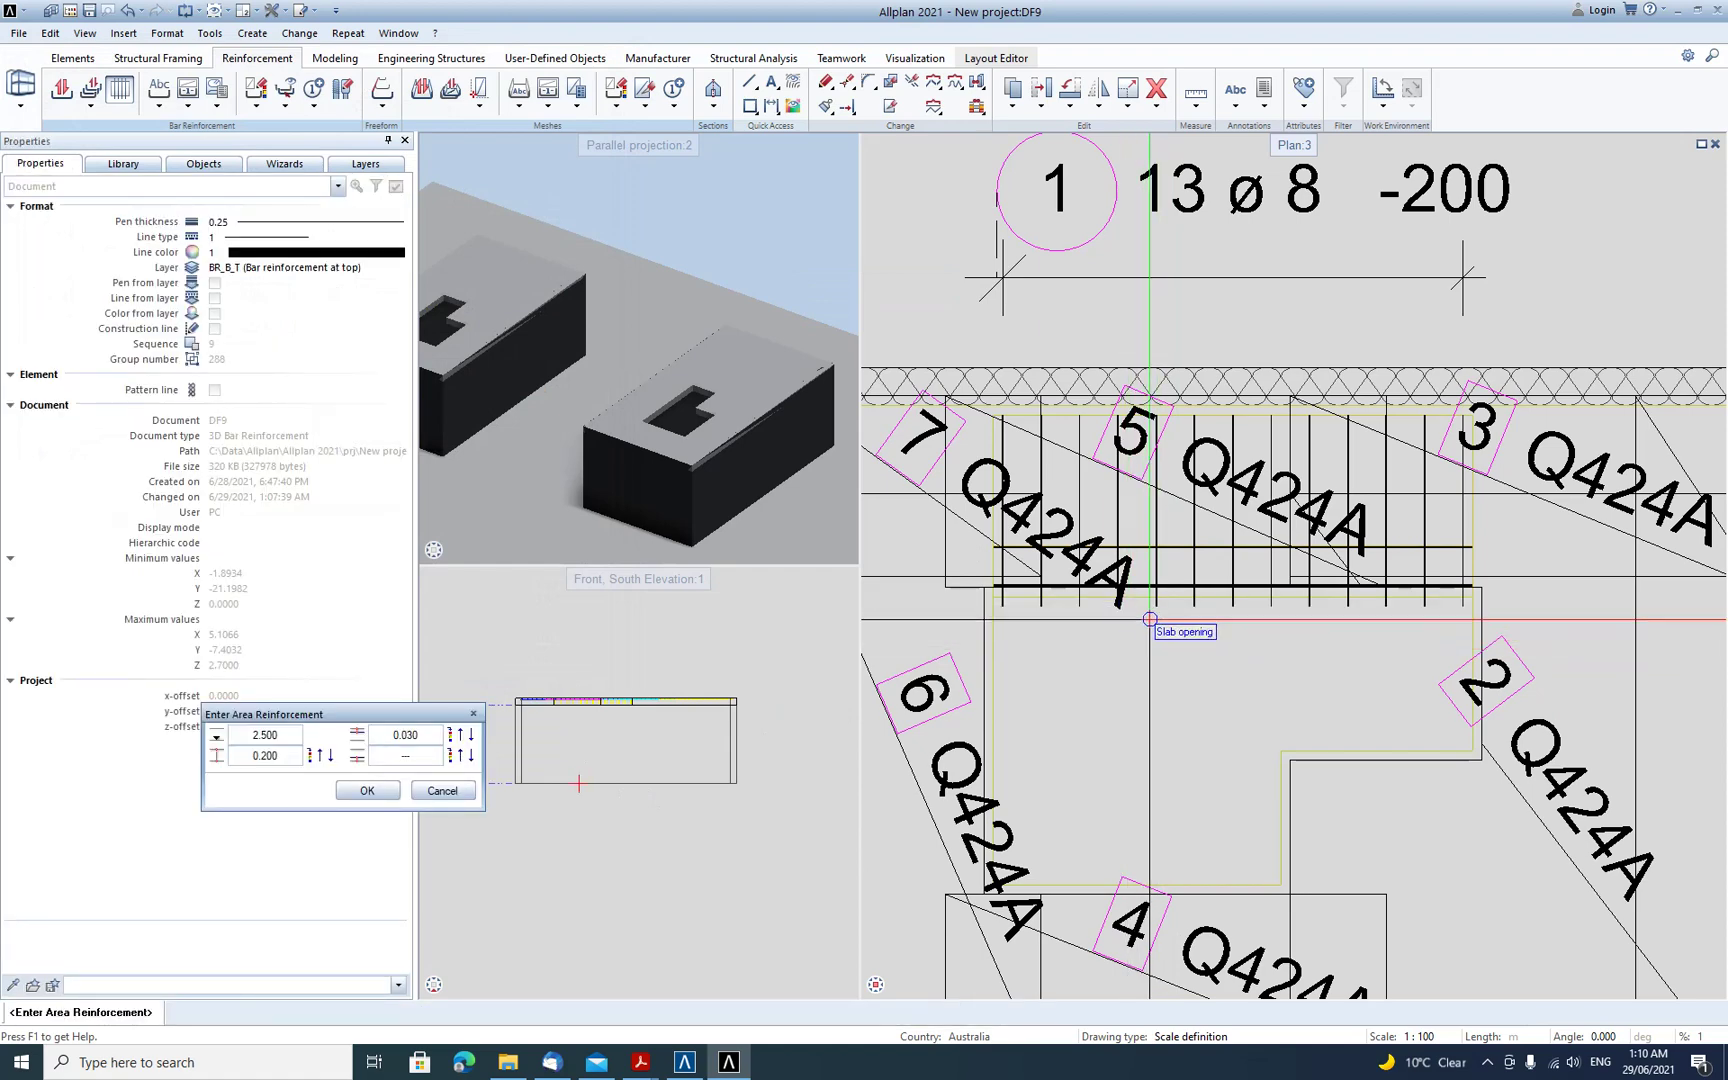
scroll(1158, 625, "down", 5)
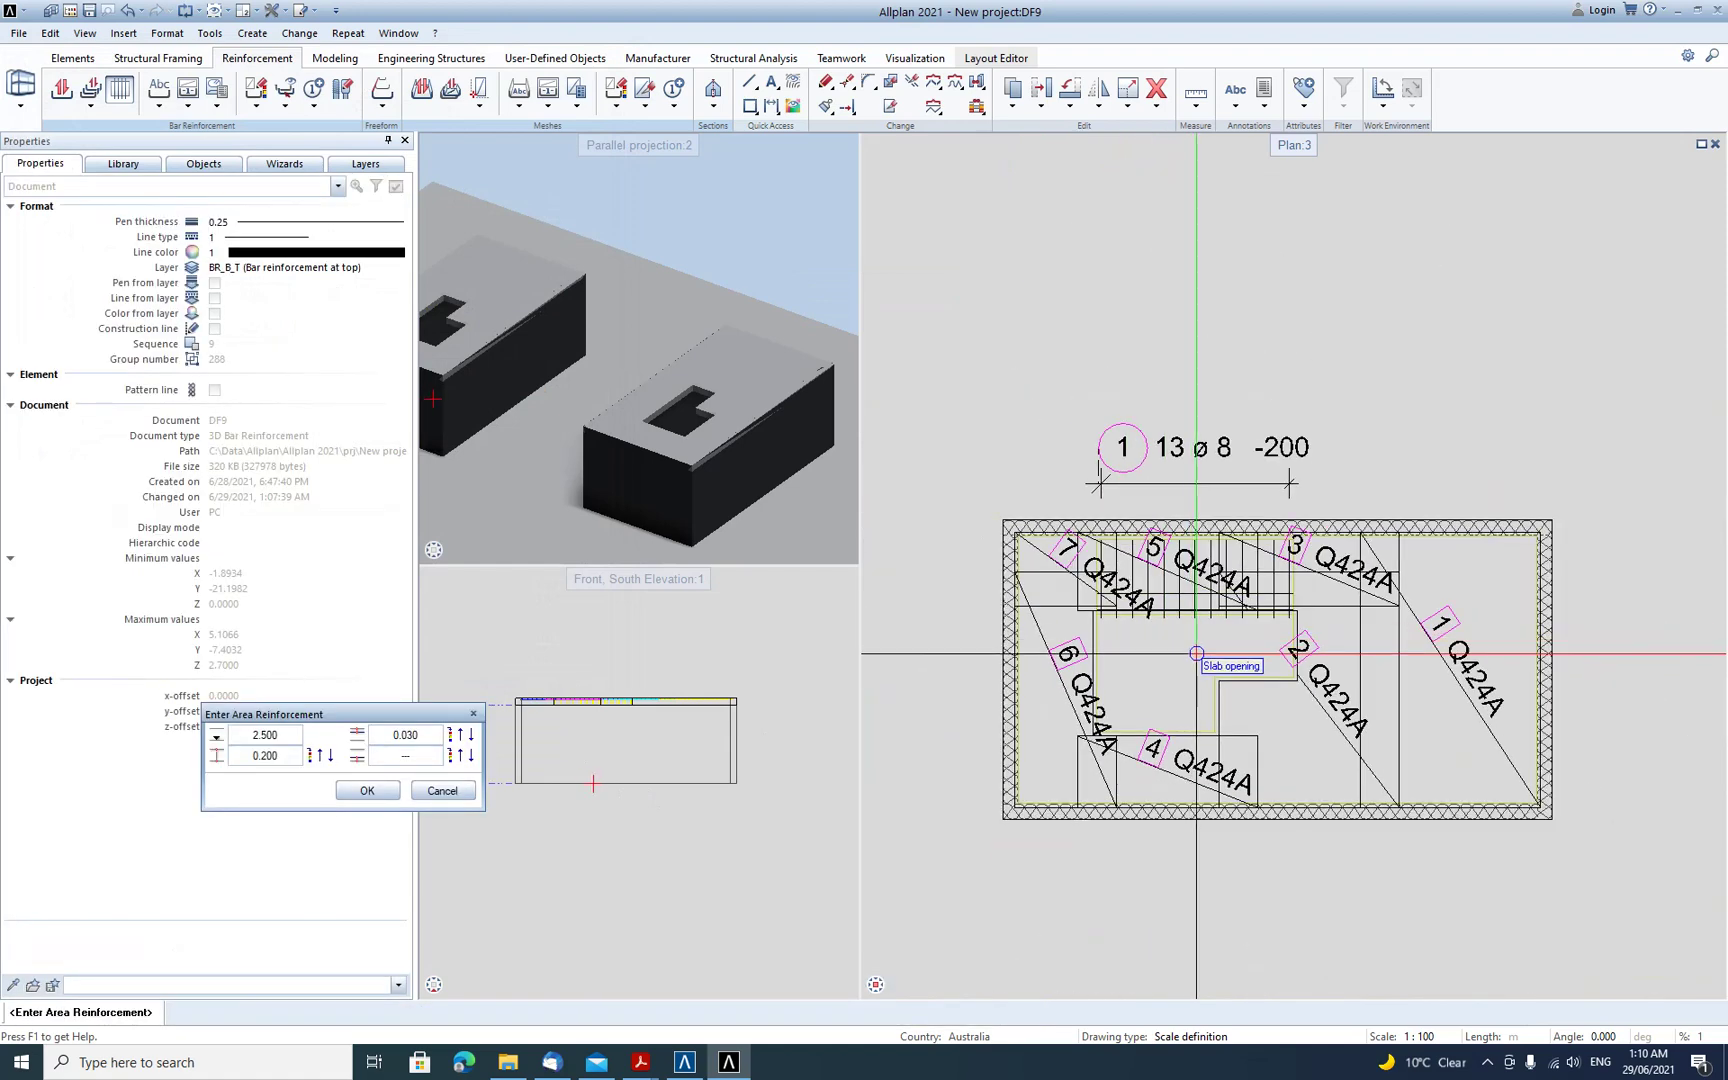
left_click(1214, 647)
key("Escape")
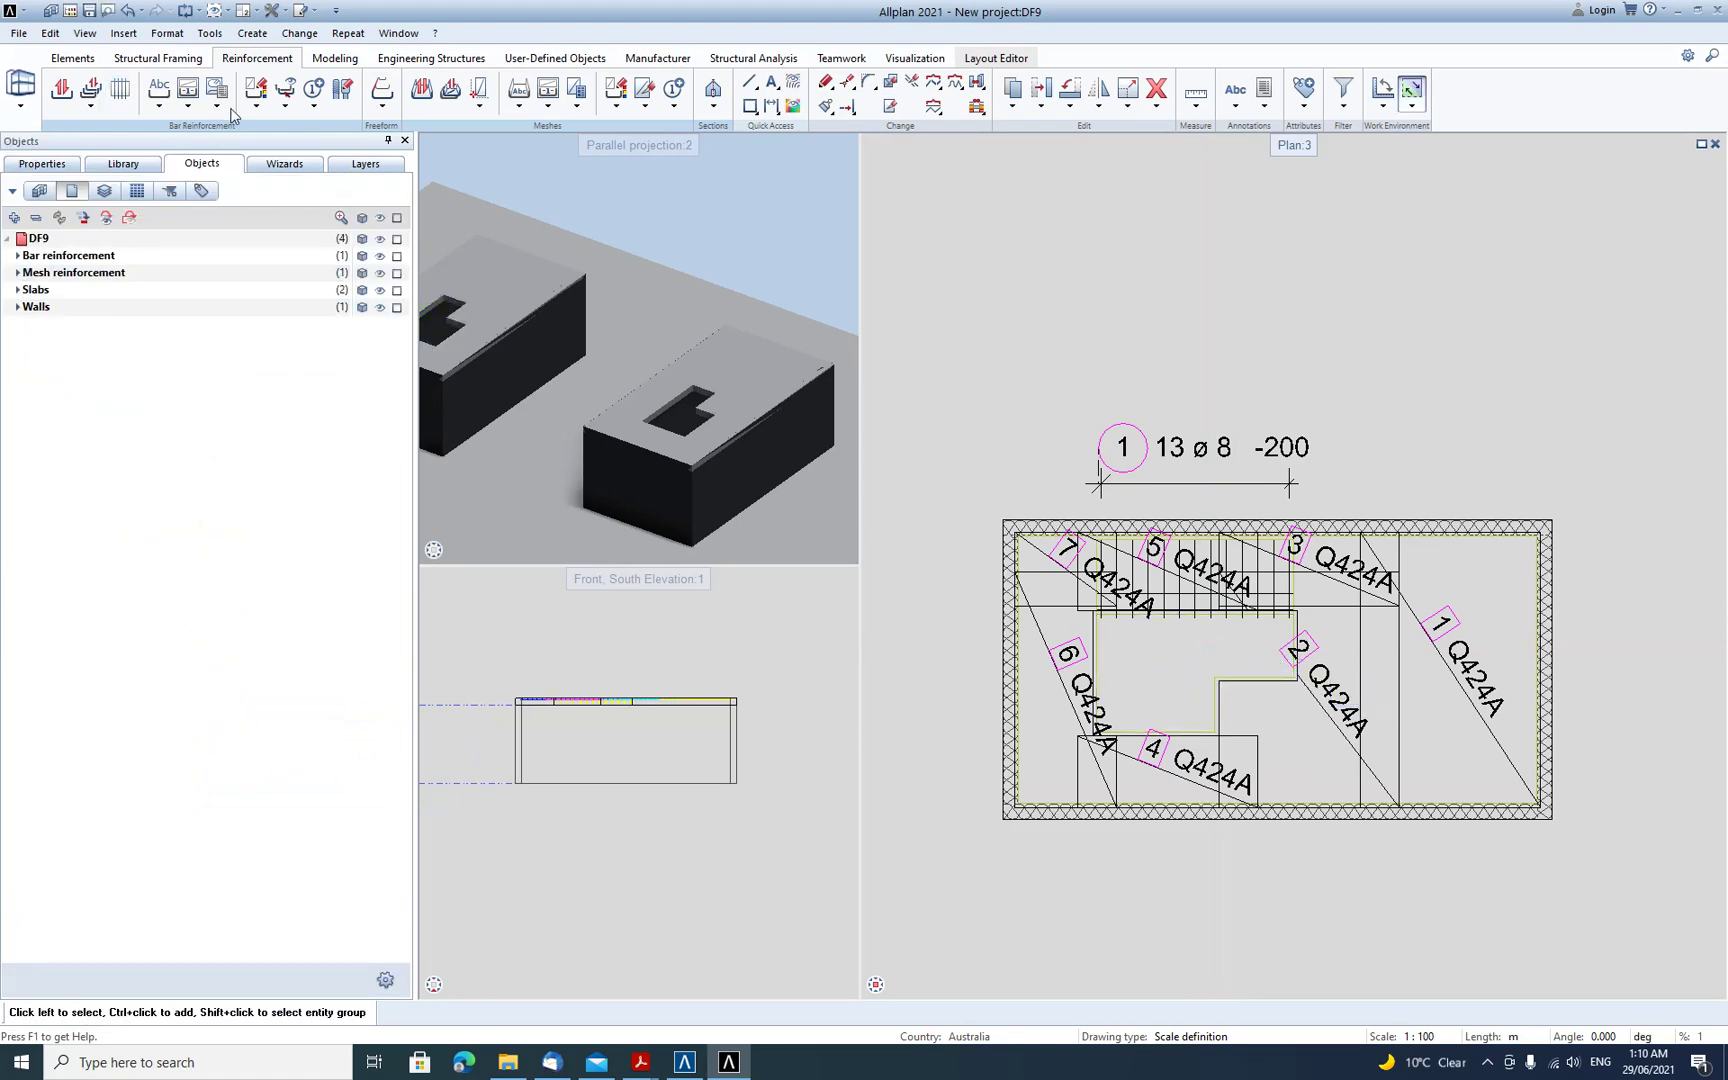
- Label the two 12 mm bars along the opening's upper edge, placing the text outside the right wall
left_click(157, 96)
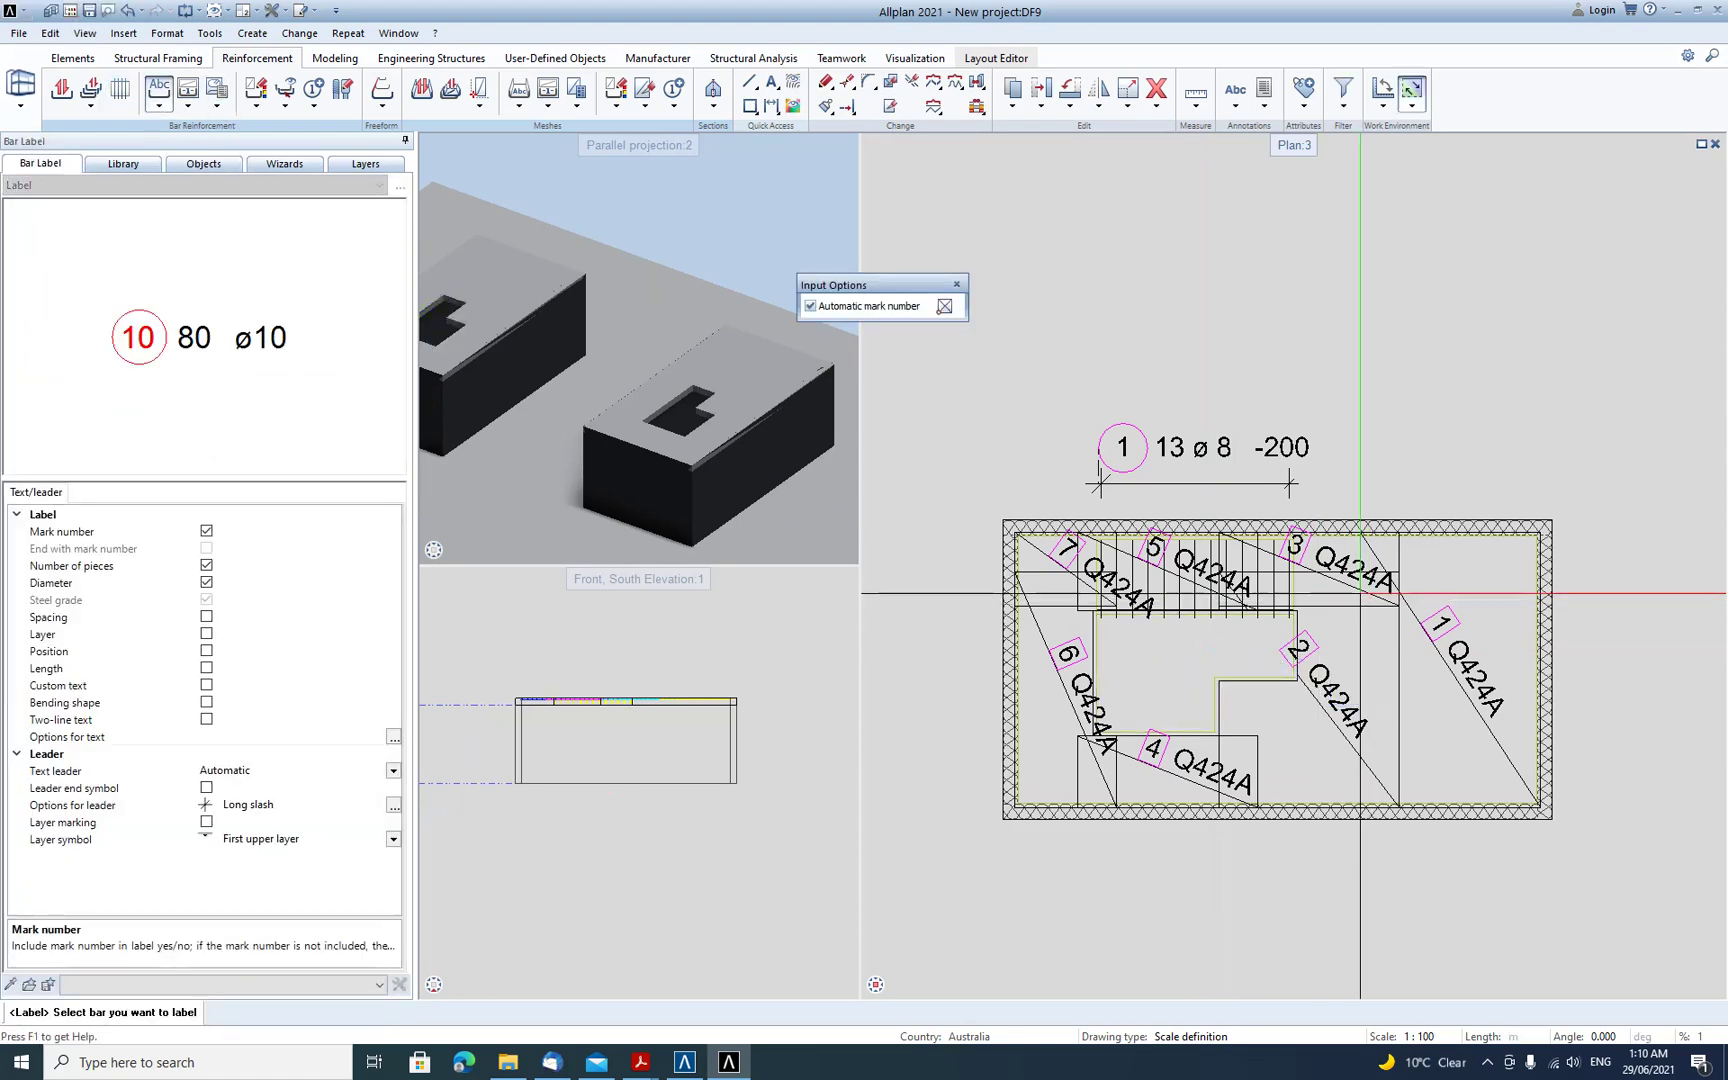
scroll(1250, 580, "up", 4)
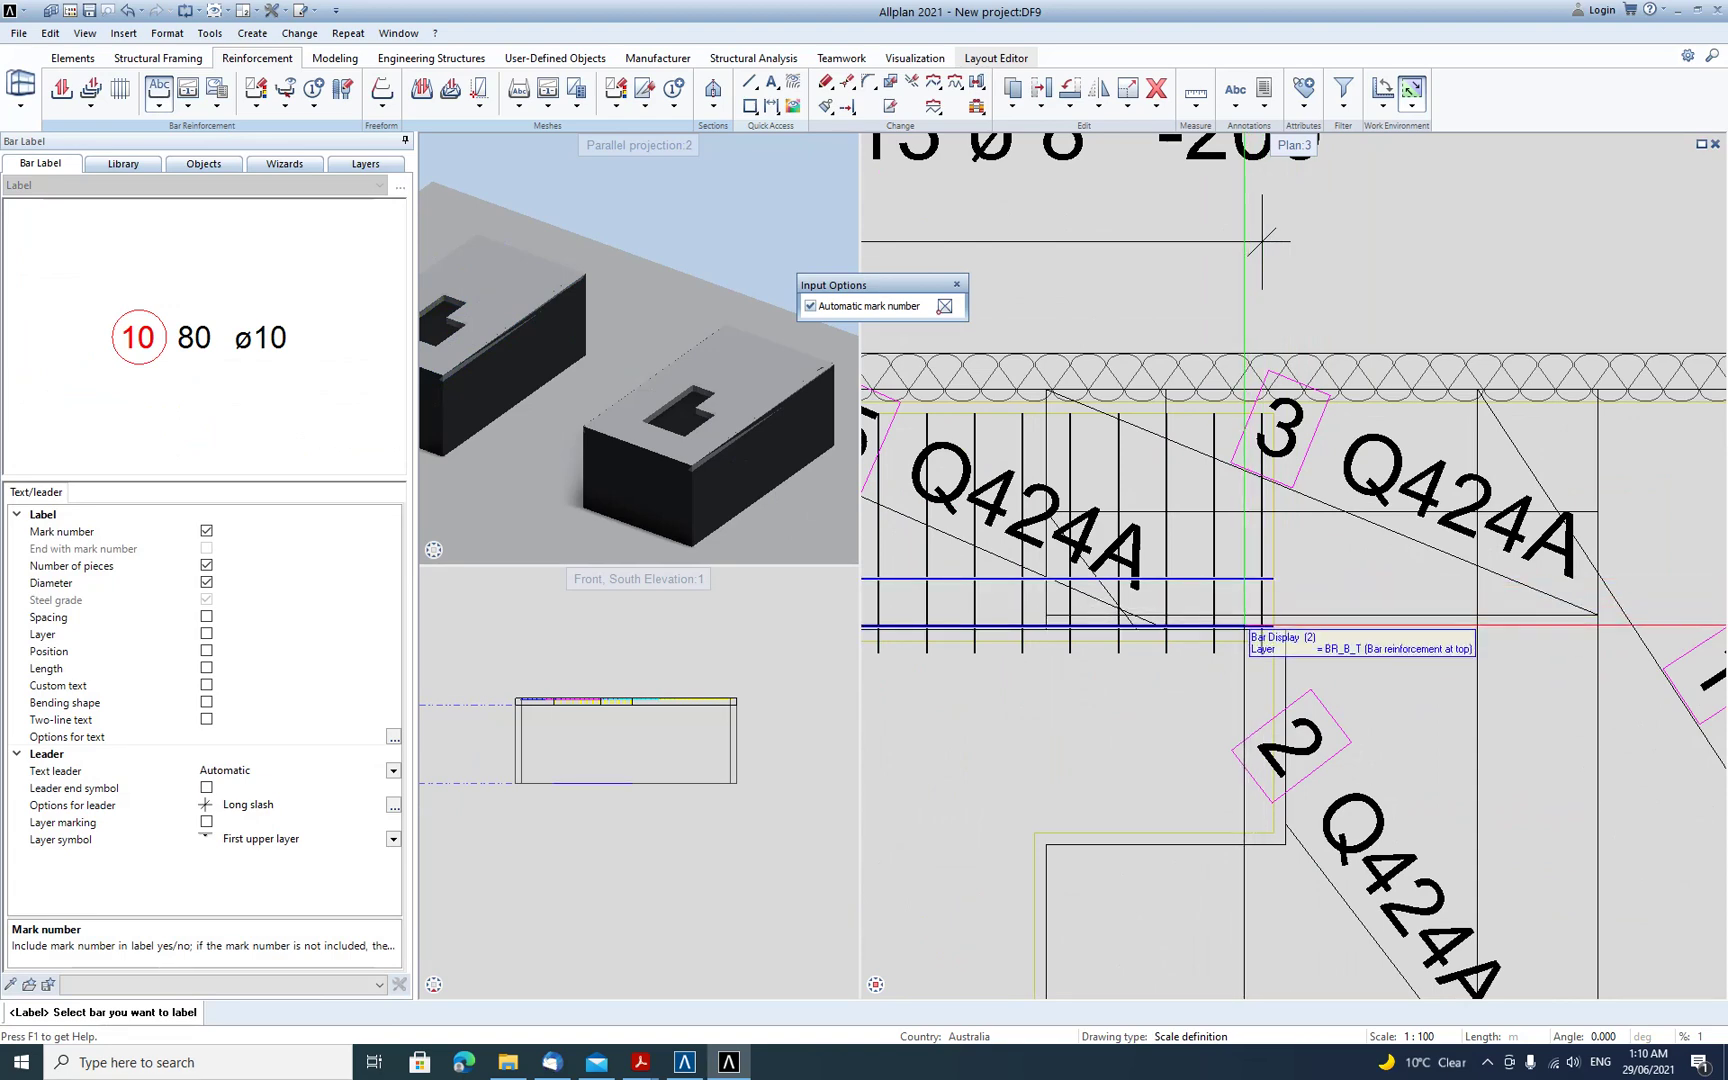
left_click(1244, 626)
scroll(1213, 578, "down", 4)
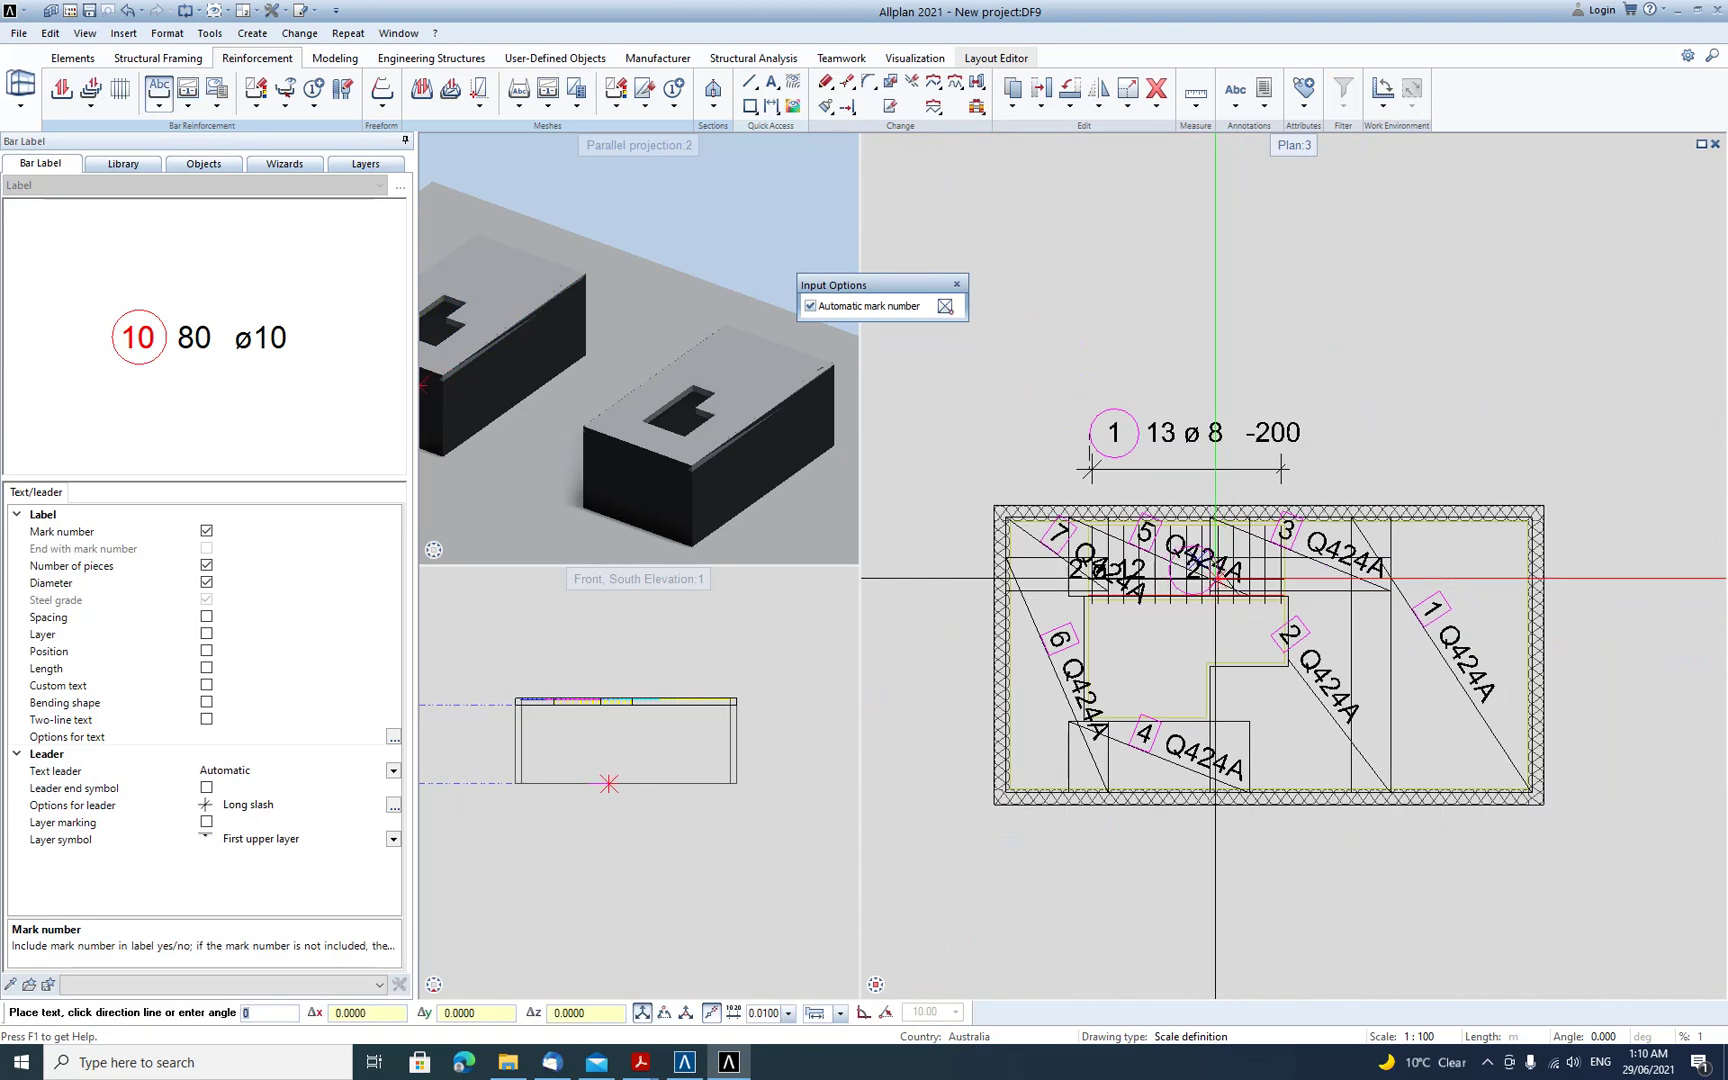
middle_click_drag(1558, 583, 1309, 565)
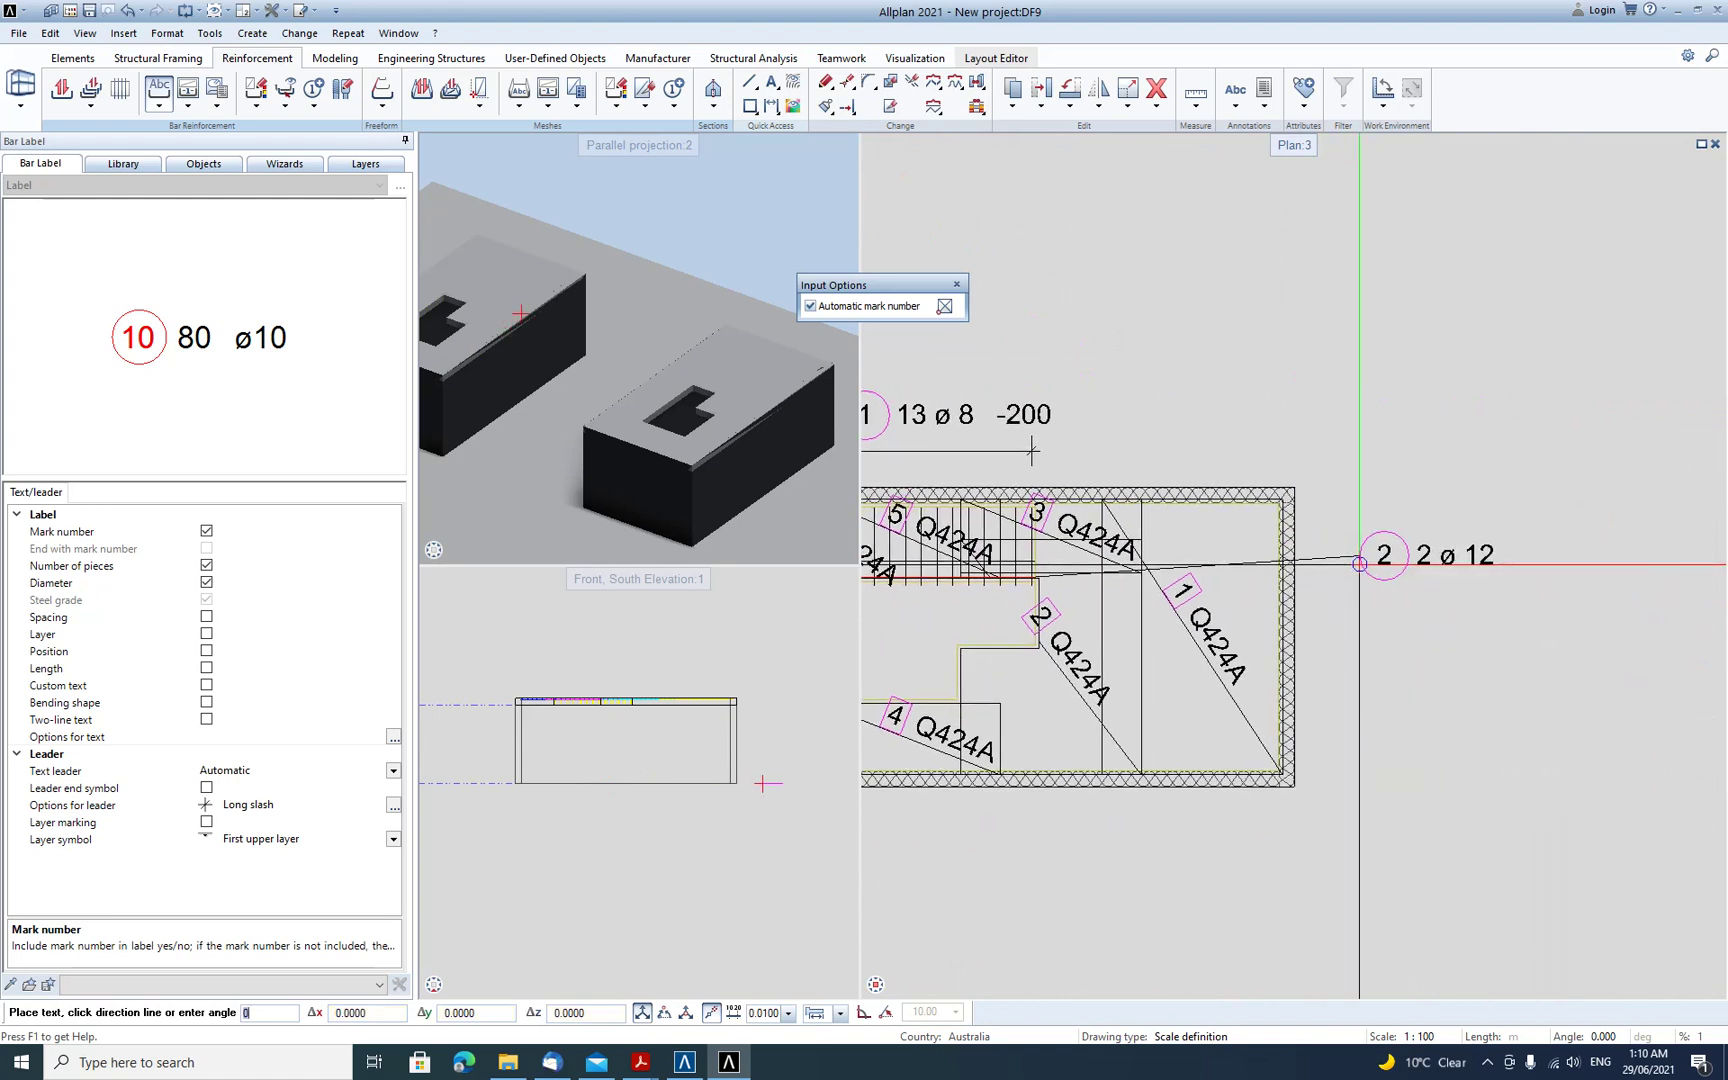
left_click(1354, 561)
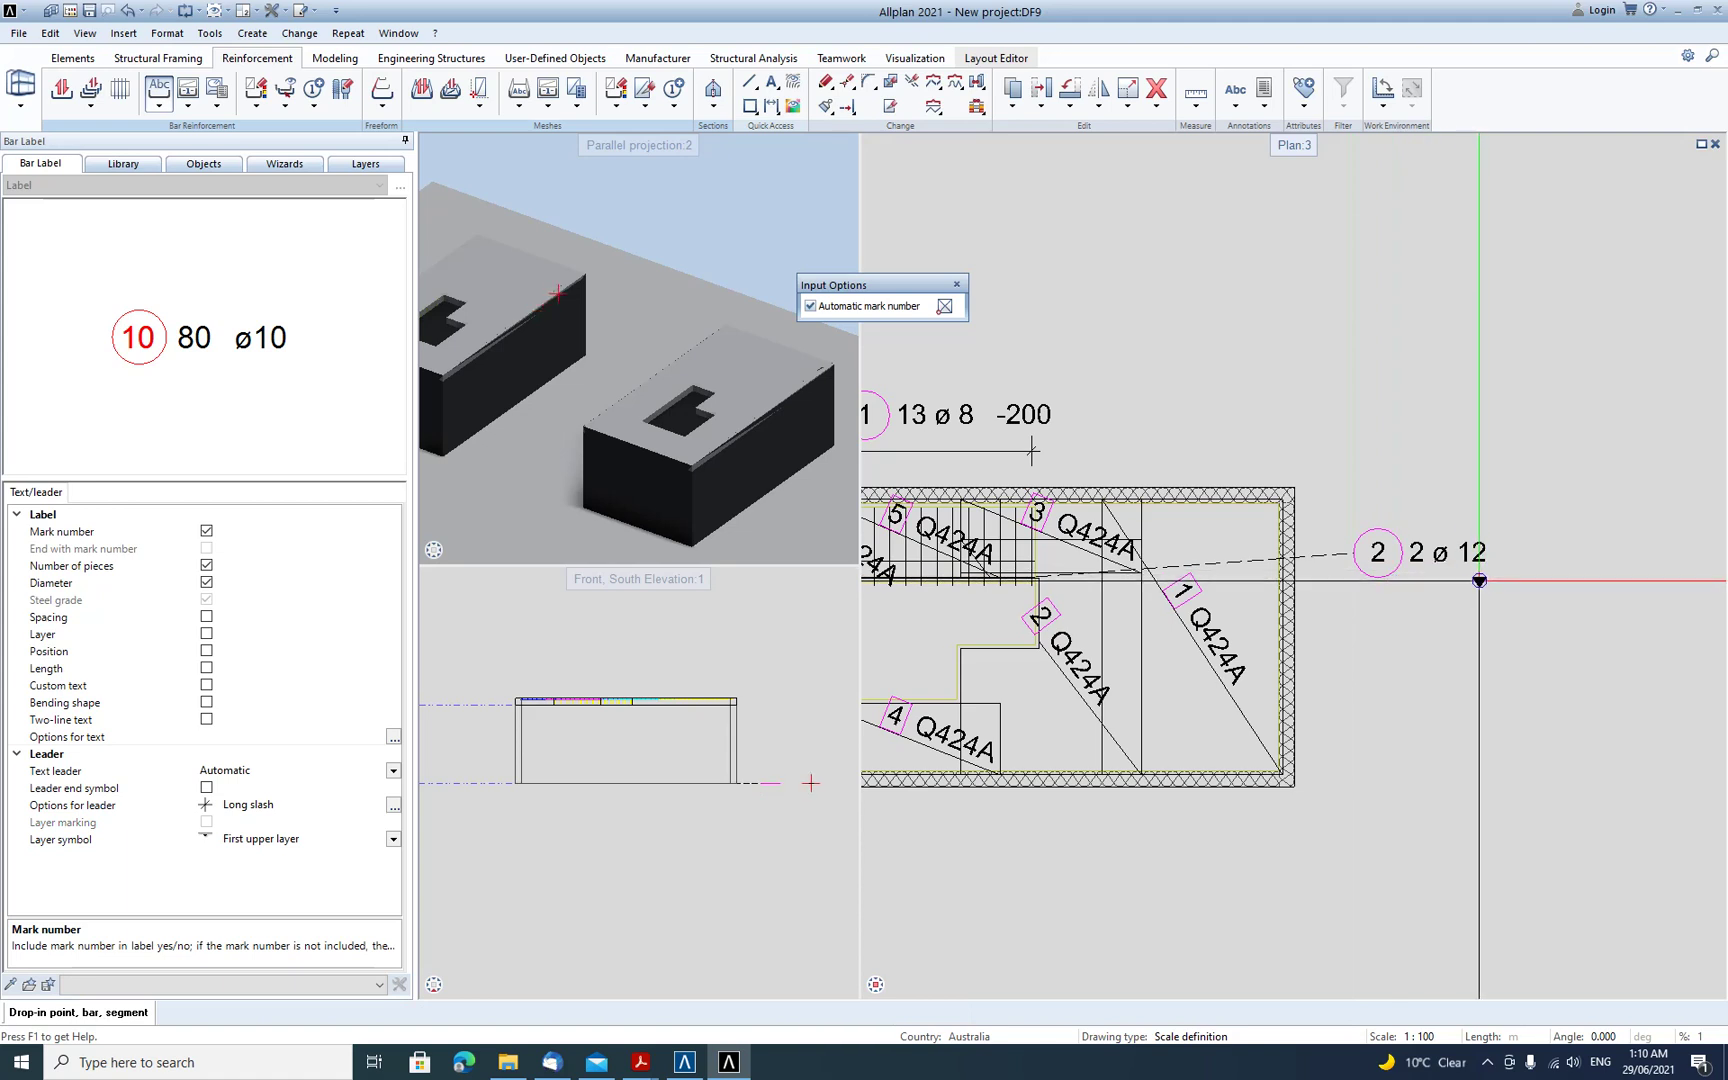
key("Escape")
scroll(1466, 612, "down", 2)
mouse_move(1341, 754)
middle_mouse_down()
mouse_move(1358, 679)
mouse_move(1330, 557)
middle_mouse_up()
scroll(1218, 845, "up", 1)
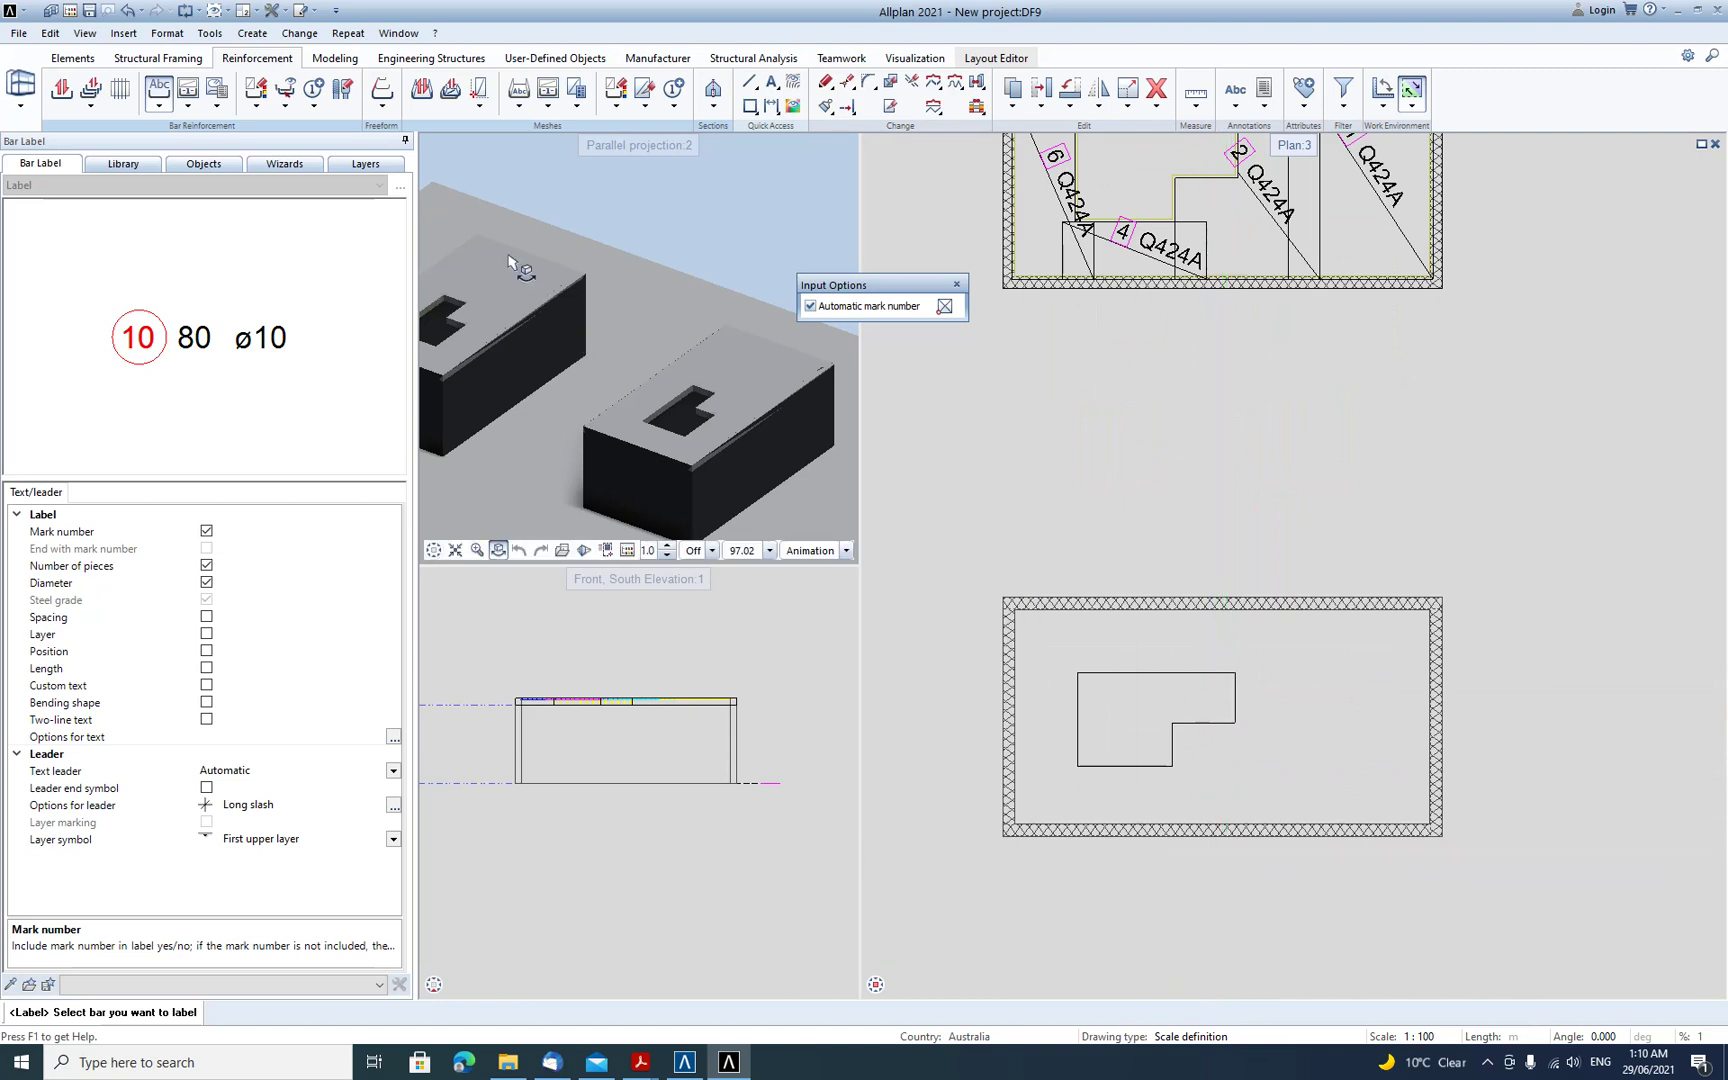
- Confirm AS/NZS as the reinforcement standard in the general reinforcement options
left_click(286, 12)
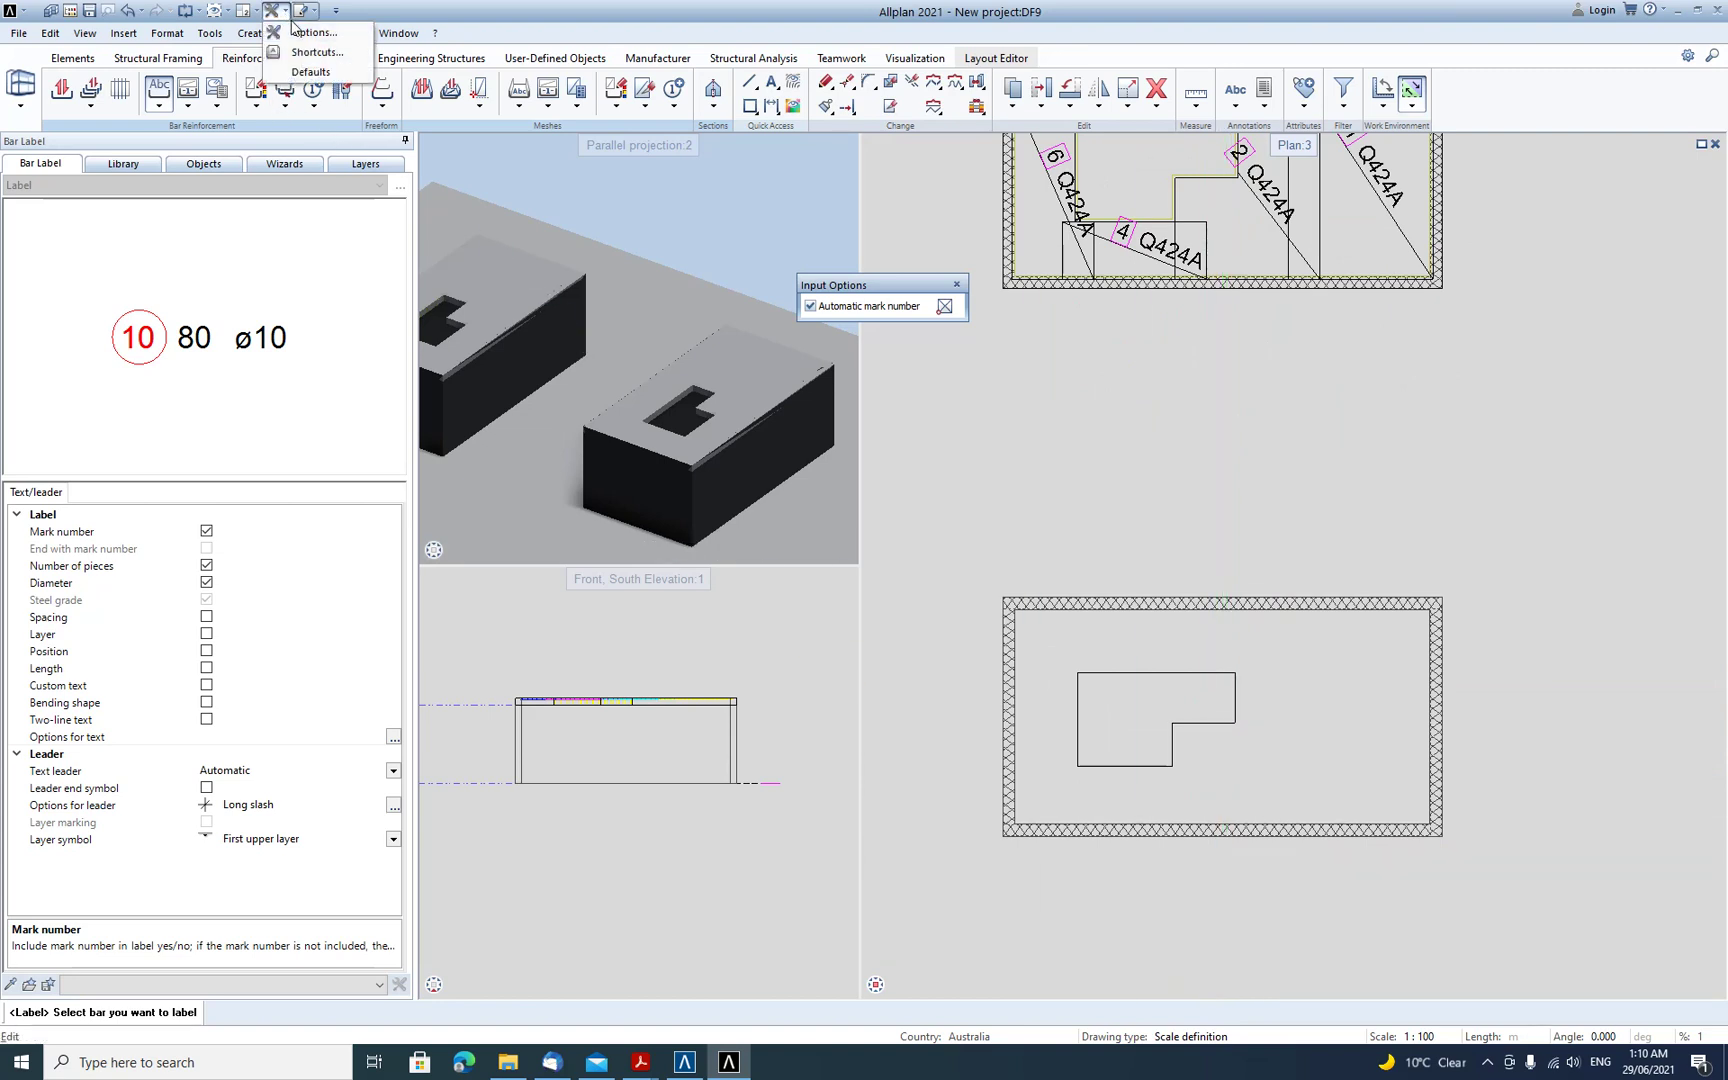
left_click(286, 12)
left_click(286, 12)
left_click(310, 32)
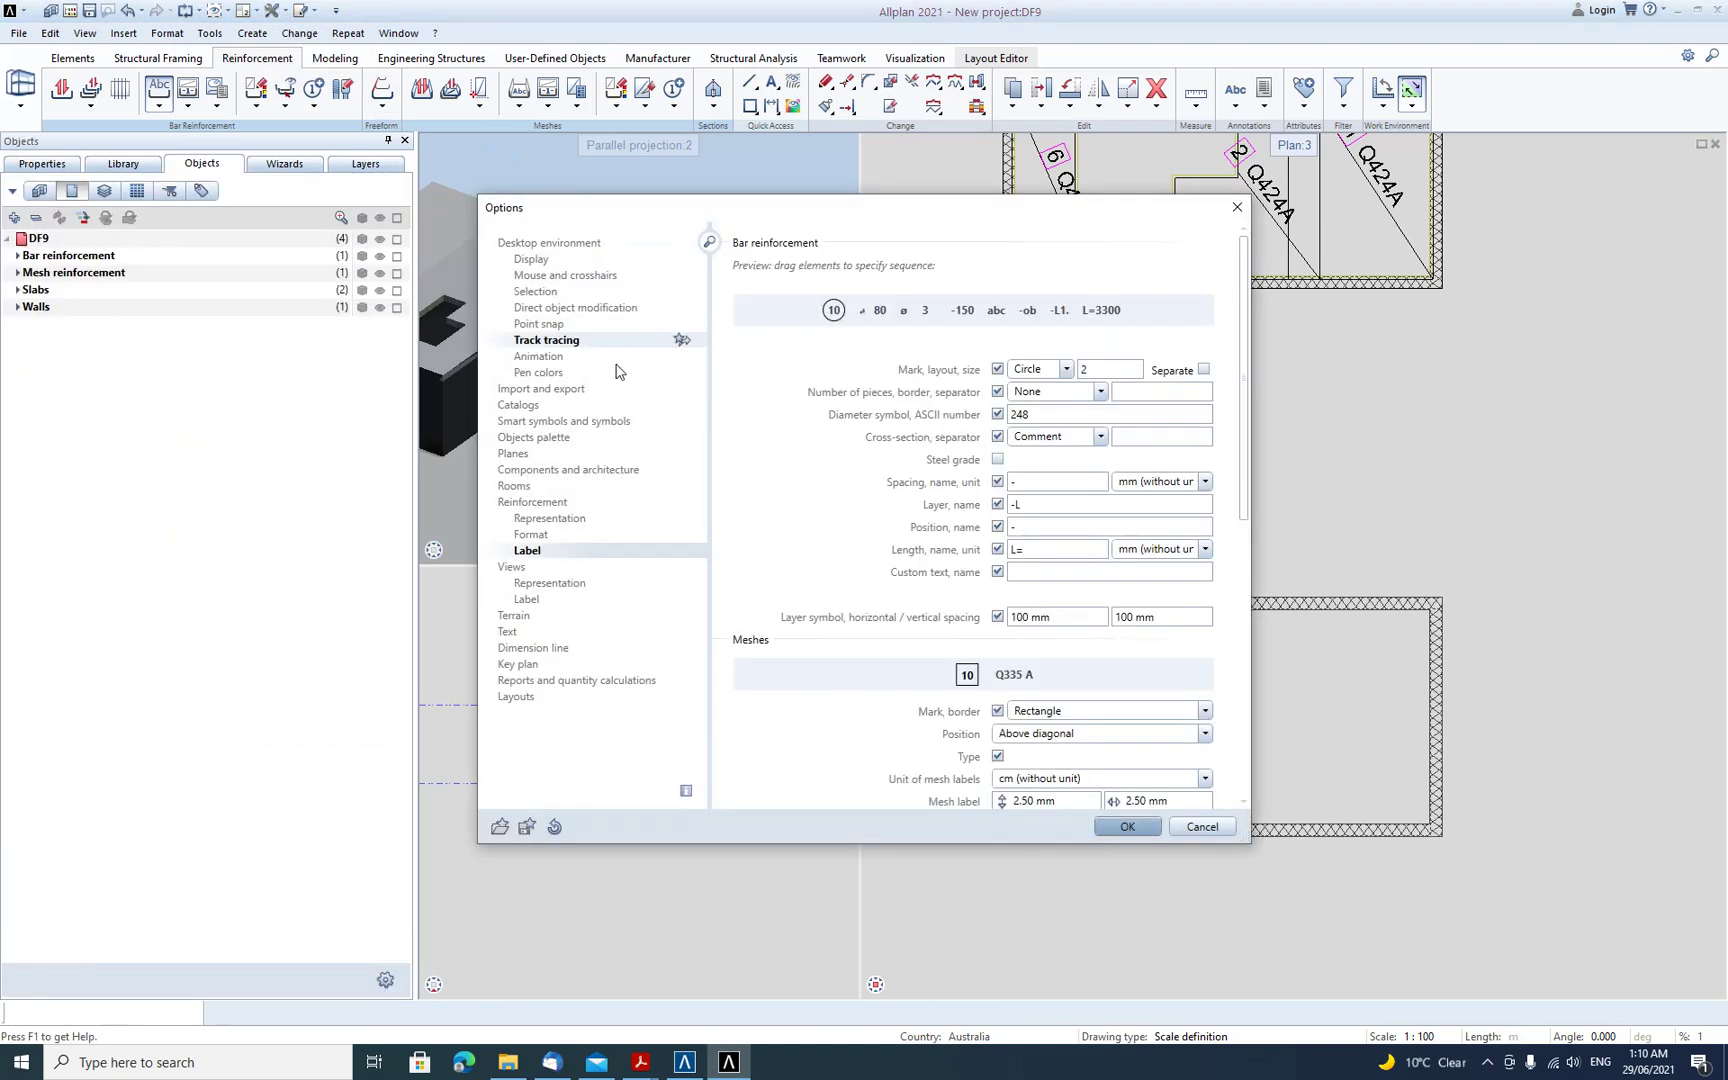
left_click(535, 502)
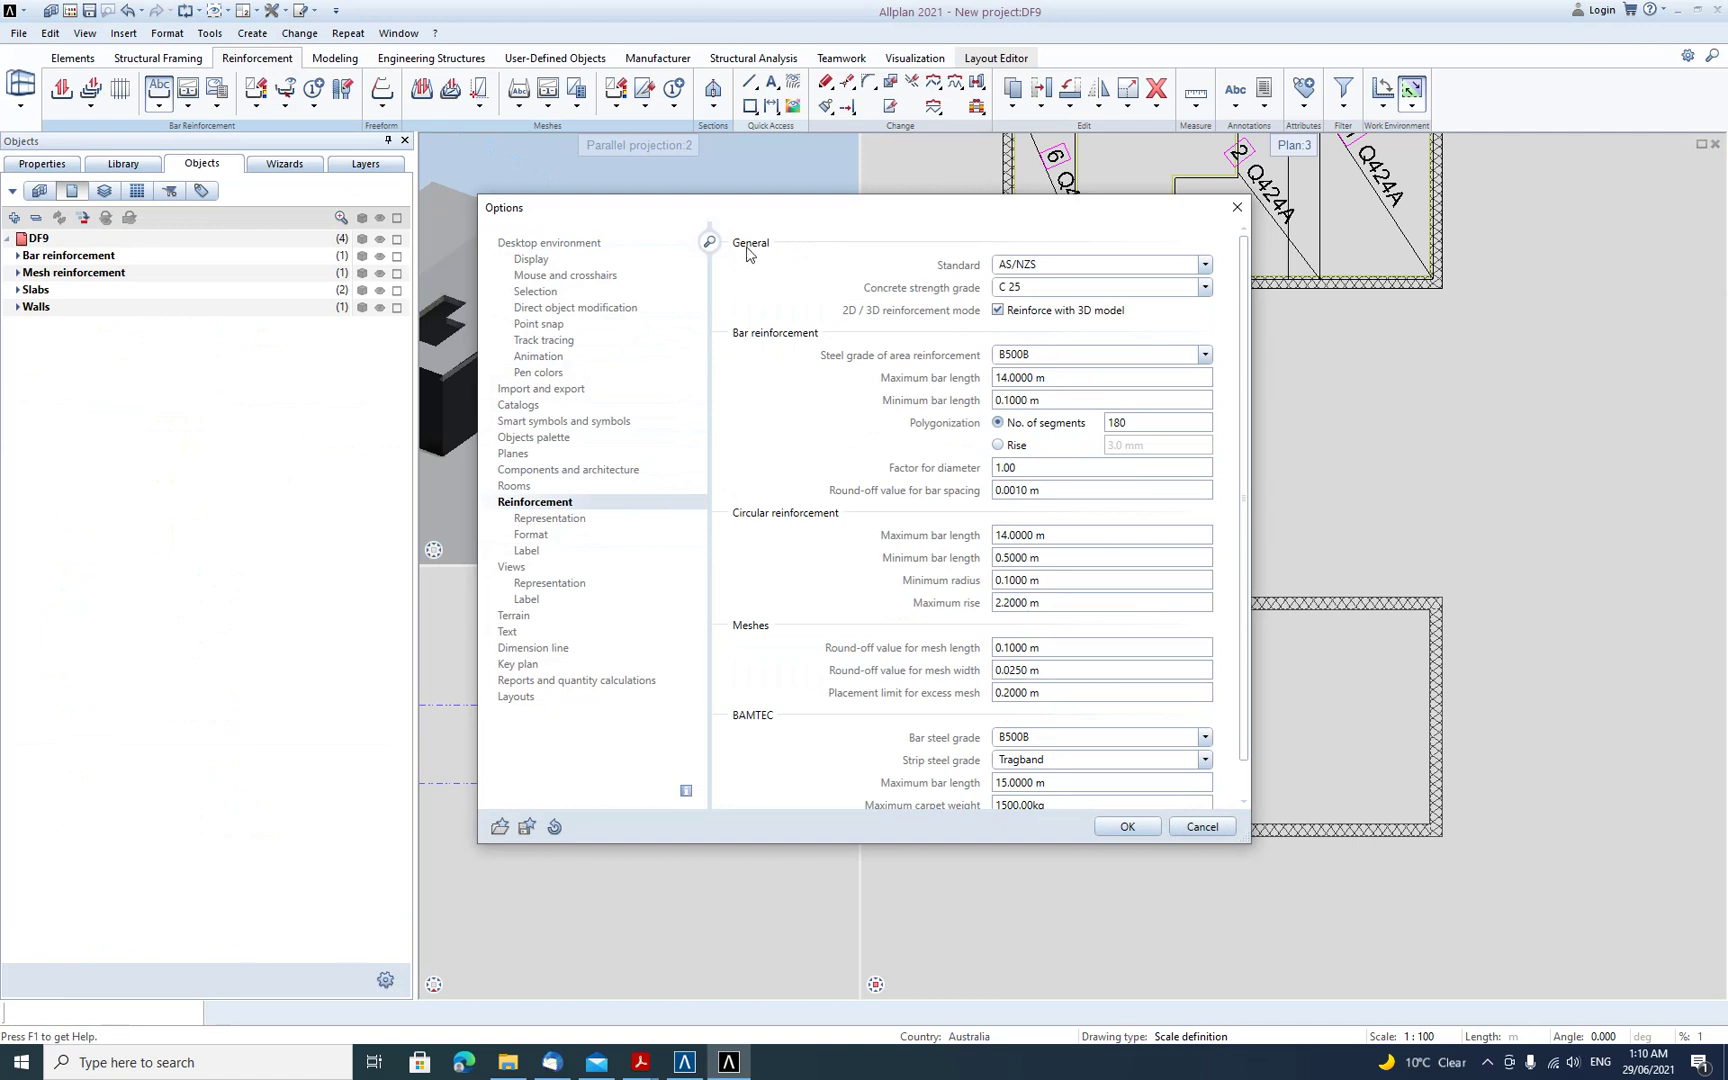
left_click(1032, 264)
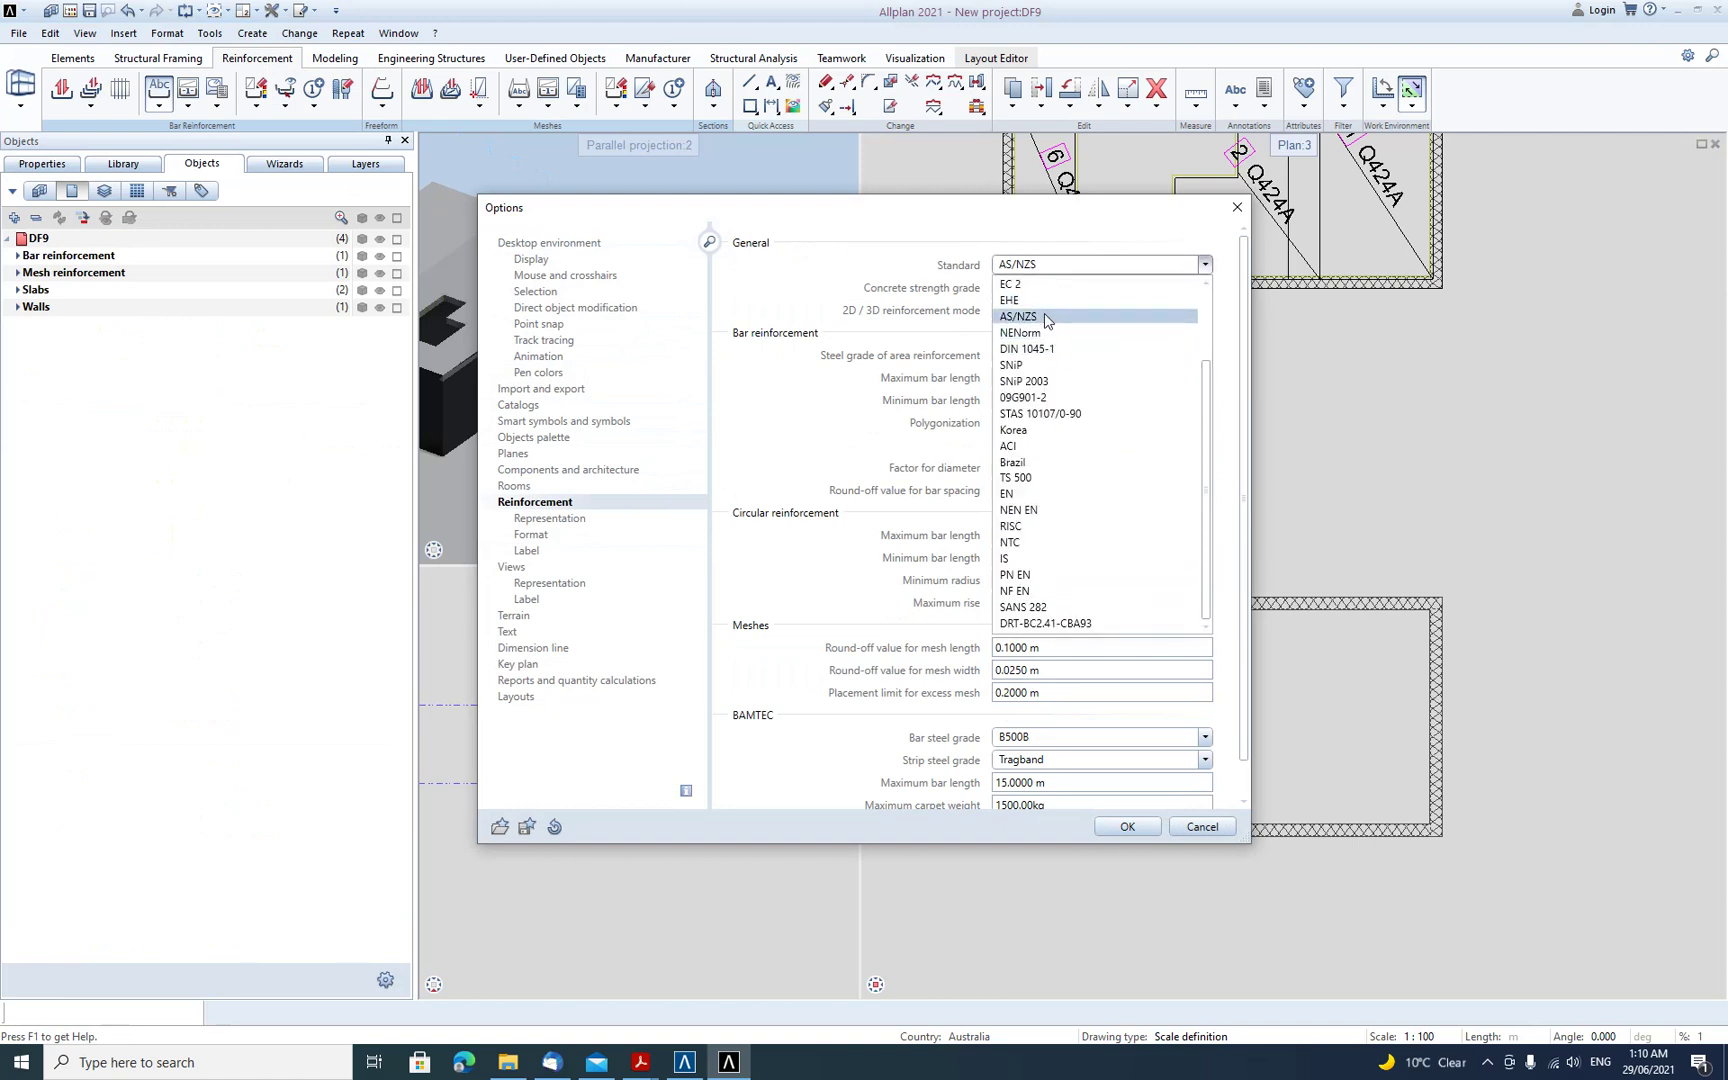
left_click(1043, 319)
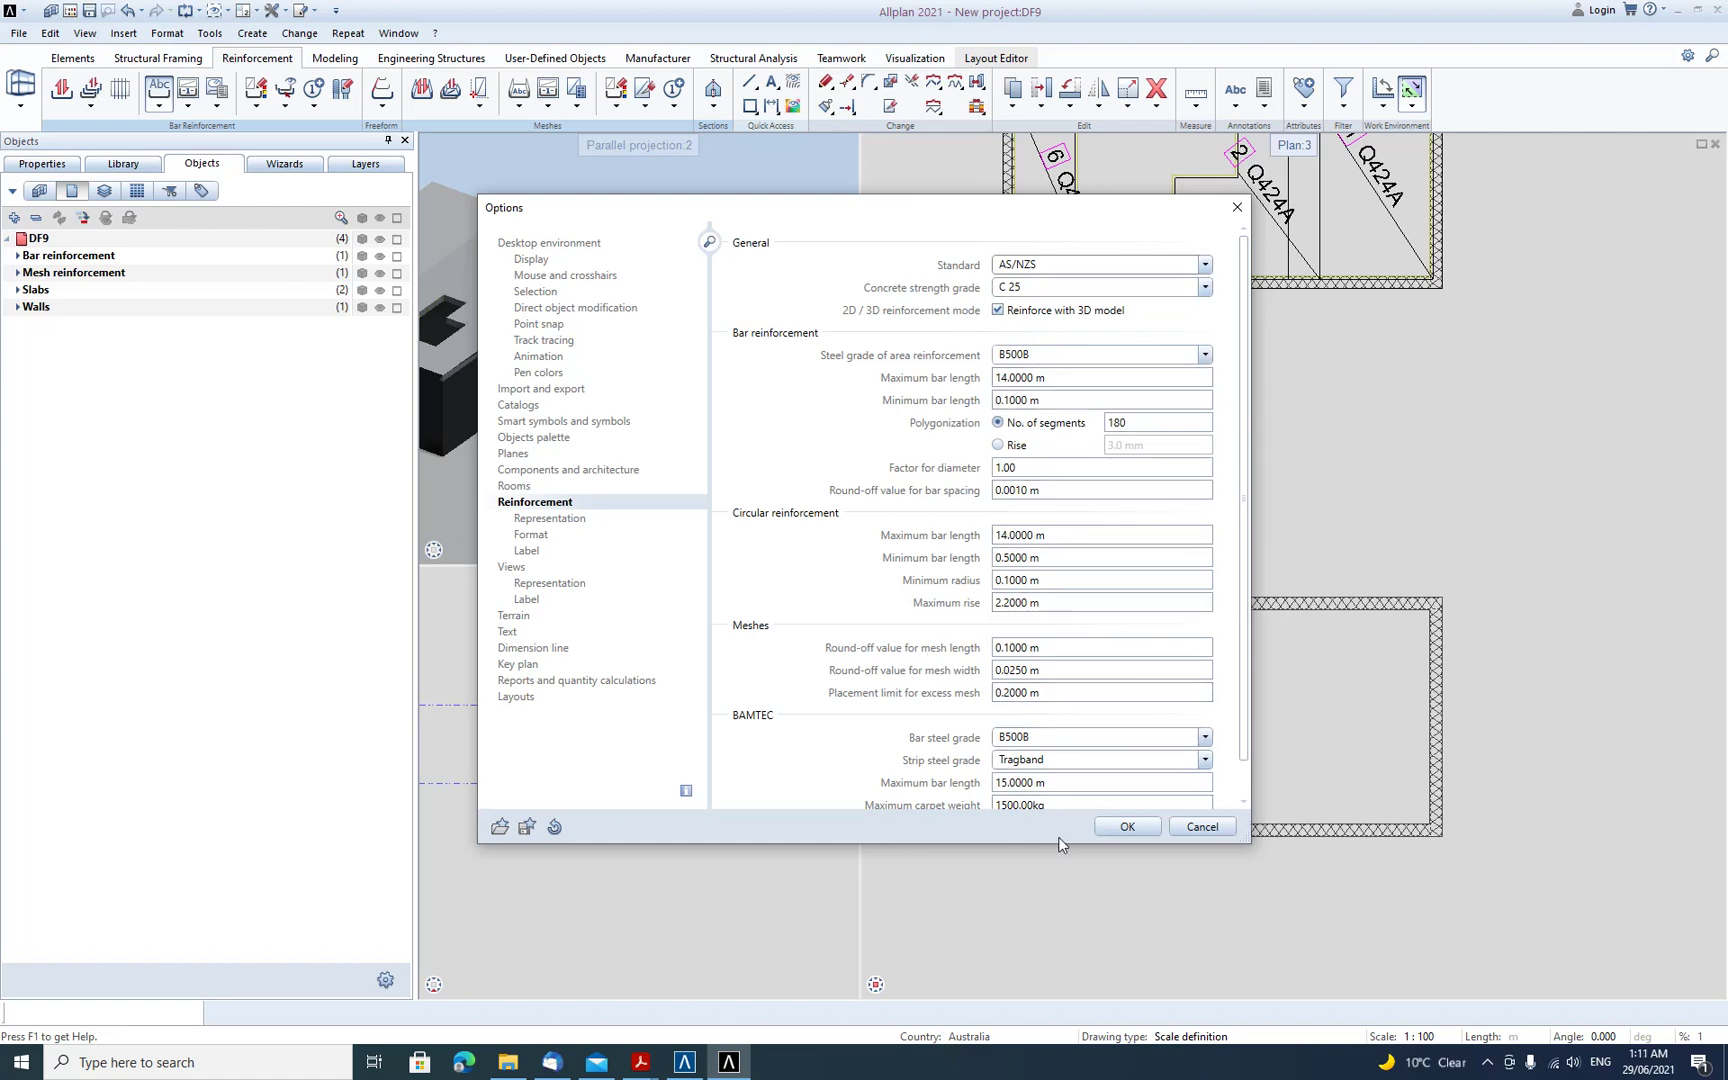
left_click(1117, 829)
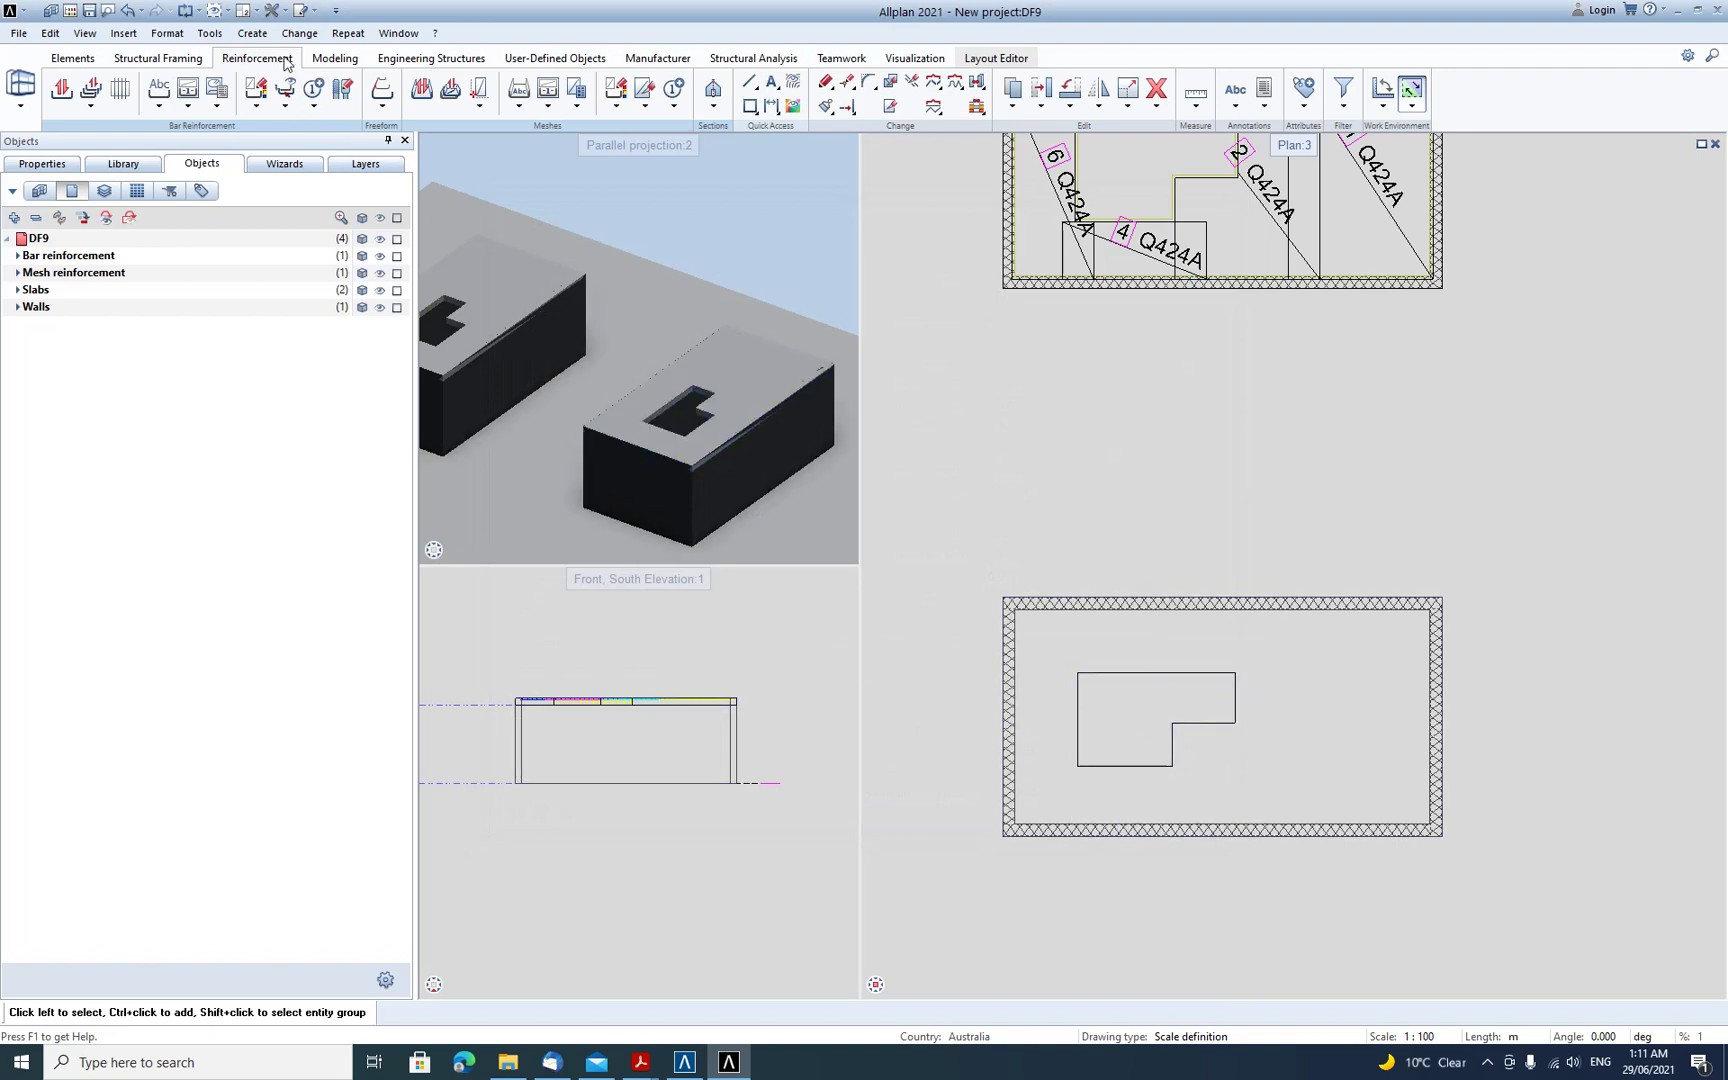
- Open the default cross-section catalogs and start loading replacements, accepting that existing catalogs are overwritten
left_click(284, 11)
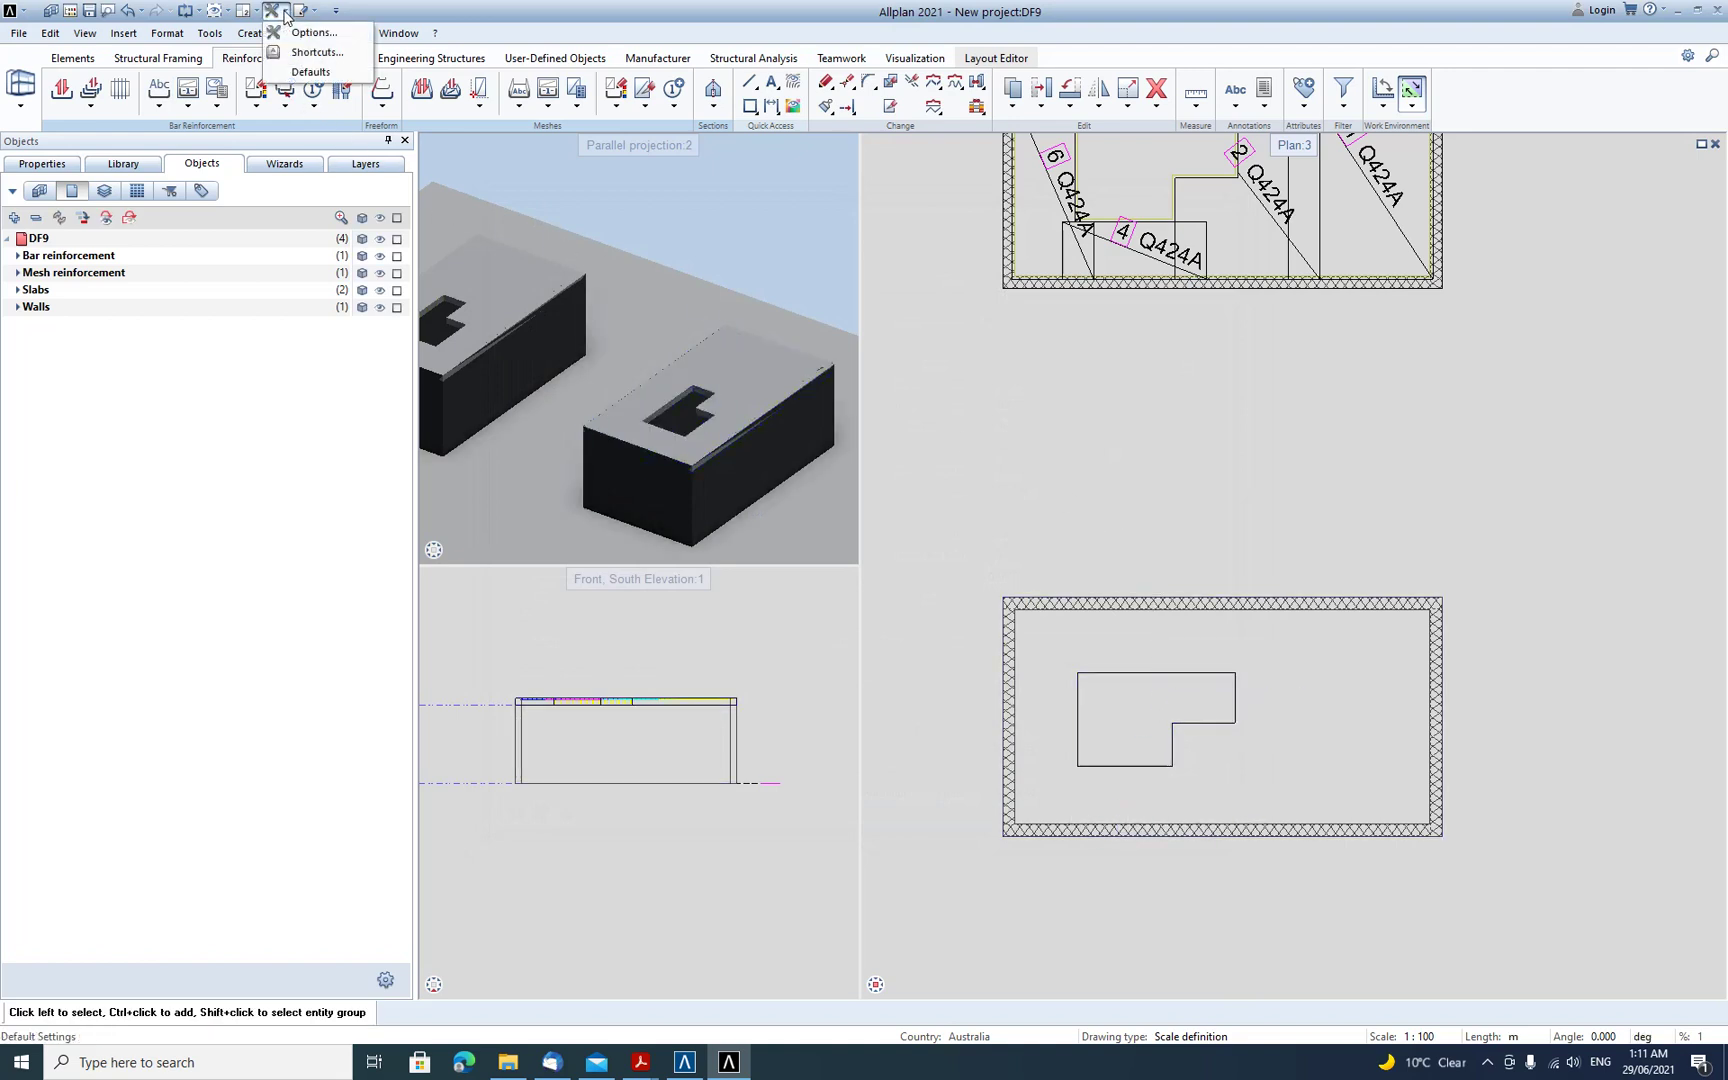
left_click(307, 74)
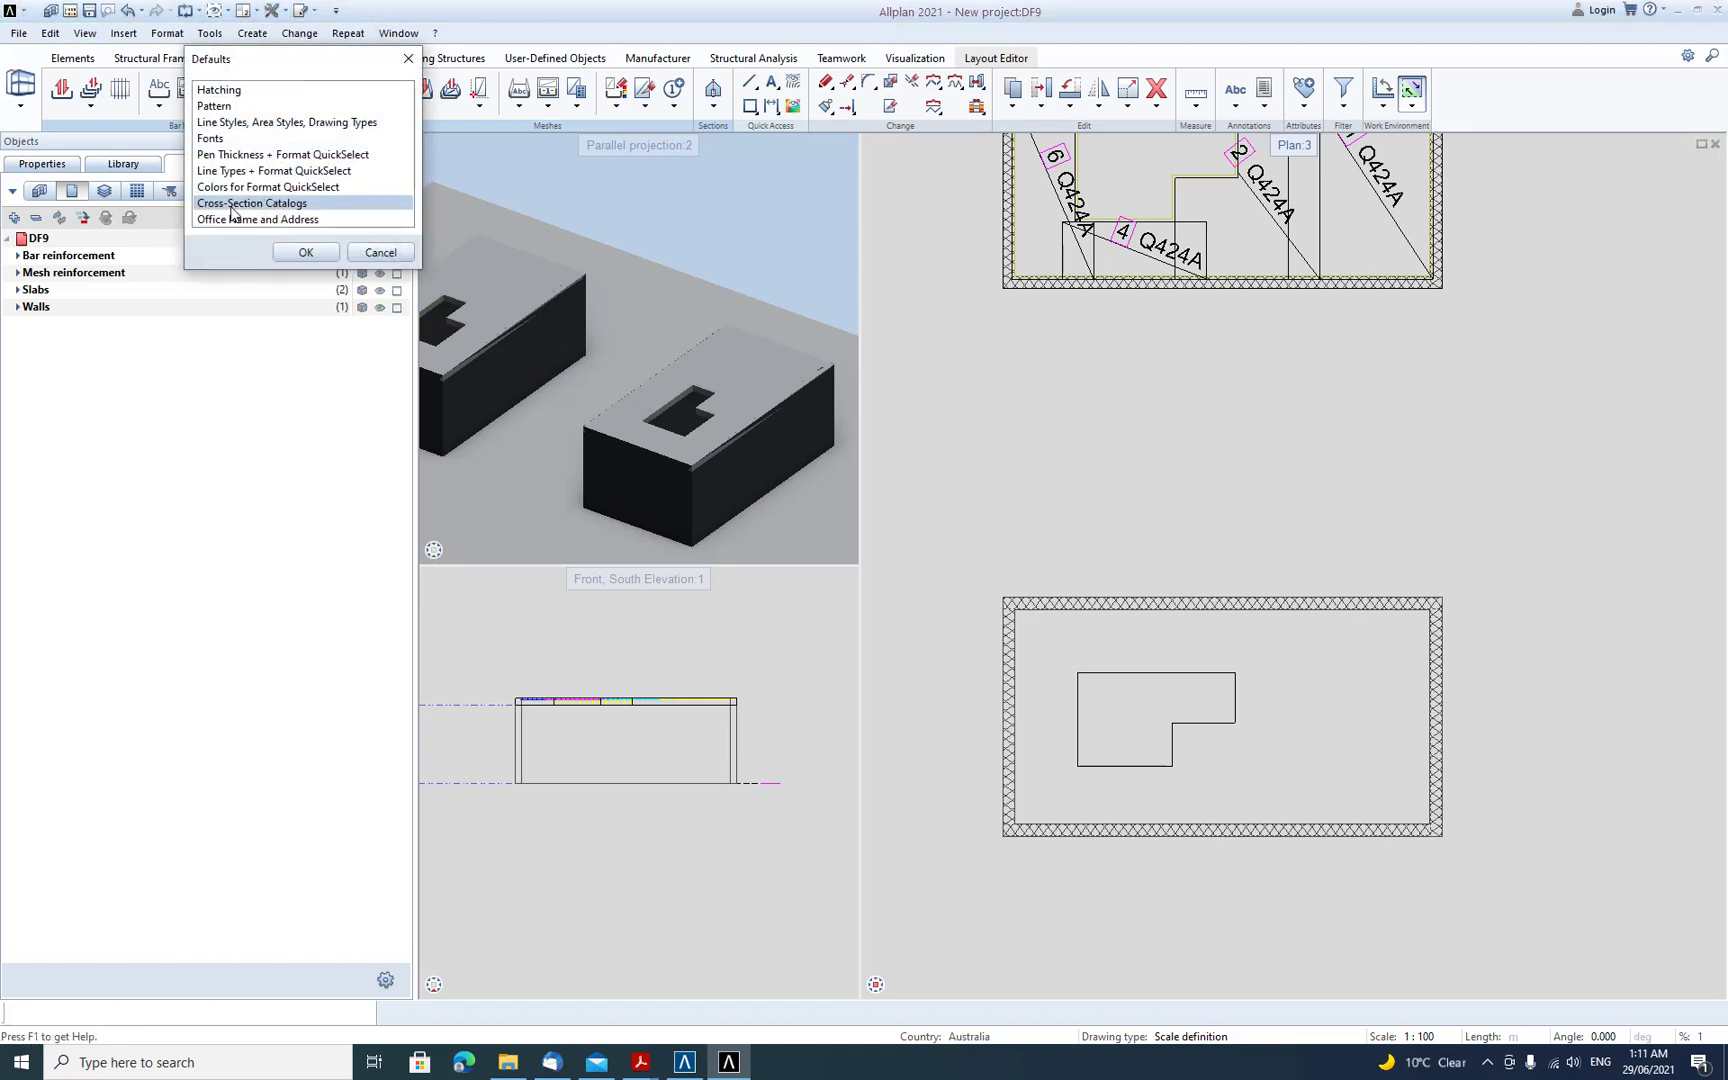
double_click(234, 205)
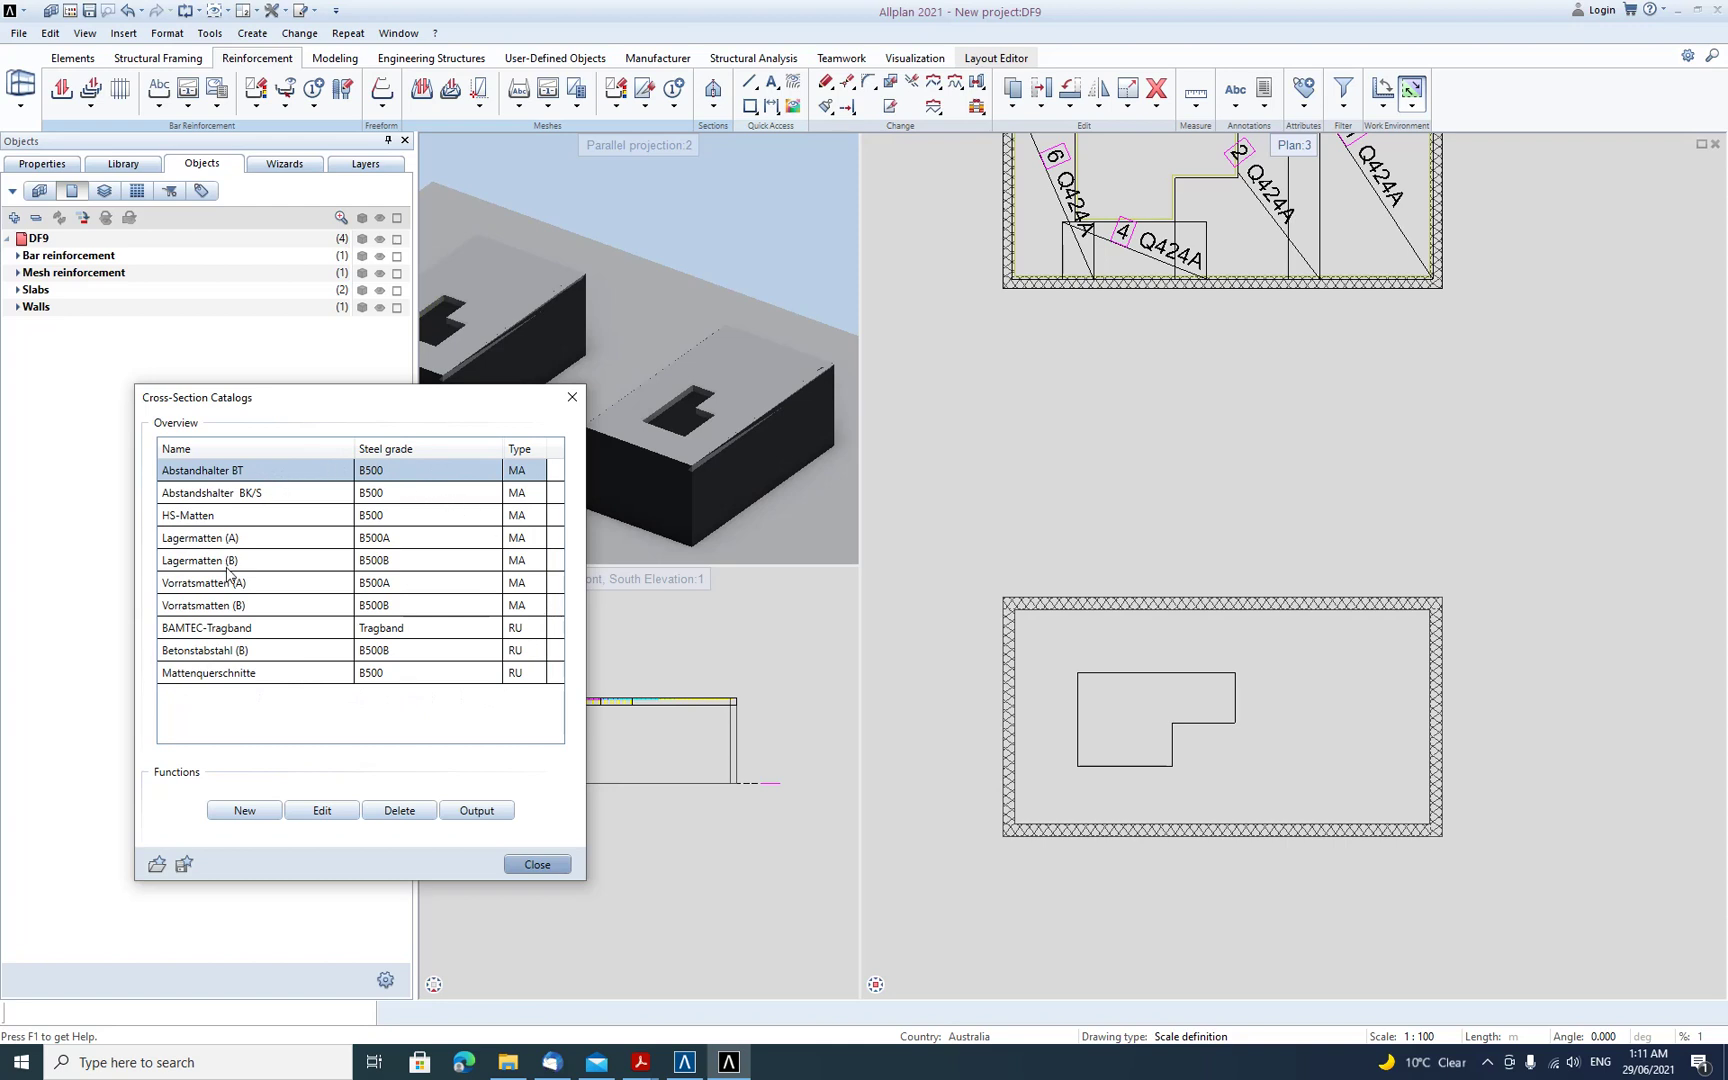
left_click(155, 866)
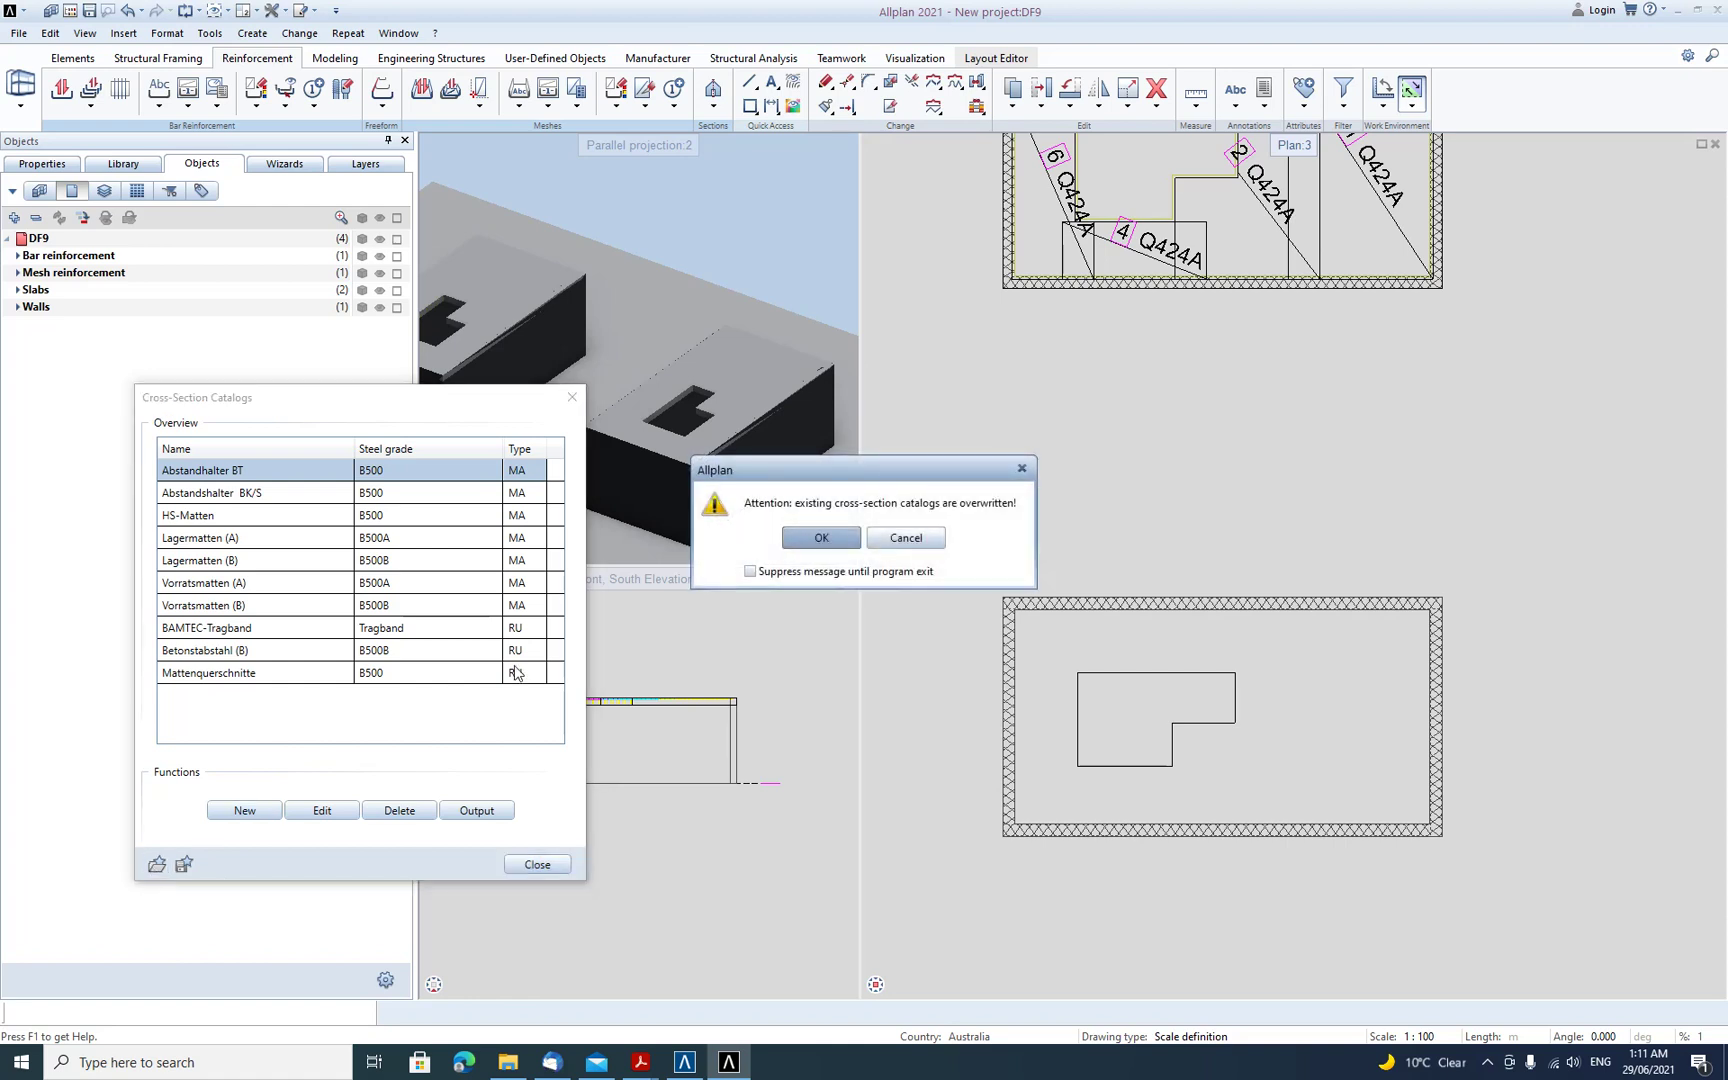
left_click(794, 539)
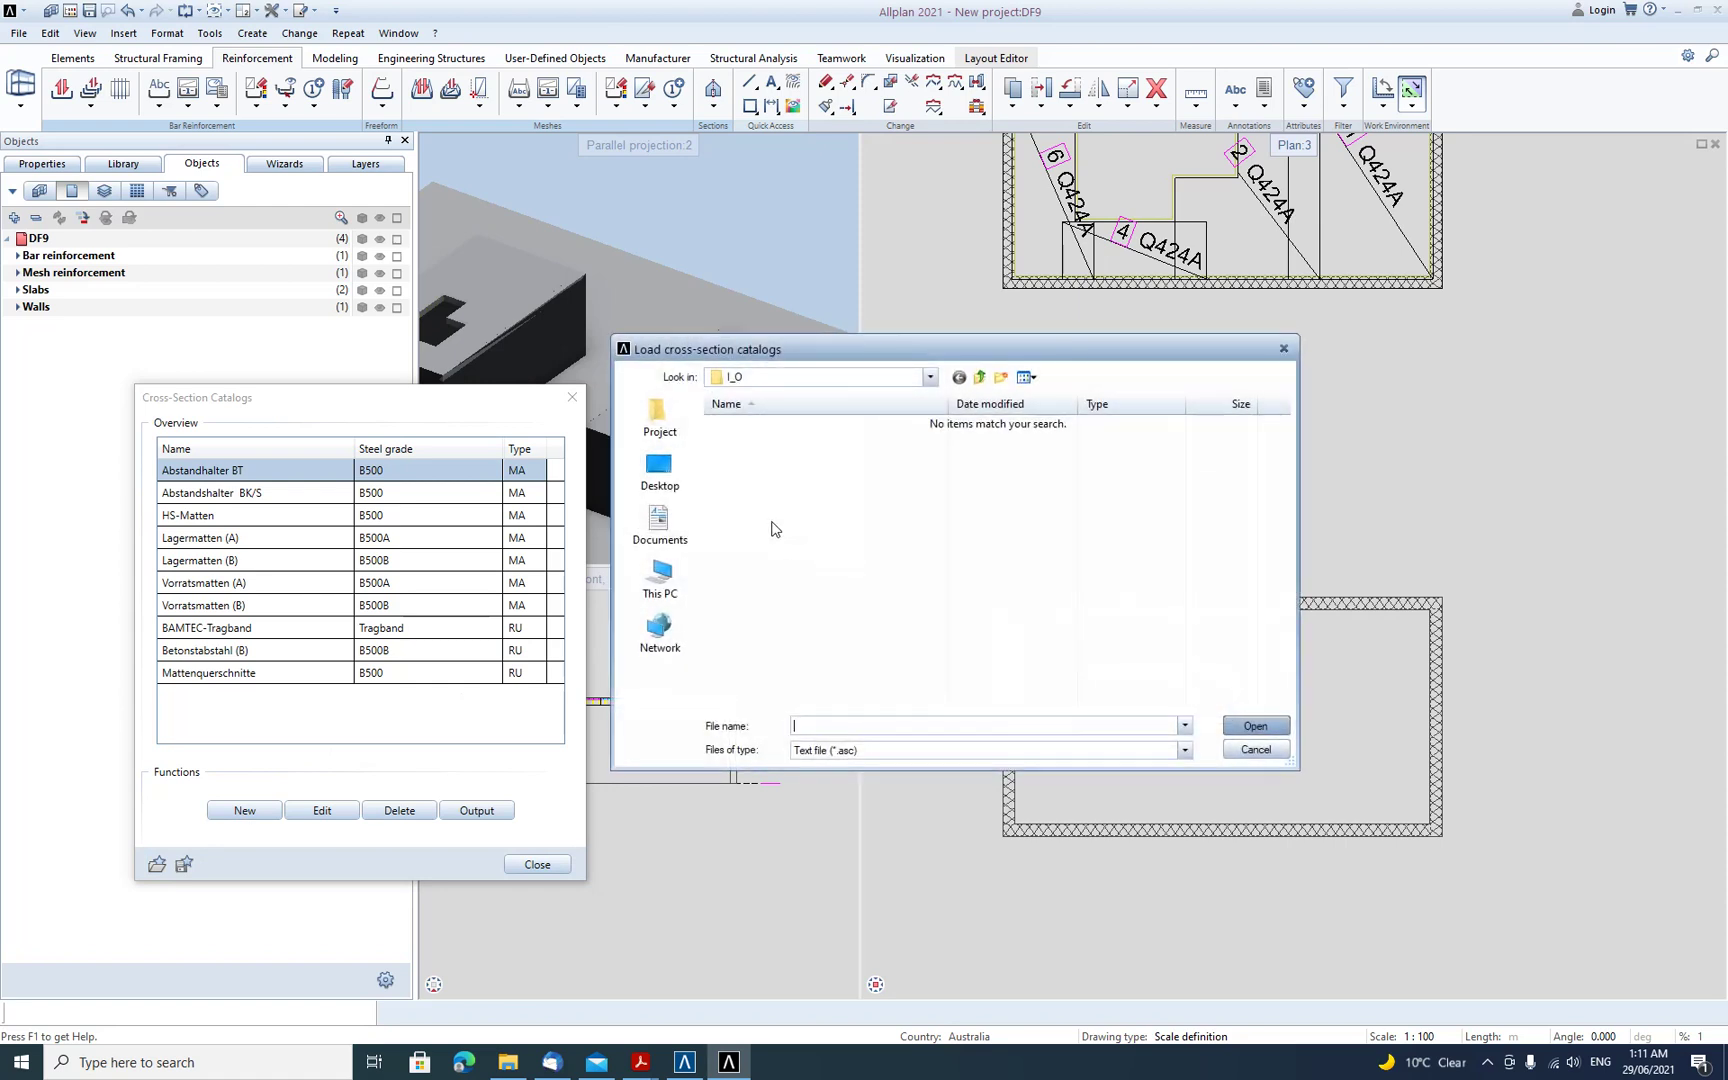
- Load the cross-section catalog file aausqusr.txt from the New\Ing folder of the Allplan 2021 program files on drive C, and close the catalogs
left_click(865, 378)
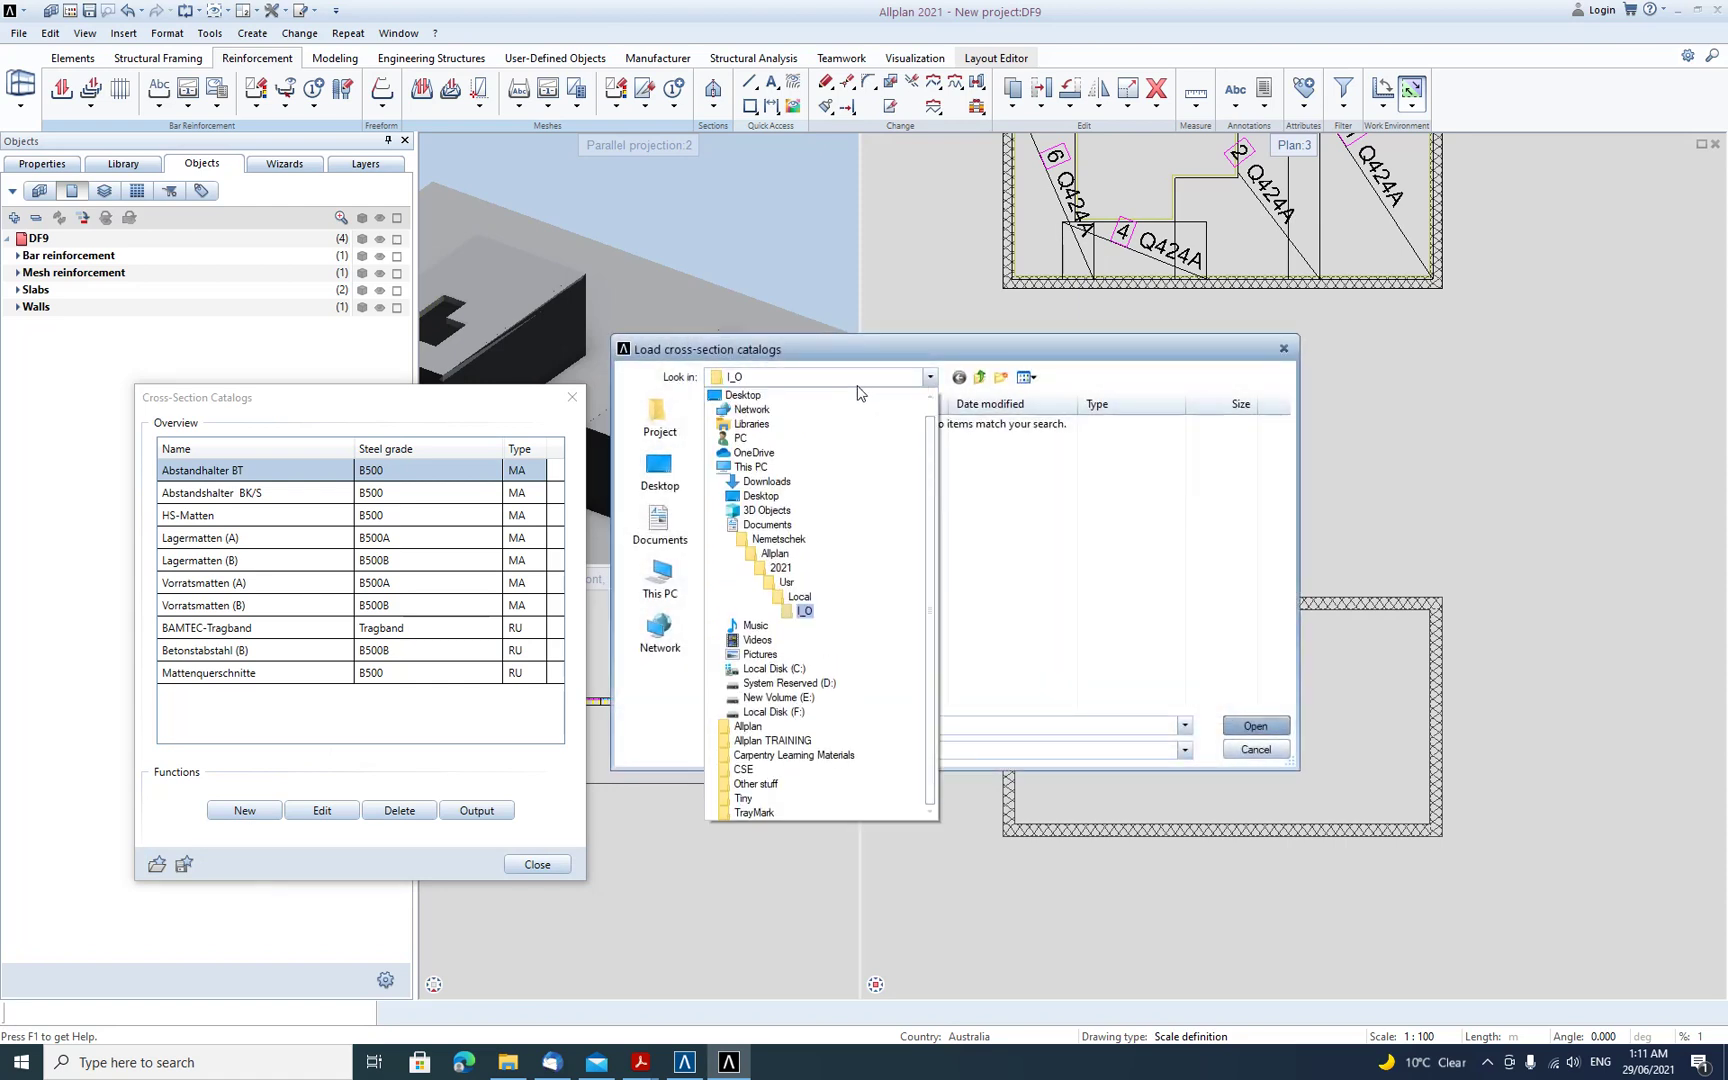
left_click(772, 668)
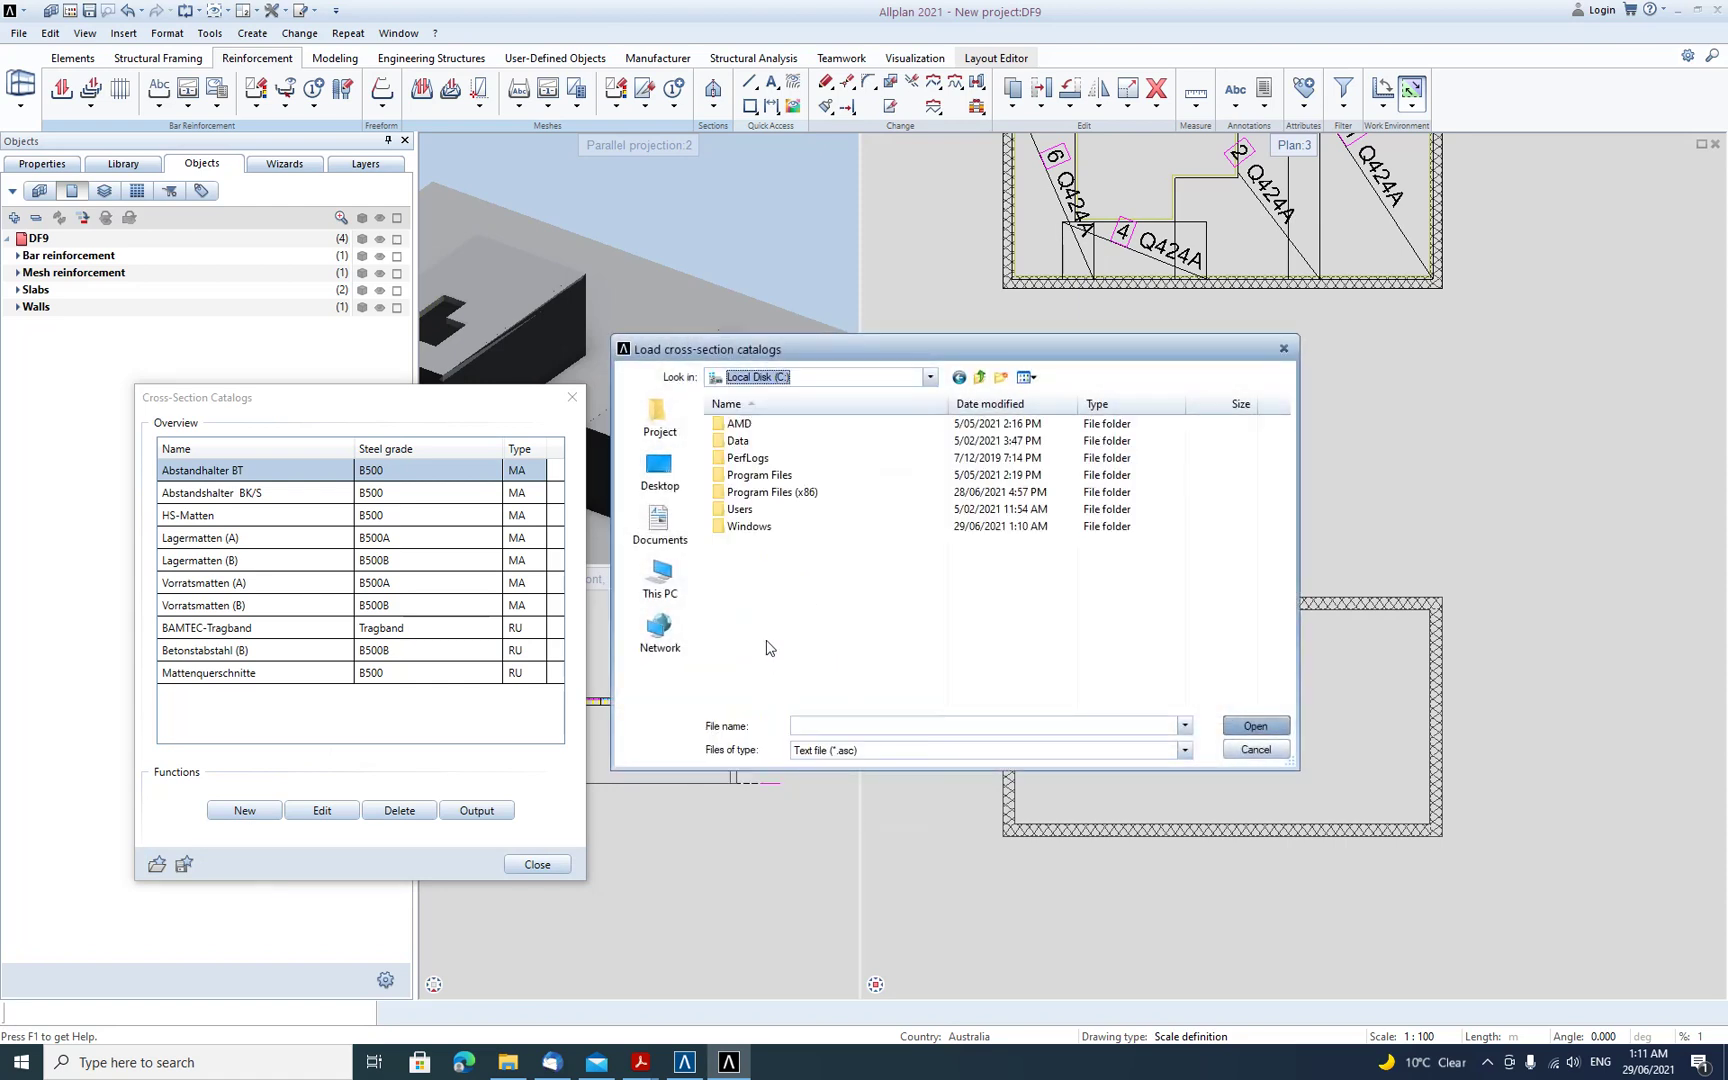
double_click(743, 478)
double_click(745, 458)
double_click(749, 425)
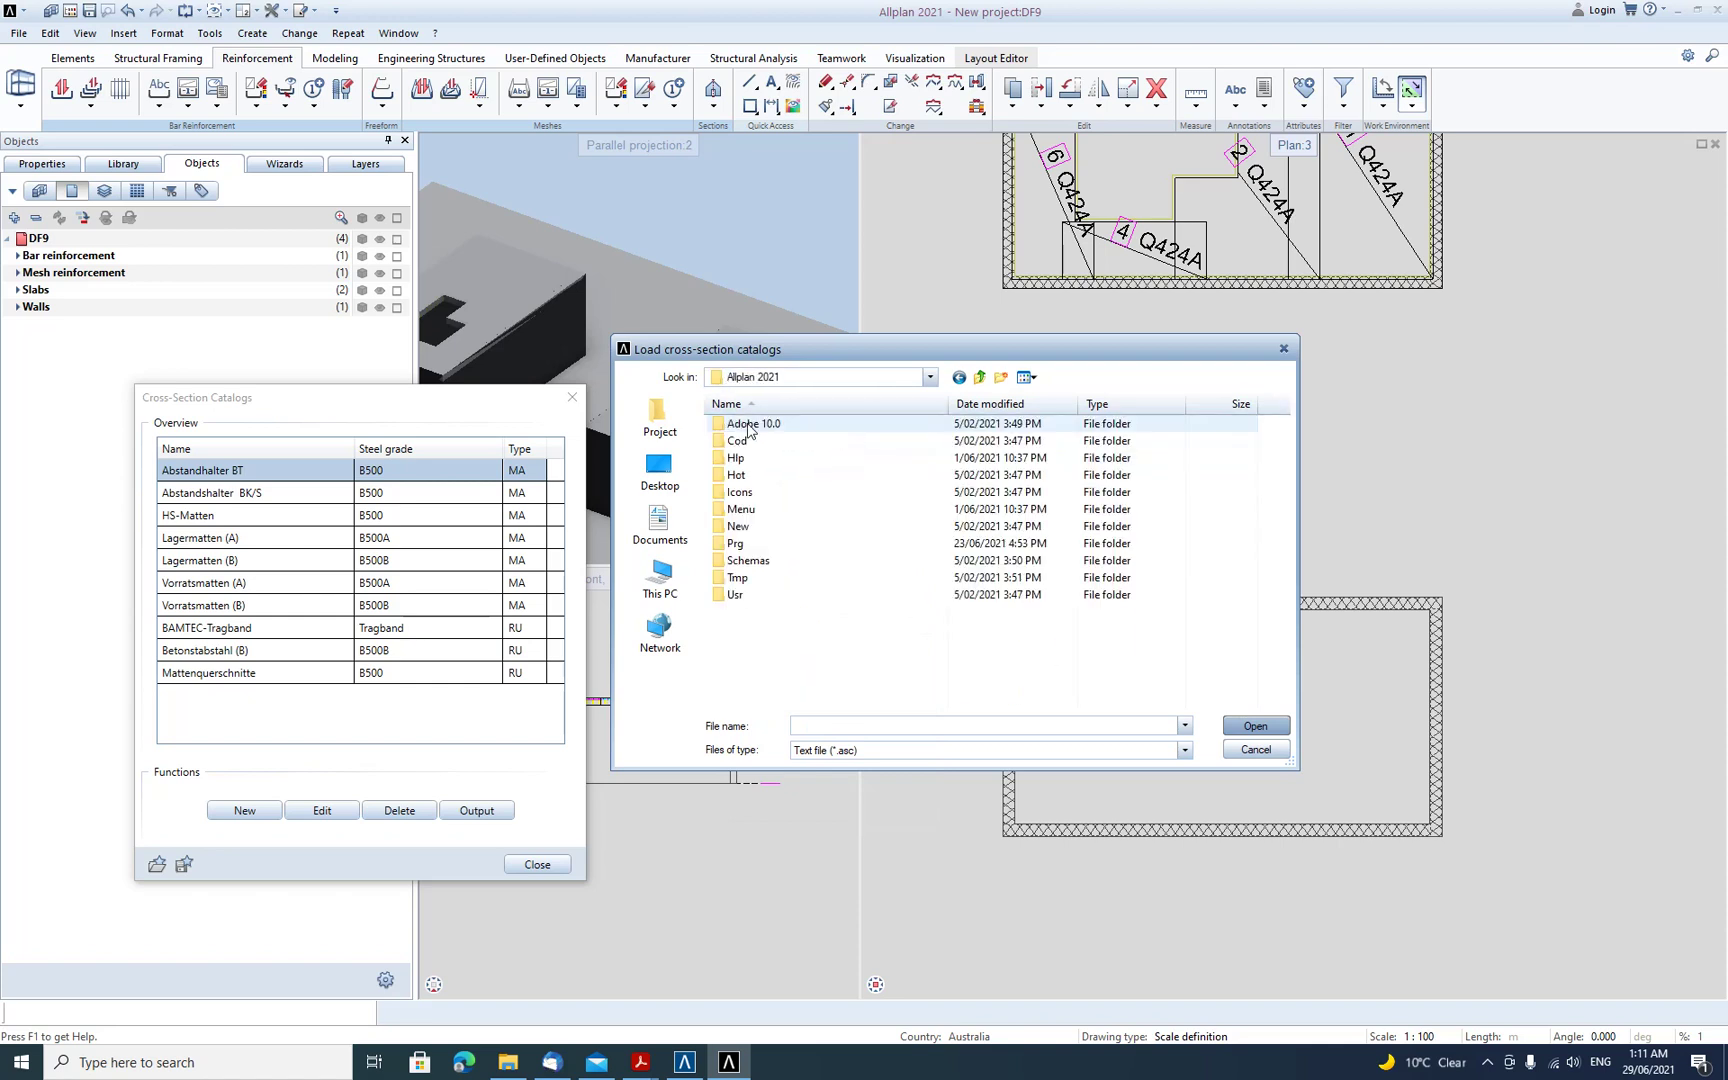
double_click(735, 527)
double_click(735, 458)
scroll(740, 500, "down", 4)
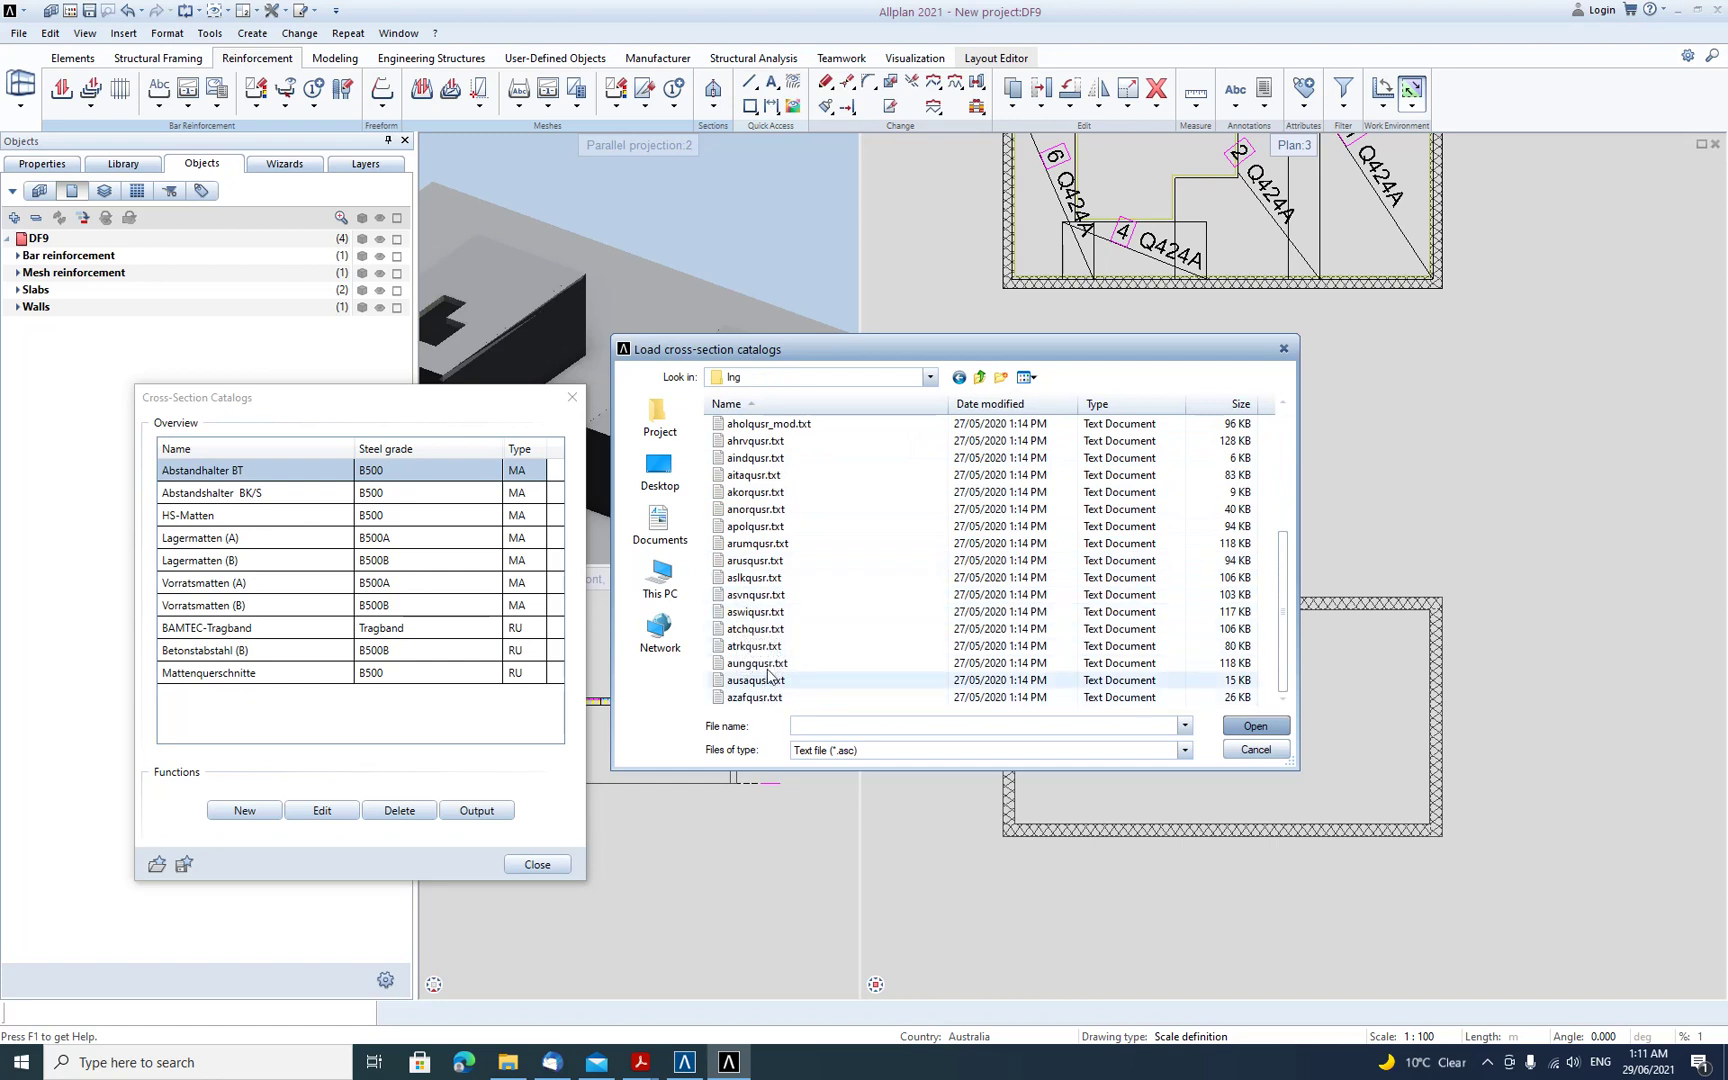
scroll(754, 470, "up", 4)
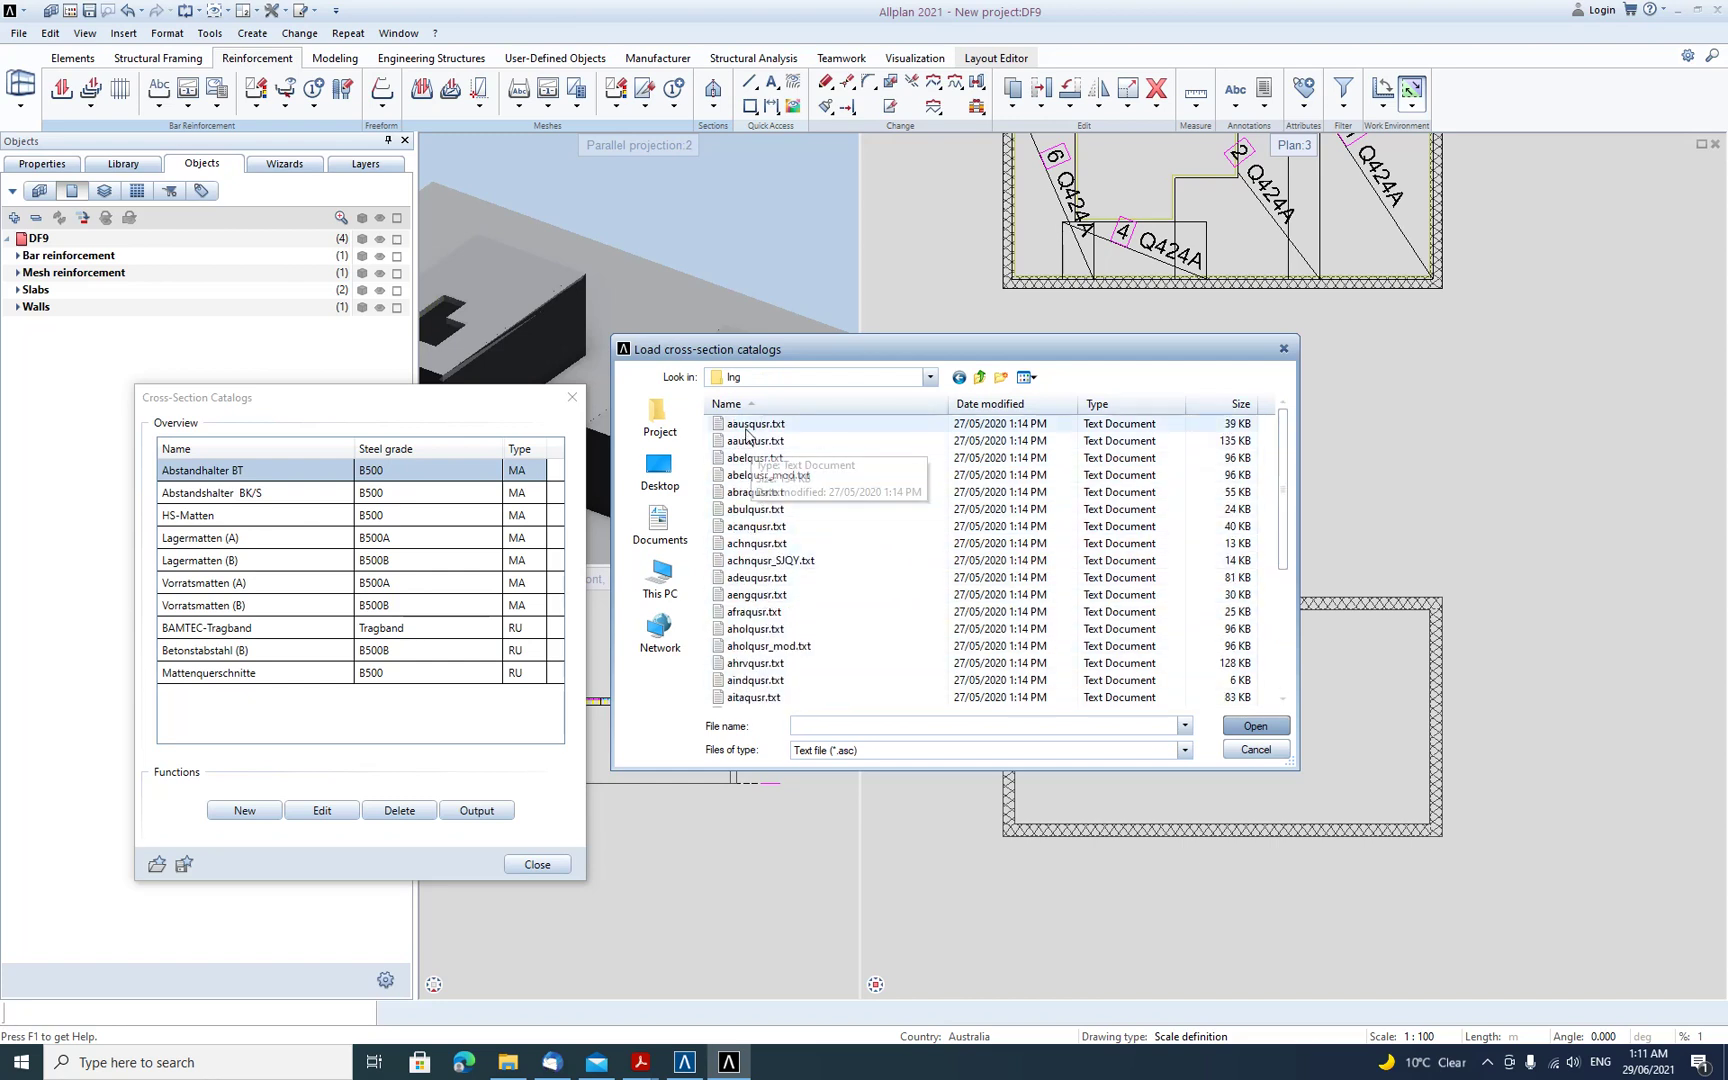
left_click(745, 425)
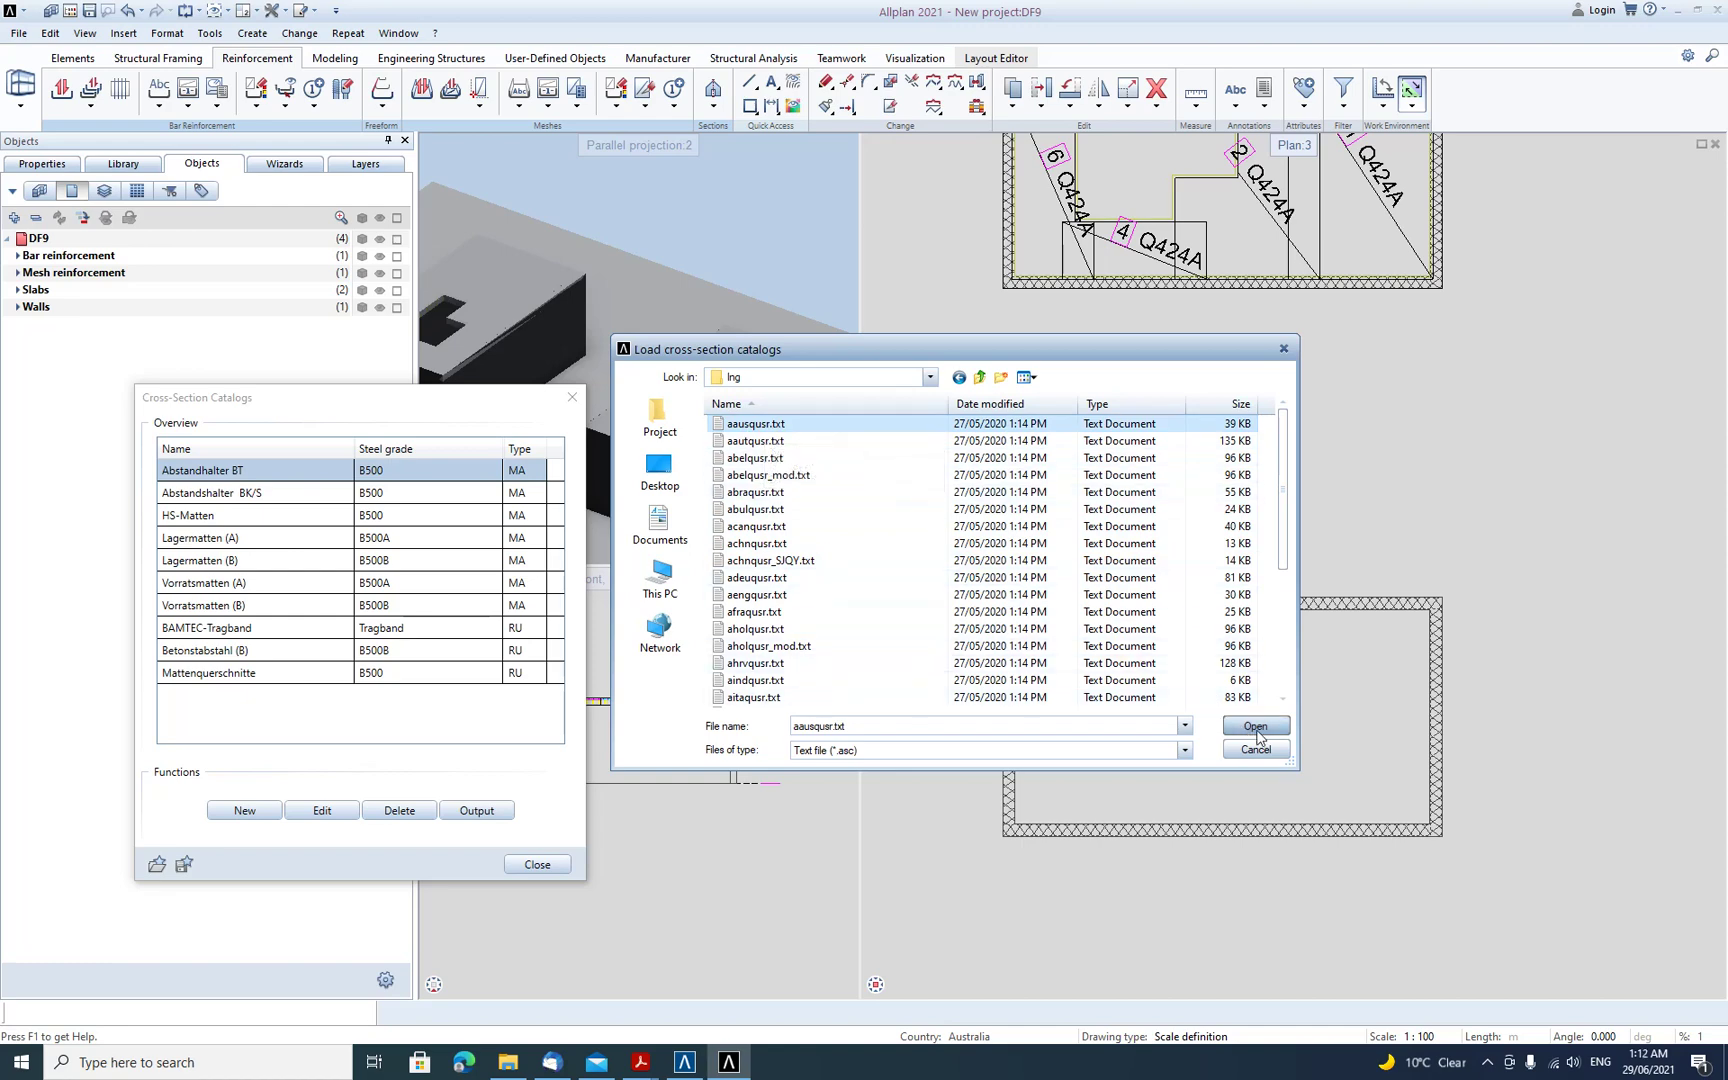
left_click(1256, 727)
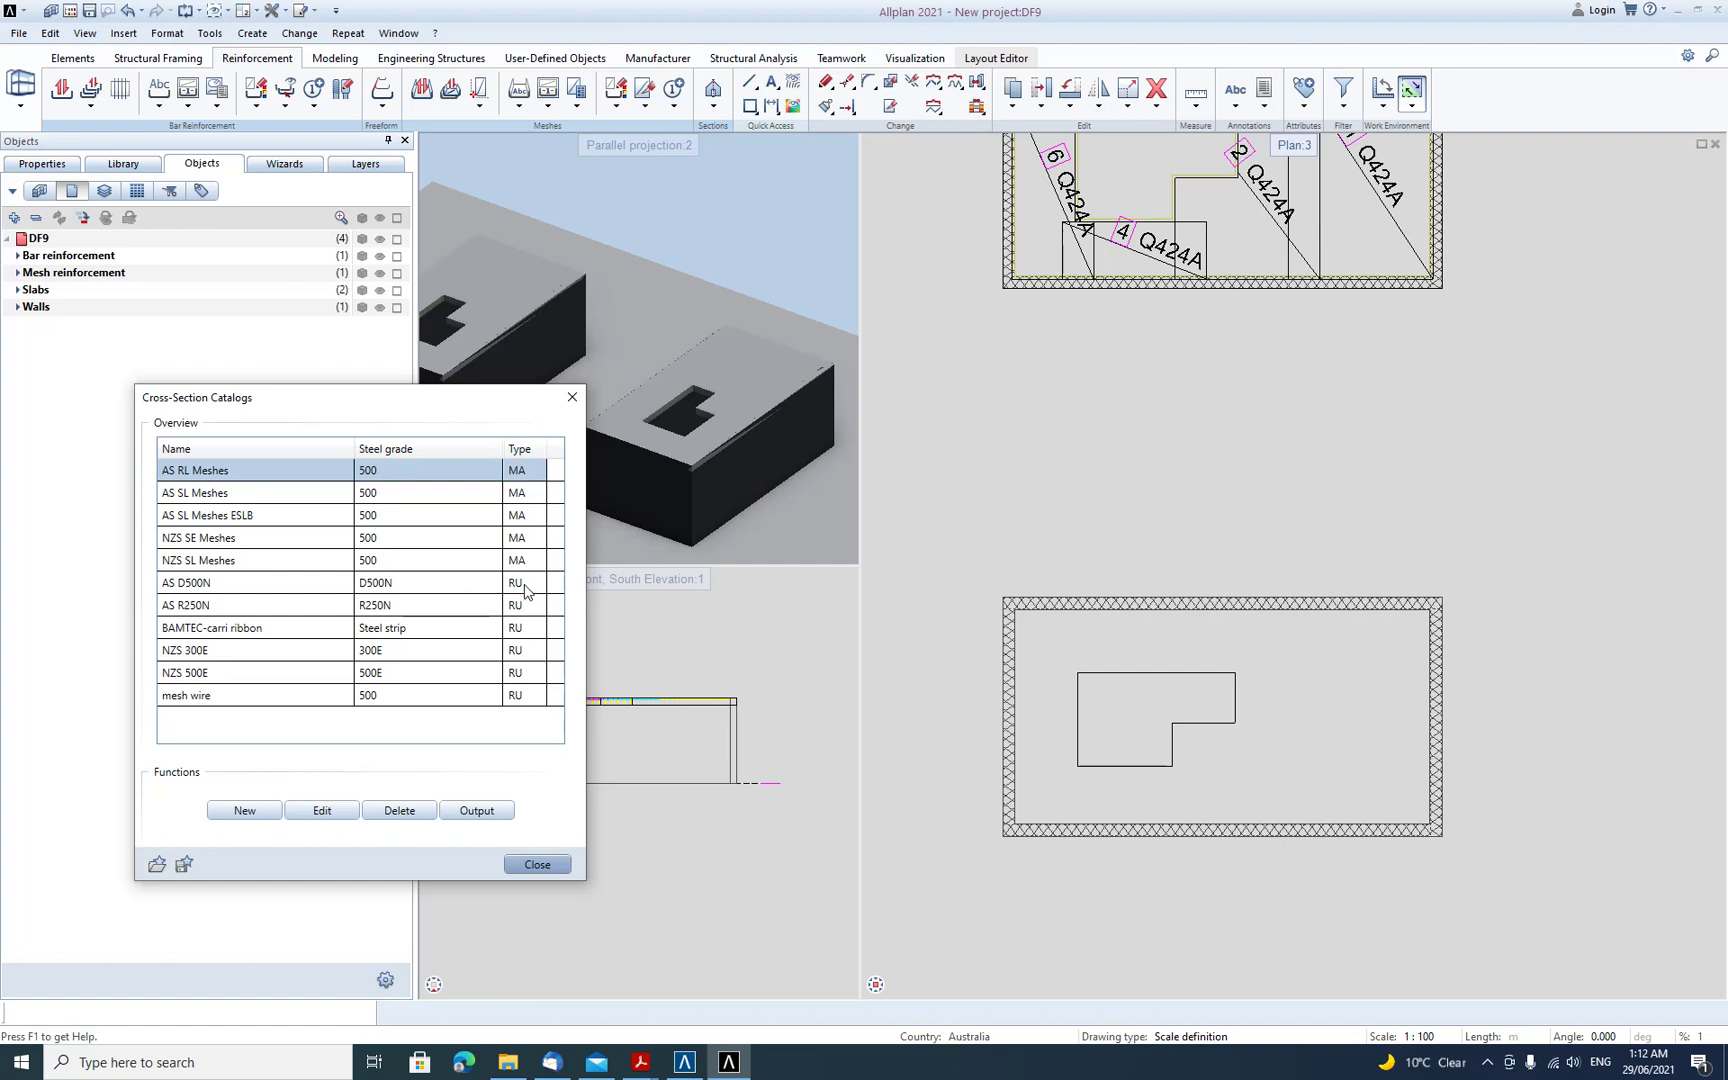
left_click(254, 700)
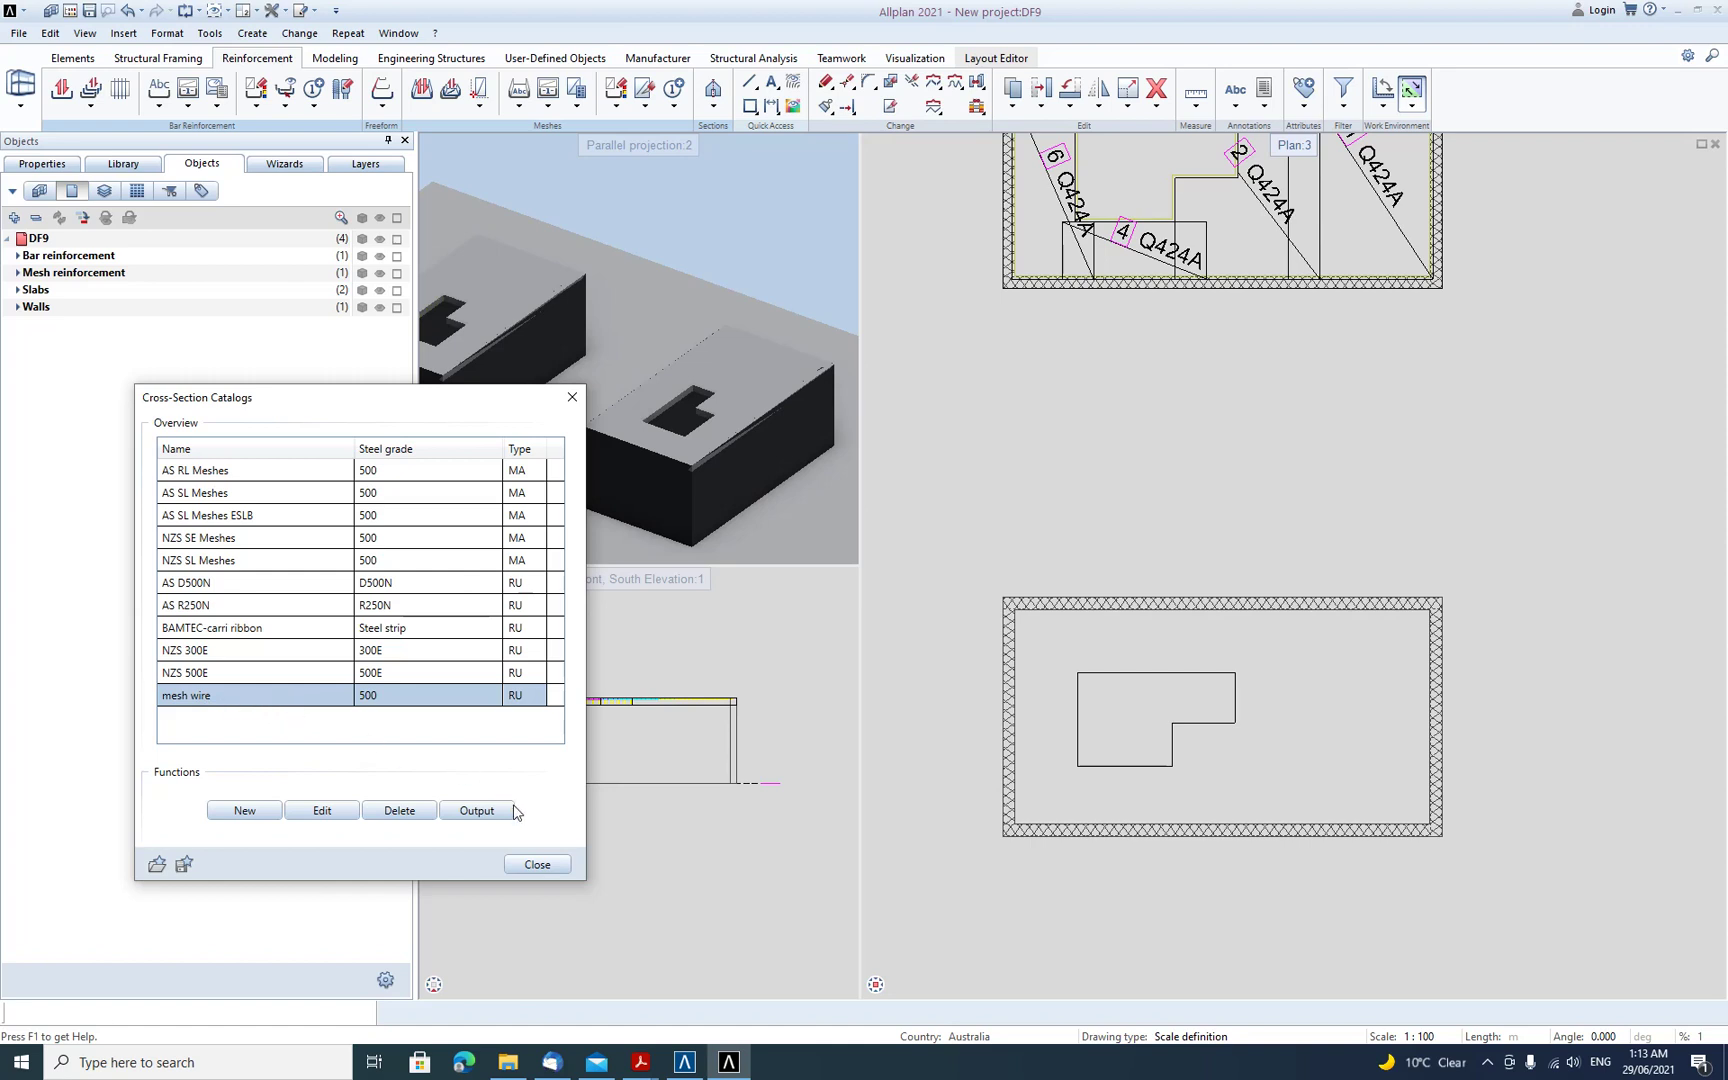
left_click(536, 865)
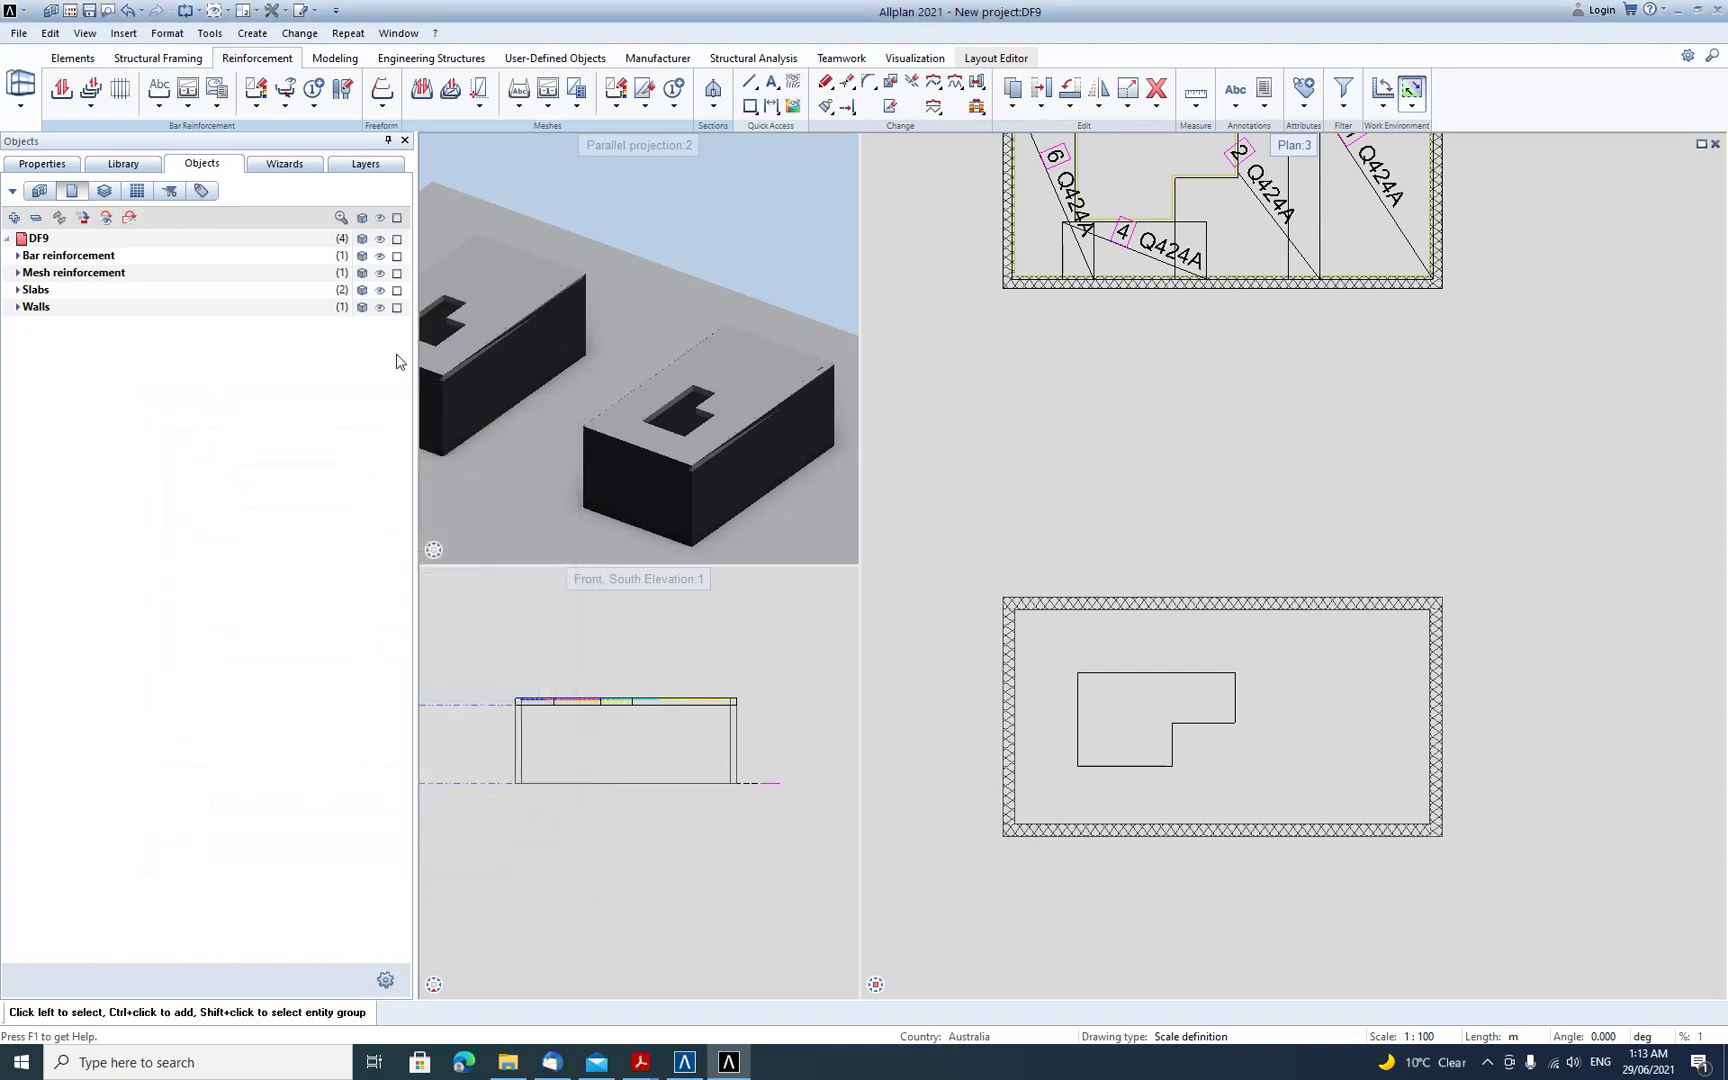
- Define a mesh span placement region inside the walls of the lower slab plan, keeping 0.050, 2.500, 0.200 and 0.030
left_click(481, 106)
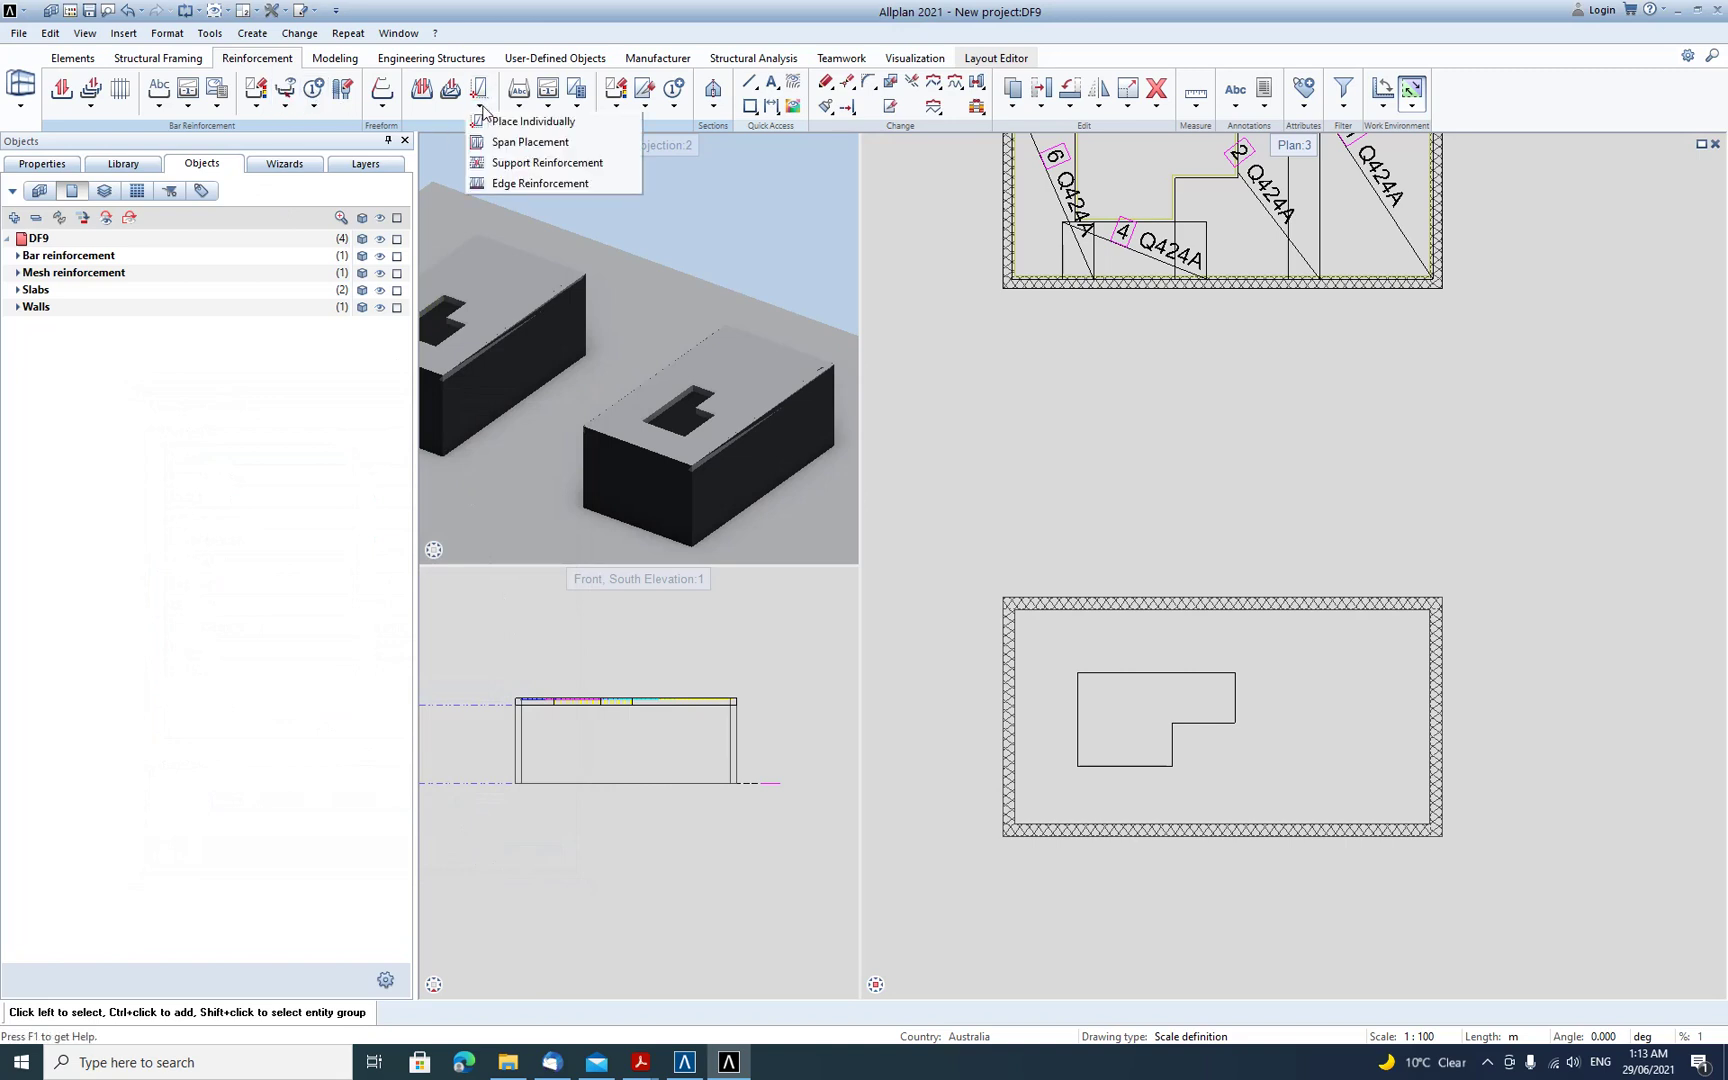
left_click(514, 142)
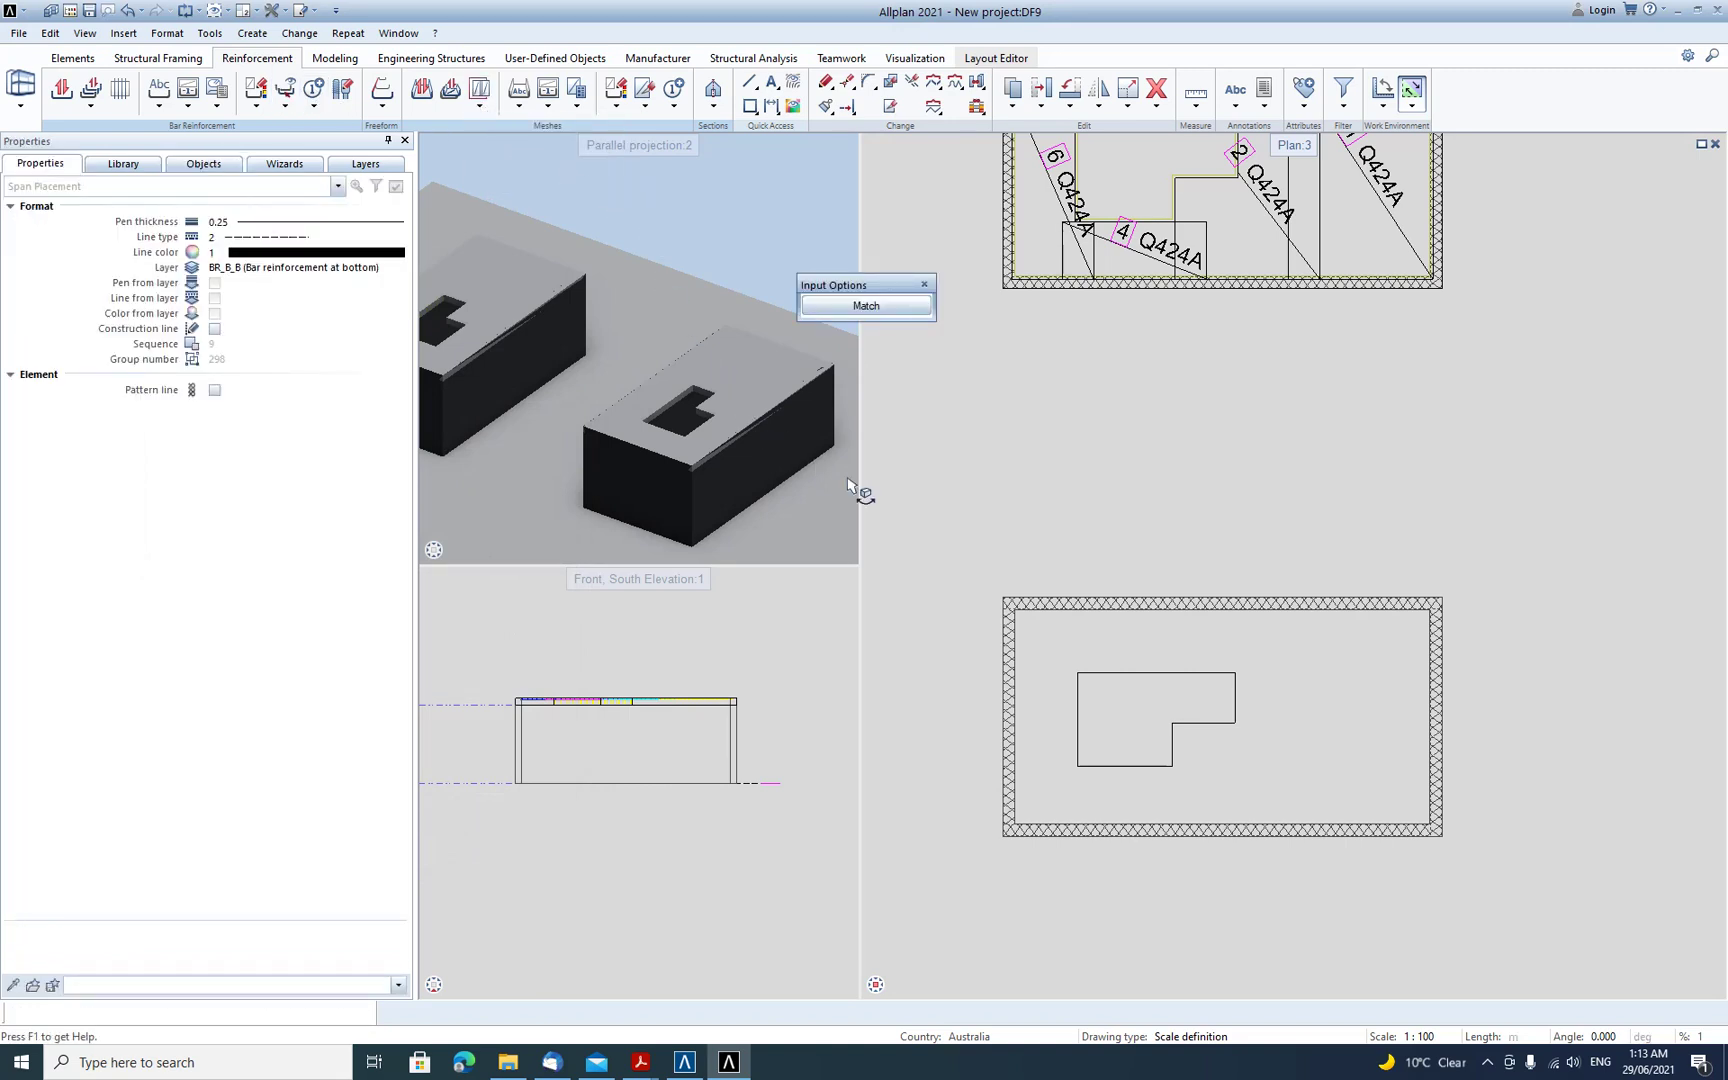
middle_click_drag(1078, 600, 1034, 494)
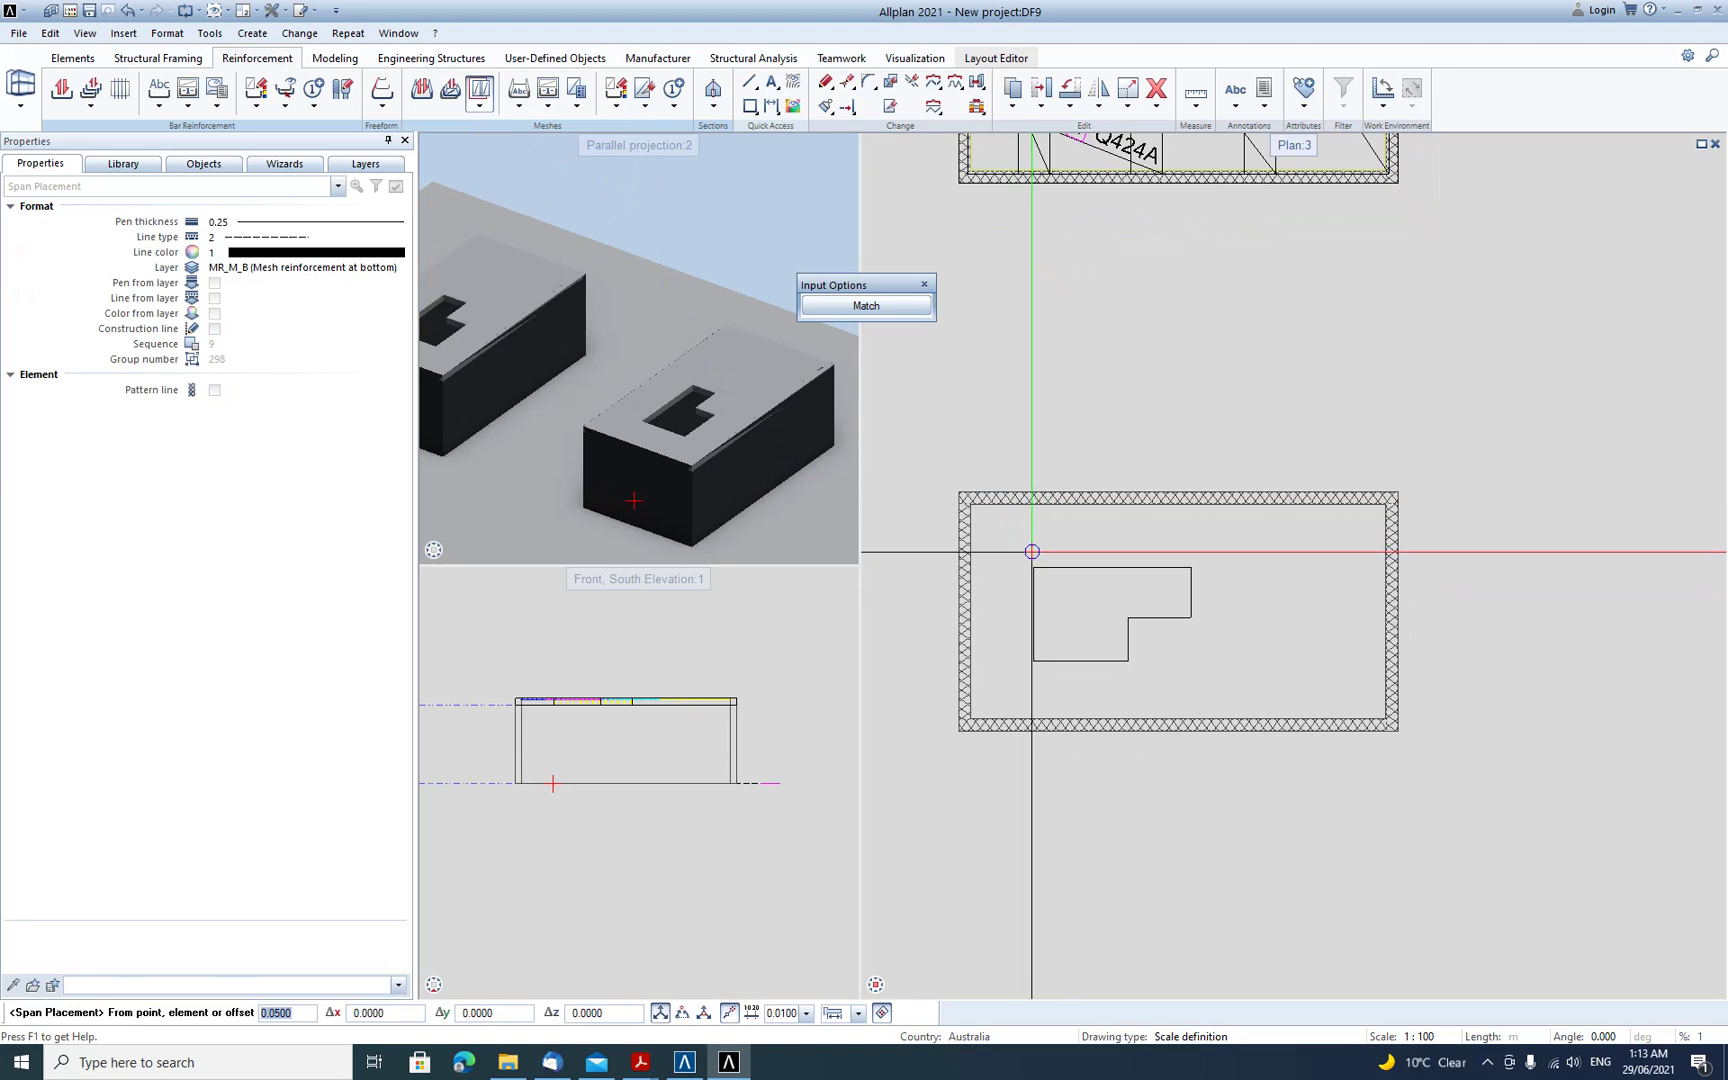
left_click(1032, 551)
left_click(505, 792)
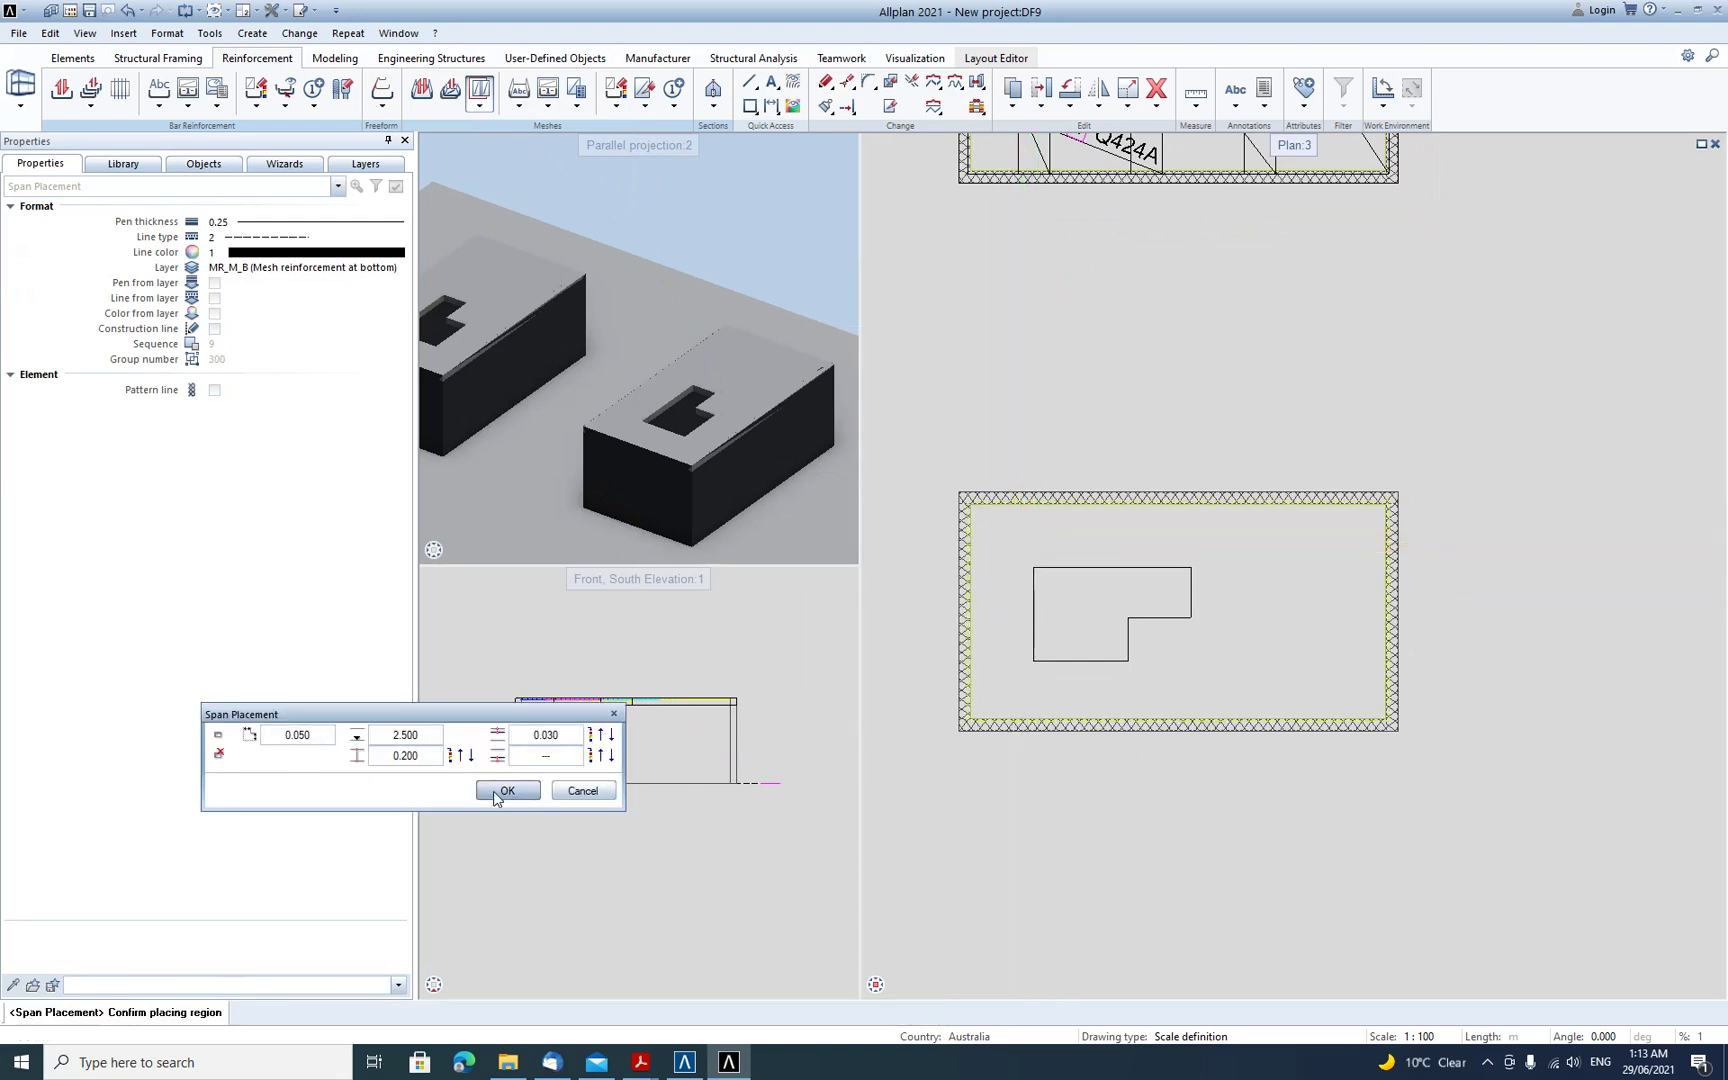
left_click(497, 795)
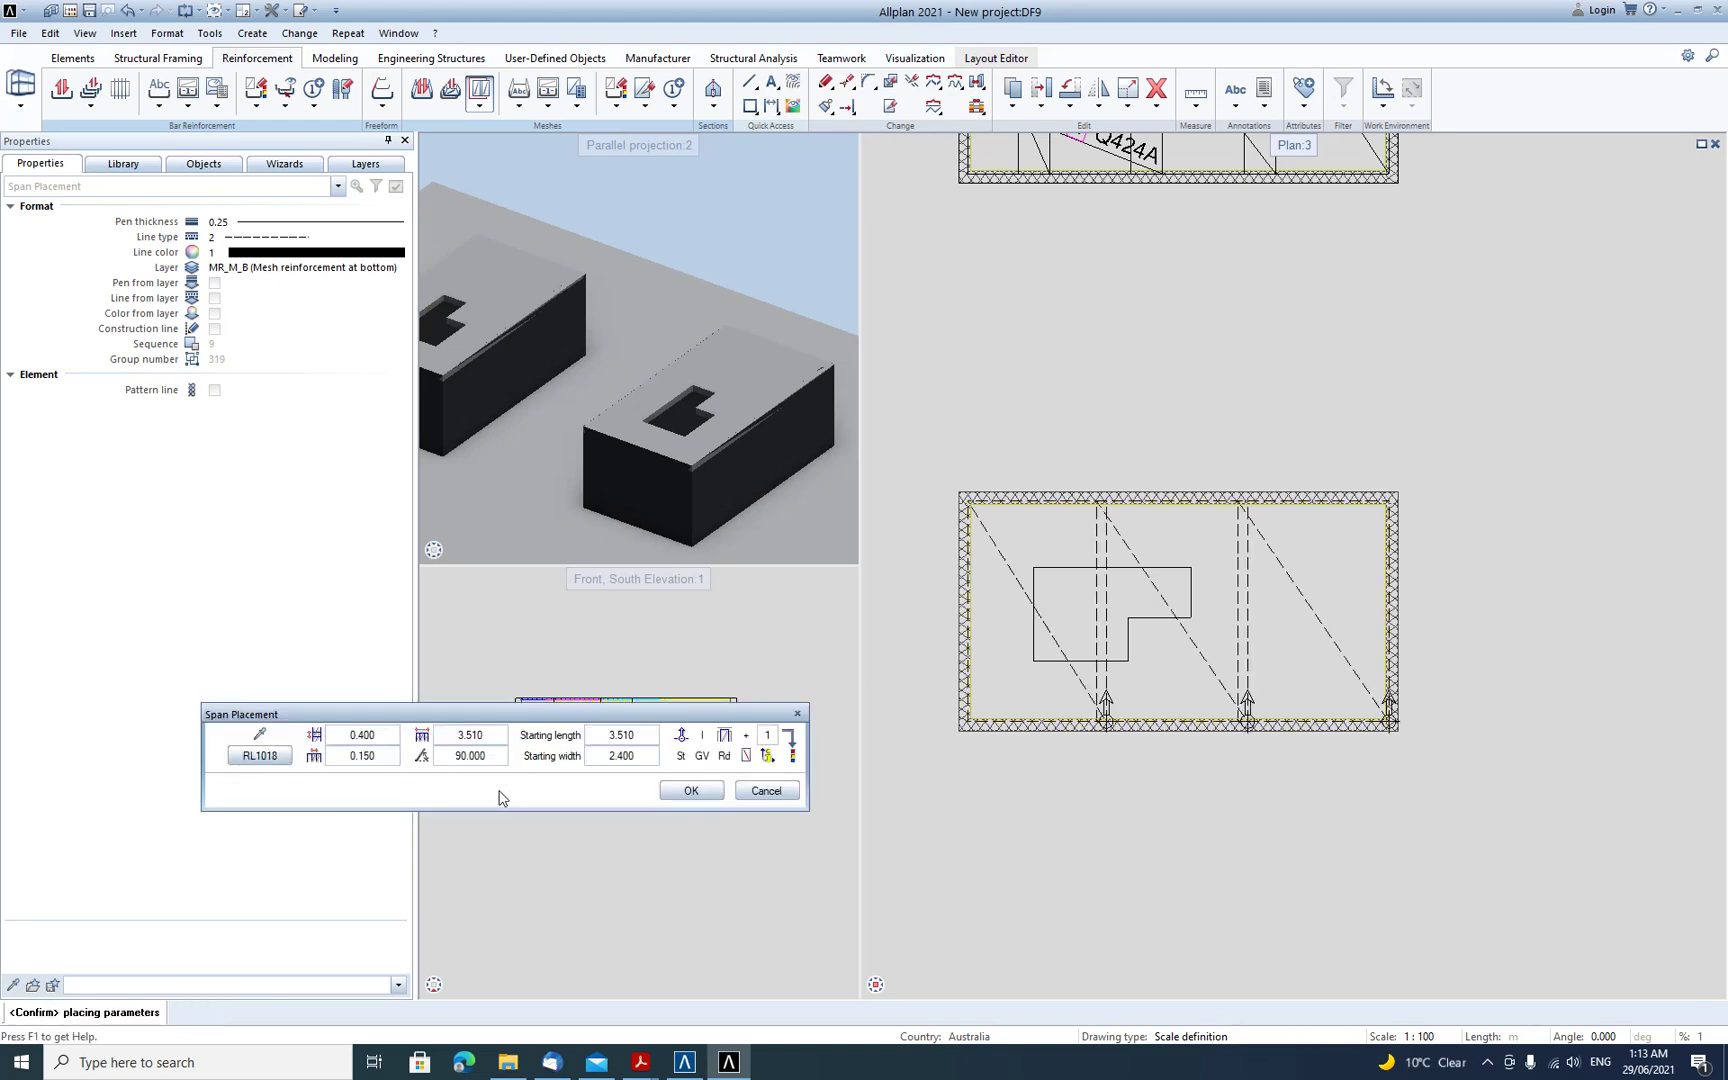
- Select mesh RL1018 with a starting length of 6.000, place it across the slab, and end span placement
left_click(262, 756)
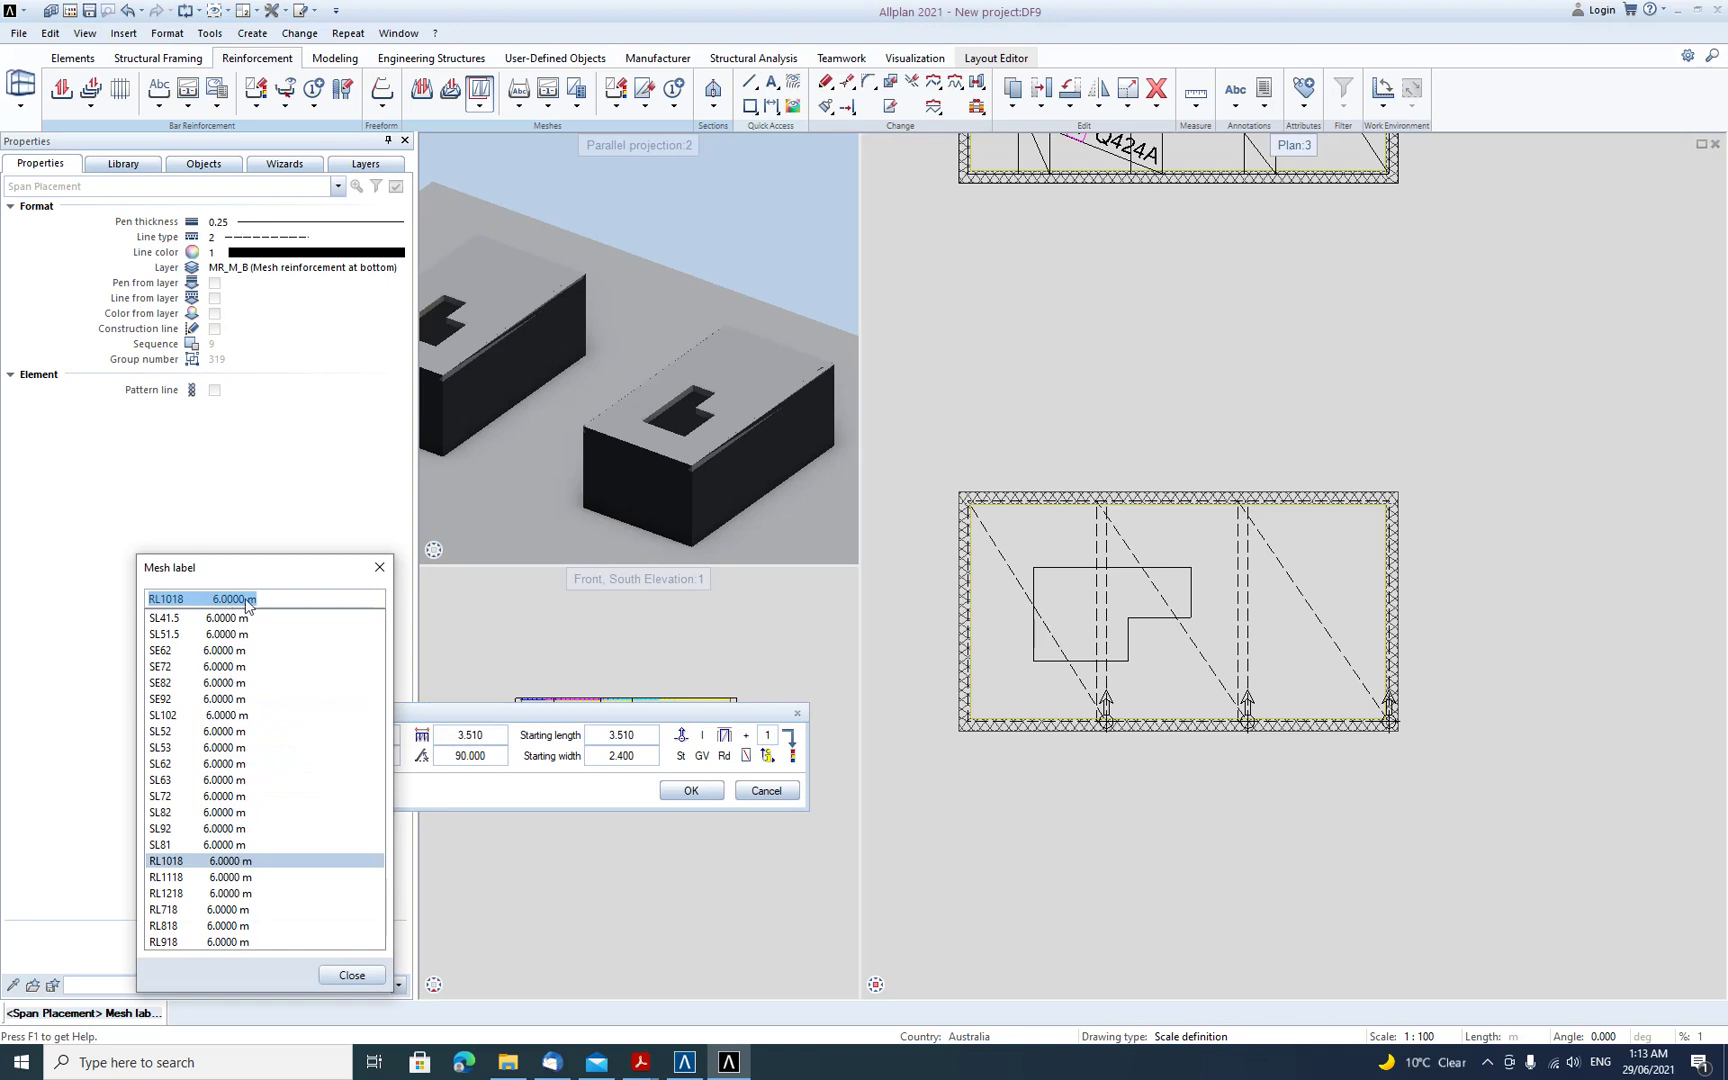
left_click(189, 862)
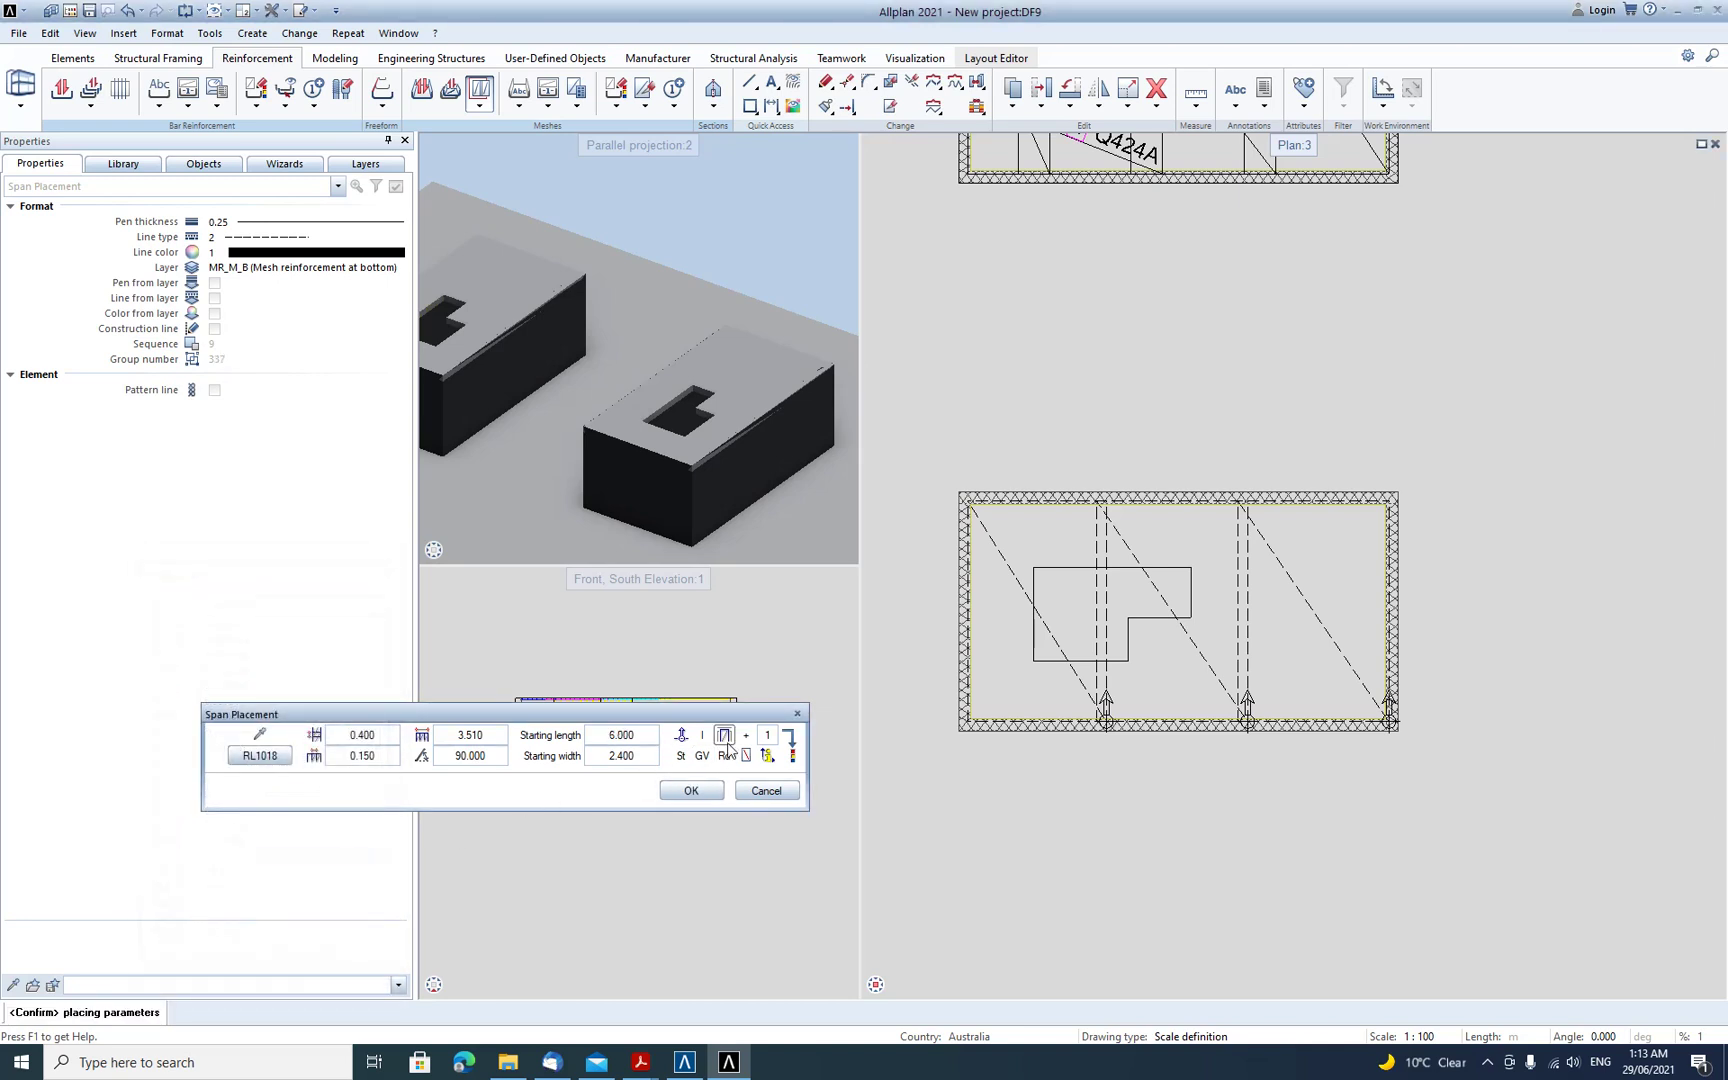
left_click(689, 791)
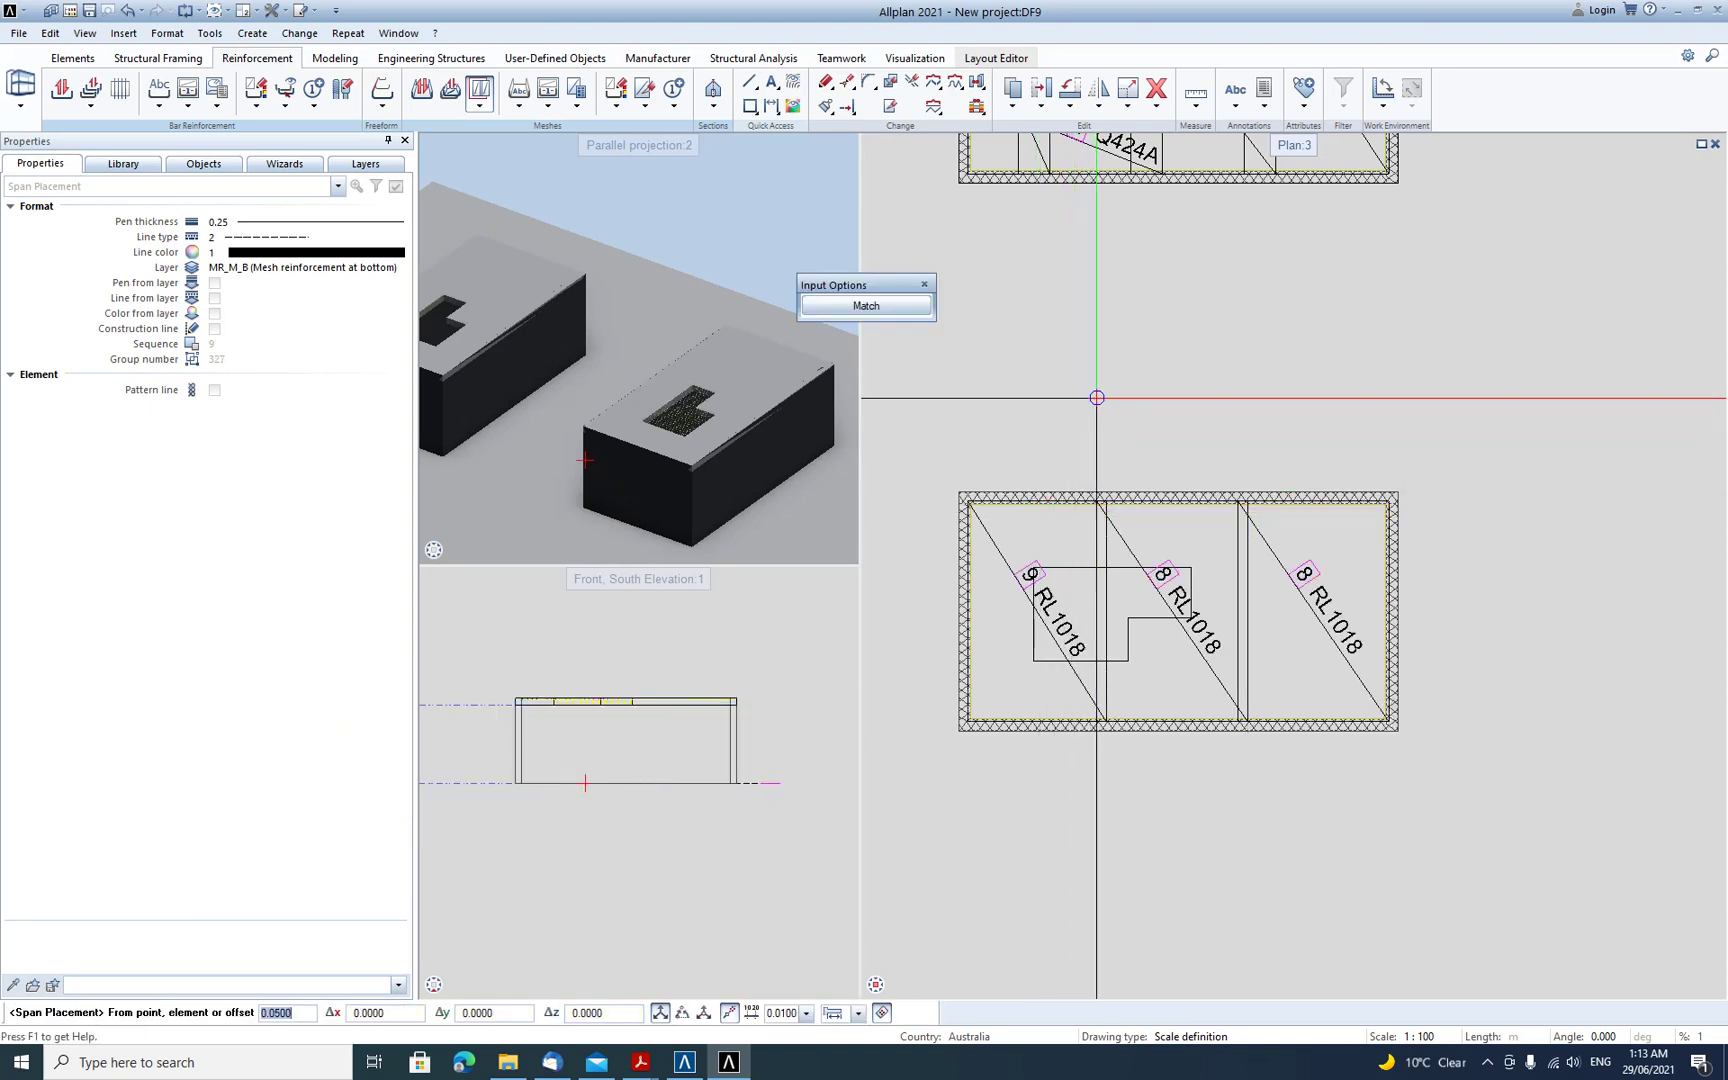
key("Escape")
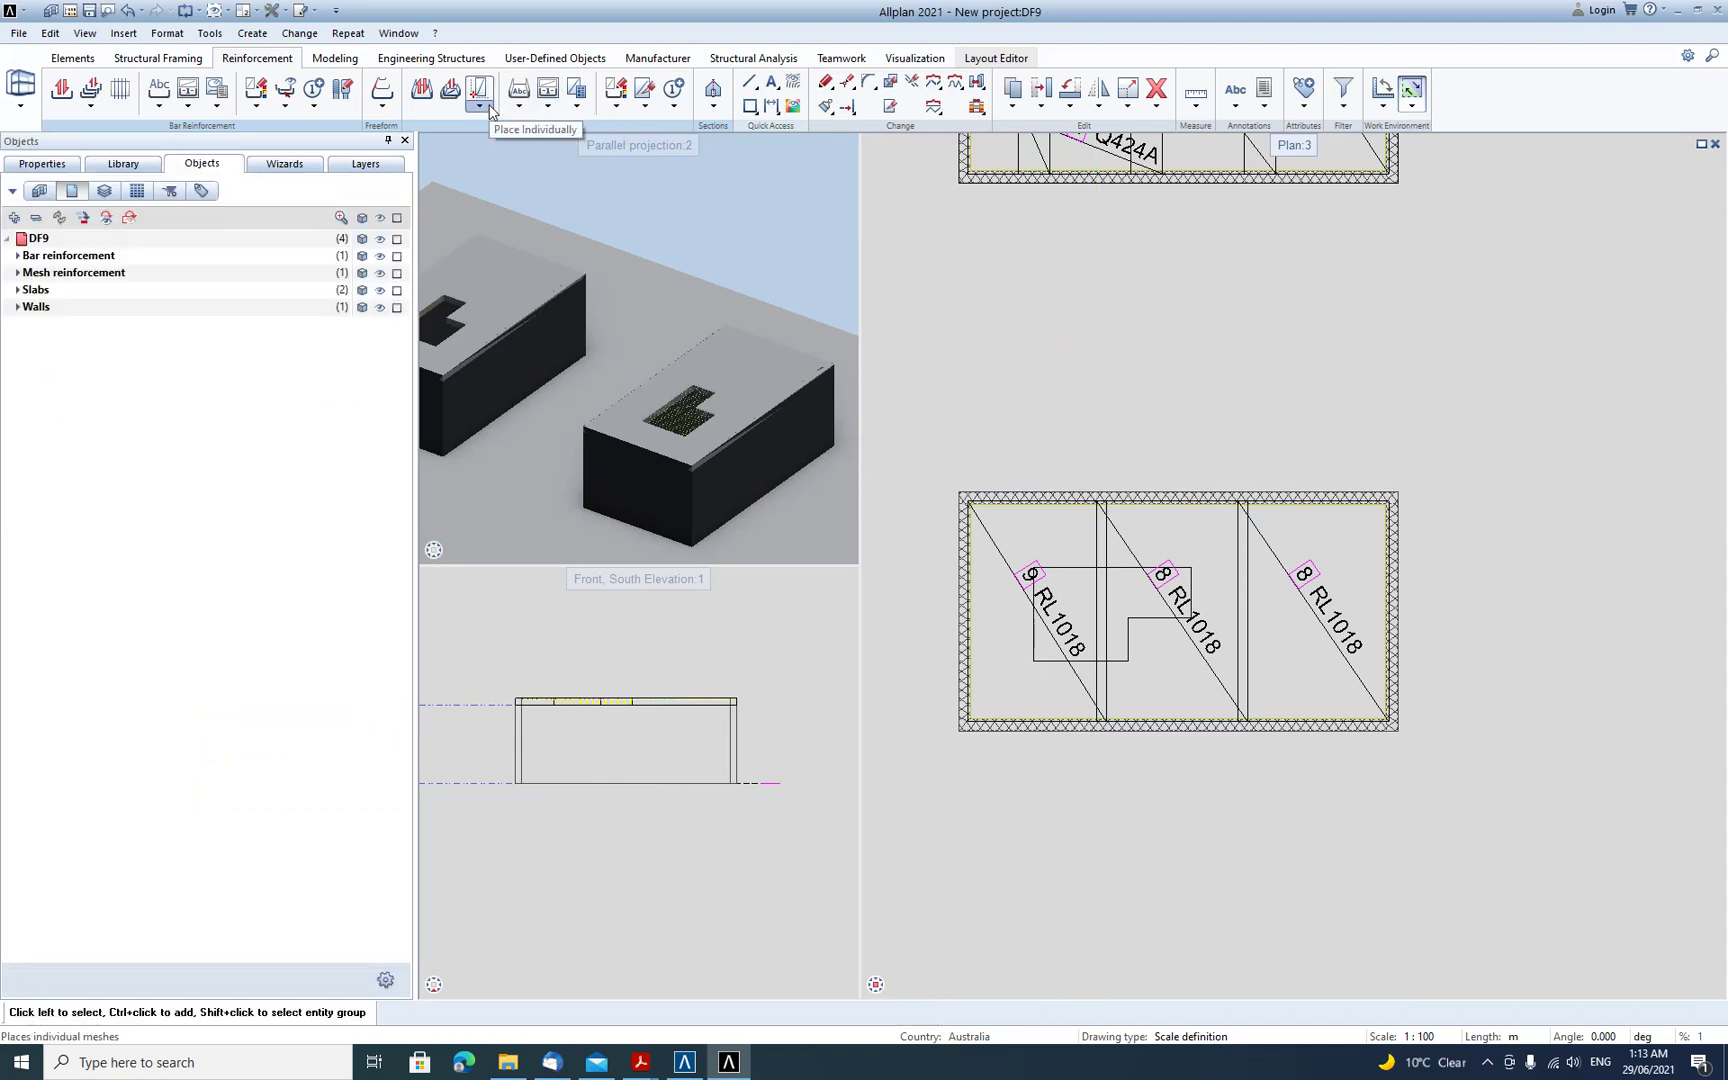
- Cut the RL1018 meshes along all six corners of the L-shaped slab opening in plan, and check the cut in the 3D view
left_click(648, 106)
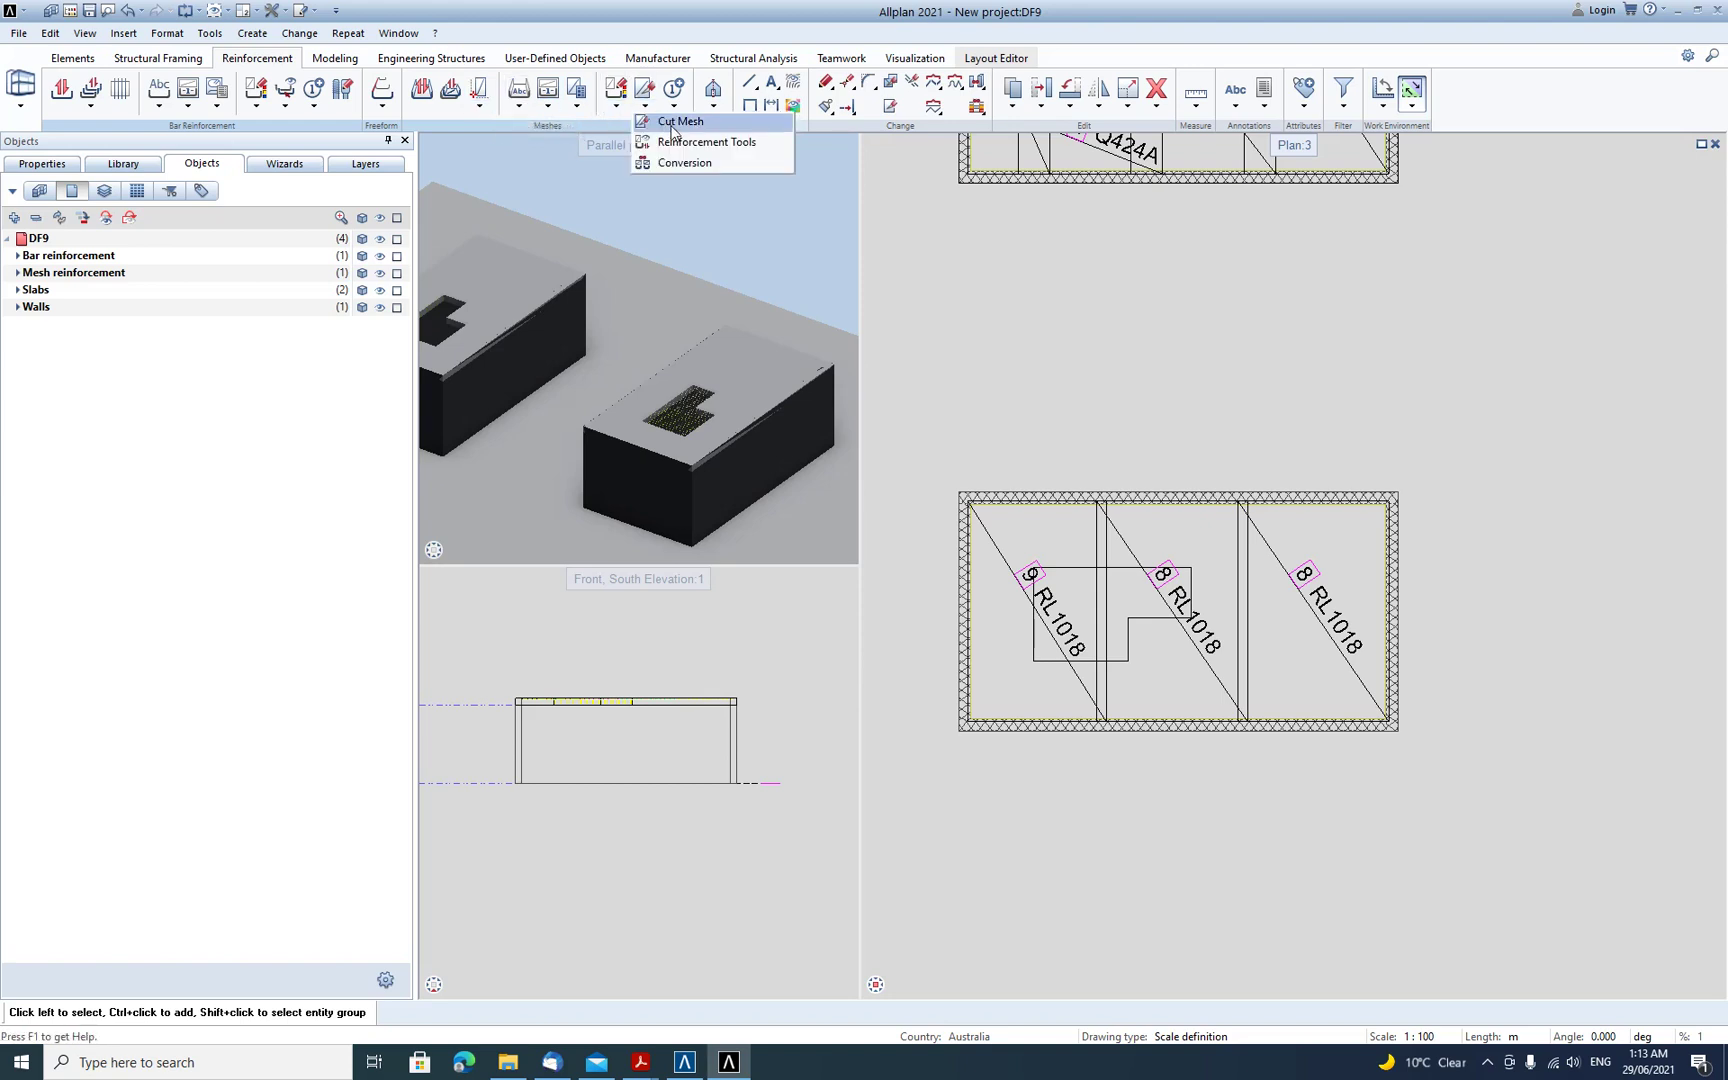
left_click(674, 122)
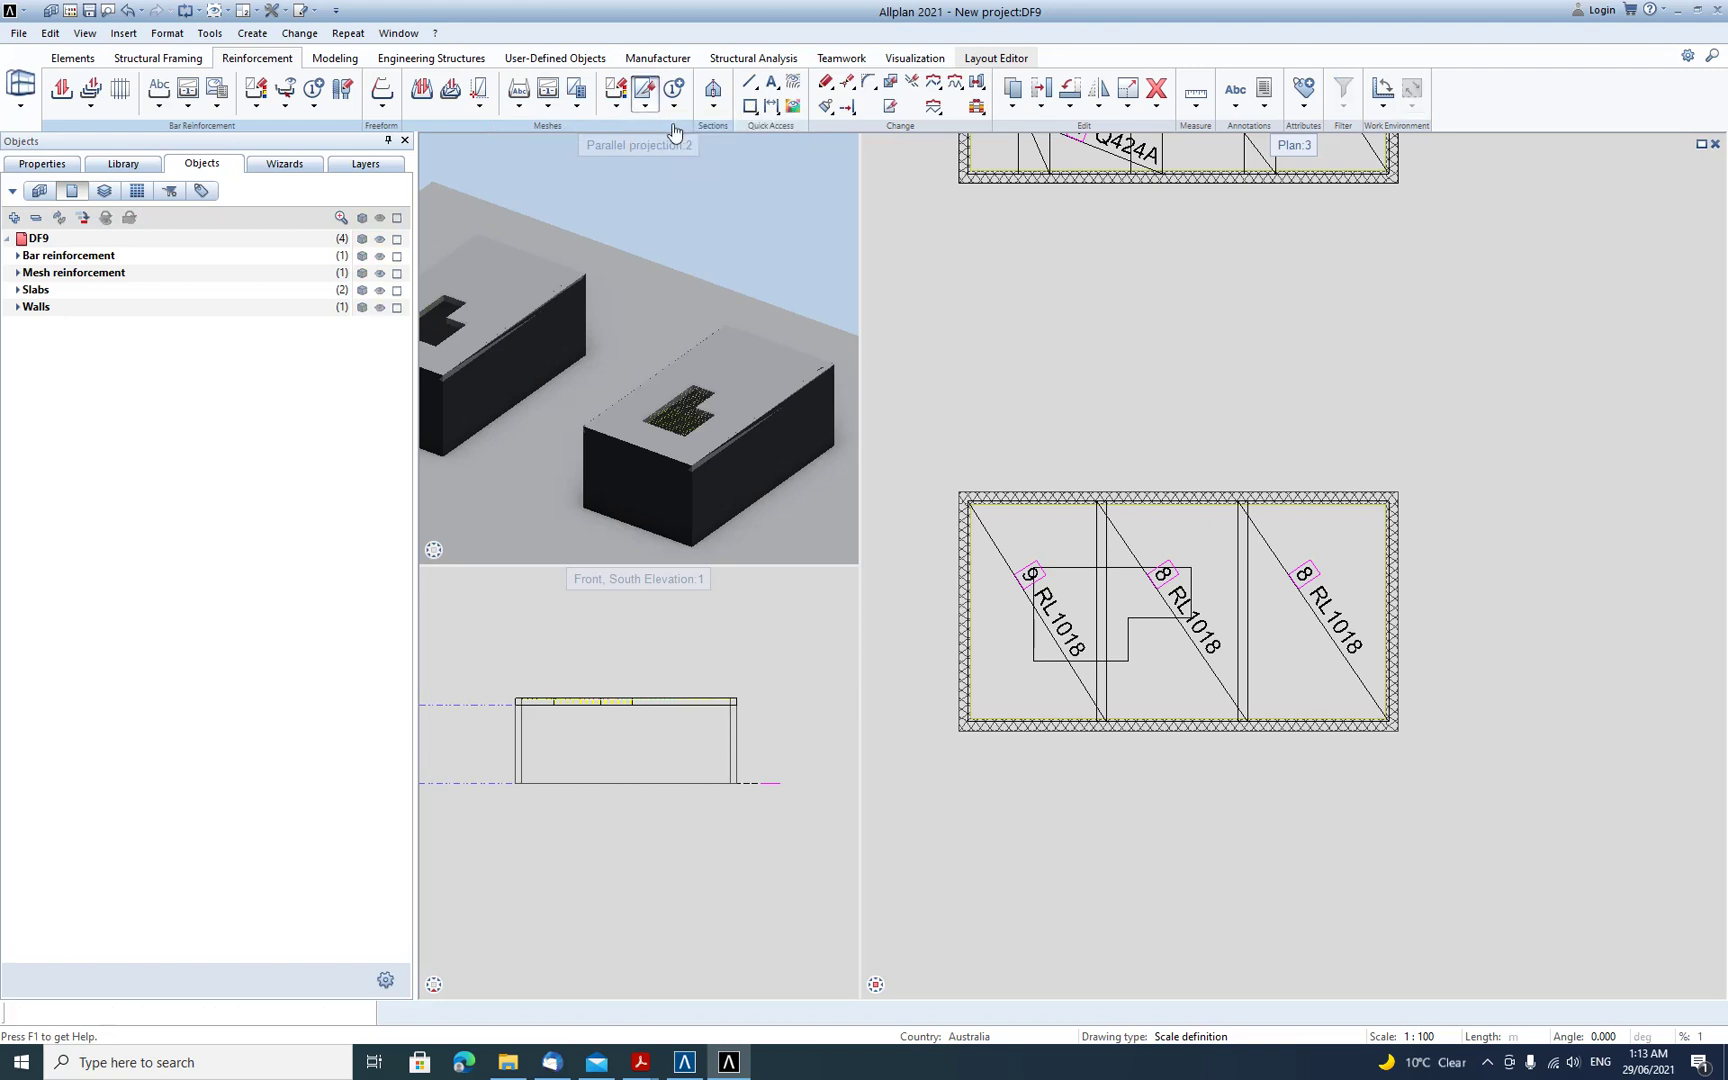
scroll(1012, 540, "up", 5)
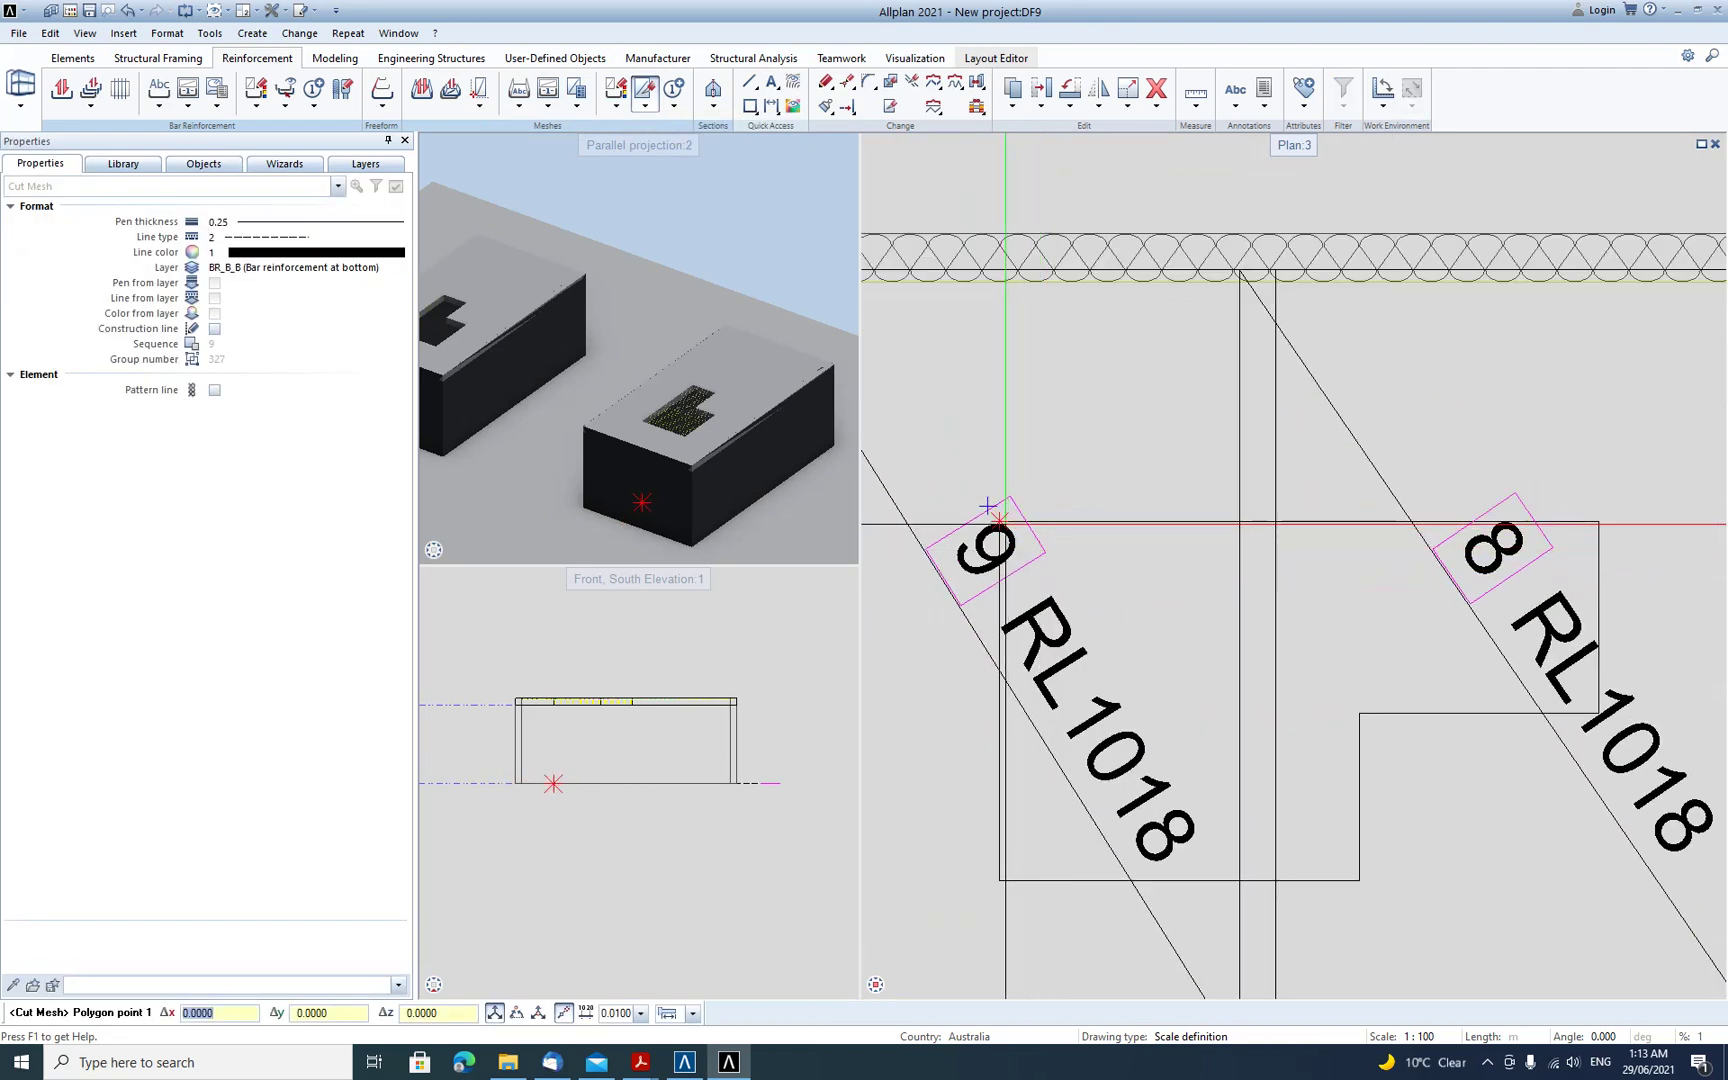
left_click(997, 519)
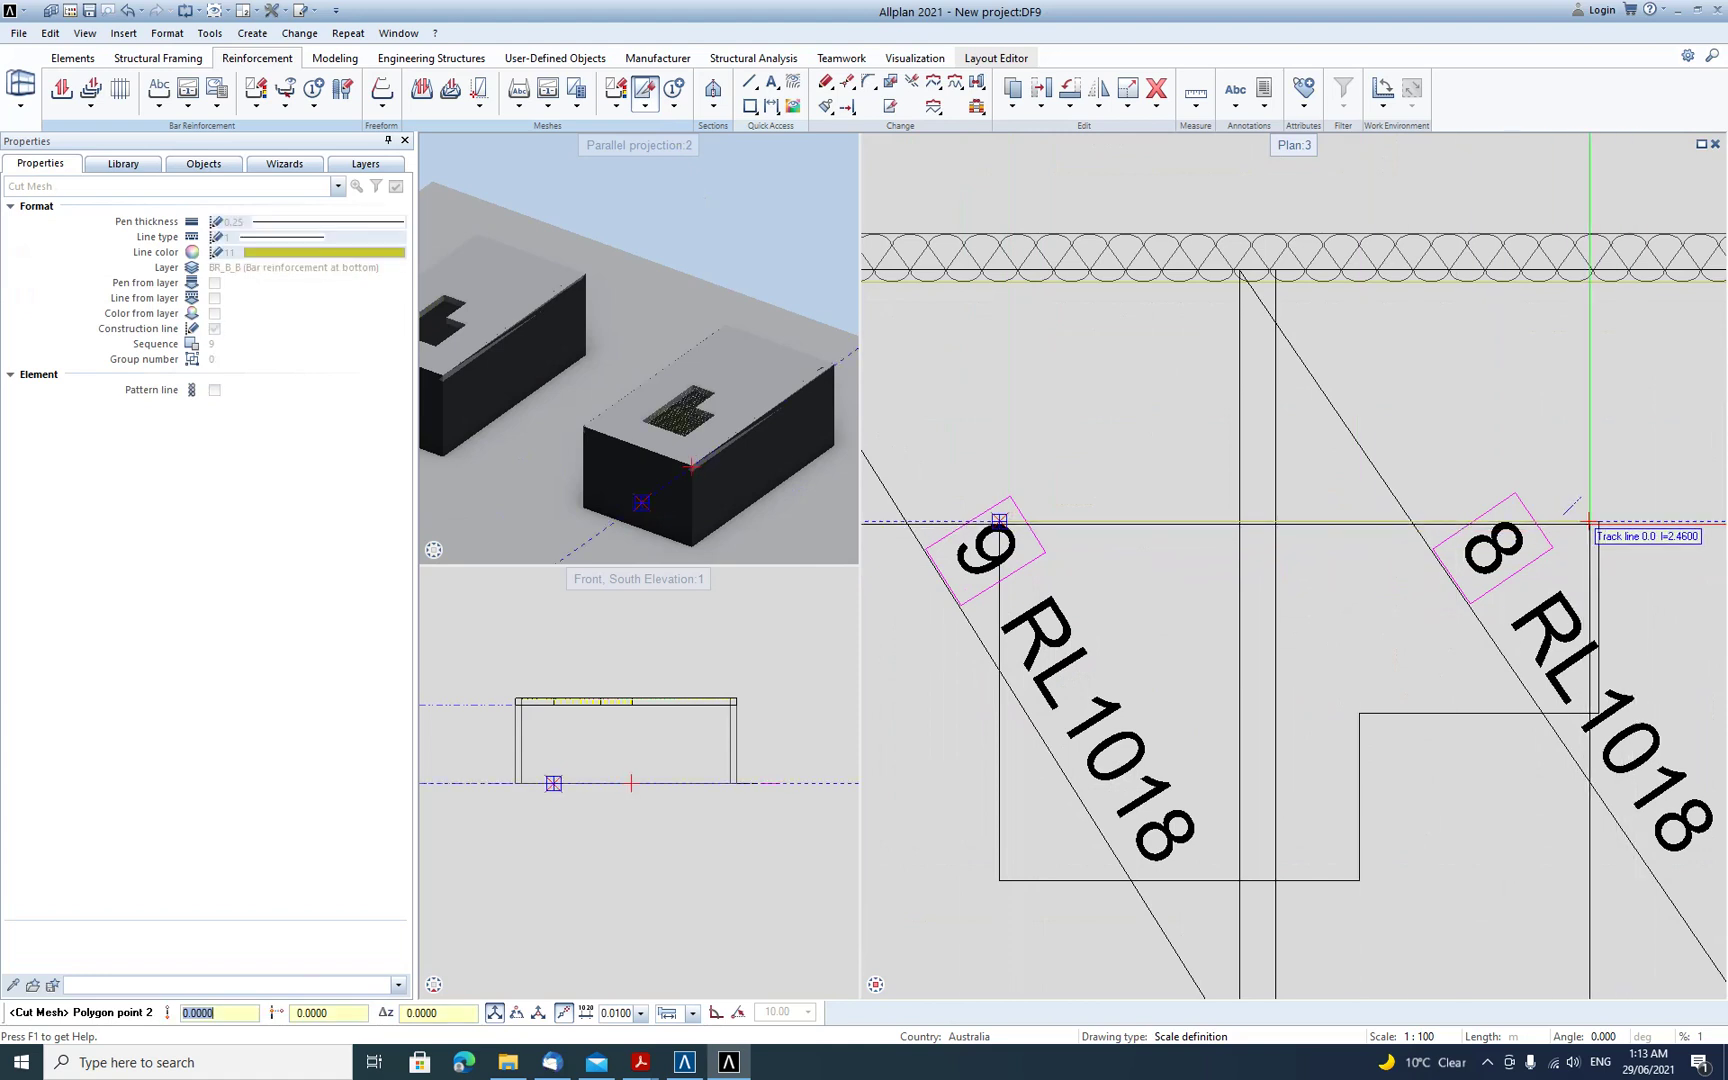
left_click(1598, 521)
left_click(1598, 713)
left_click(1359, 713)
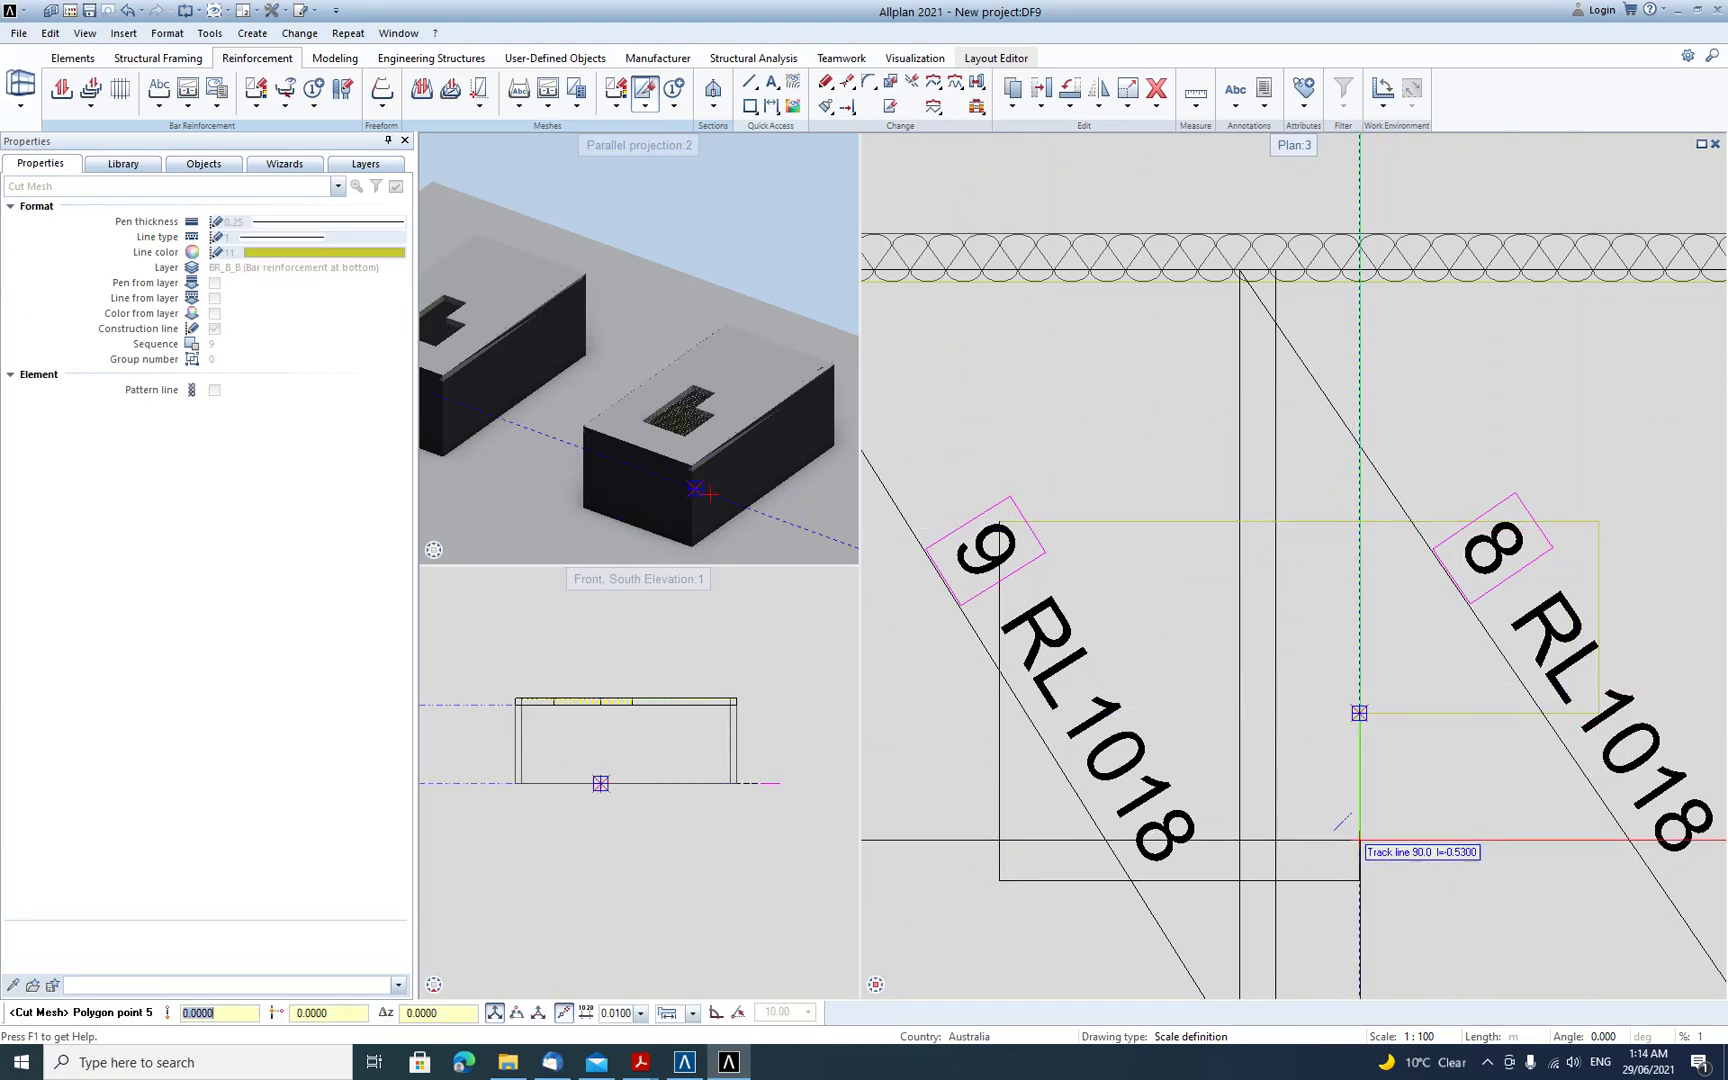
left_click(1359, 880)
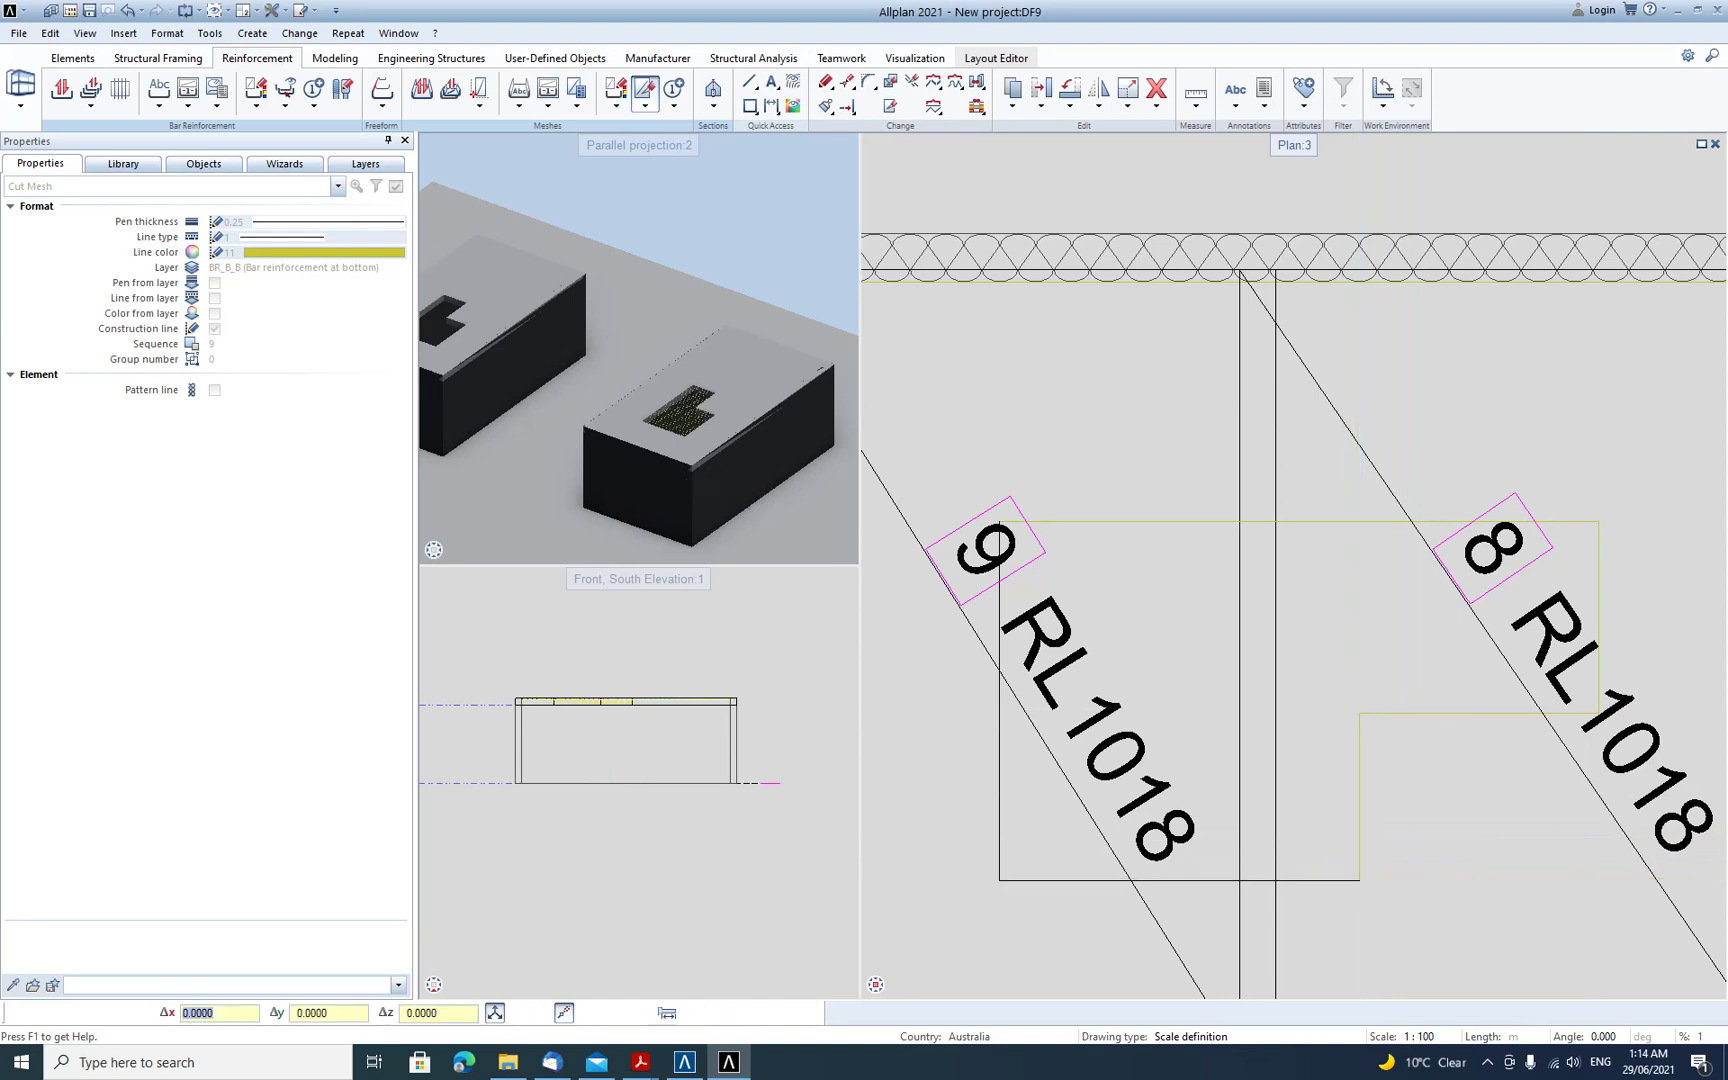
left_click(999, 880)
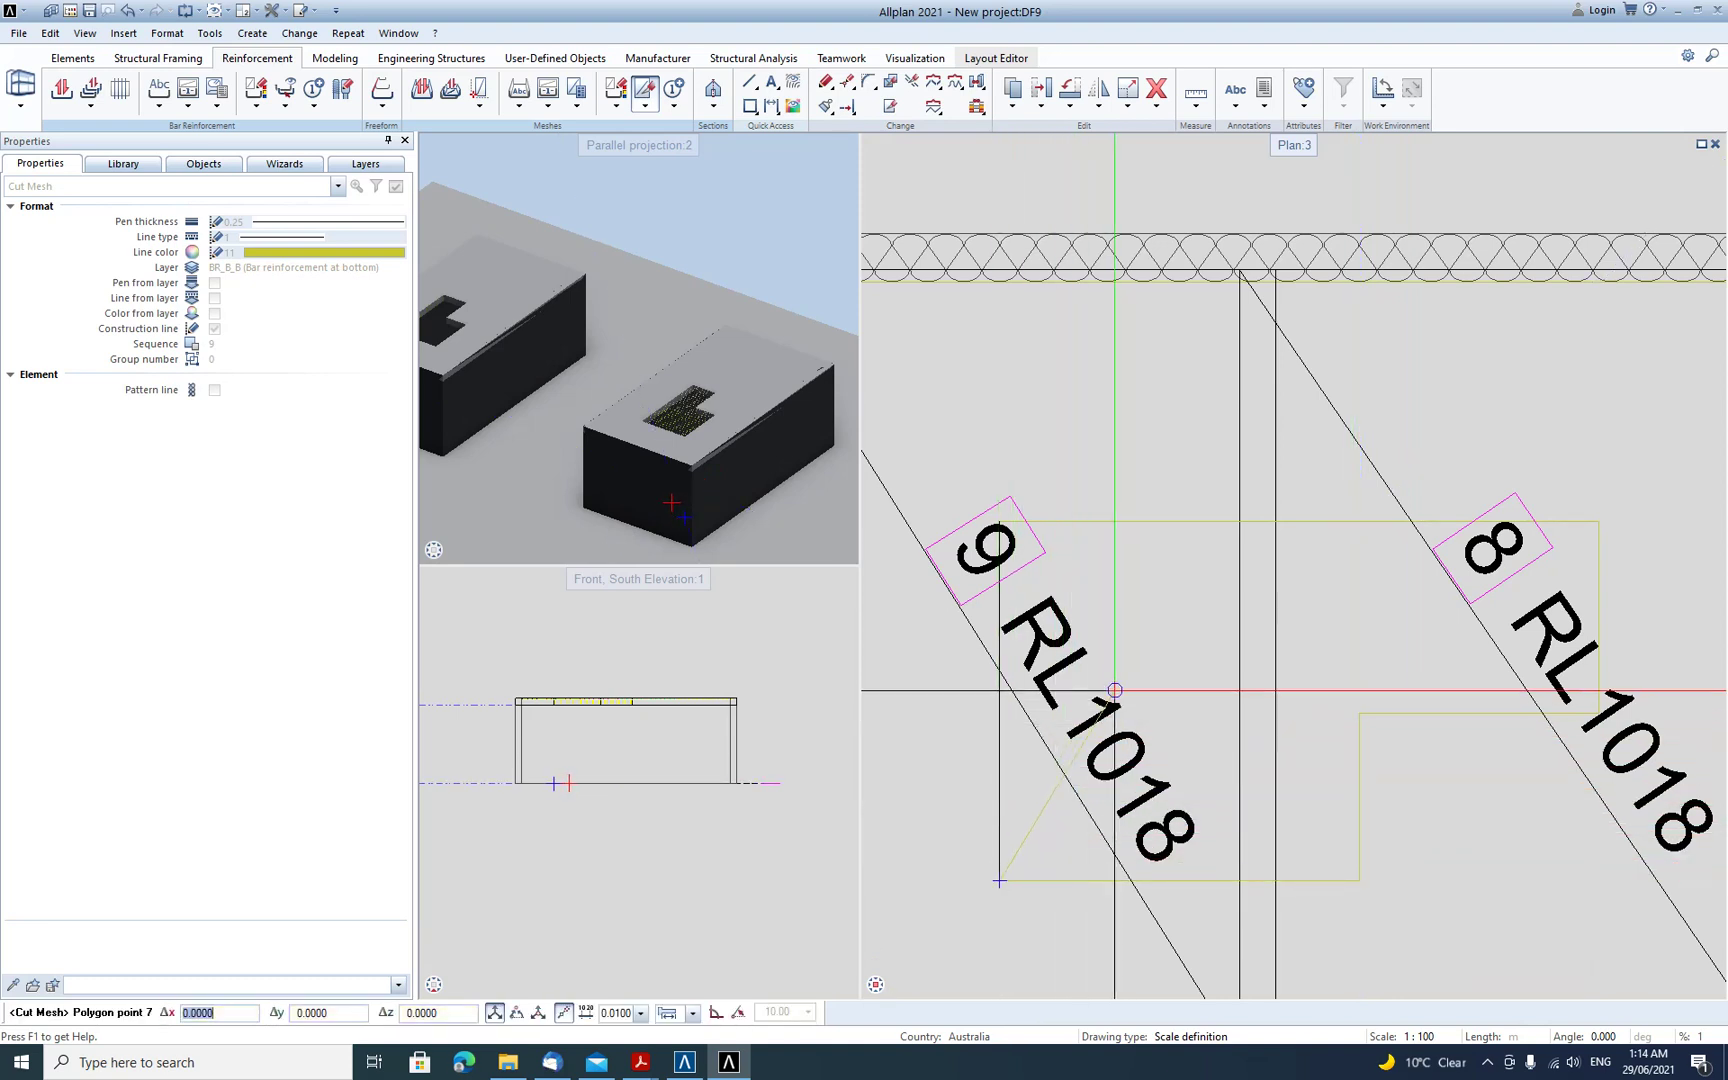
key("Escape")
scroll(1053, 584, "down", 1)
scroll(1050, 588, "down", 2)
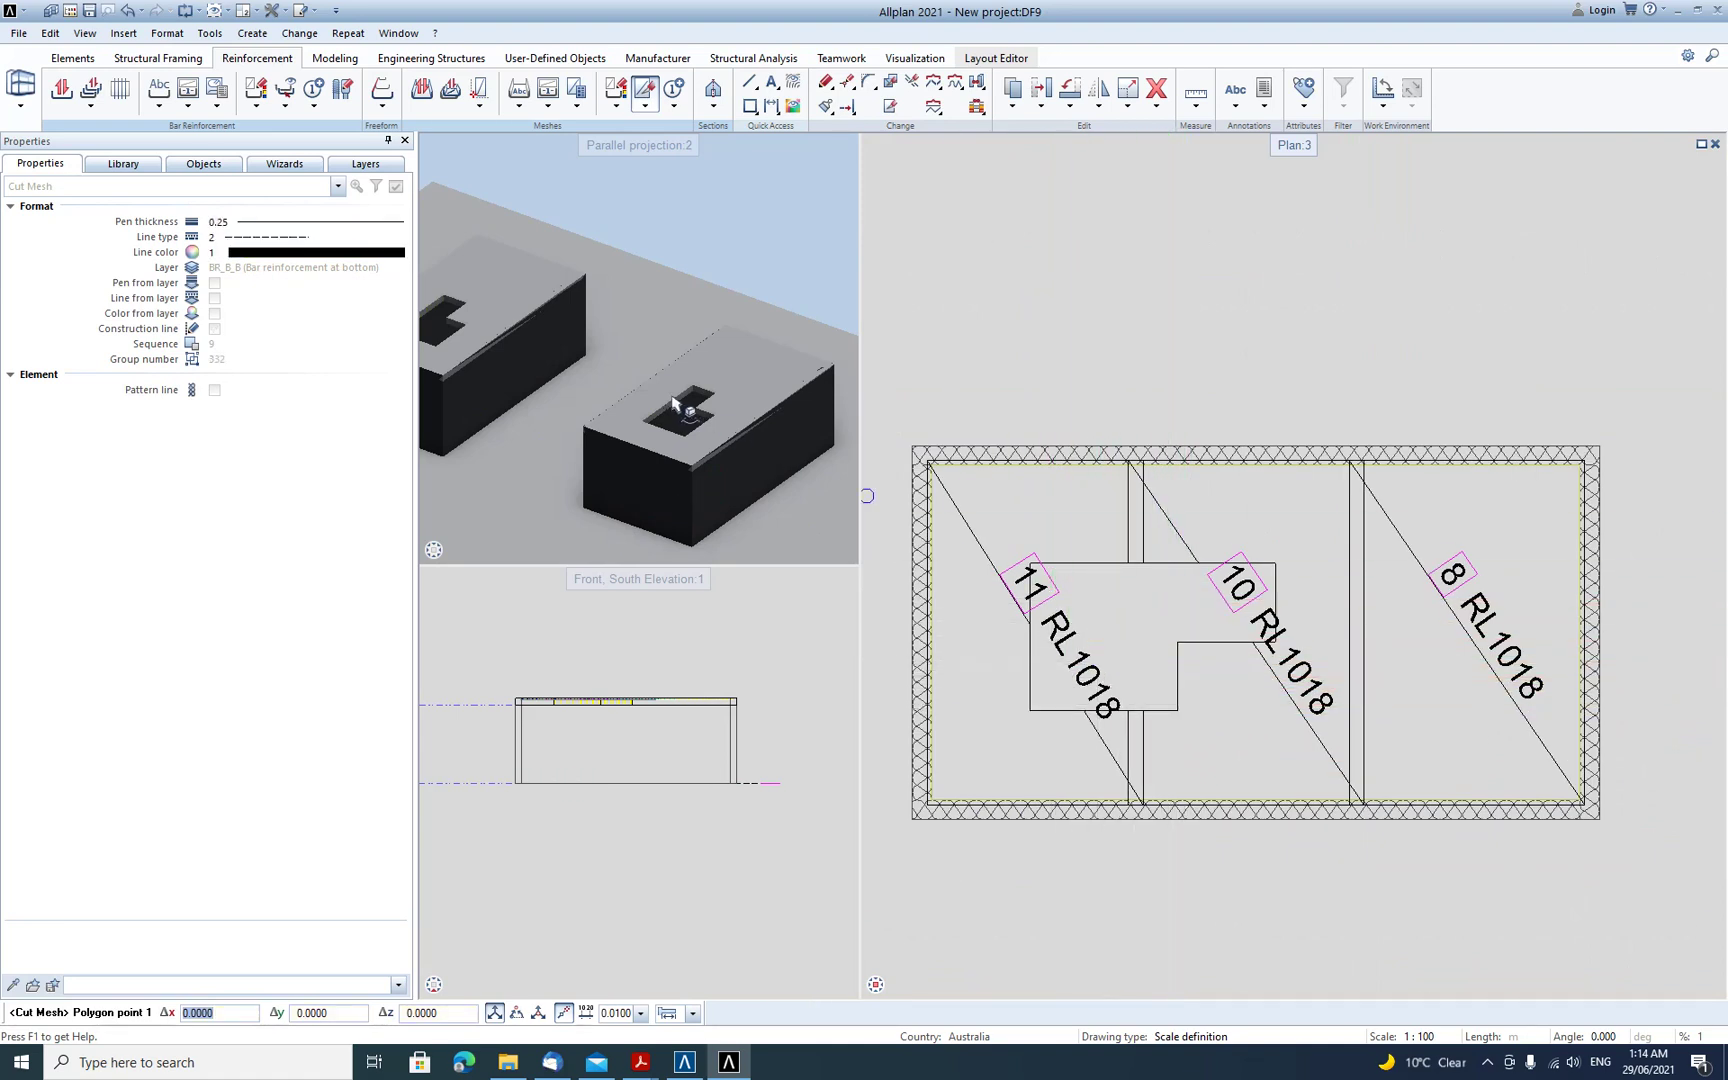
scroll(690, 415, "up", 3)
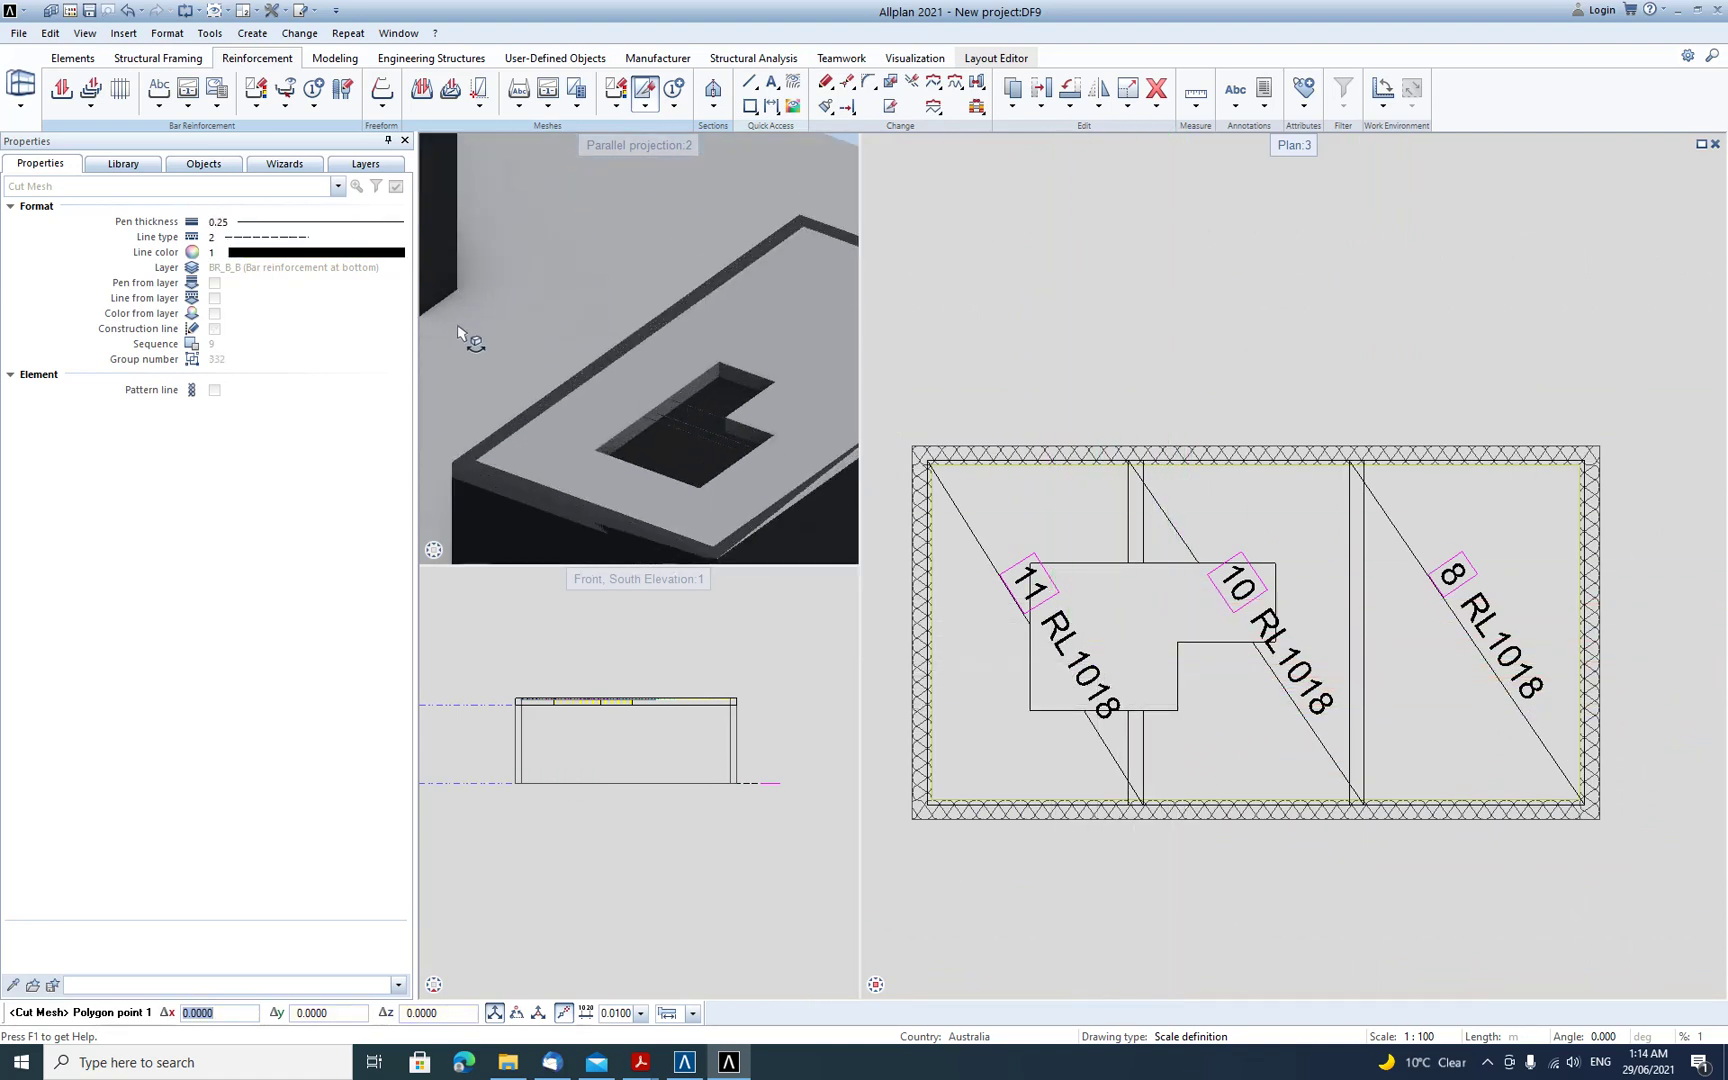
- Start edge reinforcement along the upper edge of the slab opening in the lower plan, keeping 2.500, 0.200 and 0.030
scroll(1202, 648, "down", 2)
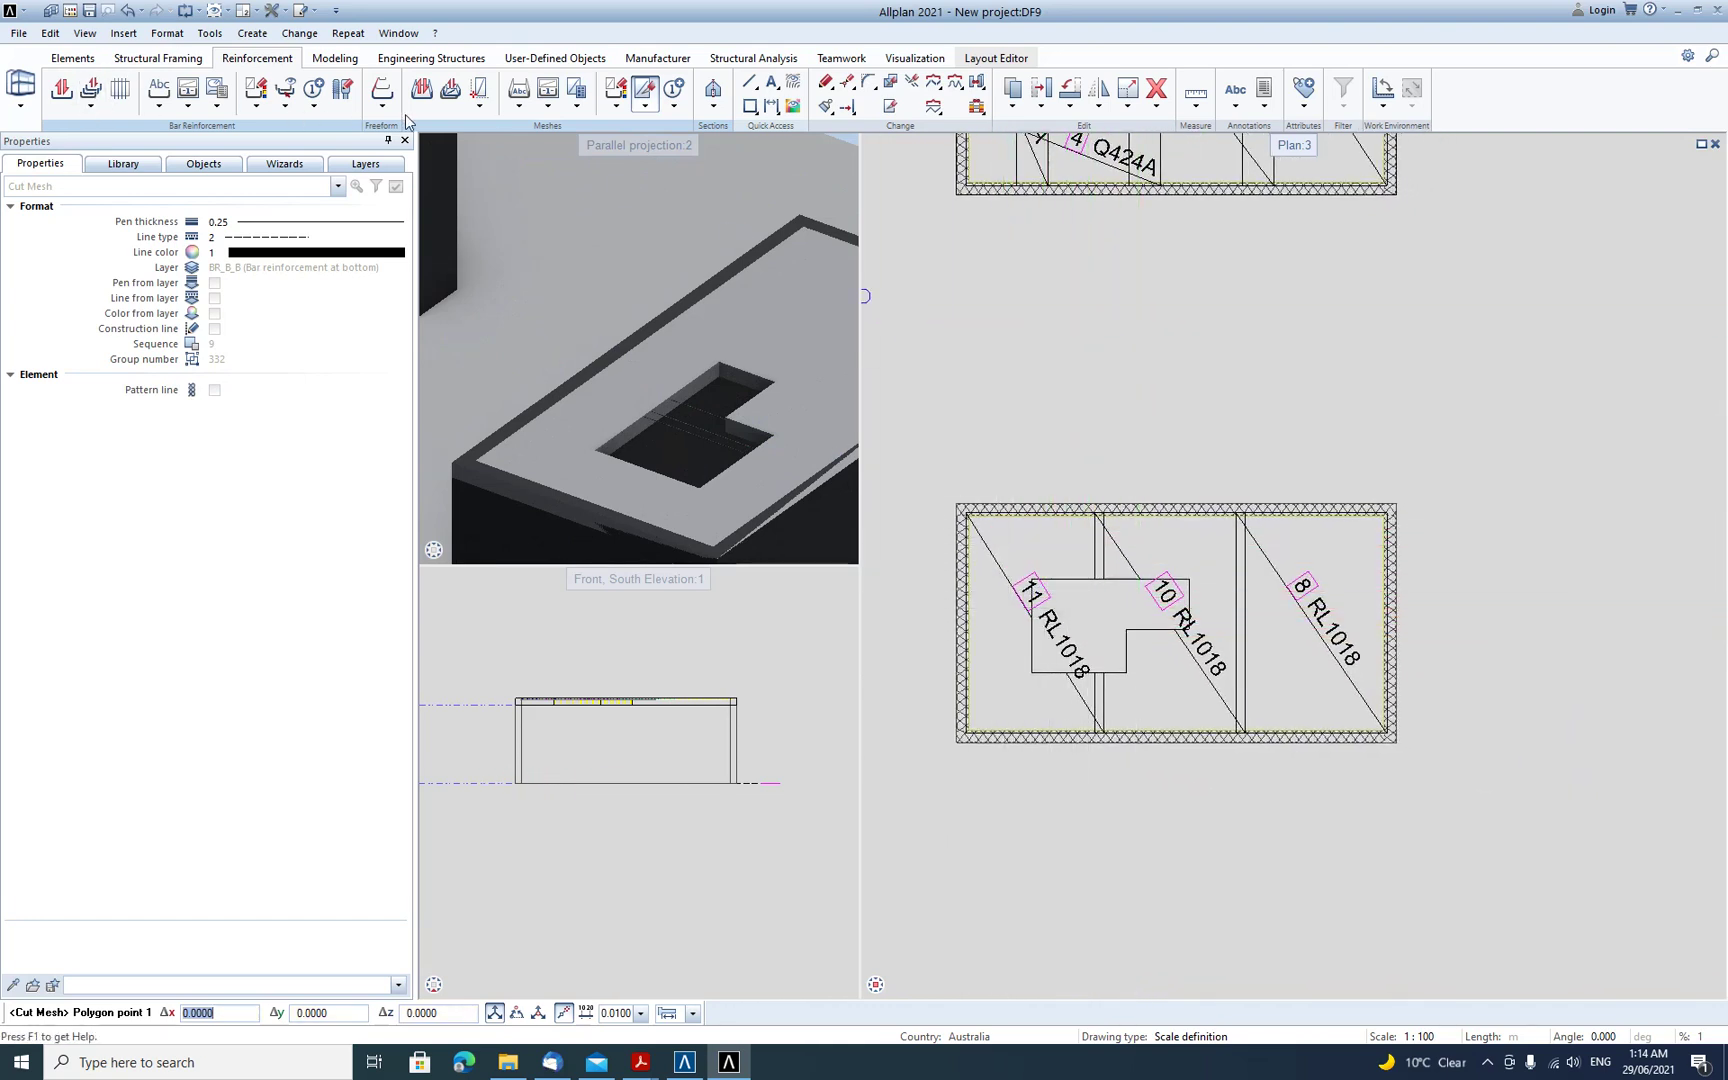
left_click(119, 92)
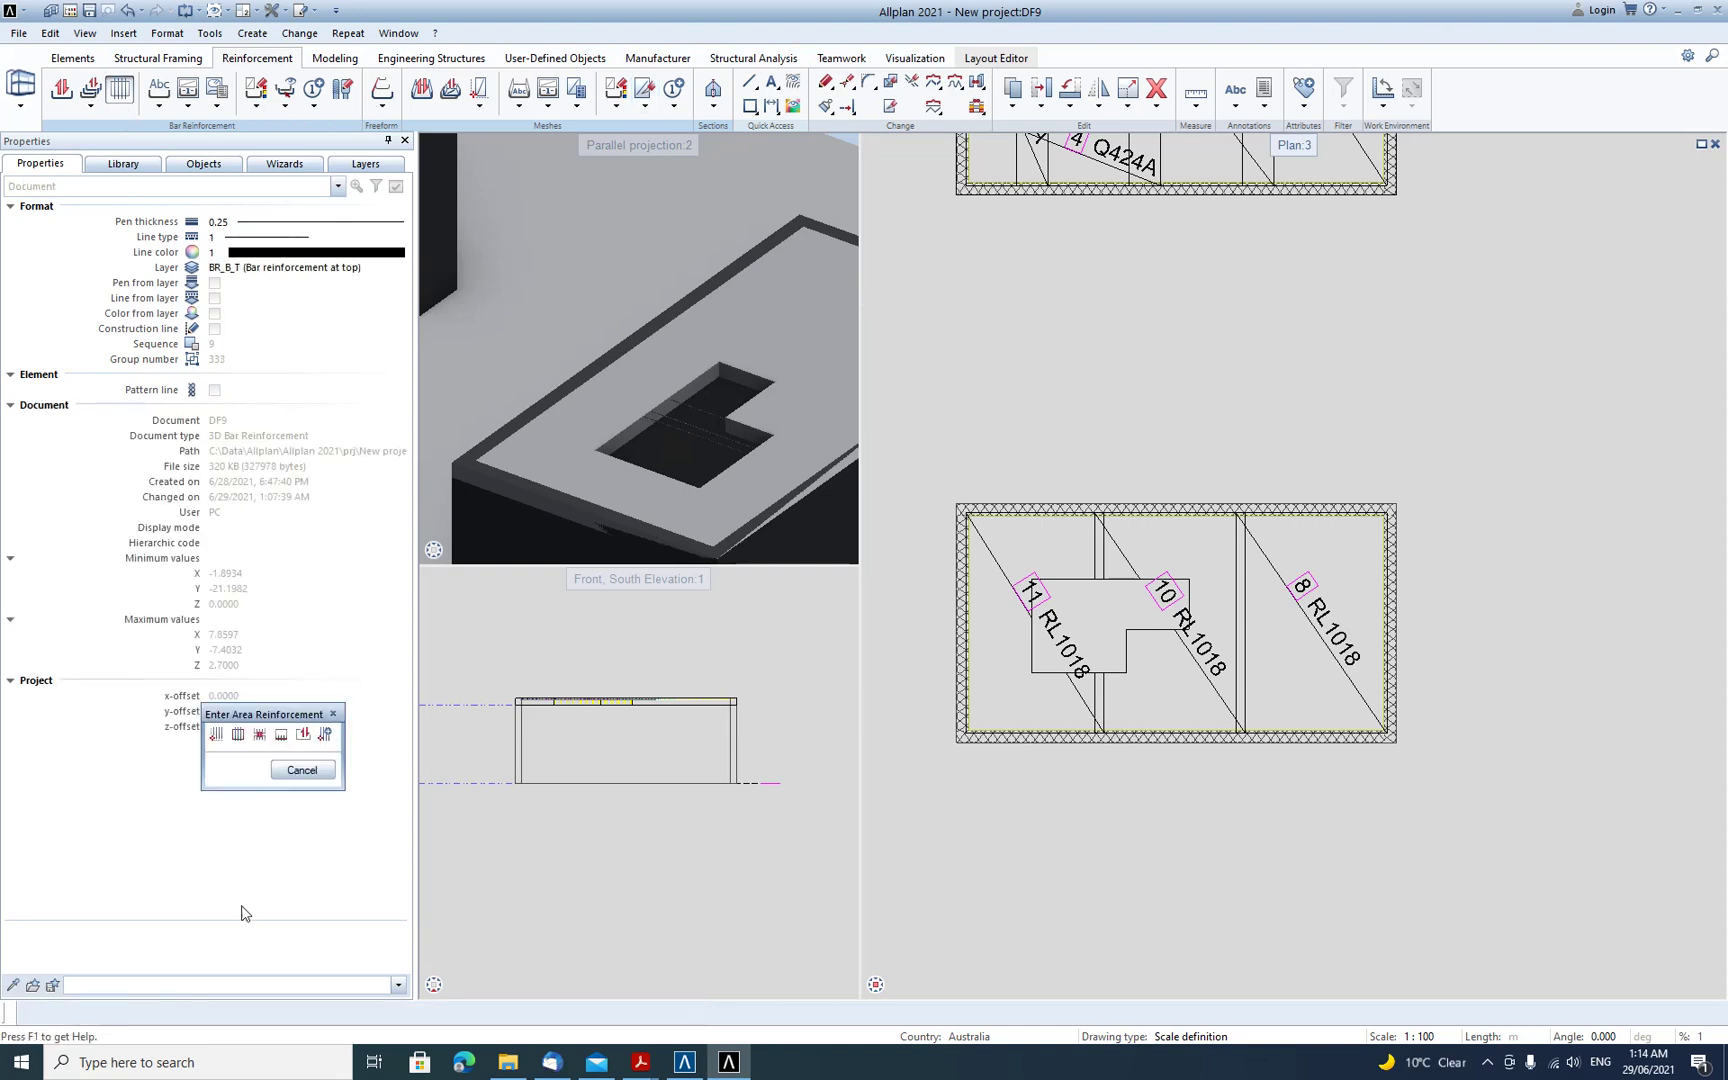
left_click(327, 734)
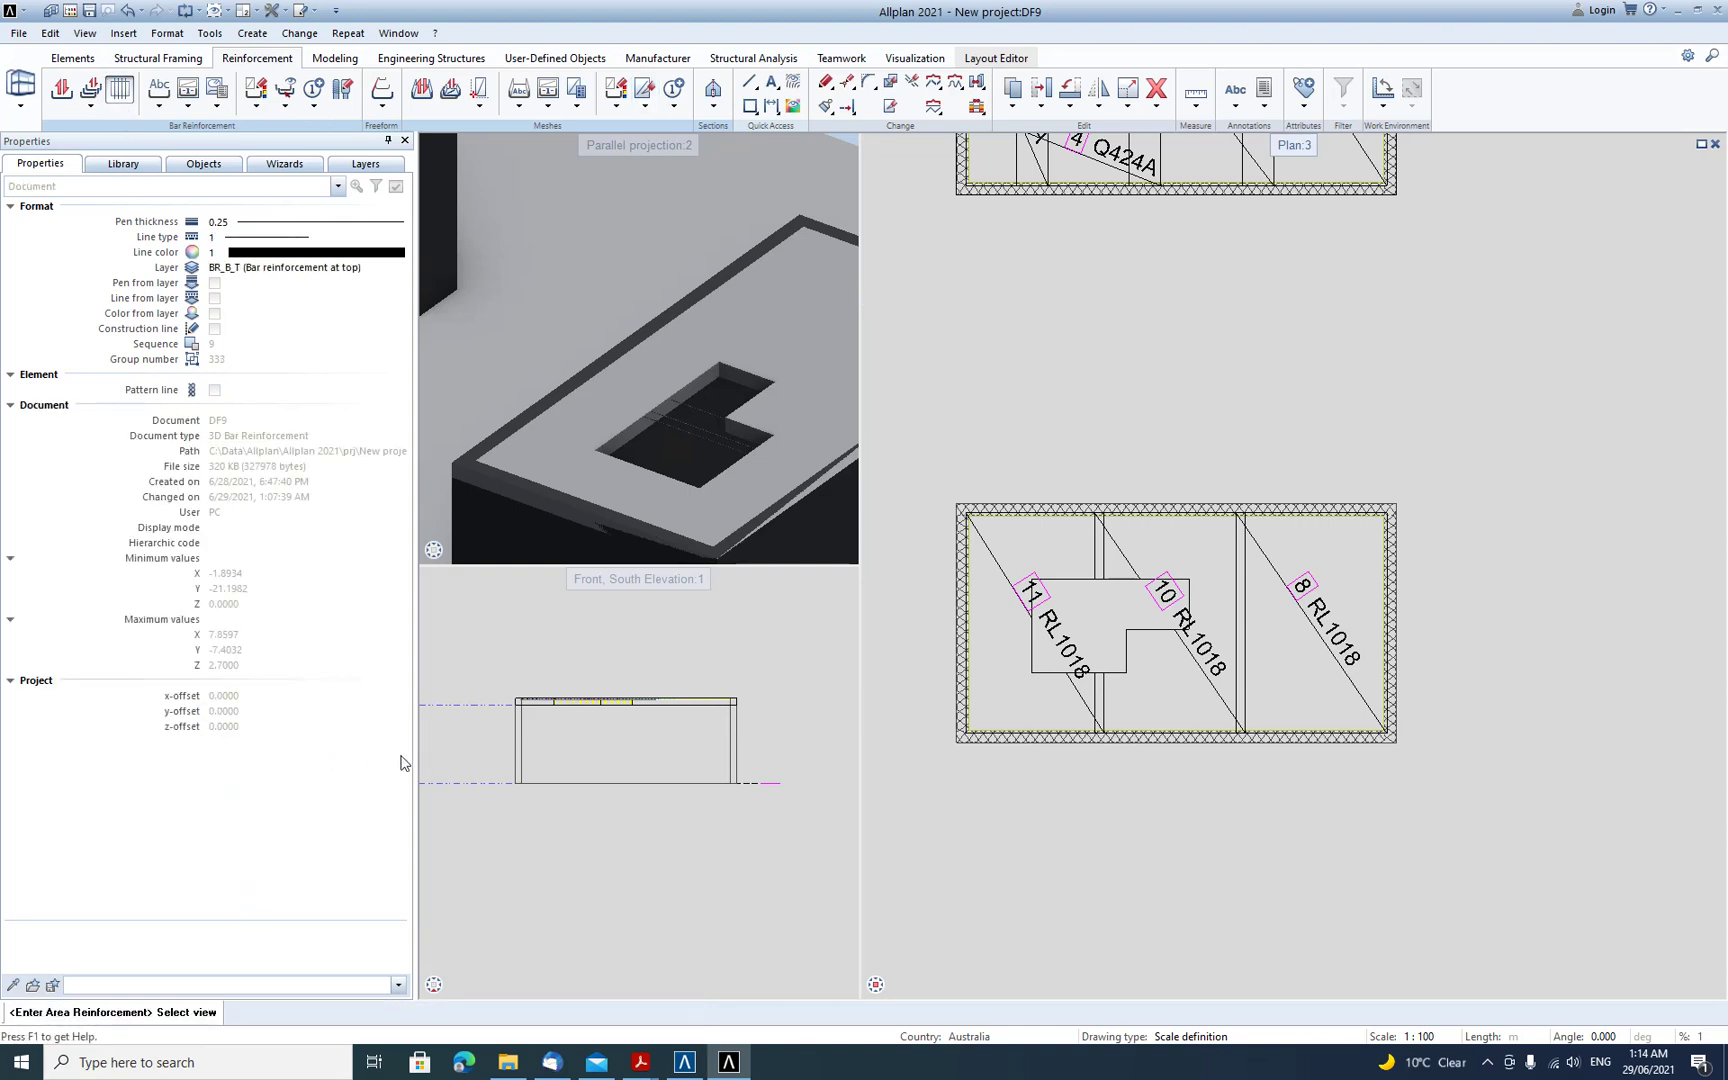
scroll(1025, 600, "up", 5)
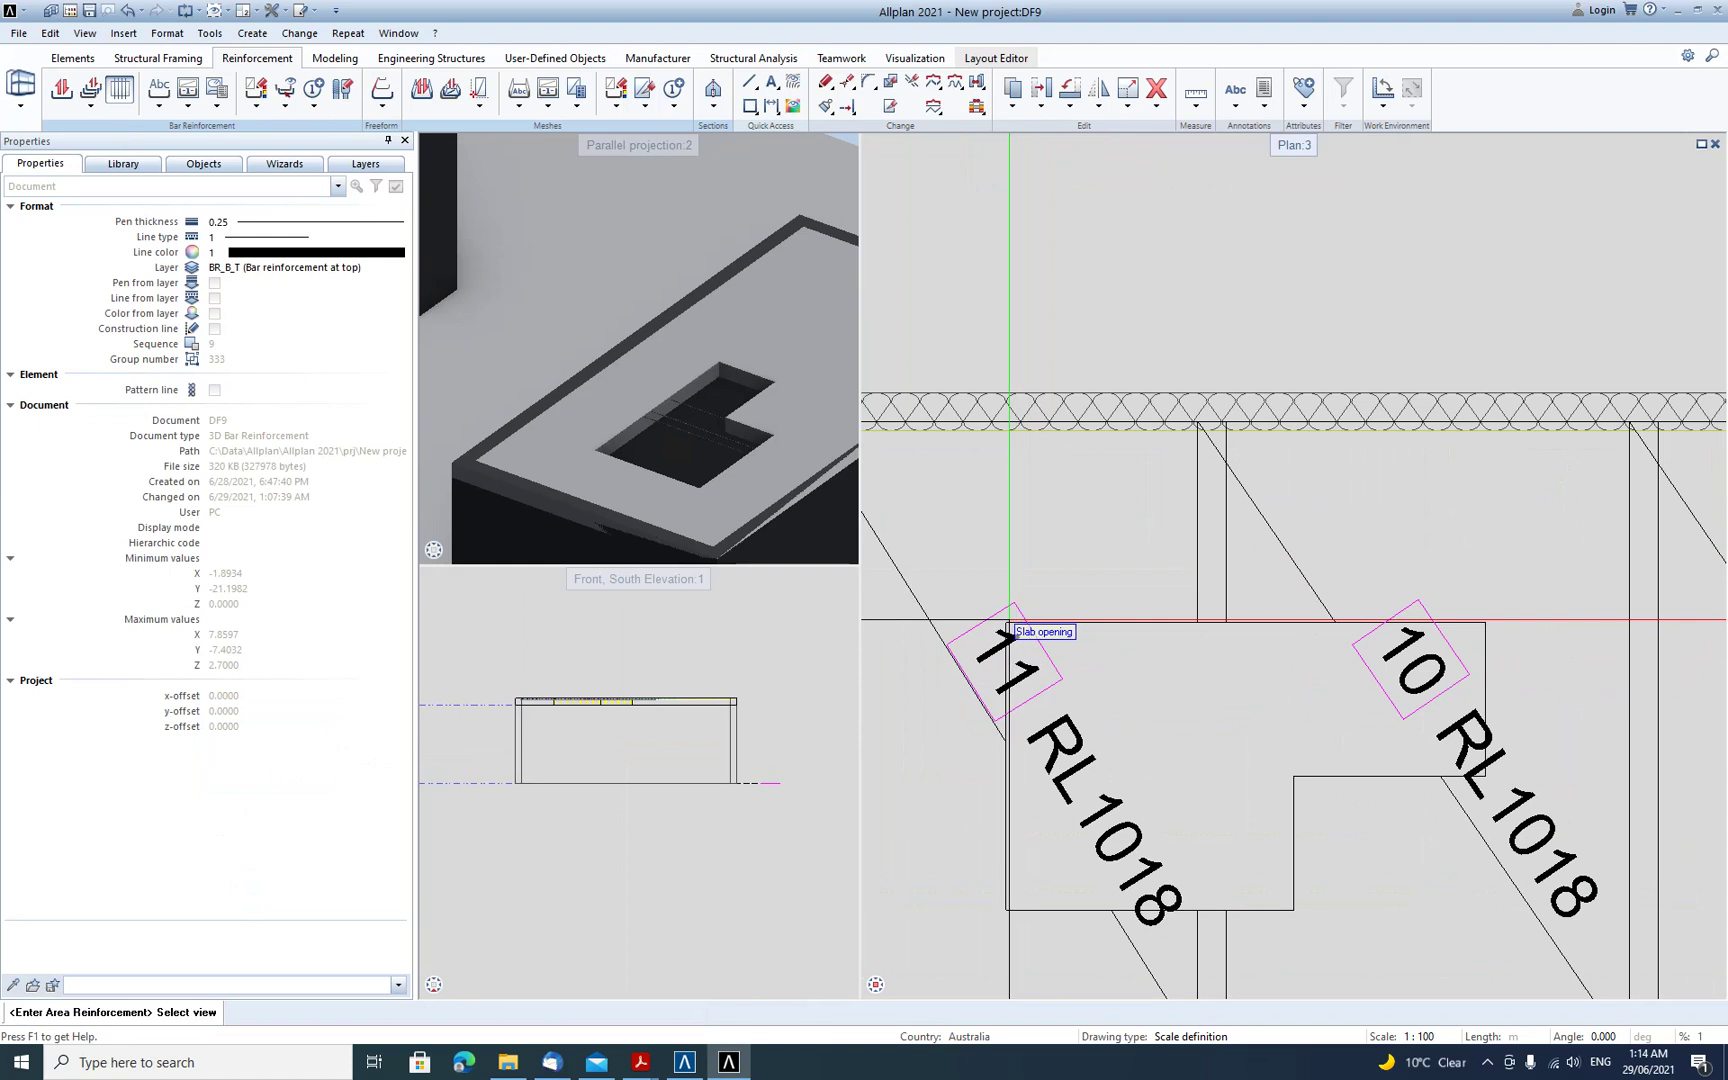
left_click(1228, 696)
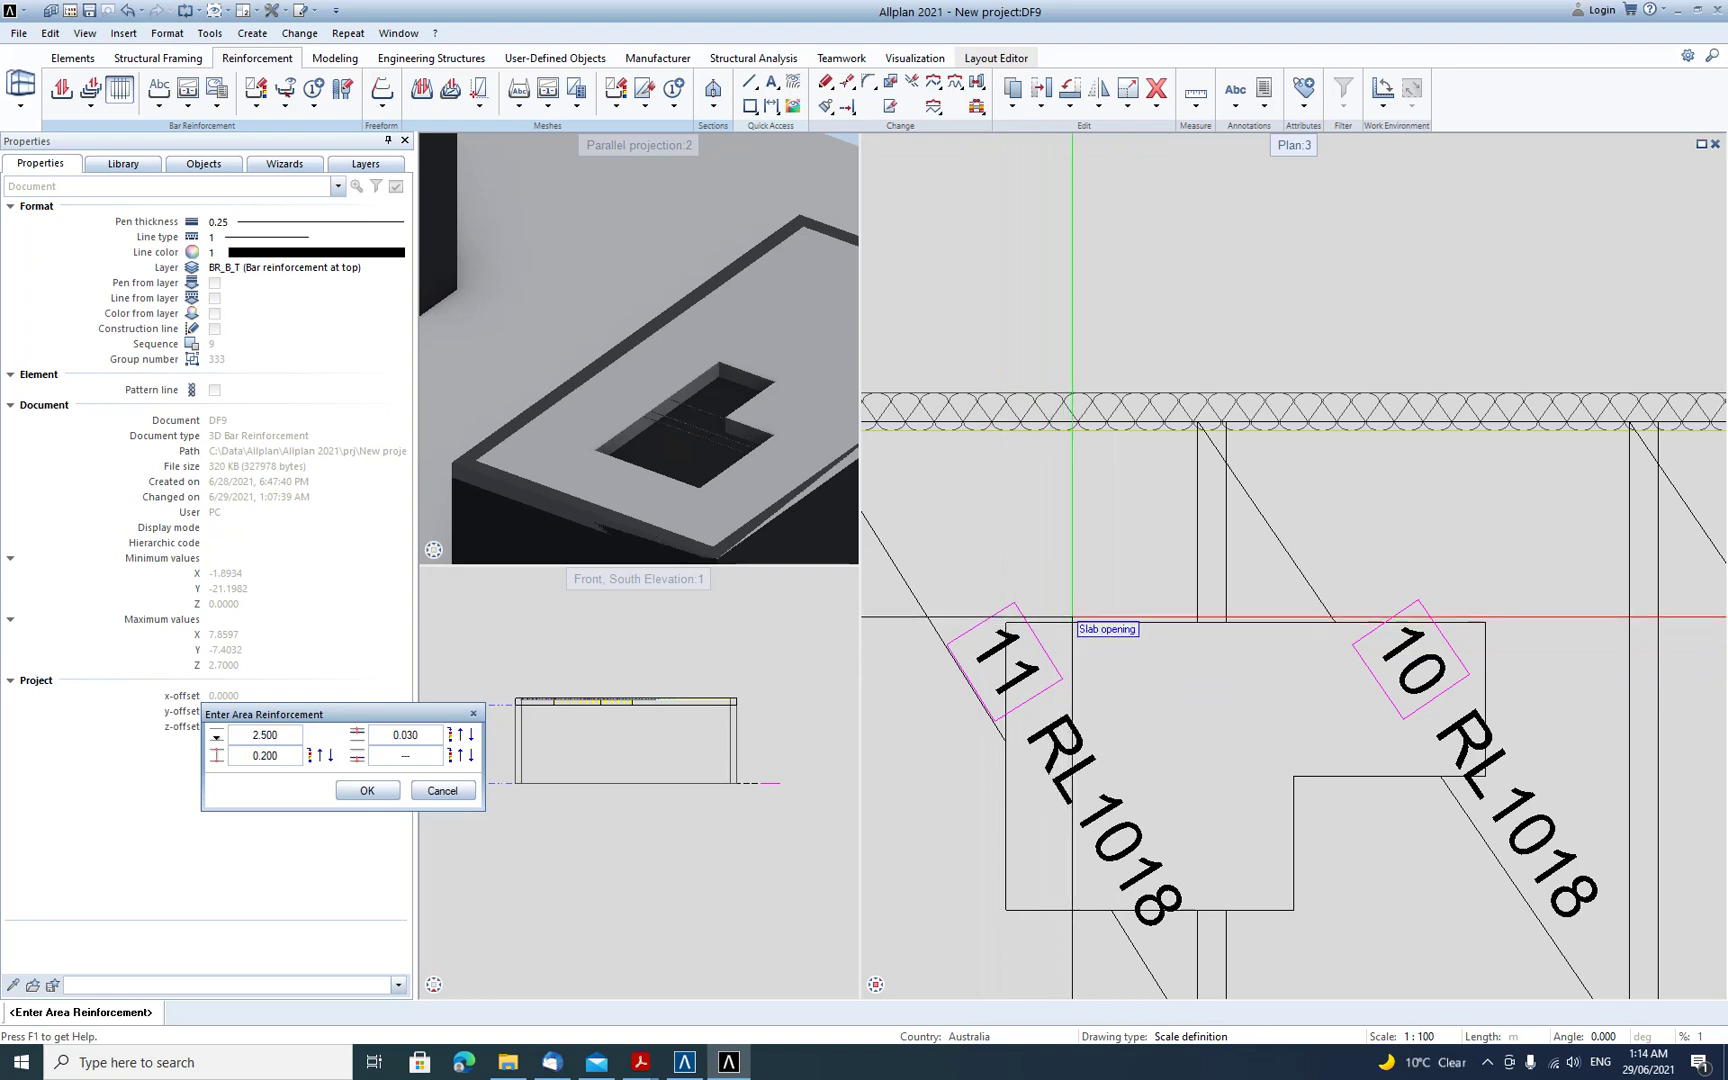
left_click(367, 790)
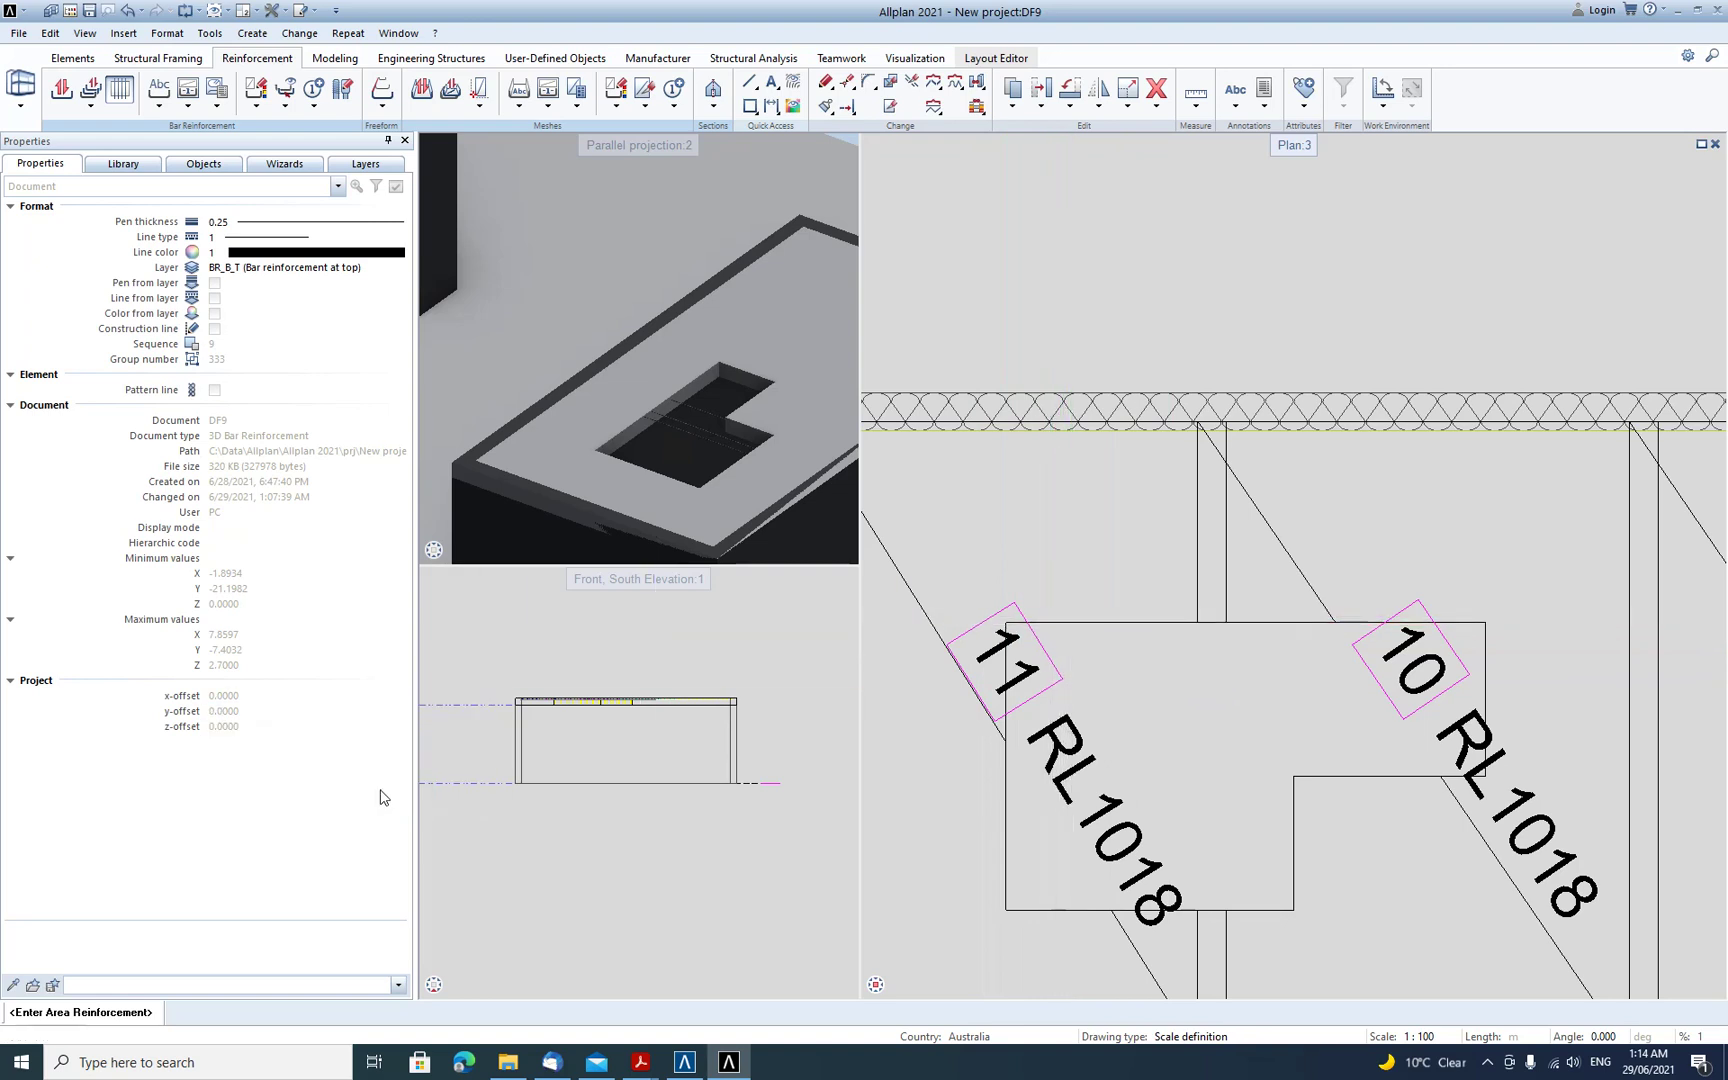
left_click(1124, 624)
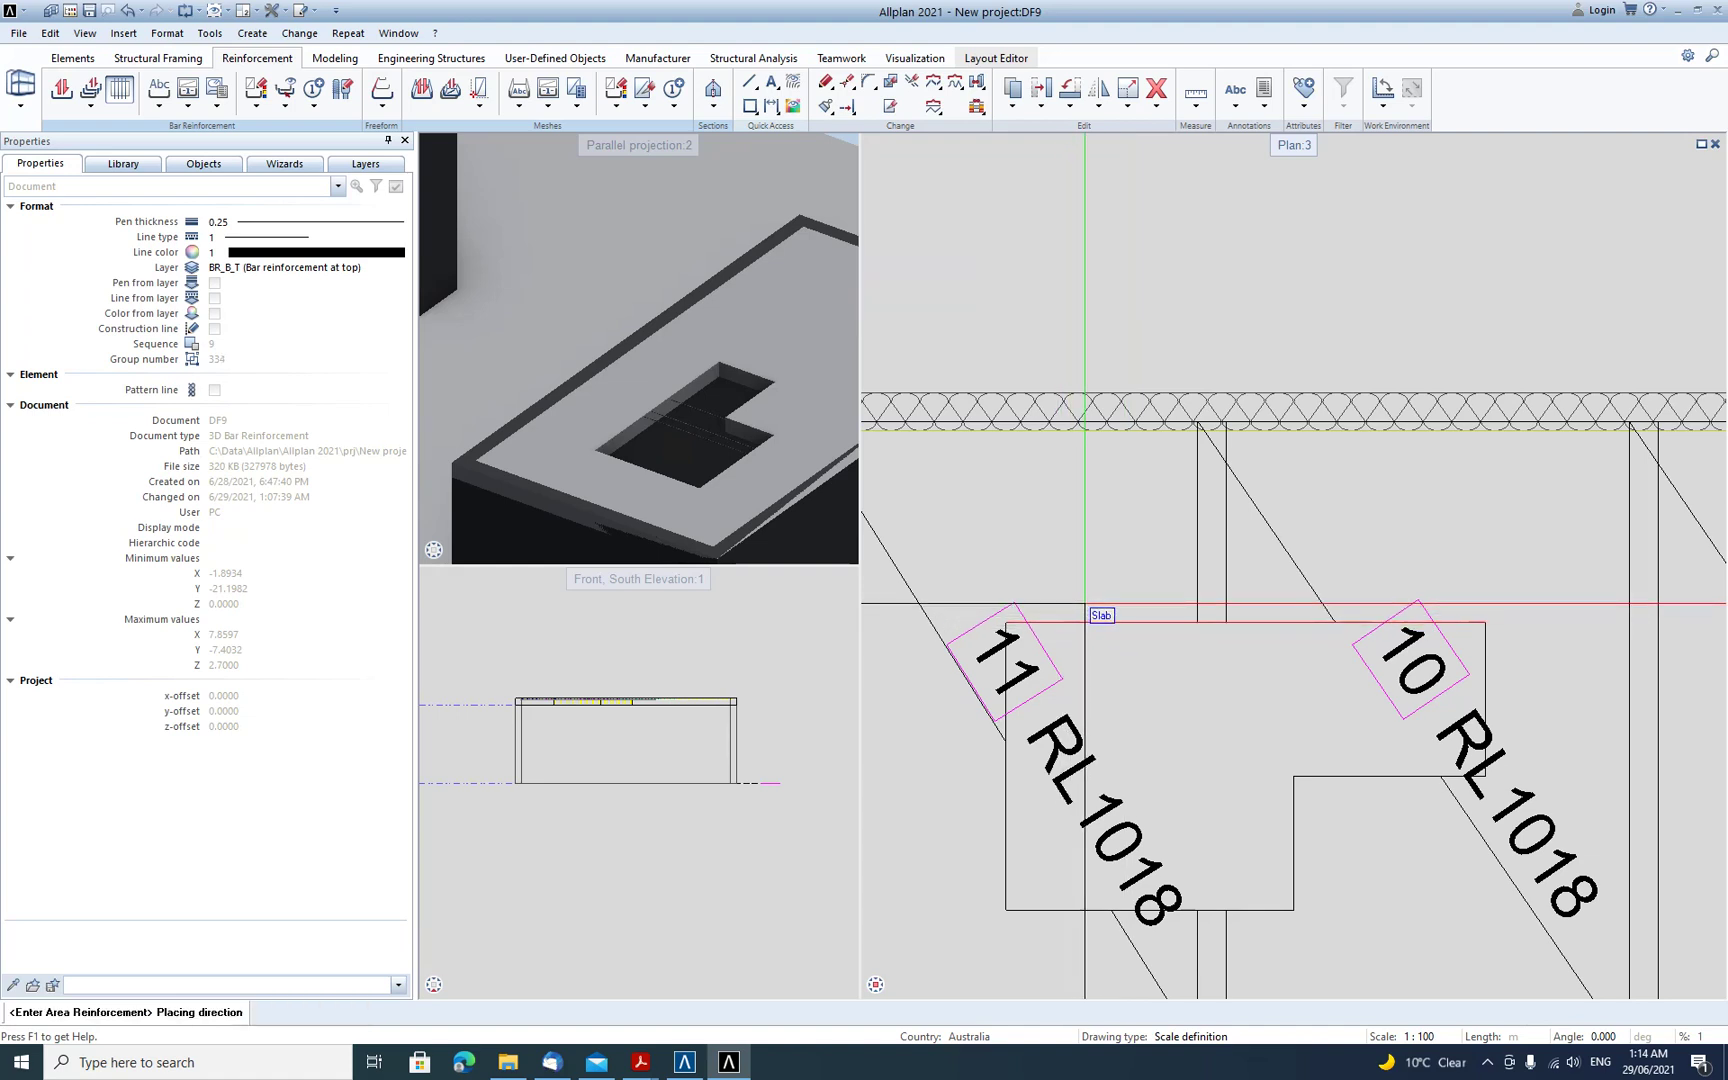
left_click(1089, 589)
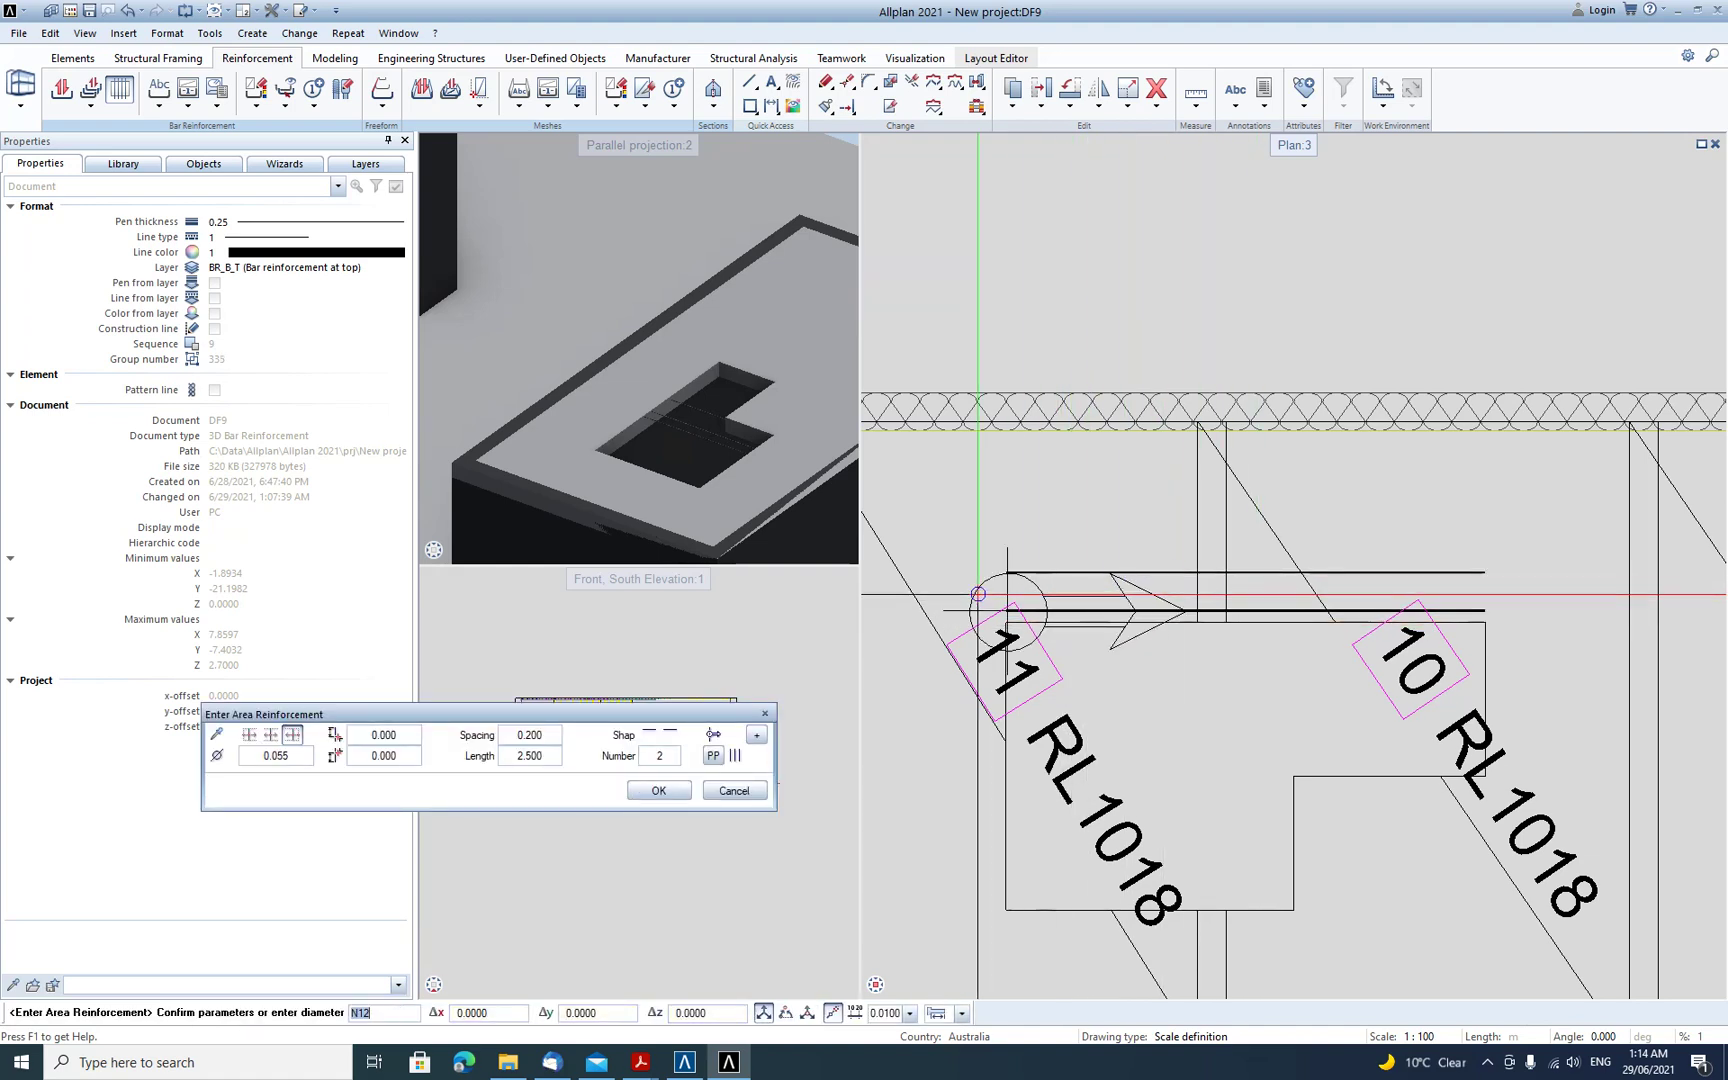
- Switch the diameter of the opening's edge bars to N16 and back to N12
left_click(214, 737)
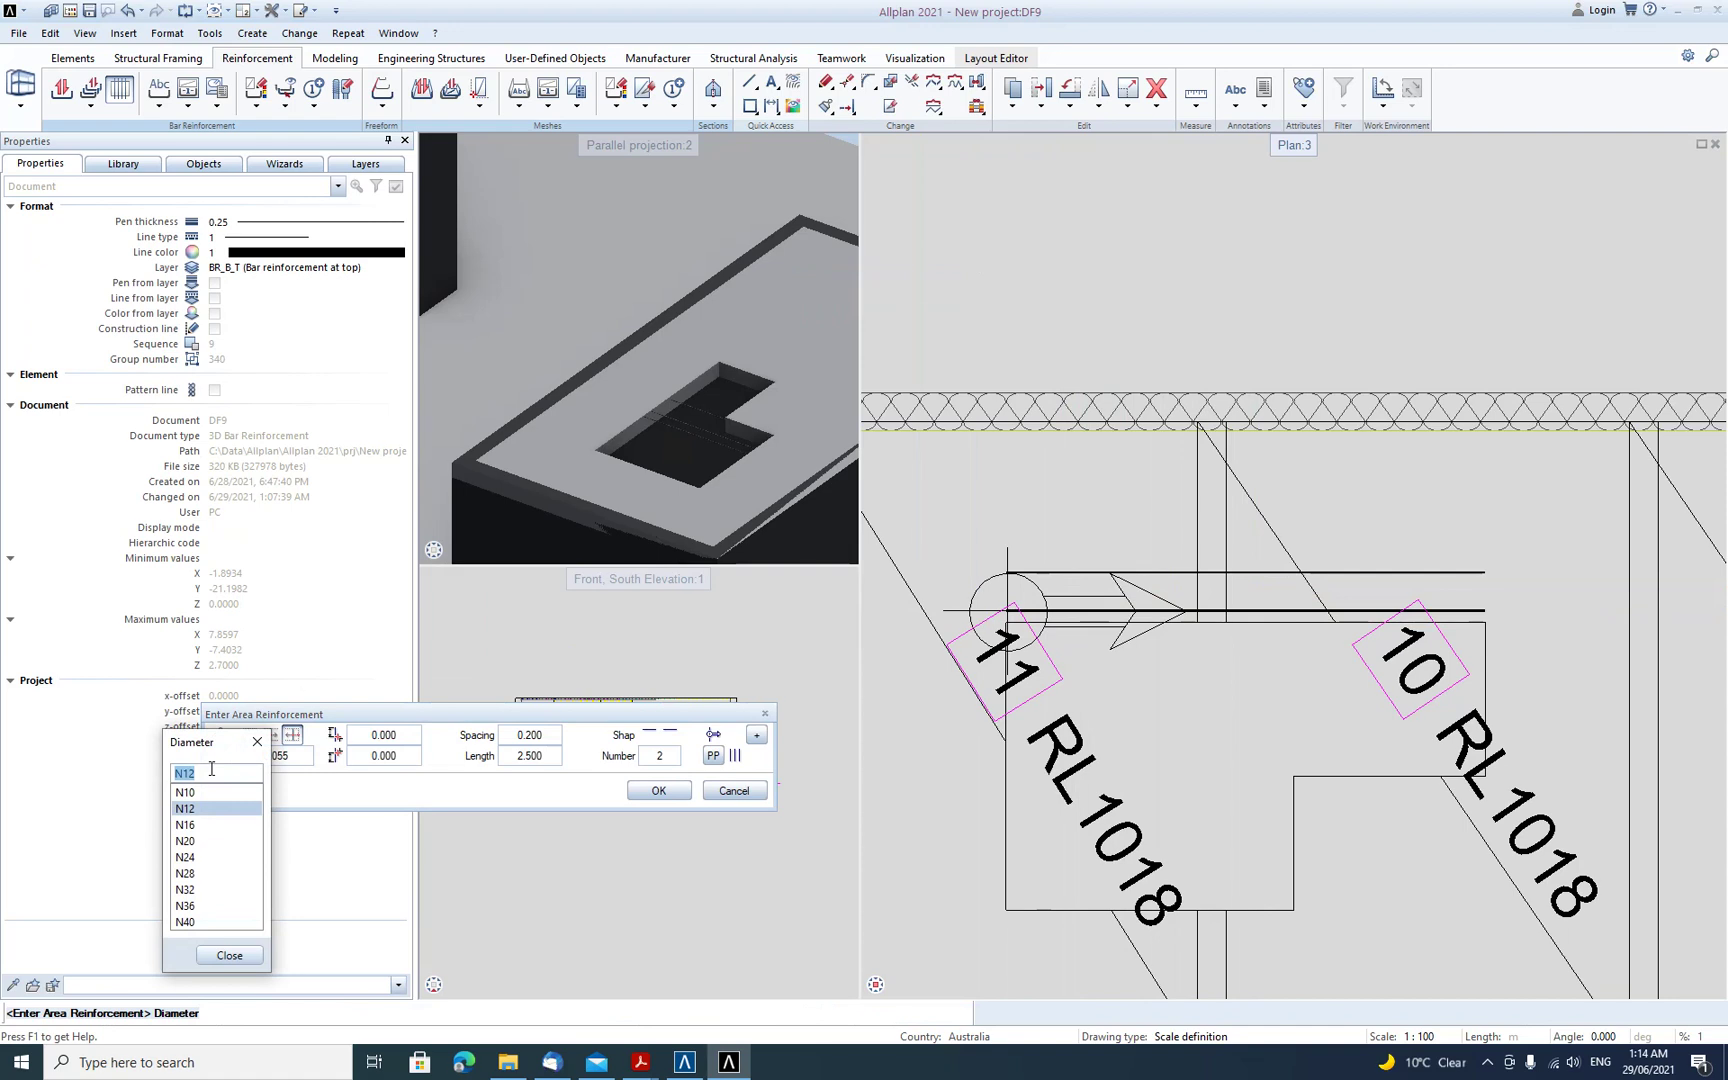
left_click(200, 826)
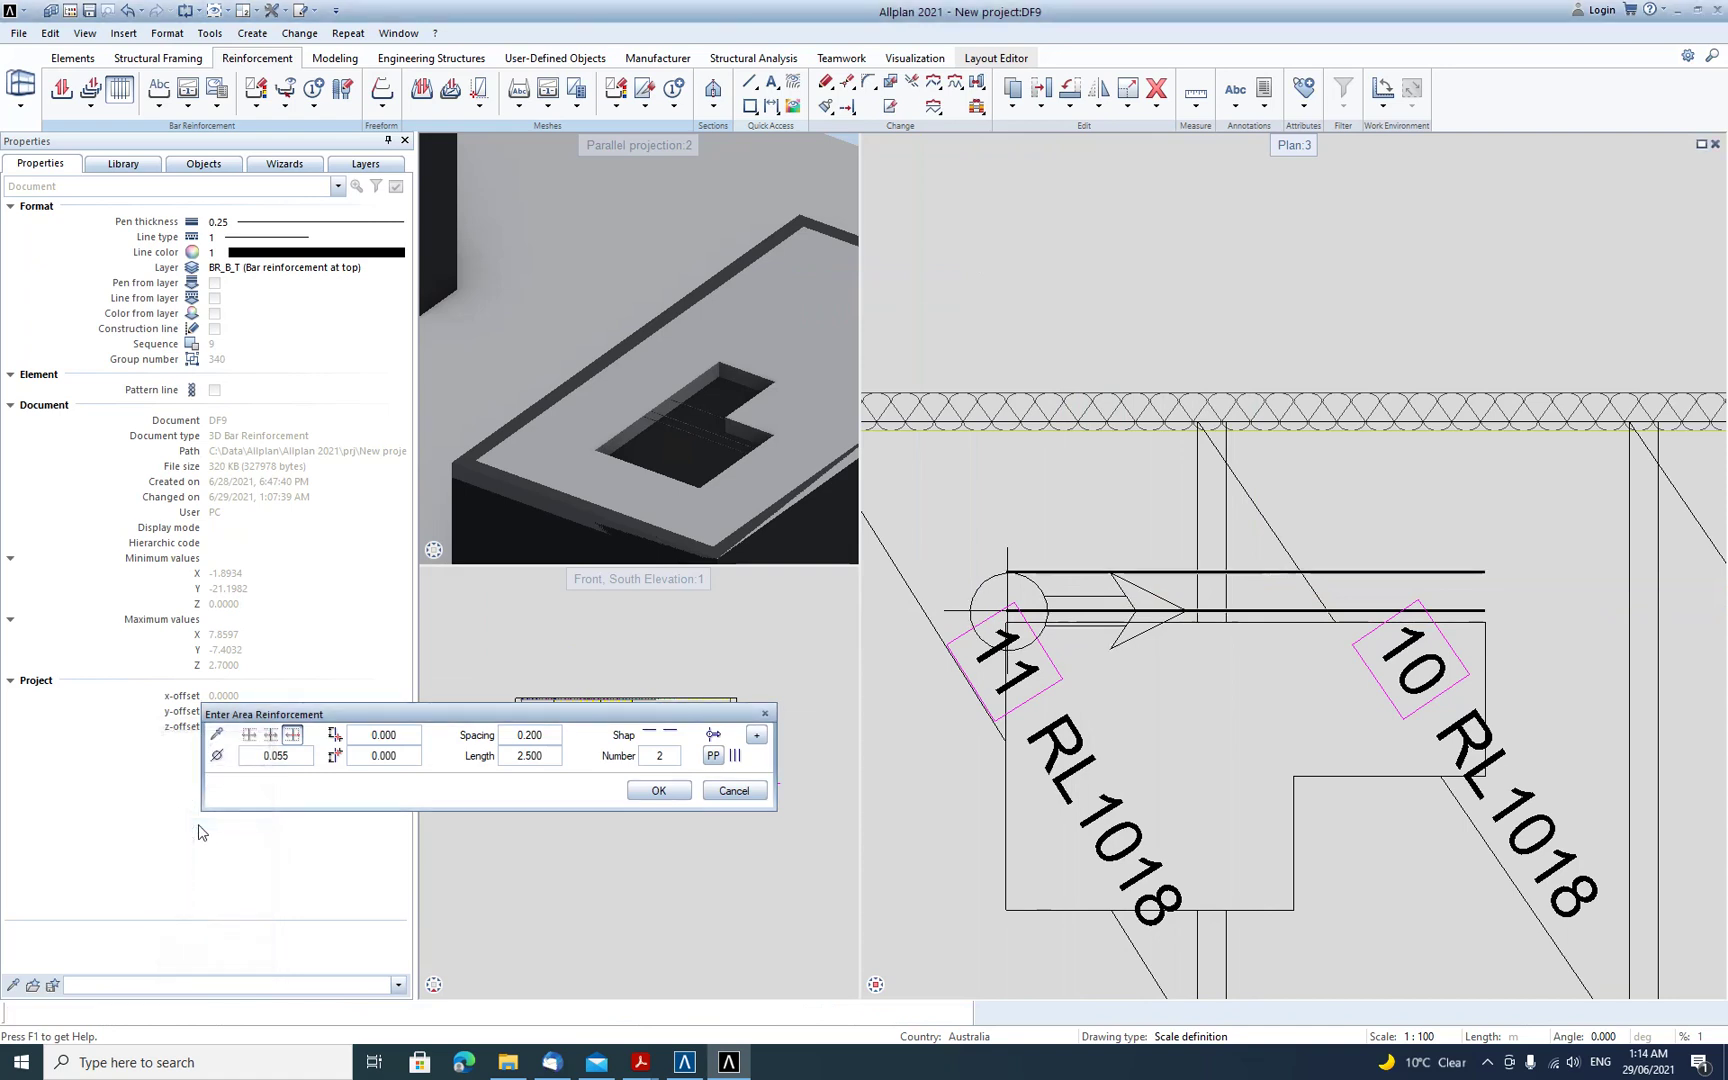
left_click(215, 742)
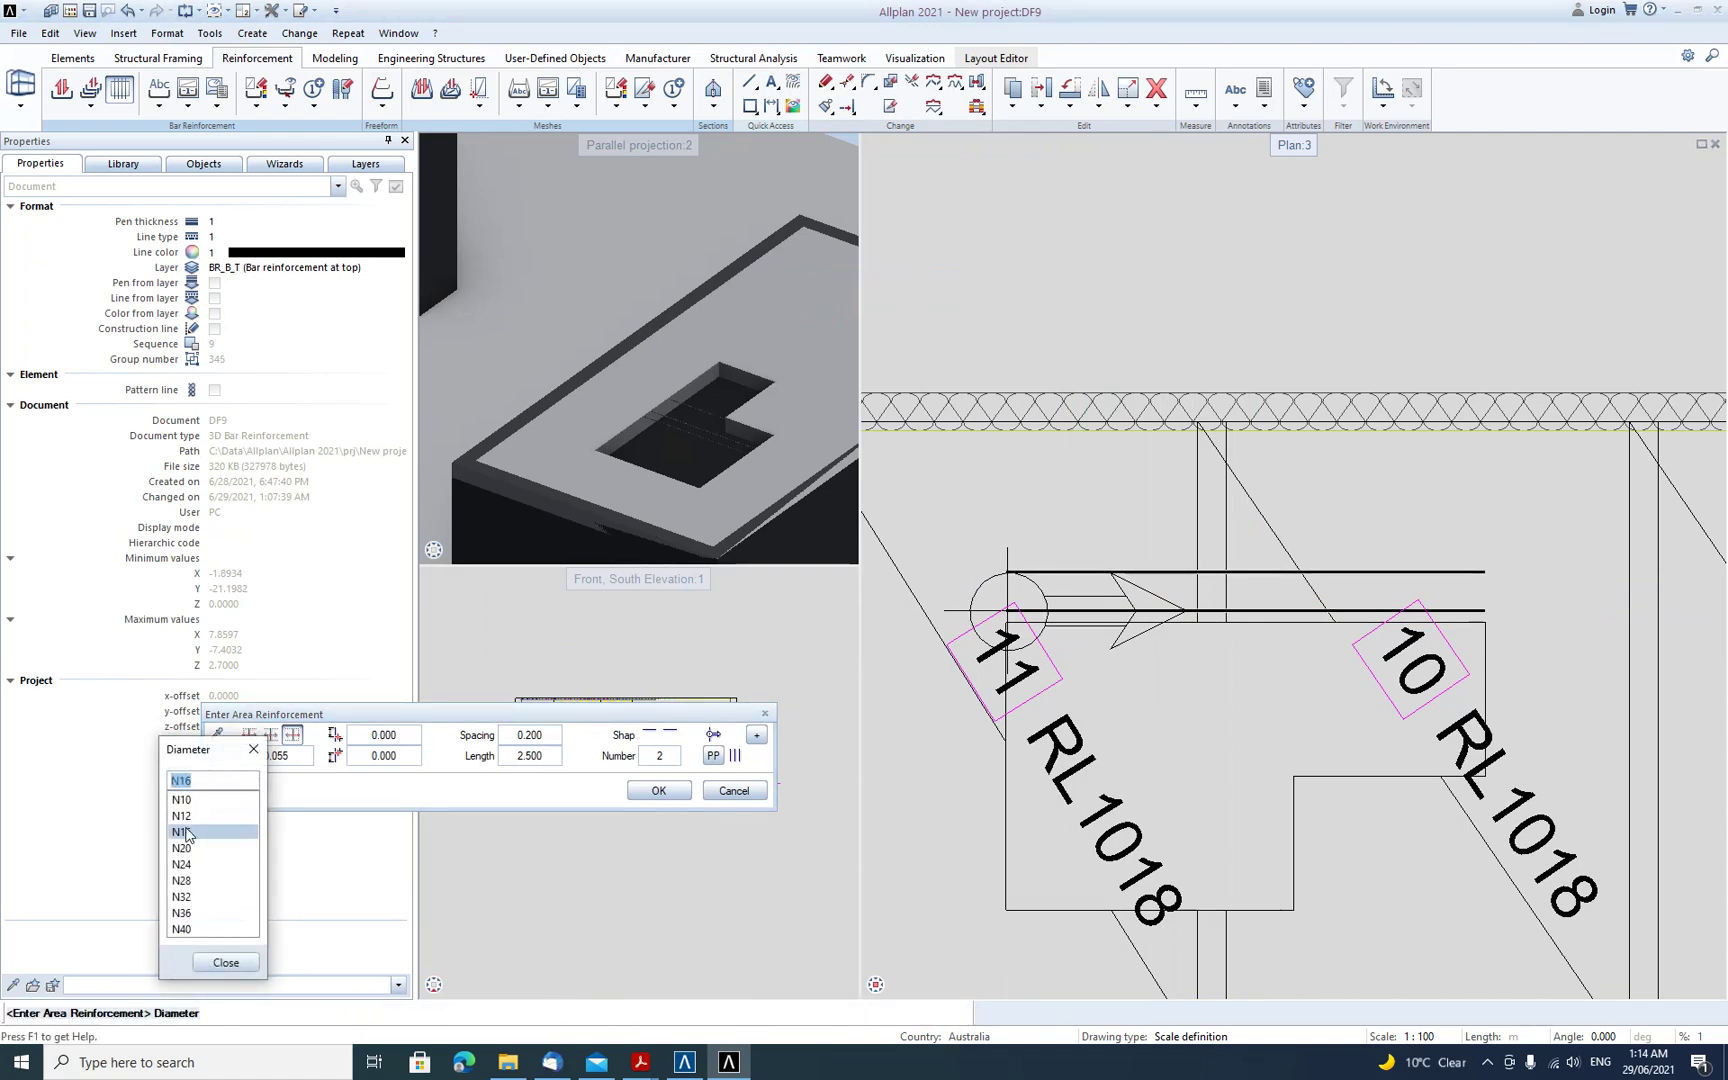
left_click(186, 817)
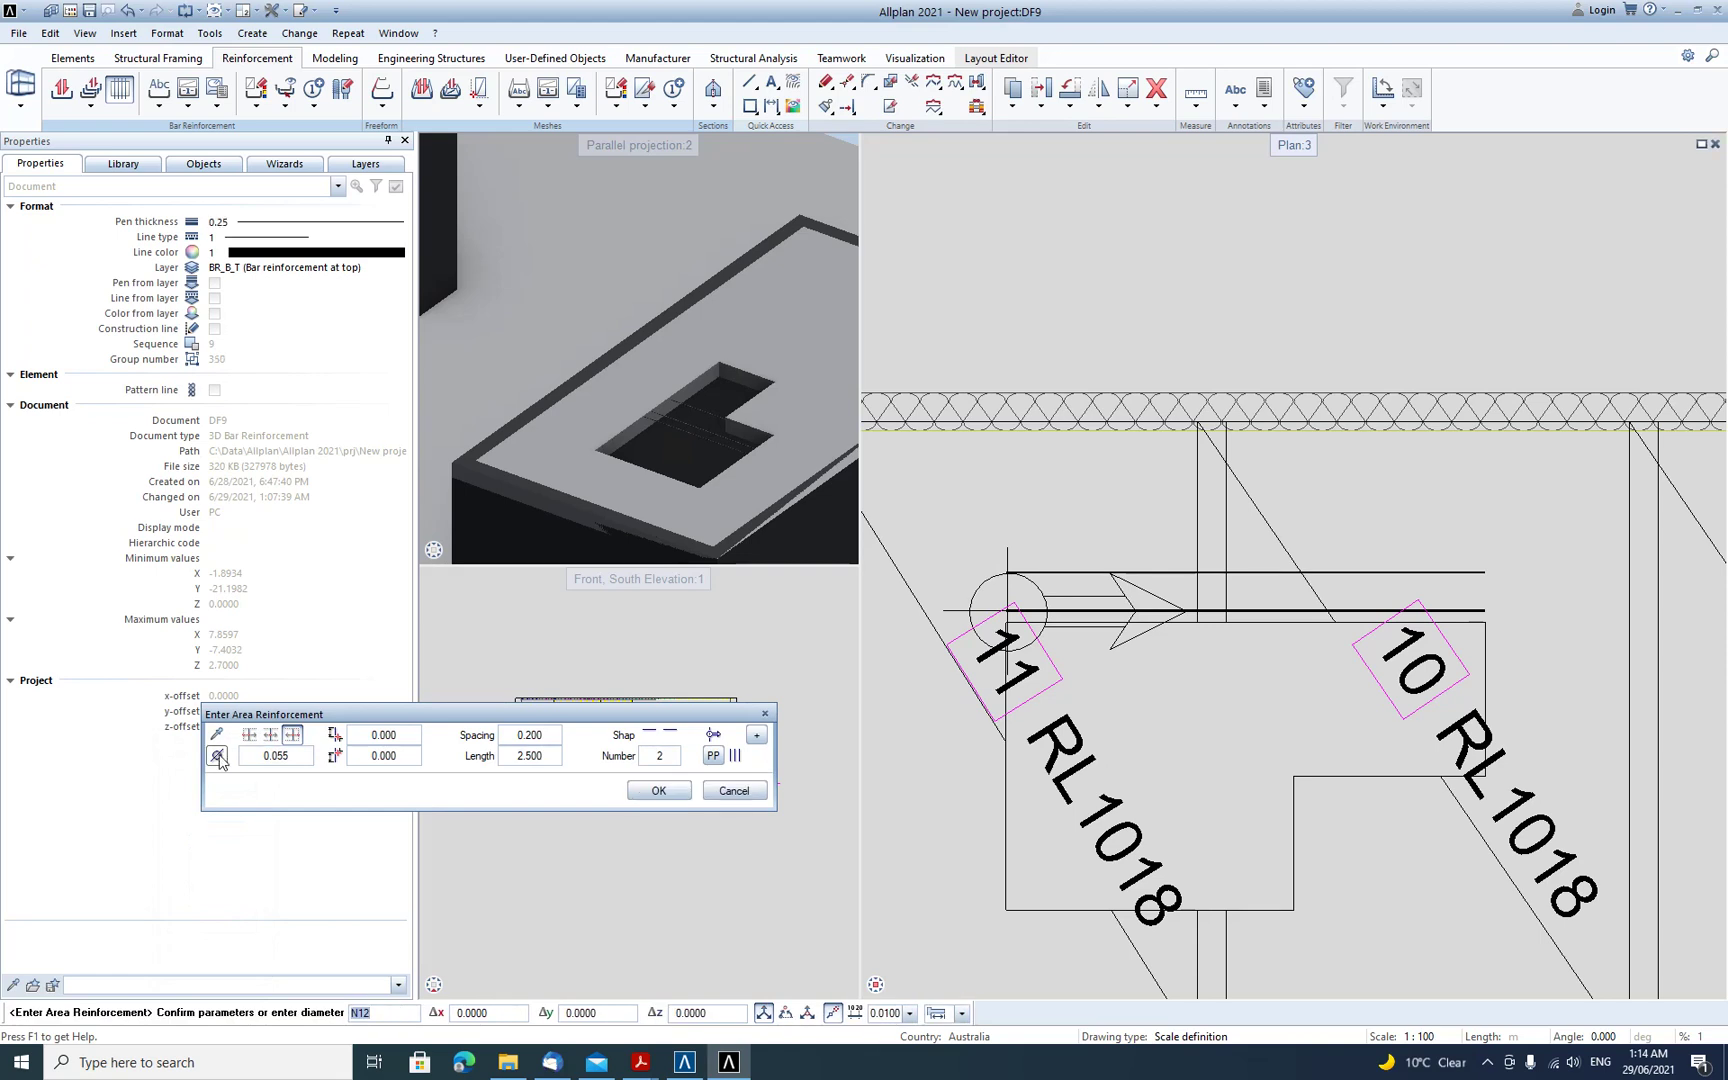
- Place two N12 edge bars at 0.200 spacing with length 2.500 beside the opening and end edge bar entry
left_click(660, 791)
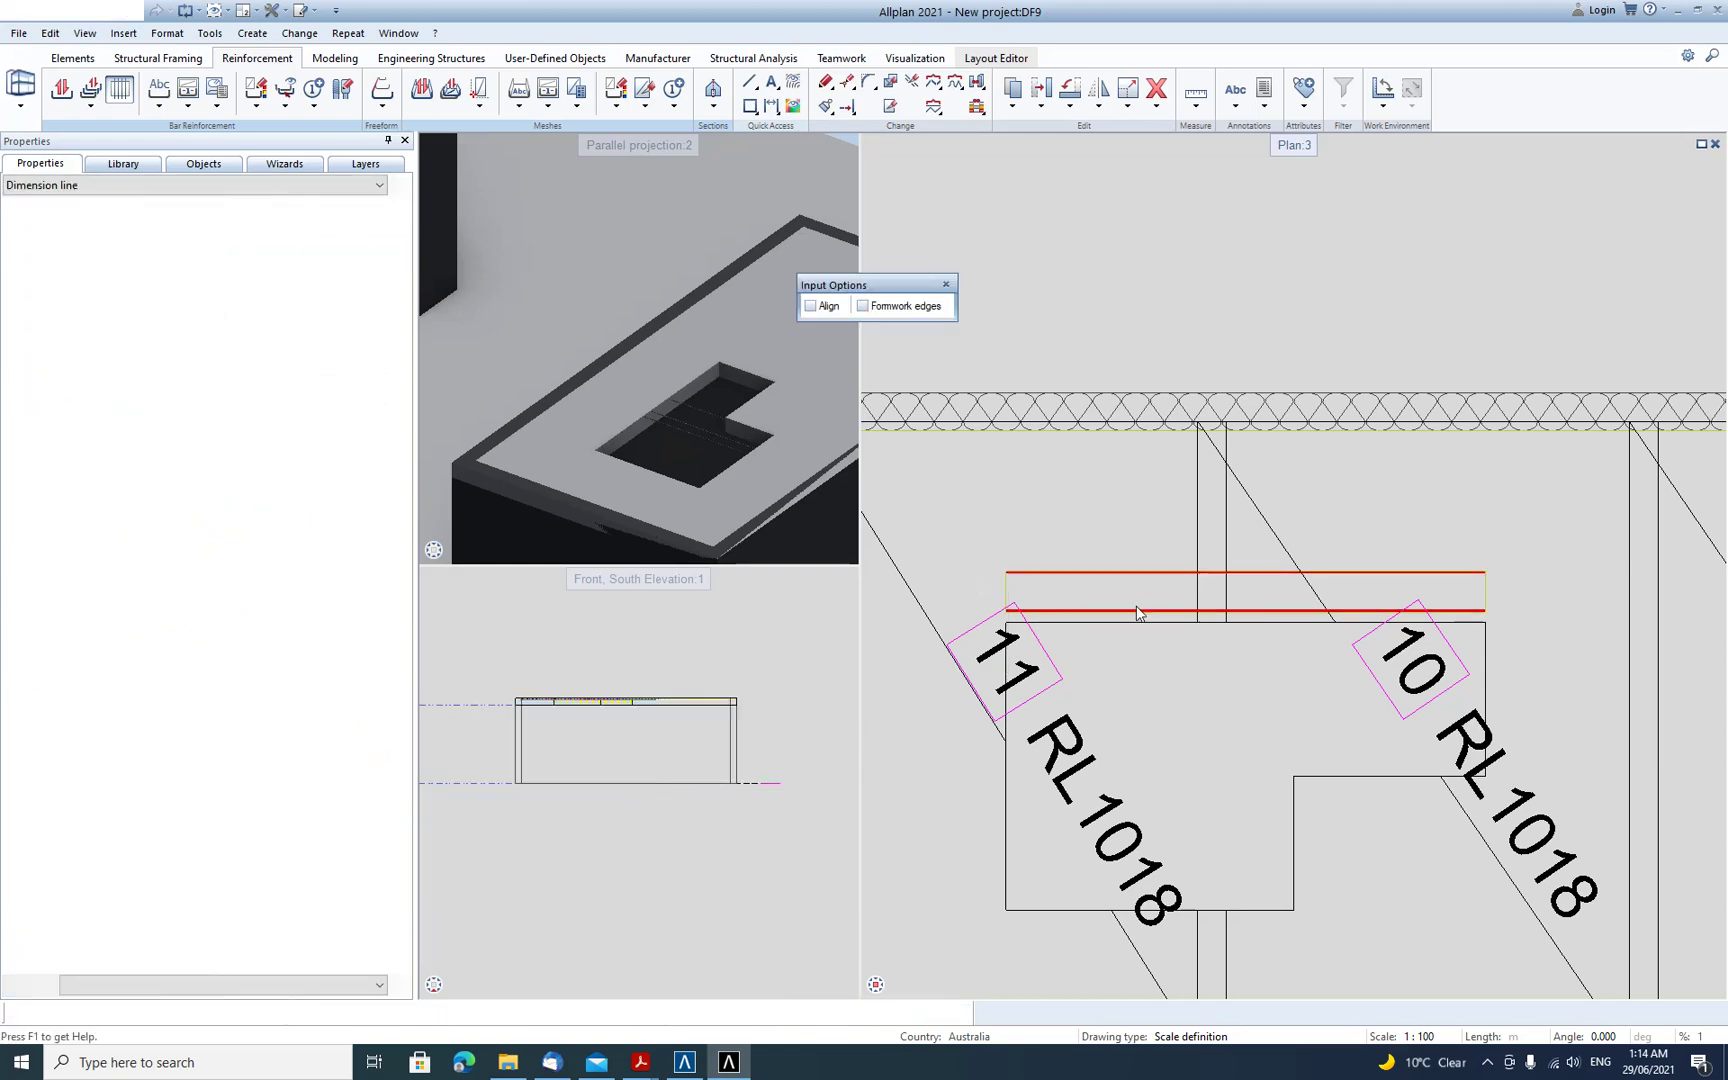
left_click(1255, 526)
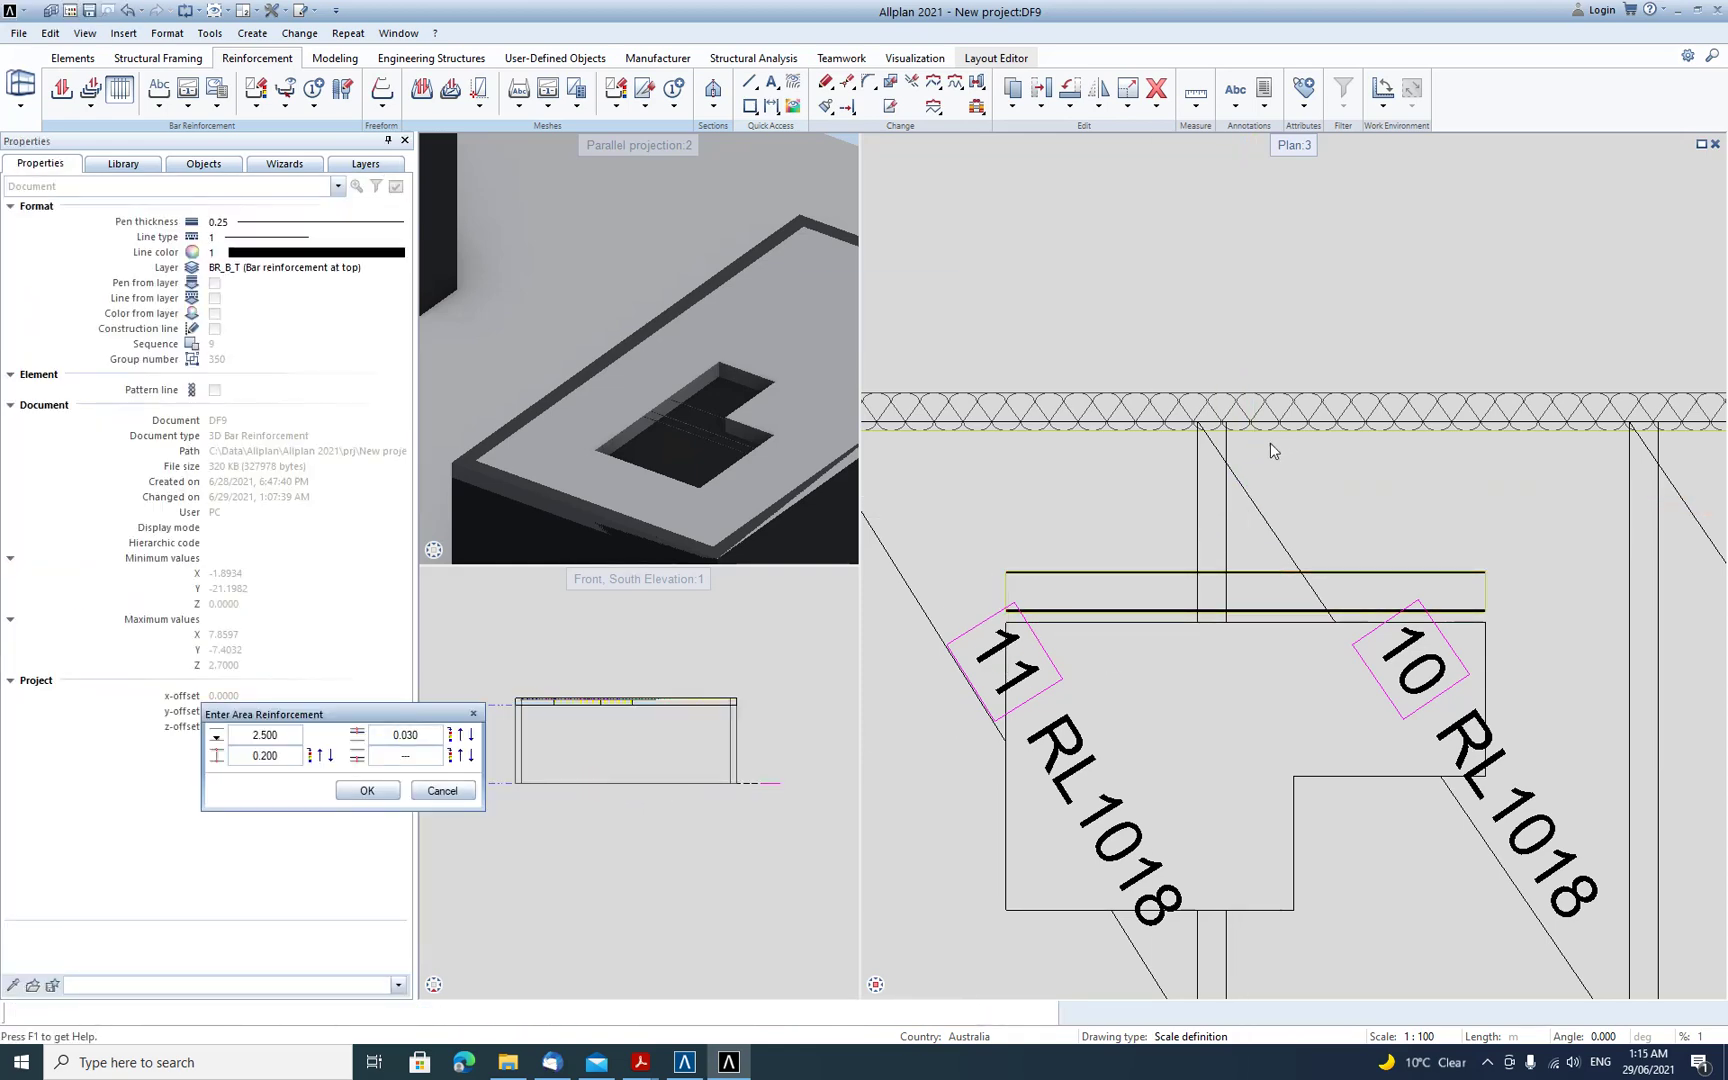
scroll(1298, 540, "down", 4)
key("Escape")
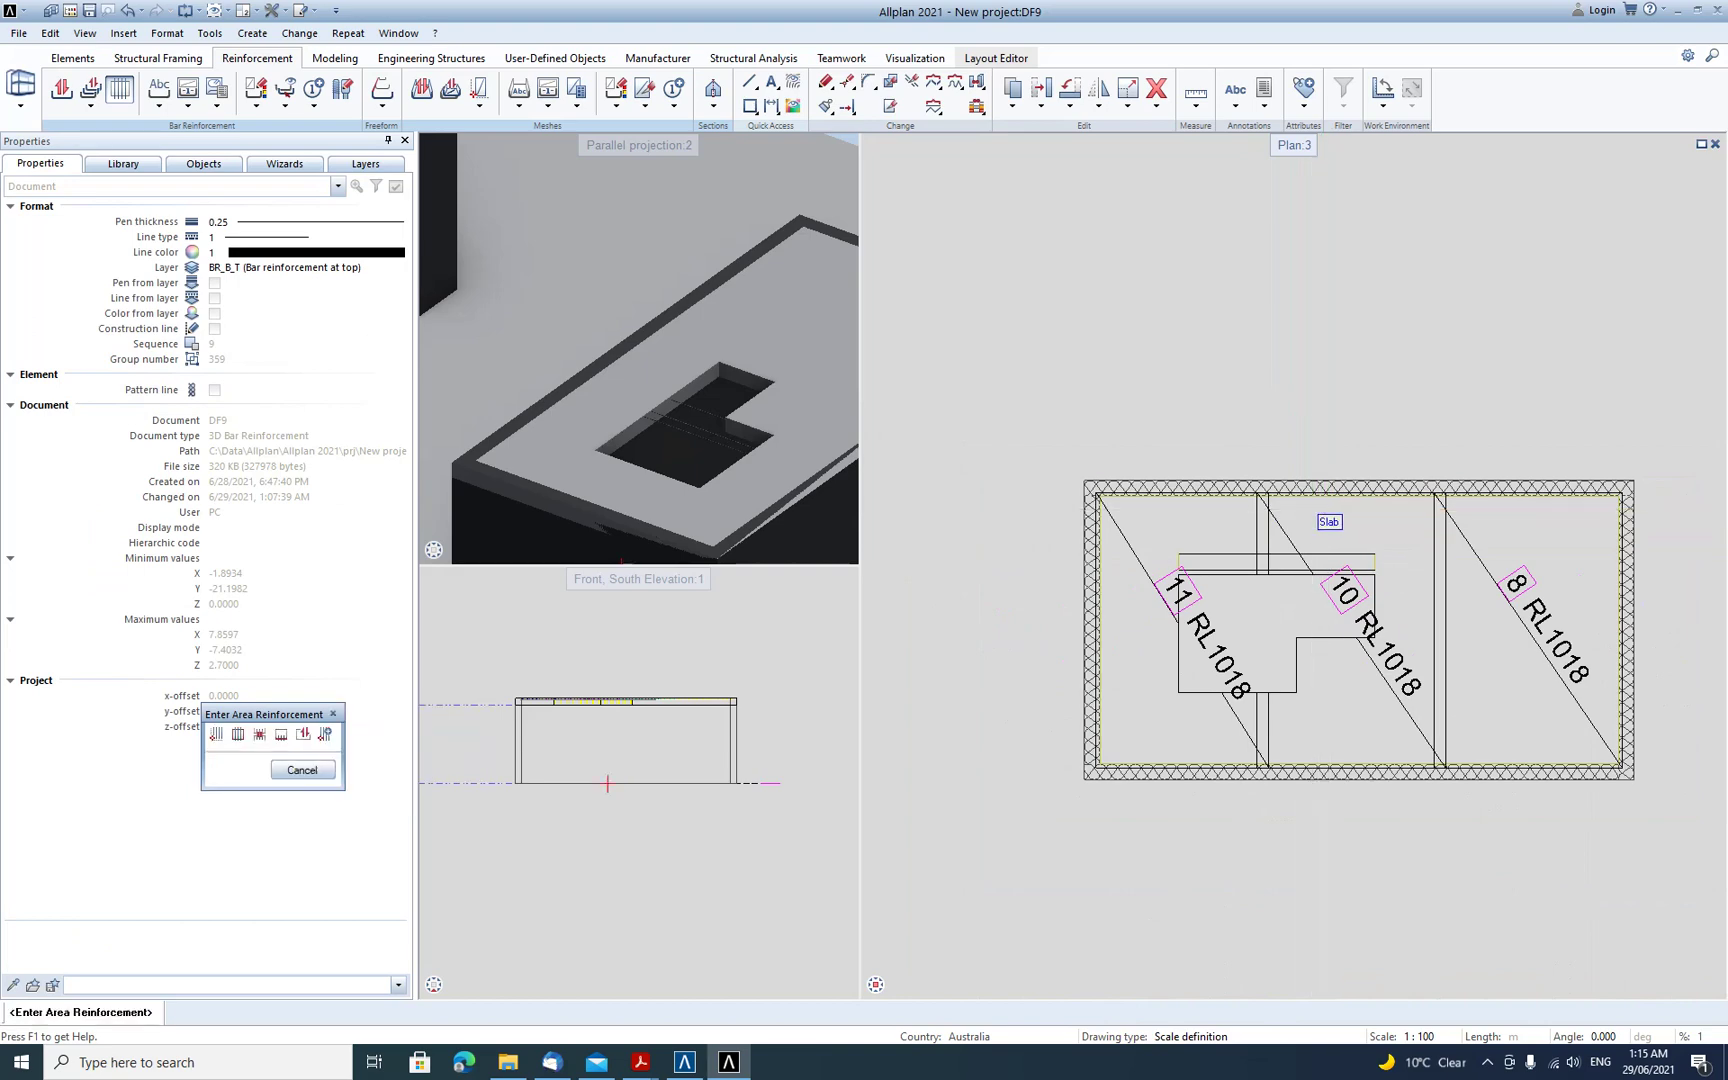
- Open the cross-section catalogs from the defaults and examine the meshes in the AS RL Meshes catalog without changing it
scroll(1331, 466, "down", 1)
middle_click_drag(1415, 465, 1201, 708)
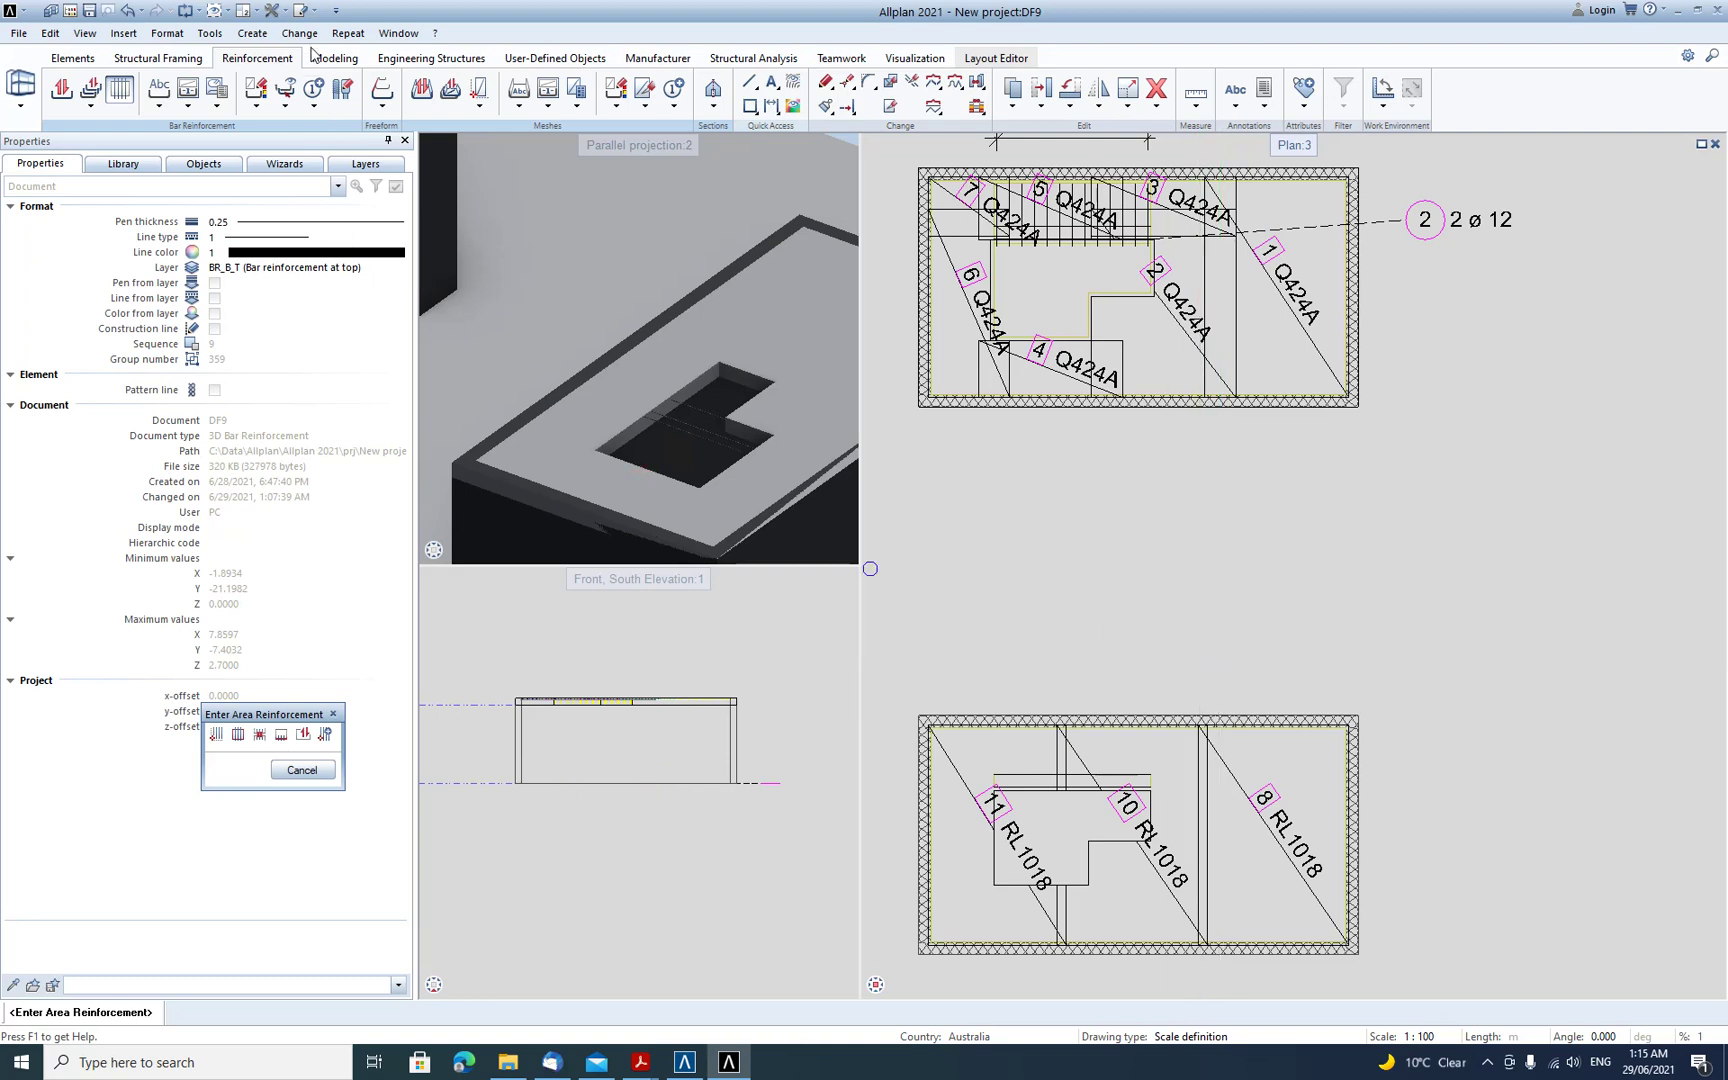
left_click(287, 14)
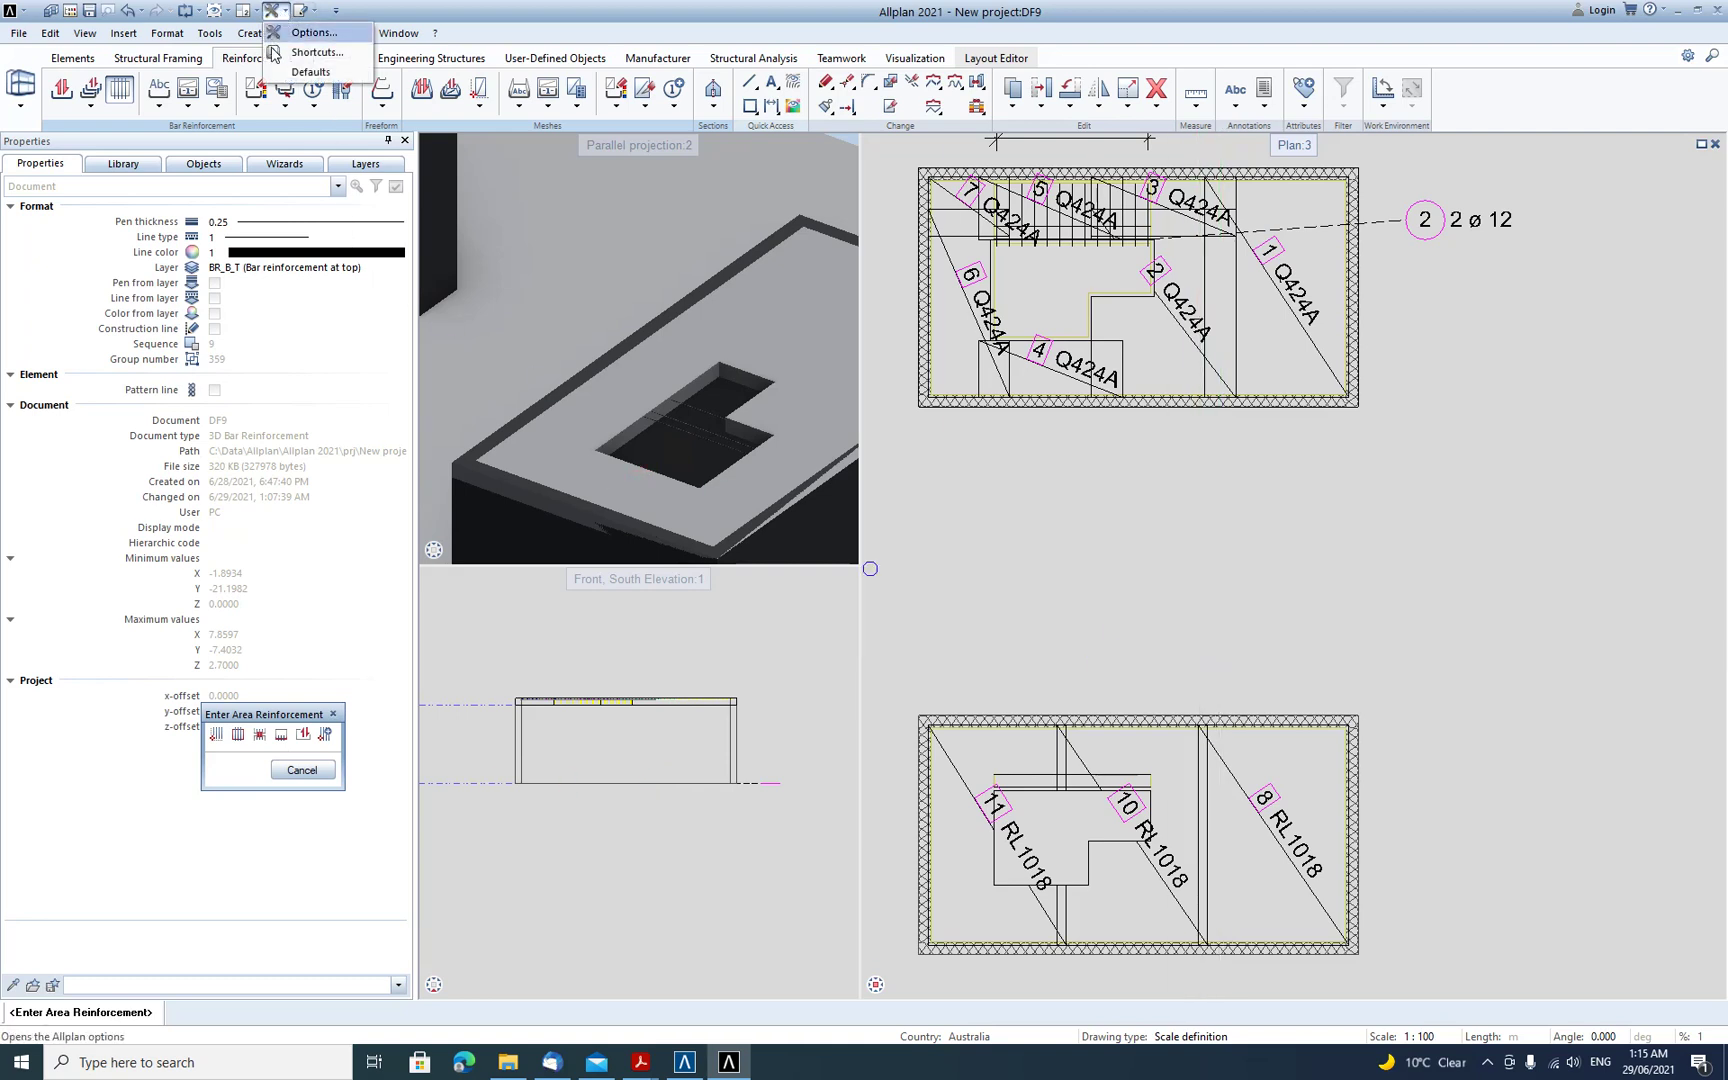
left_click(310, 95)
double_click(233, 356)
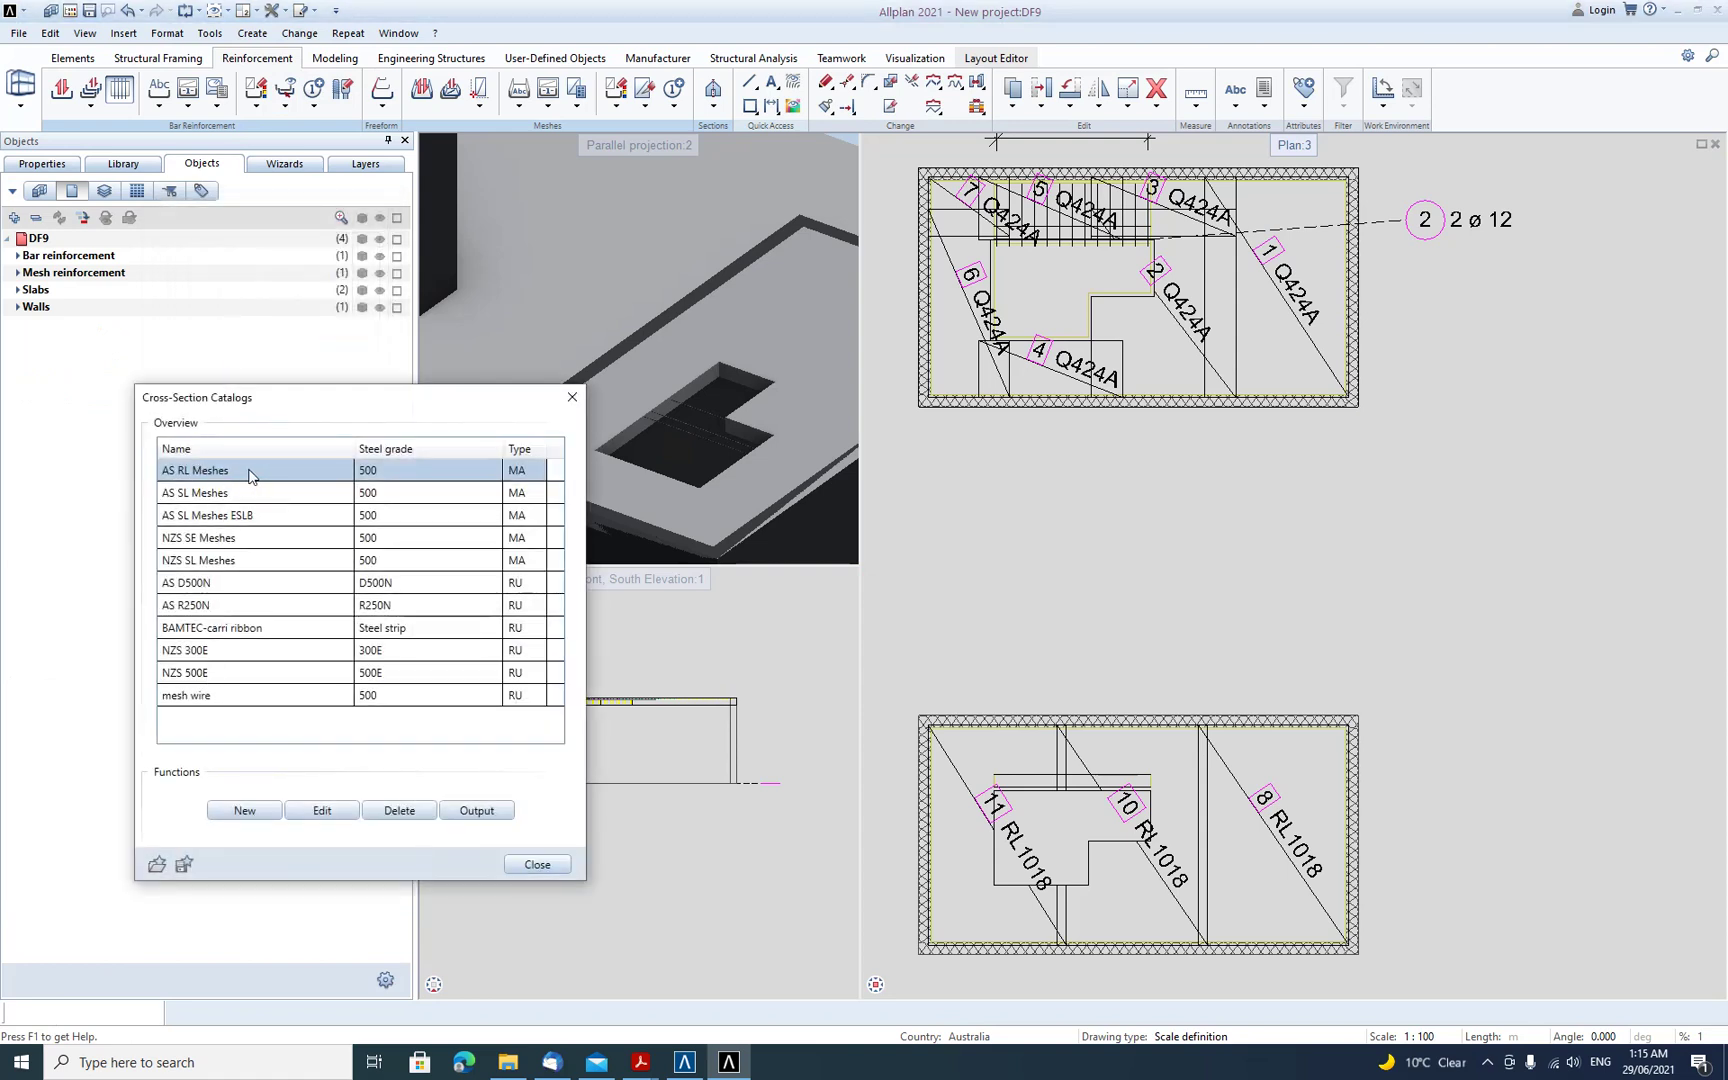
left_click(323, 811)
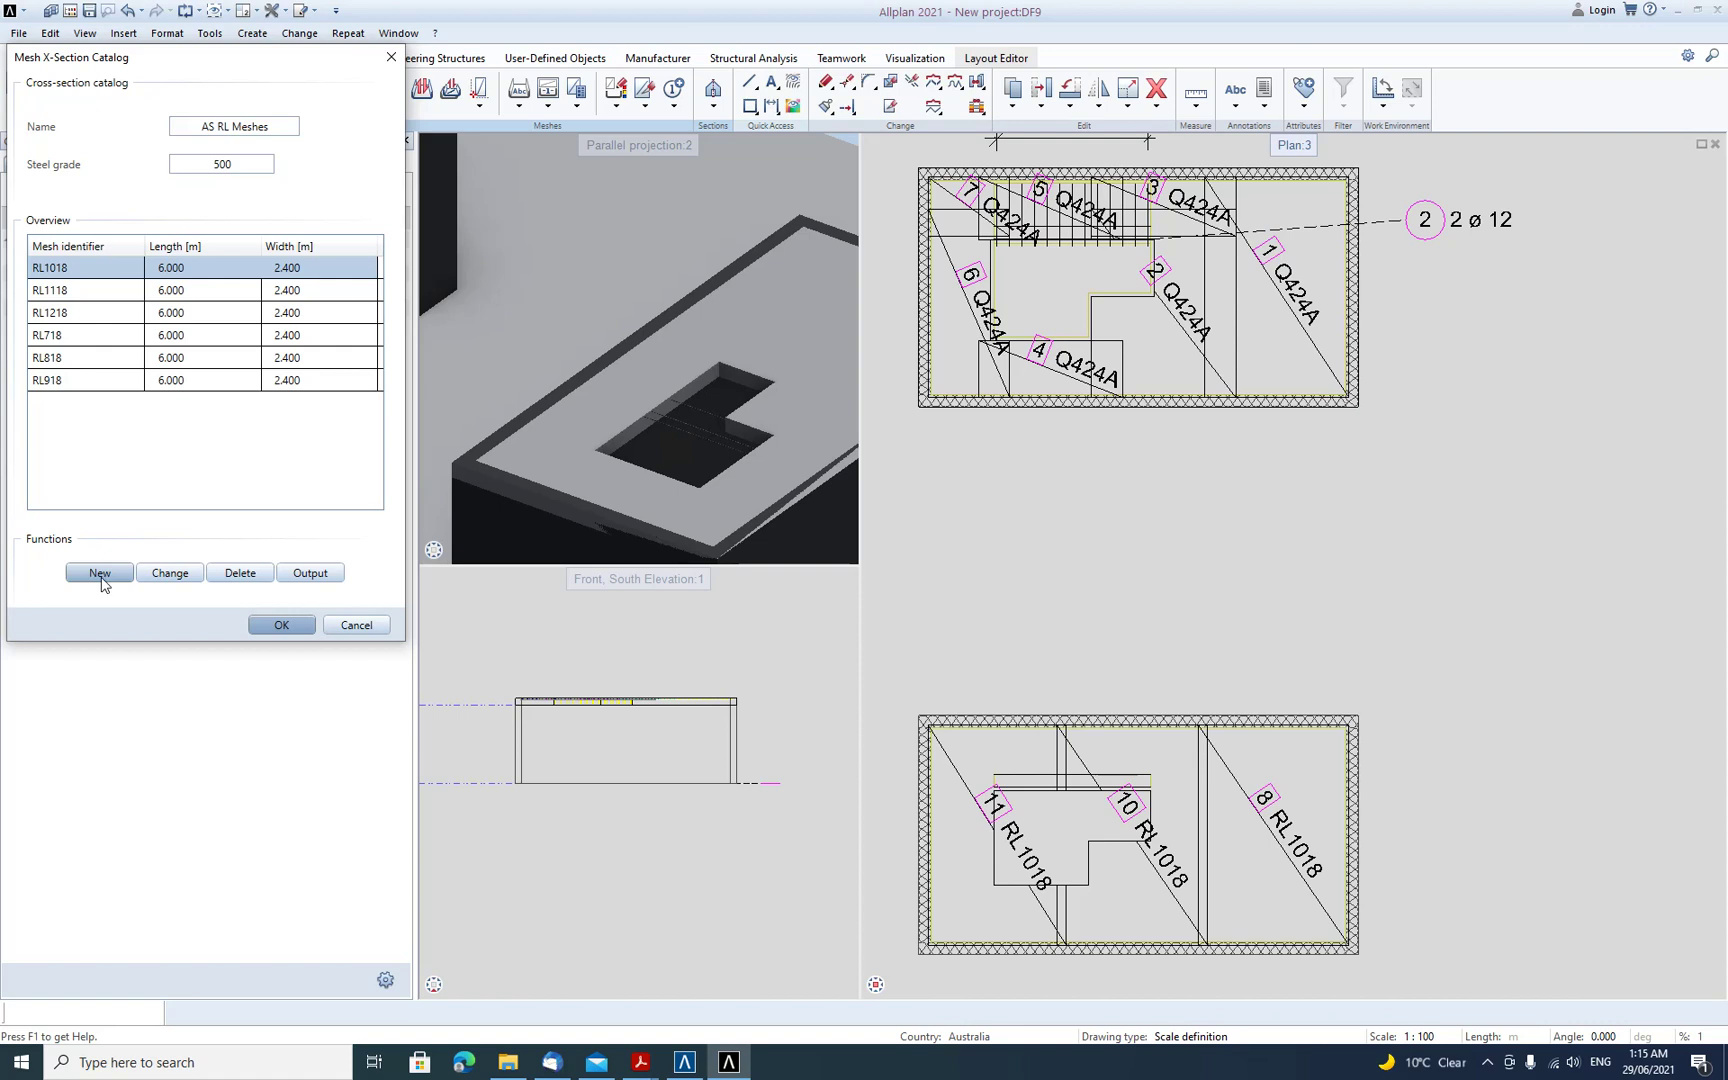
left_click(355, 625)
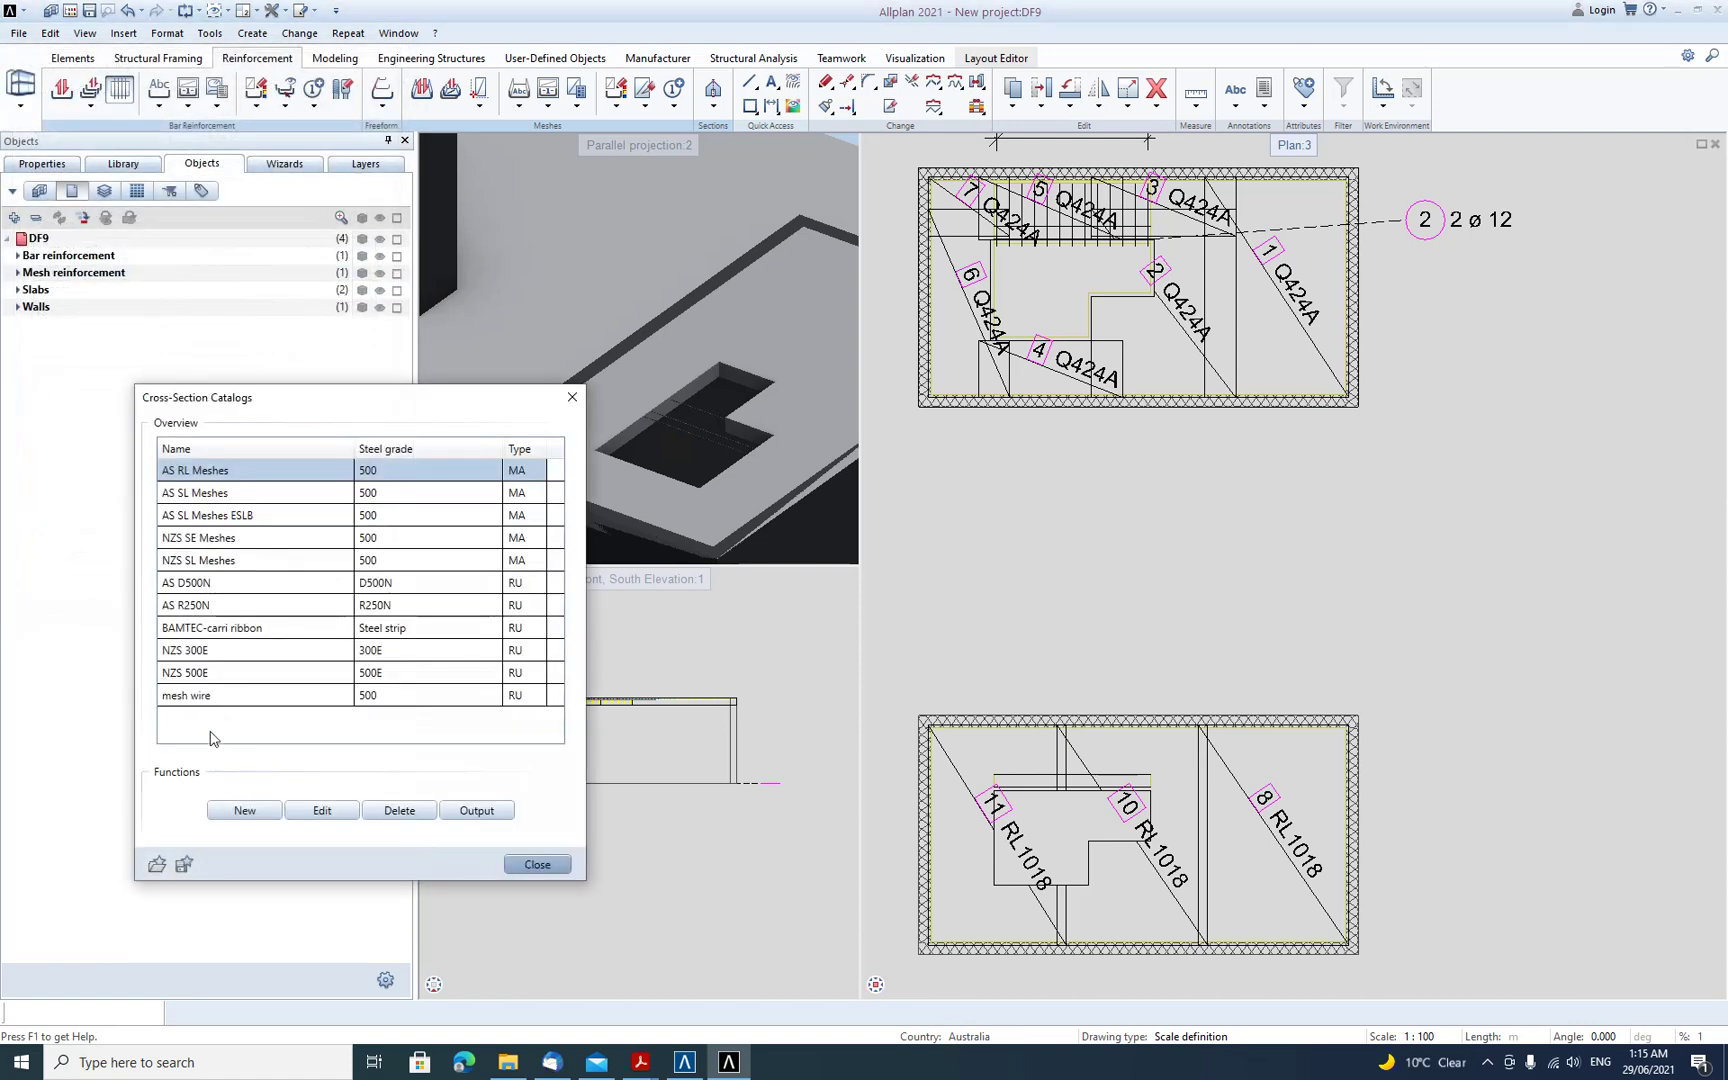
- Create a mesh cross-section catalog named Aus Custom with steel grade 500 and add a stock mesh with standard bar combination
left_click(243, 811)
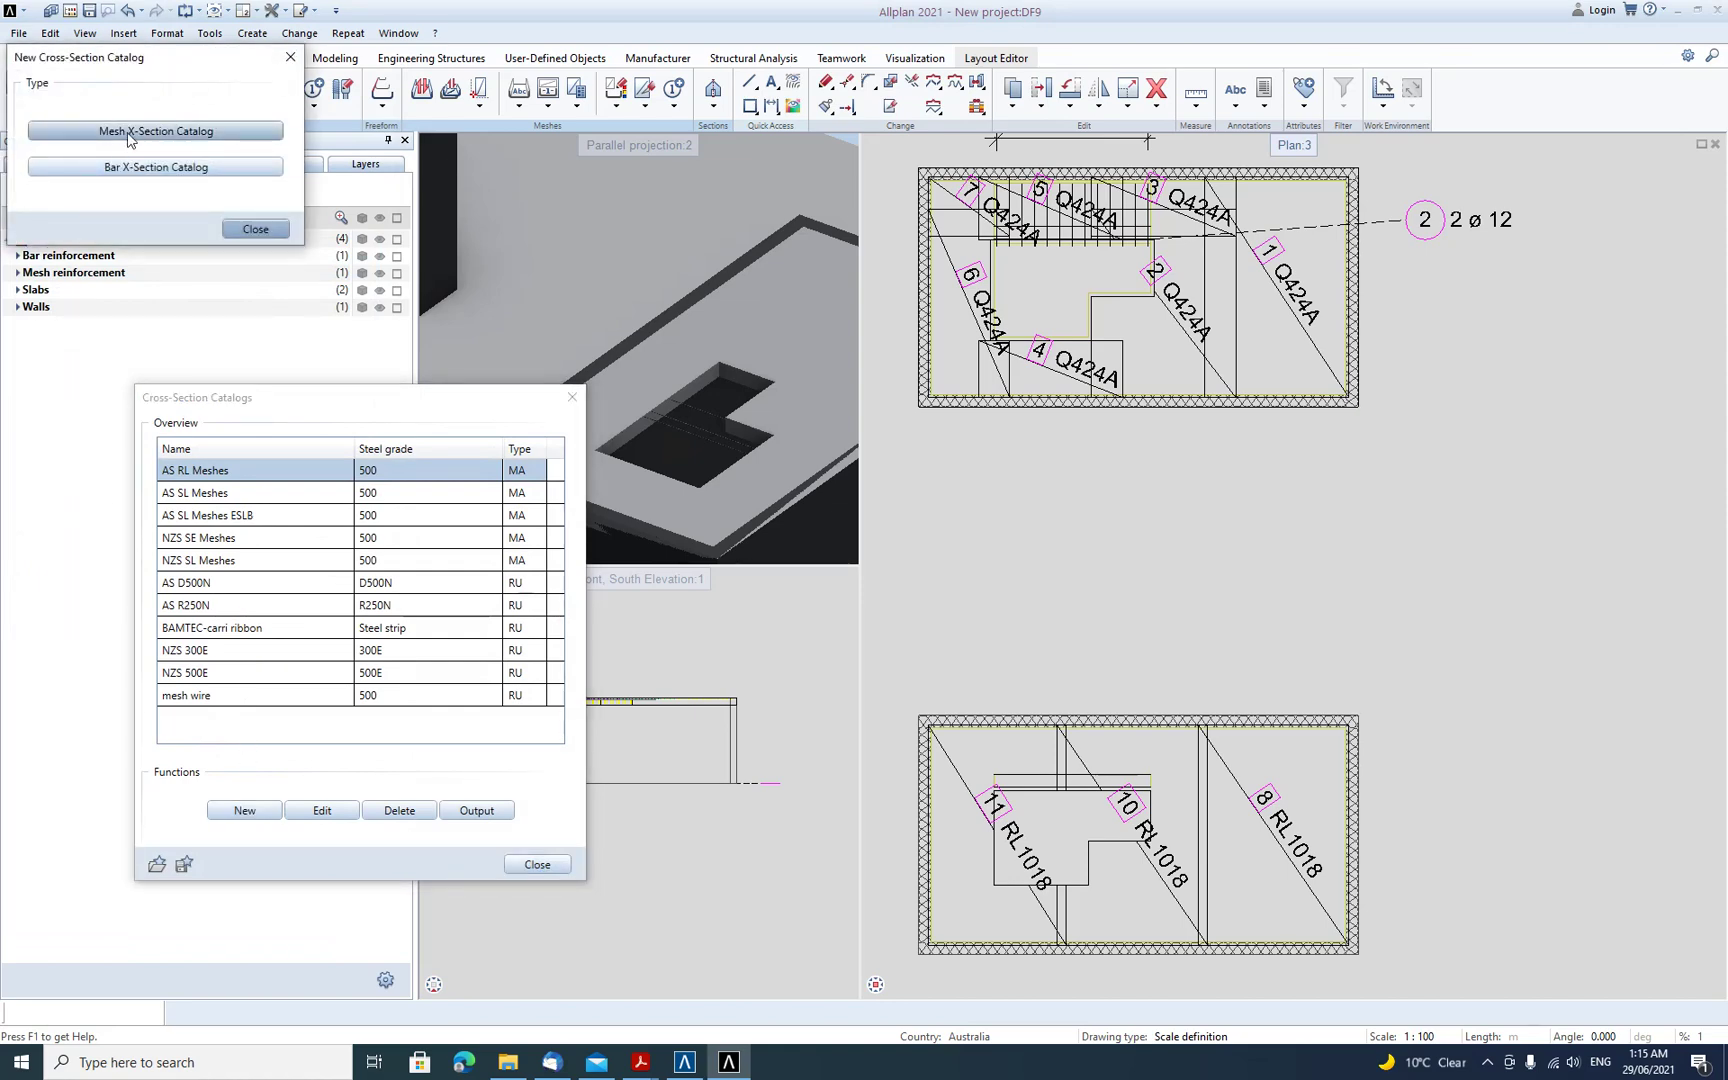
left_click(135, 133)
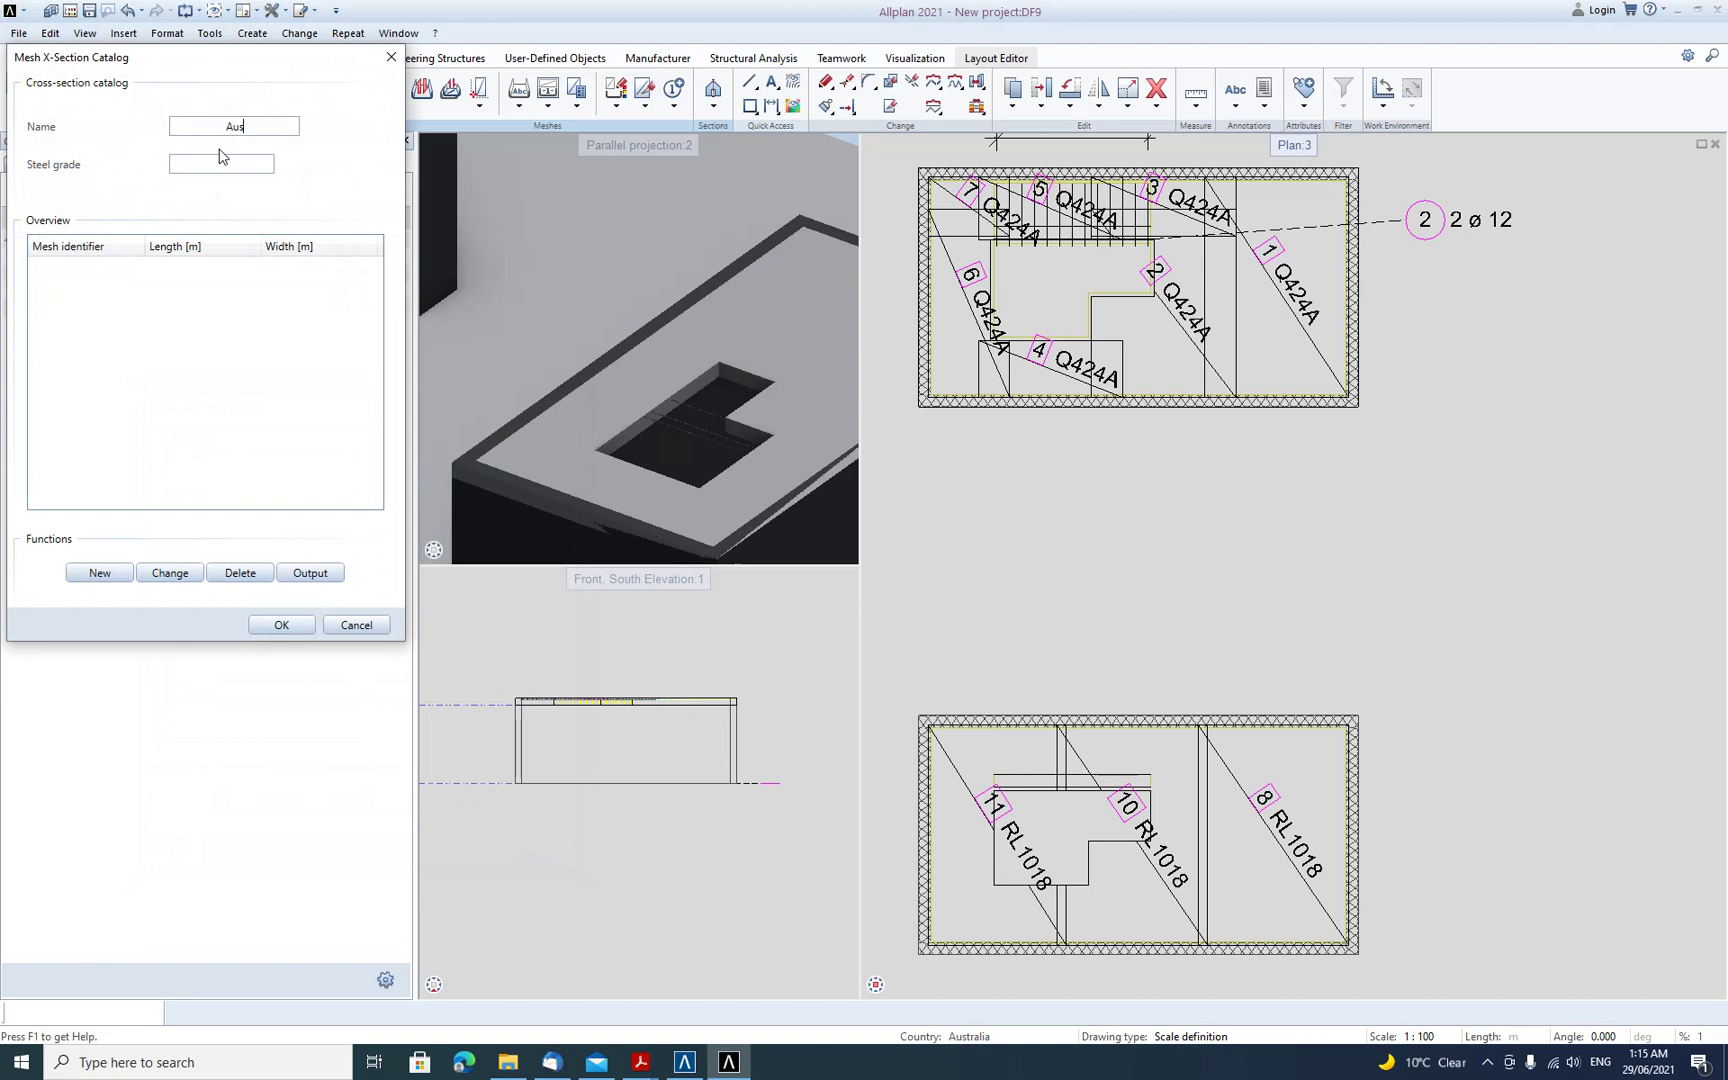
type("Aus Custom")
left_click(100, 573)
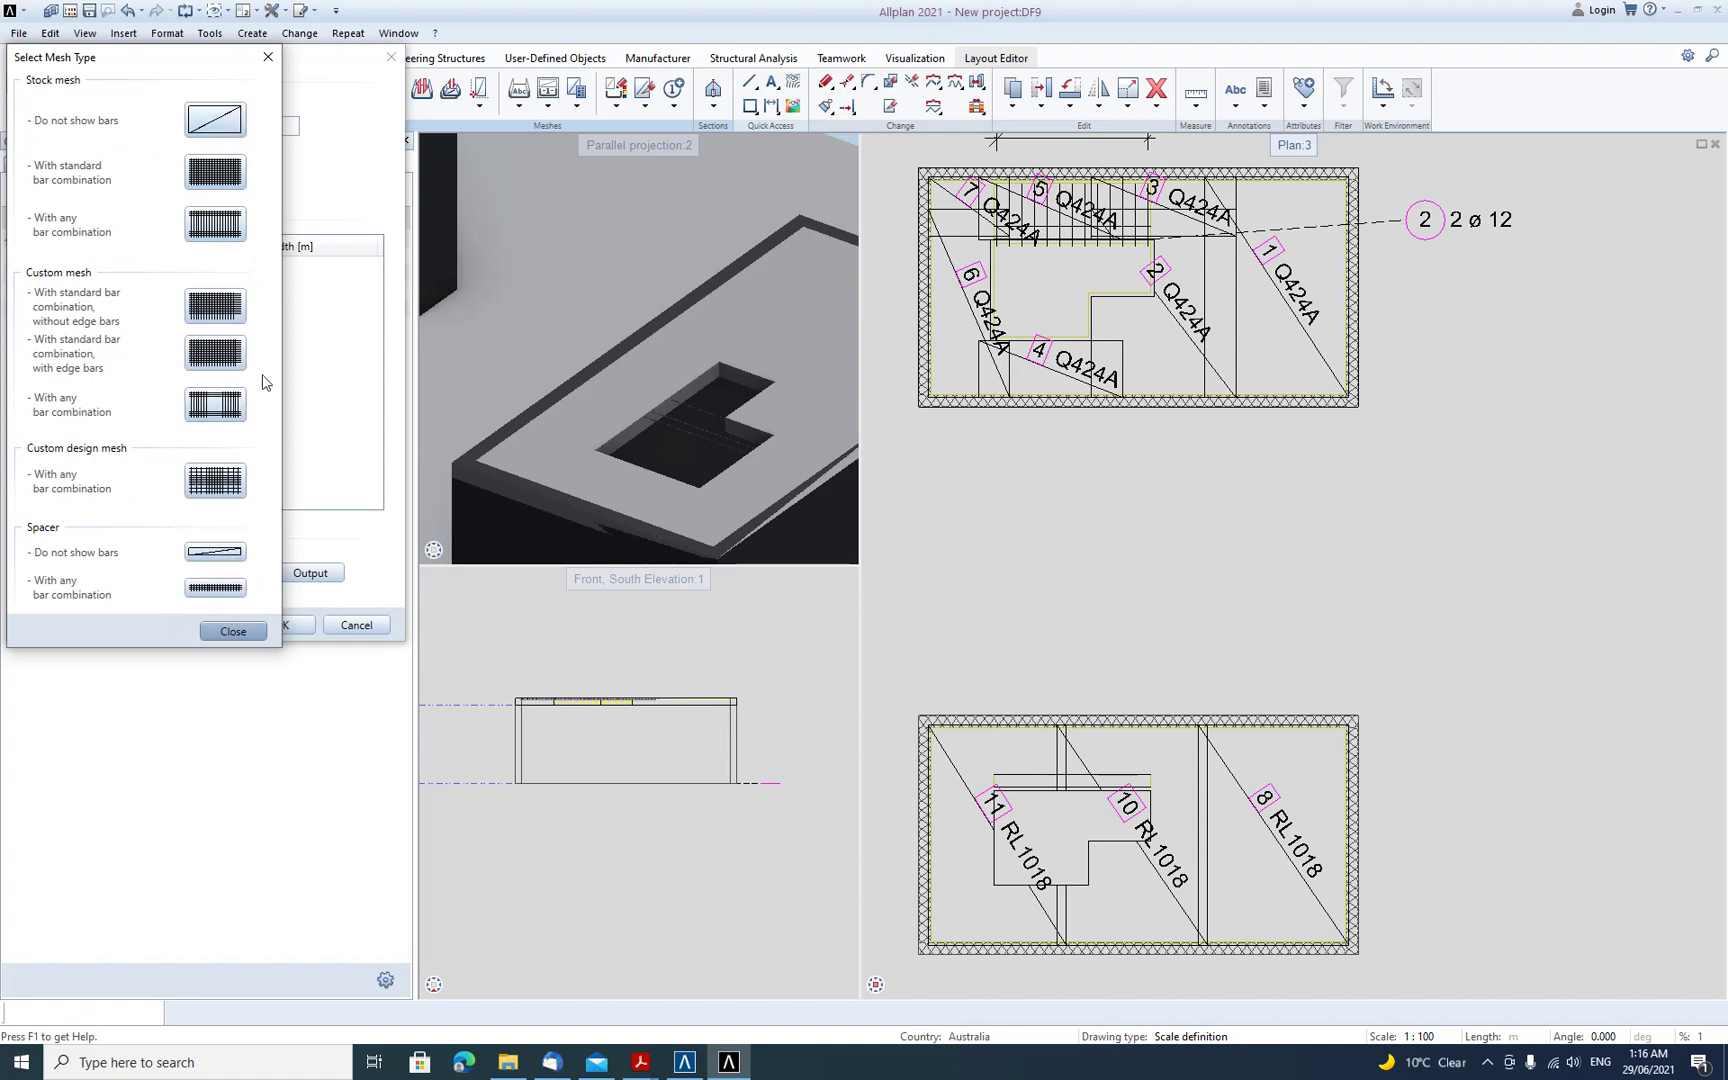
left_click(214, 174)
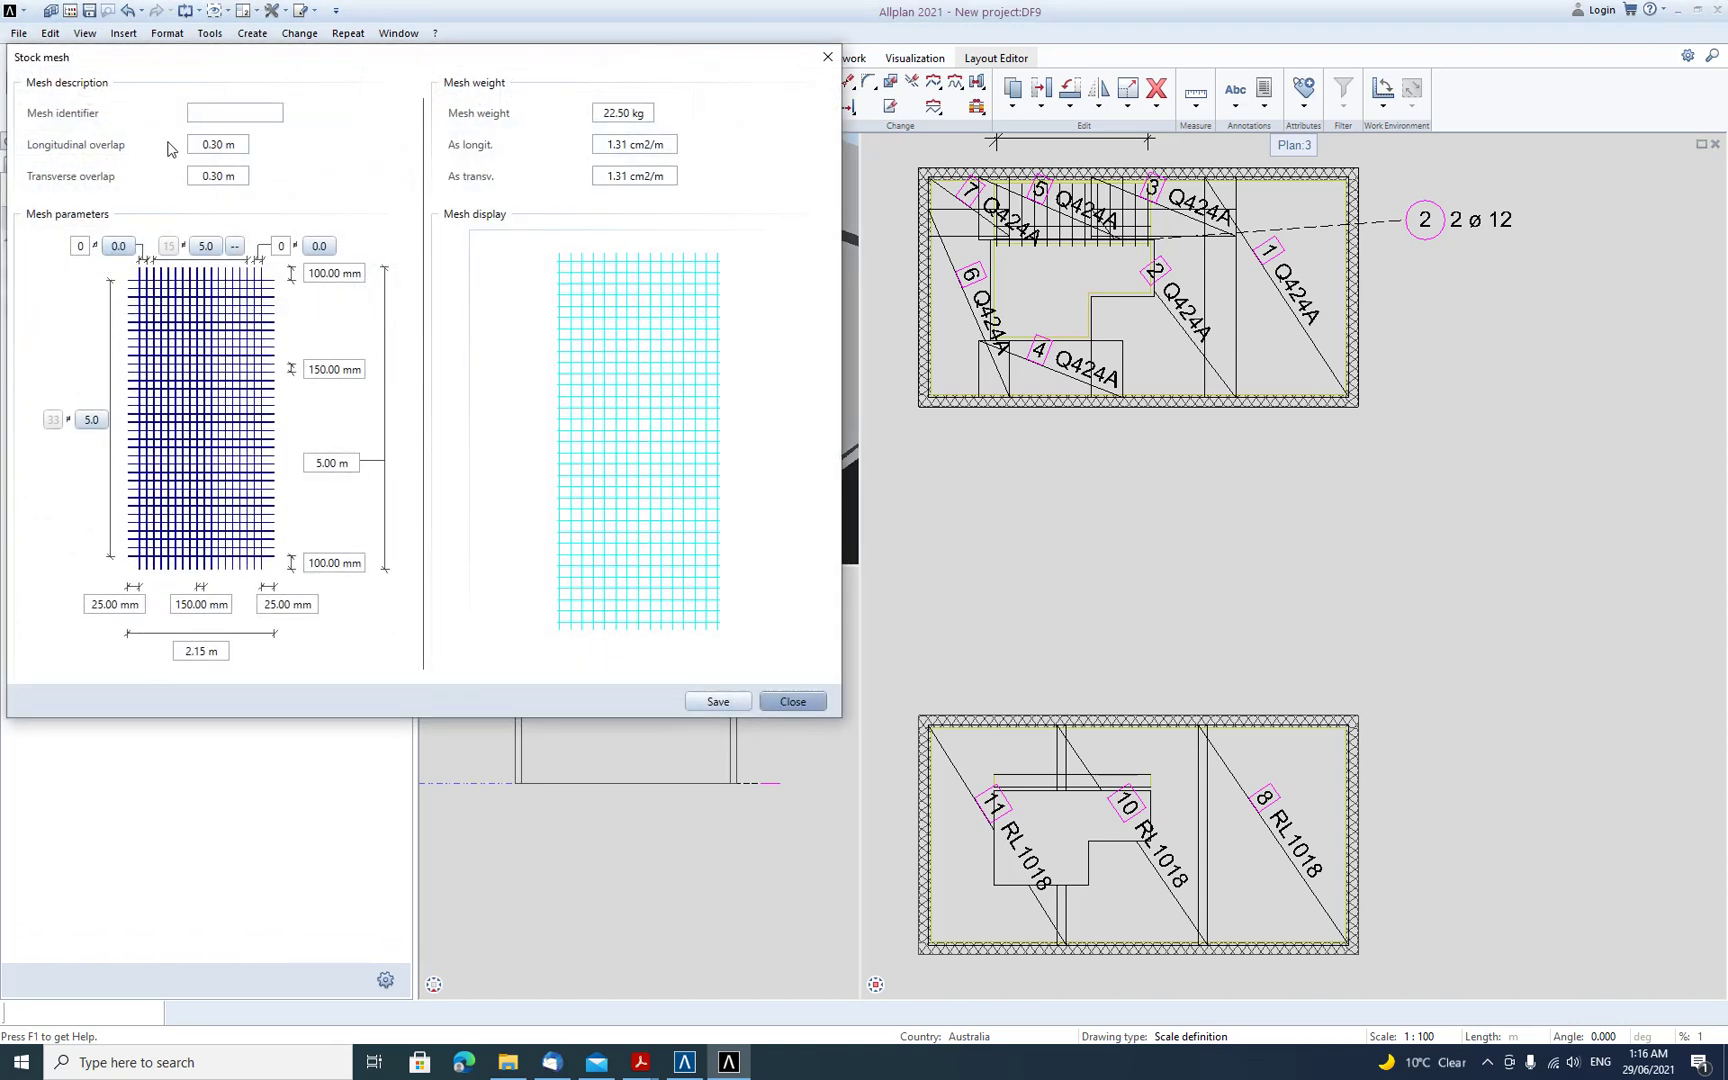
- Set the new stock mesh's identifier to D84 and its longitudinal and transverse bar diameters to 5.3
left_click(205, 111)
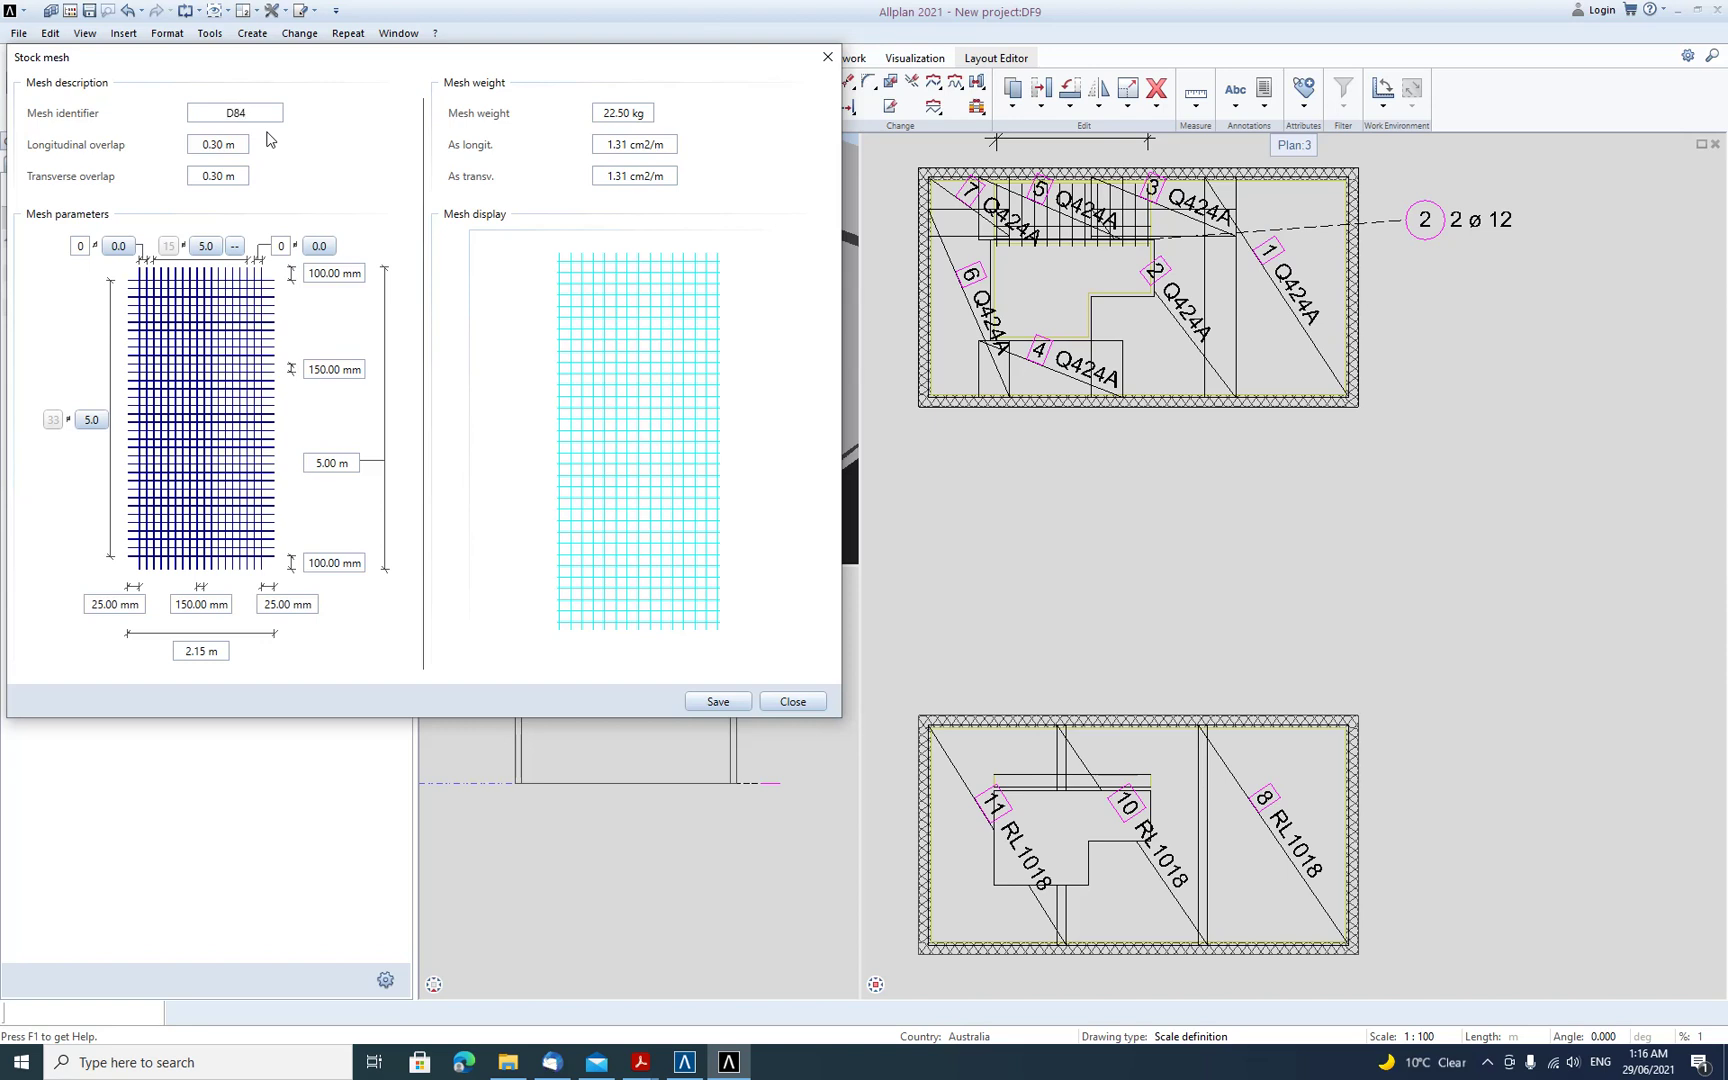
left_click(207, 246)
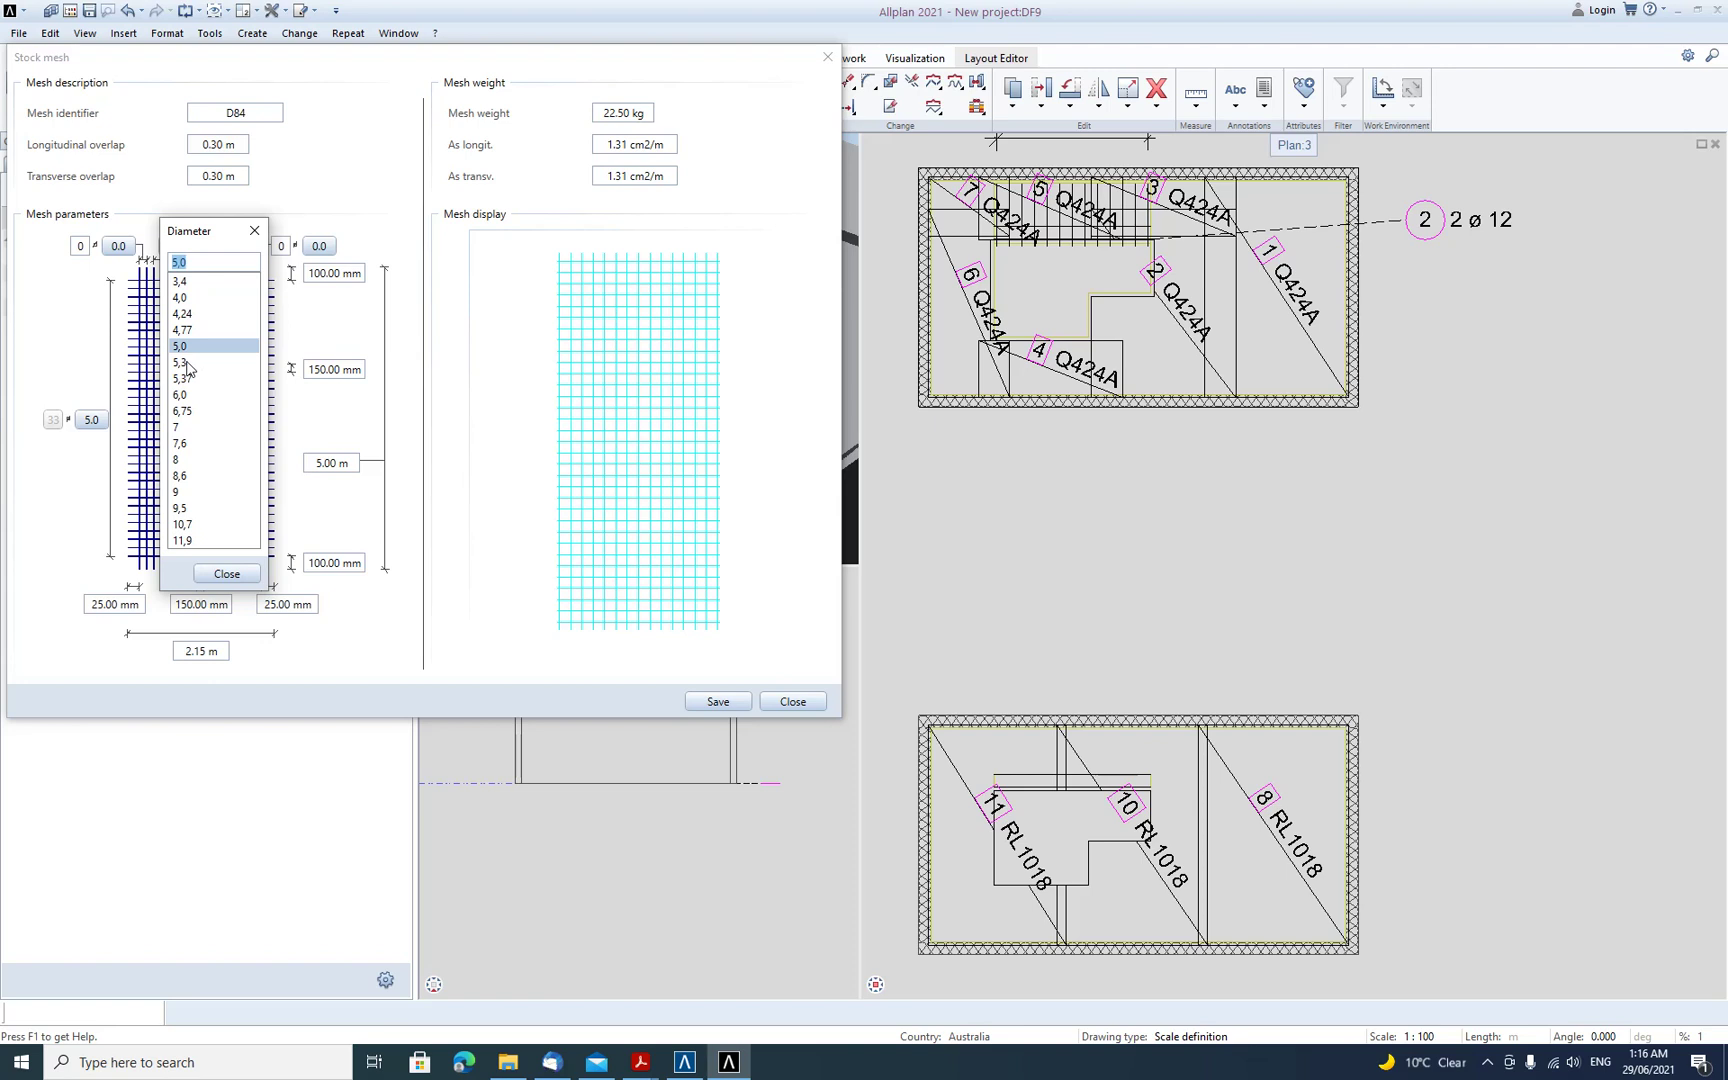
left_click(183, 362)
left_click(90, 418)
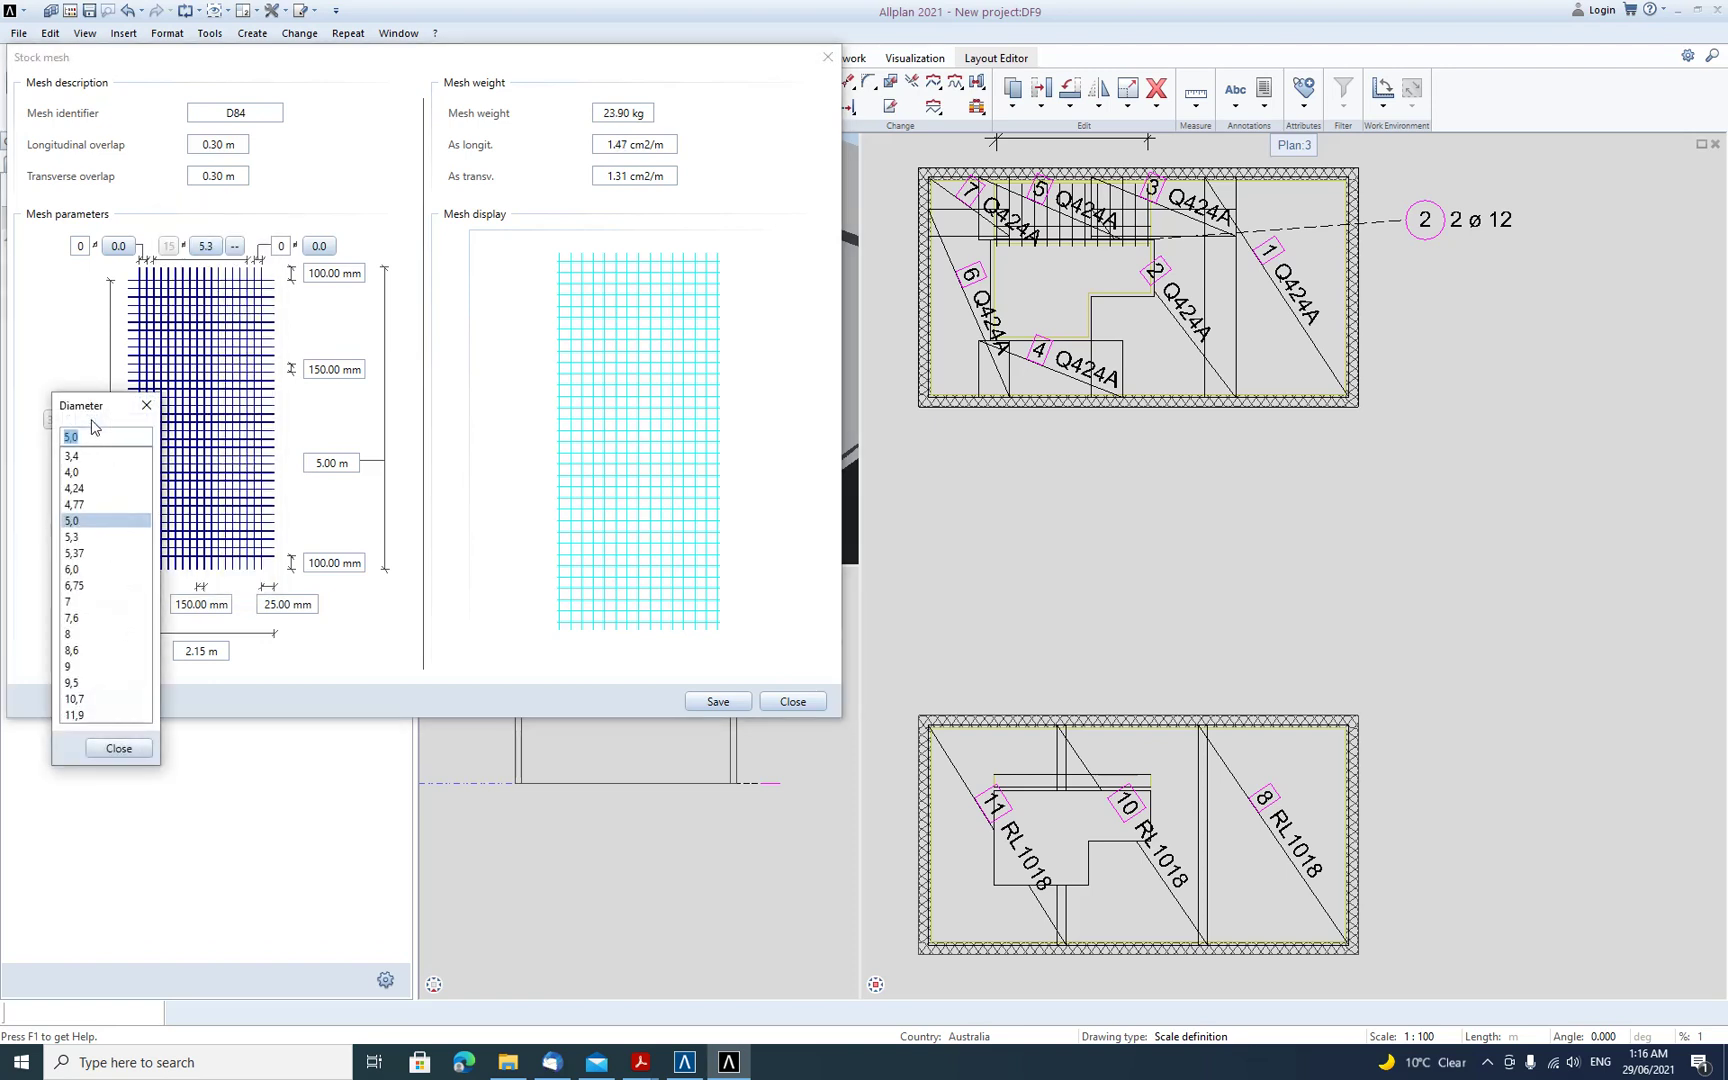
left_click(83, 540)
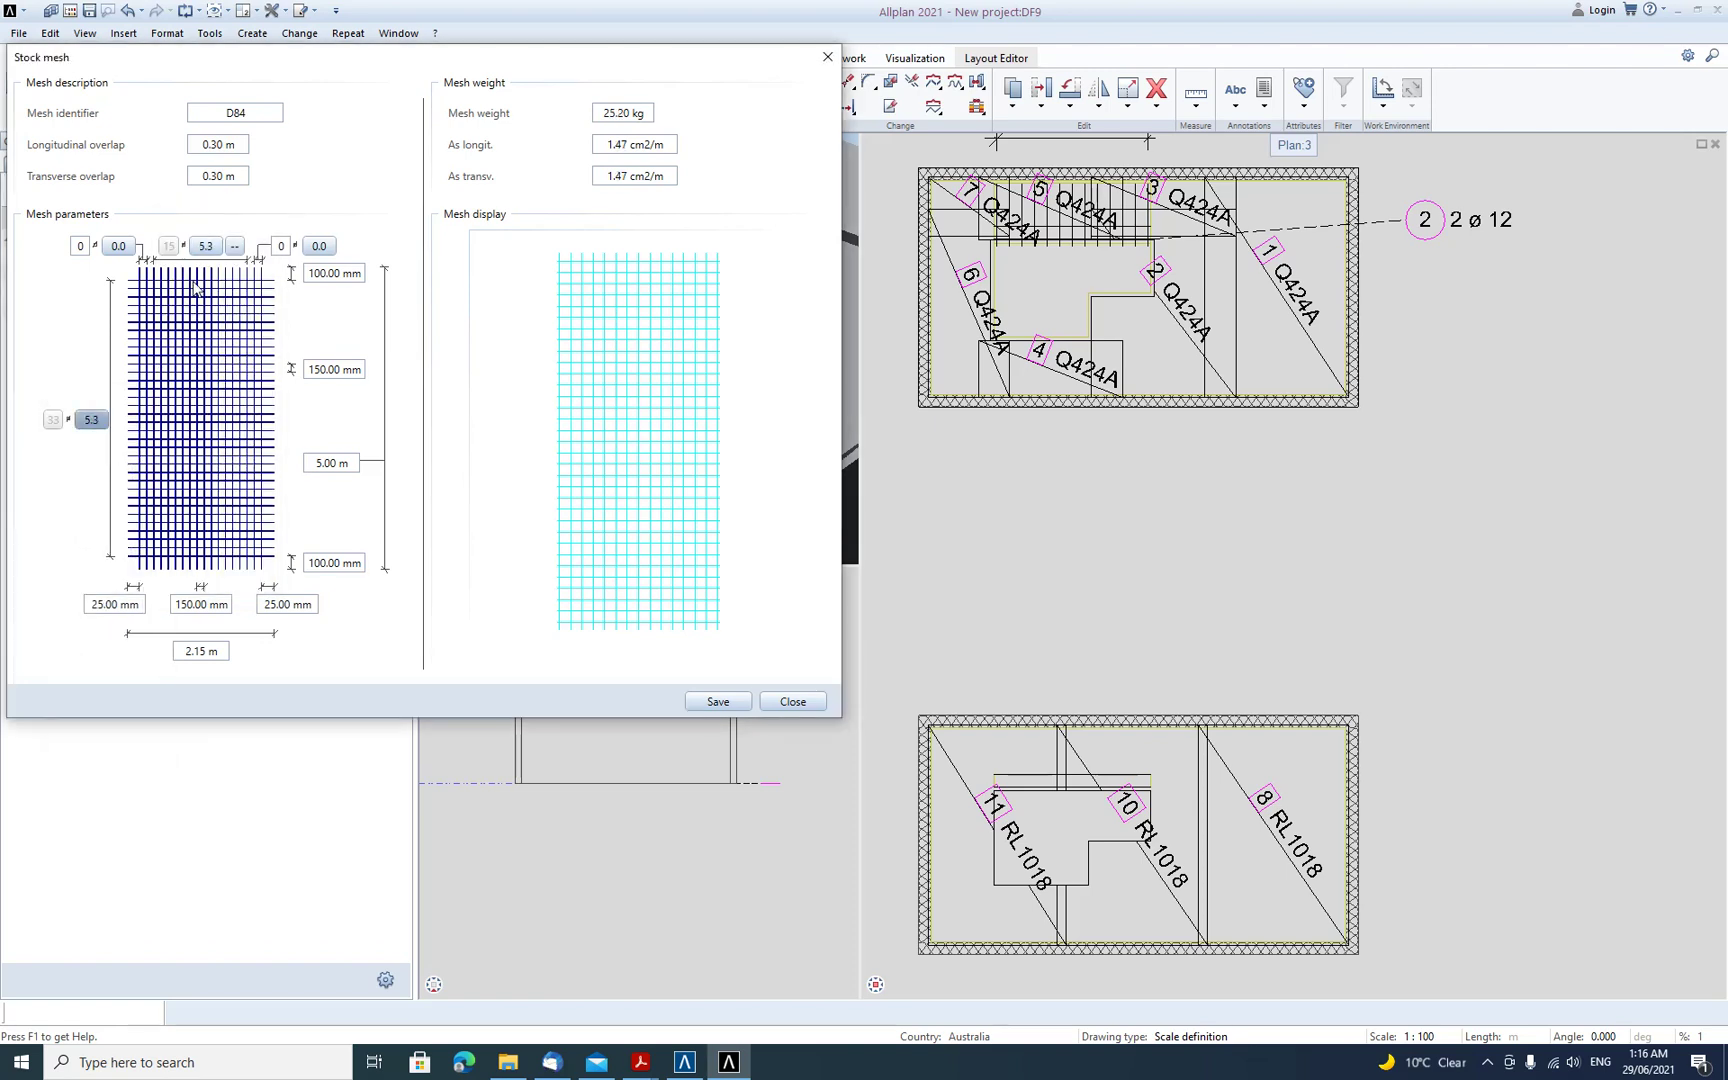
left_click(205, 247)
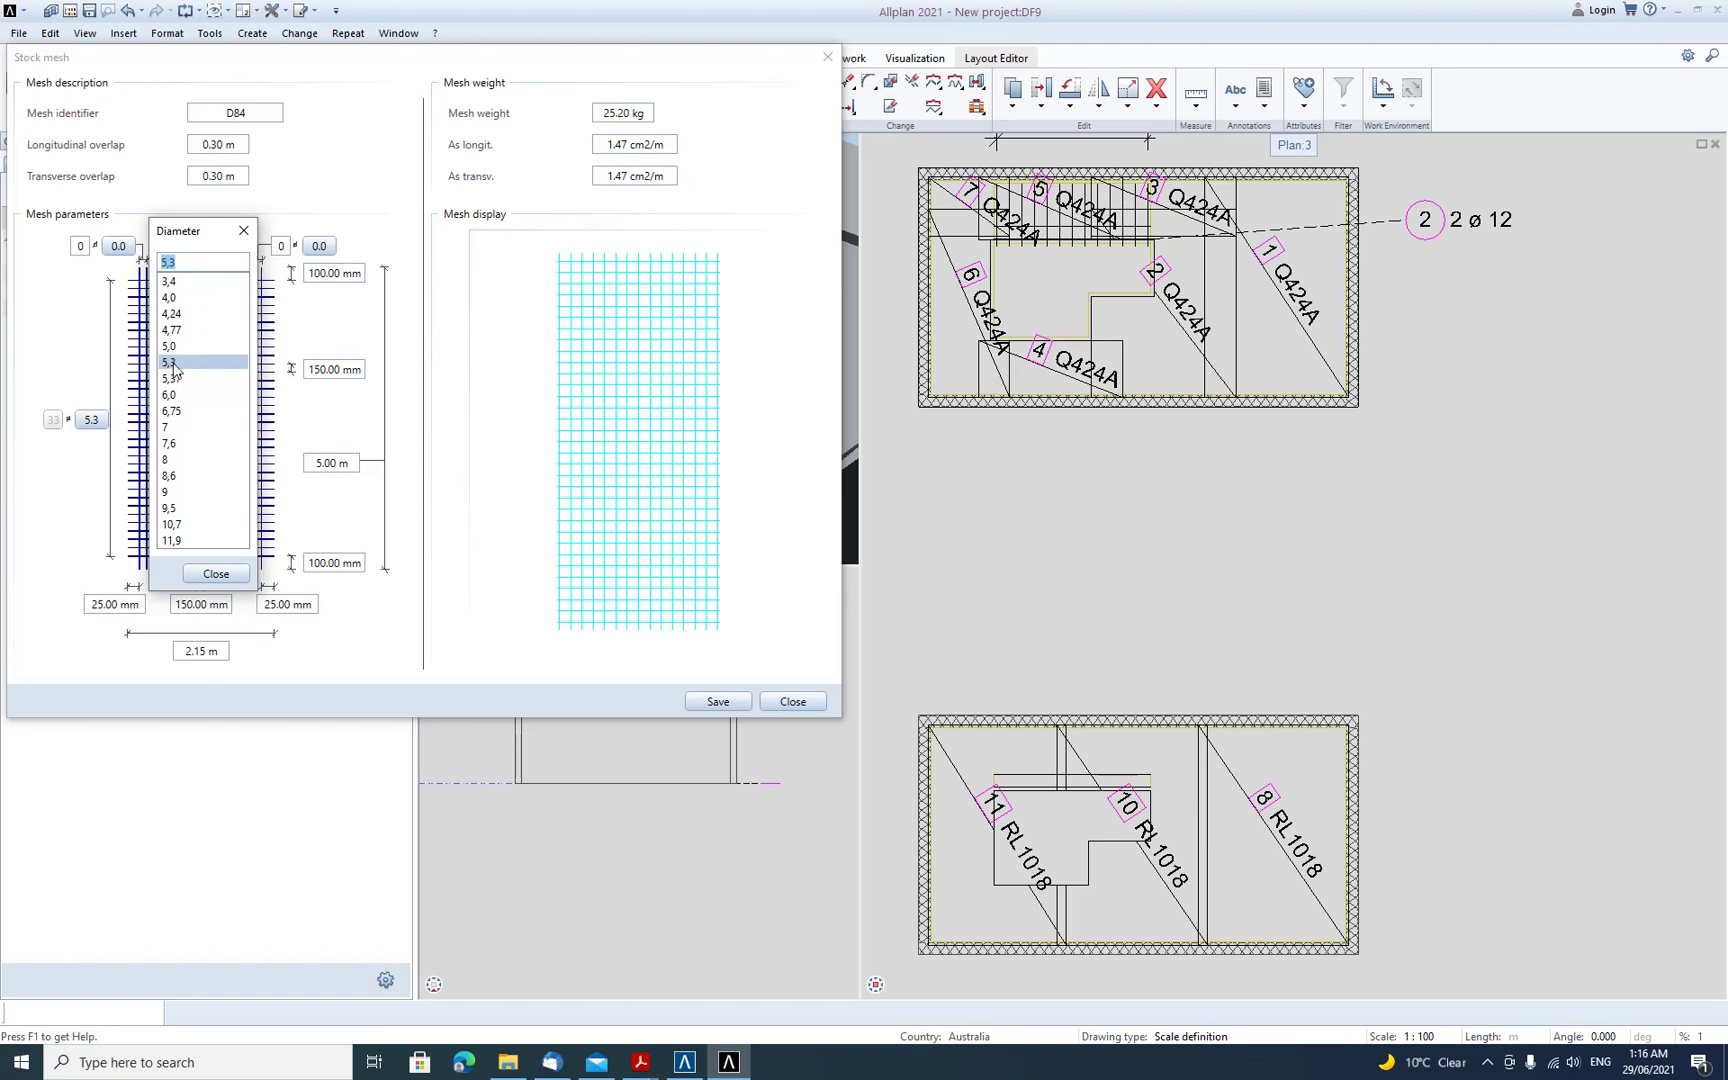
left_click(216, 573)
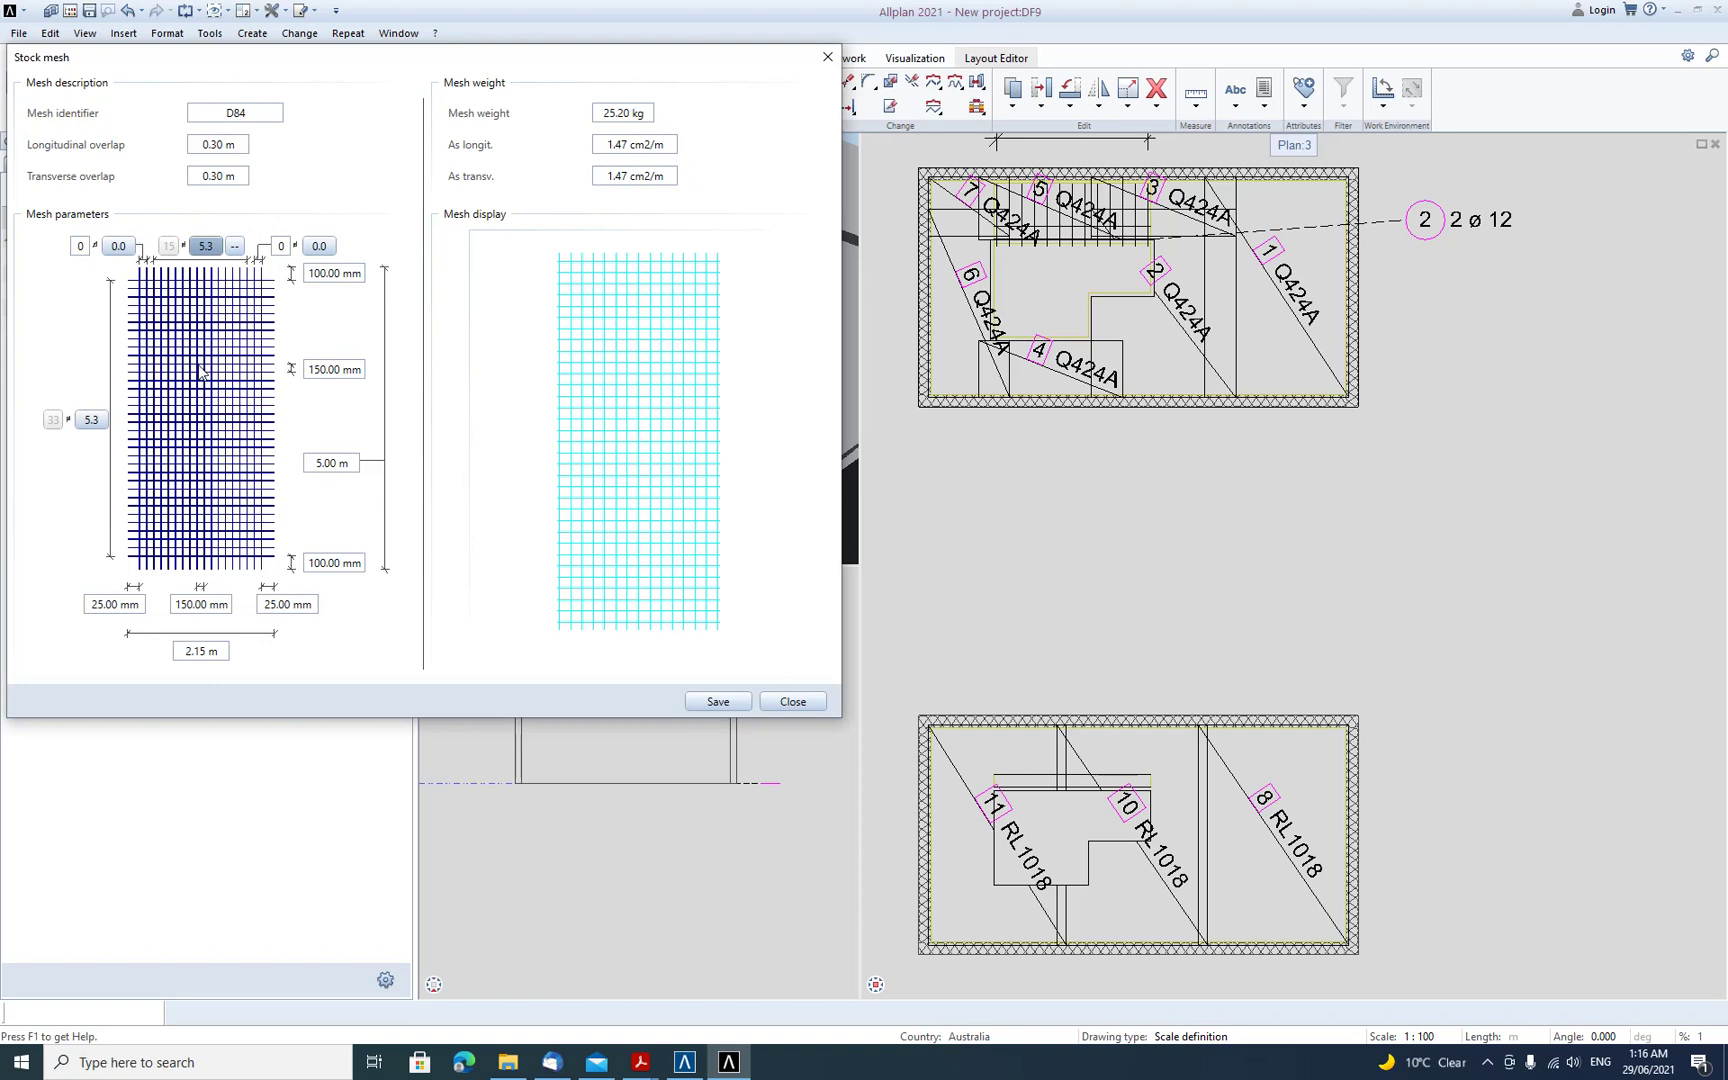
- Set the D84 mesh's length to 5.24 m and its width to 2.38 m
left_click(340, 463)
left_click_drag(340, 463, 299, 464)
type("5.24")
left_click(200, 650)
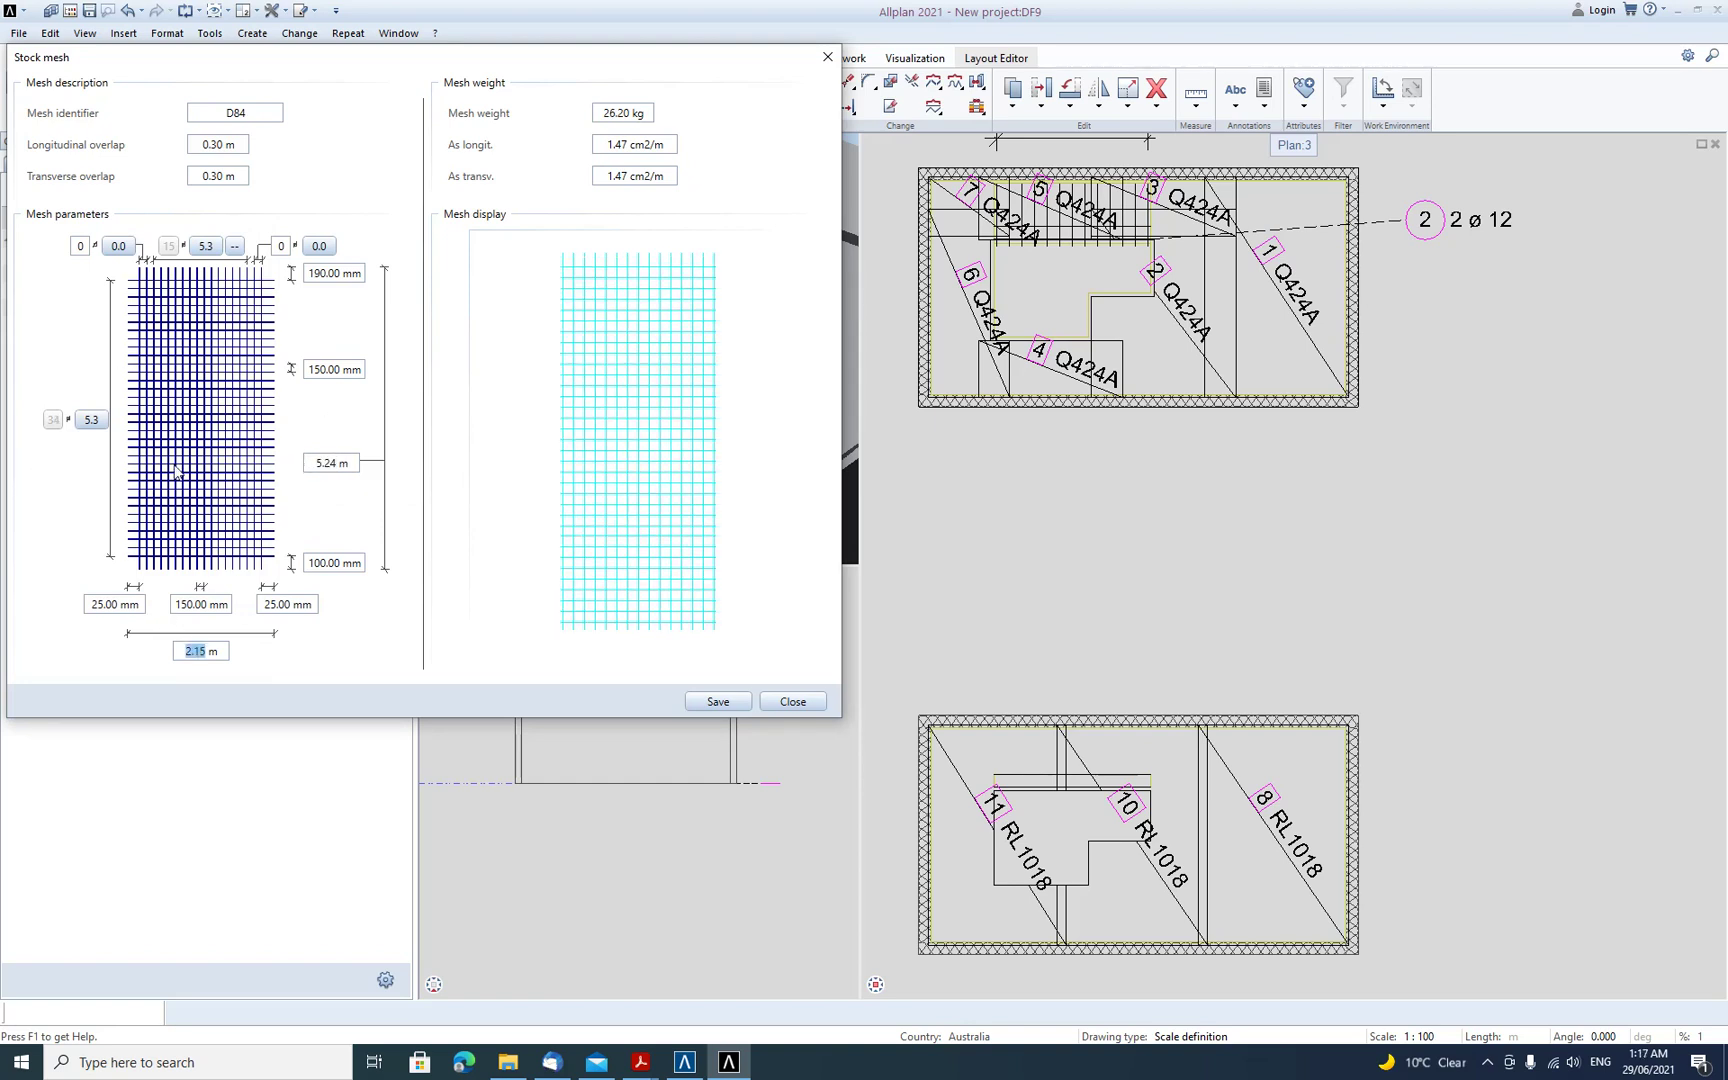
type("2")
- Save the D84 mesh and confirm the Aus Custom catalog
left_click(717, 702)
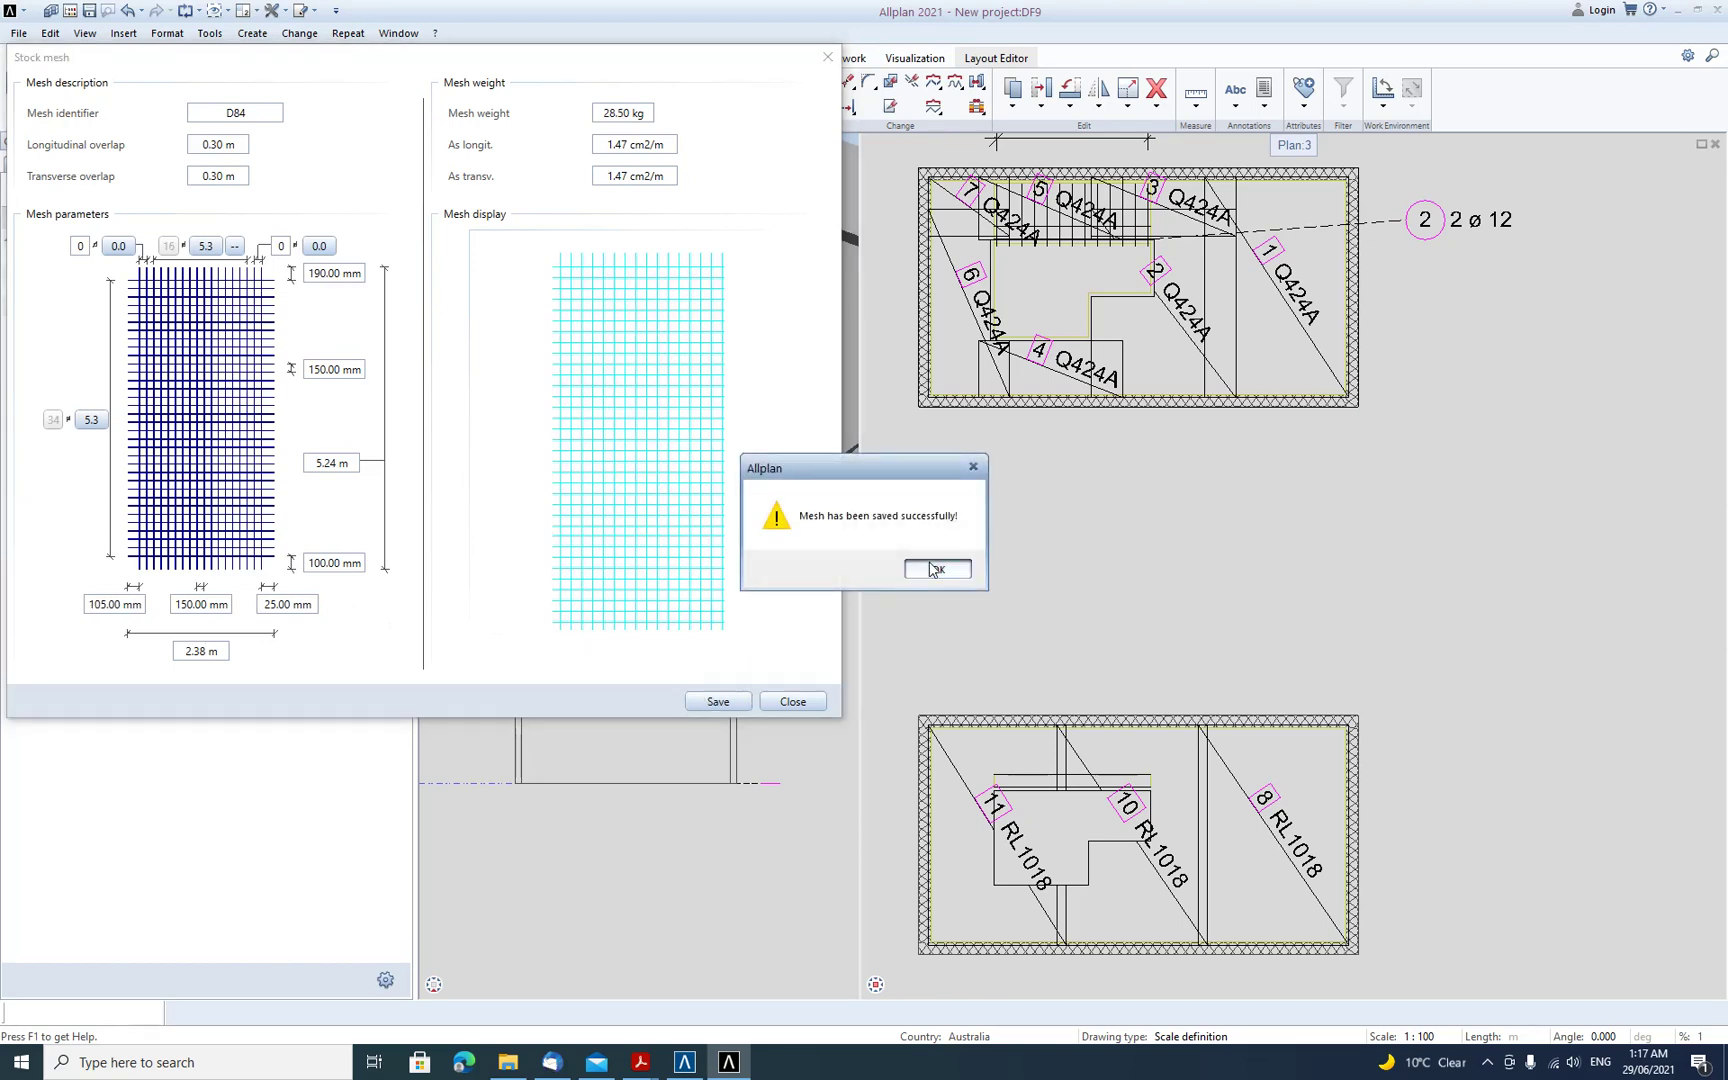
left_click(925, 570)
left_click(792, 702)
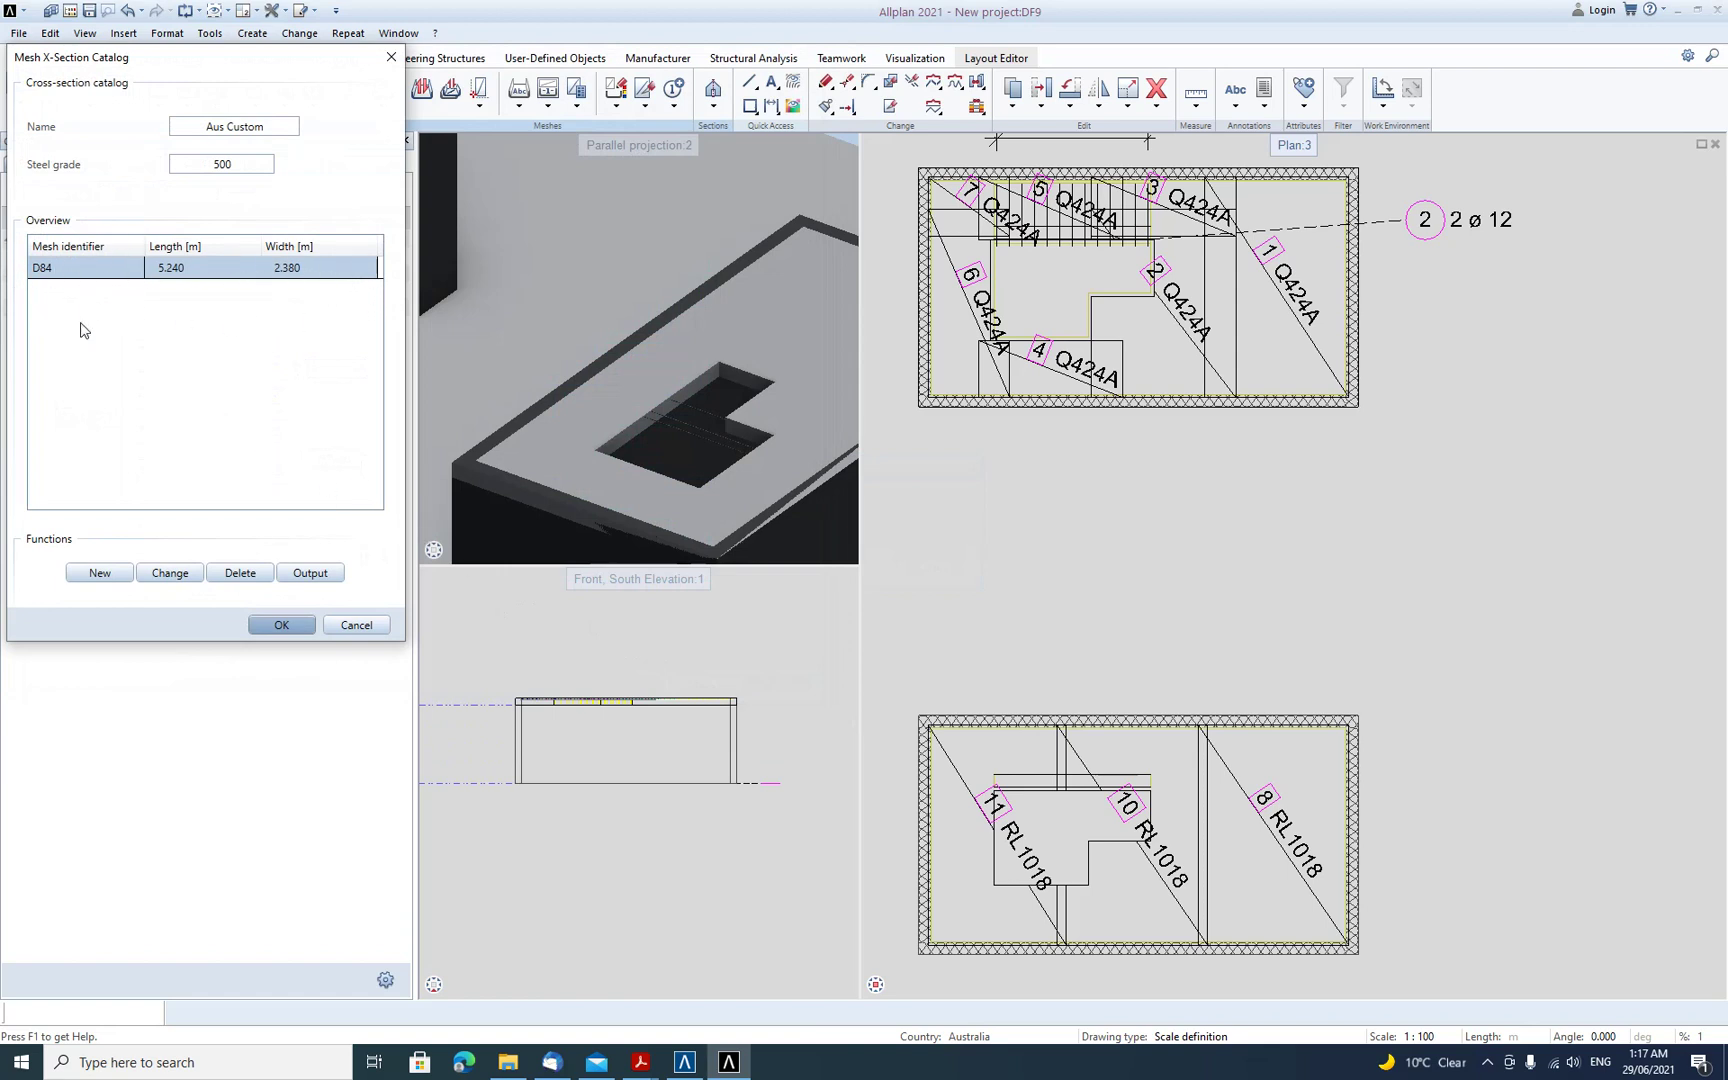
left_click(281, 622)
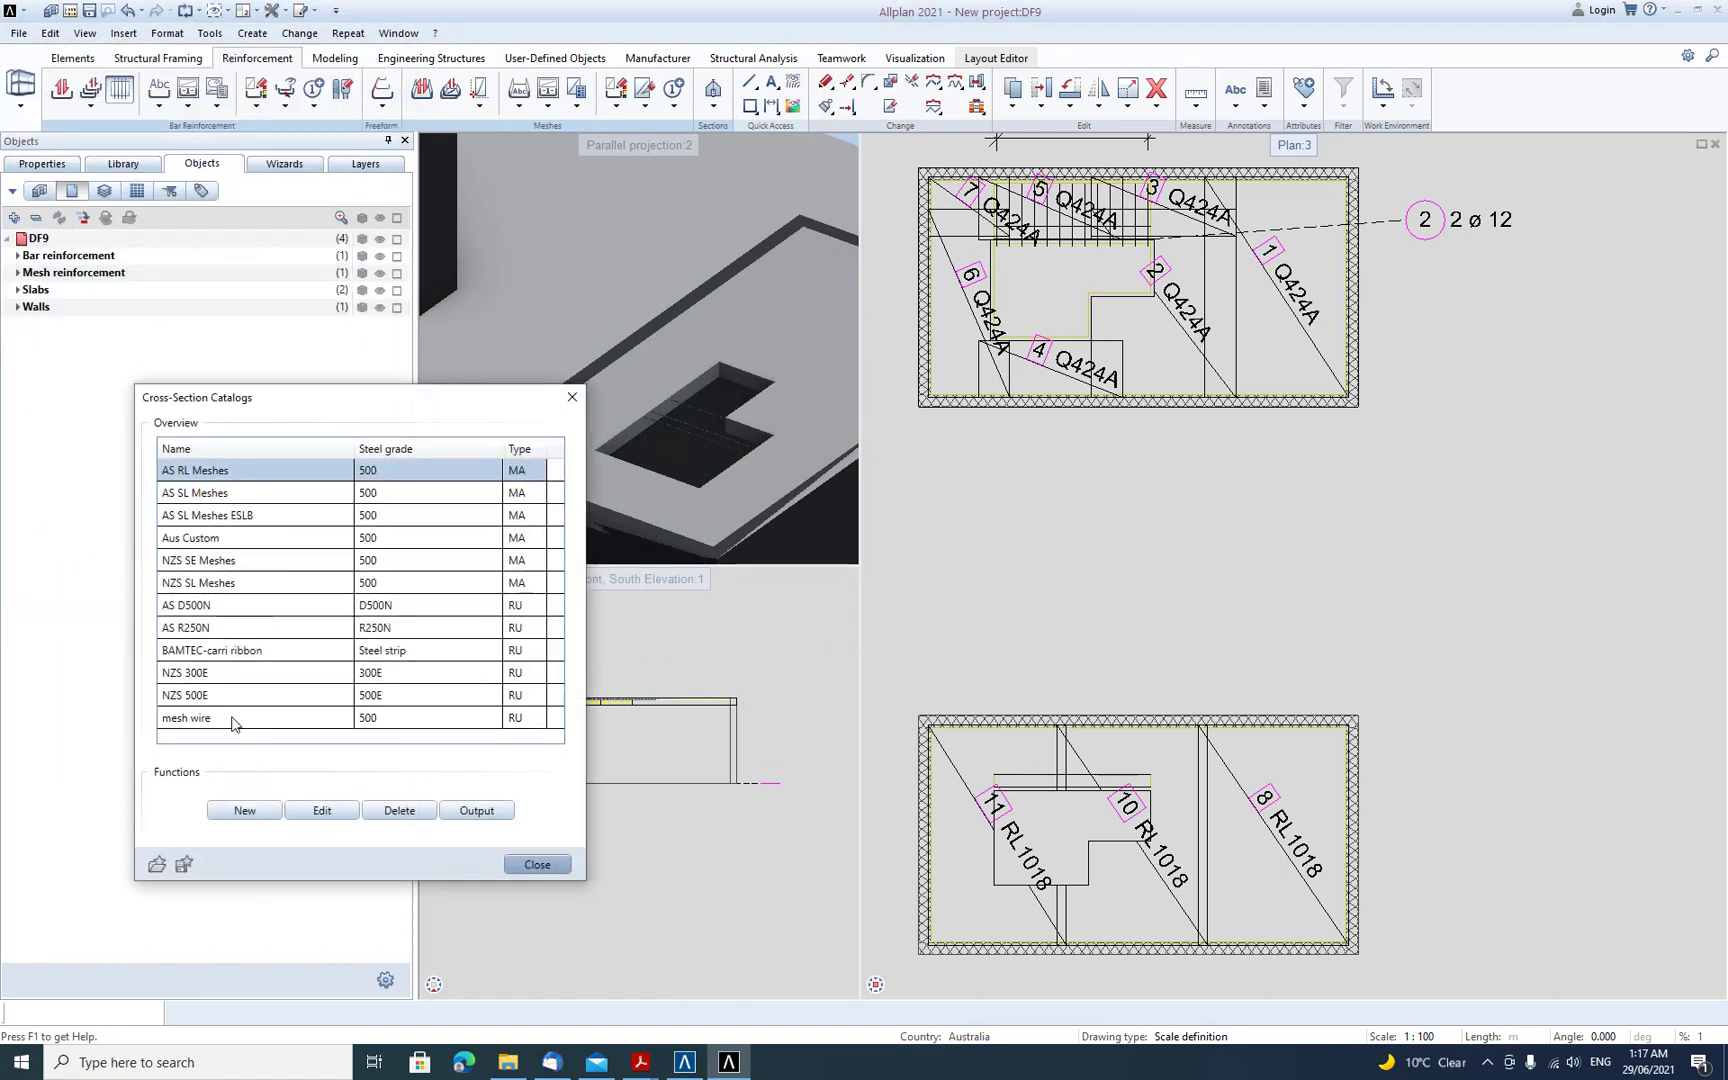
- Review the bar diameters defined in the mesh wire cross-section catalog and close the catalogs without changes
left_click(223, 720)
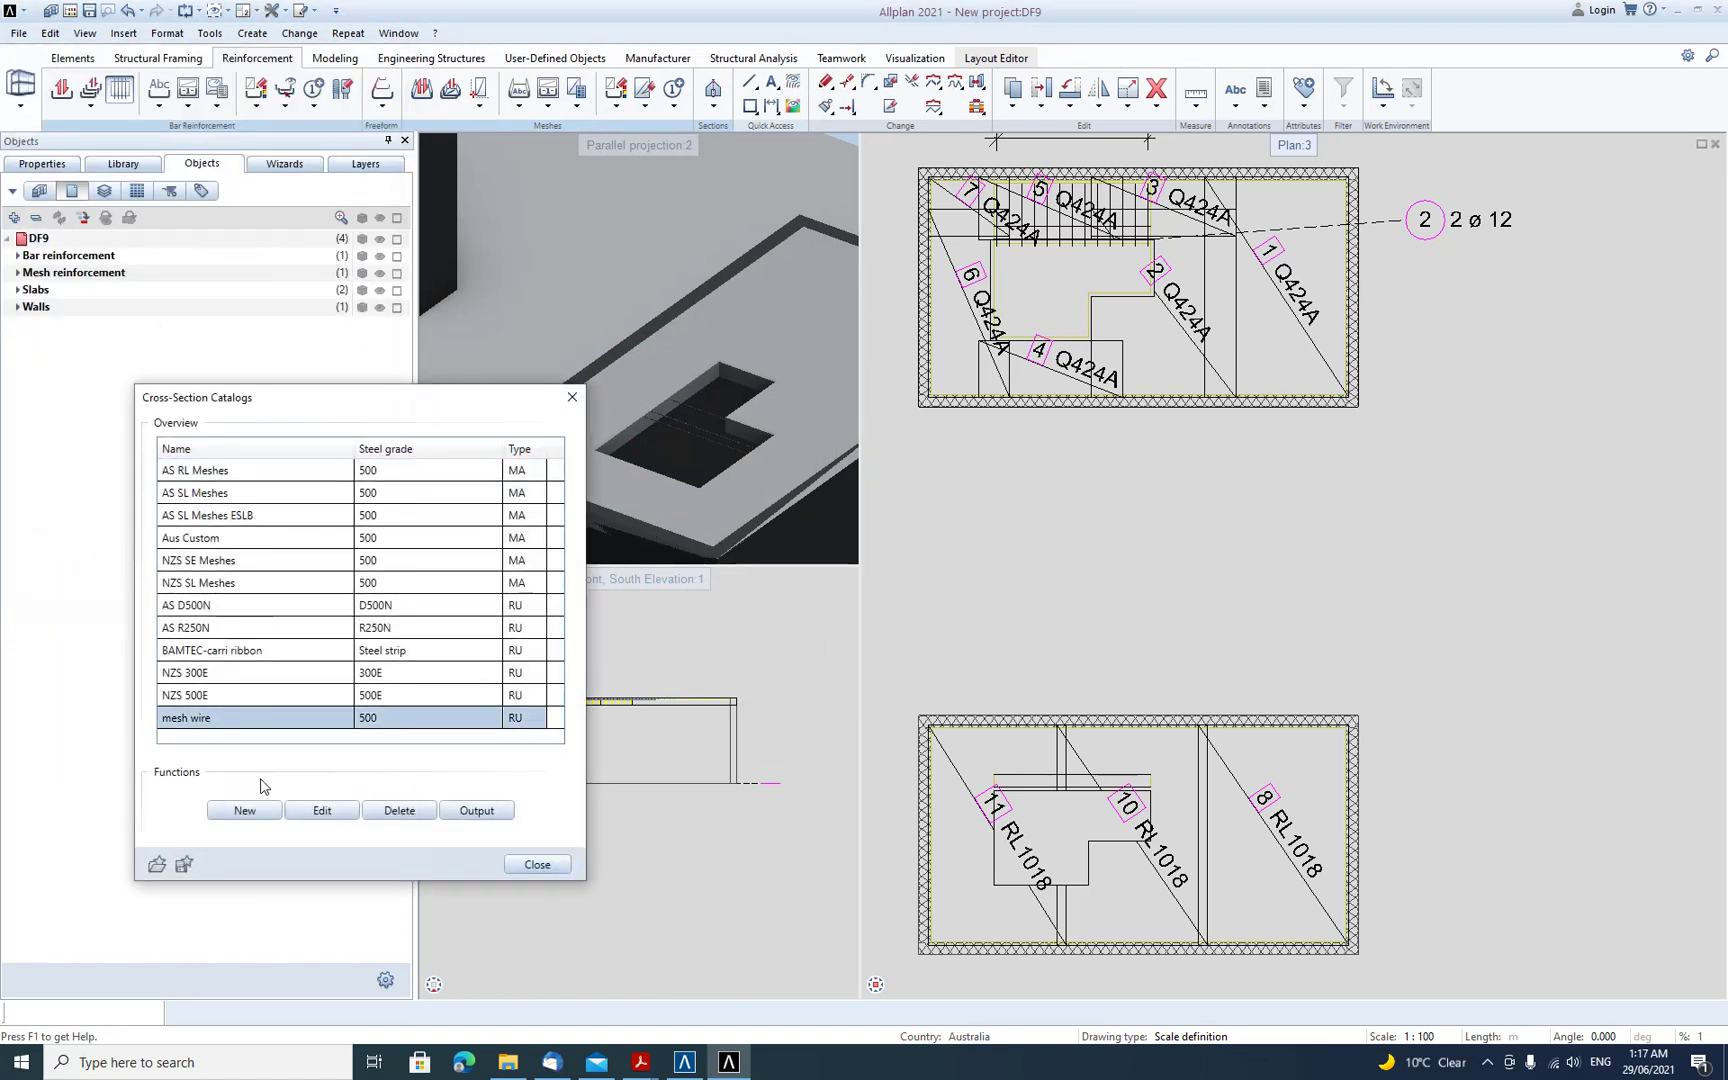
left_click(321, 812)
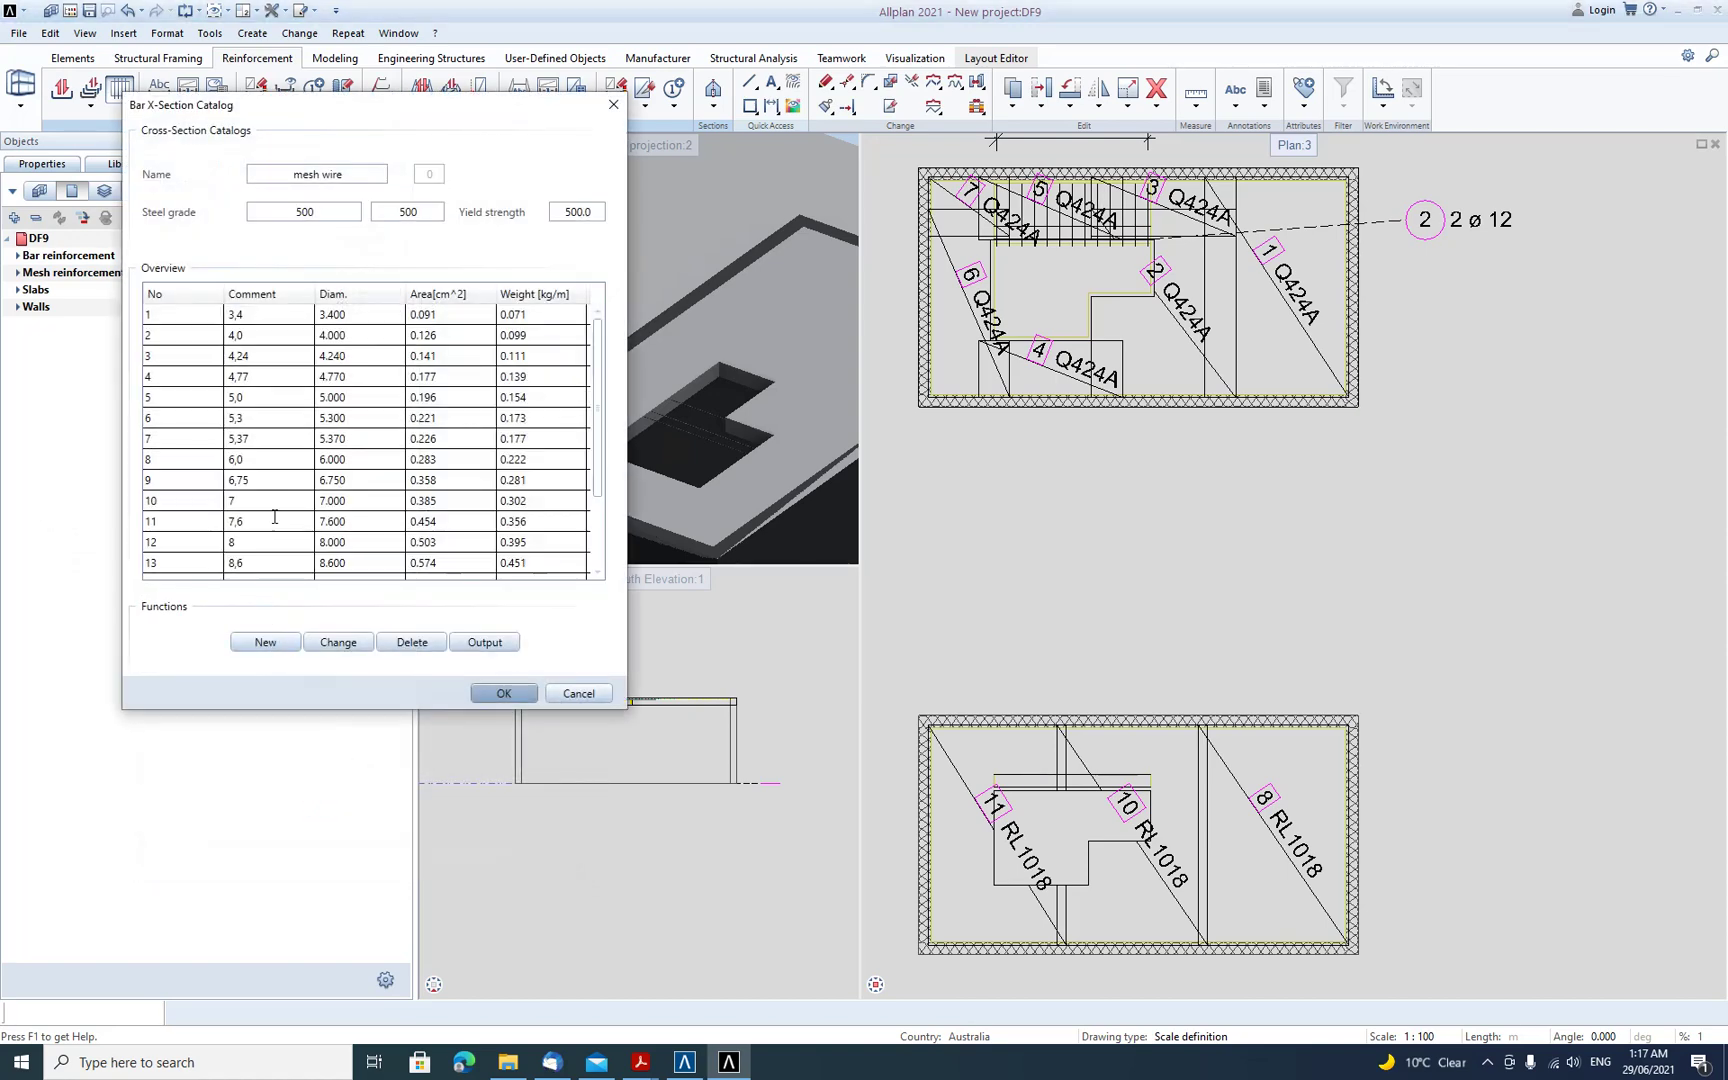
scroll(239, 421, "down", 2)
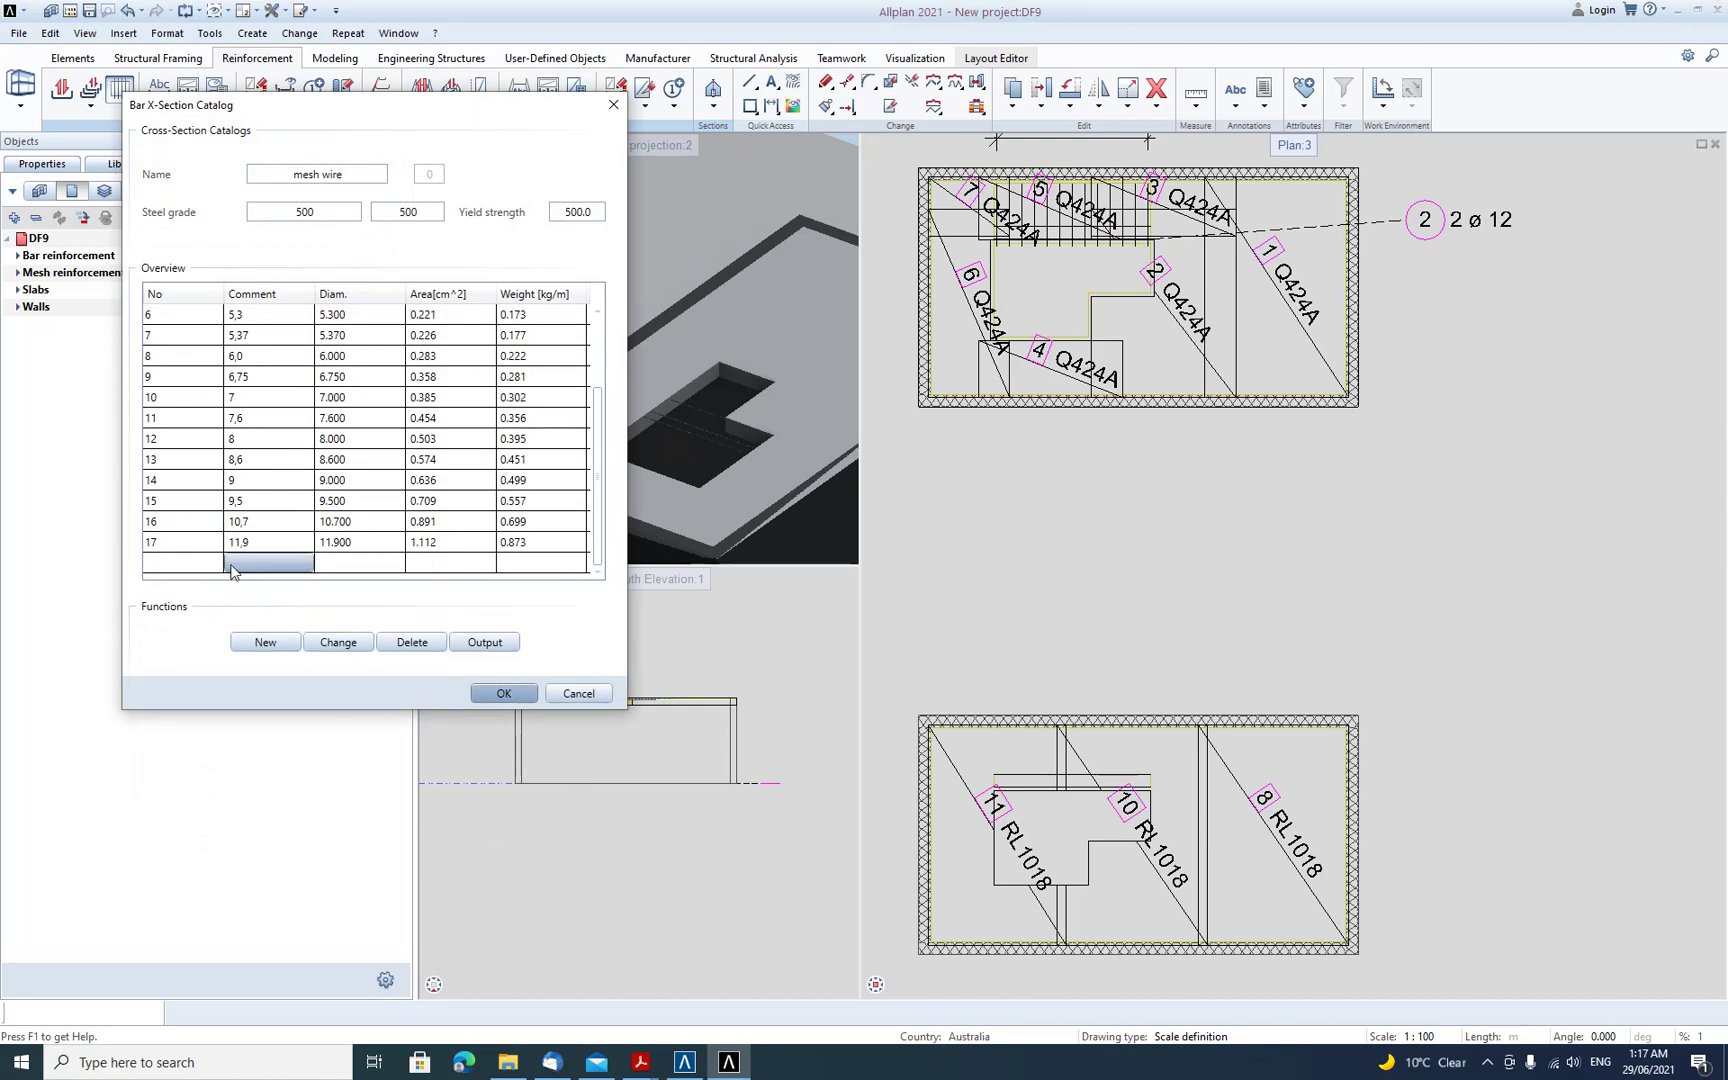
left_click(578, 693)
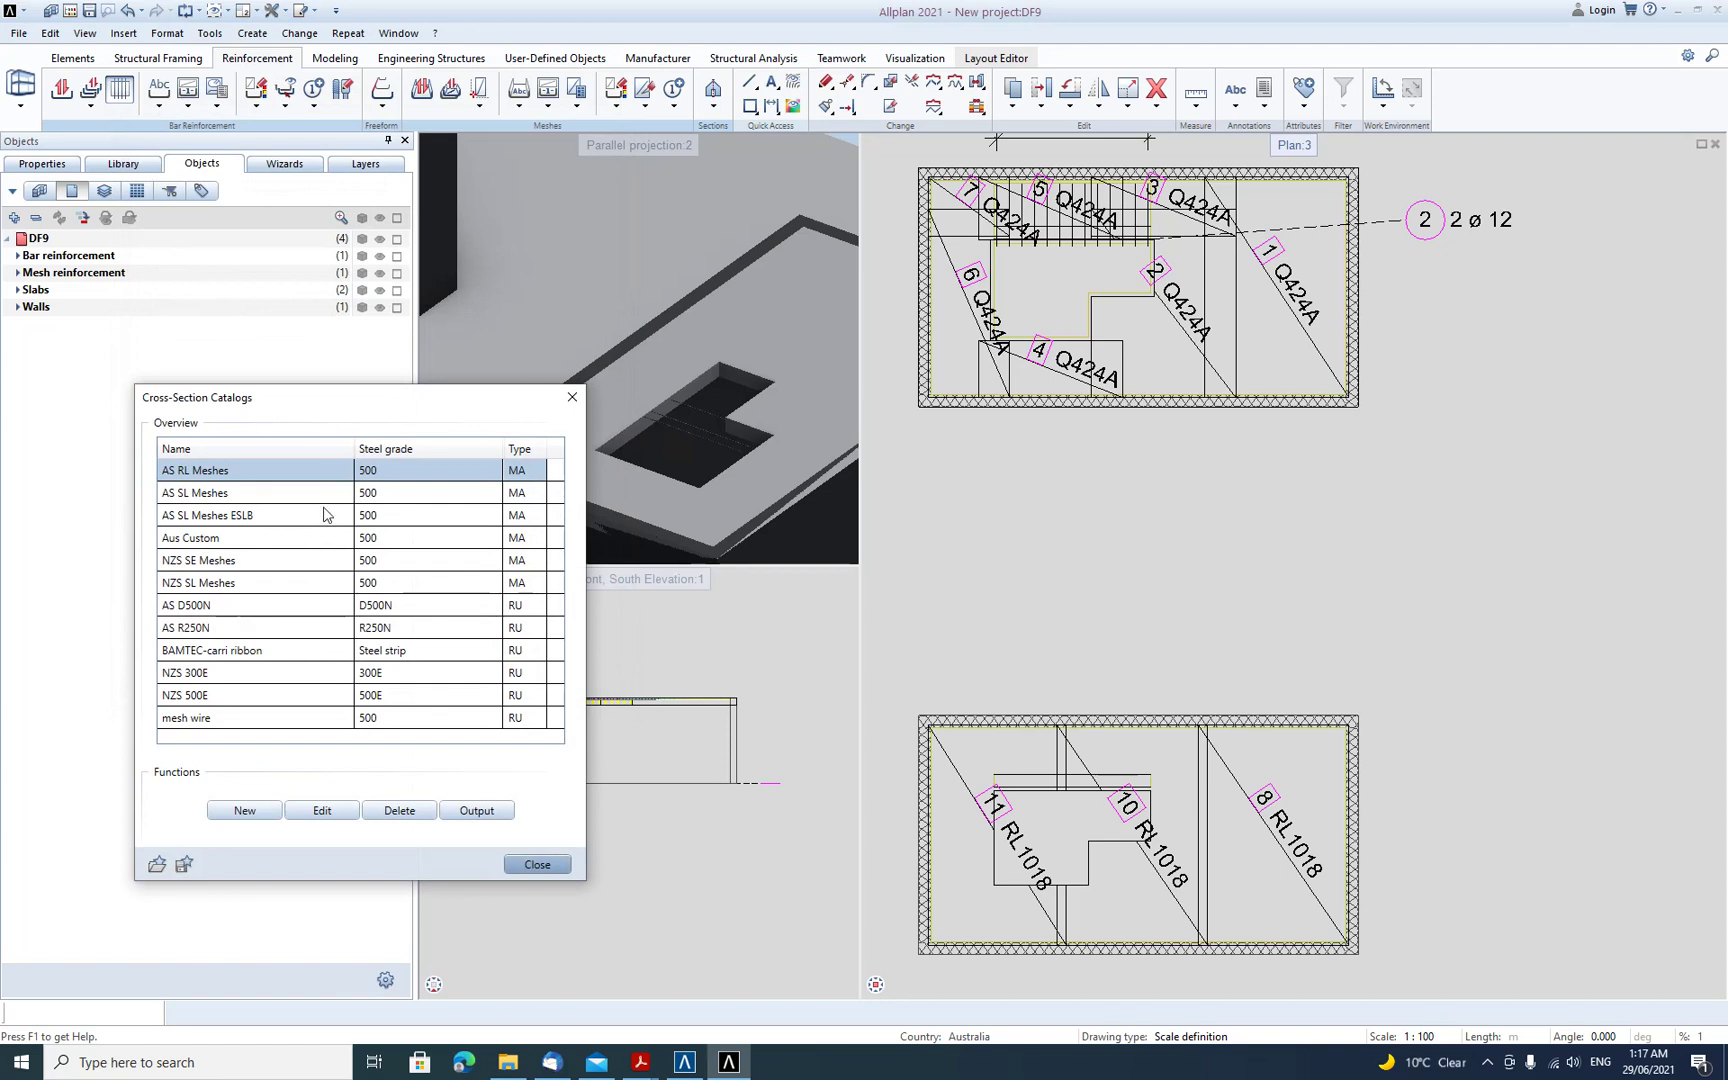
left_click(537, 864)
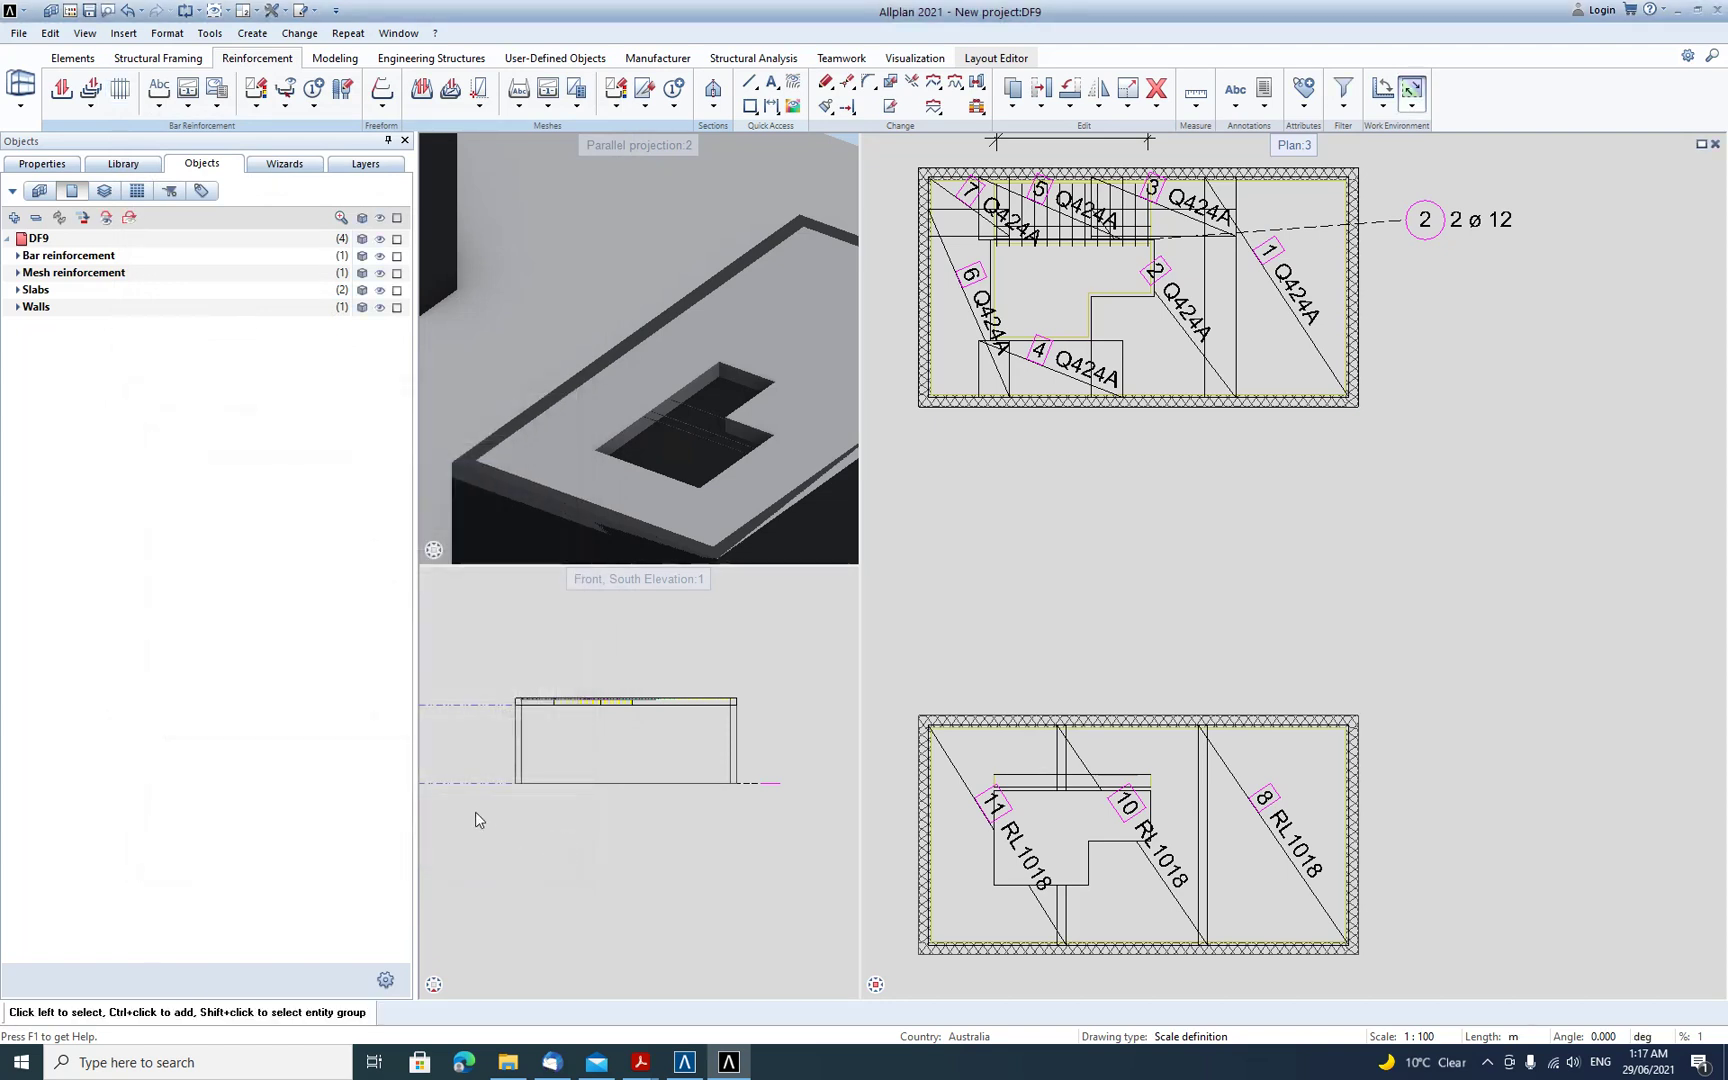
- Select mesh mark 11 in the lower plan and hide the slabs in the 3D view to expose the reinforcement
left_click(967, 783)
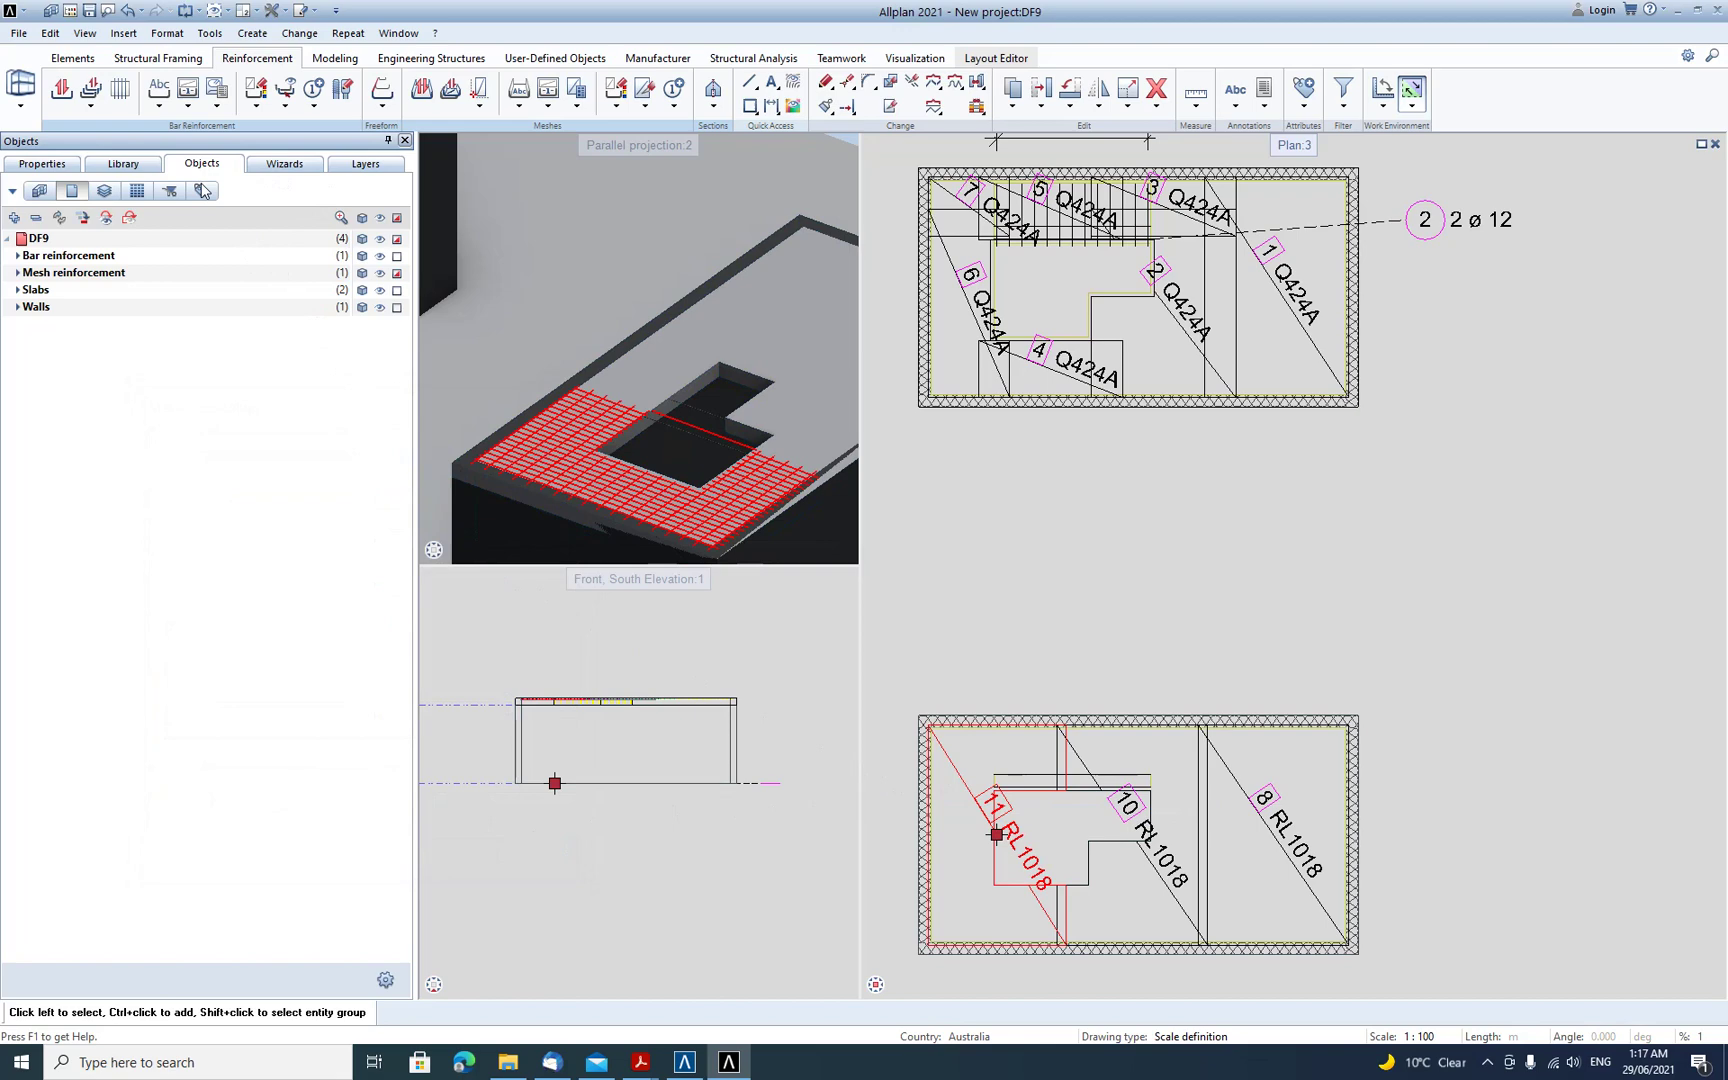
left_click(362, 290)
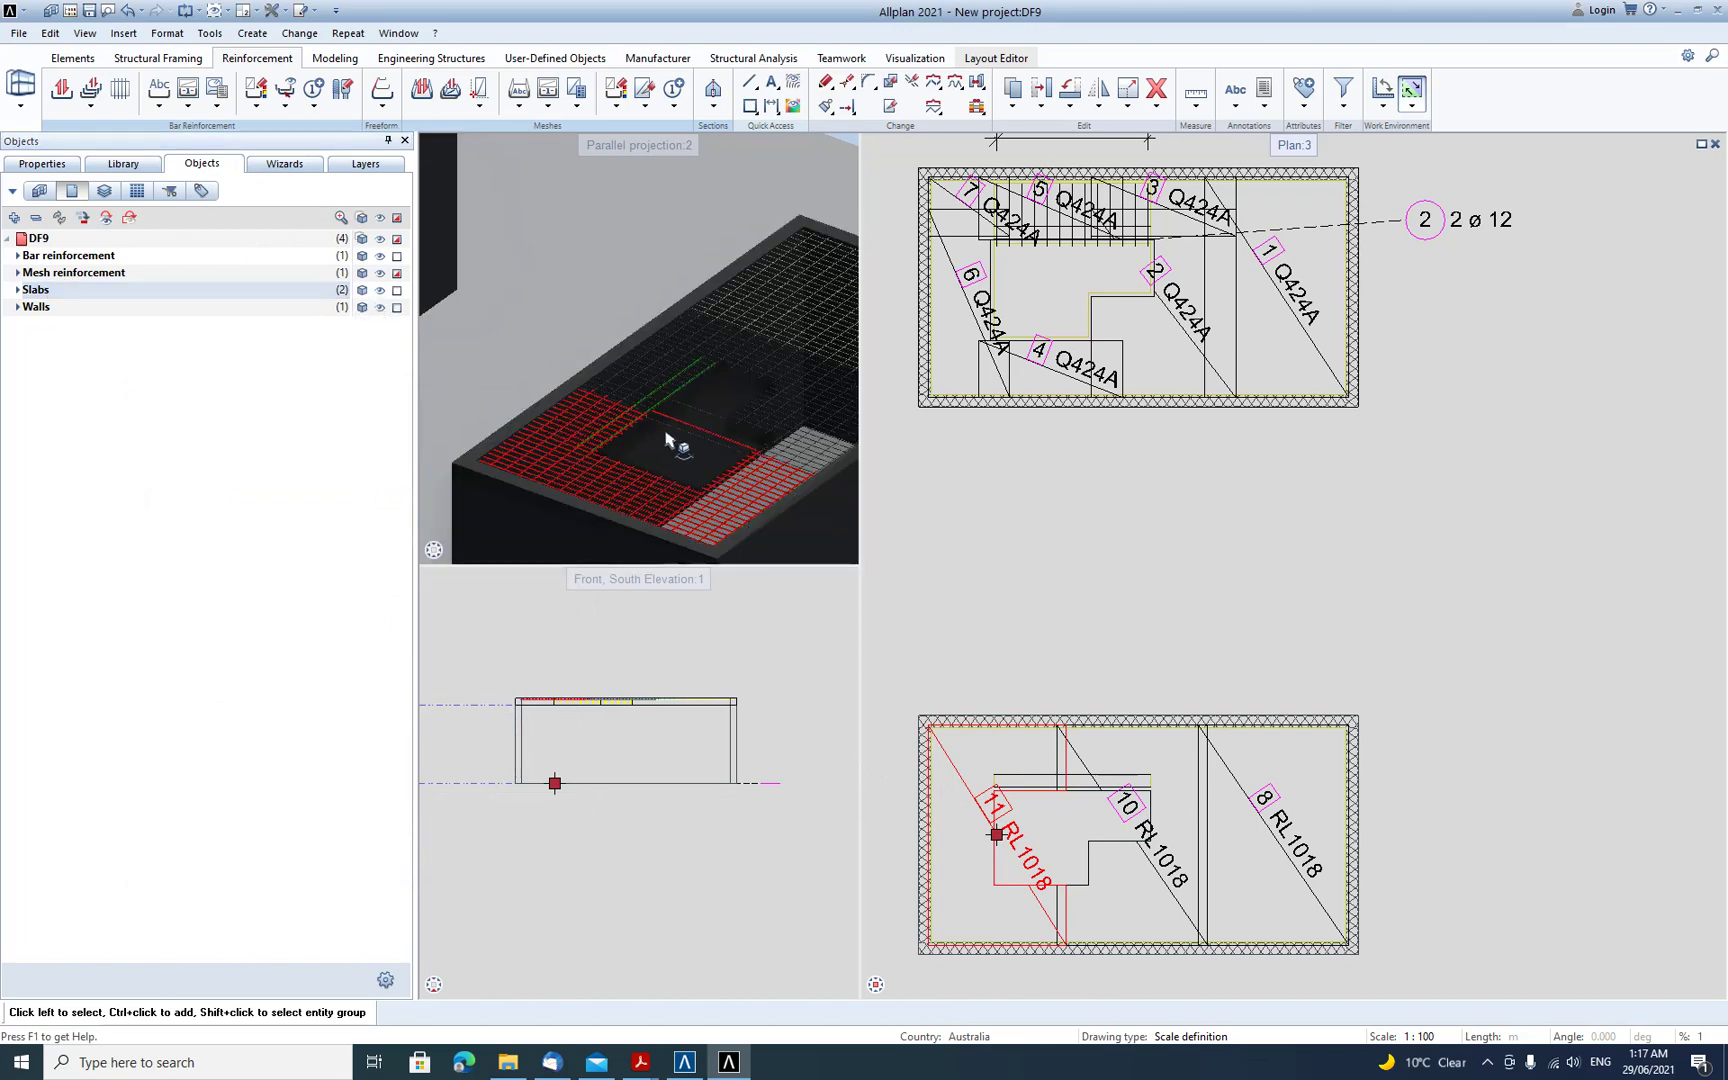
scroll(600, 410, "up", 4)
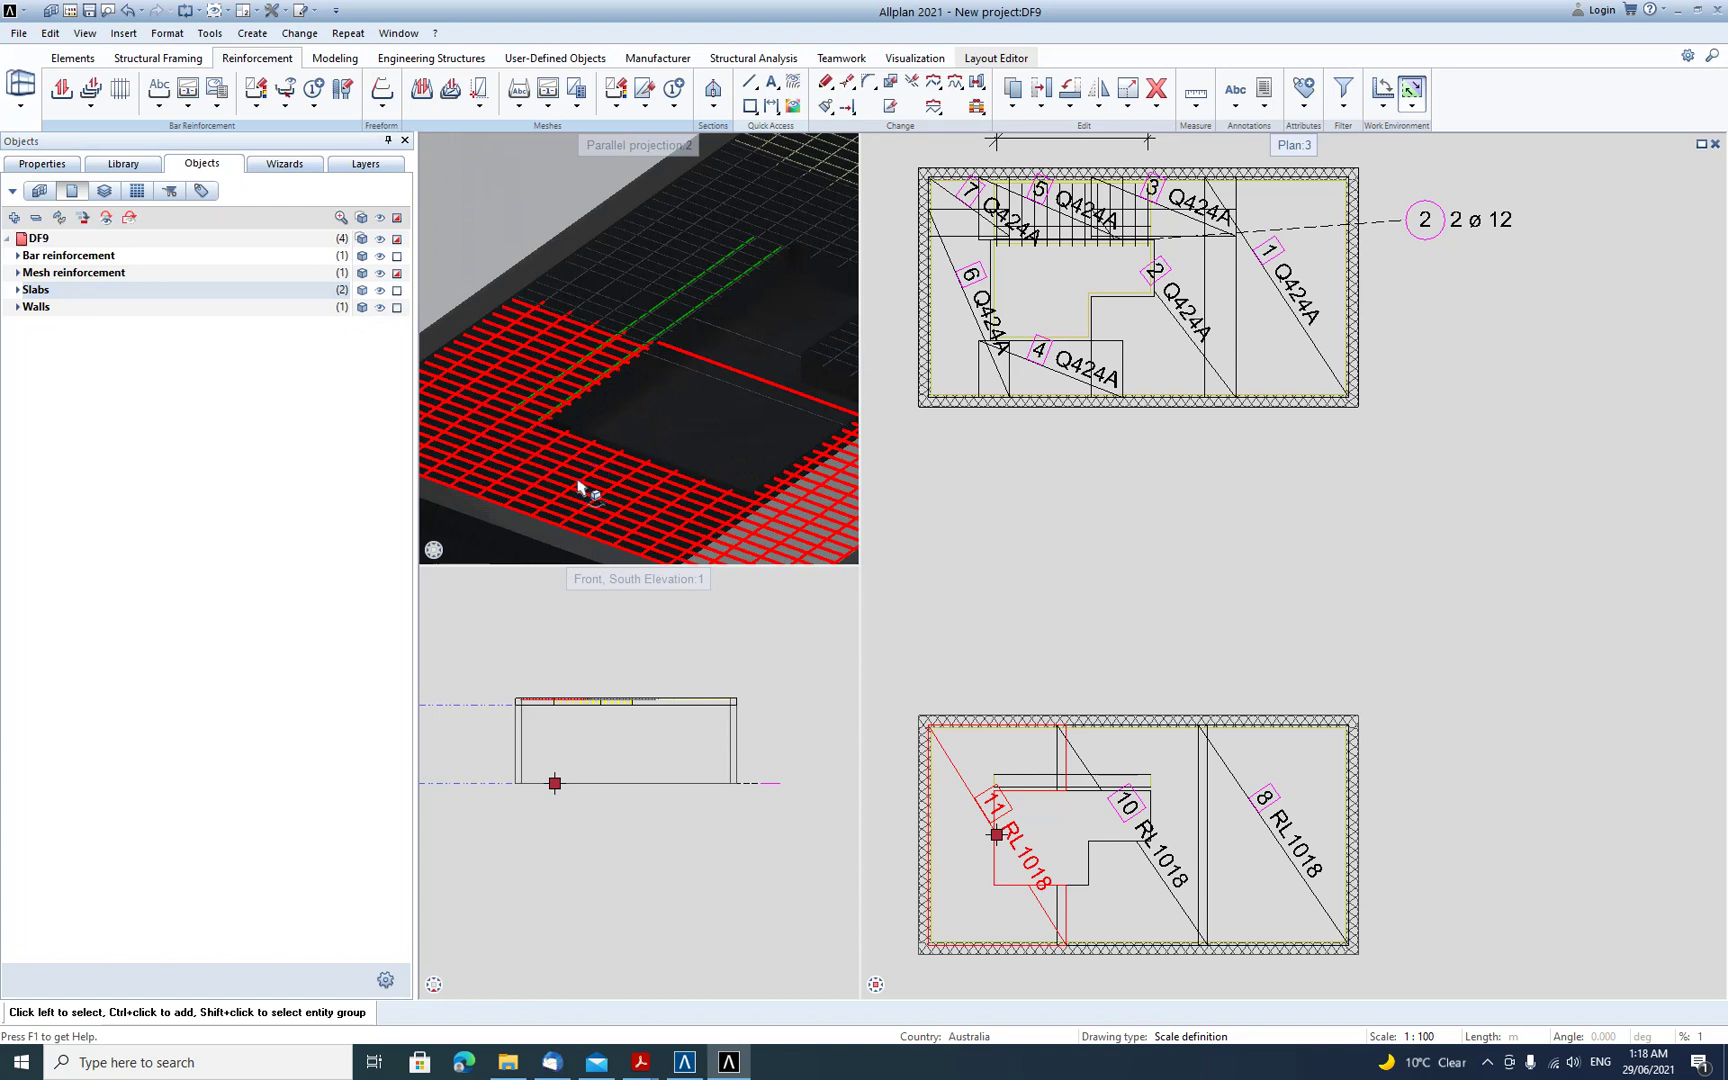
scroll(700, 370, "down", 2)
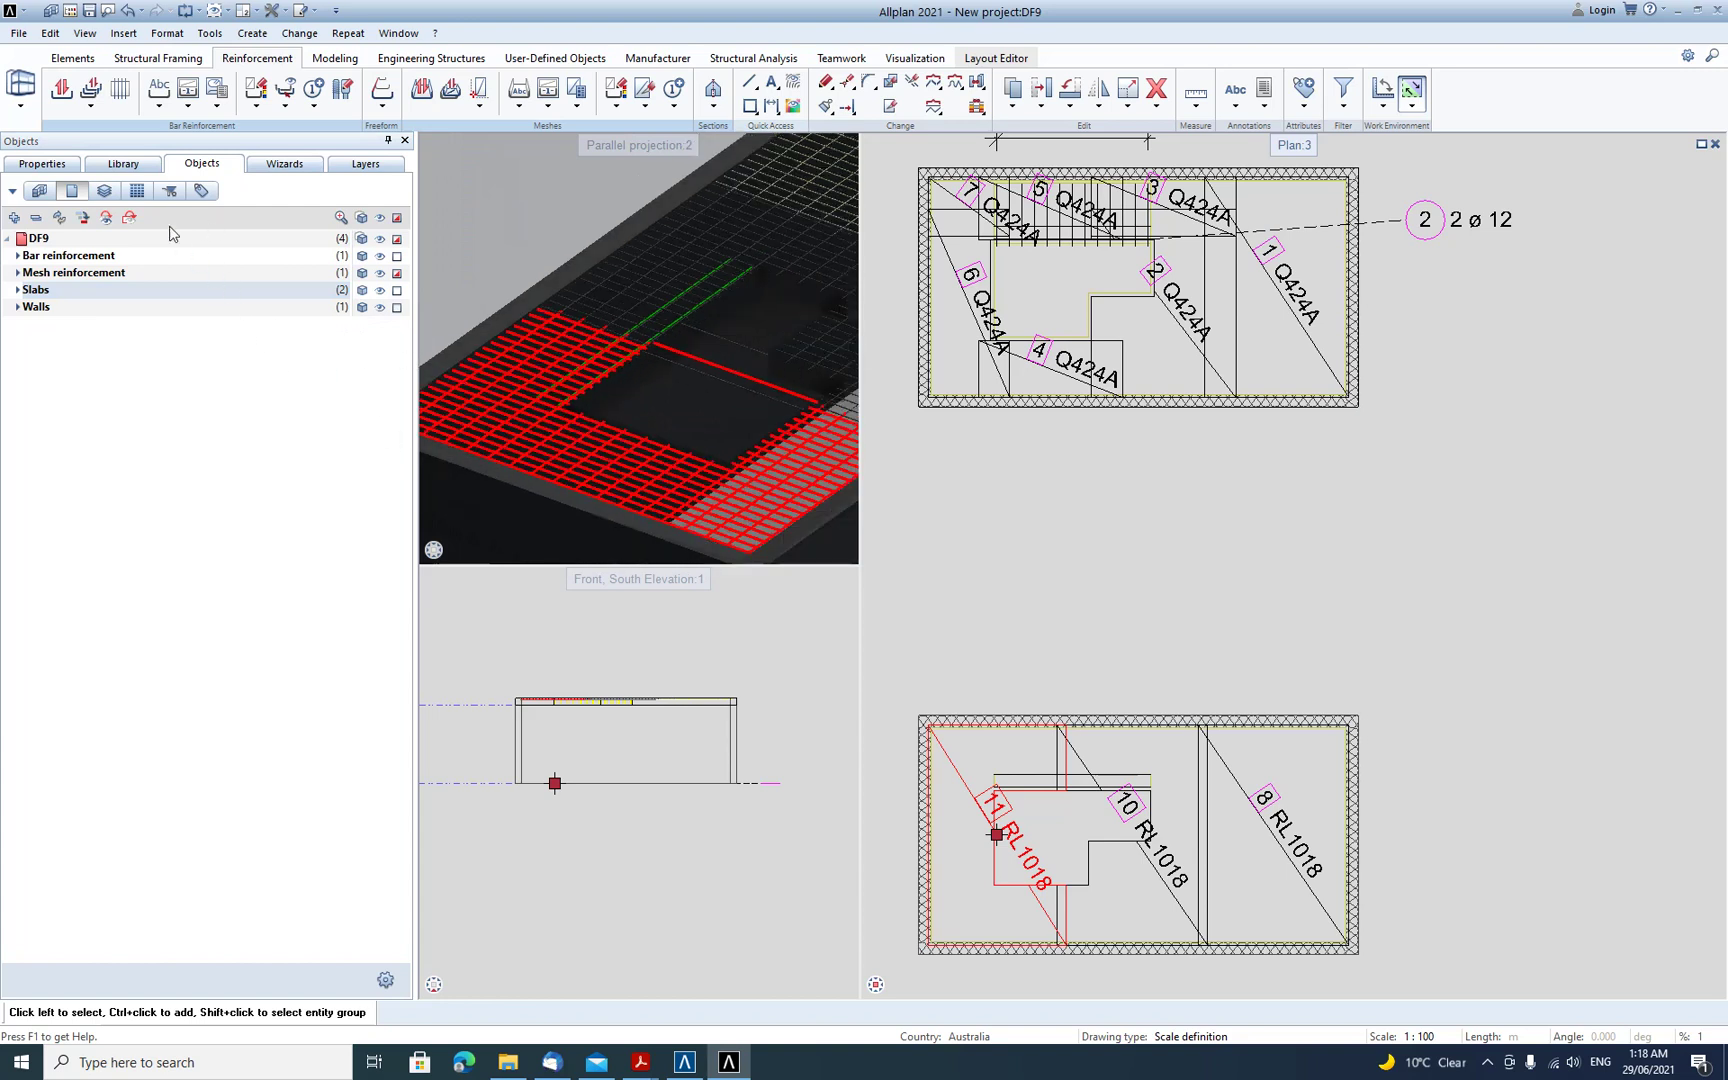
- Set the selected bent-up mesh mark's cross-section catalog to Au Custom, giving it mesh type D84
left_click(42, 163)
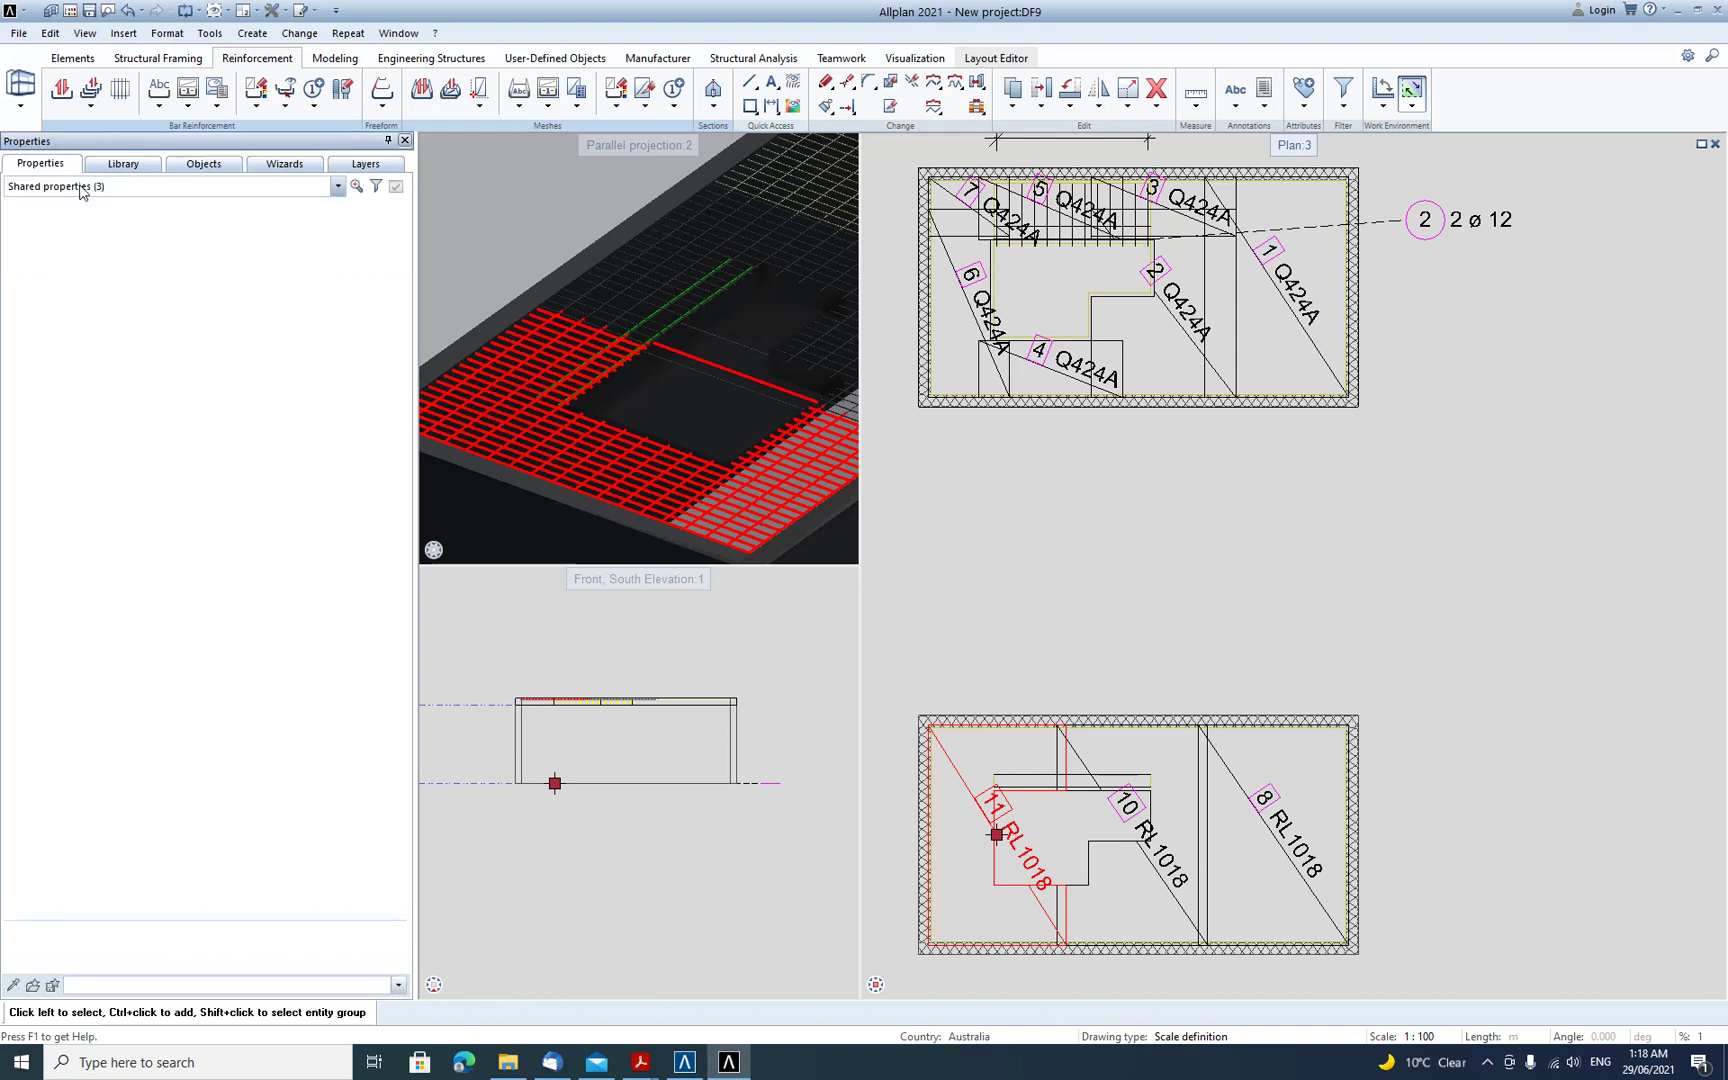
left_click(82, 191)
left_click(90, 250)
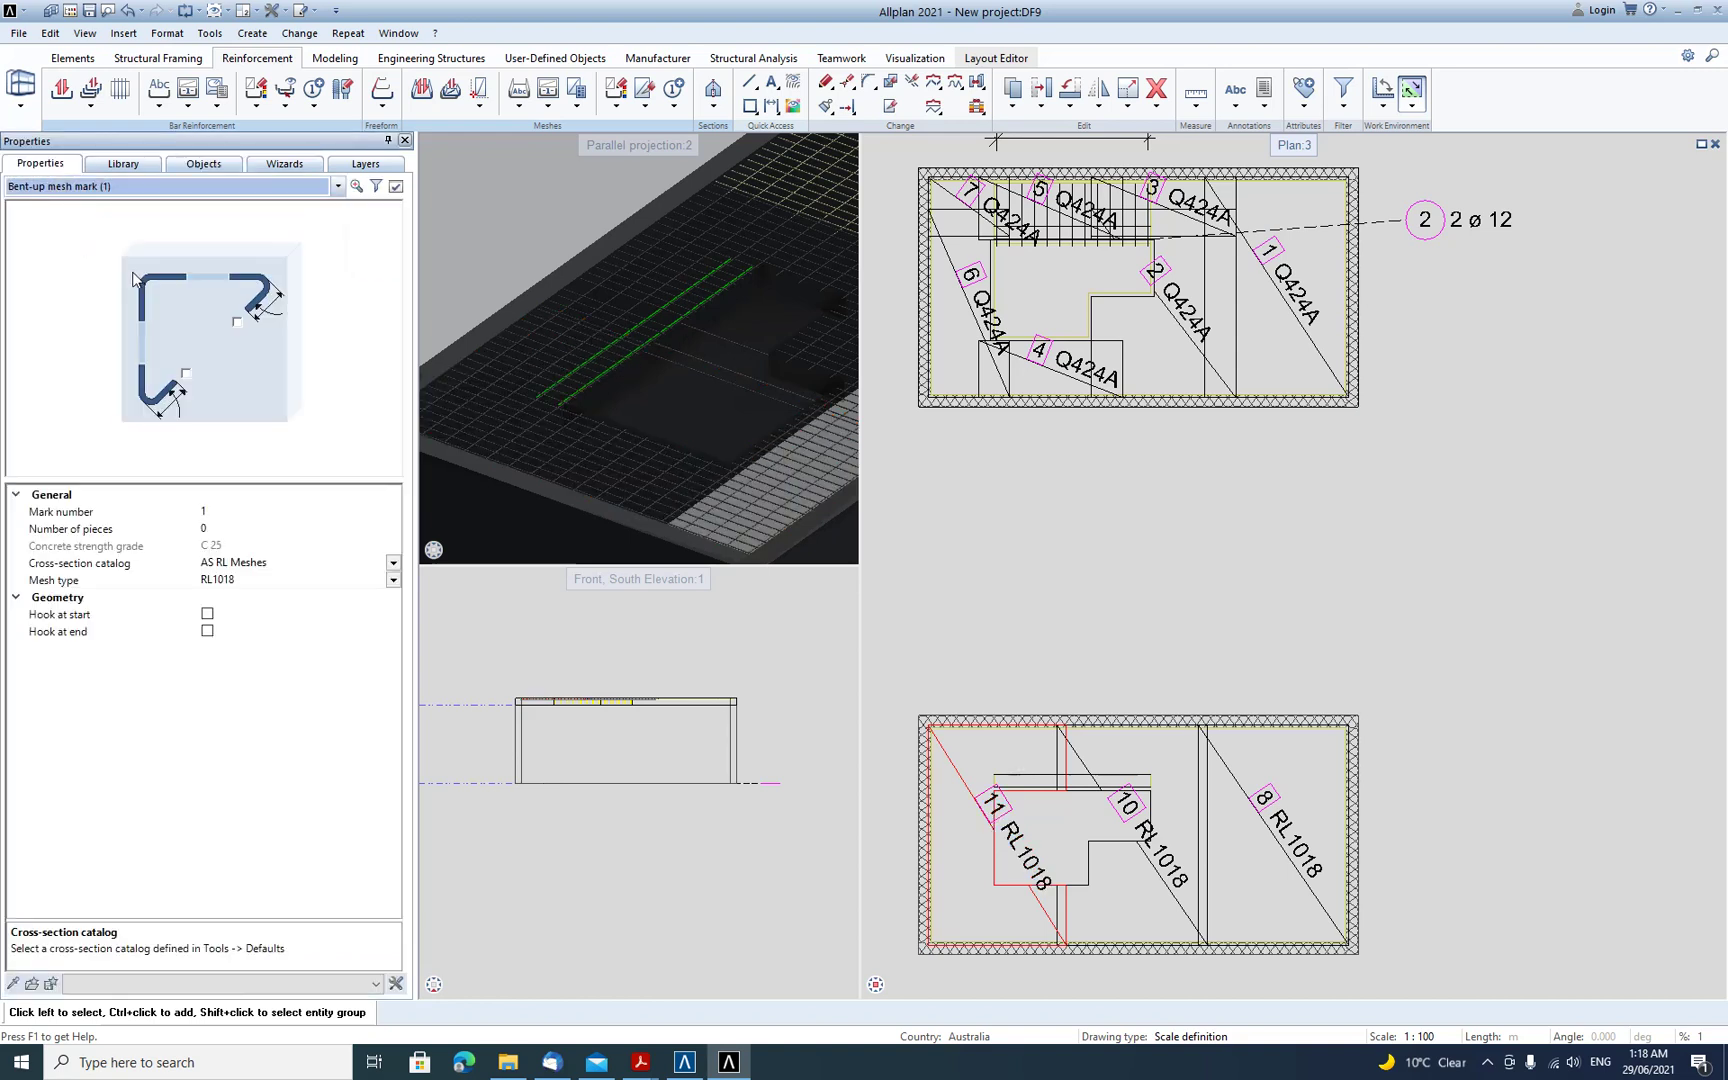
left_click(230, 581)
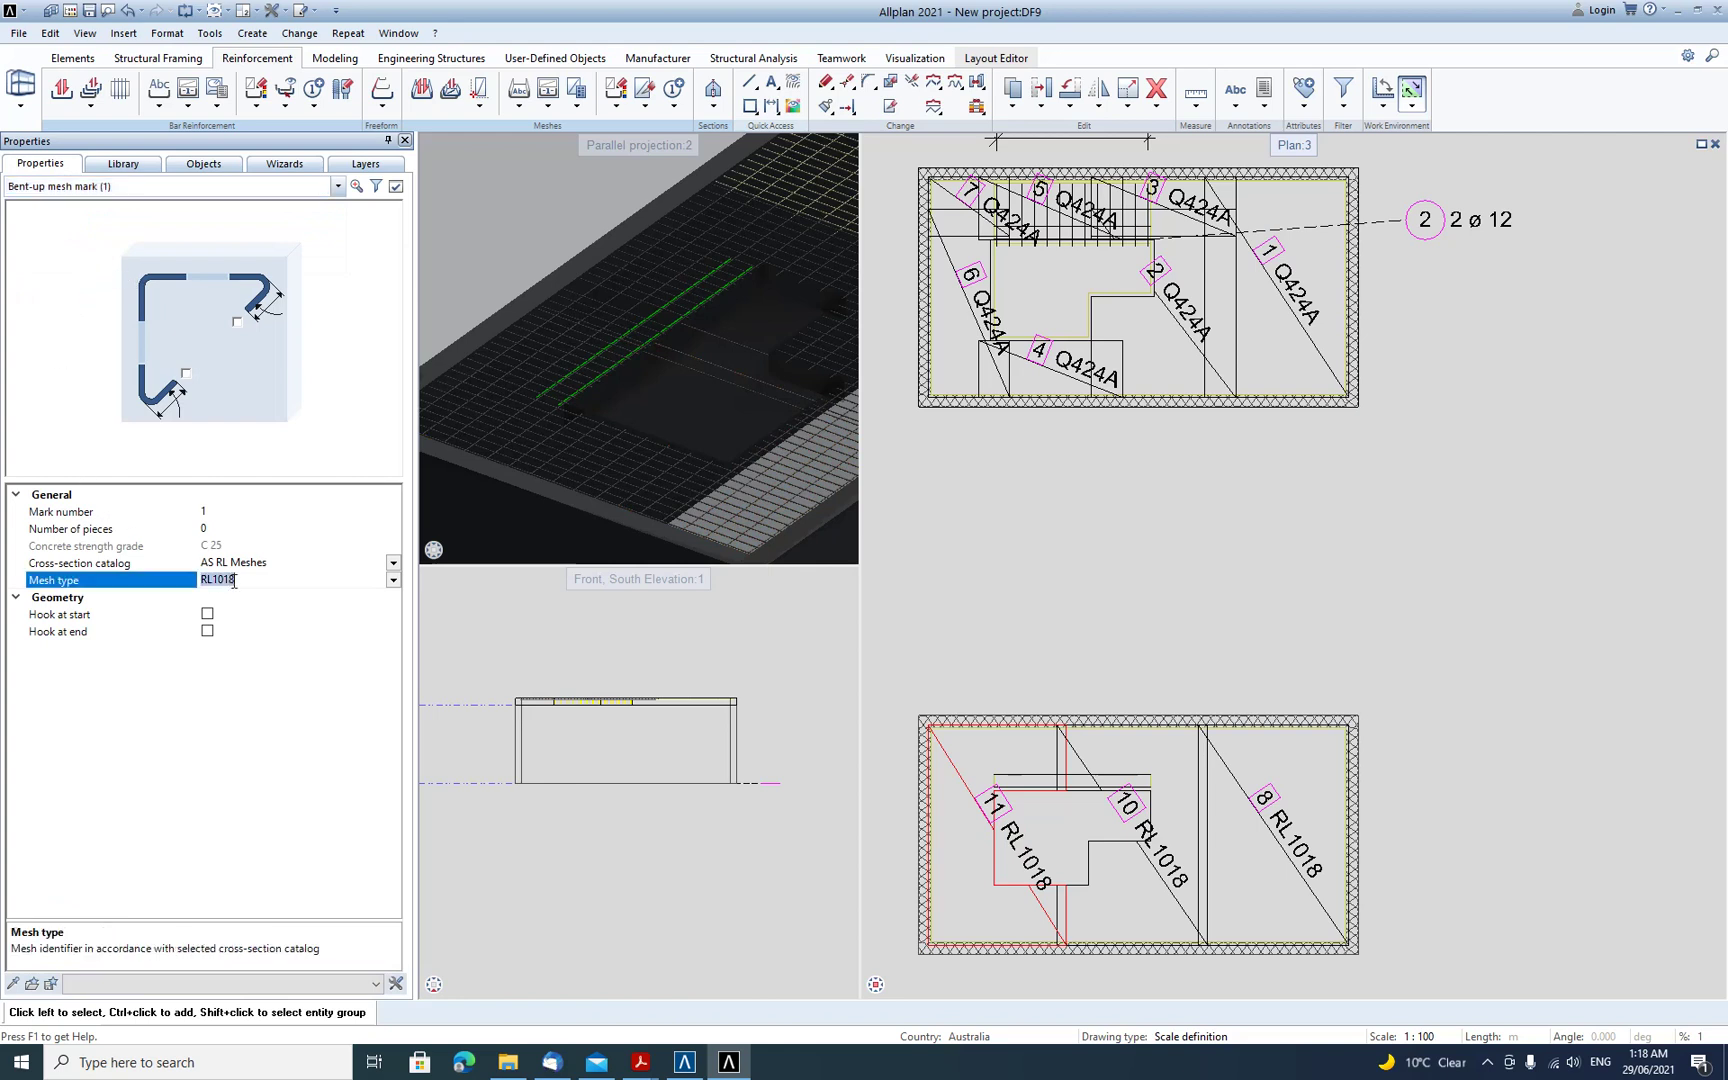
left_click(393, 563)
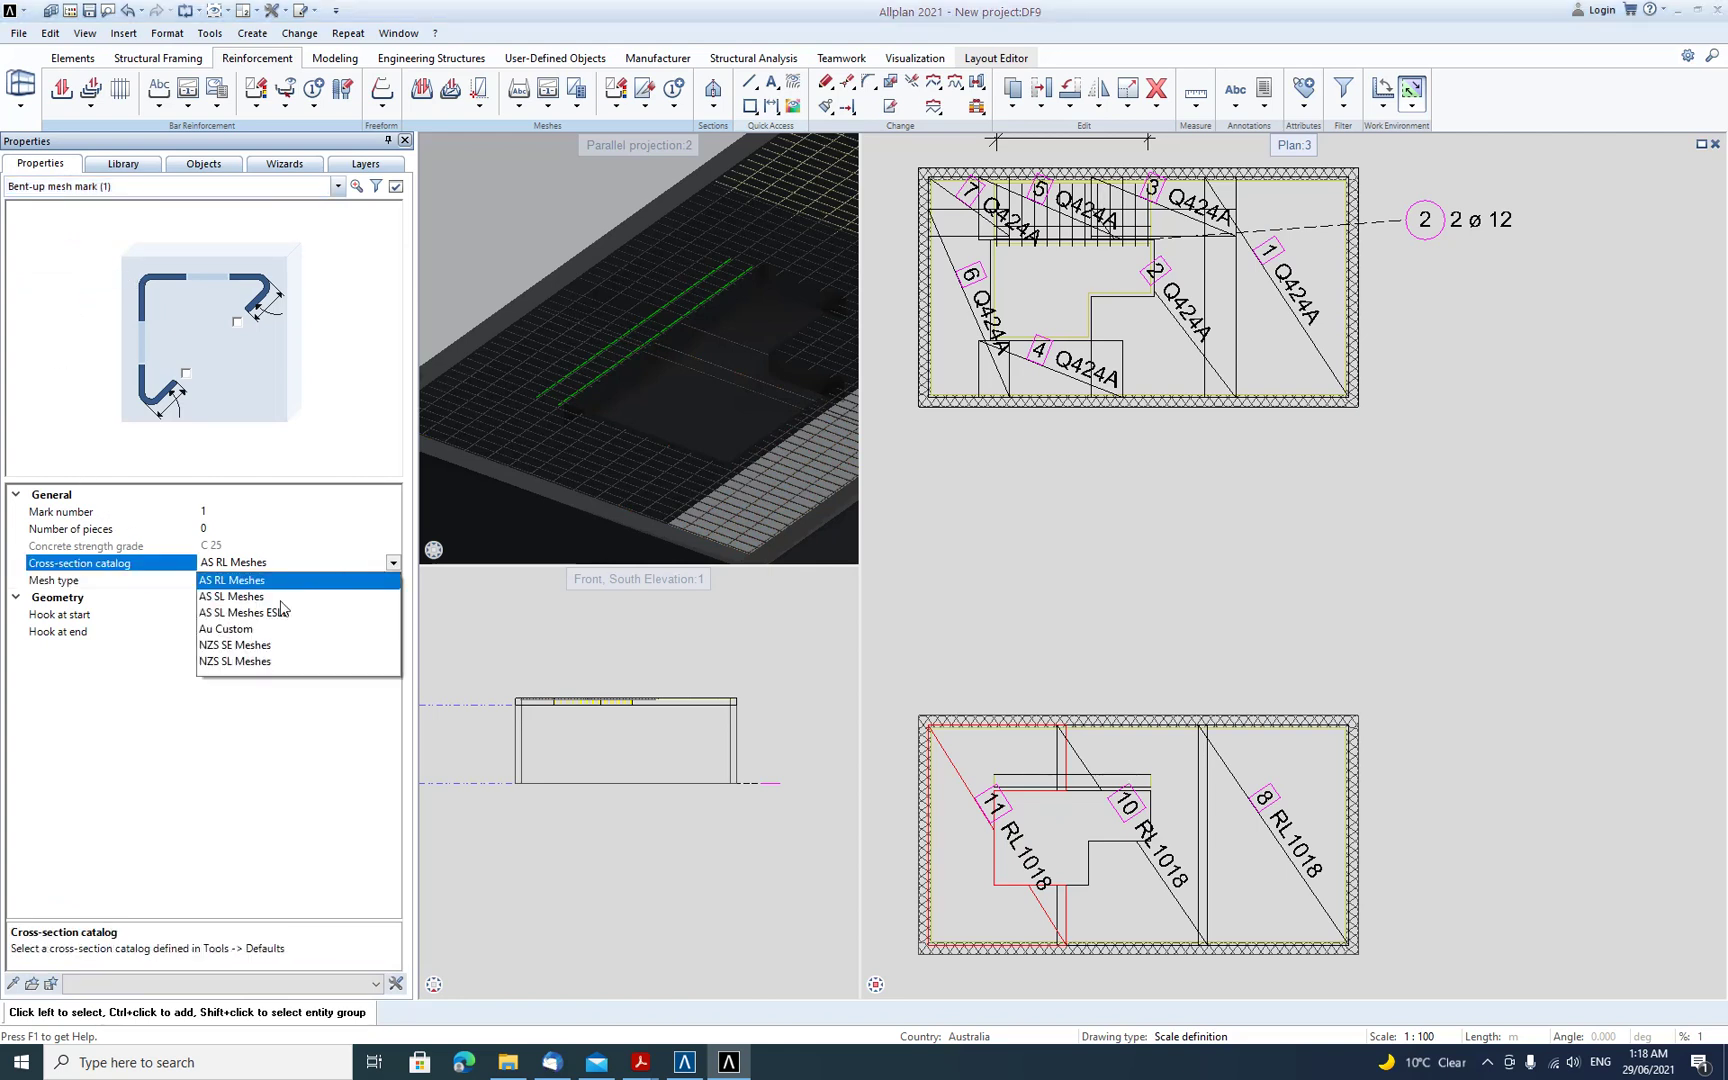
left_click(227, 630)
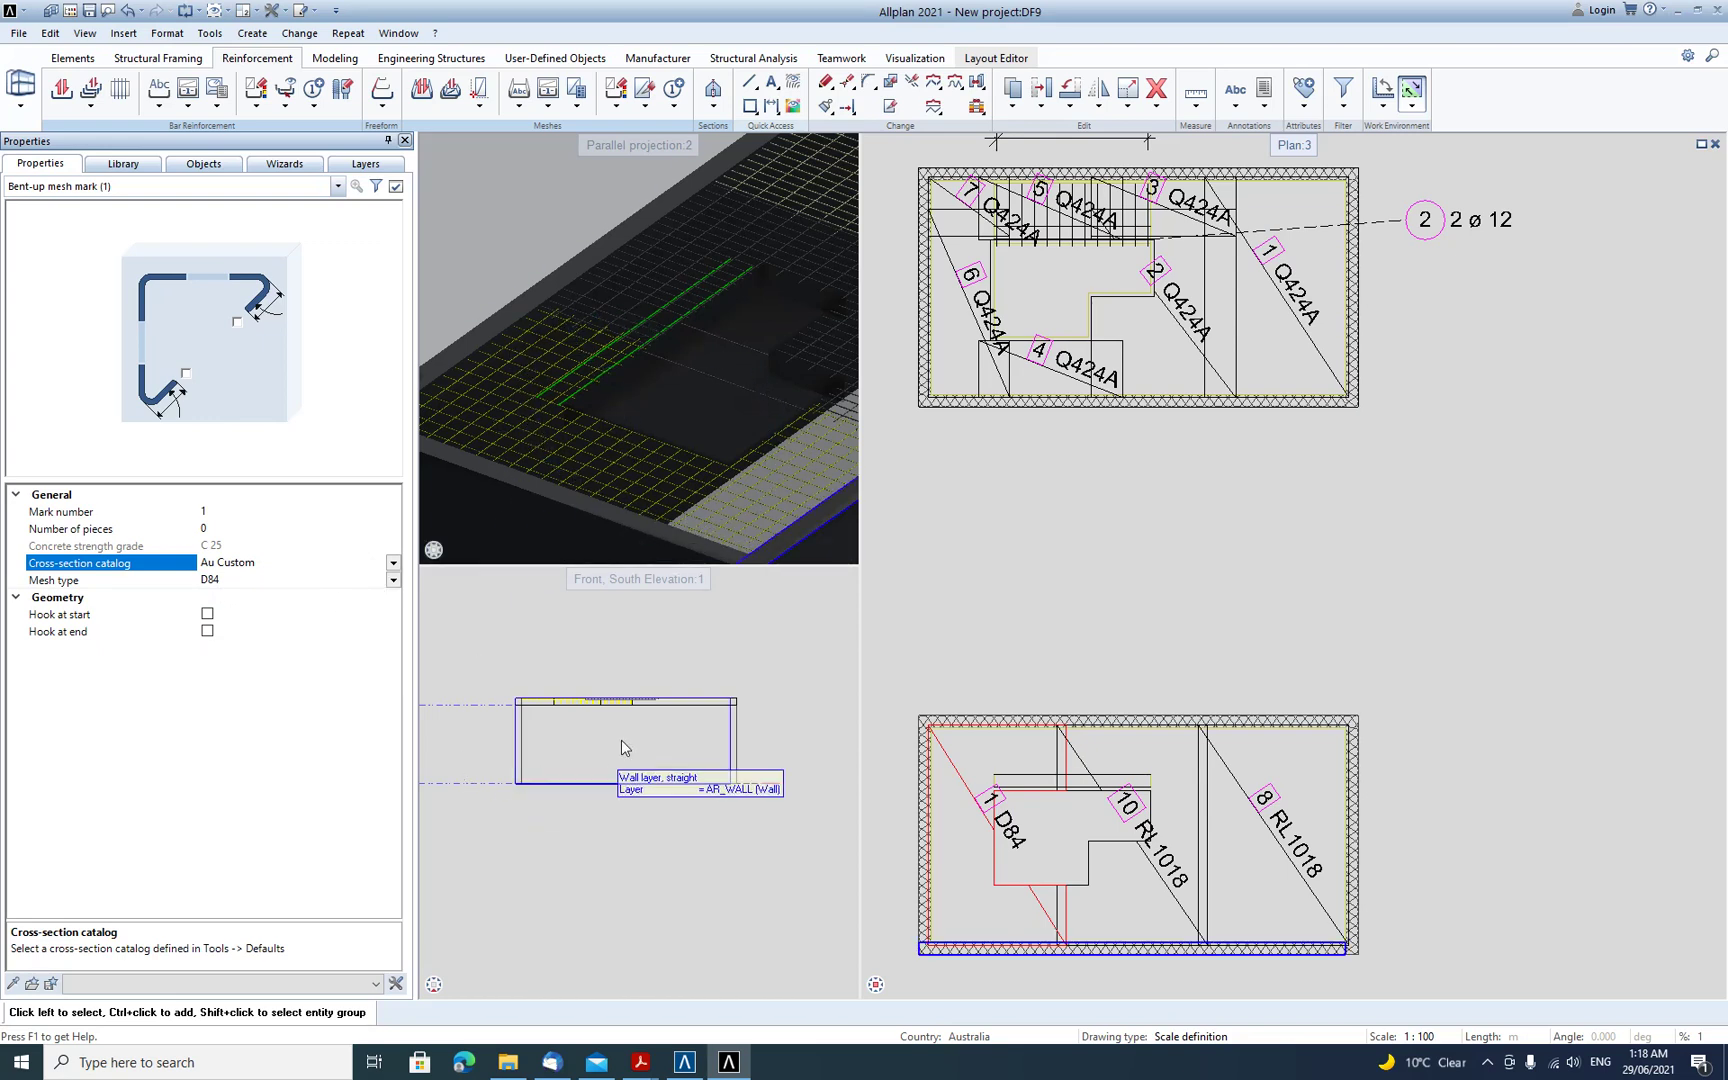
- Try the AS SL Meshes catalog on the selected mesh, return it to Au Custom with mesh type D84, and deselect it
left_click(393, 563)
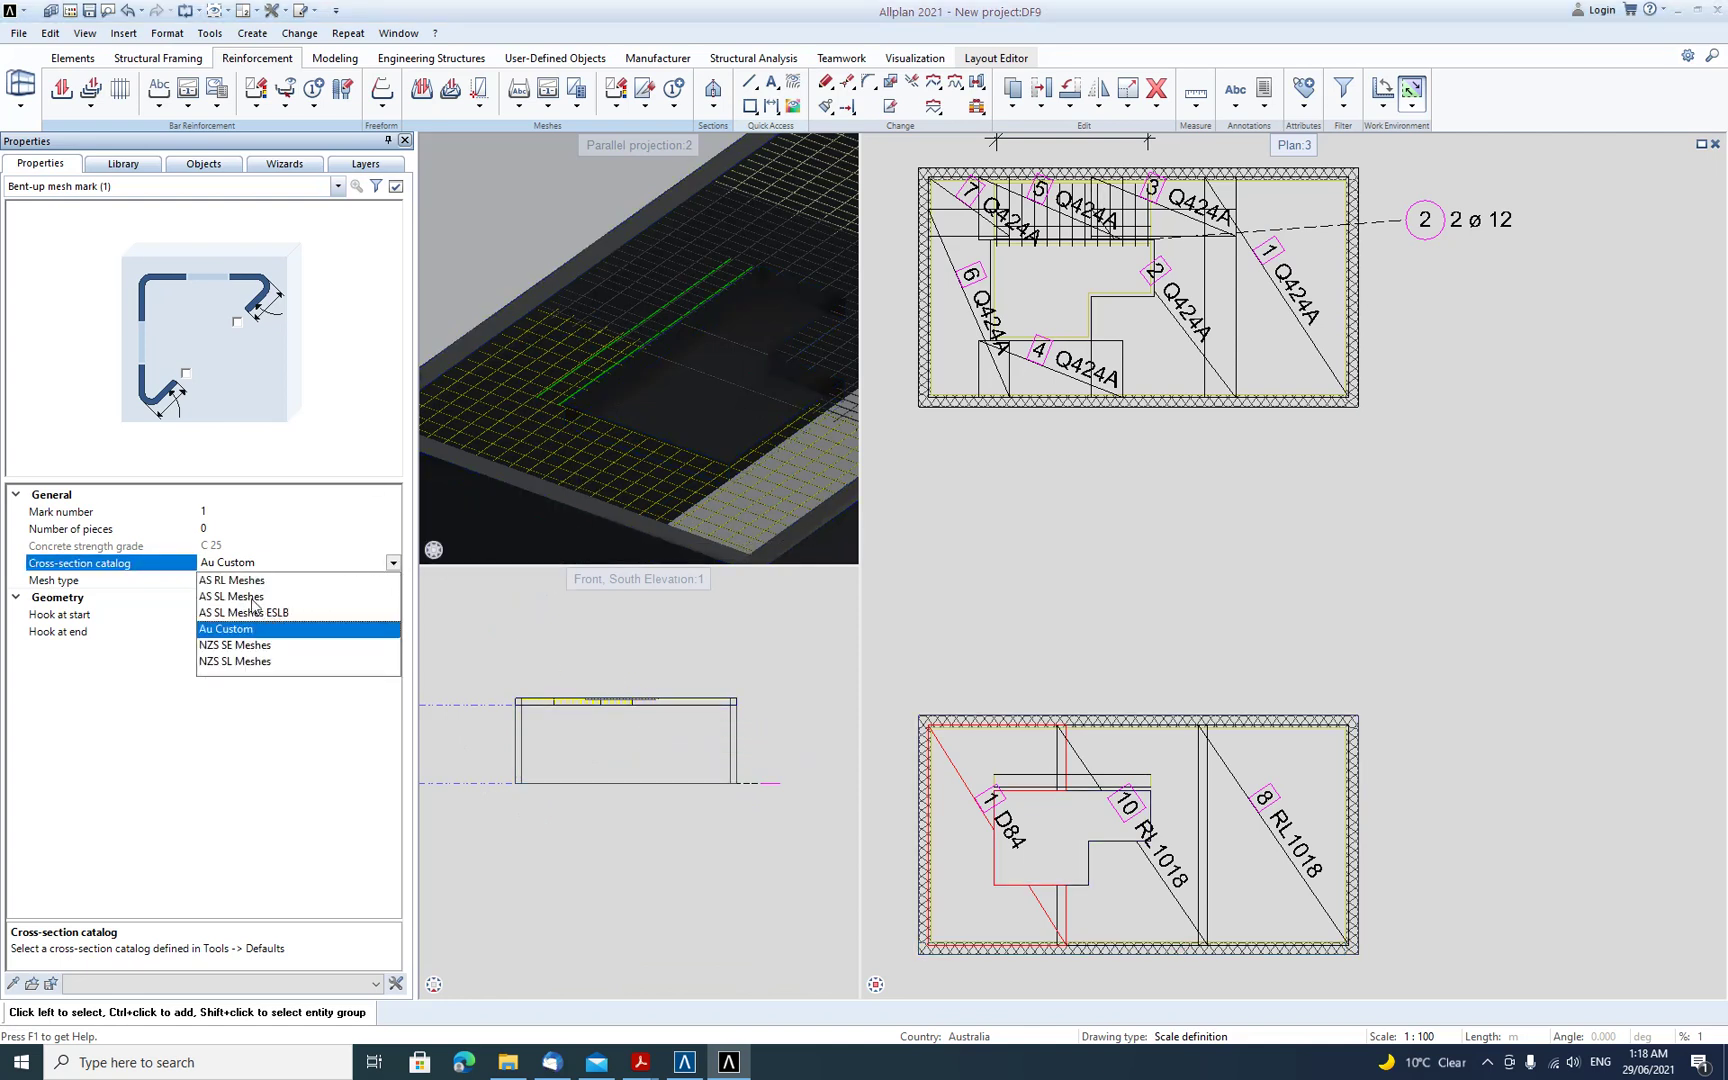
left_click(243, 597)
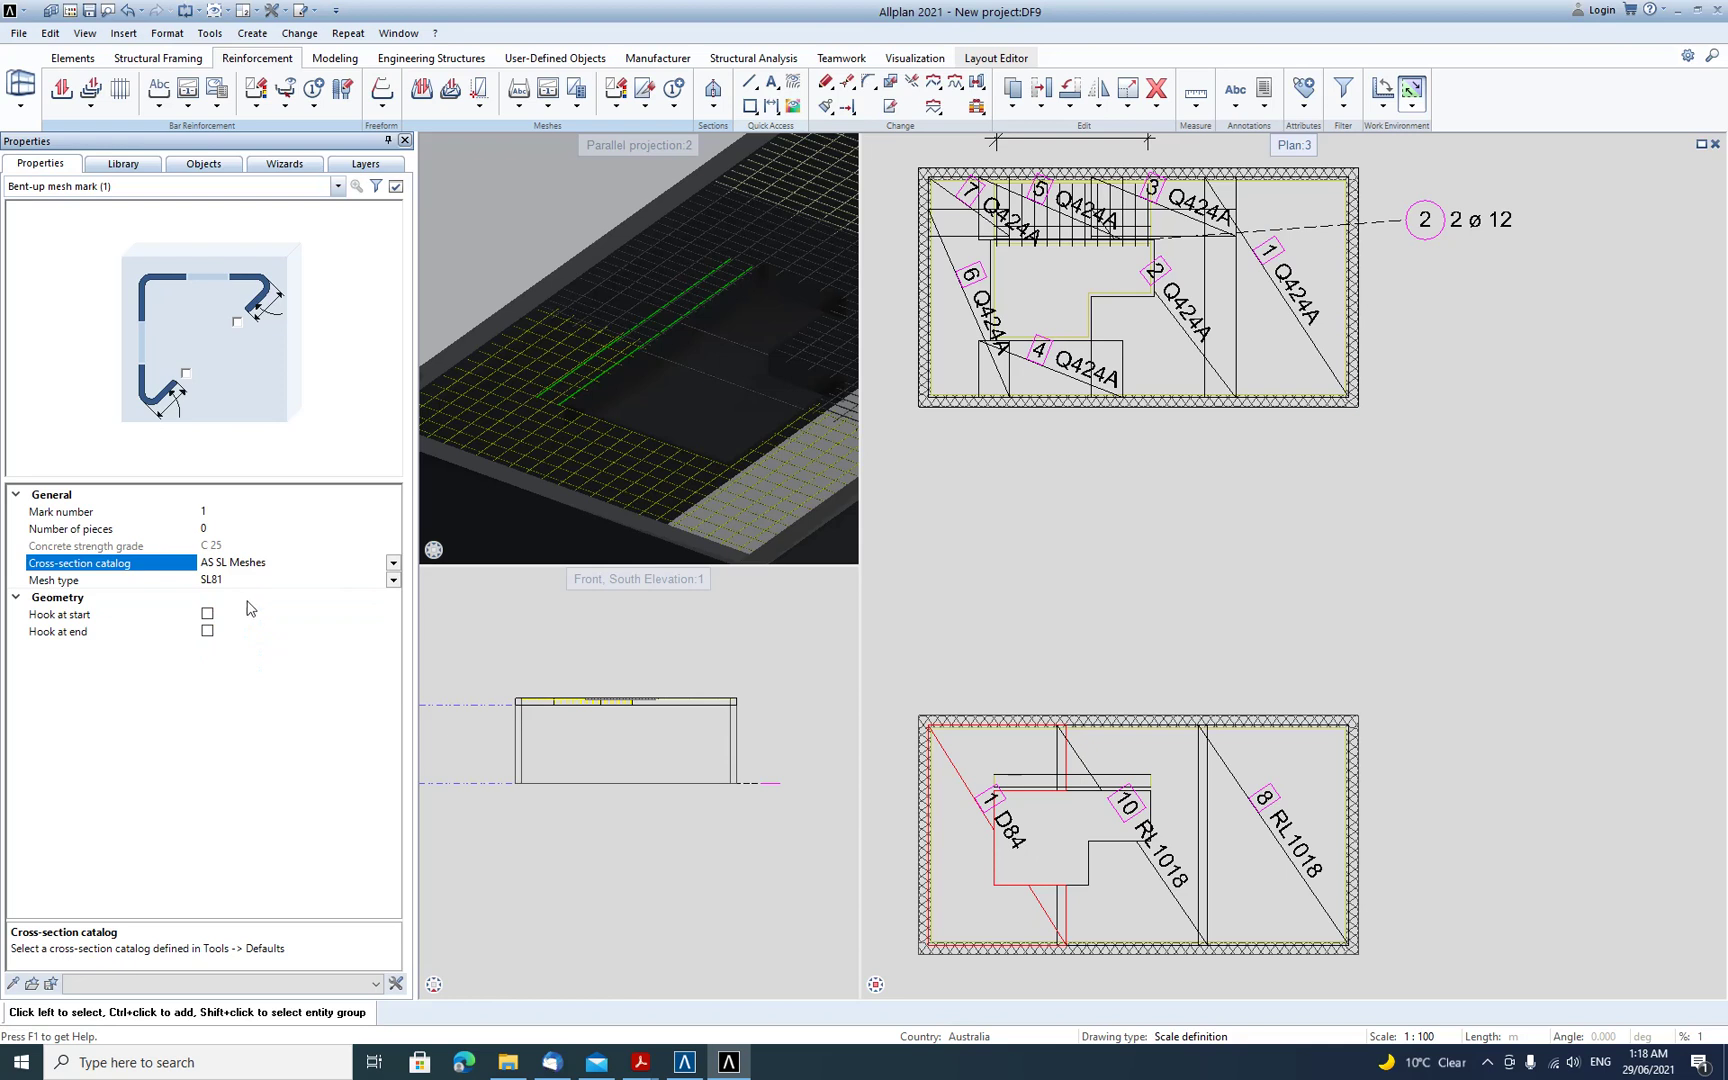
left_click(238, 581)
left_click(391, 581)
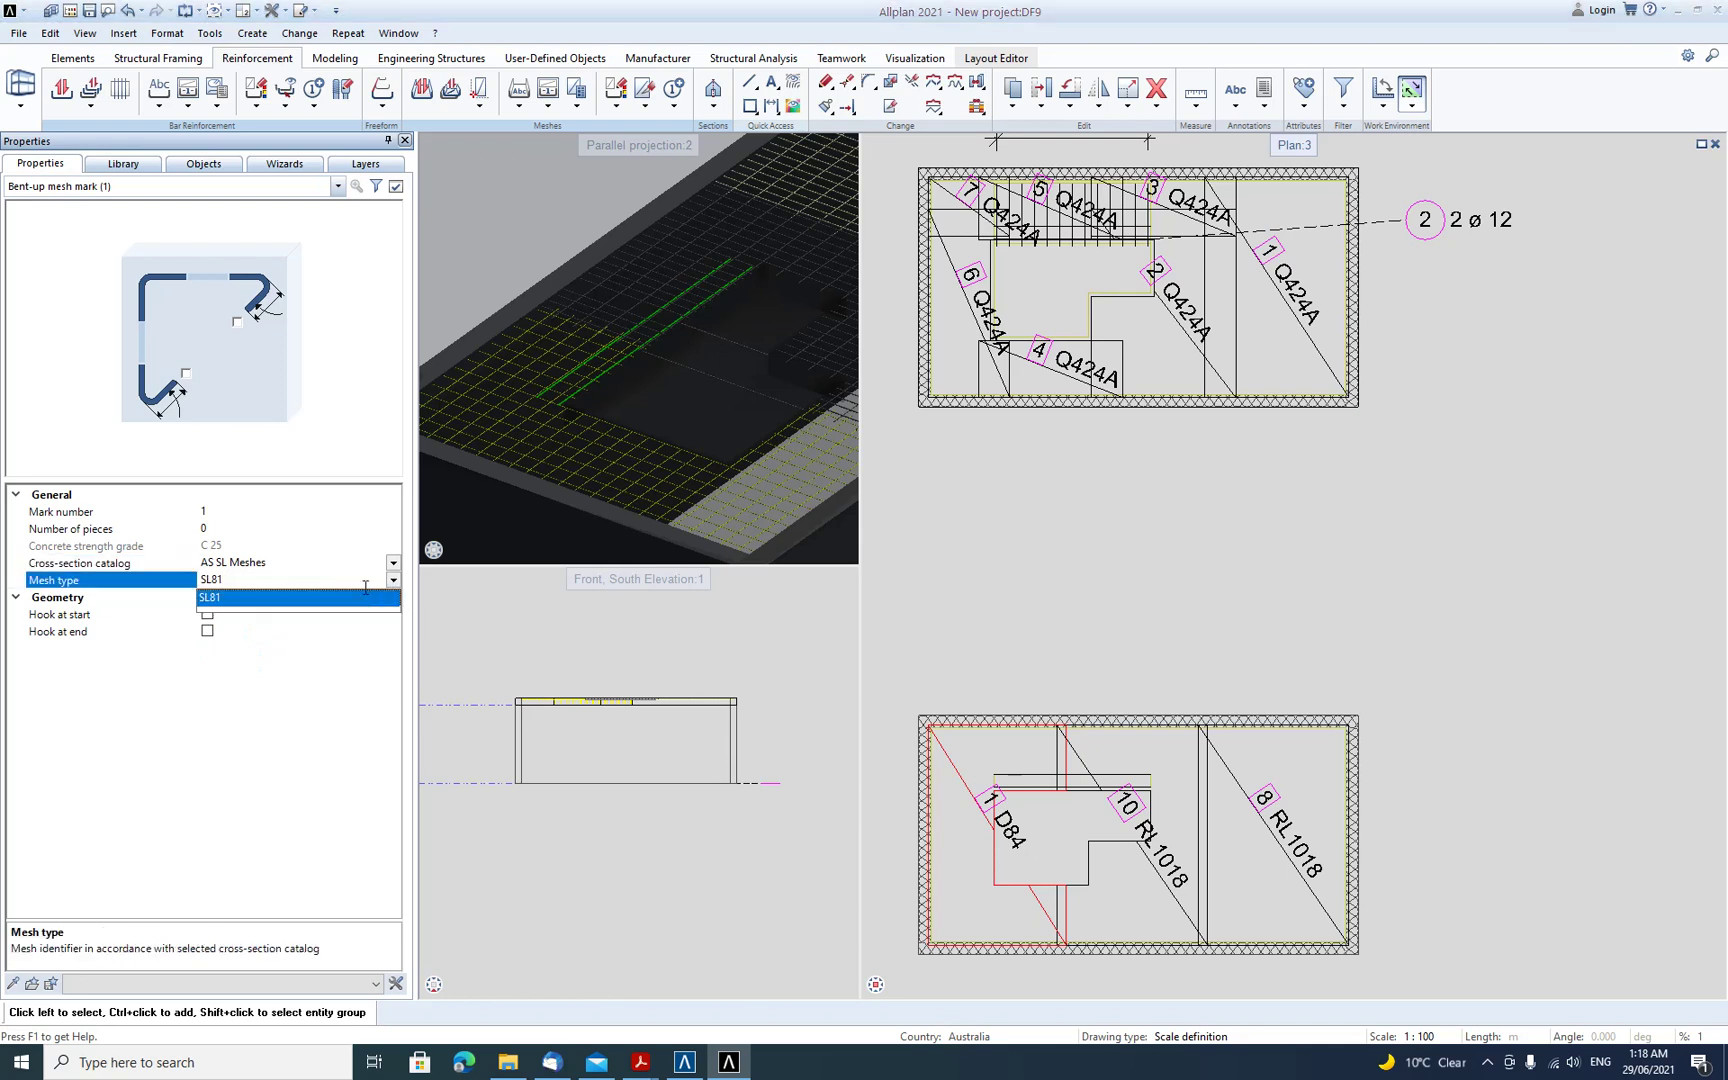
left_click(273, 571)
left_click(393, 563)
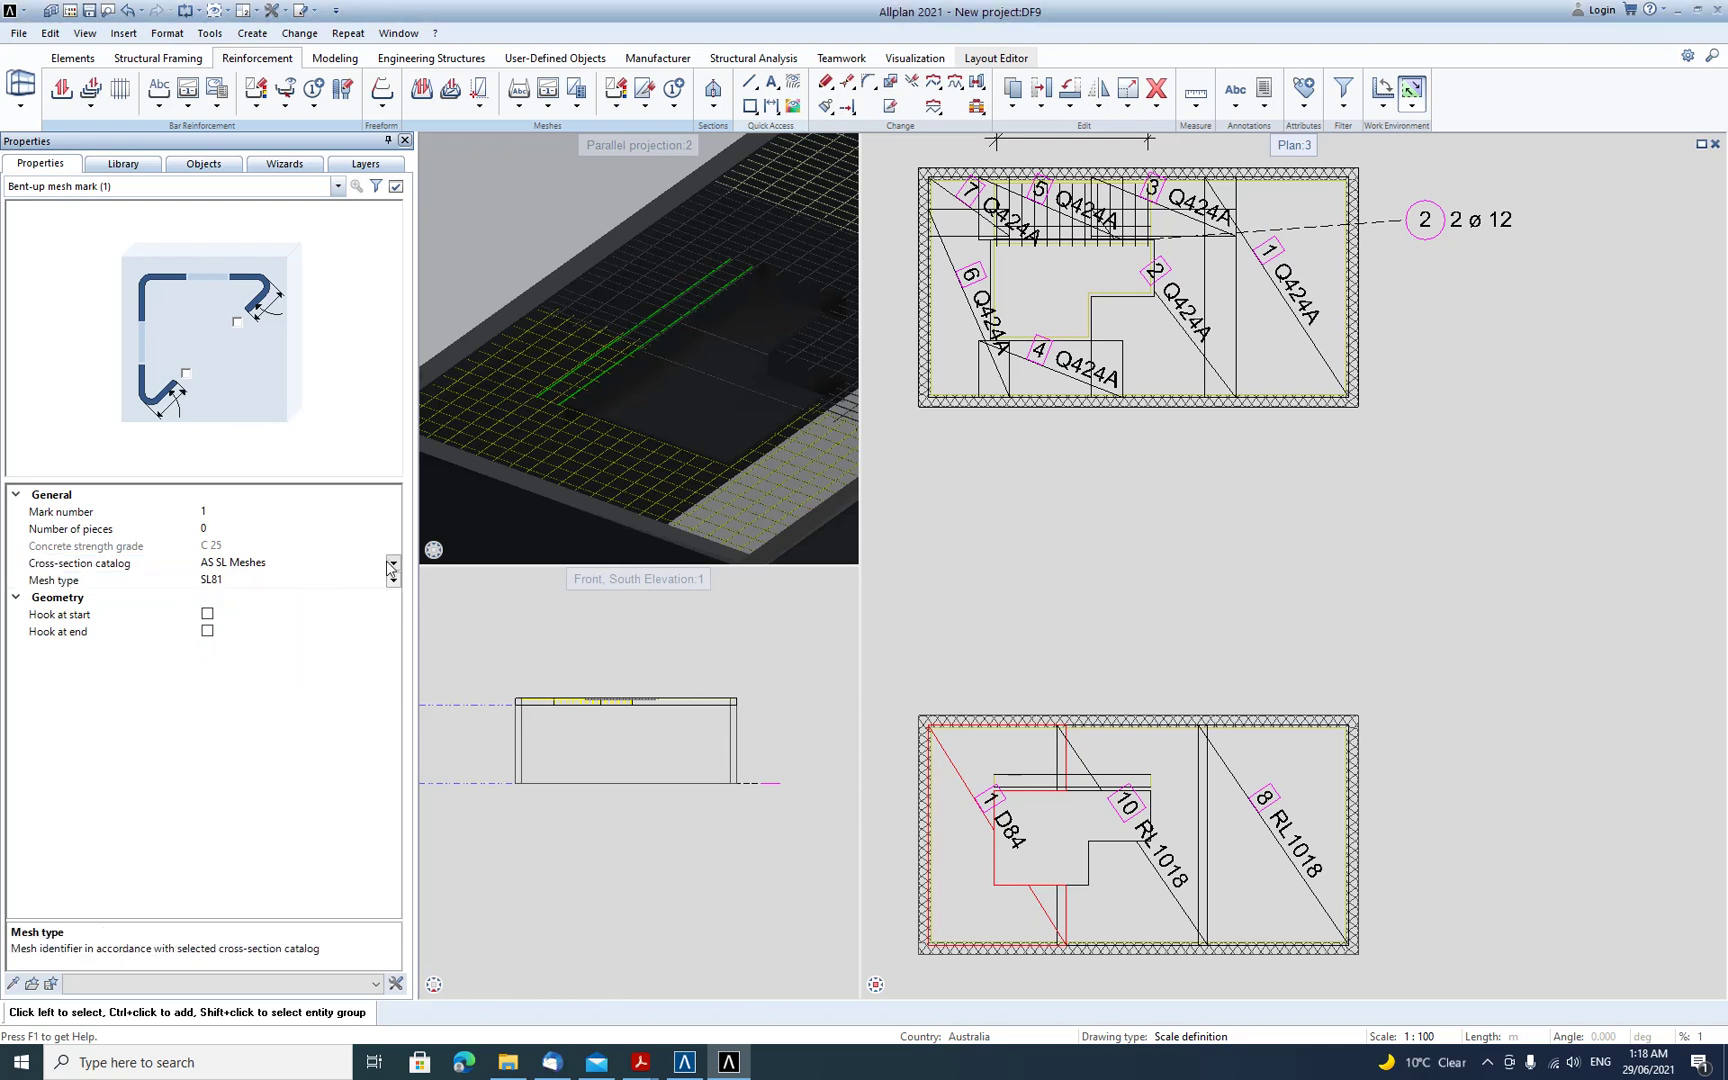
left_click(255, 594)
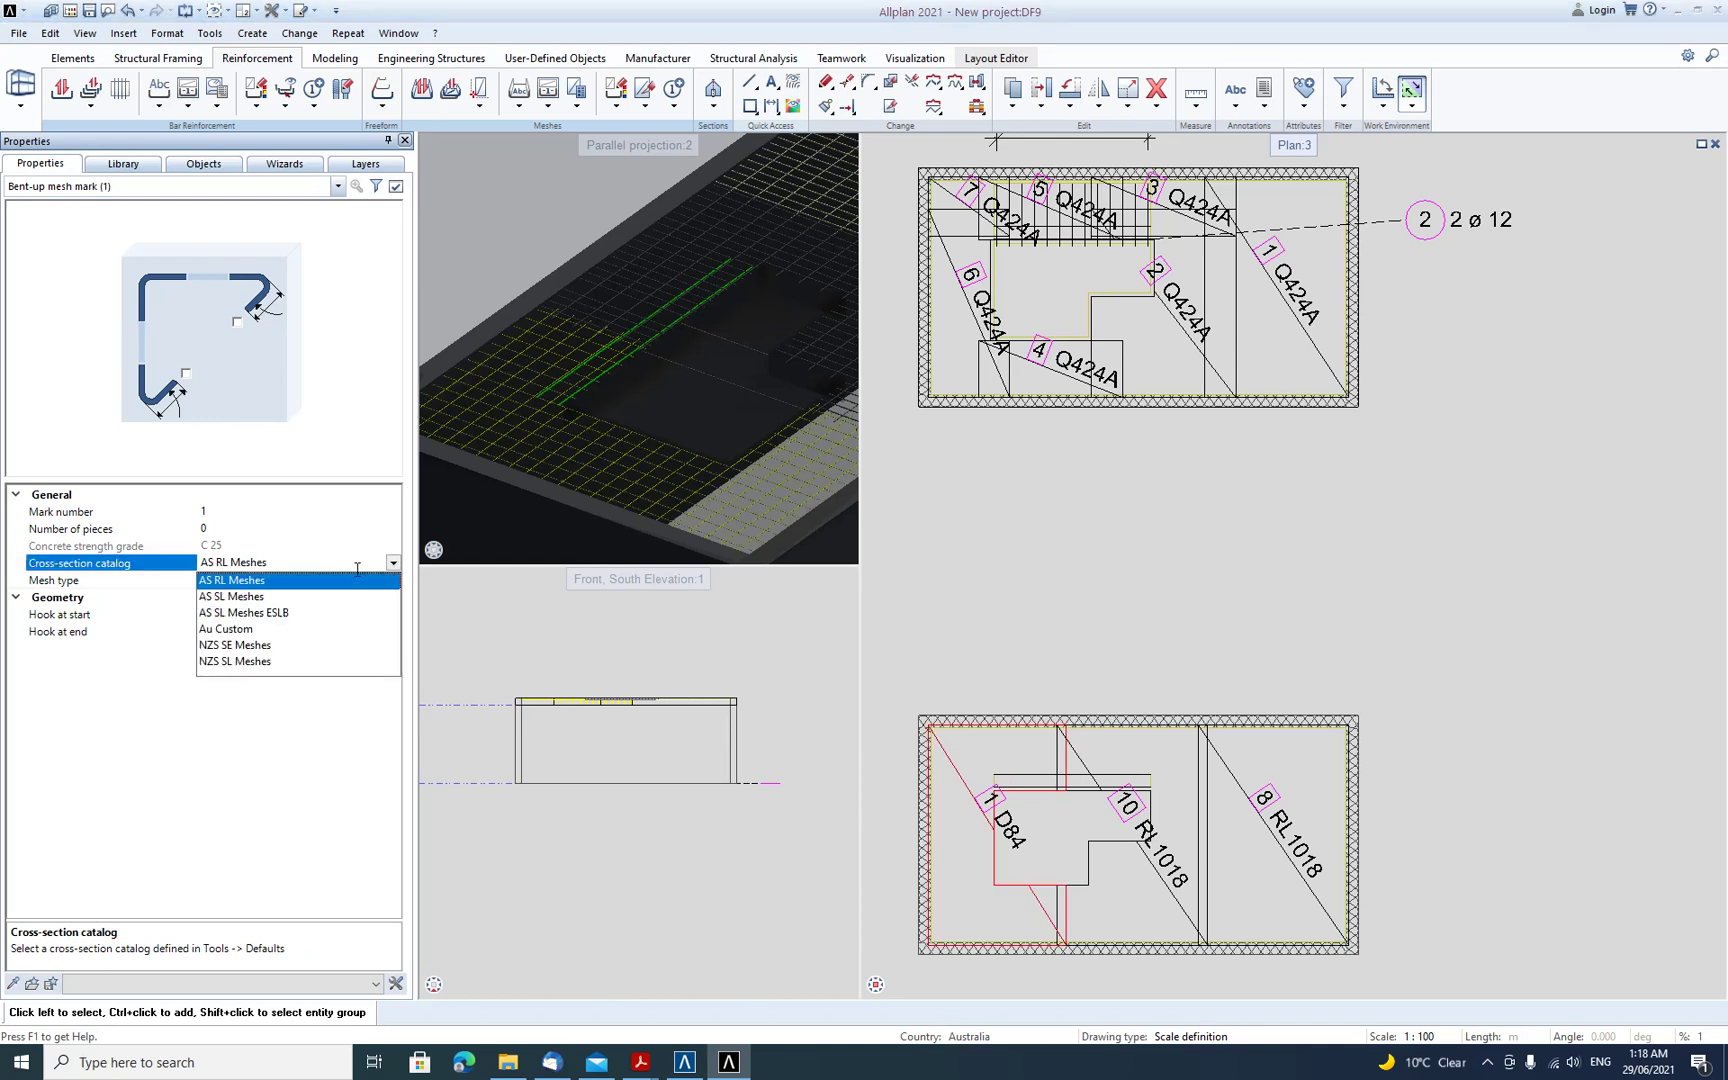
left_click(254, 630)
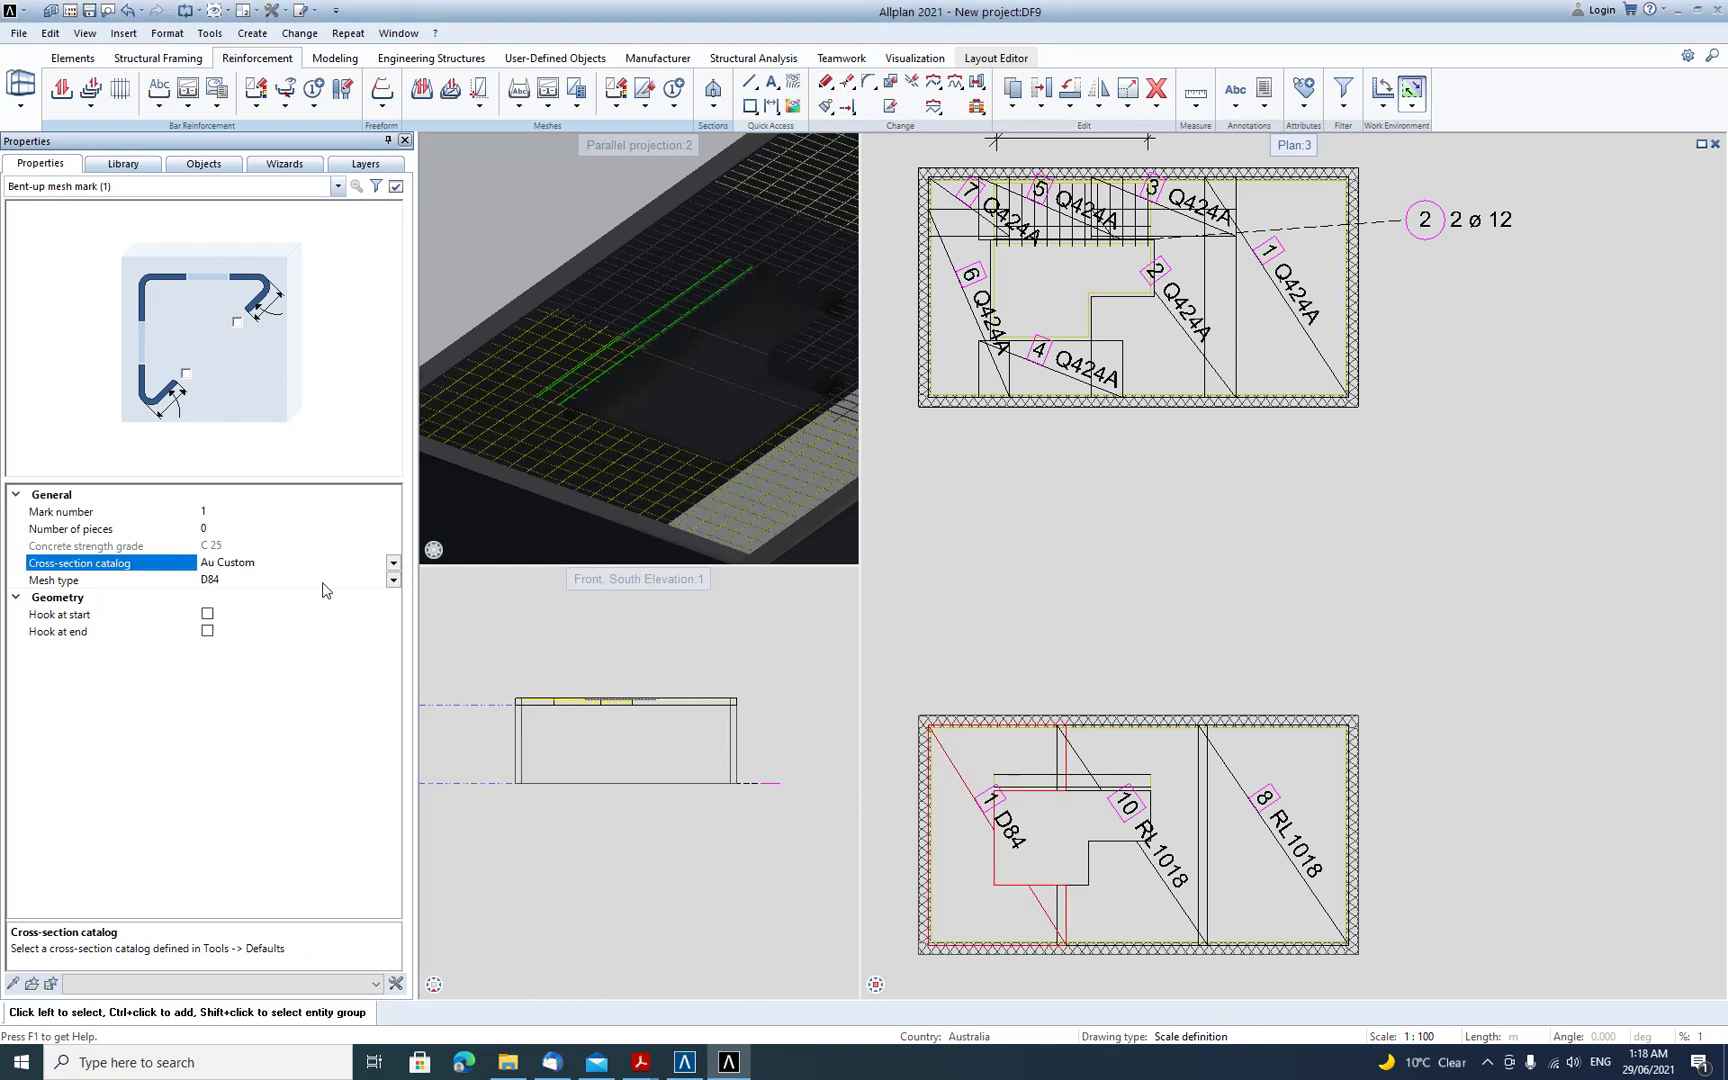
left_click(268, 581)
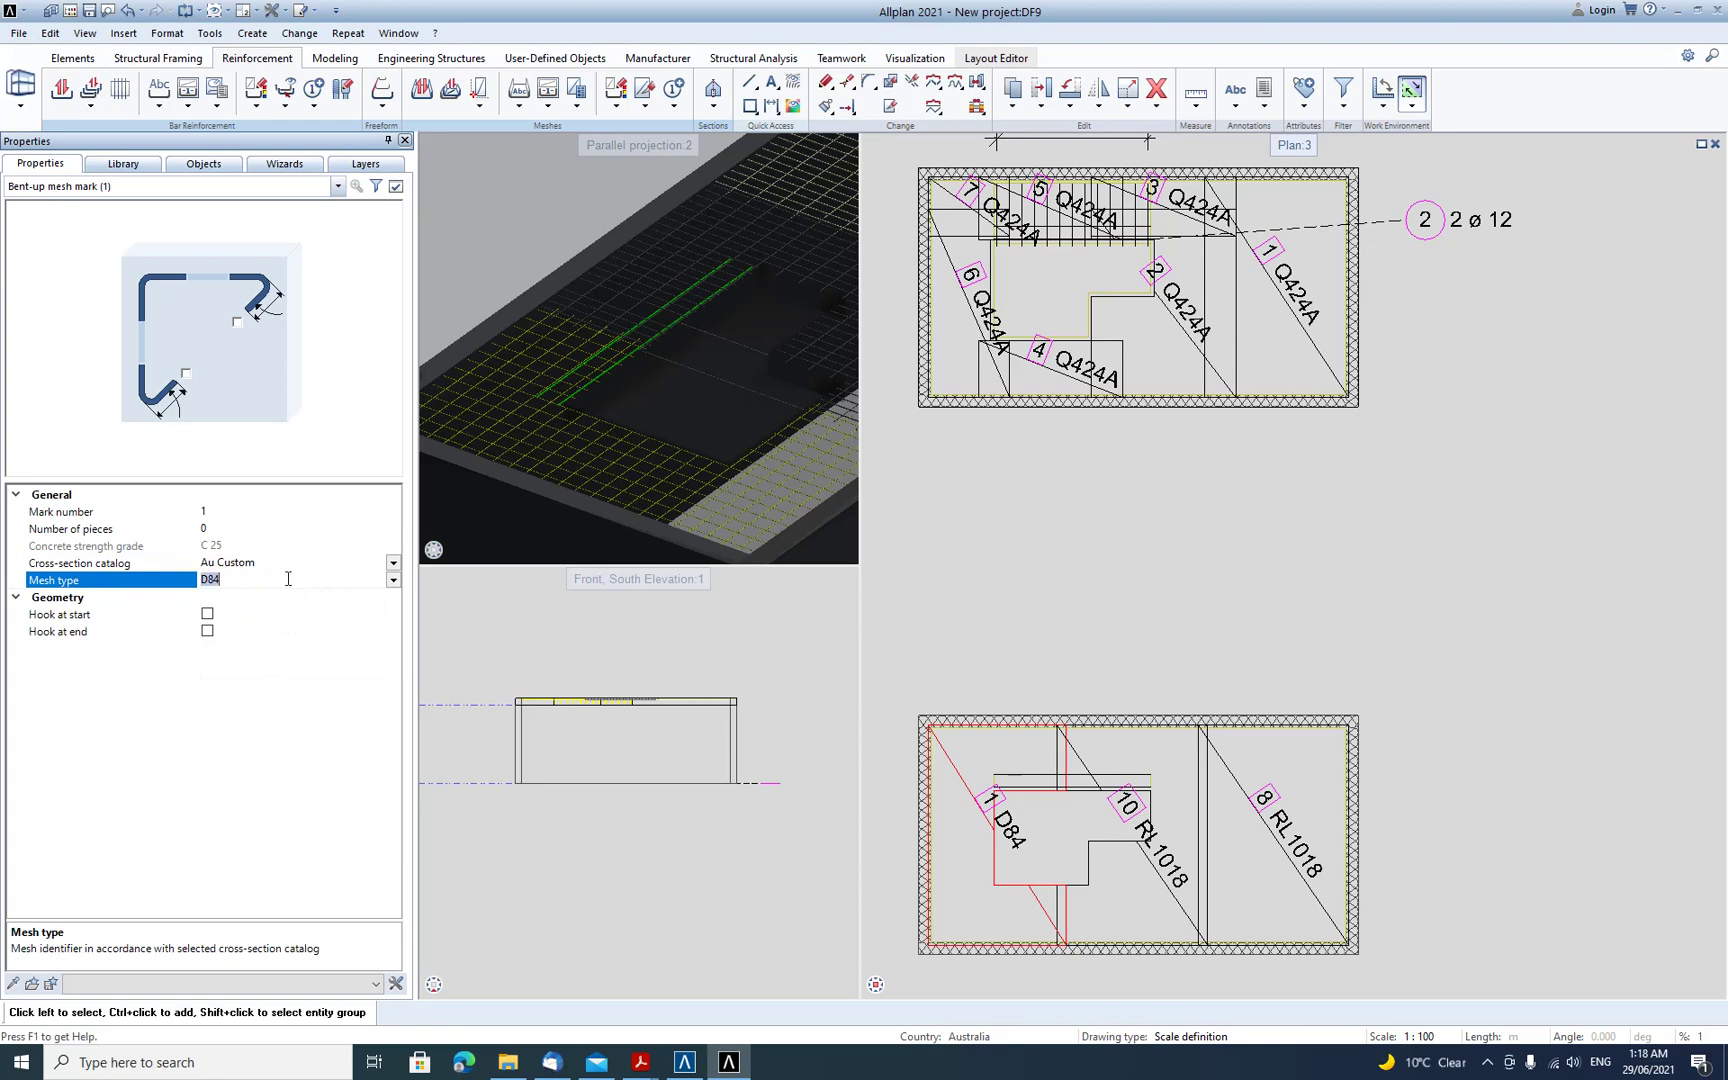
left_click(1030, 762)
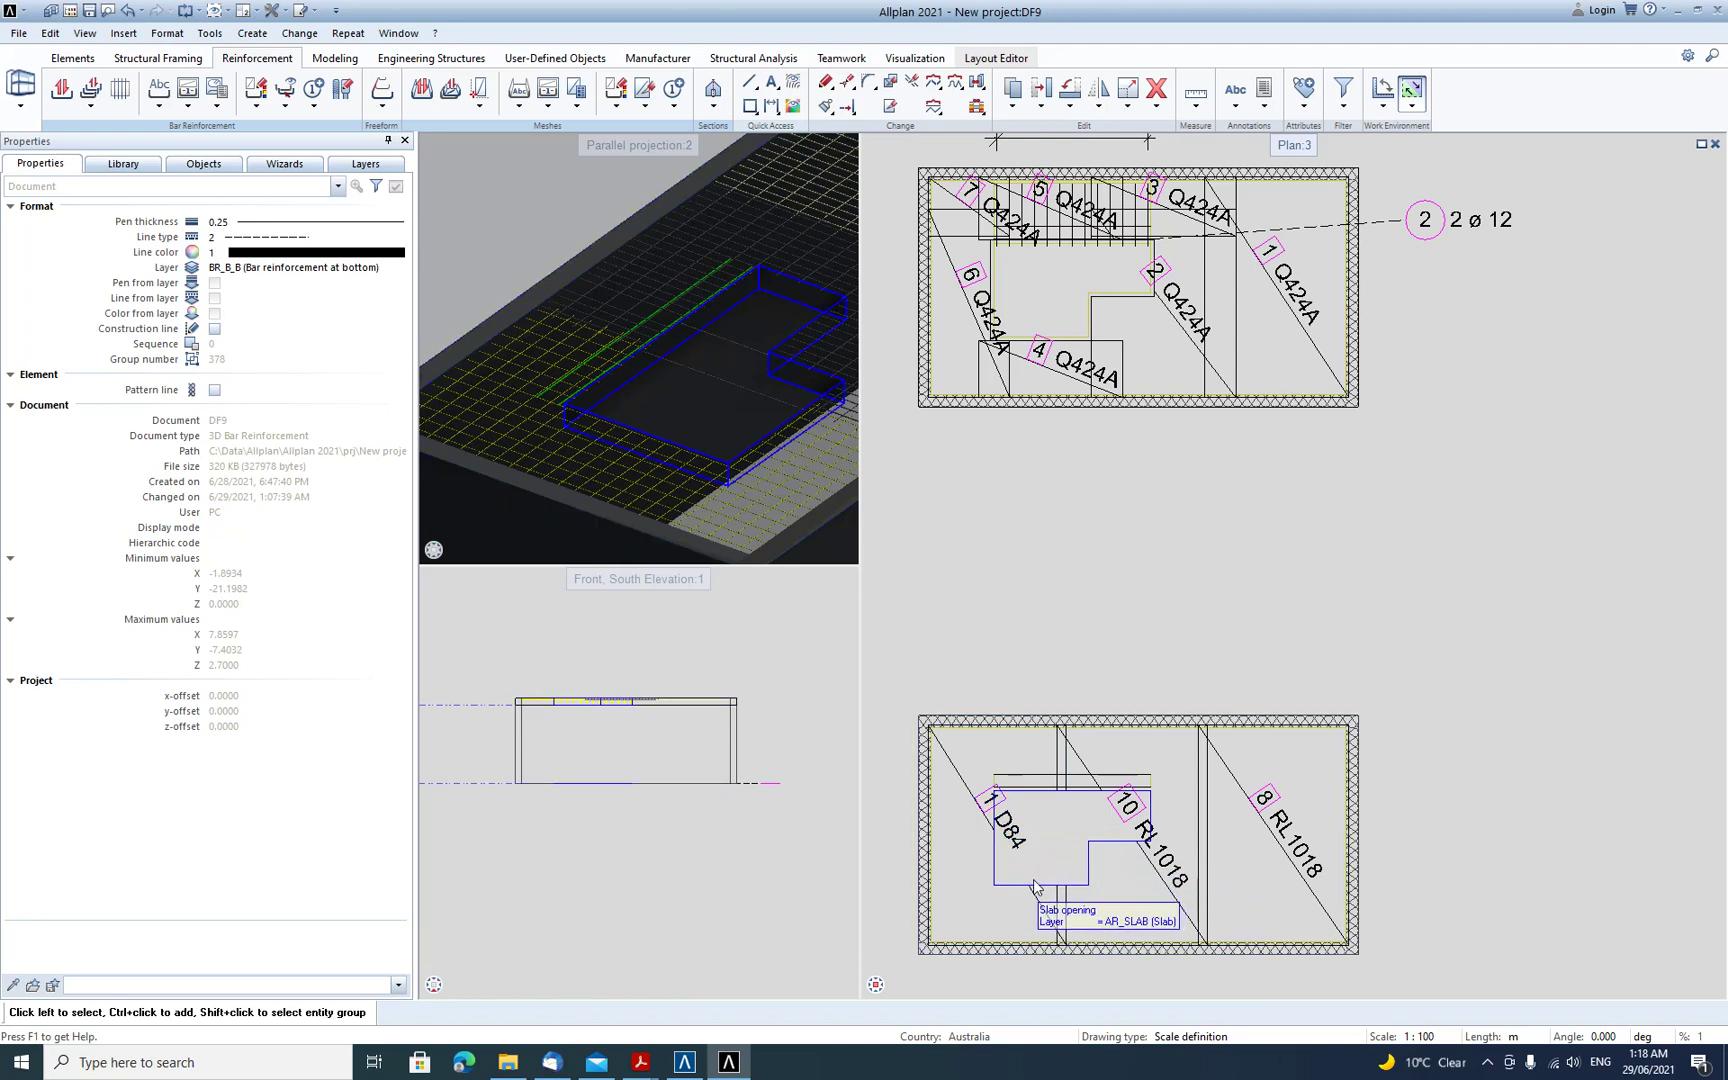
middle_click(960, 655)
middle_click(960, 655)
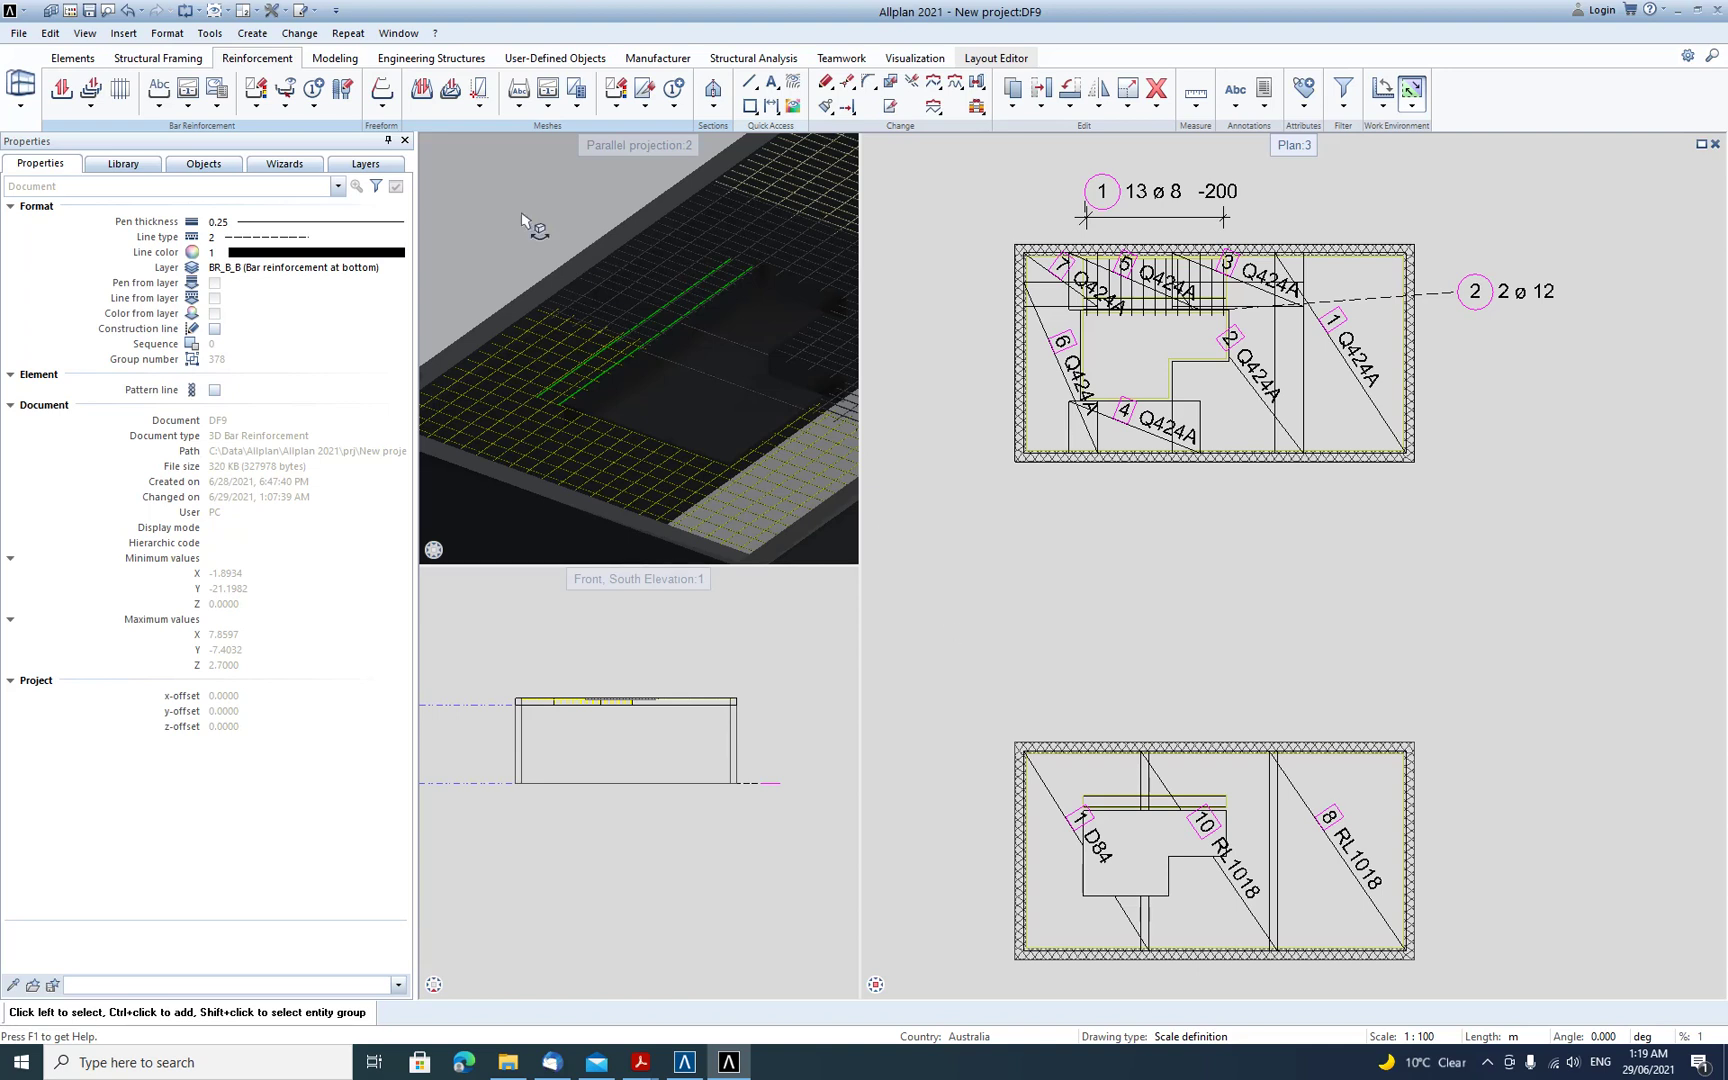
- Set the mark layout of bar reinforcement labels to None in the reinforcement label options
left_click(286, 12)
left_click(290, 32)
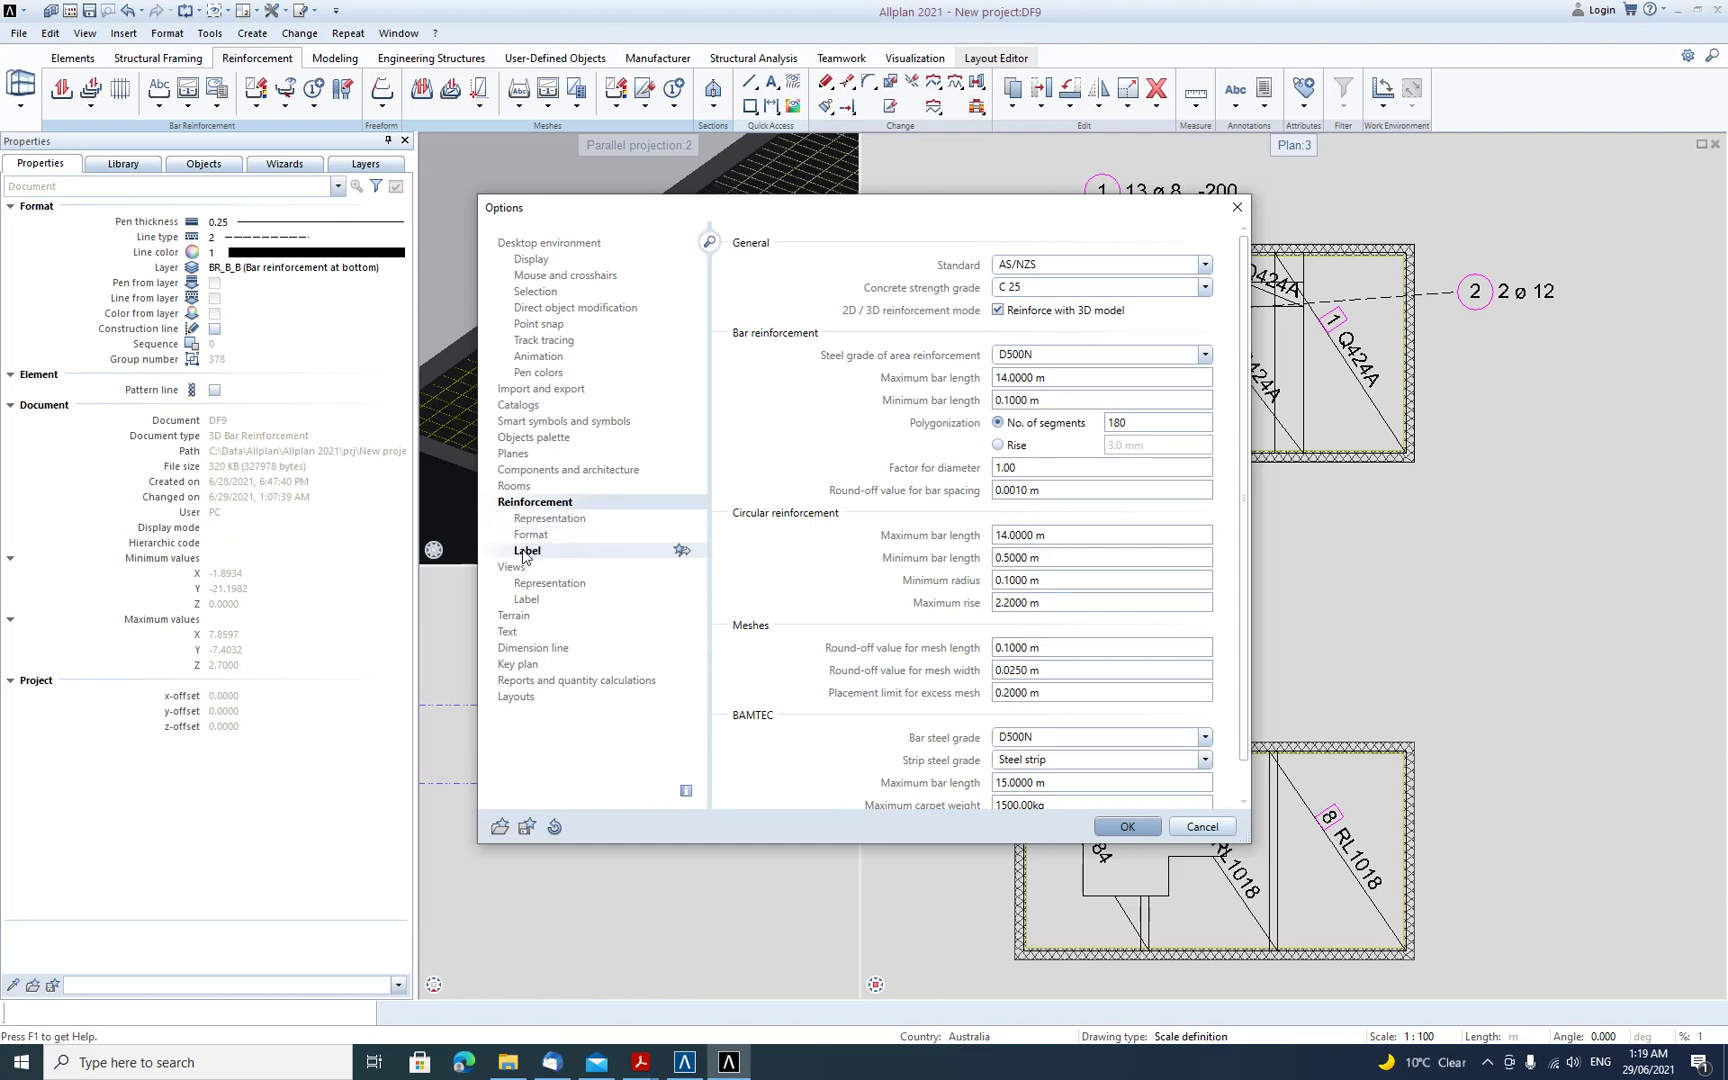
left_click(524, 551)
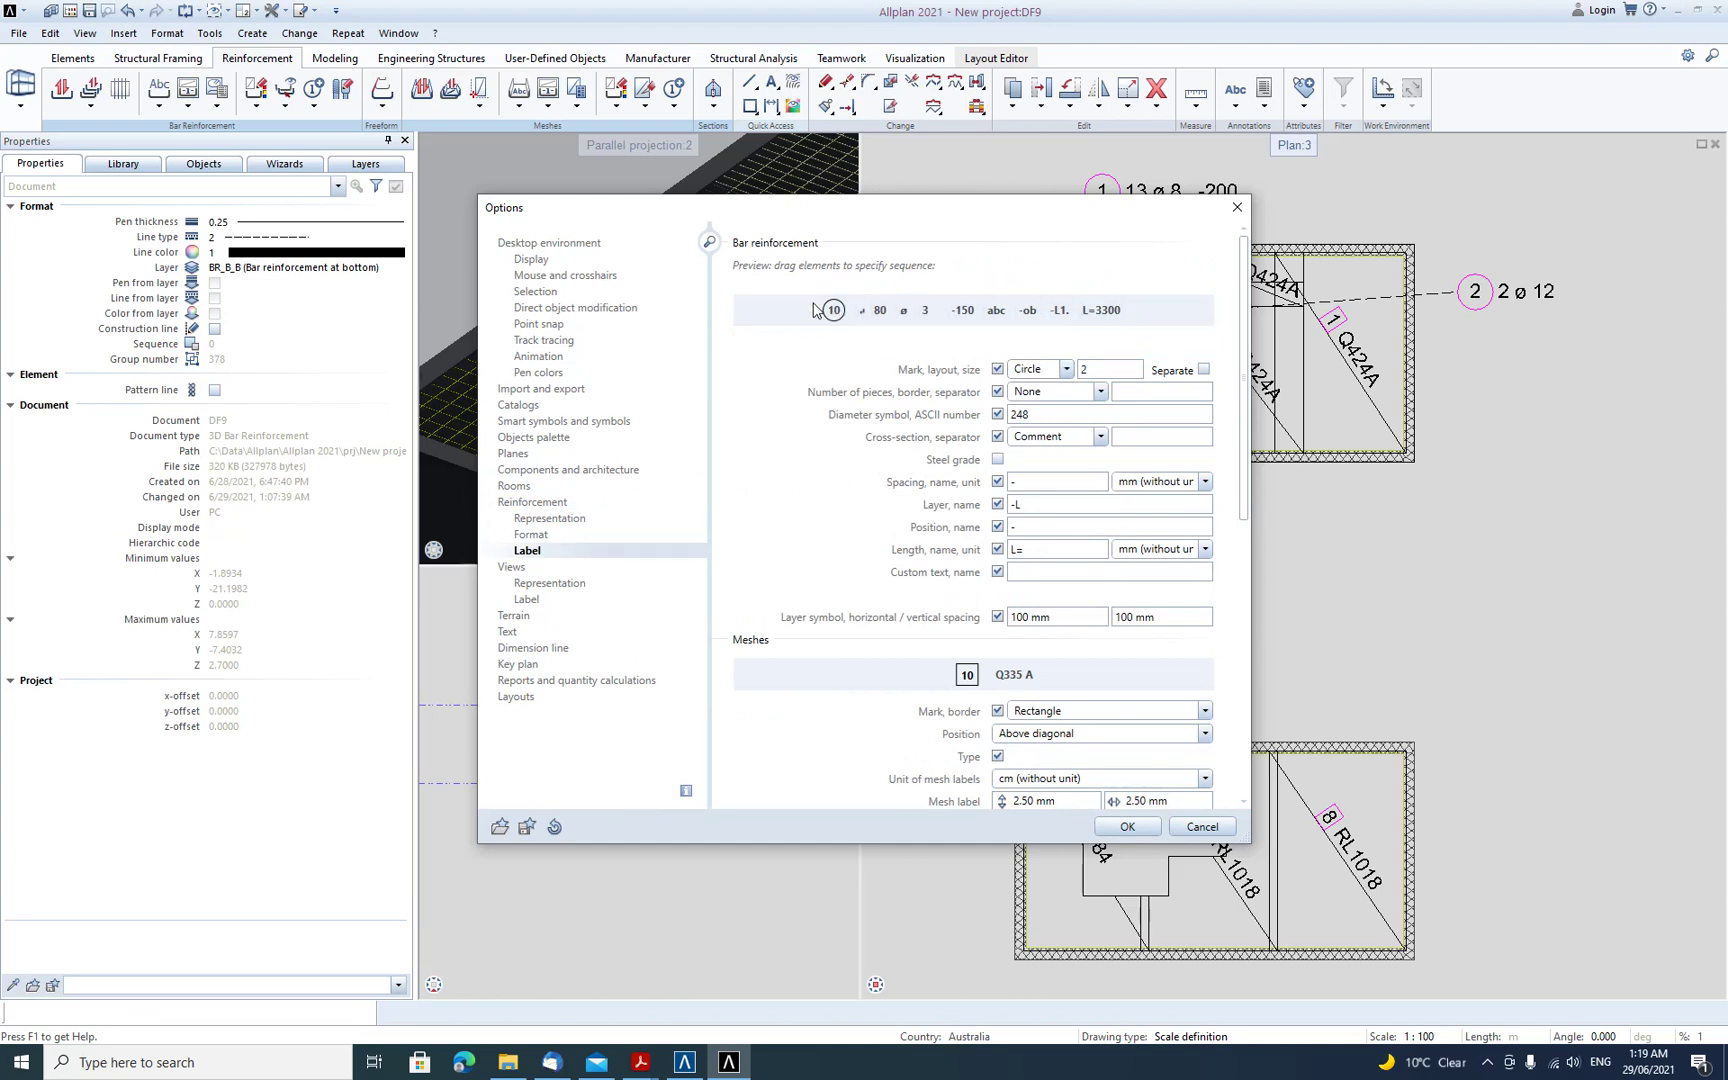
left_click(1066, 369)
scroll(1045, 390, "up", 2)
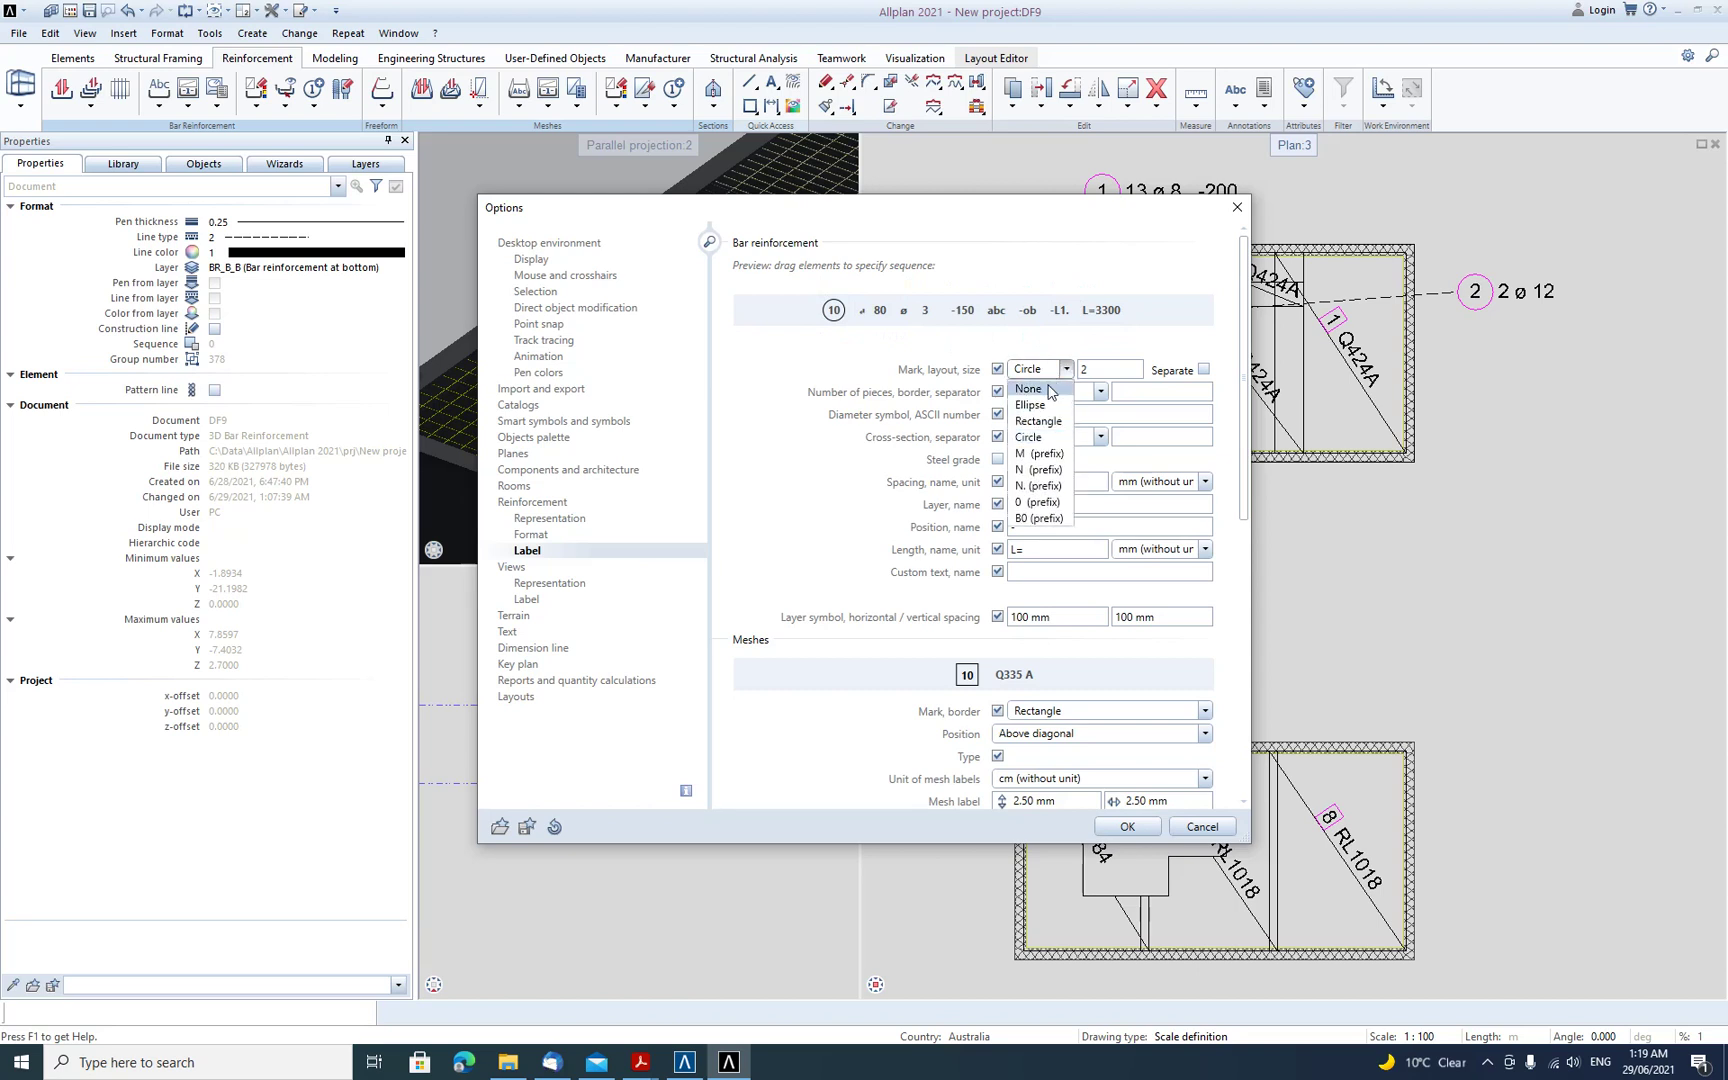
left_click(1040, 388)
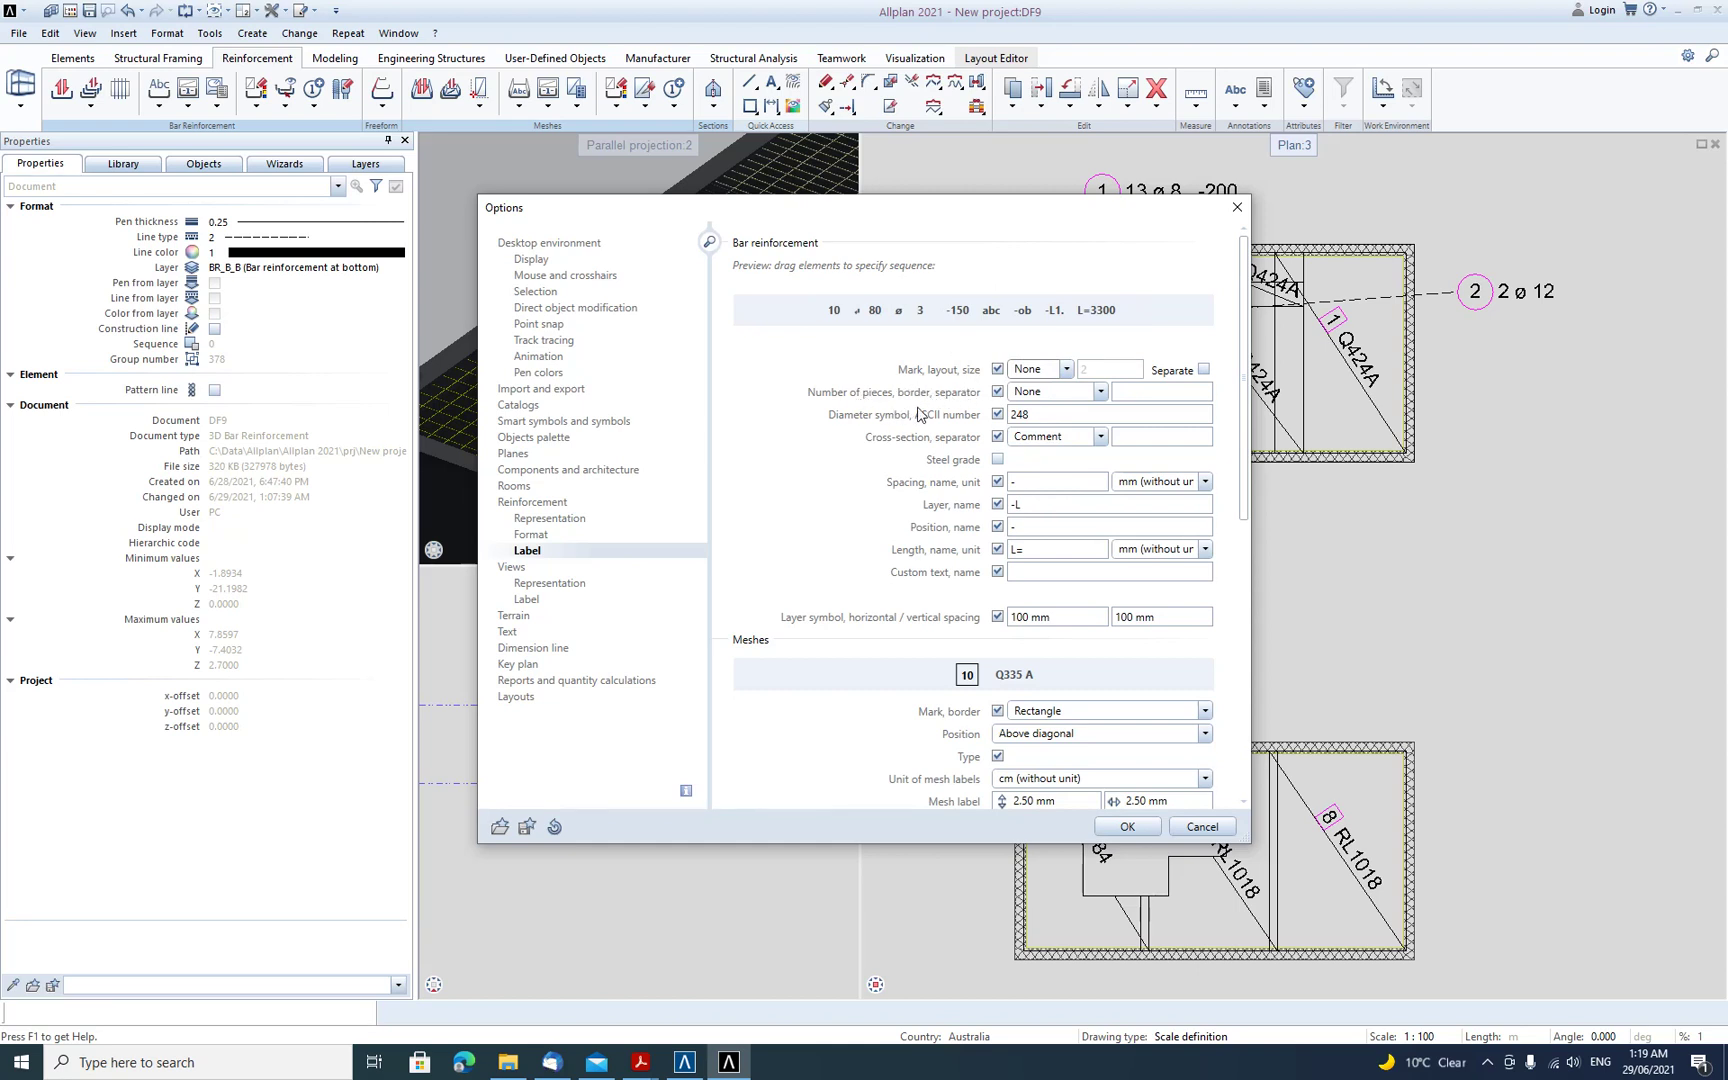
- Set the bar label's length unit to mm (without unit), move the number of pieces forward in the label sequence, and confirm the options
left_click(1100, 392)
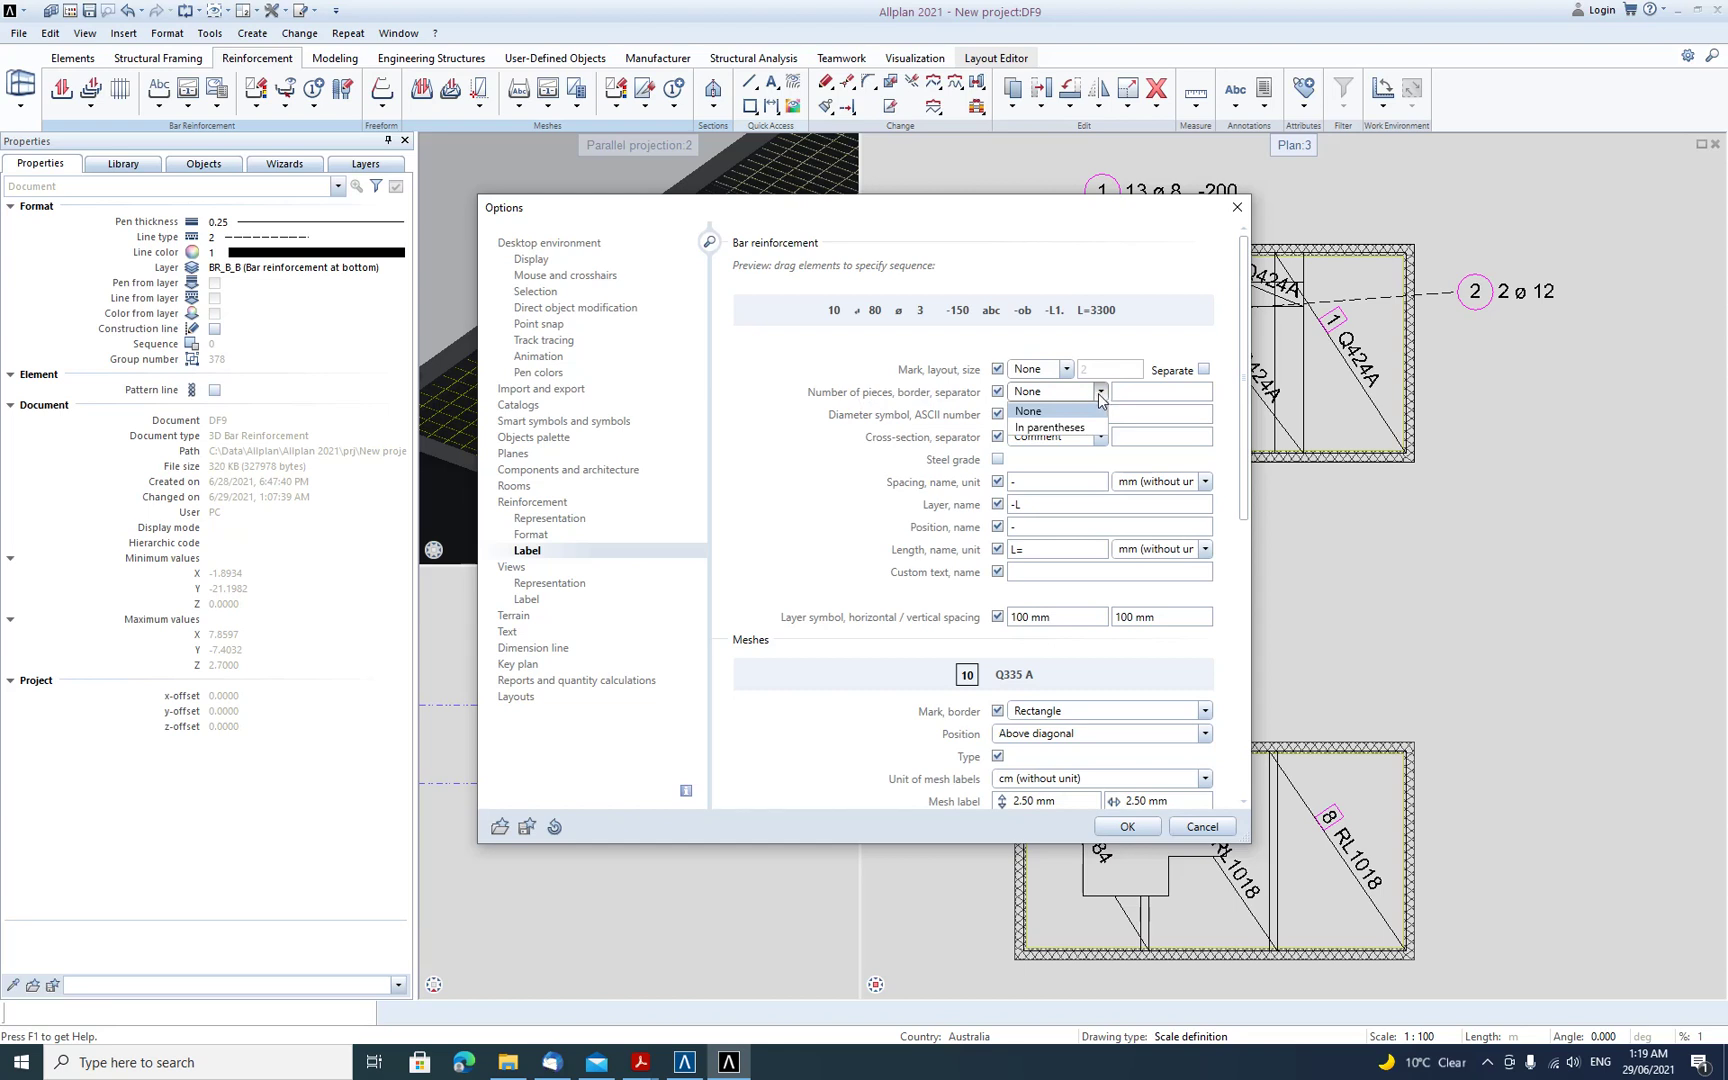
left_click(1100, 398)
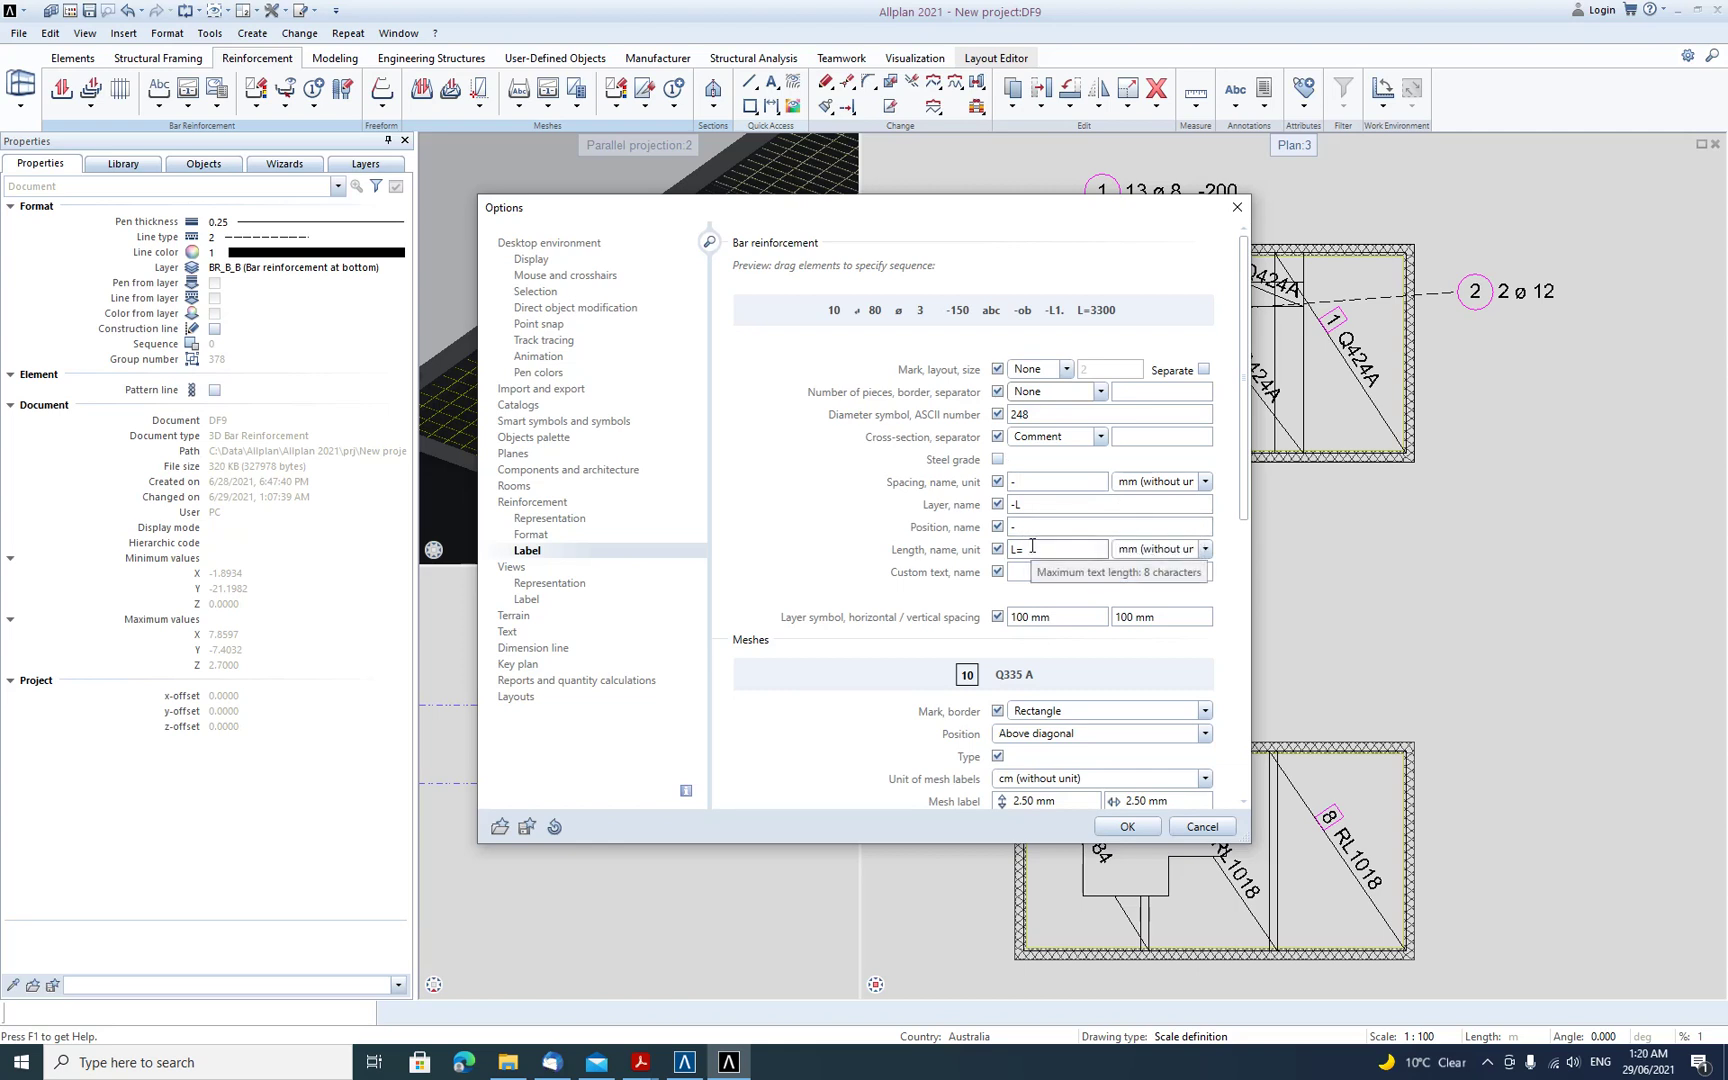
left_click(1205, 550)
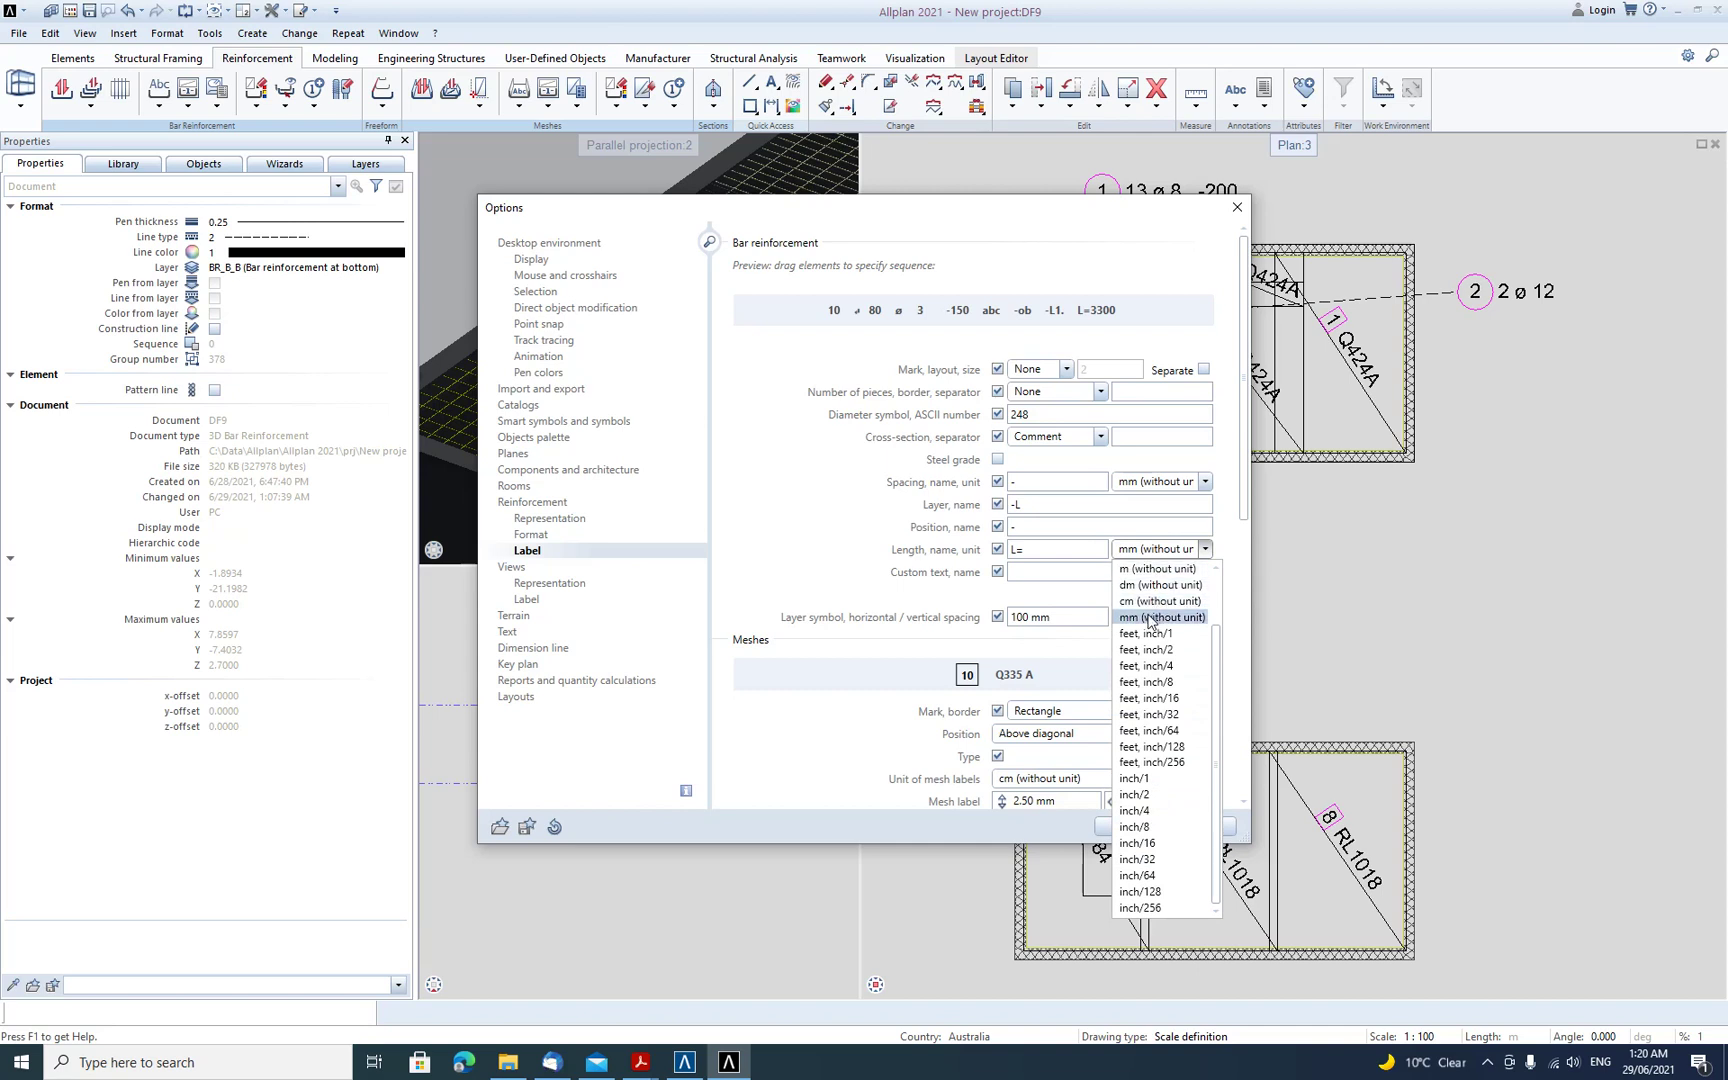
left_click(1120, 617)
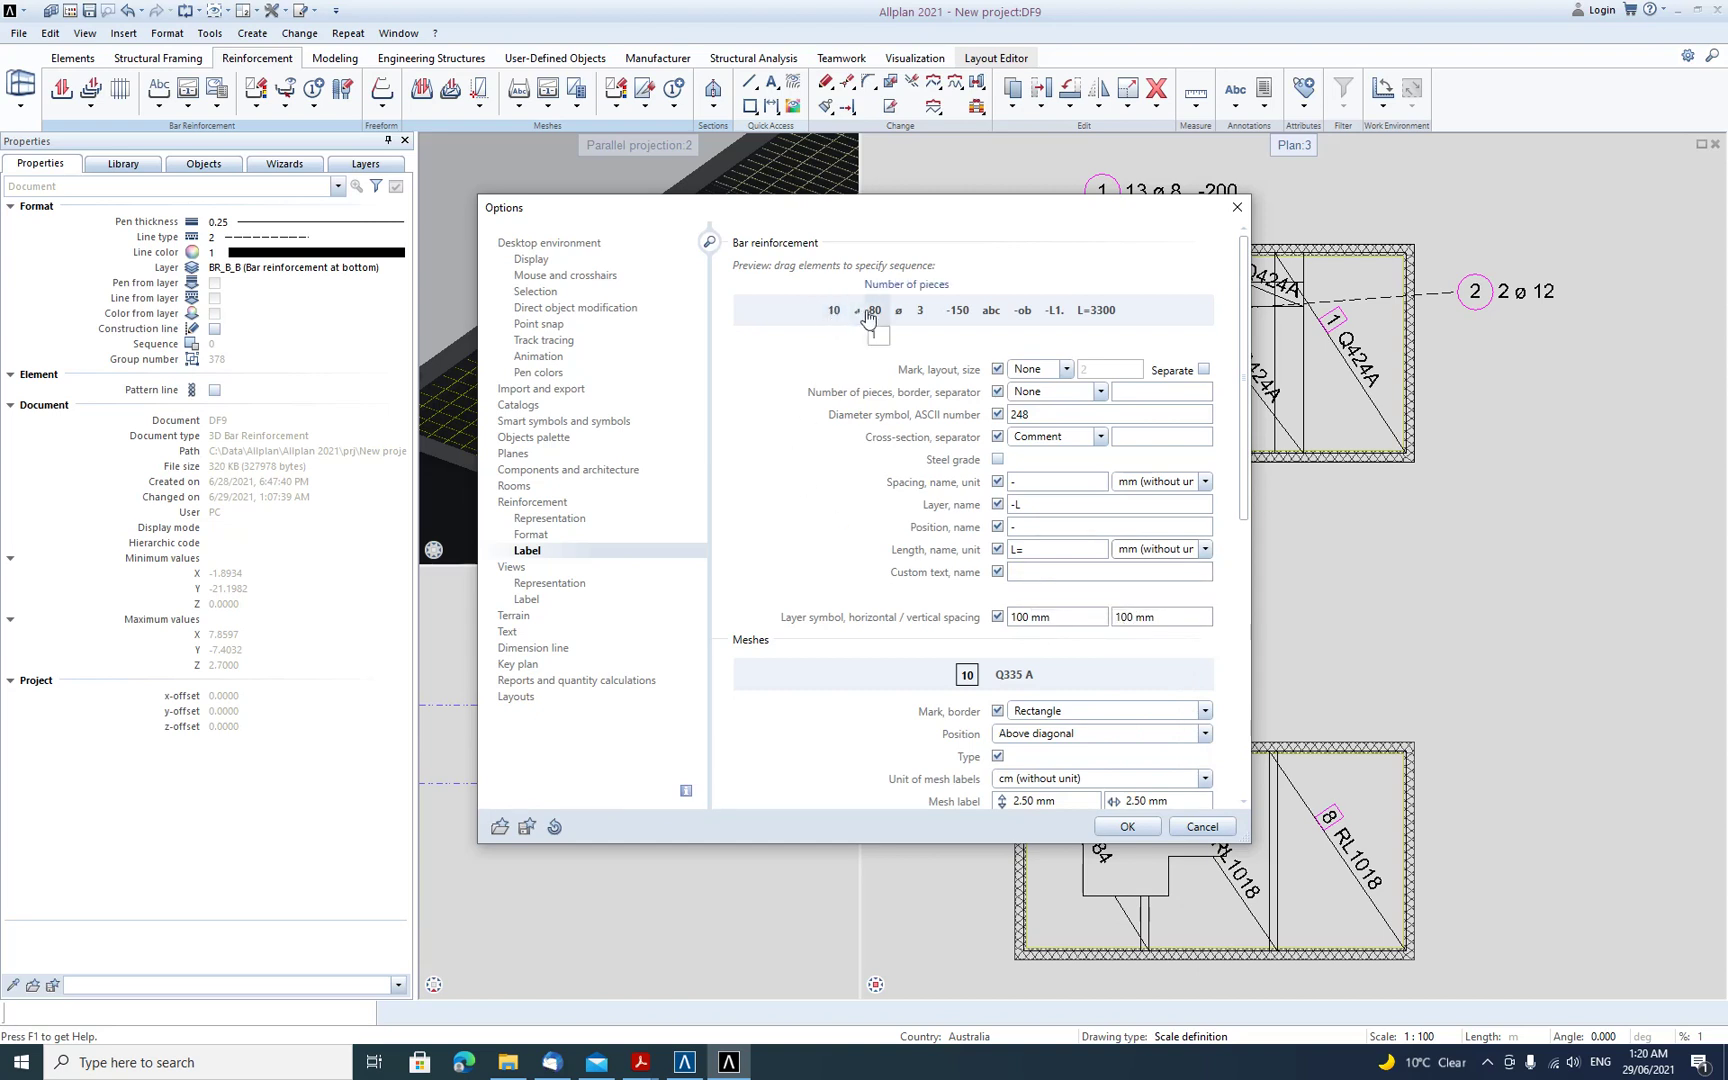
mouse_move(877, 317)
left_mouse_down()
mouse_move(820, 320)
mouse_move(853, 314)
left_mouse_up()
left_click(1122, 826)
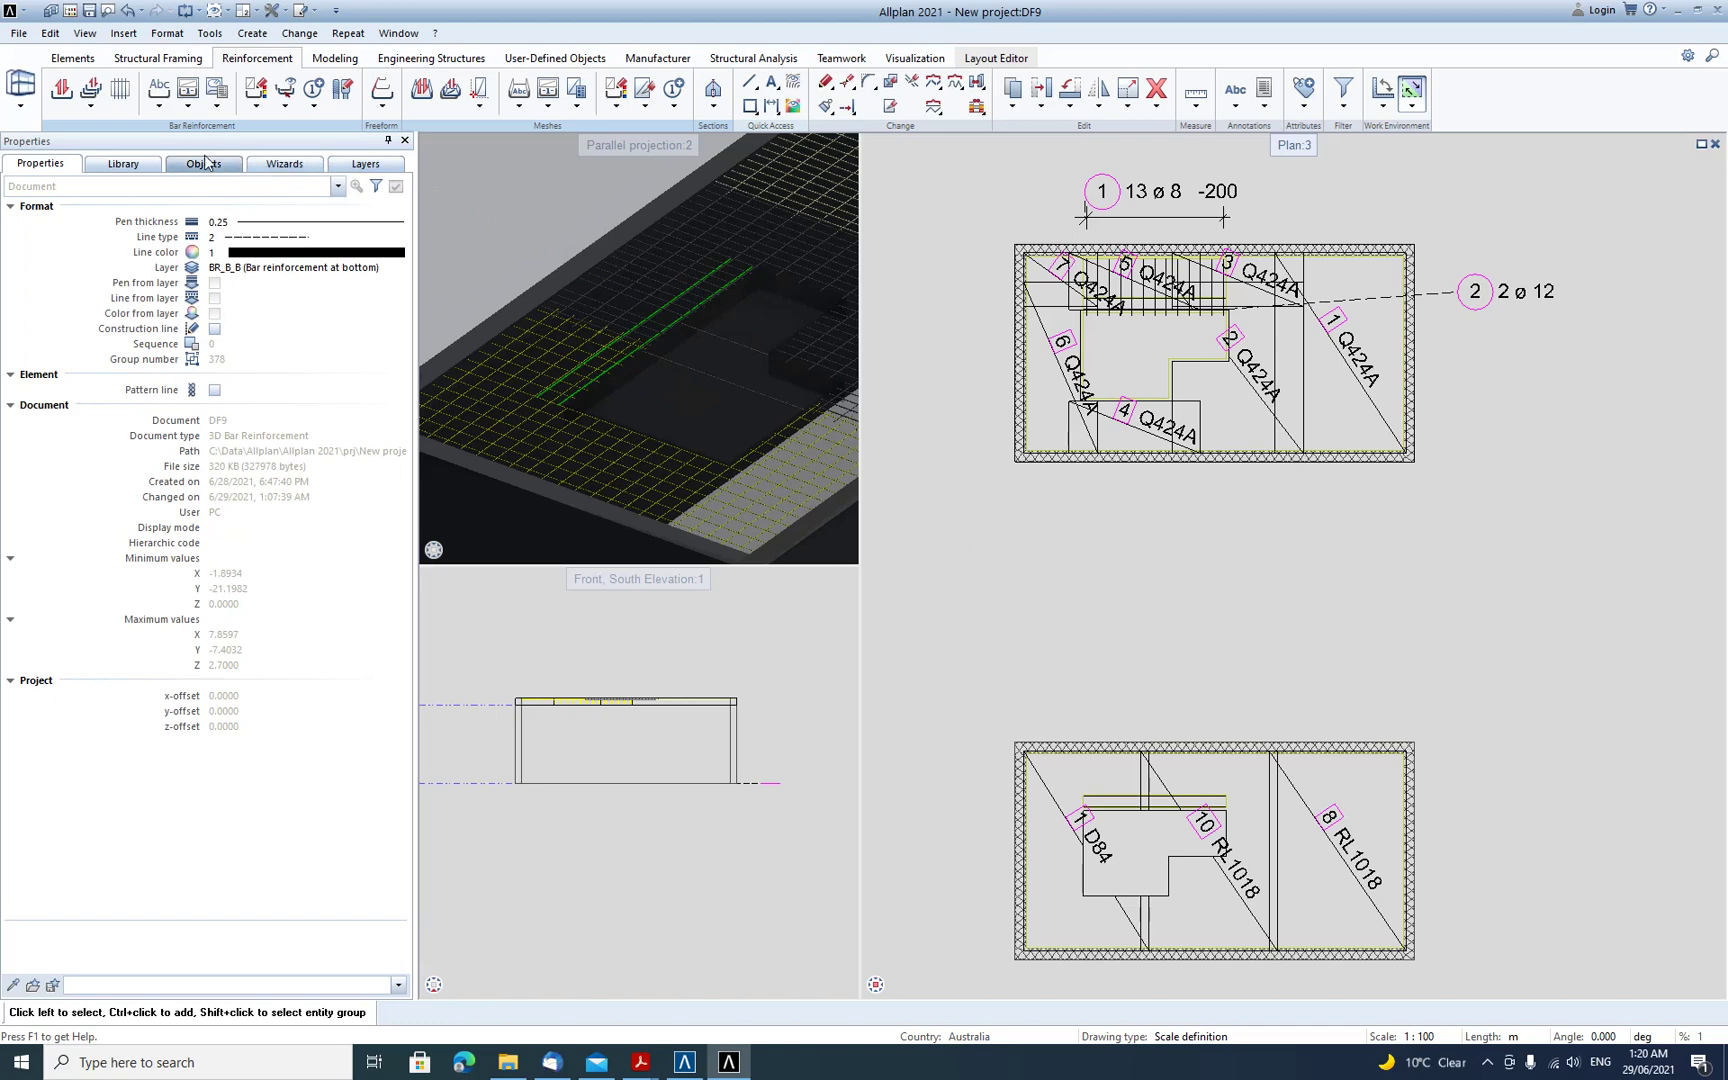
- Start labelling the bars above the lower slab's opening, adding spacing, position, length, custom text, bending shape and two-line text to the label
left_click(160, 98)
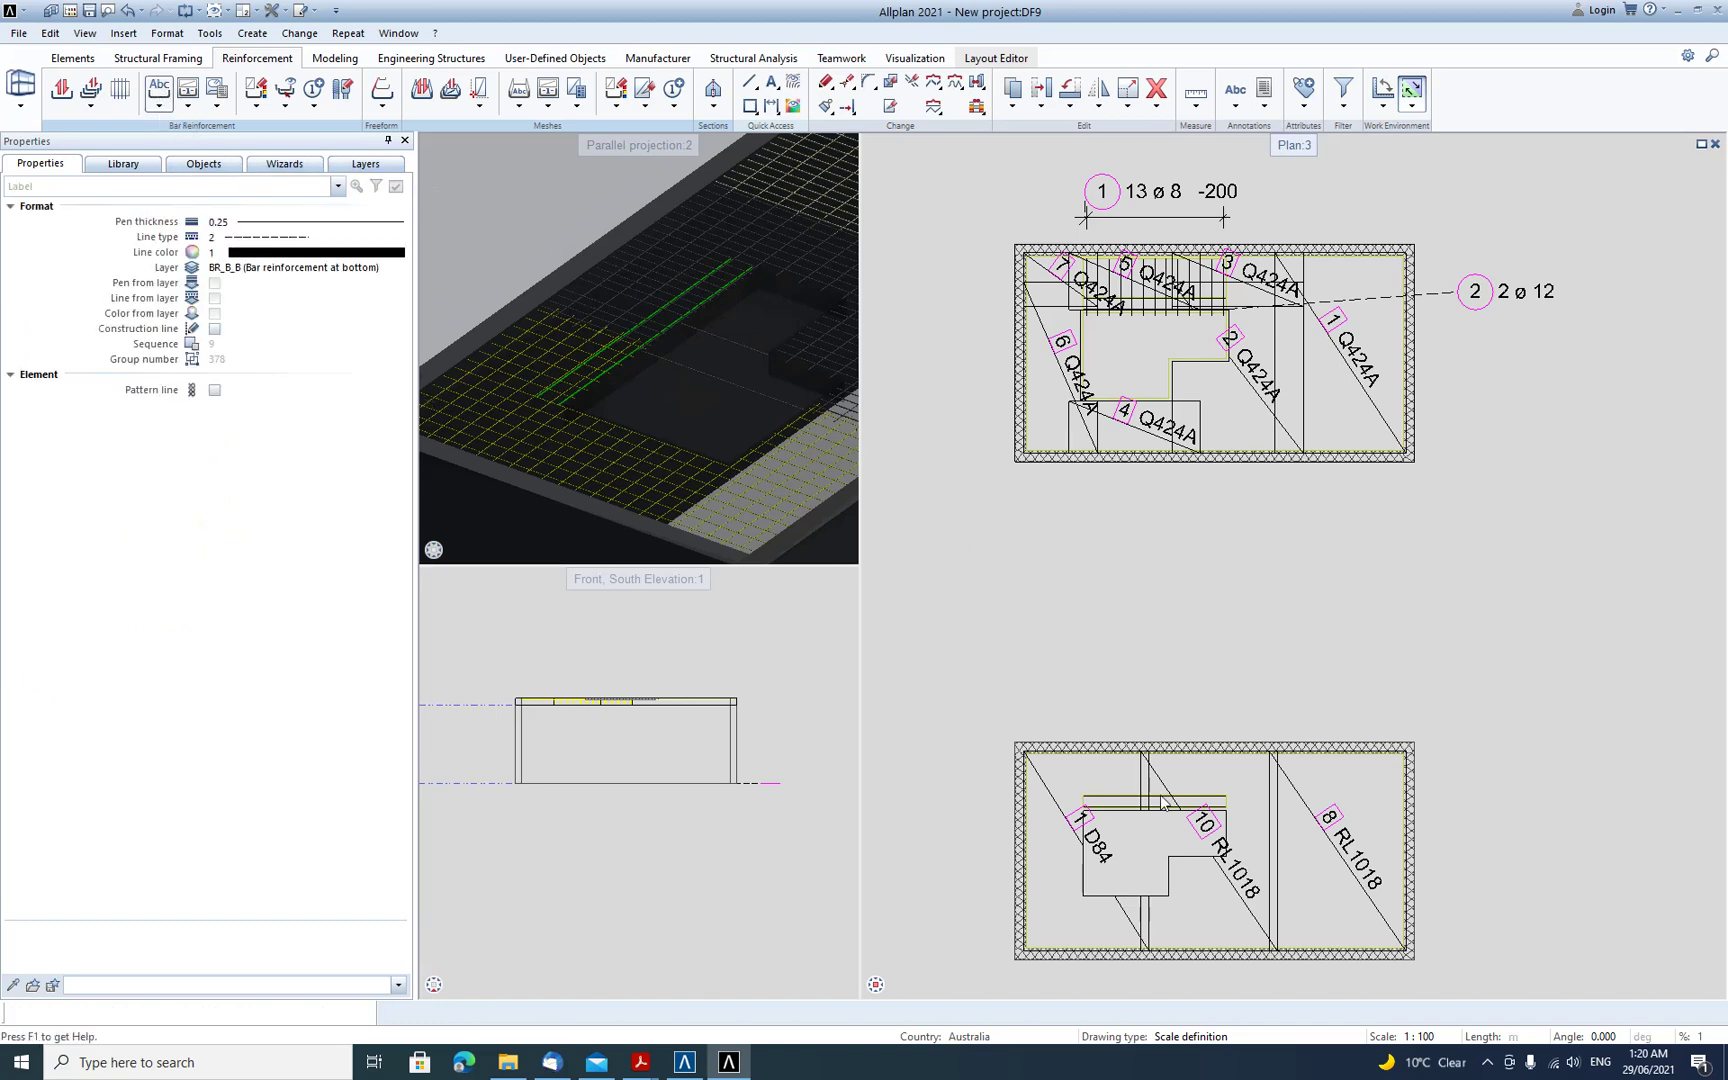
scroll(1132, 795, "up", 3)
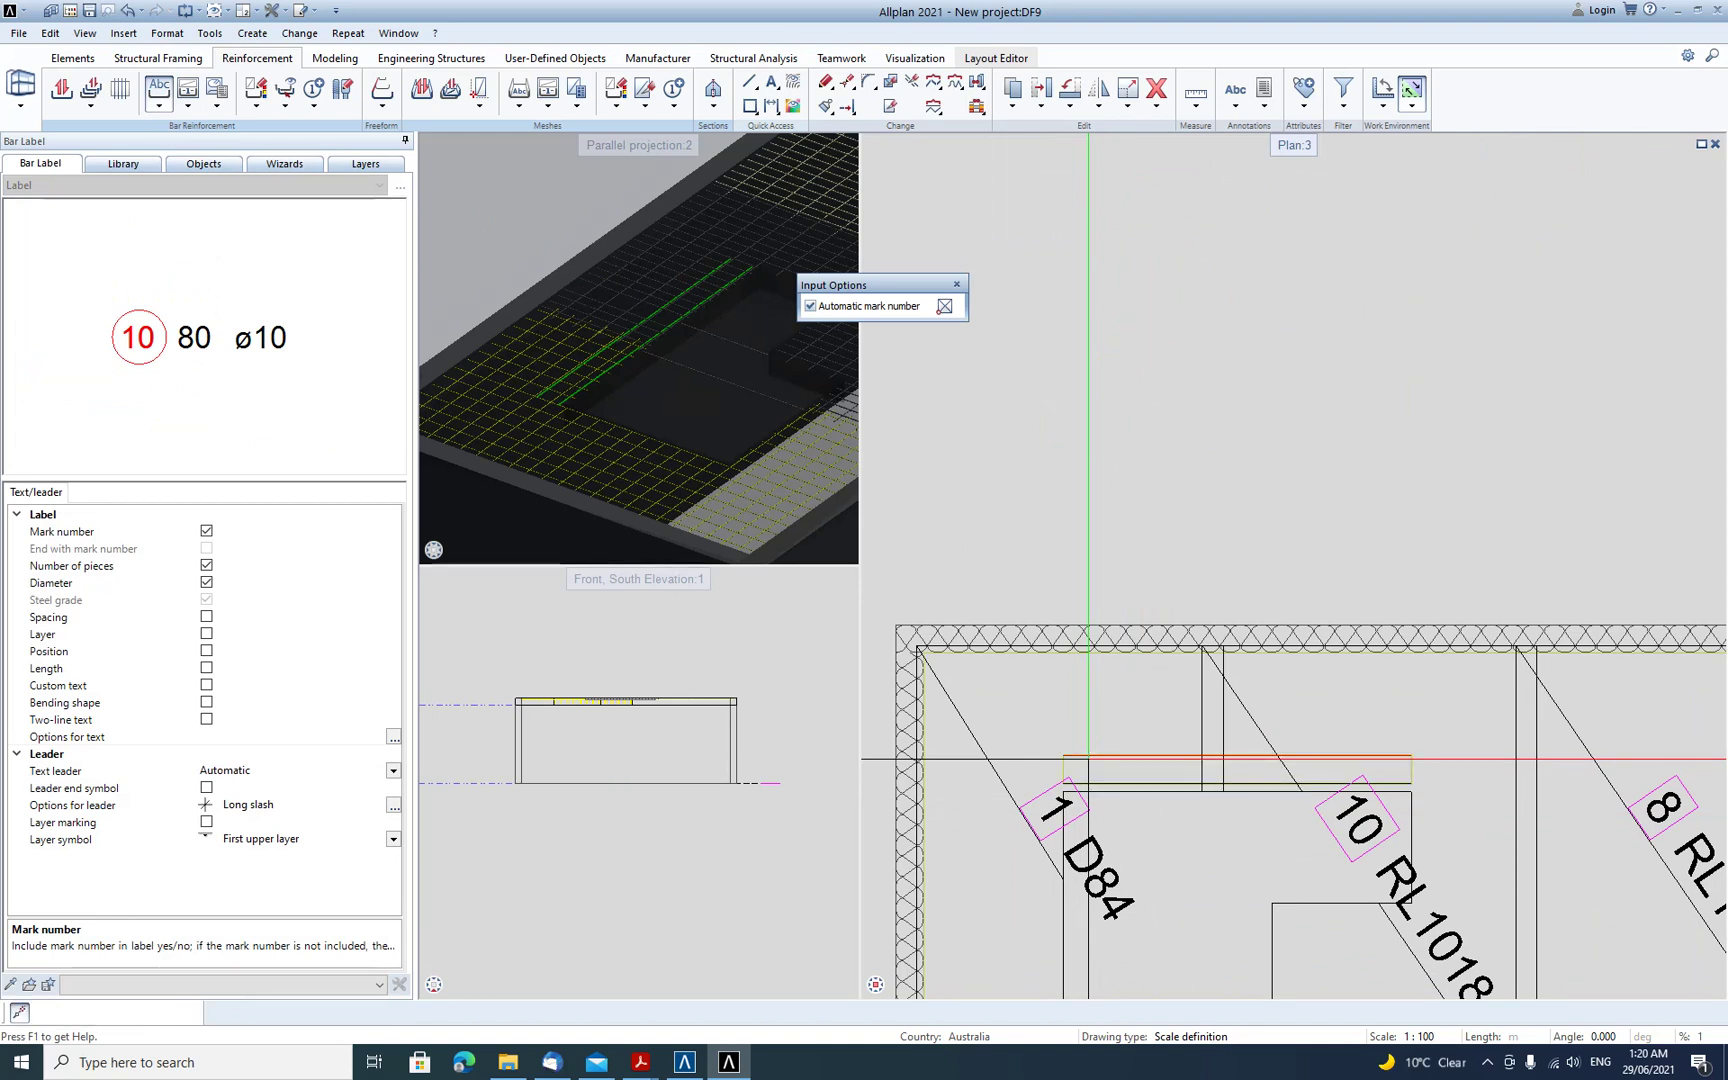
left_click(1088, 759)
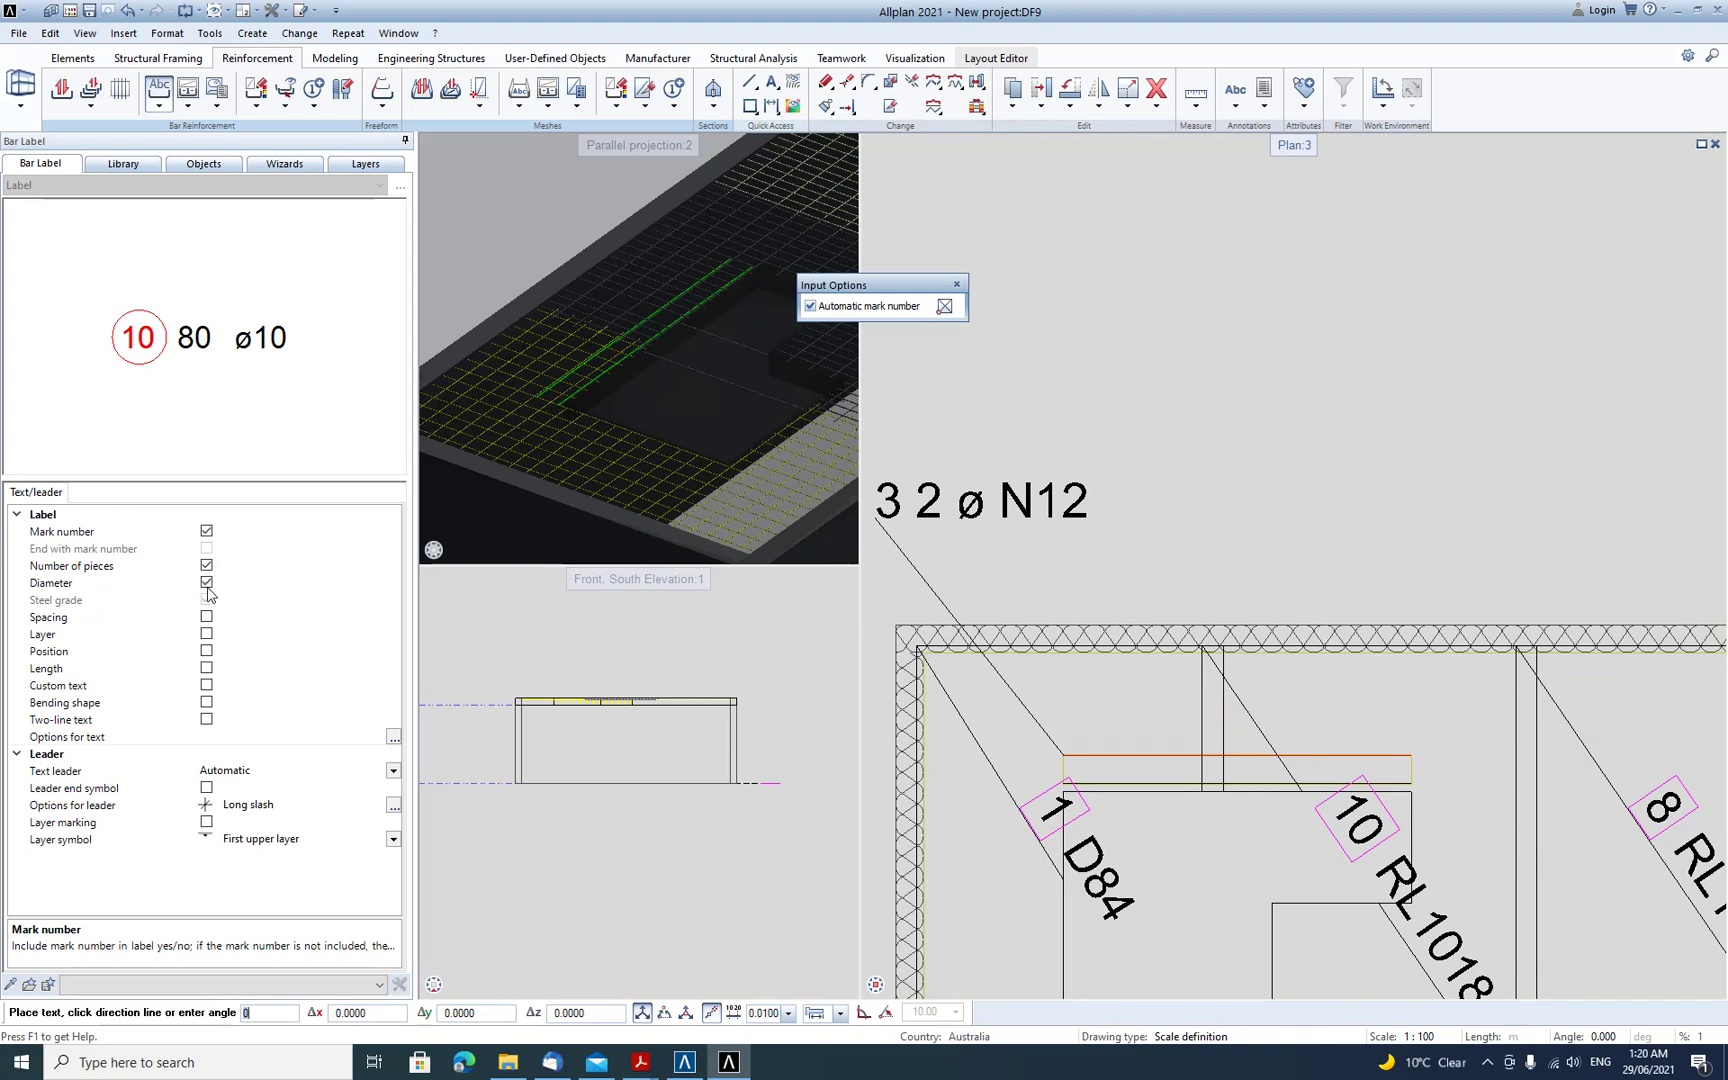
left_click(207, 617)
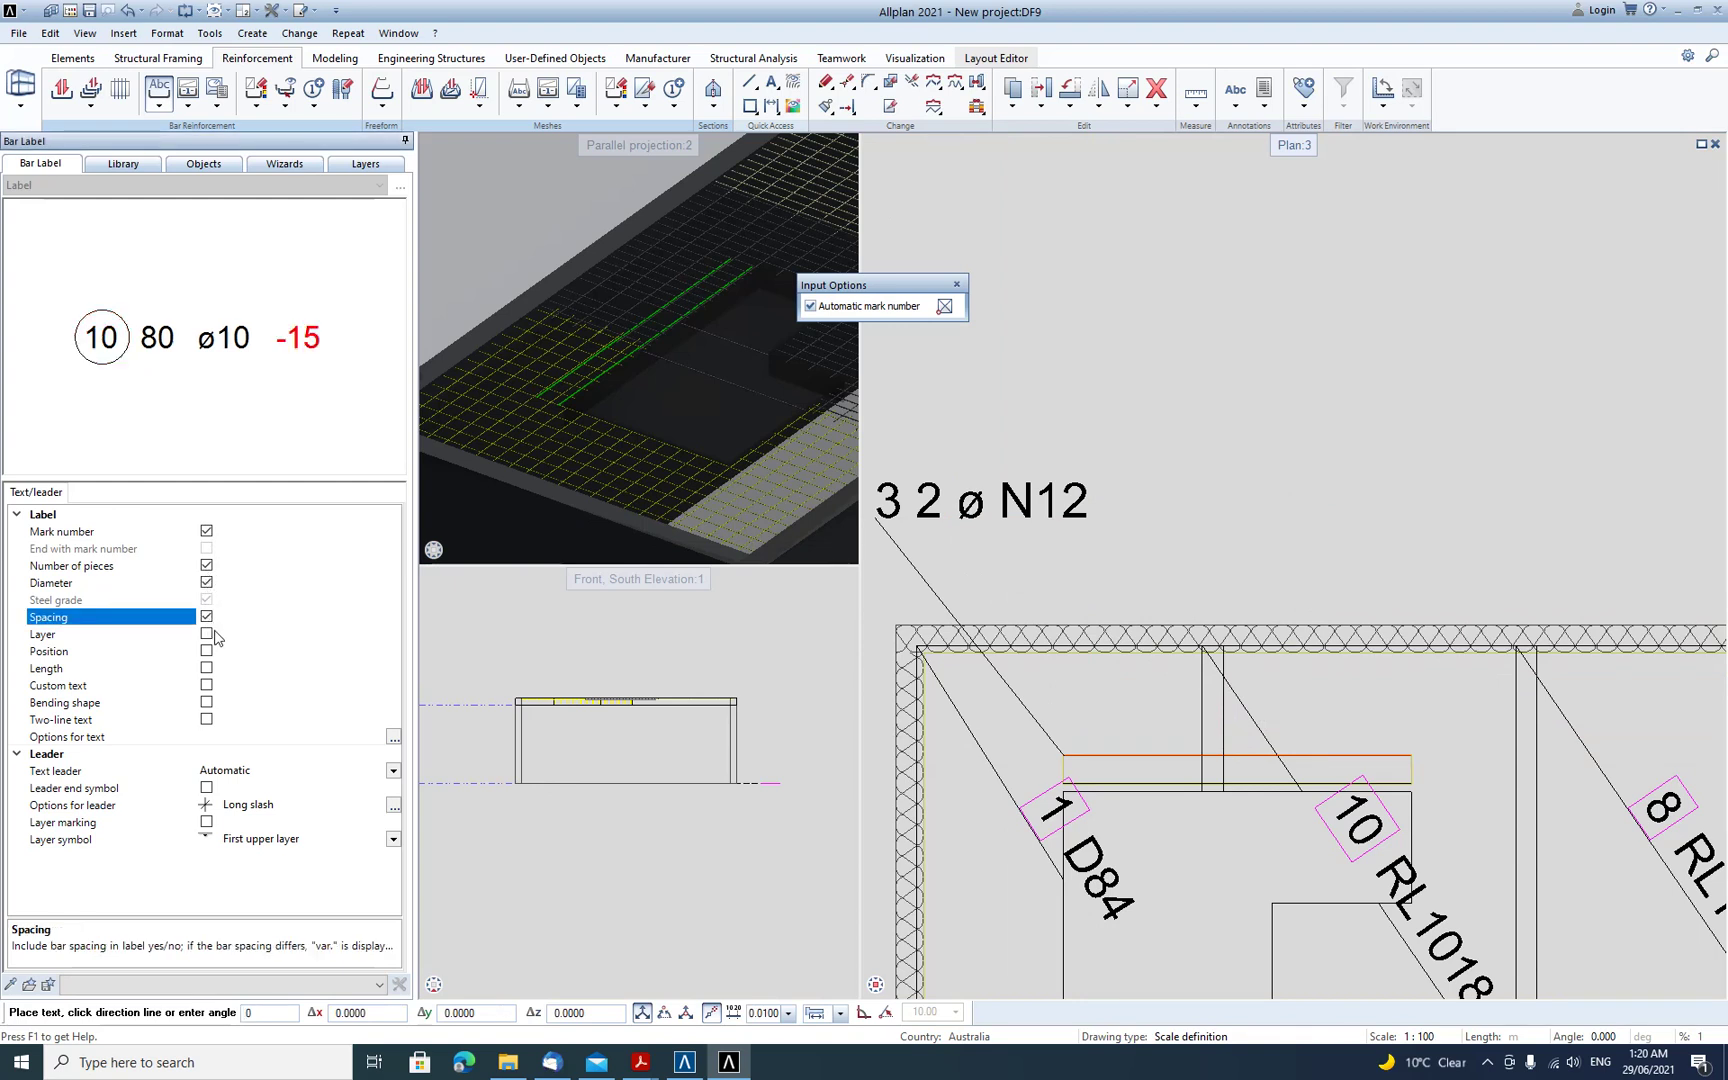
left_click(206, 651)
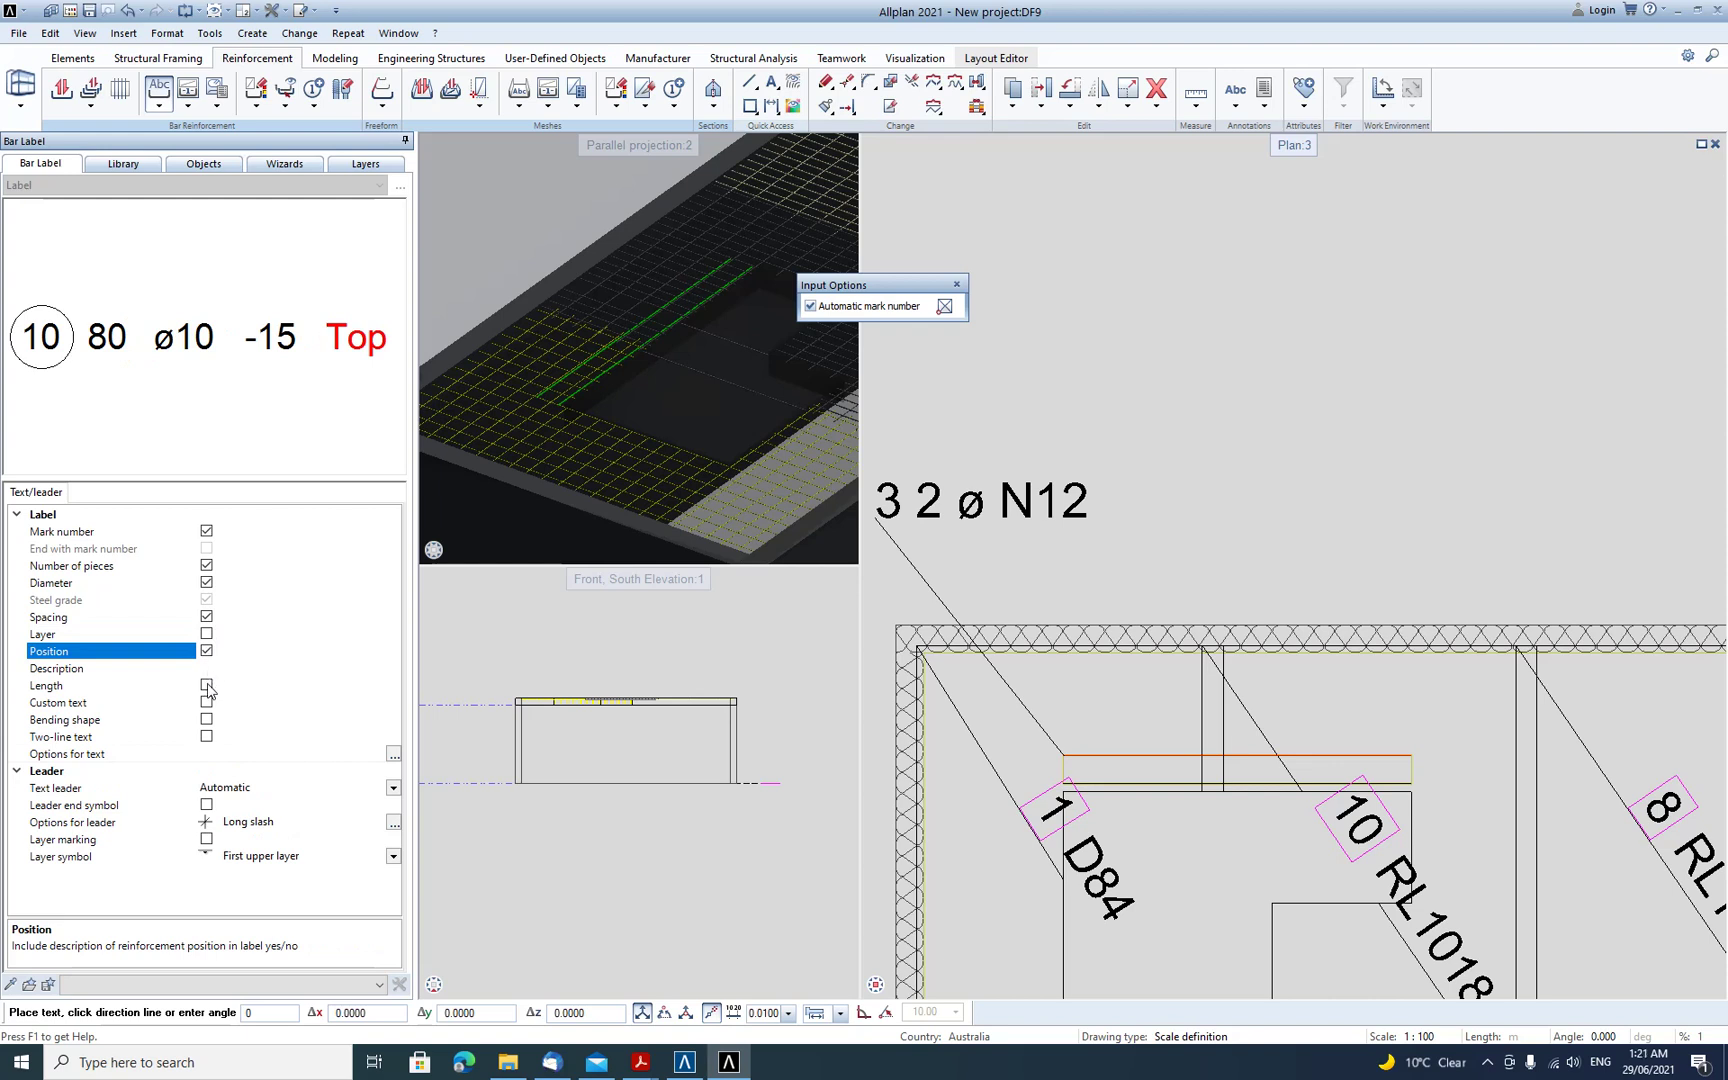
left_click(206, 686)
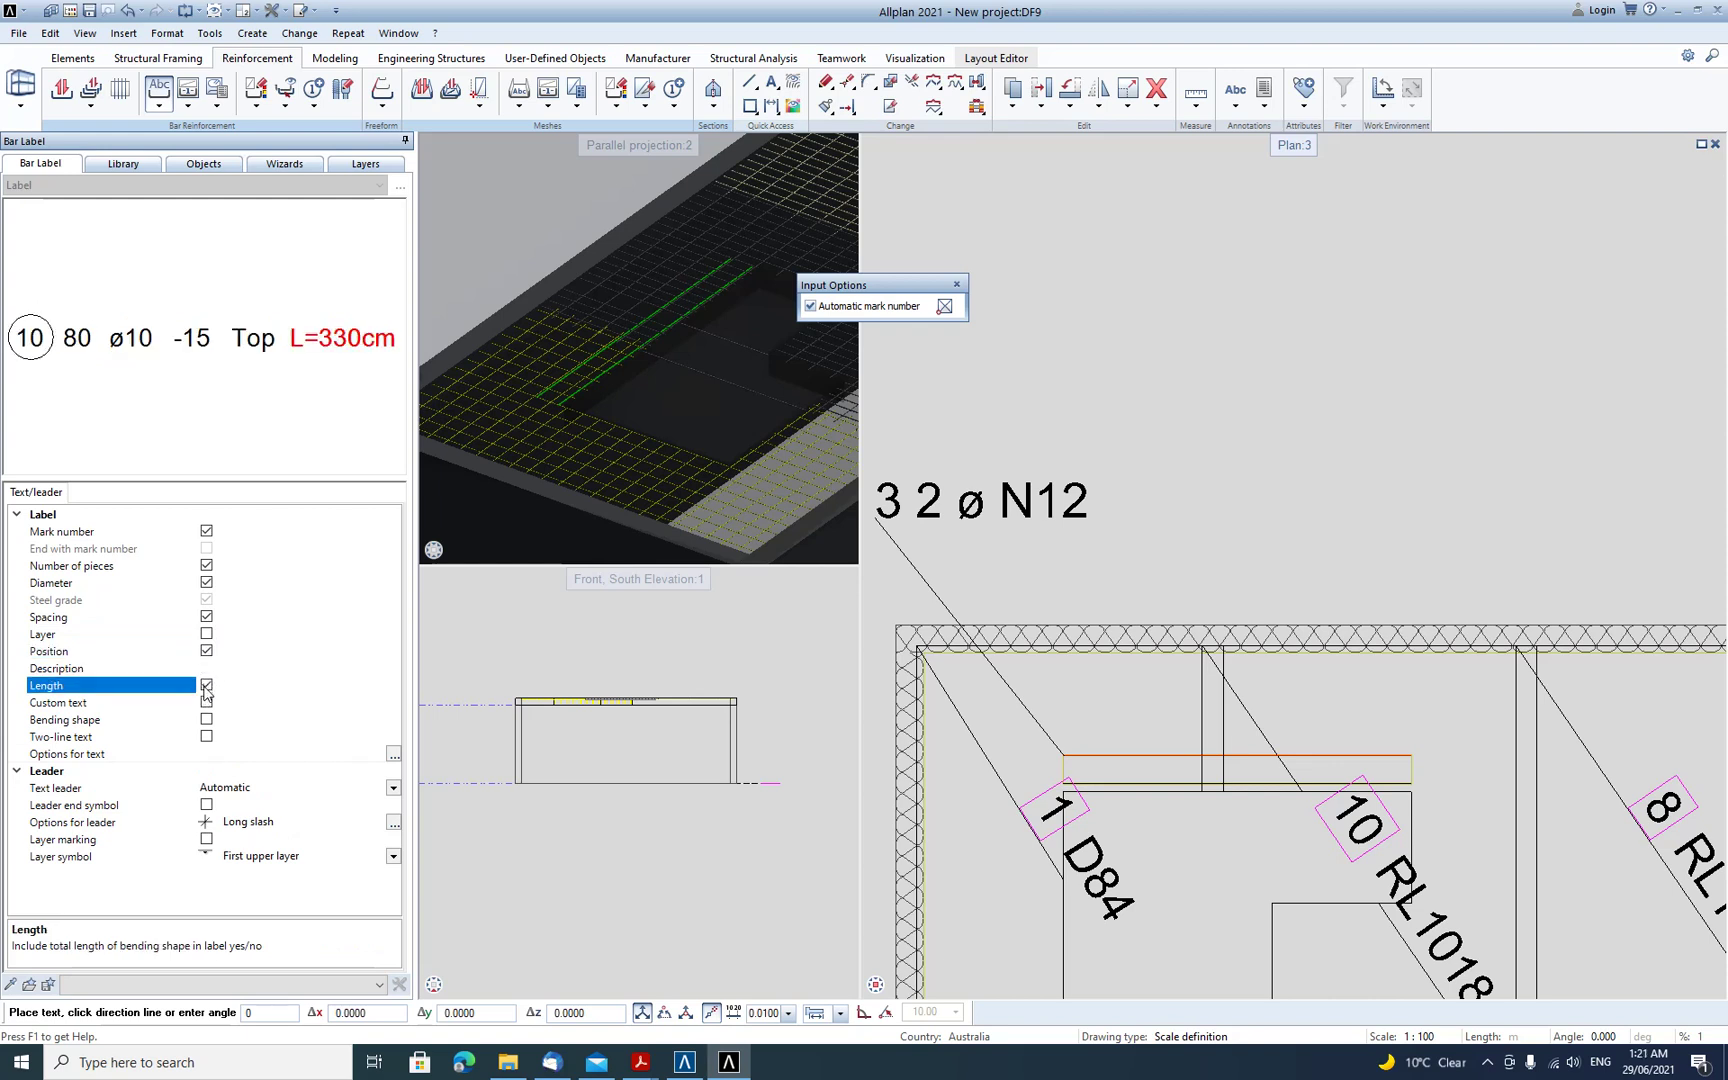
left_click(206, 703)
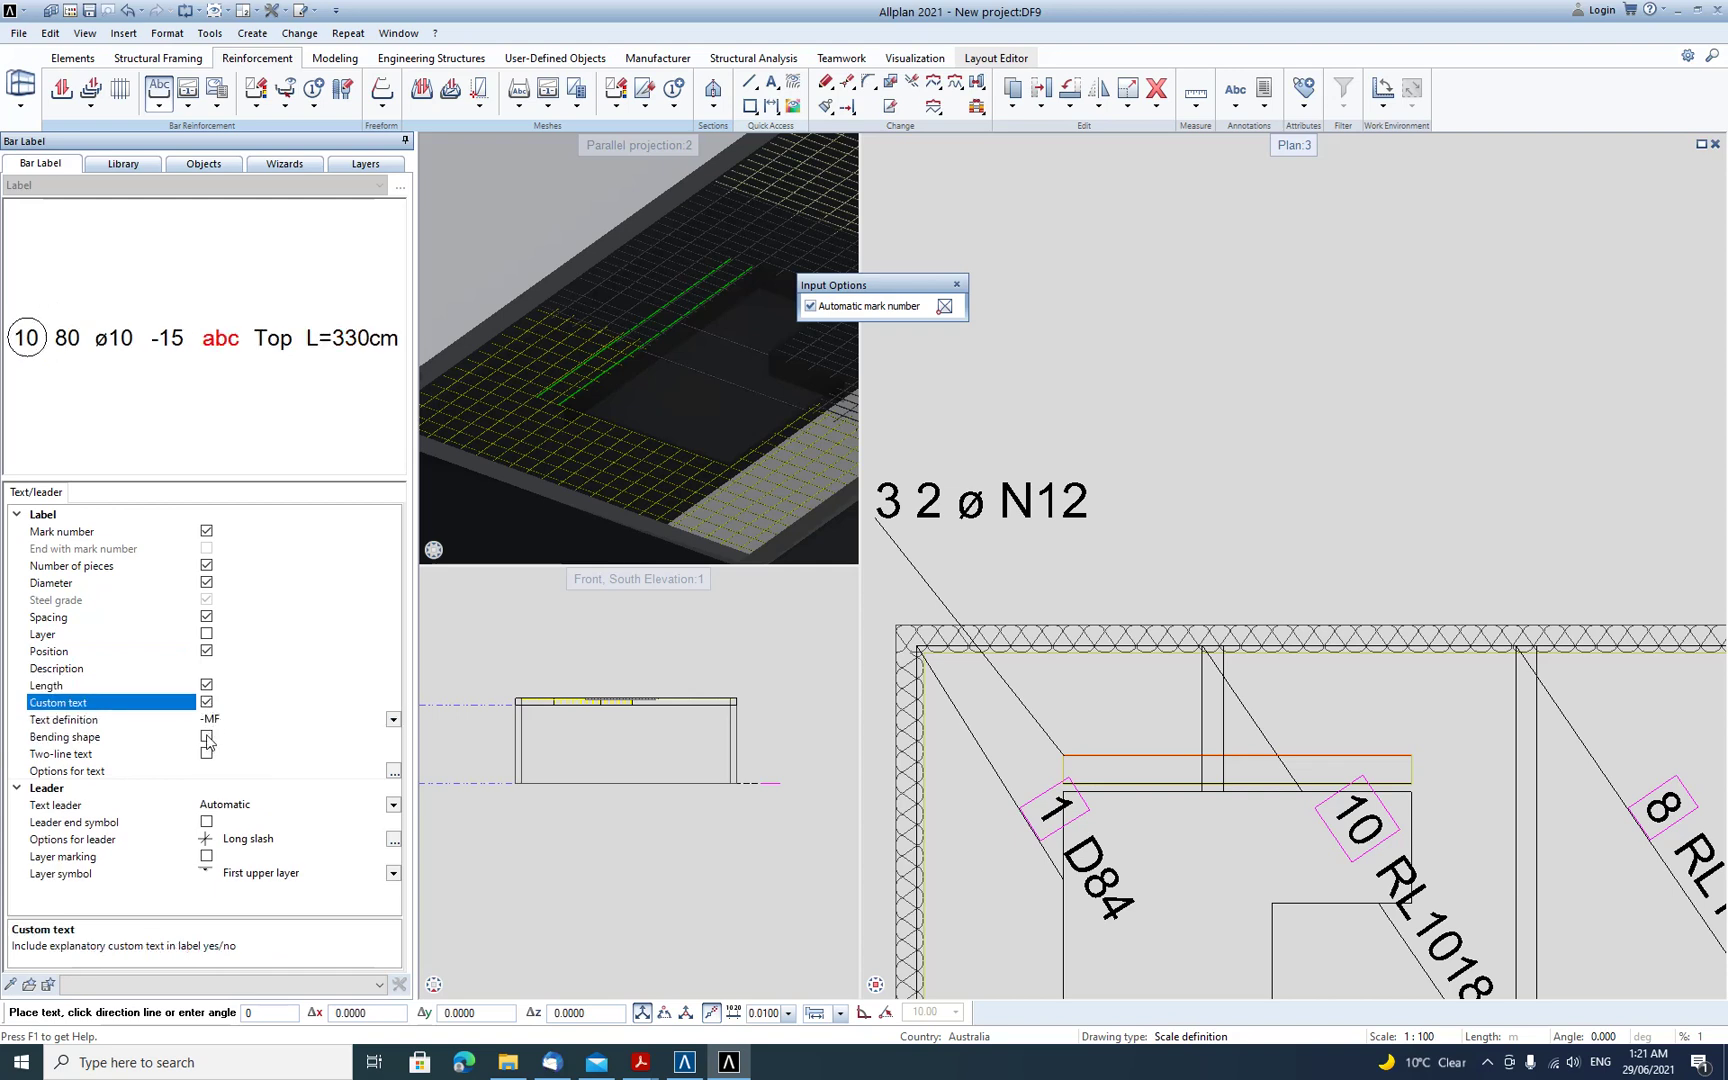
left_click(206, 738)
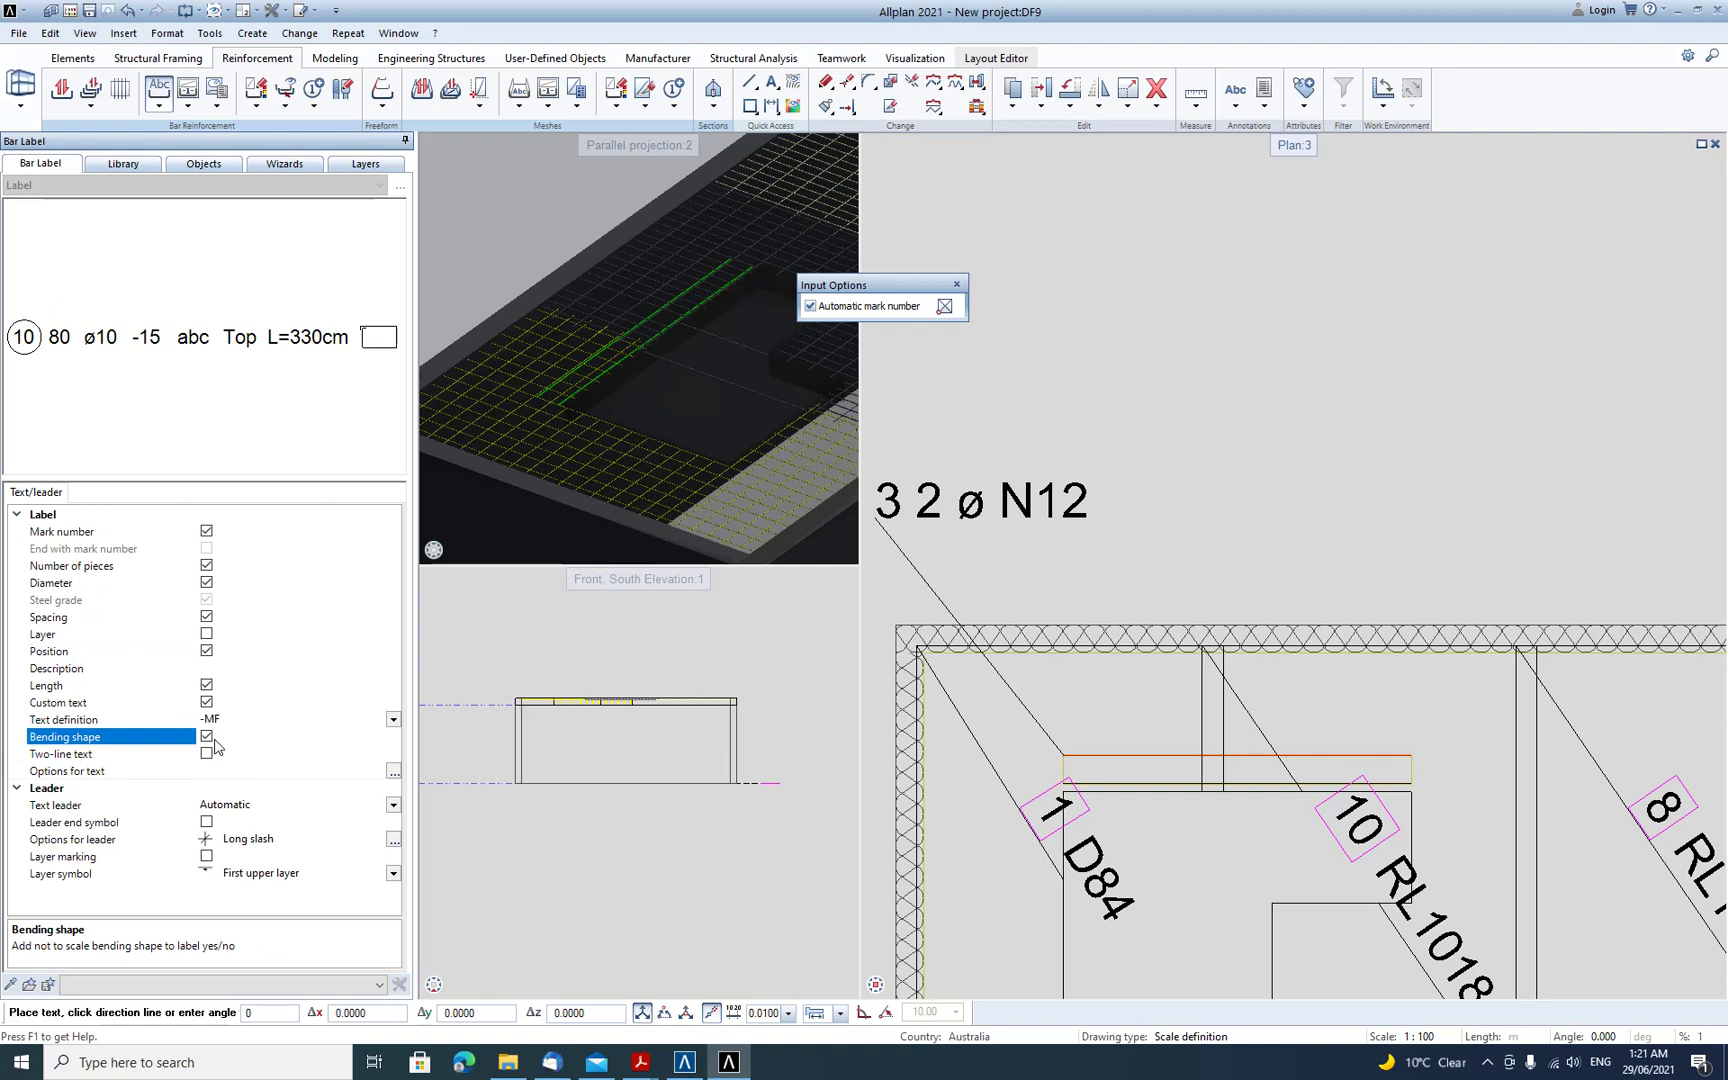
left_click(206, 753)
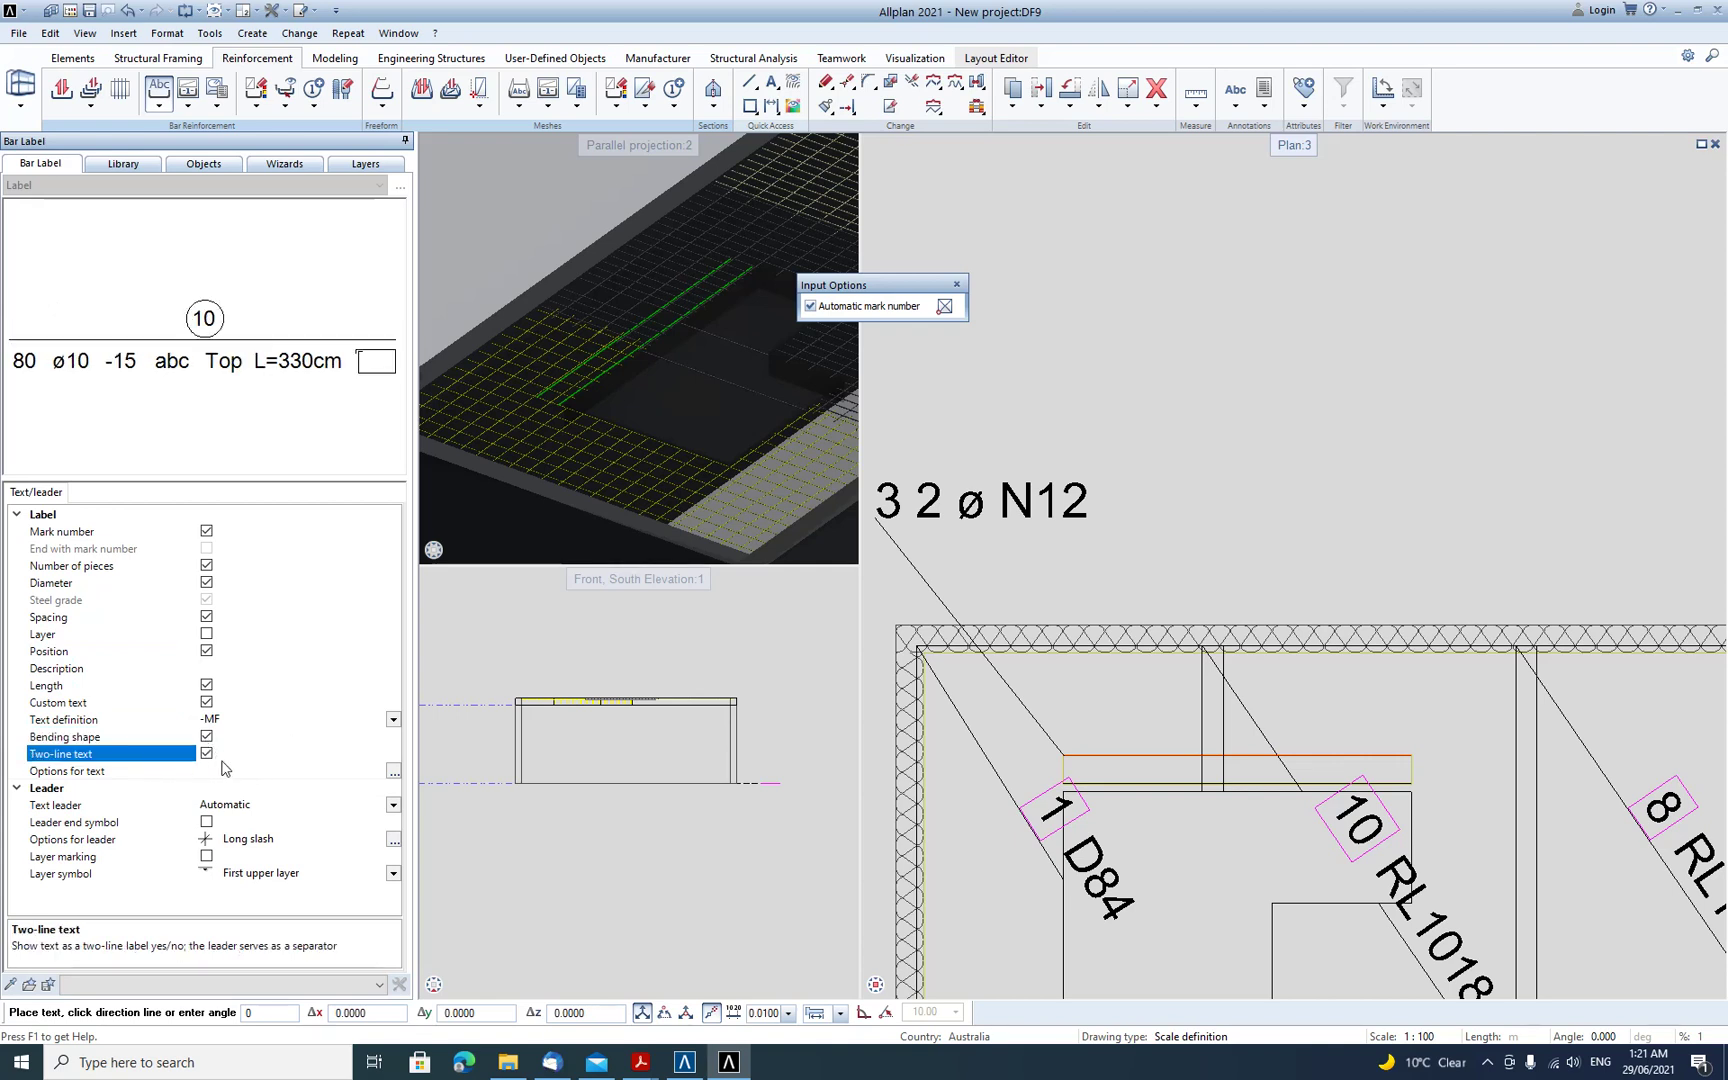
- Remove the length from the label, set its position description to BB, and place it above the lower slab
scroll(1043, 513, "down", 2)
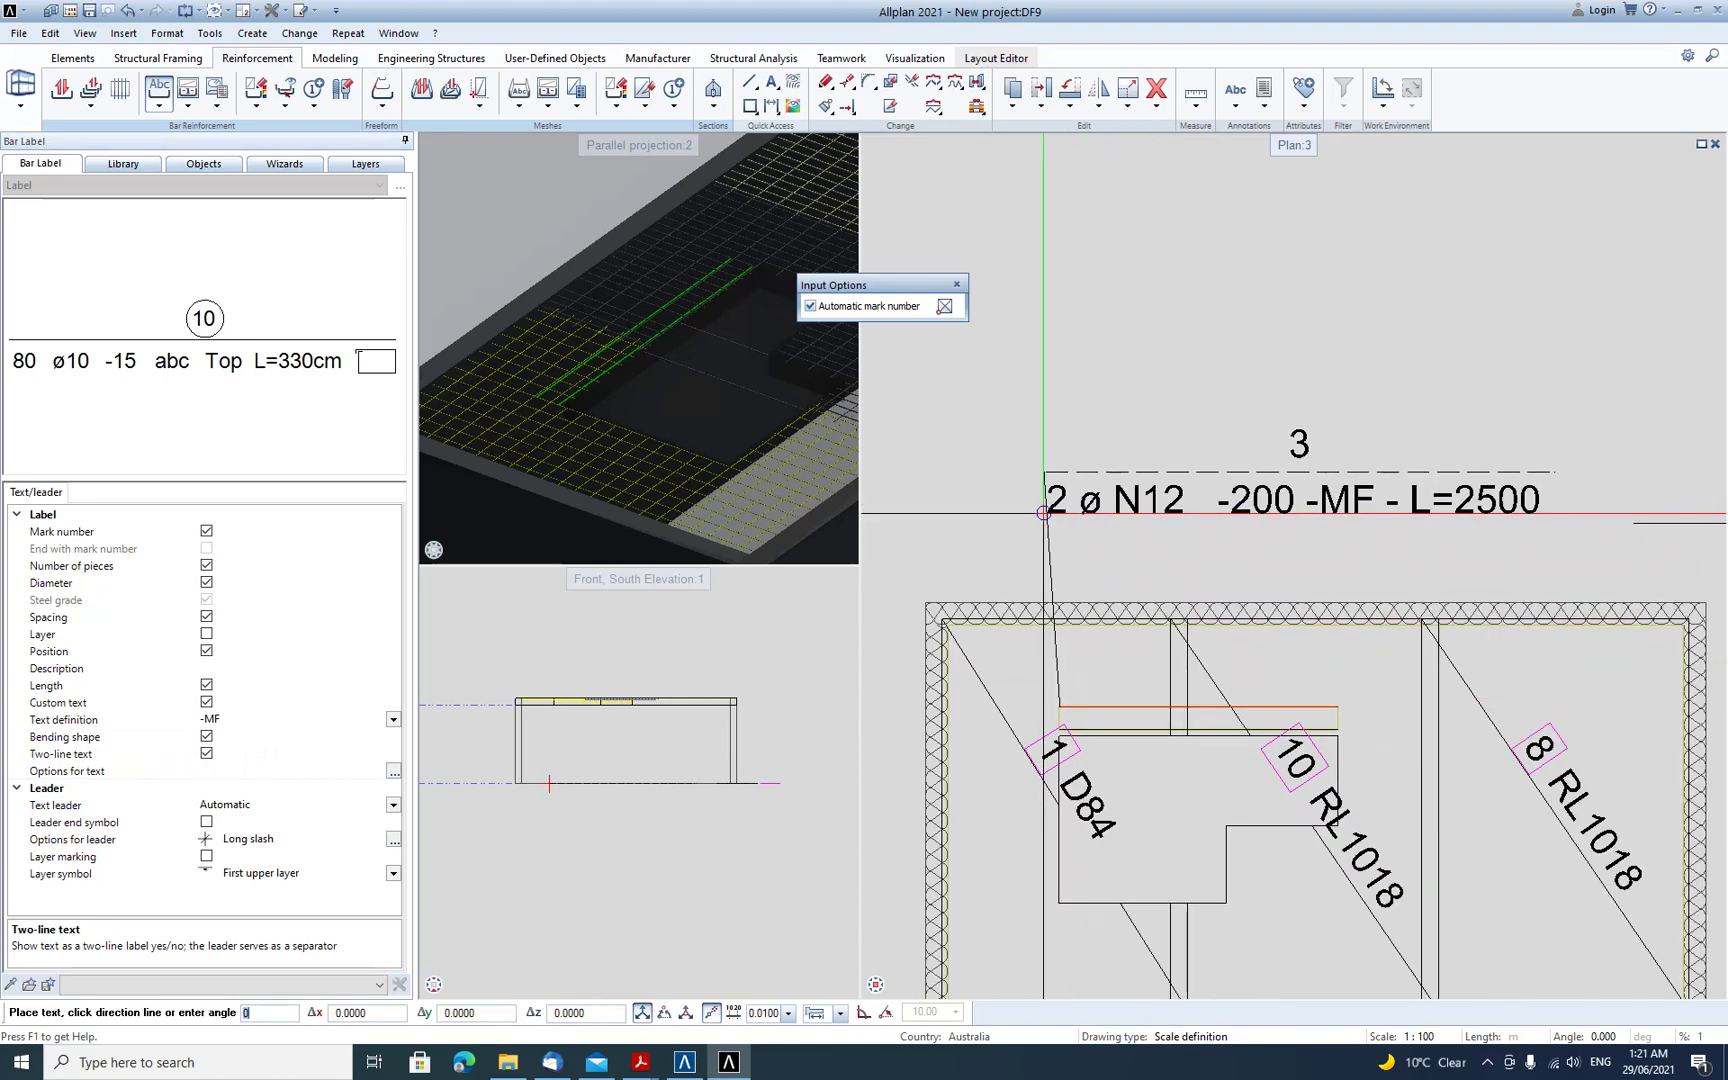
left_click(206, 684)
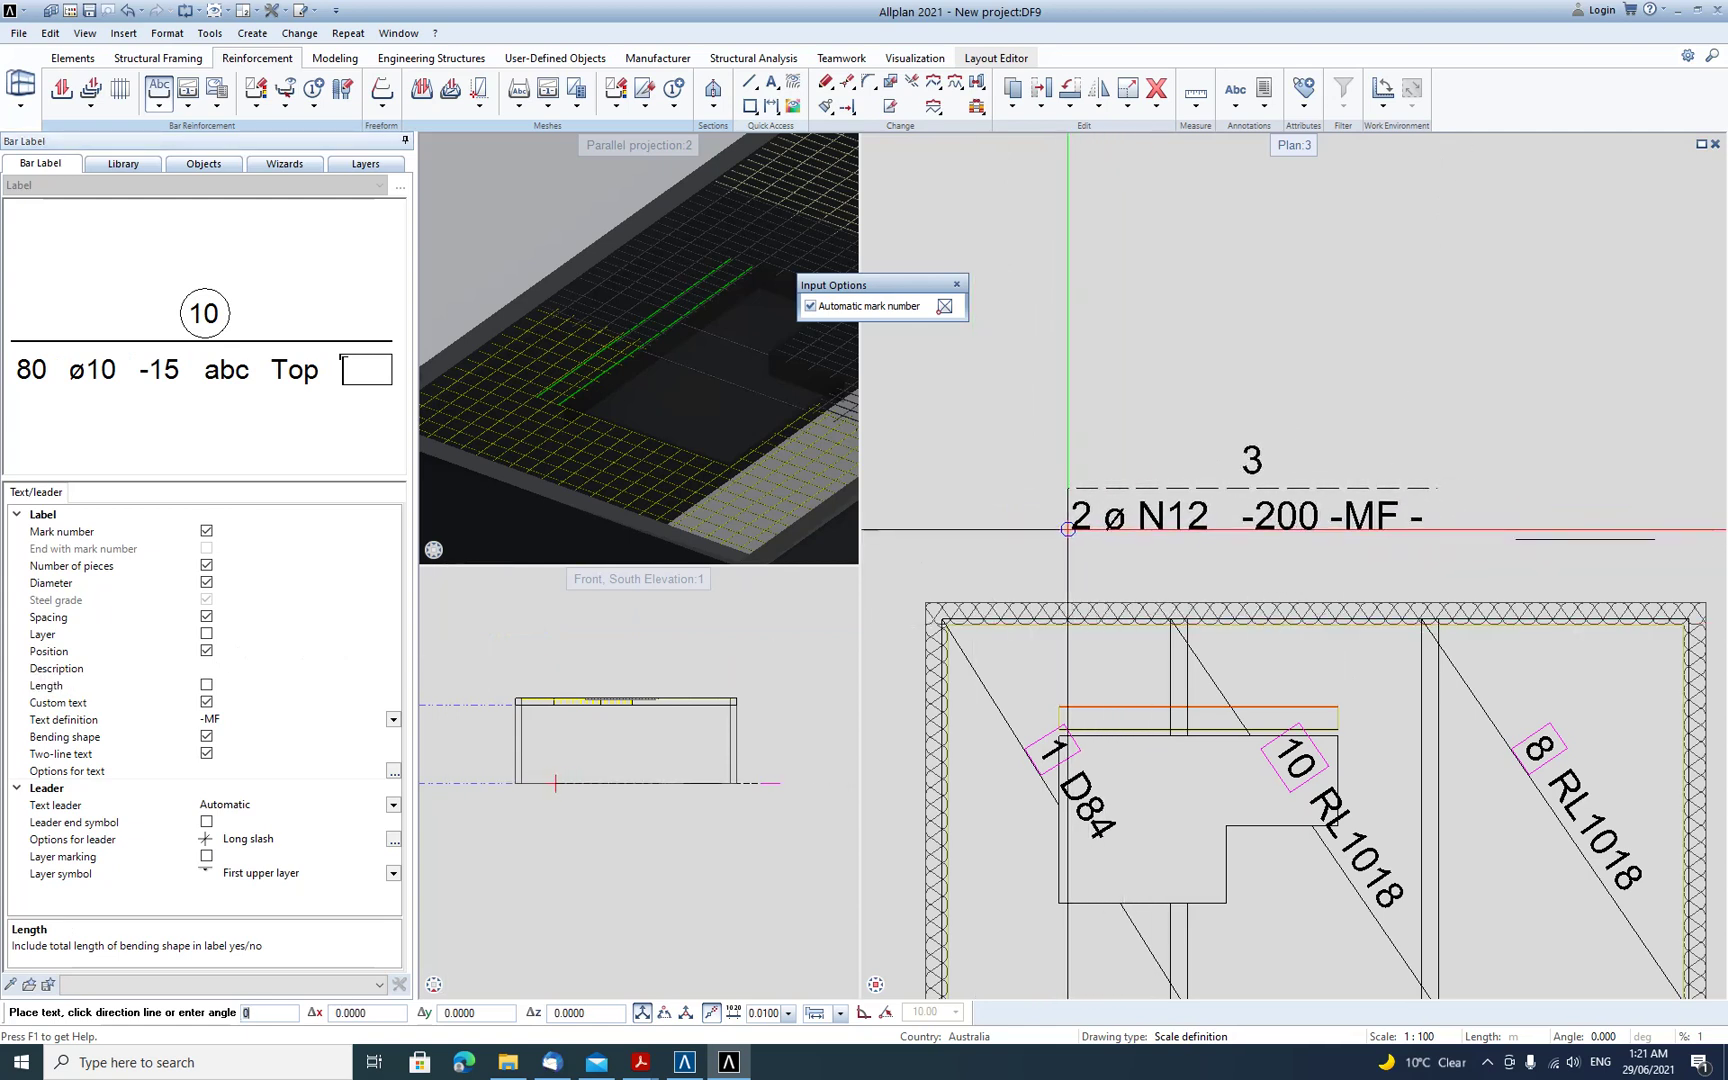
left_click(222, 668)
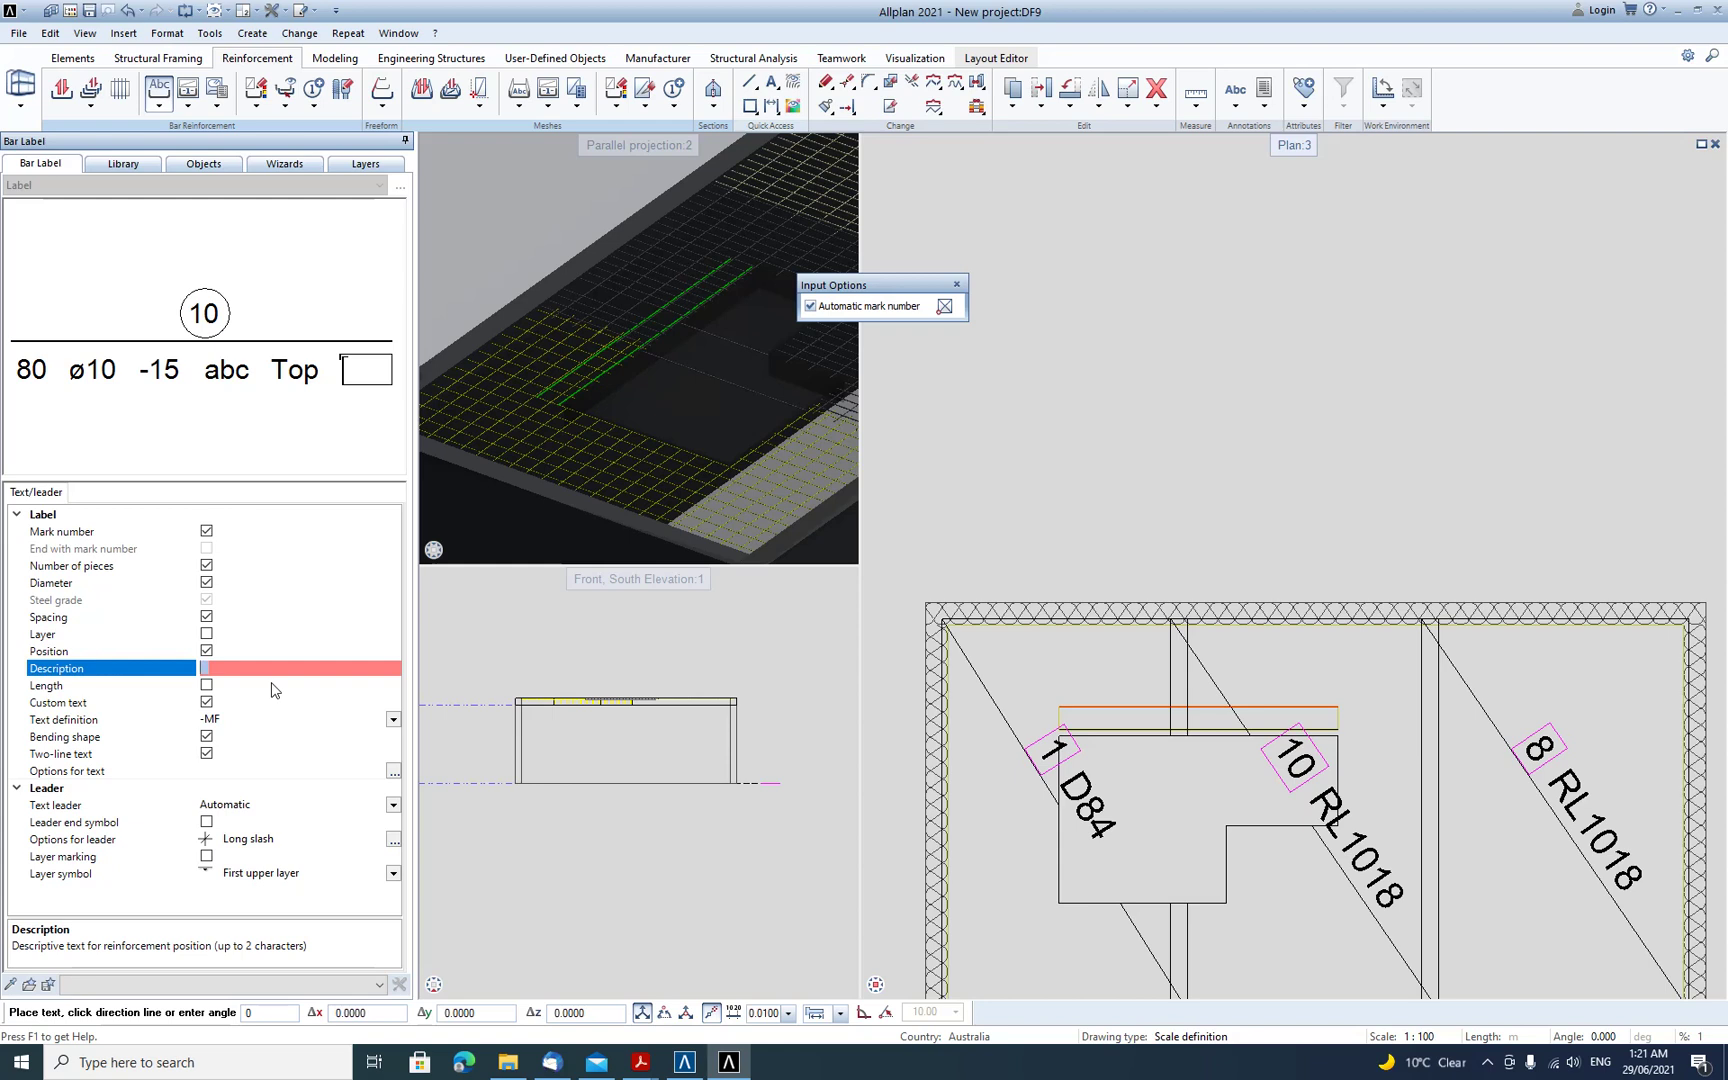
type("BB")
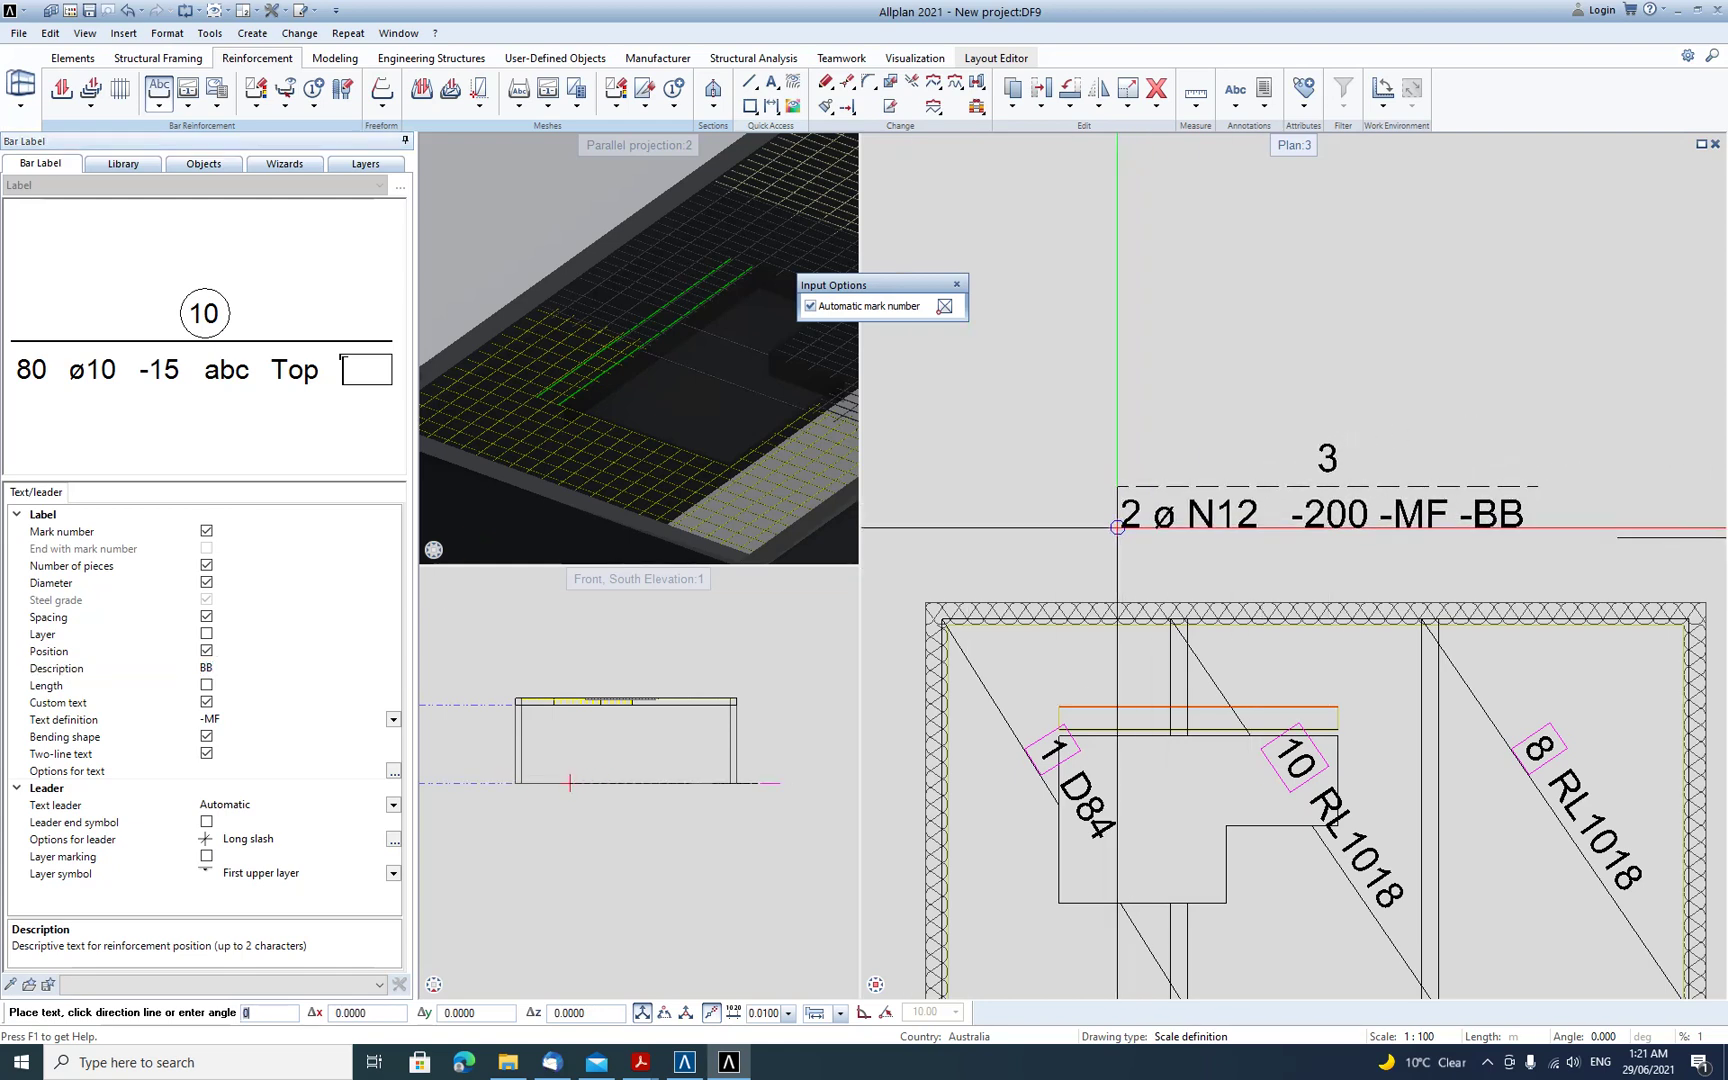
left_click(1117, 527)
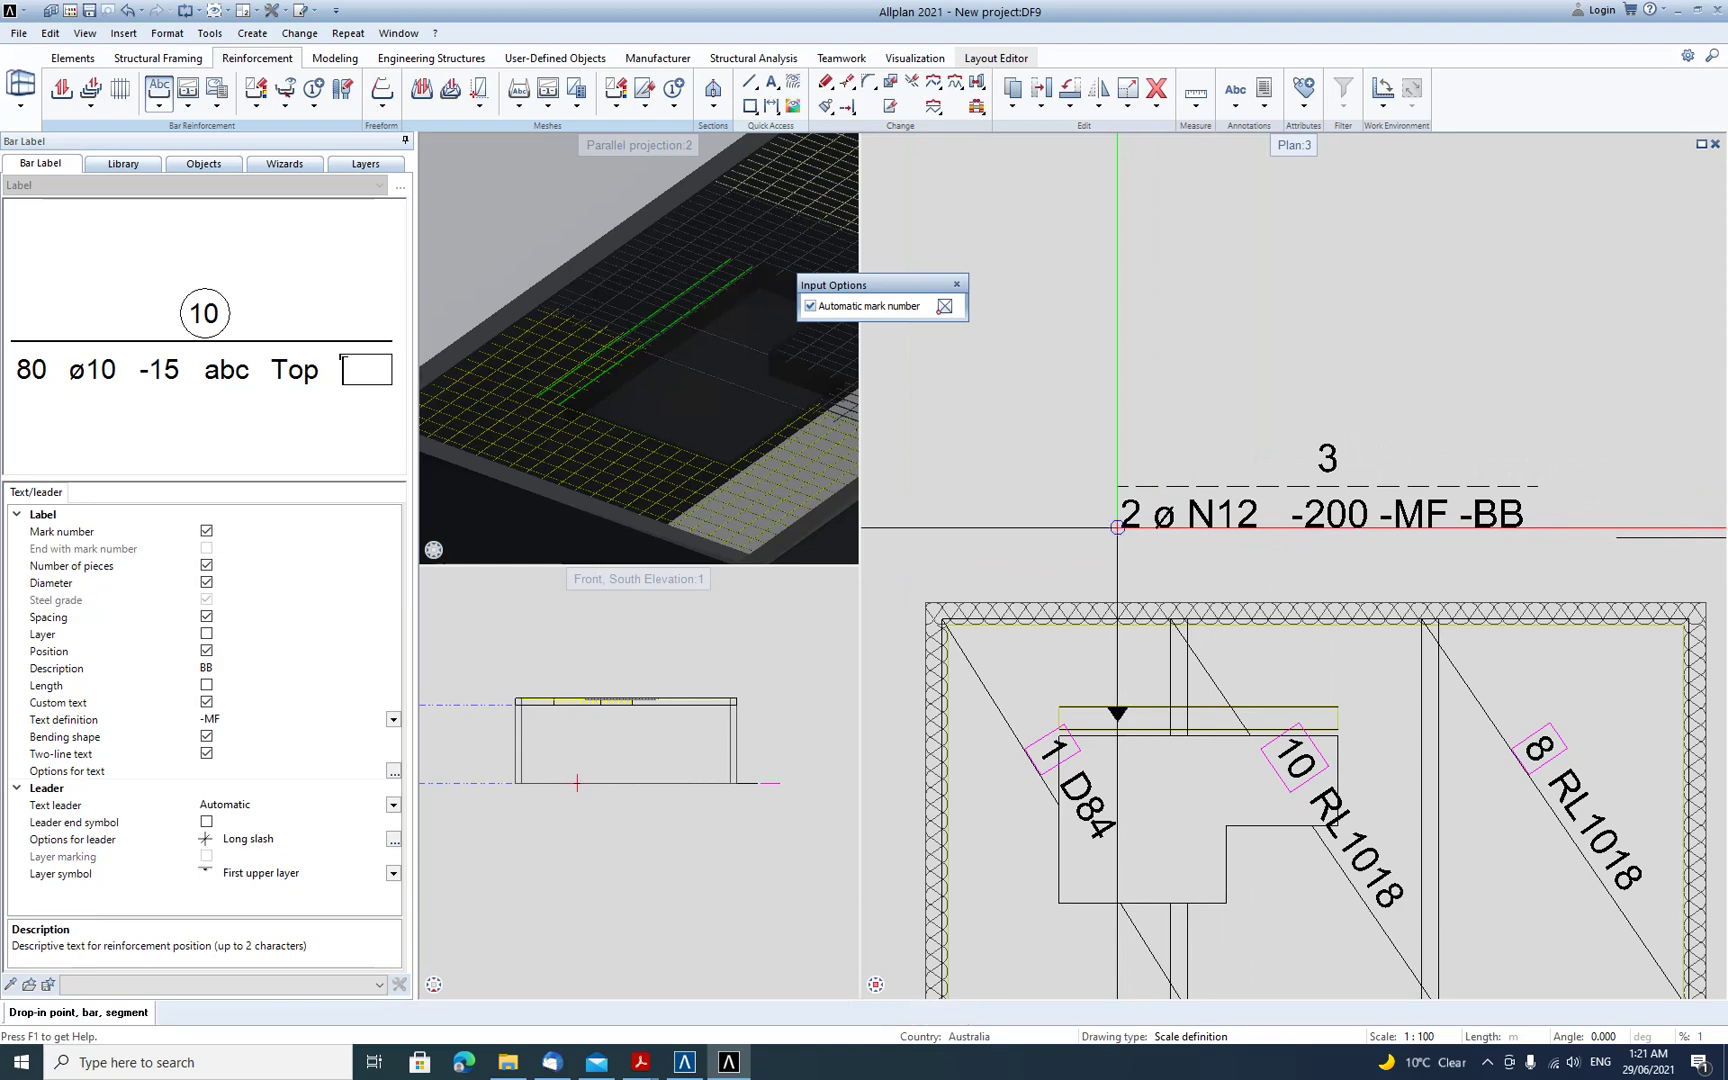
left_click(1097, 481)
- Start labelling the 8 mm bars above the upper slab's opening, including the reinforcement layer and omitting the bending shape
scroll(1097, 481, "down", 5)
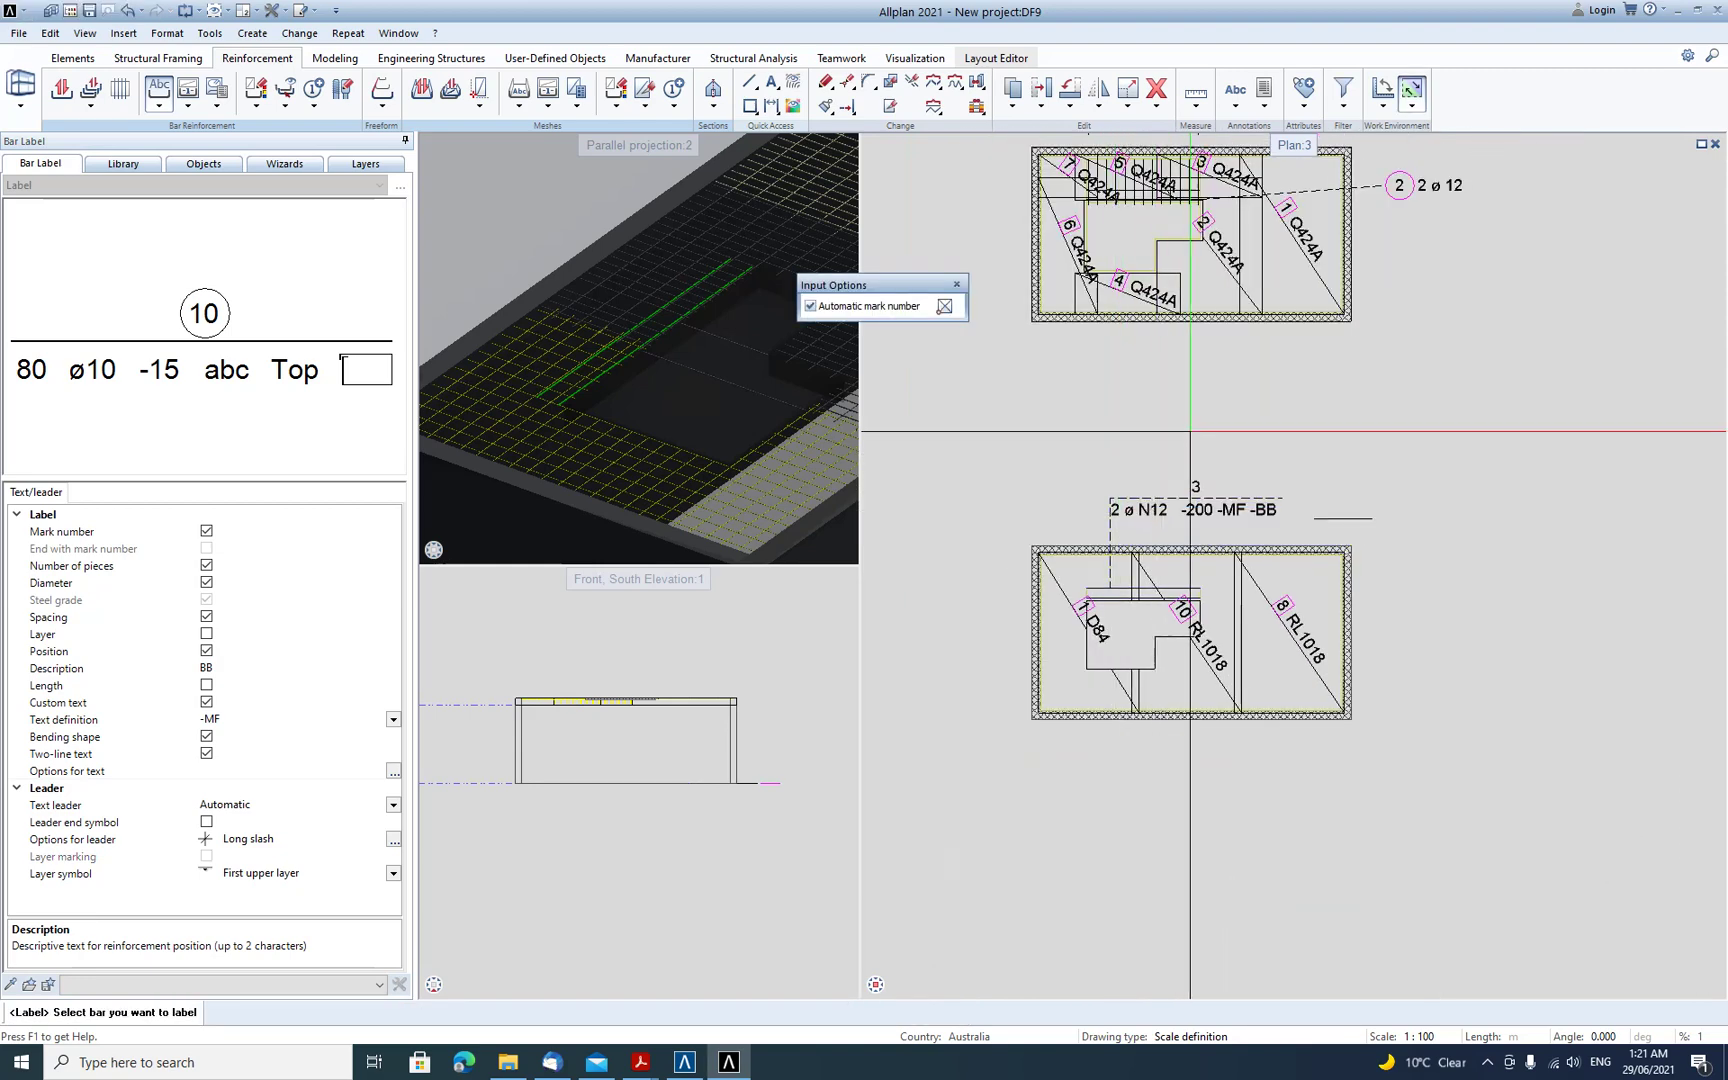
scroll(1222, 668, "up", 2)
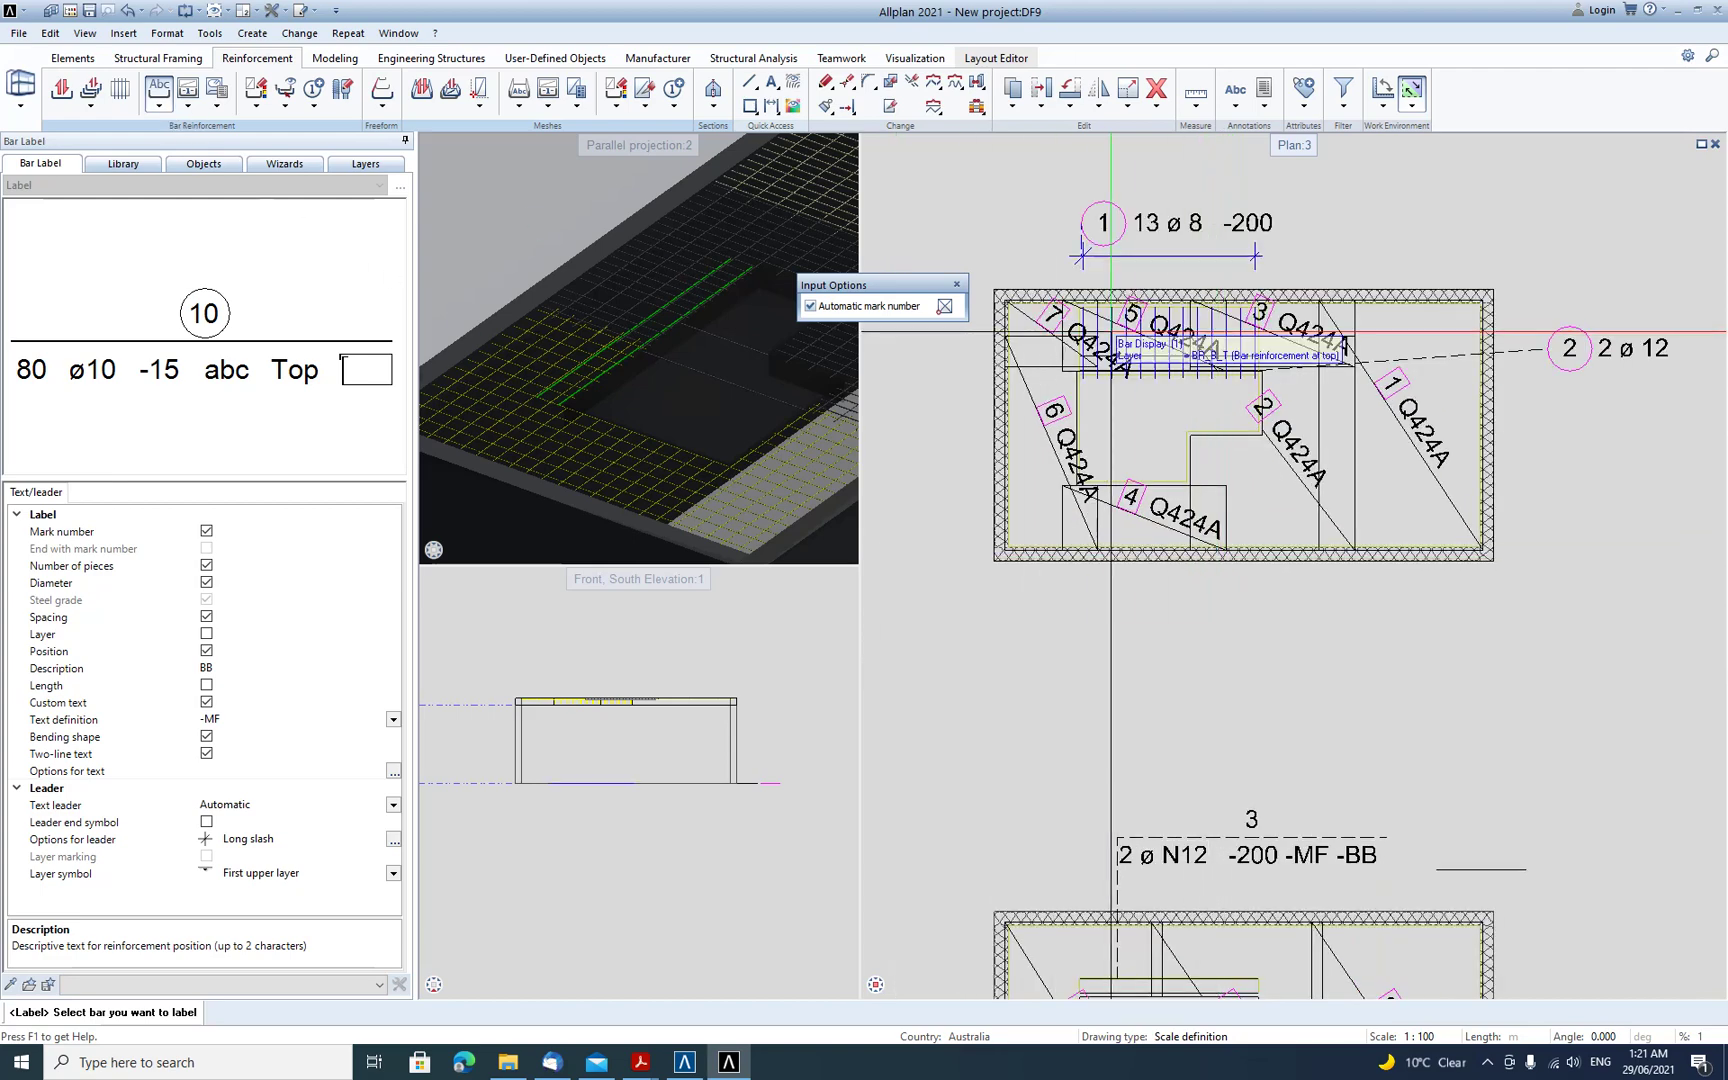
scroll(1140, 400, "up", 3)
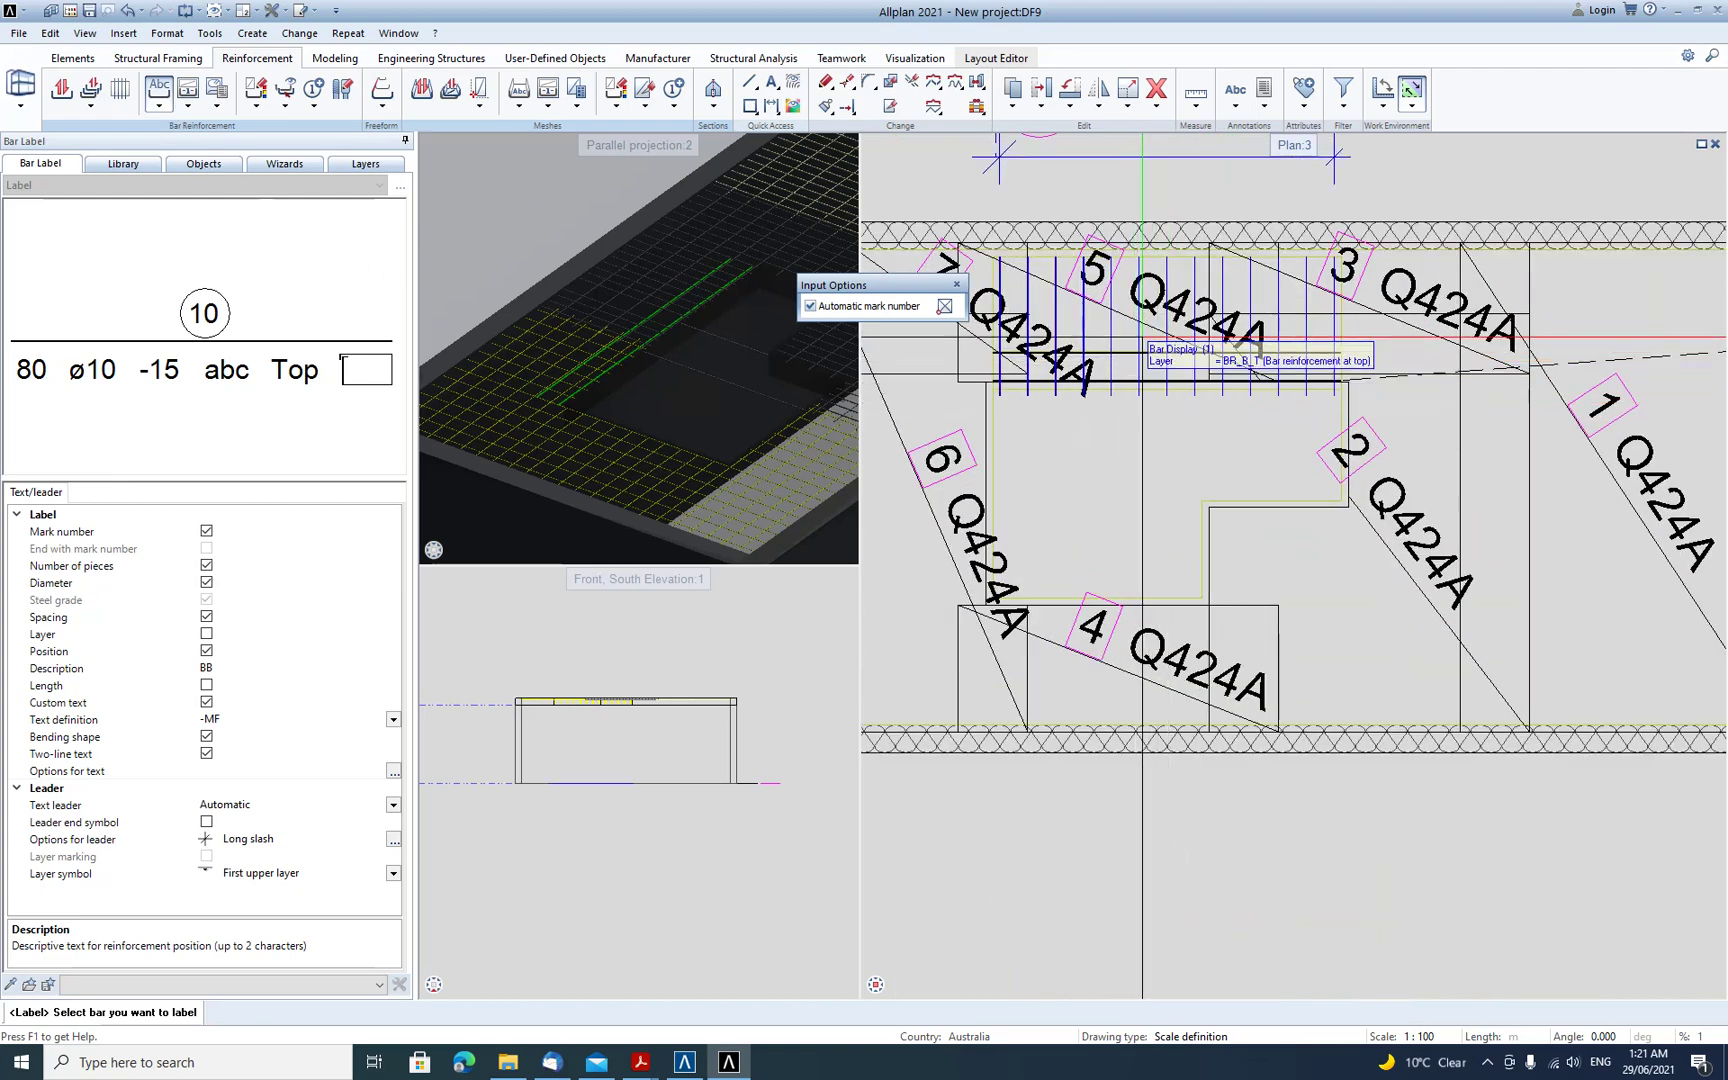
left_click(1138, 338)
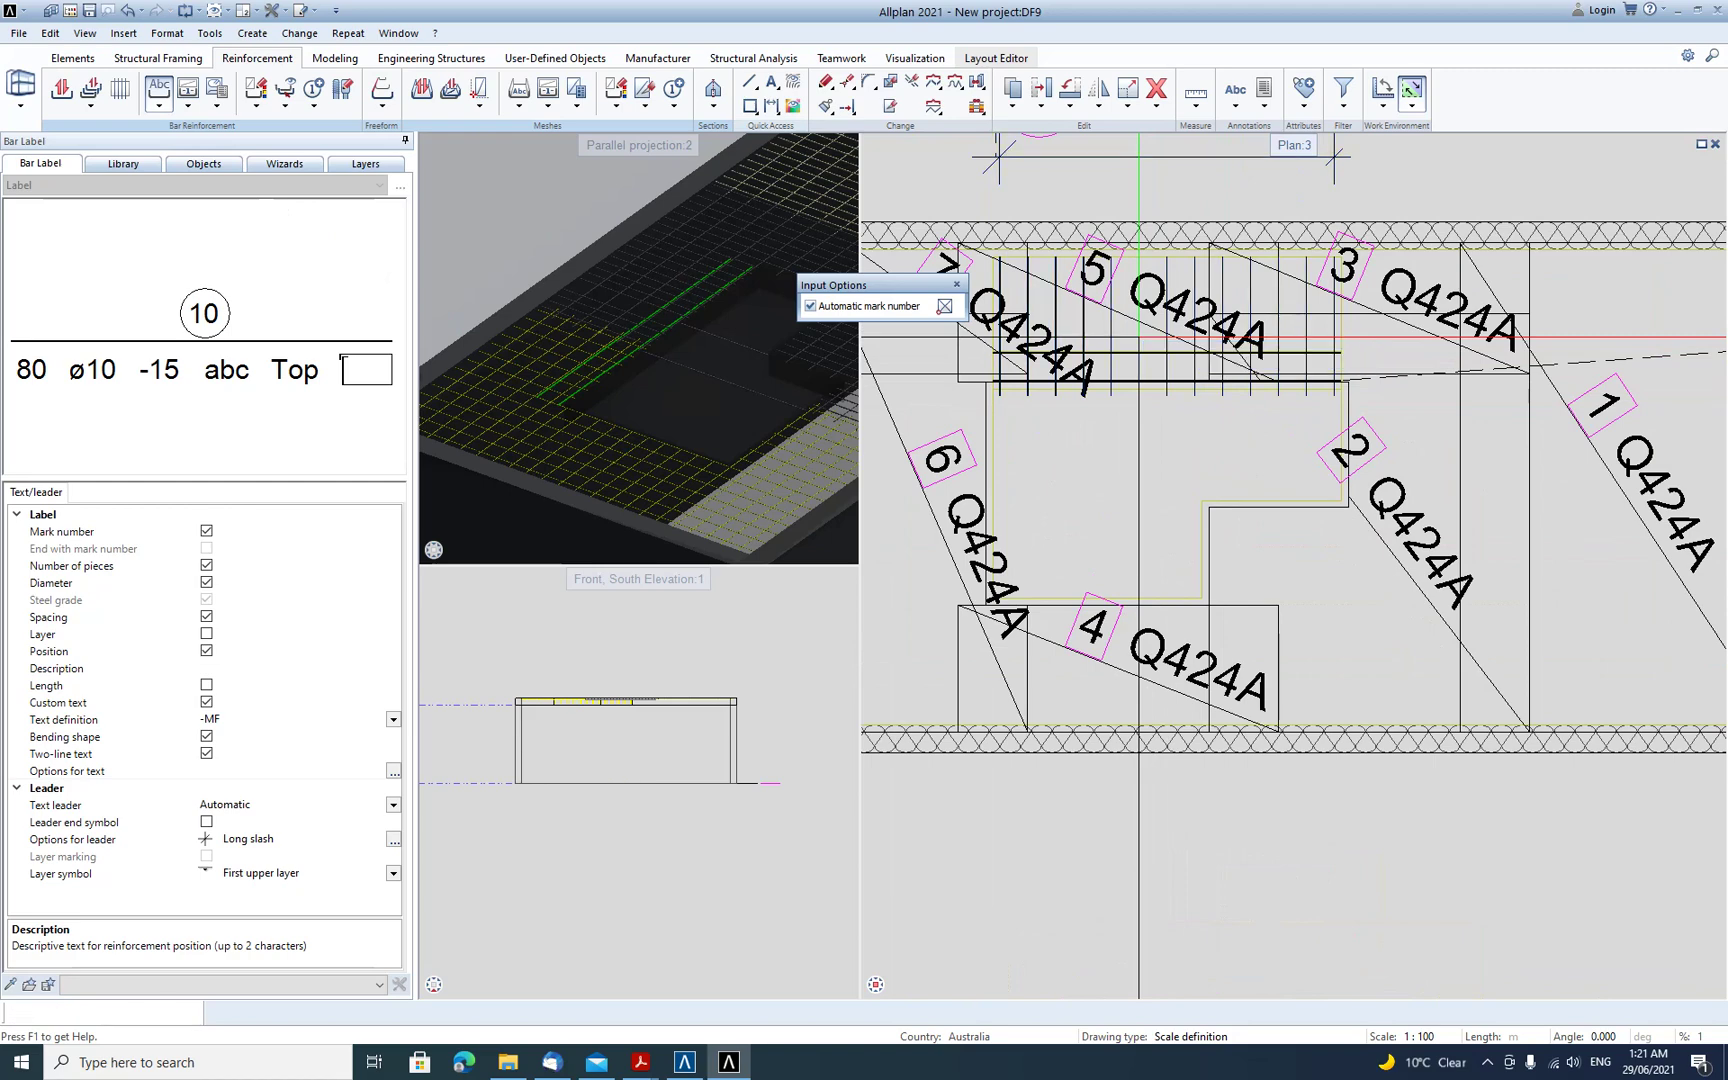
scroll(1168, 388, "down", 2)
middle_click_drag(1370, 289, 1308, 411)
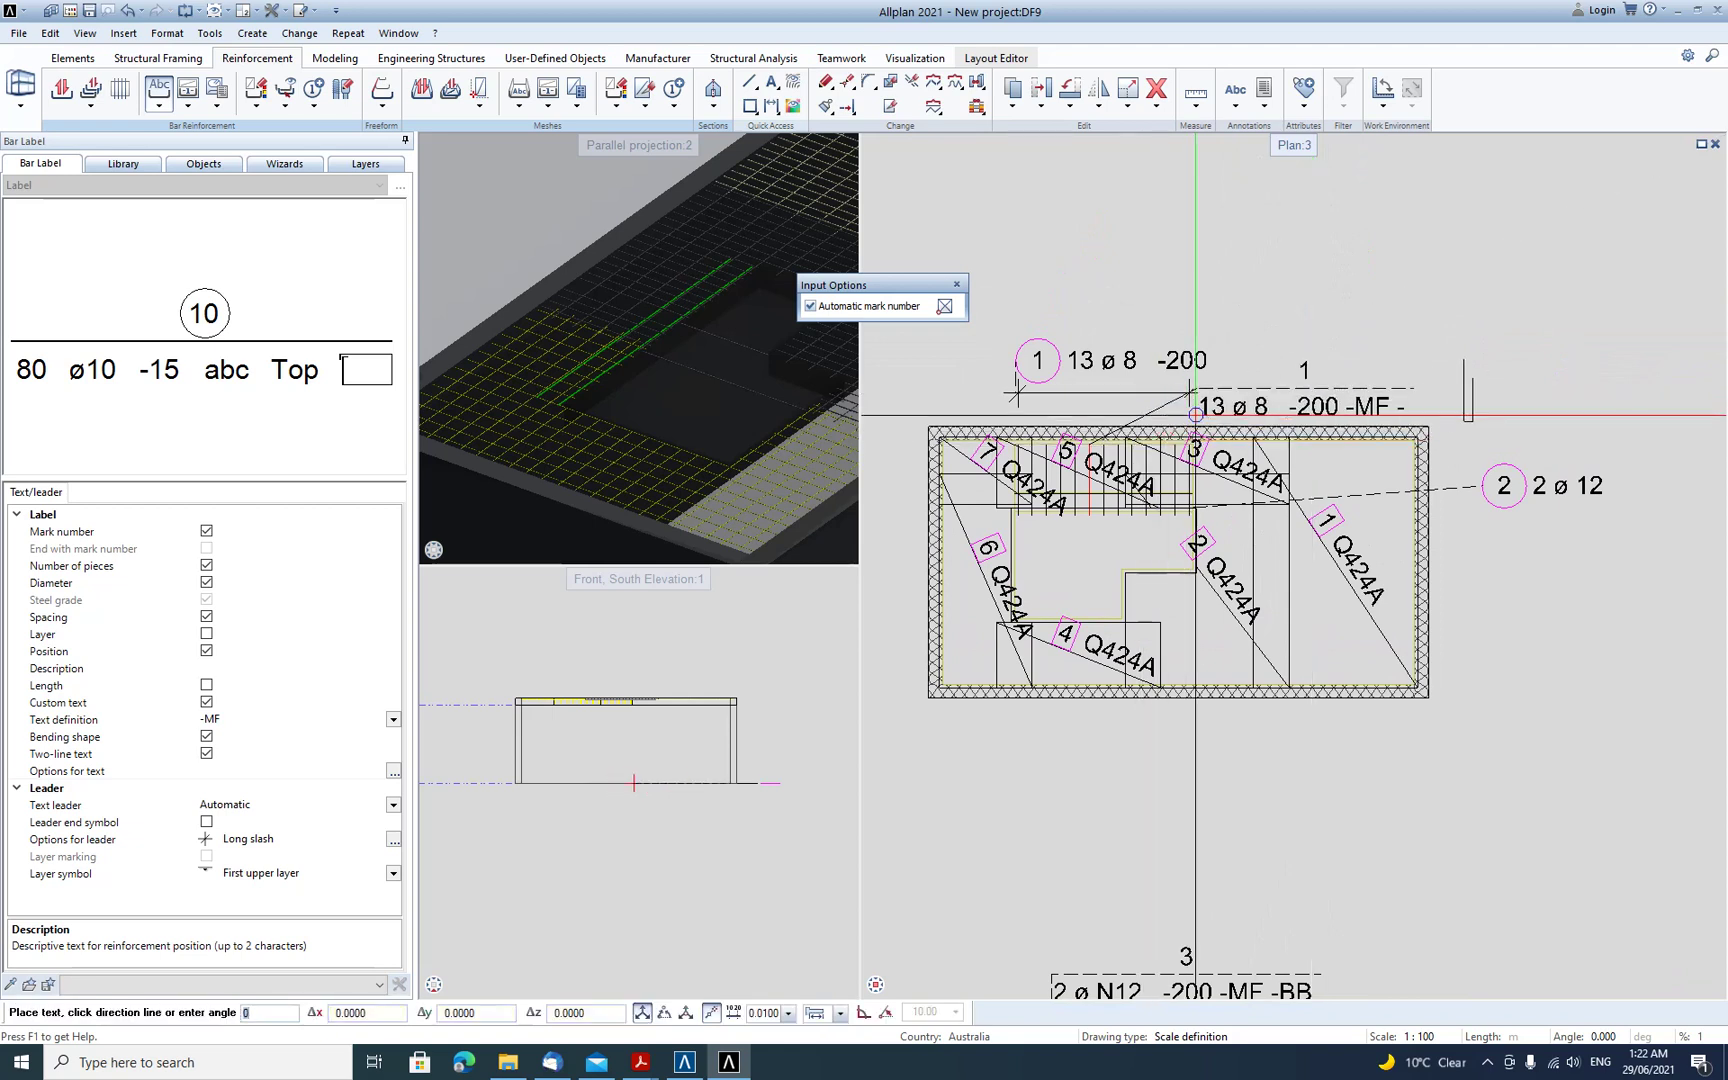
left_click(206, 634)
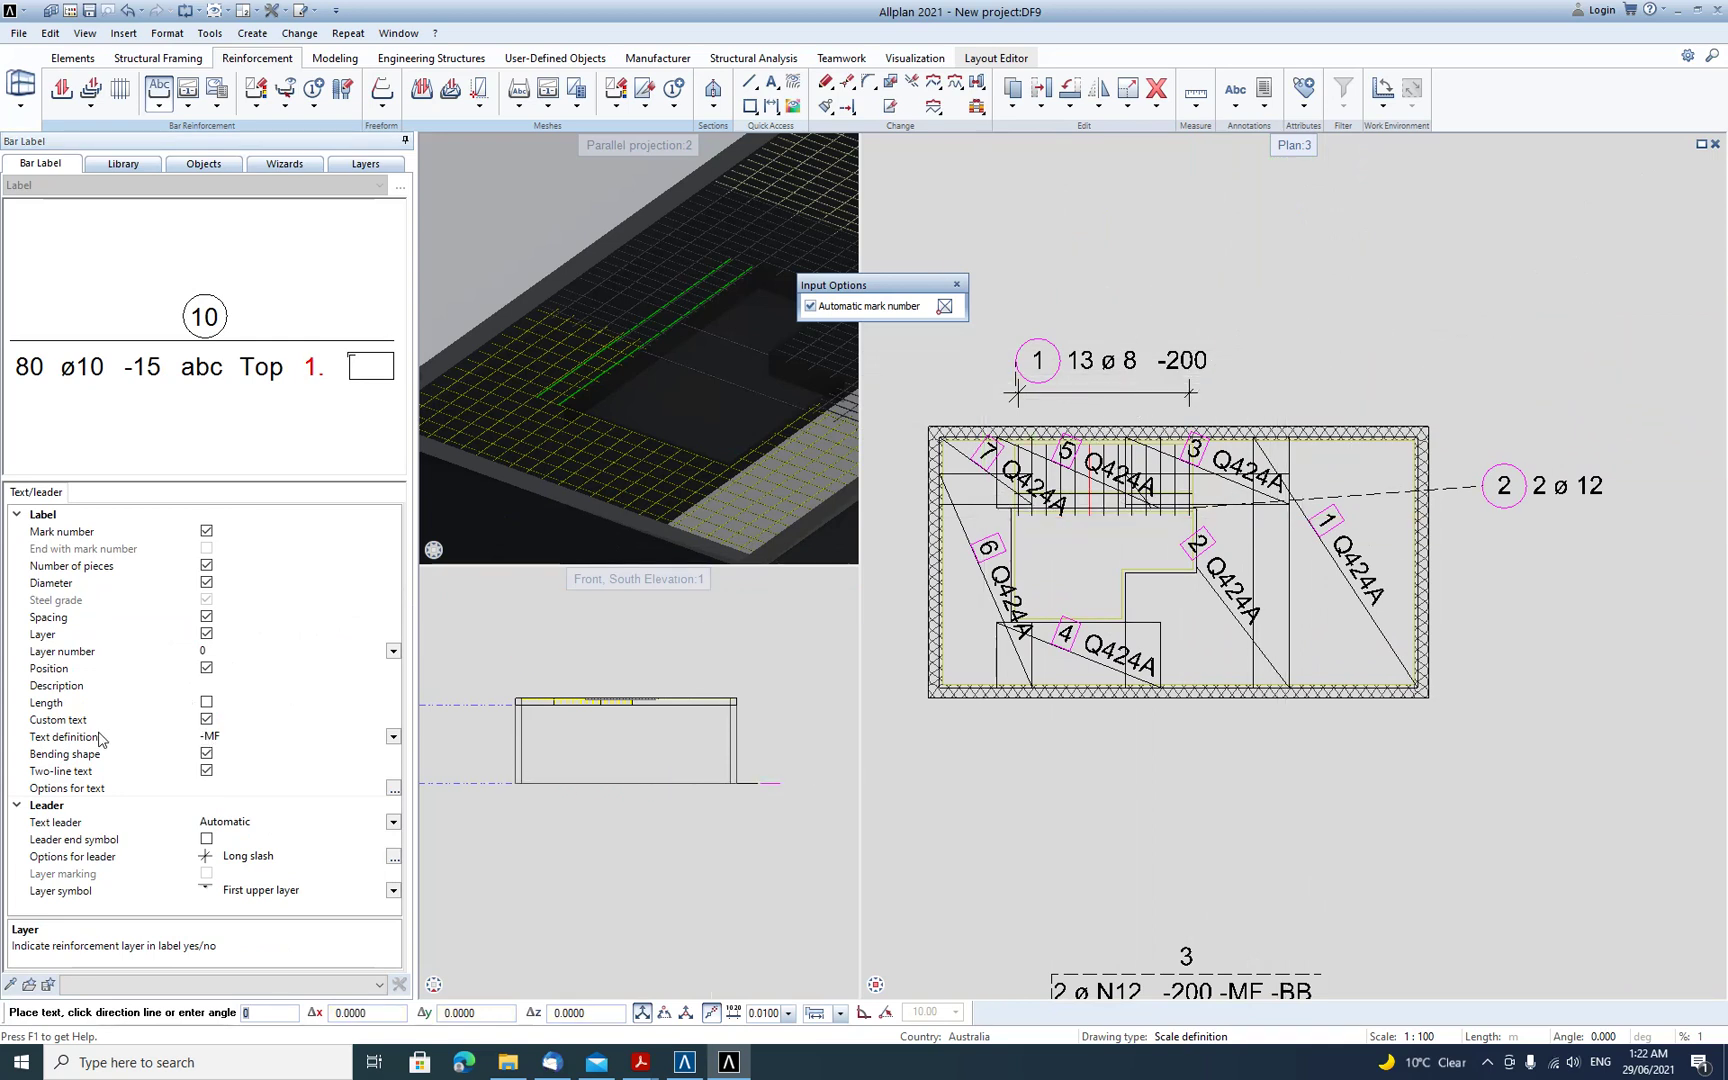
left_click(206, 754)
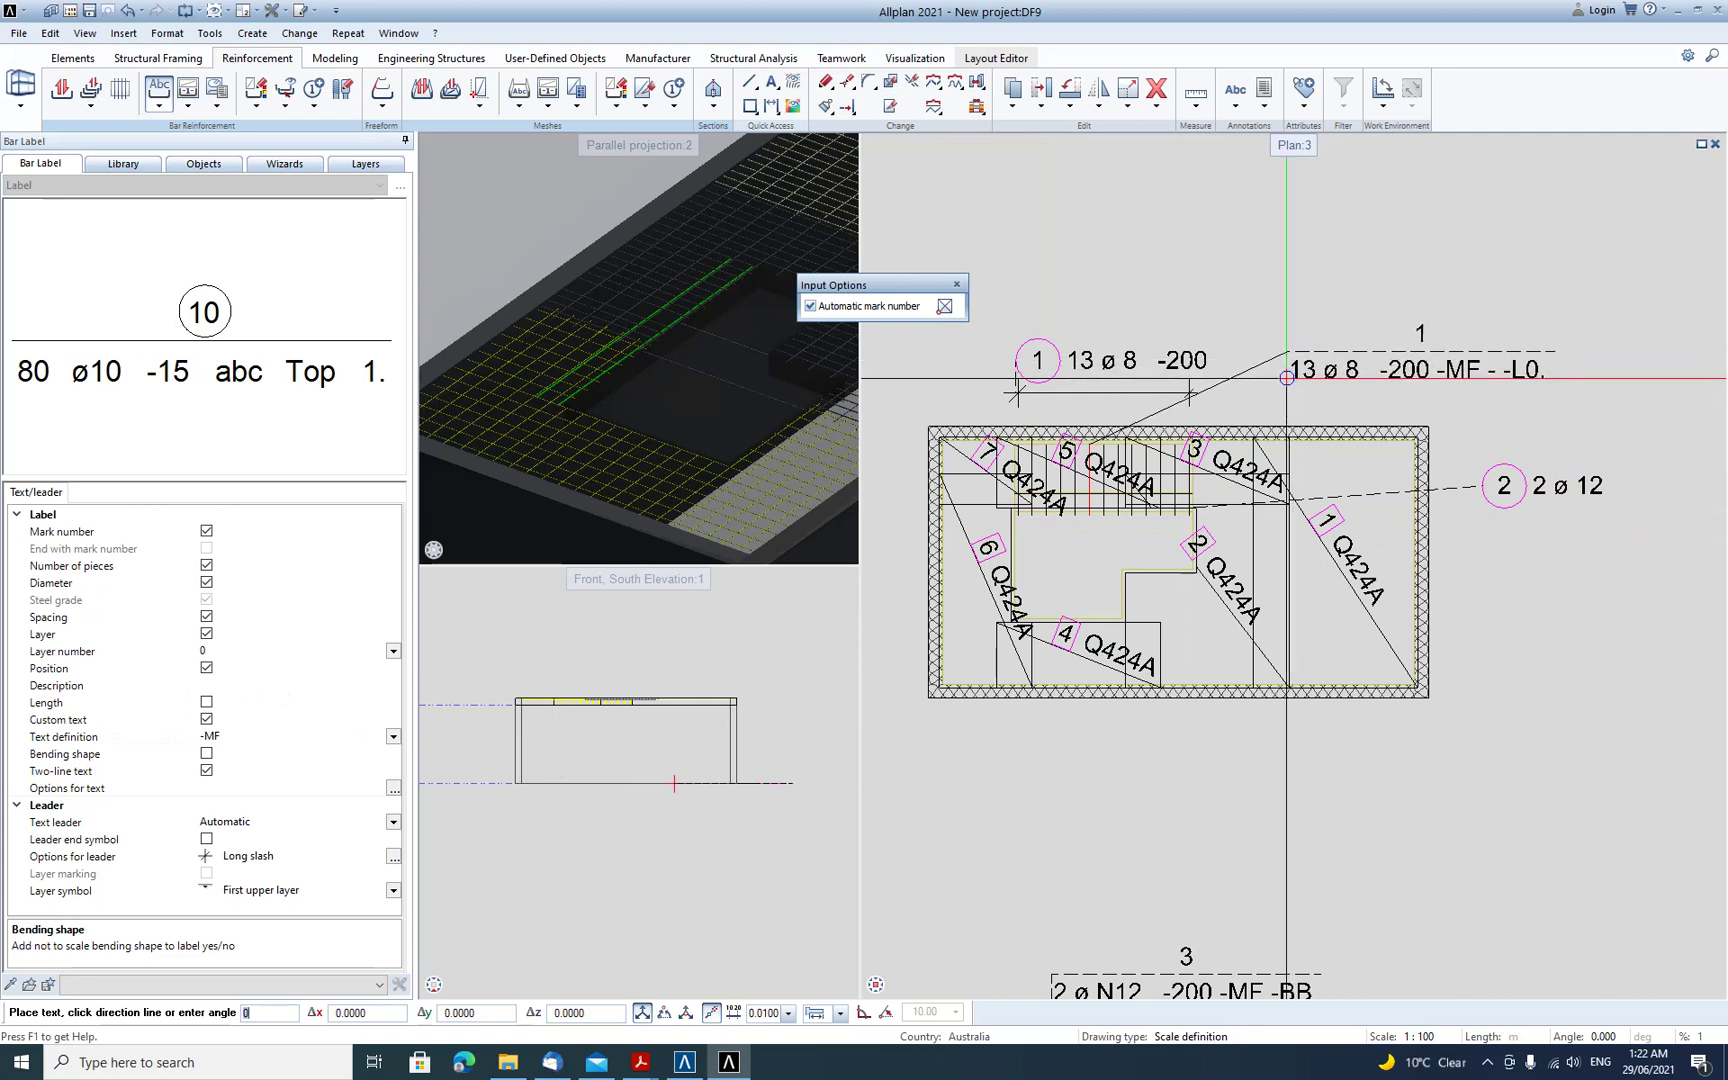
- Set the label's layer number to 1 and description to ho, and place it above the upper slab
left_click(207, 651)
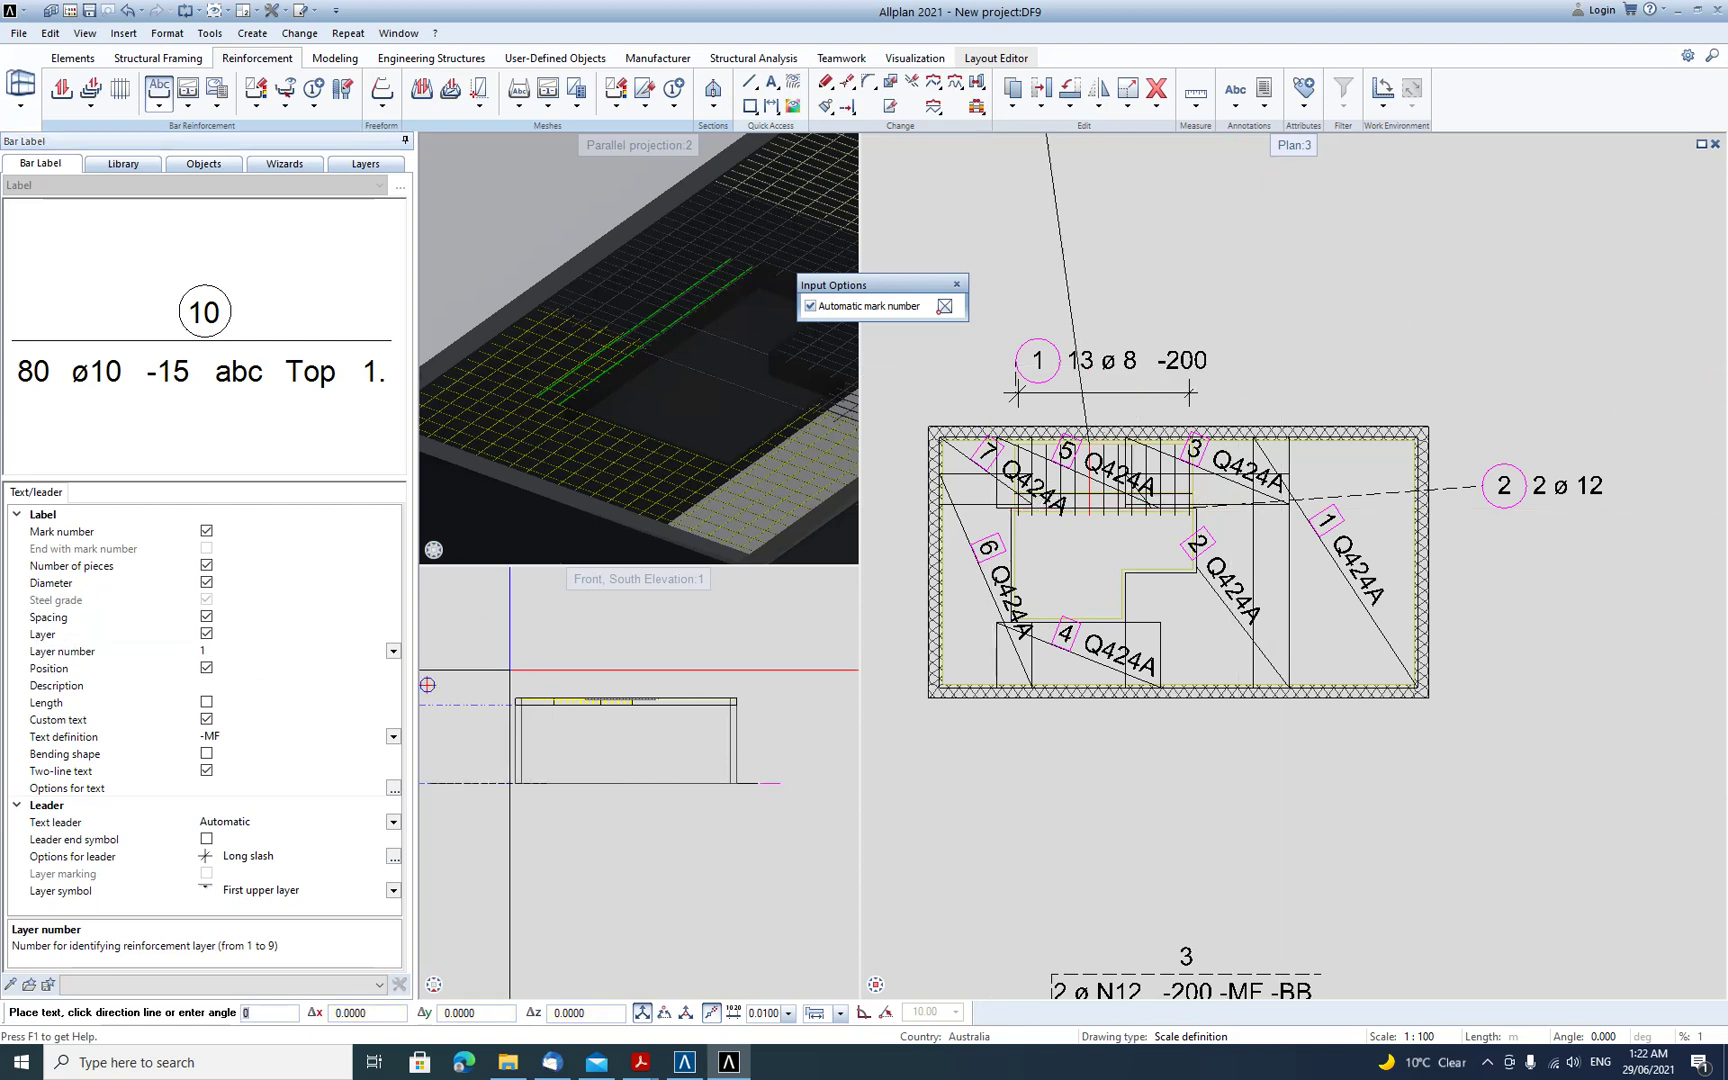
left_click(226, 686)
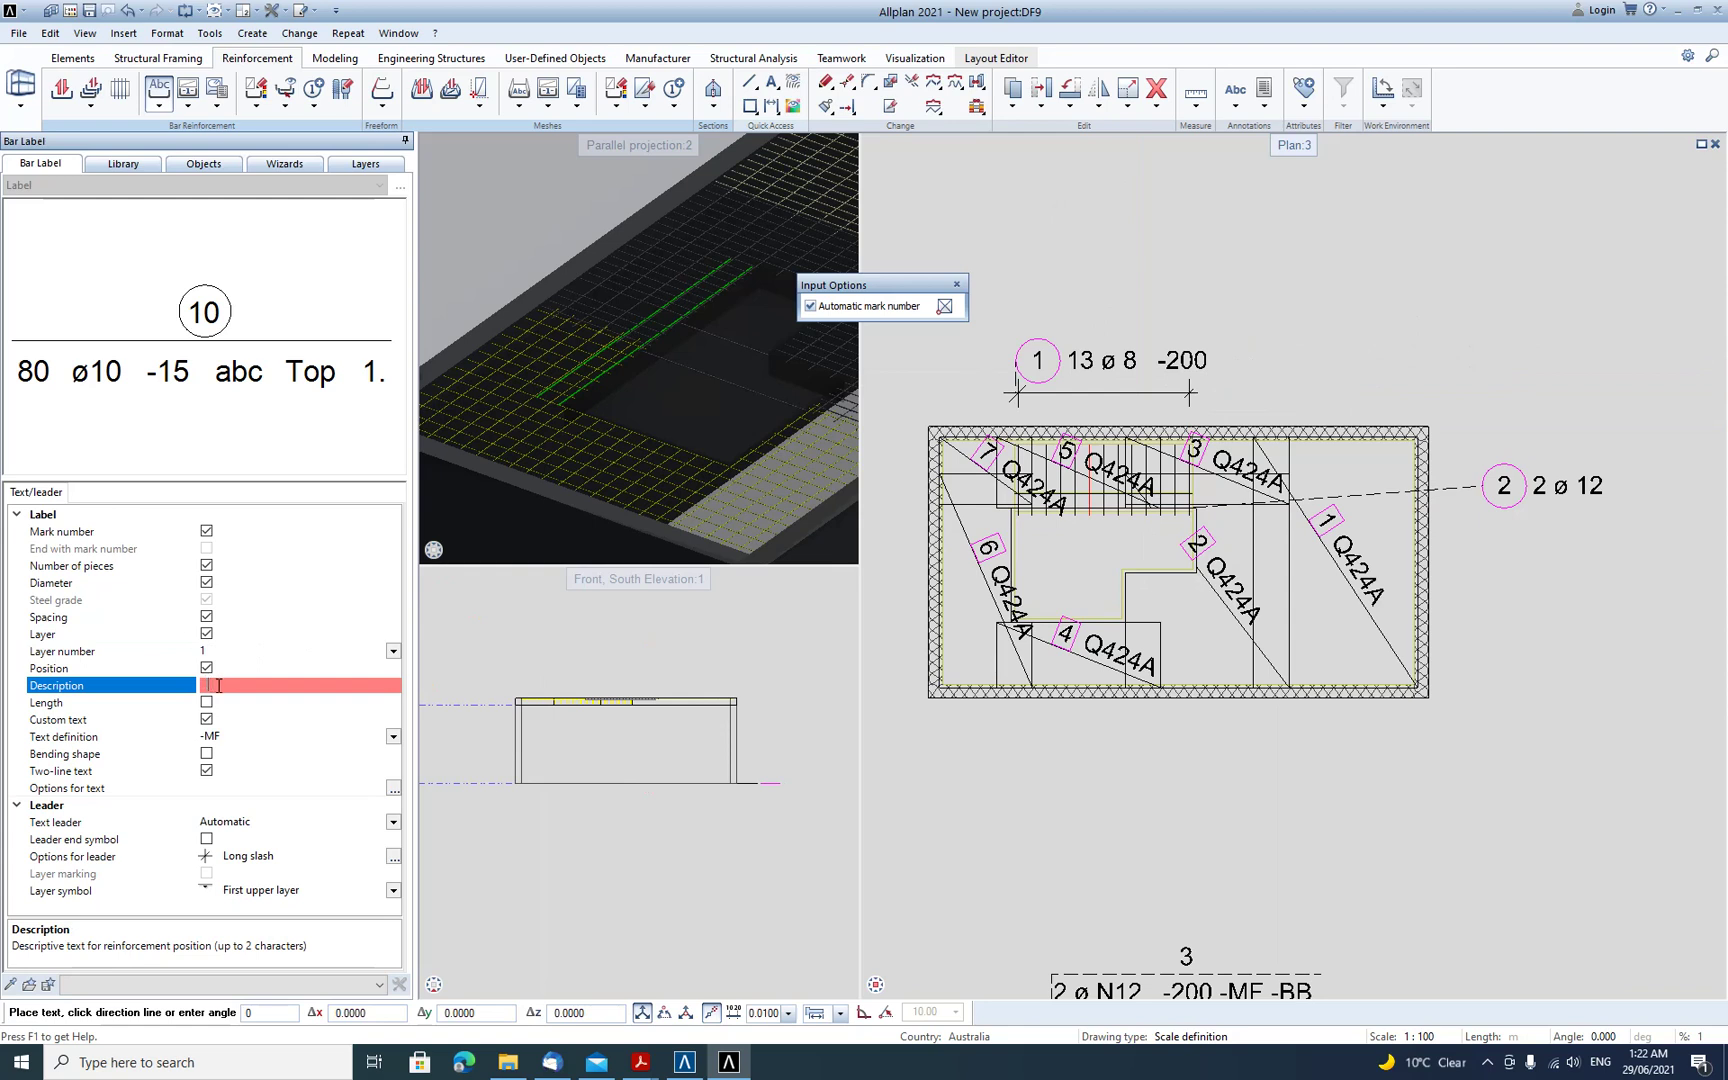
left_click(210, 684)
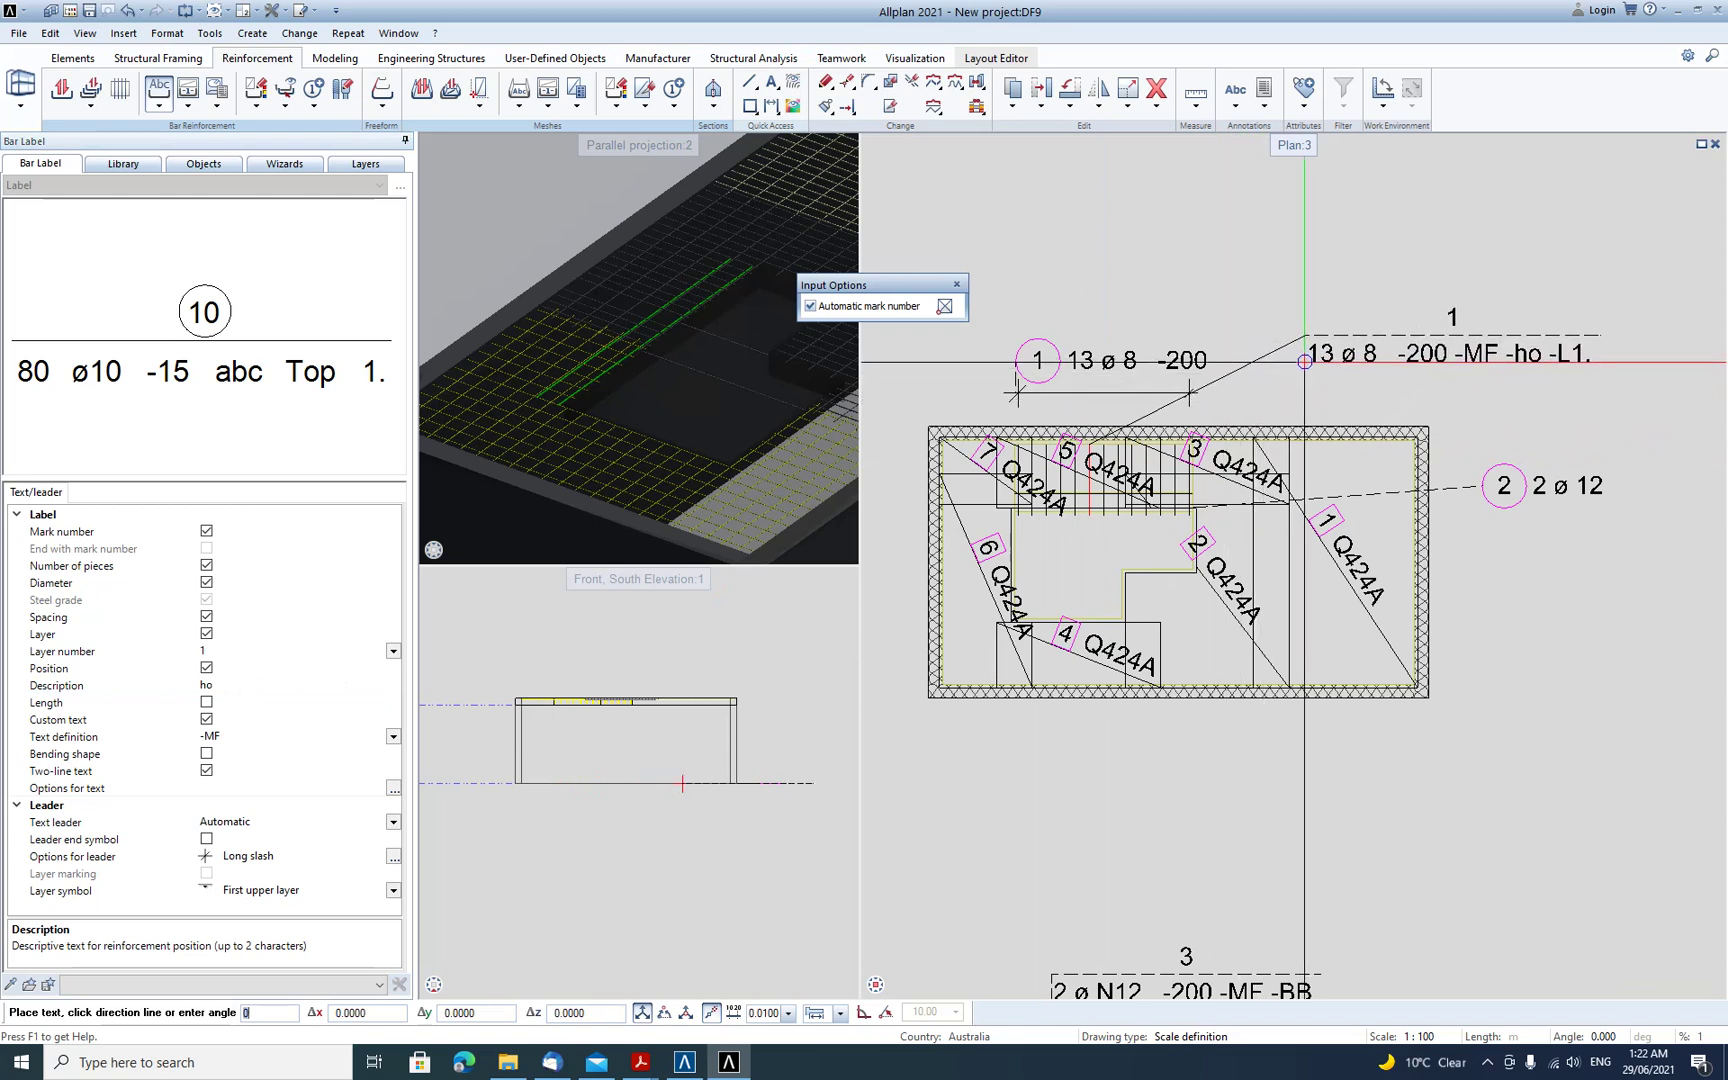
left_click(1331, 386)
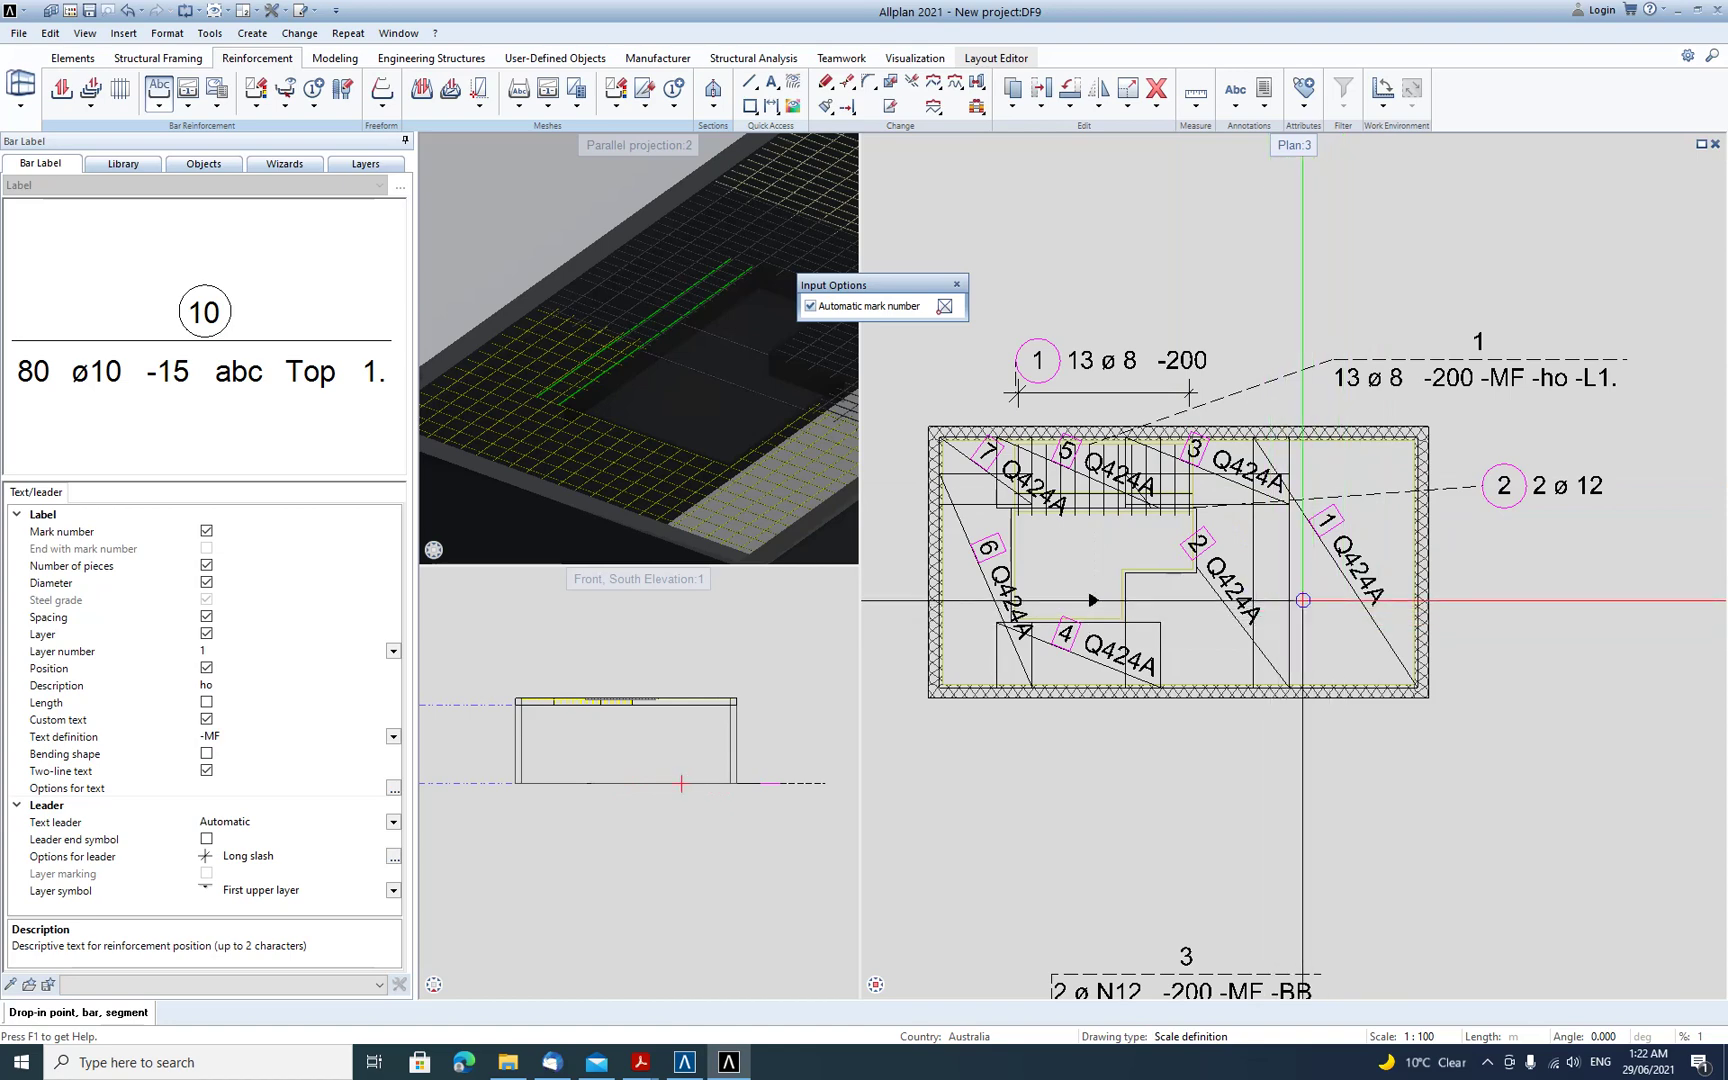
key("Escape")
scroll(1200, 500, "down", 1)
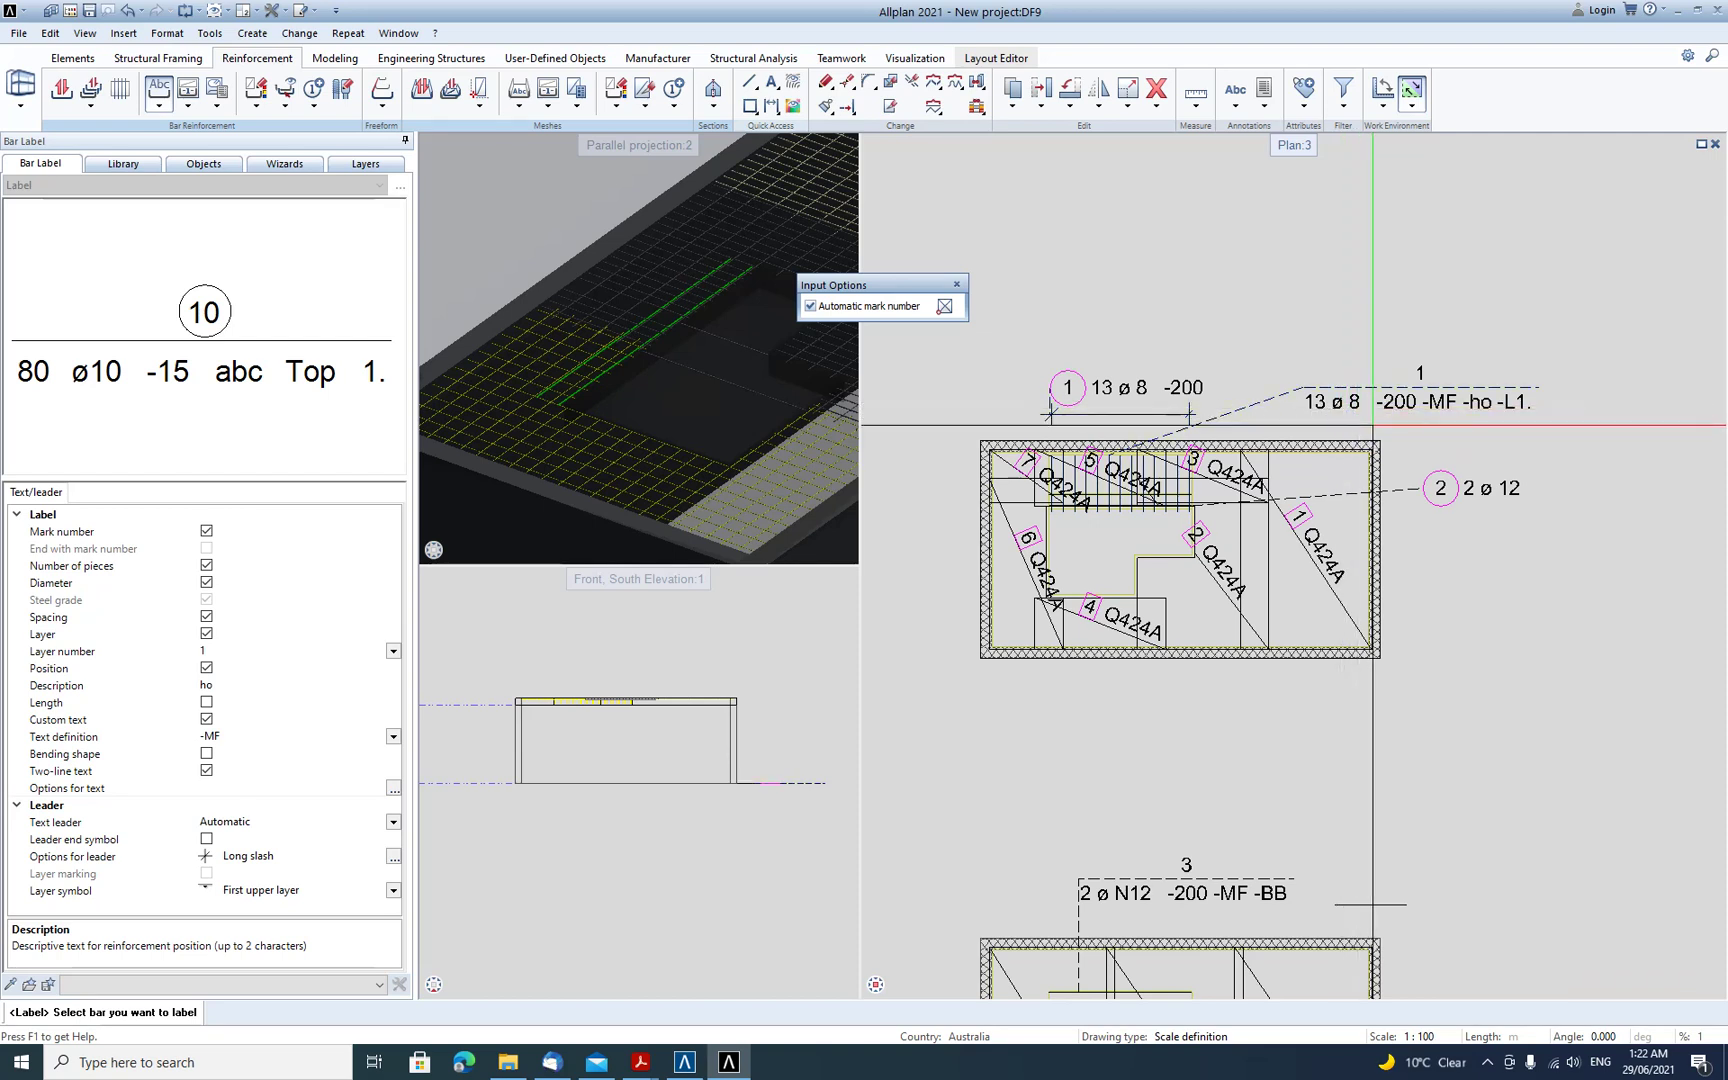
key("Escape")
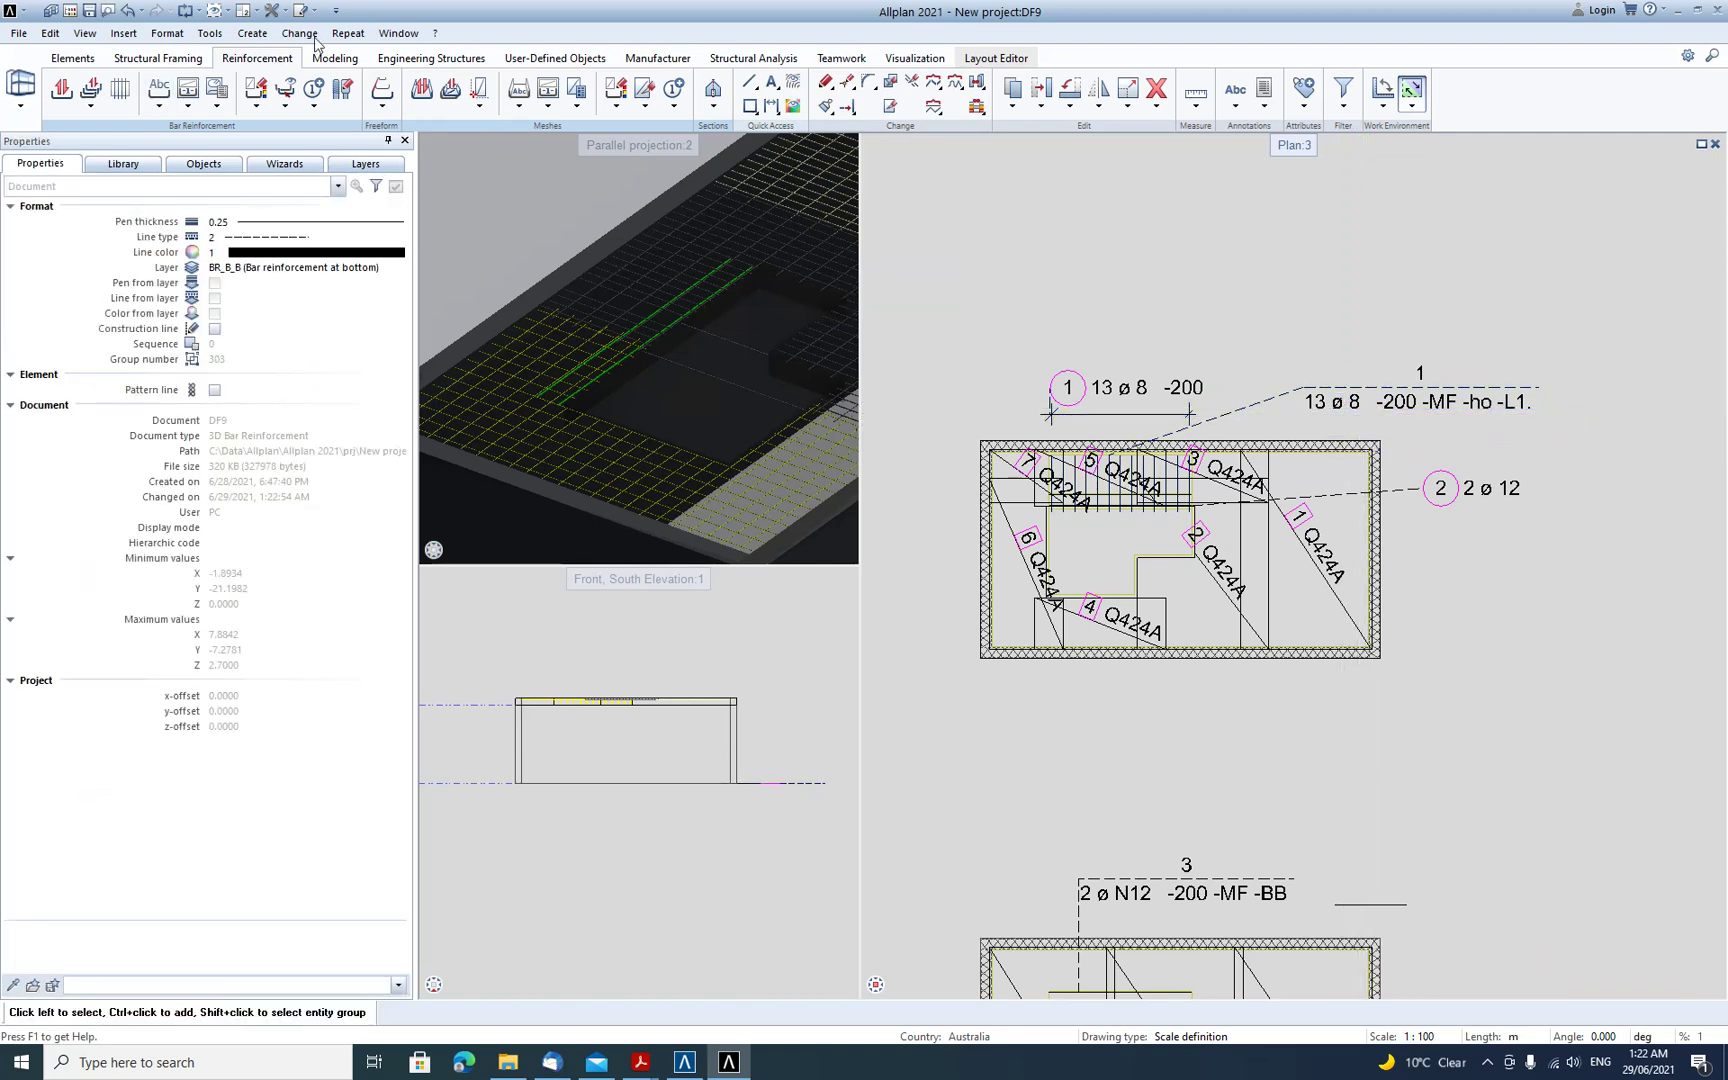
- Set the 12 mm bar's comment to HD12 in the AS D500N cross-section catalog and save the catalog
left_click(285, 11)
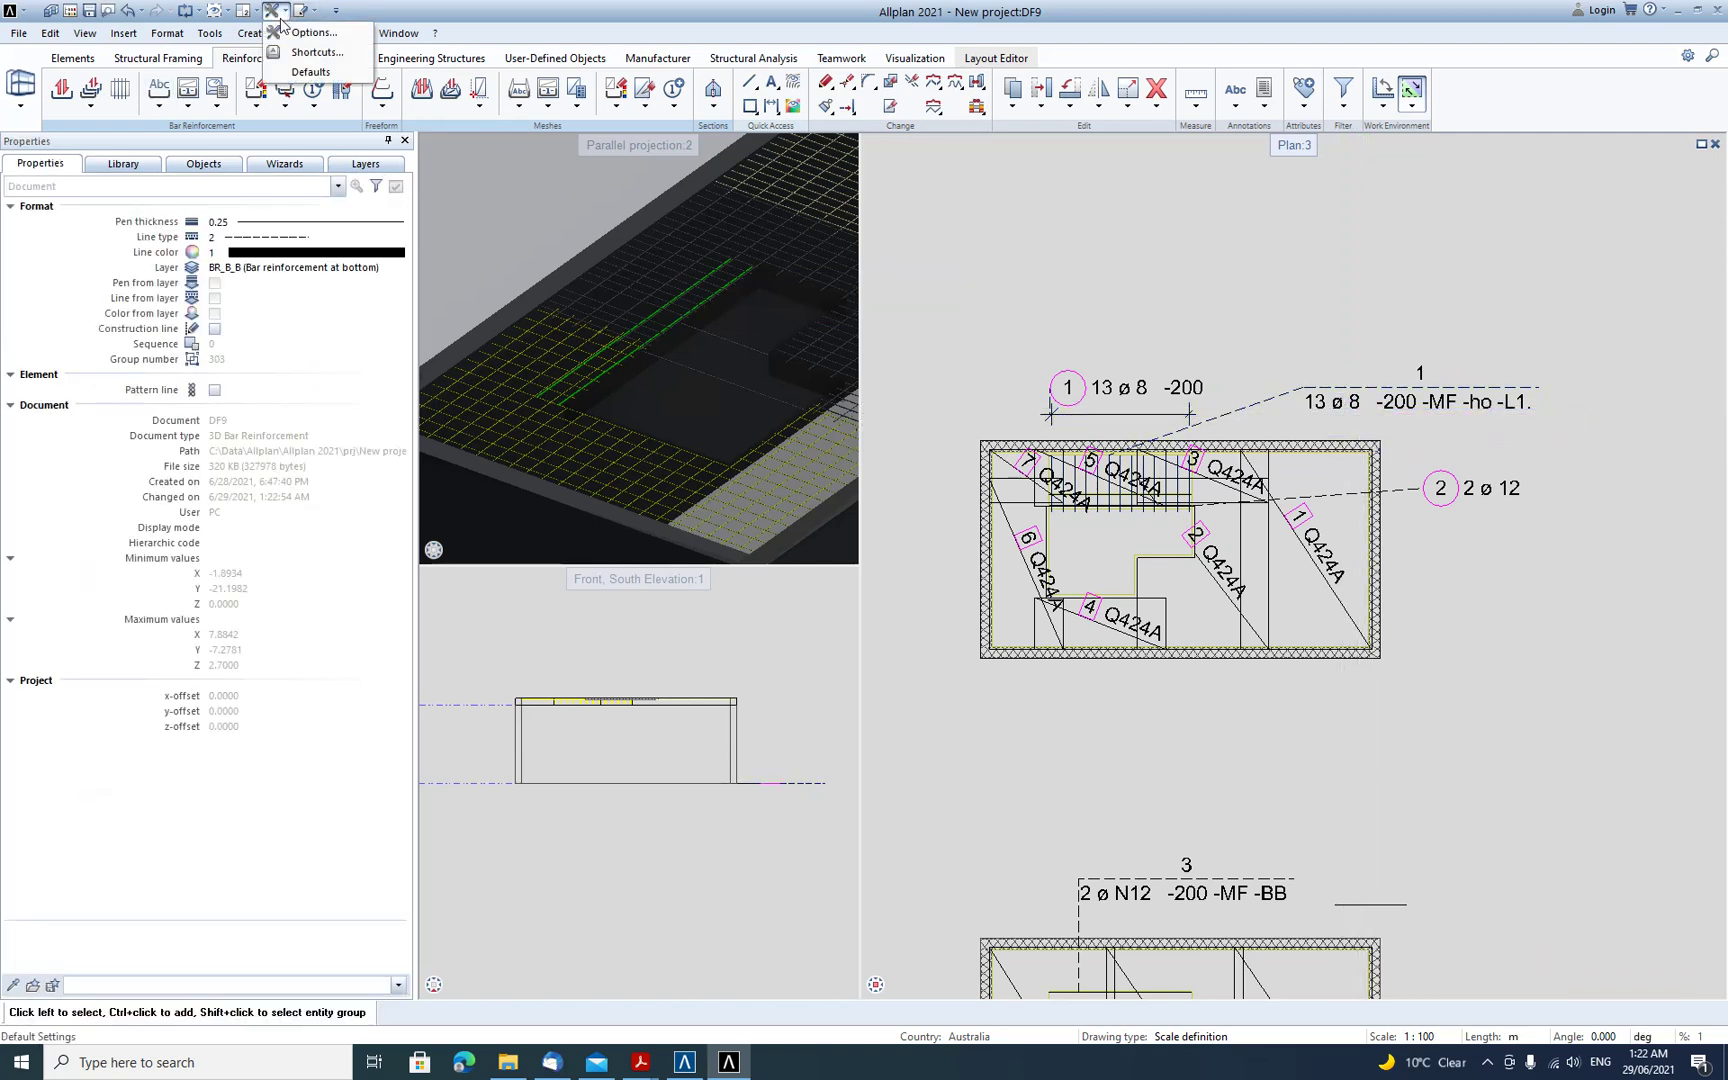
left_click(308, 72)
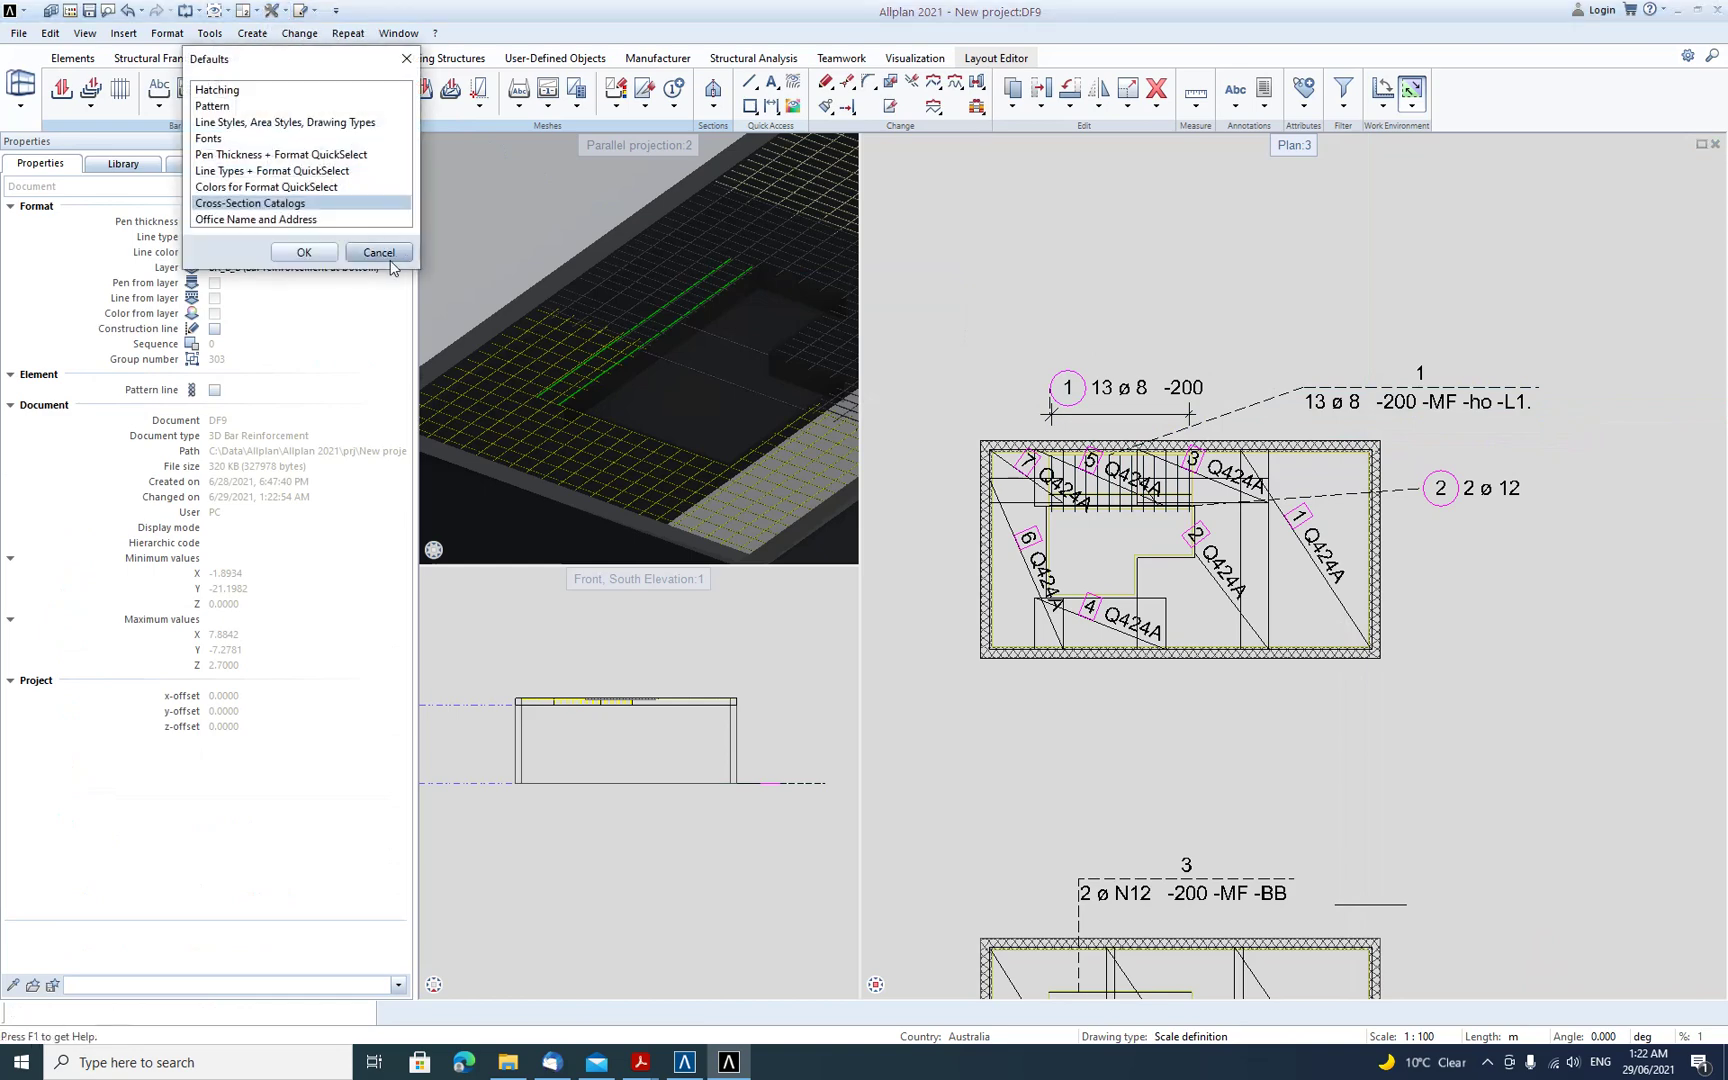
double_click(286, 204)
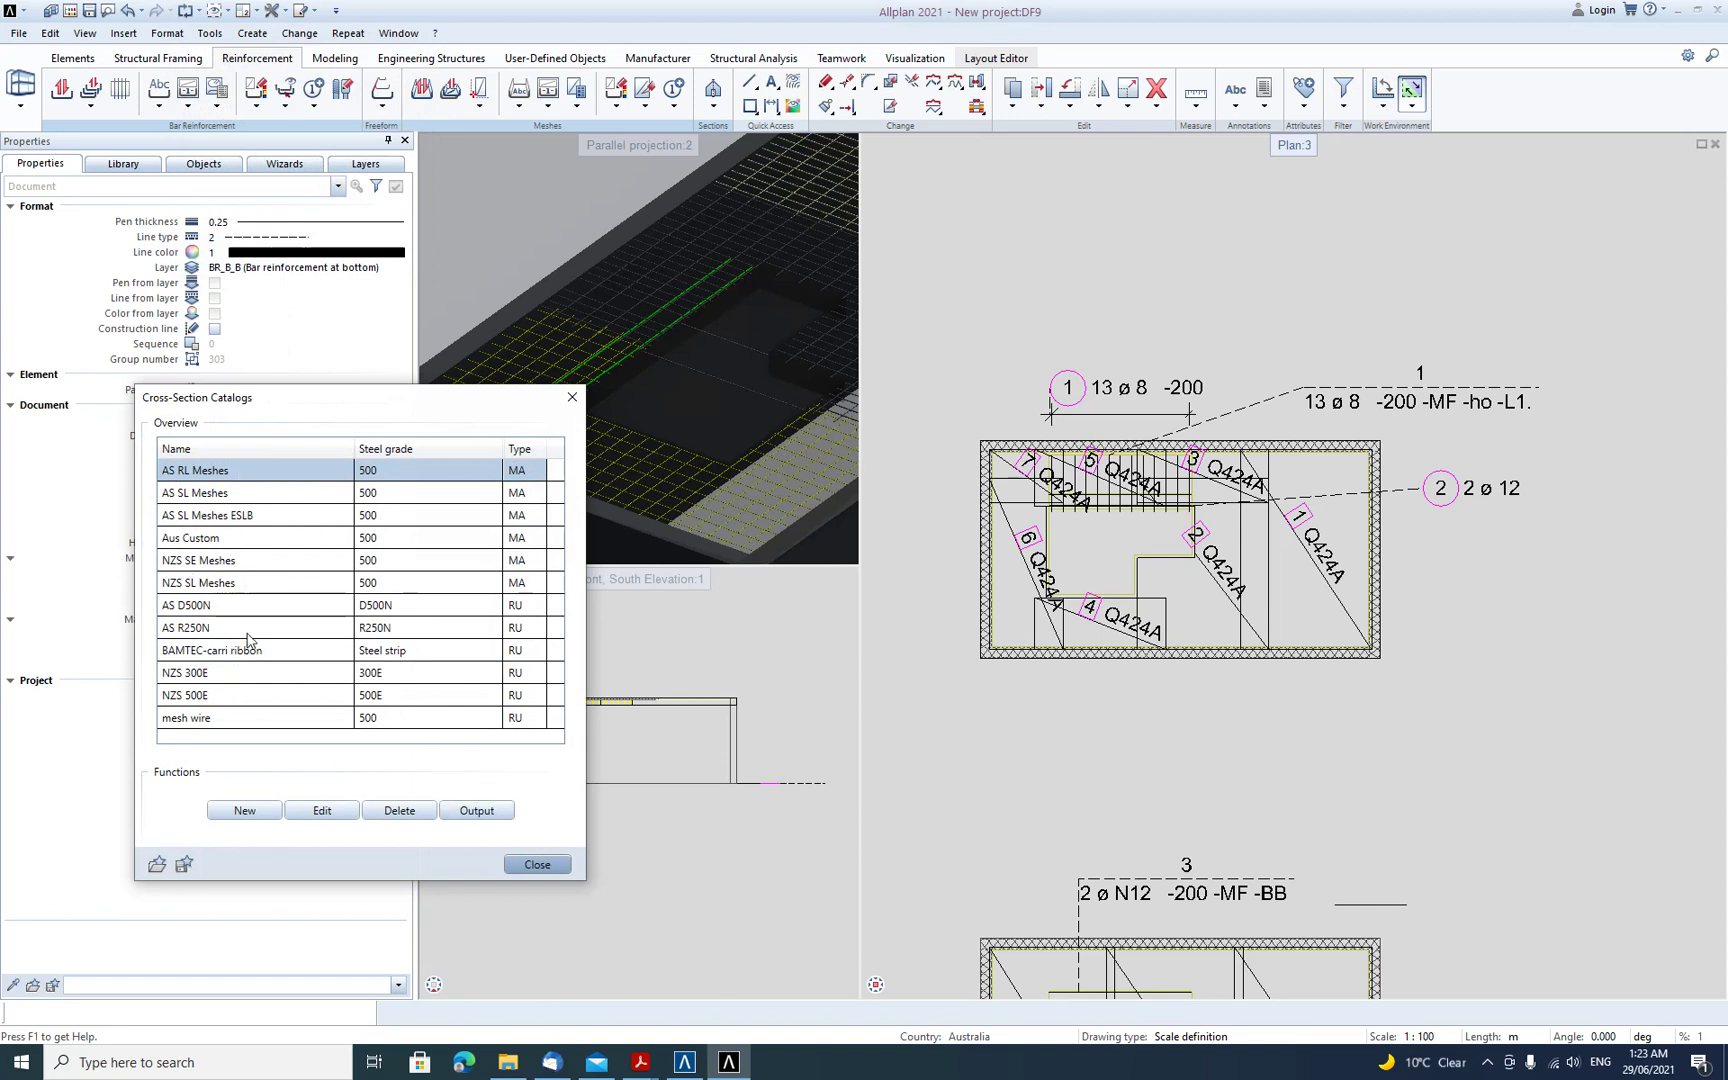
left_click(219, 607)
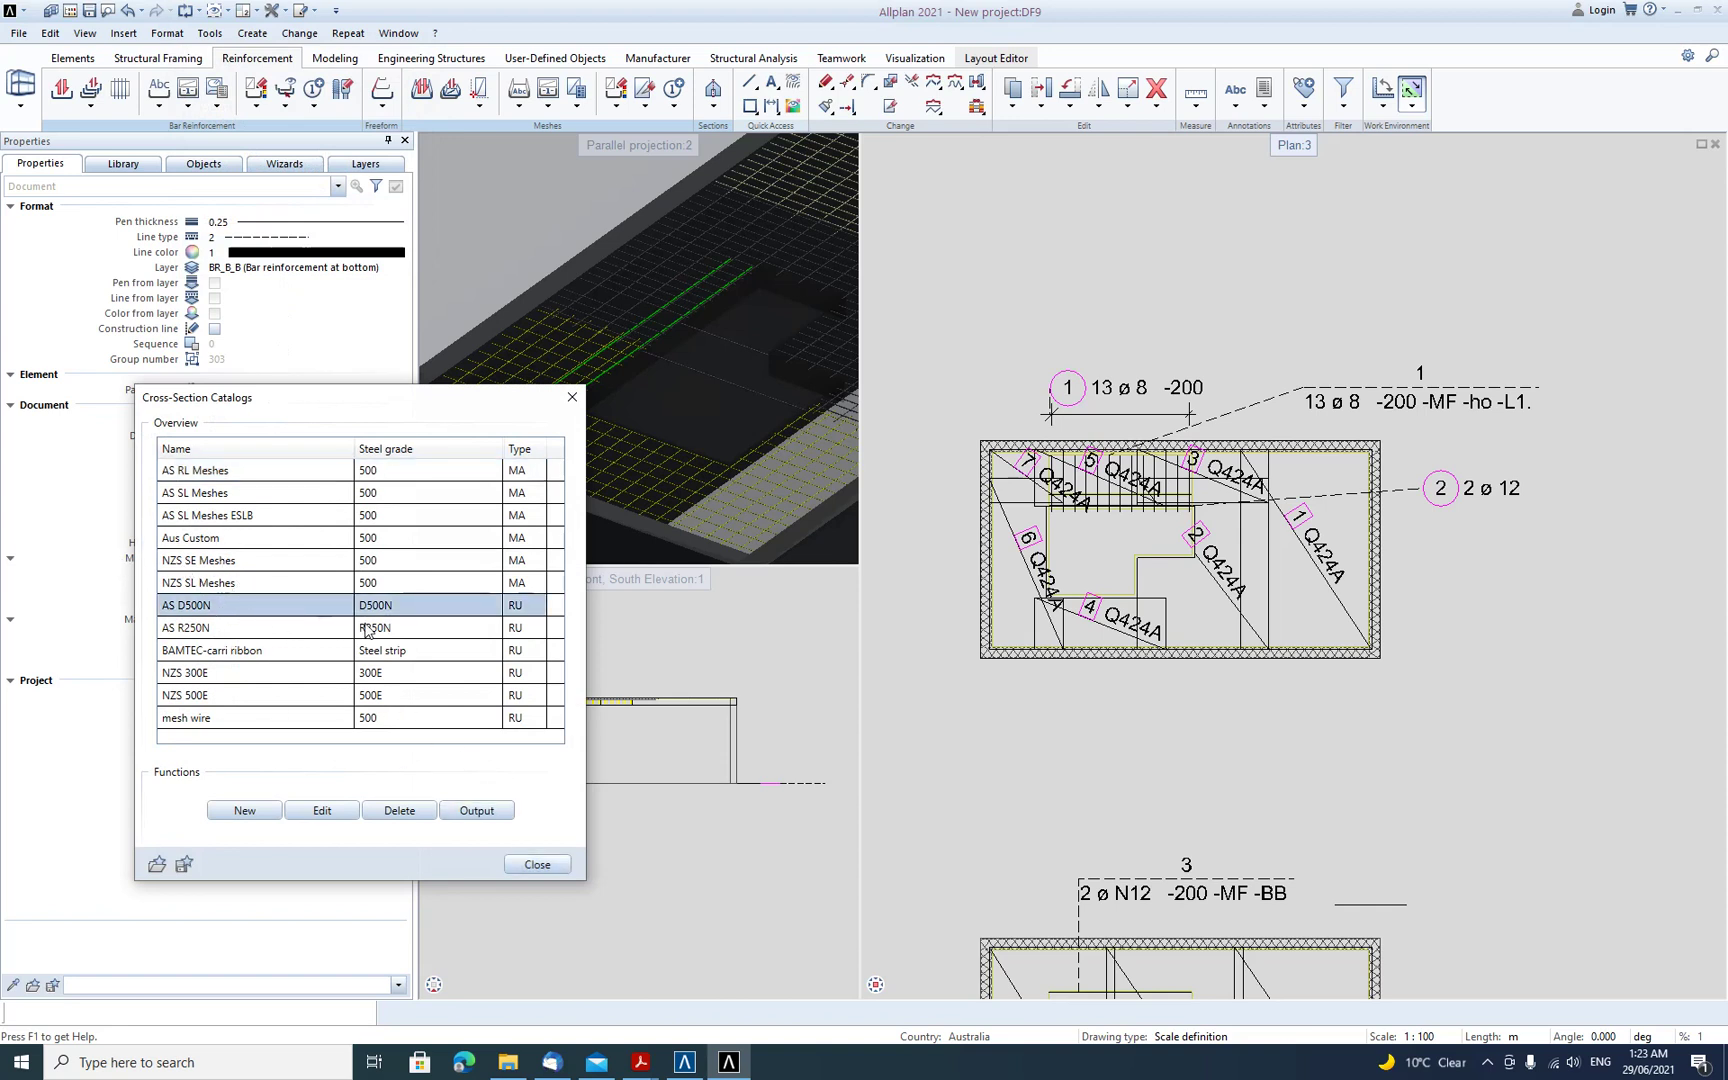
left_click(321, 811)
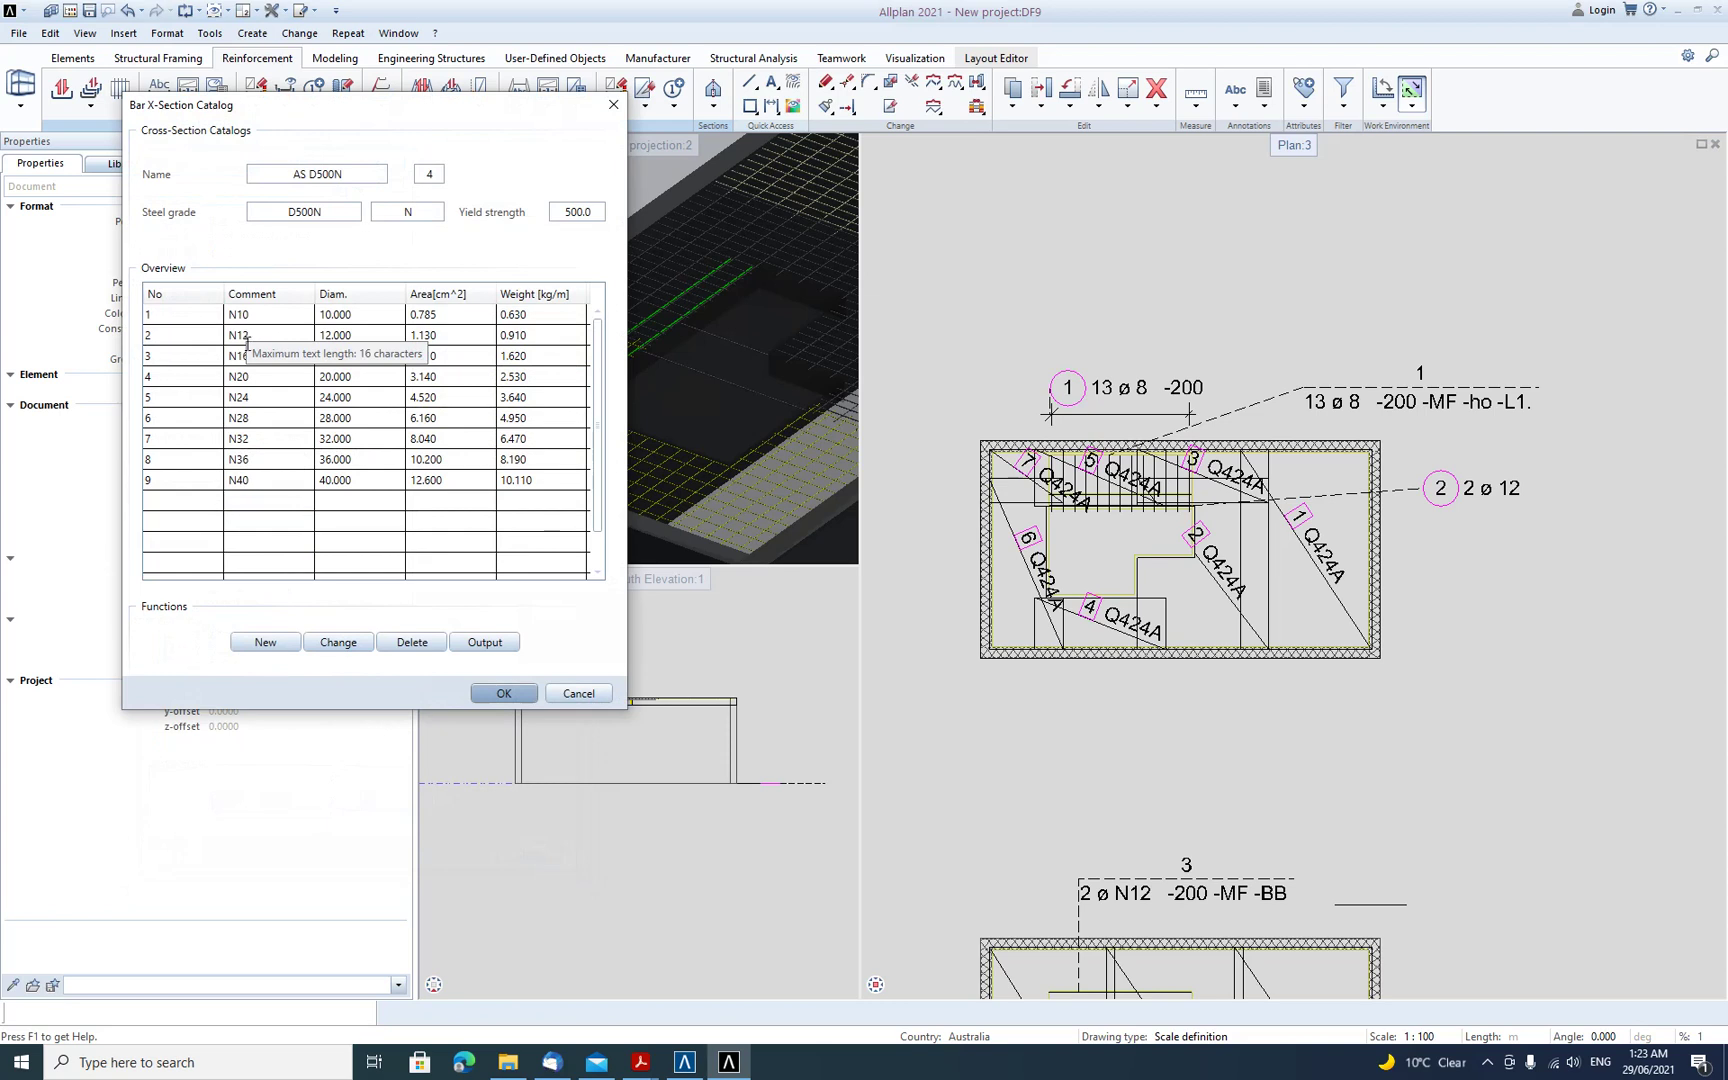
double_click(240, 337)
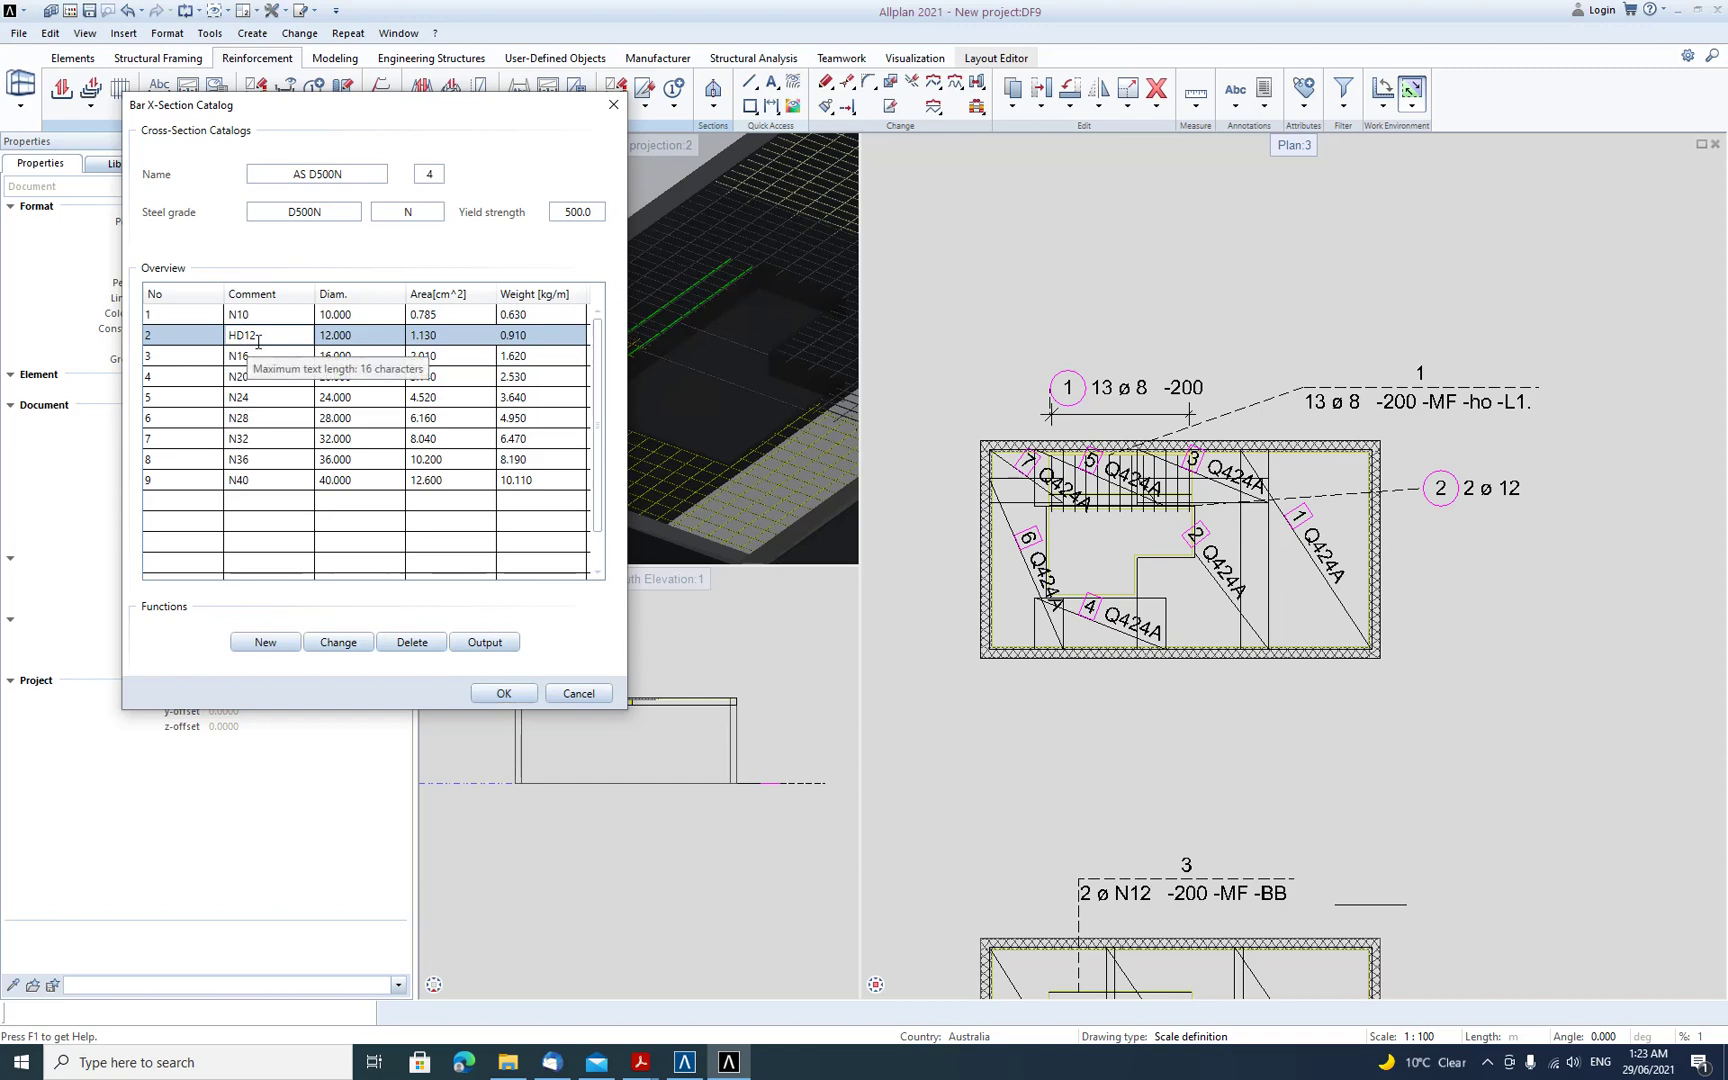
left_click(502, 694)
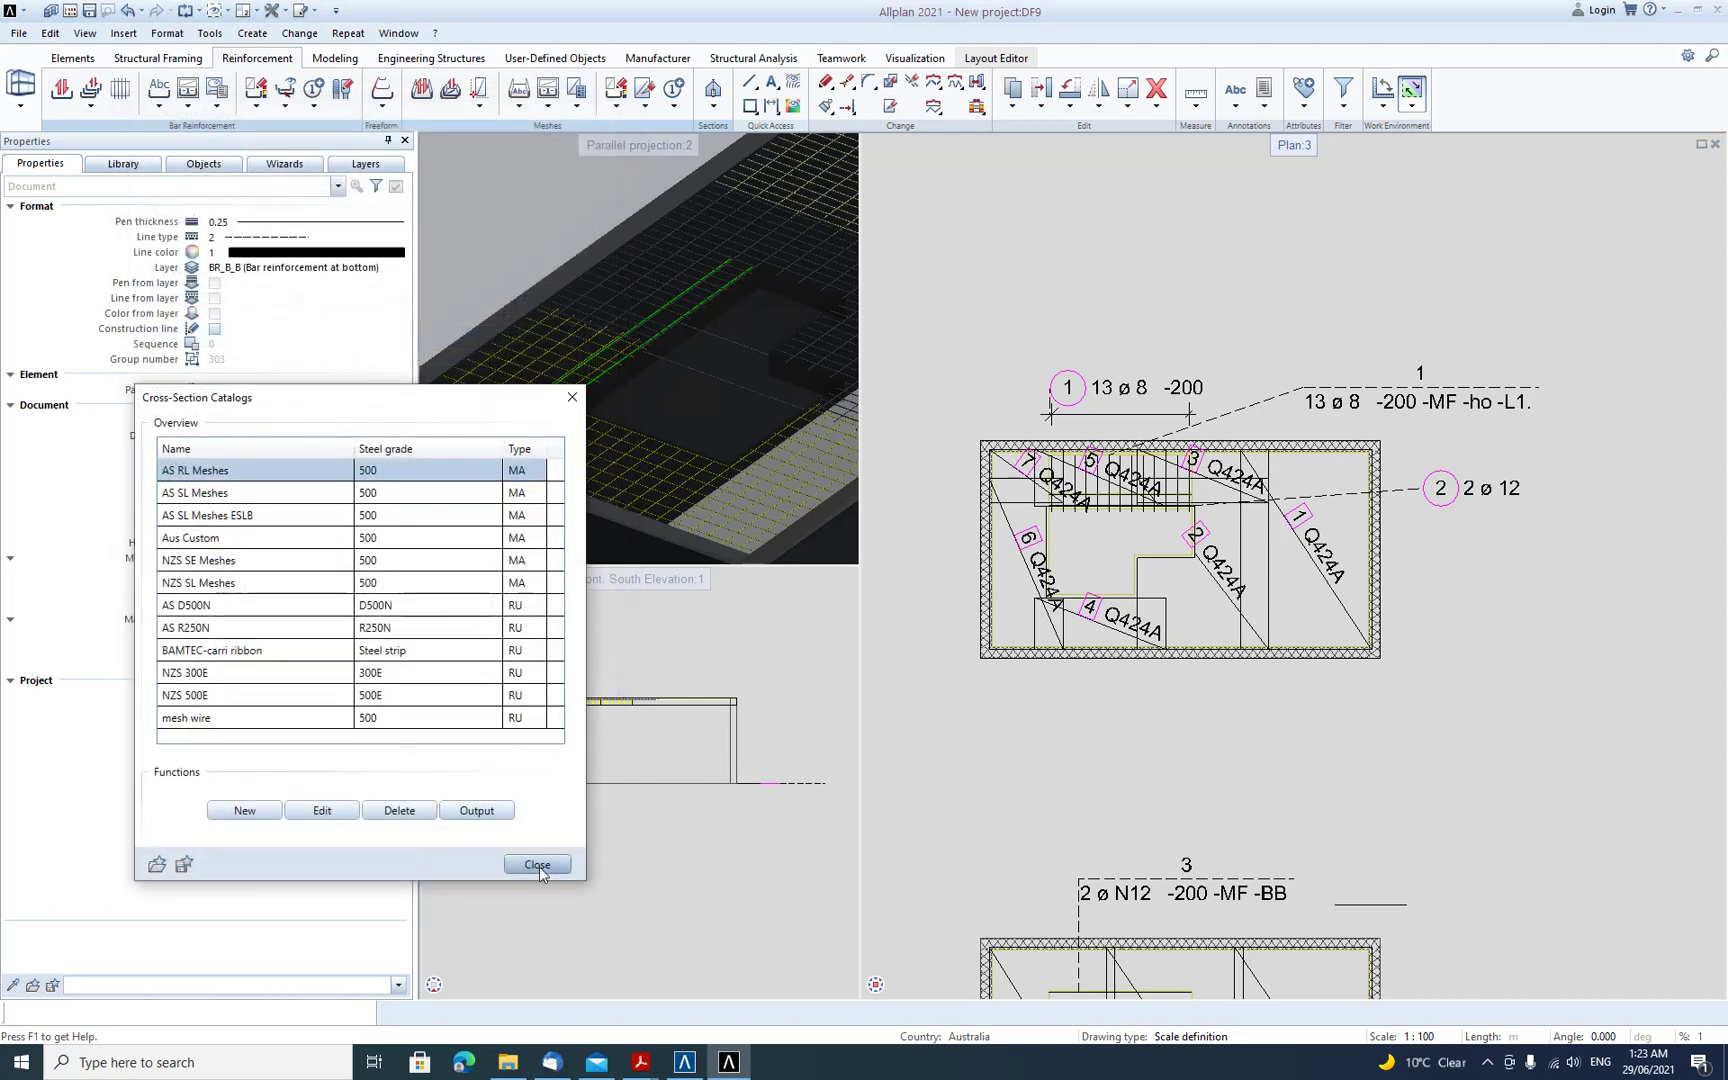
left_click(545, 873)
middle_click_drag(1205, 855, 1161, 571)
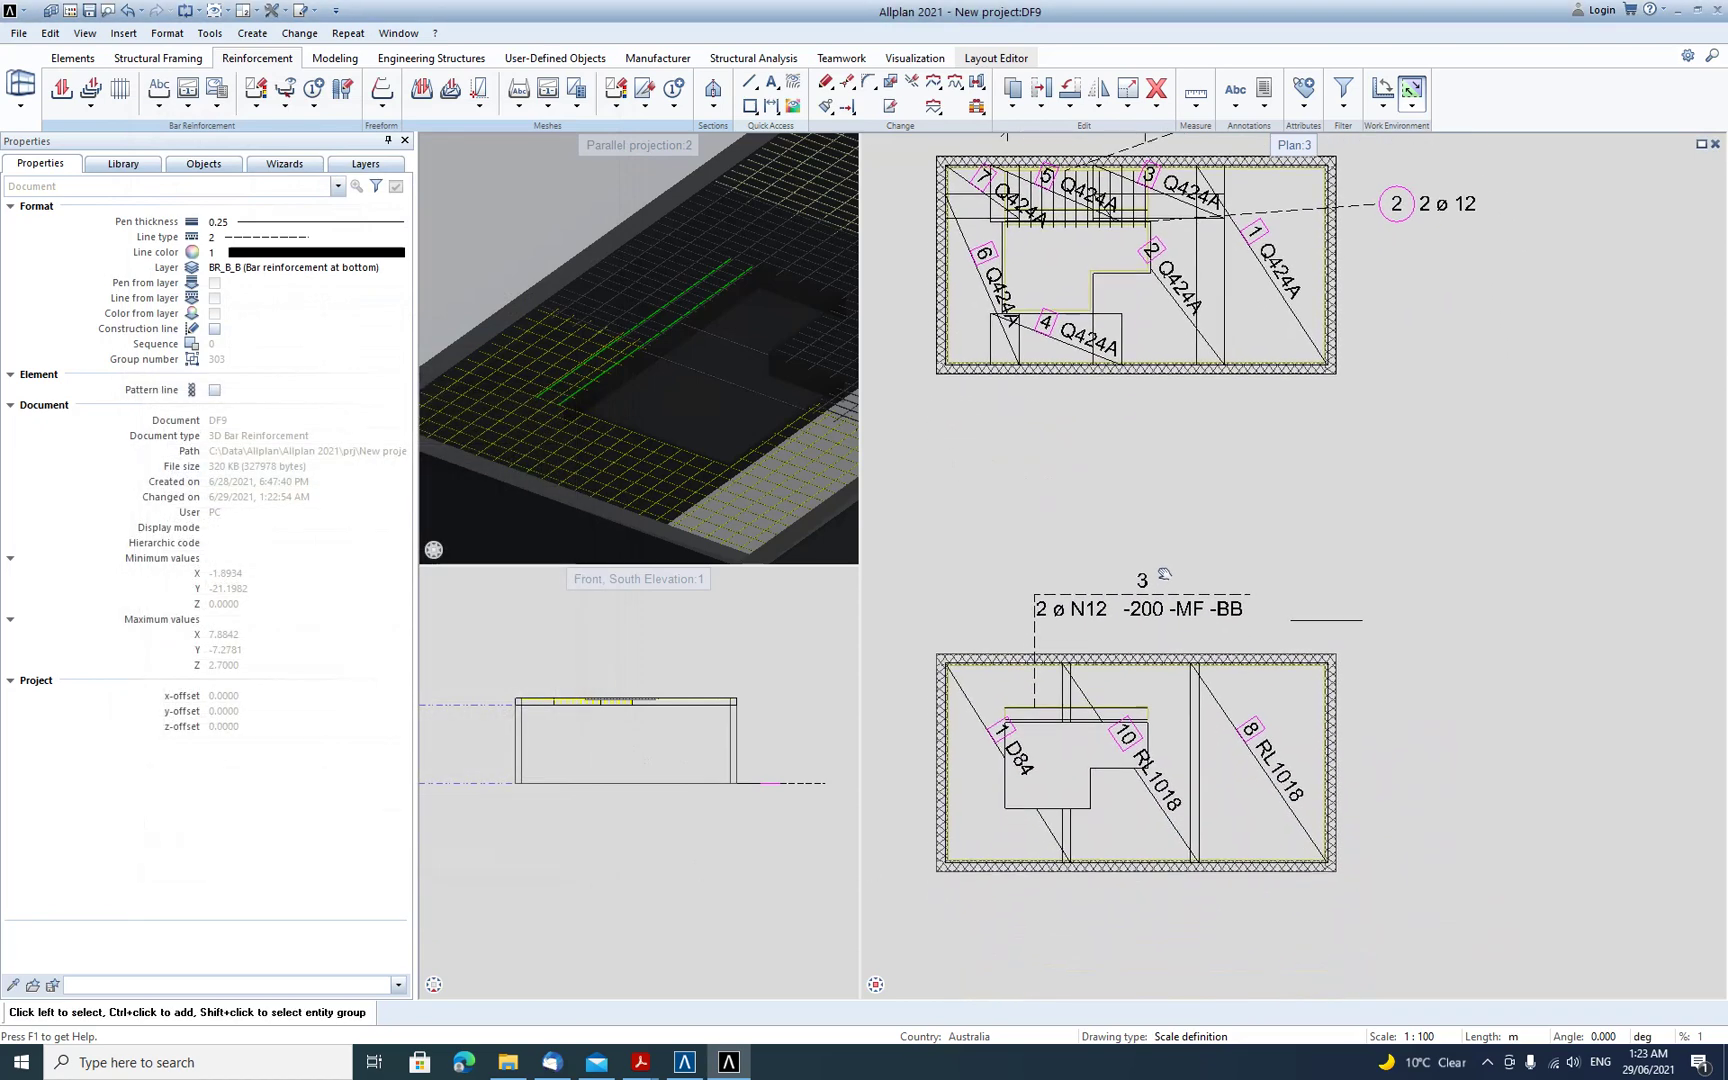
- Label the 12 mm bars in the lower slab with position description BB and layer number 1, placing the label above the existing one
left_click(160, 95)
scroll(1062, 700, "up", 3)
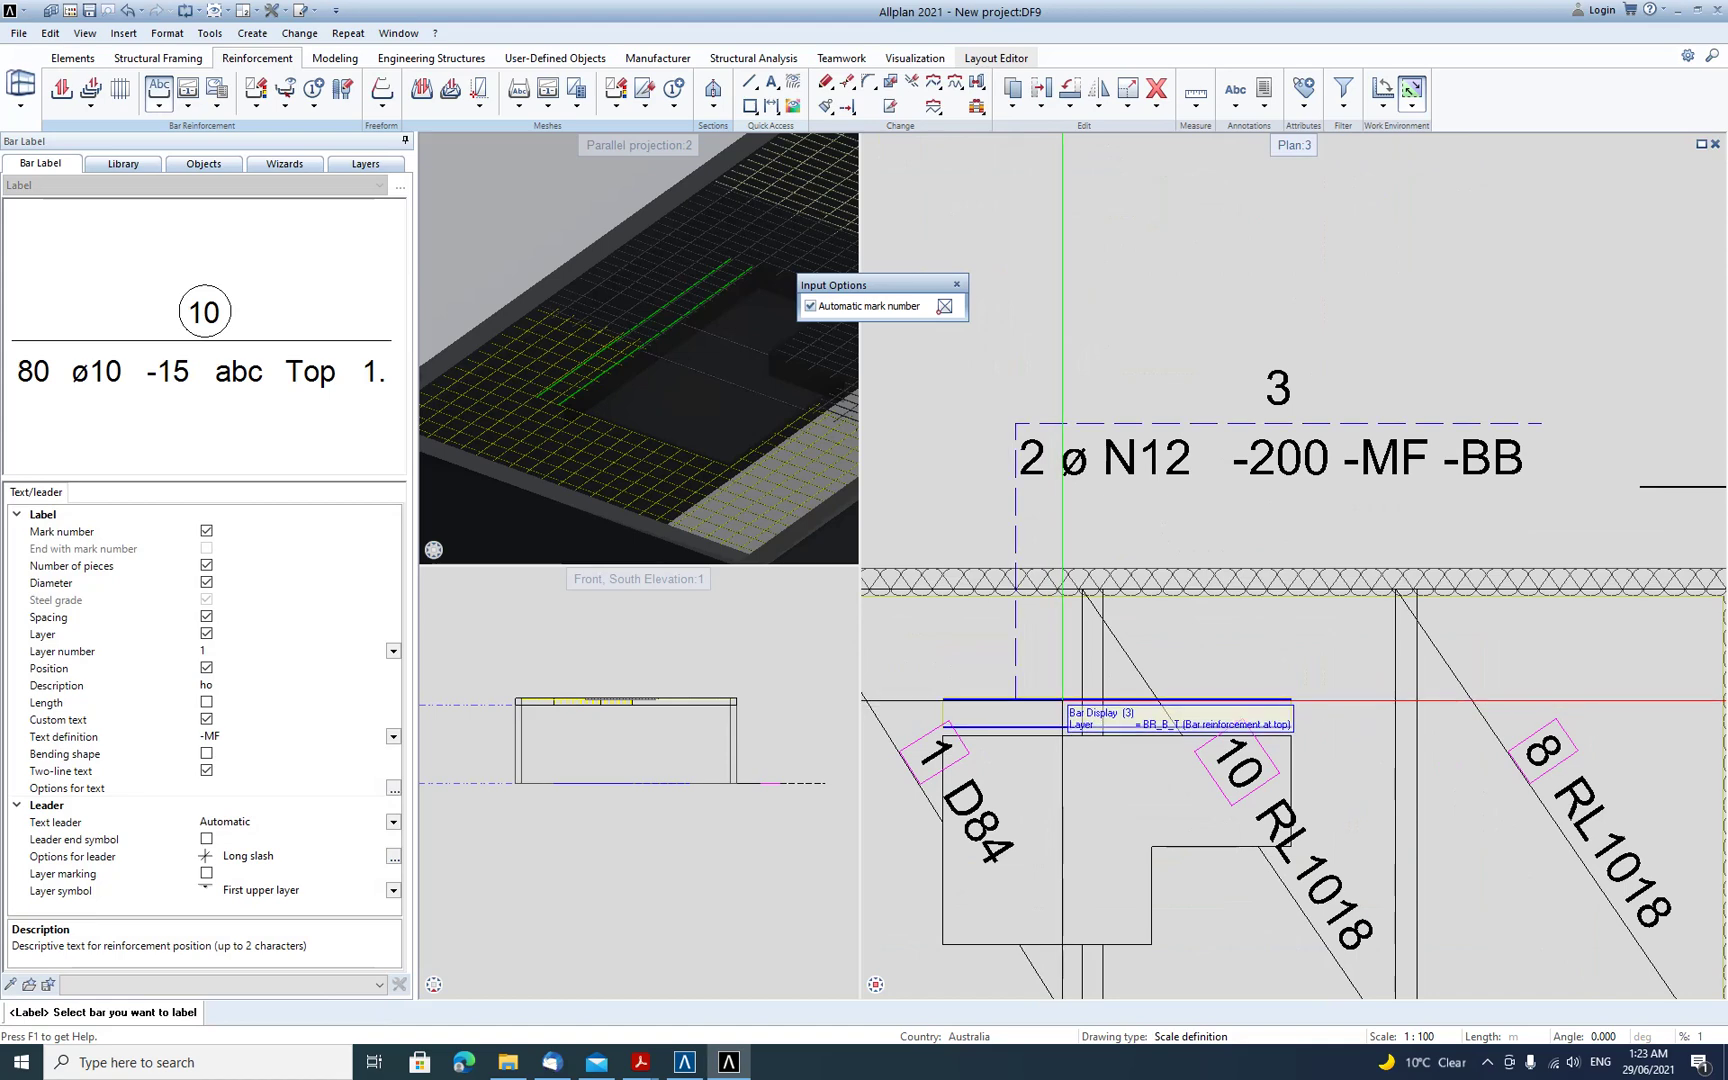
left_click(1062, 700)
scroll(1058, 692, "down", 2)
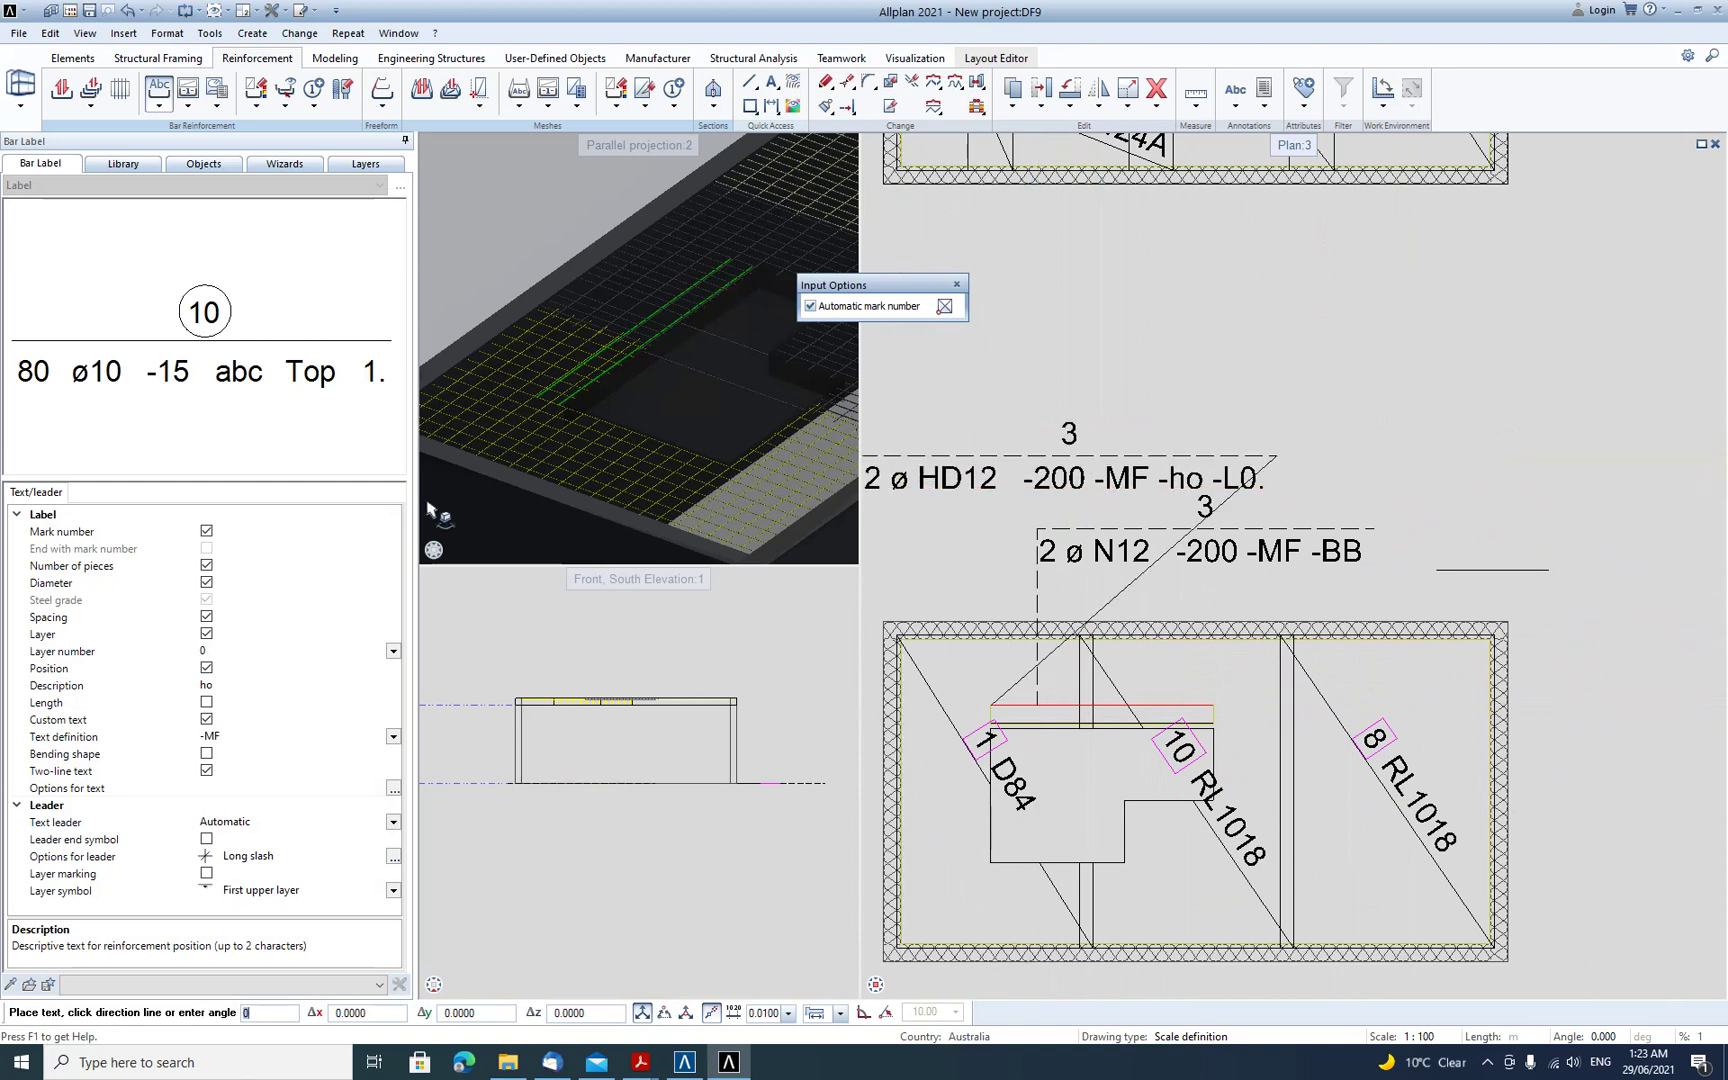
left_click(216, 688)
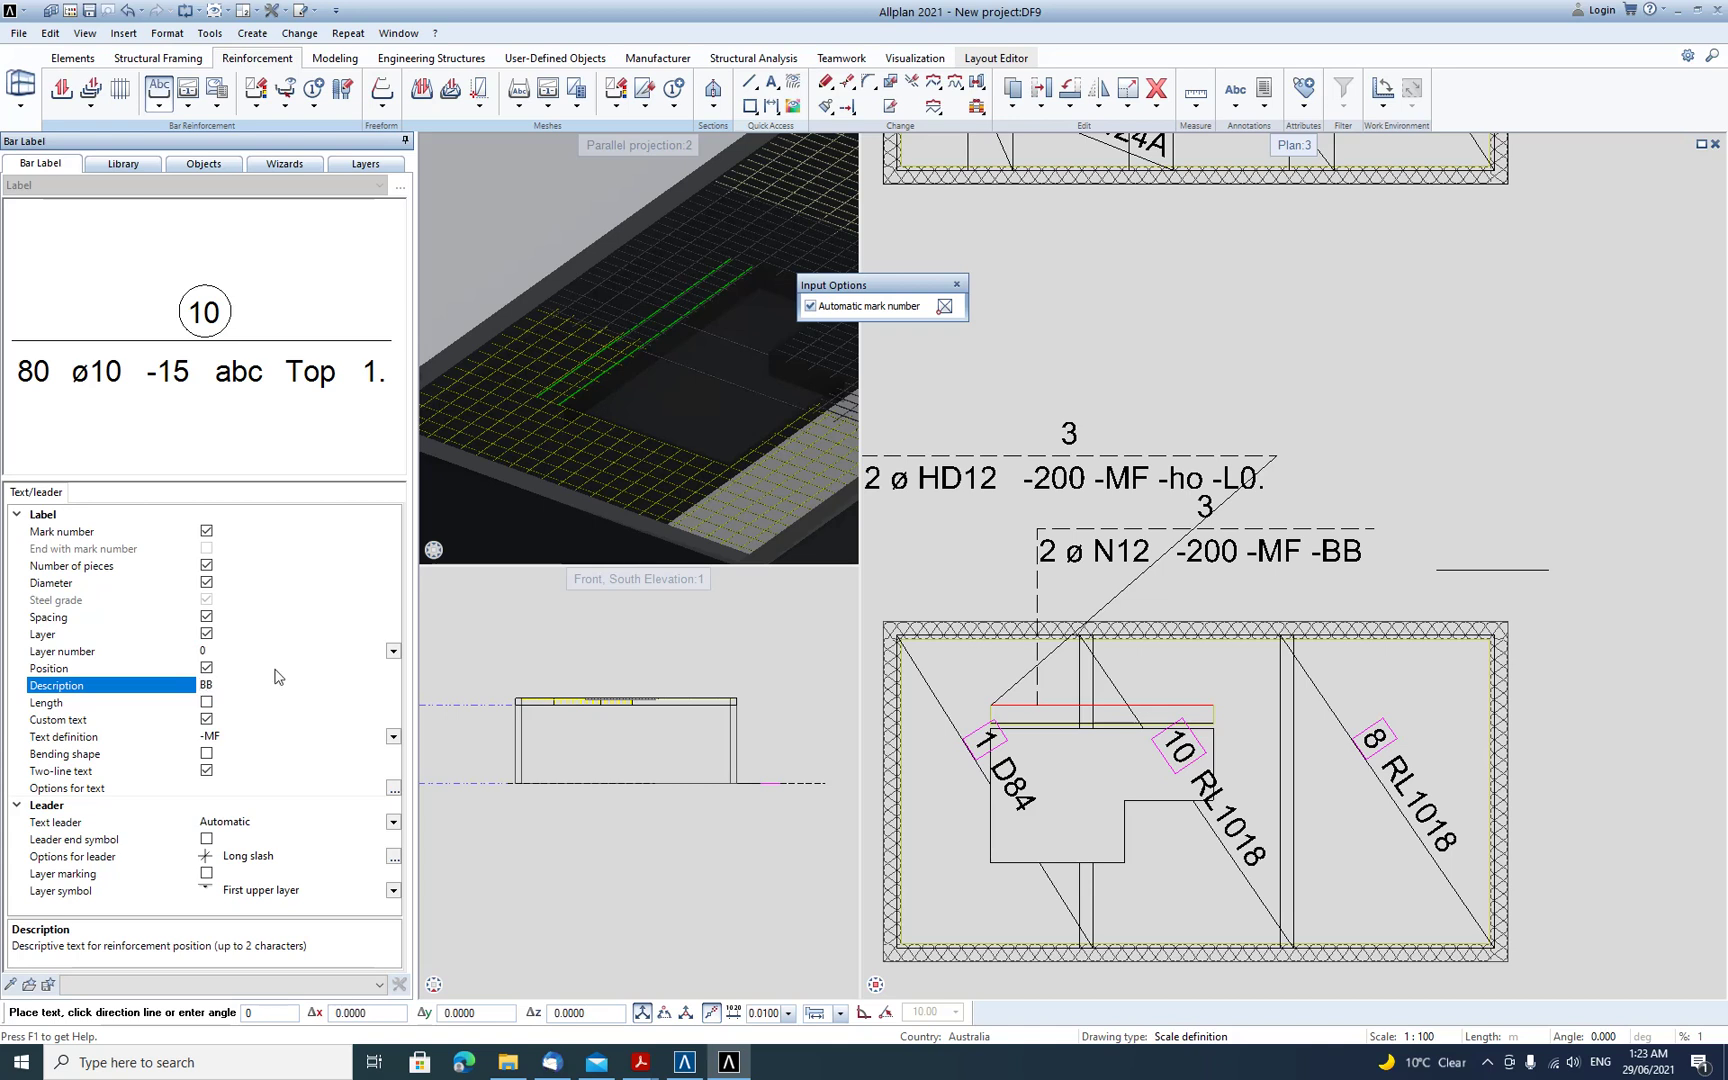
type("1")
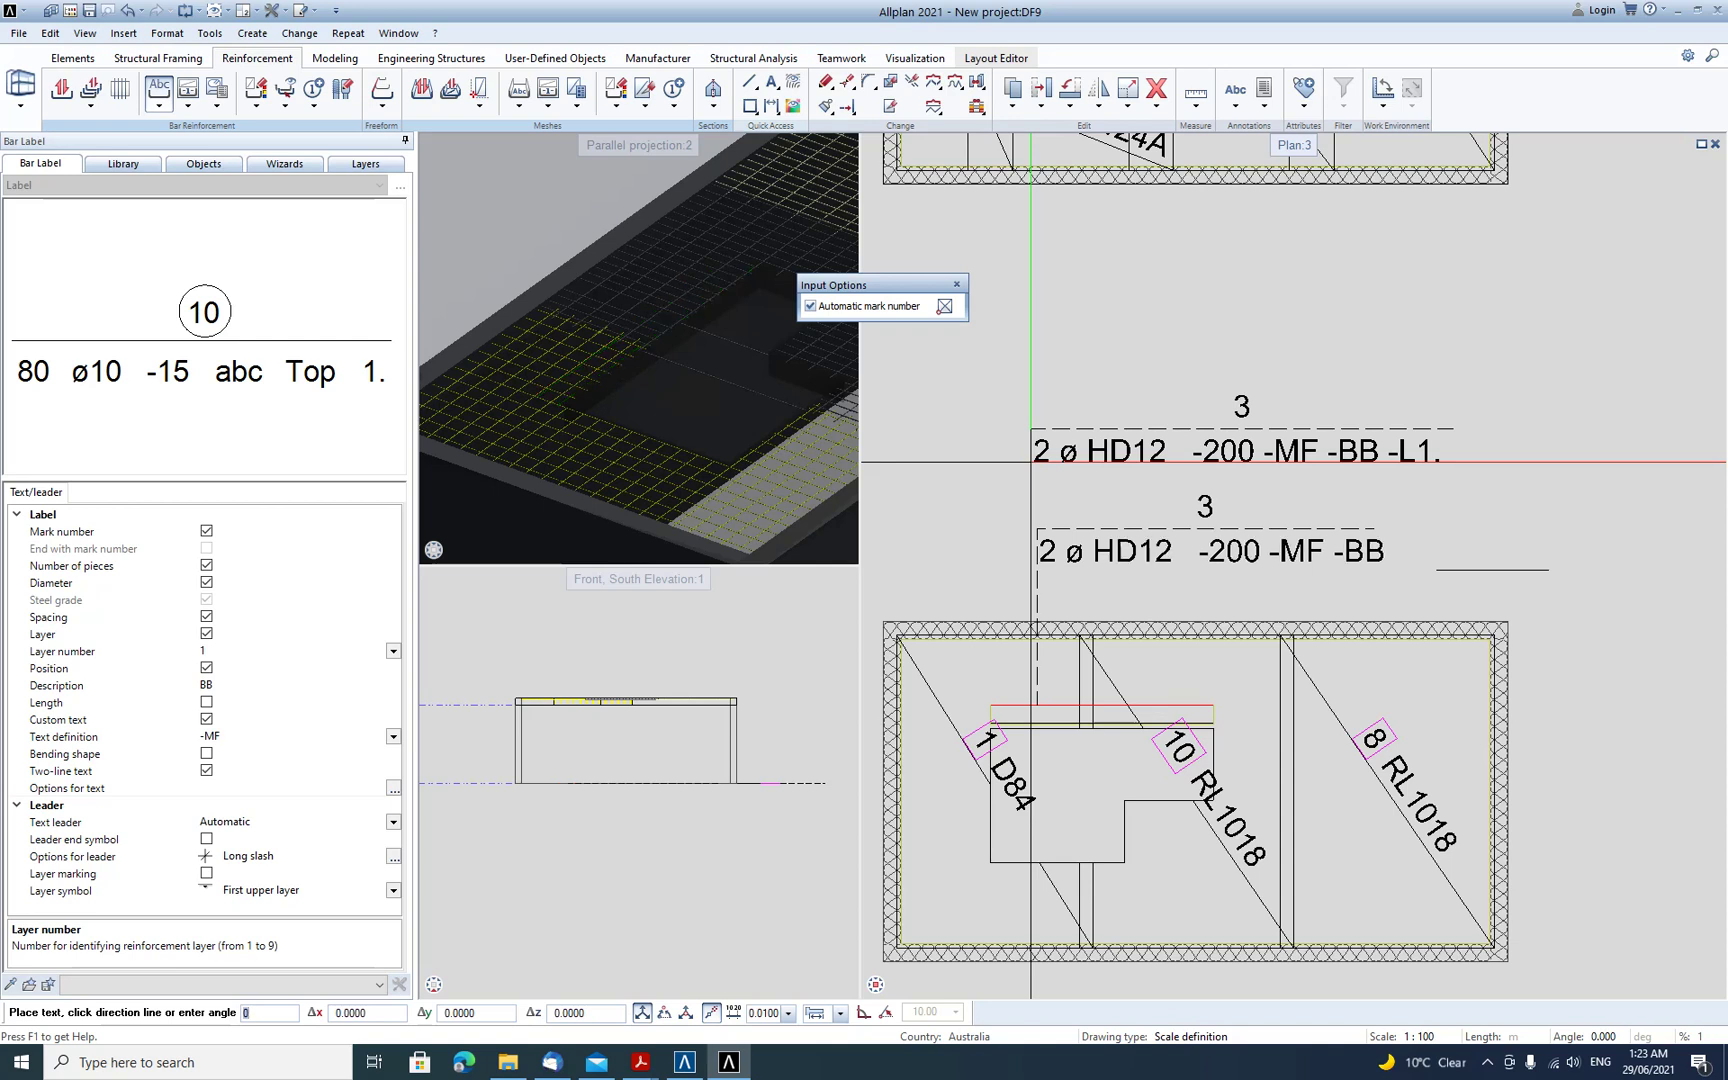
left_click(1030, 462)
key("Escape")
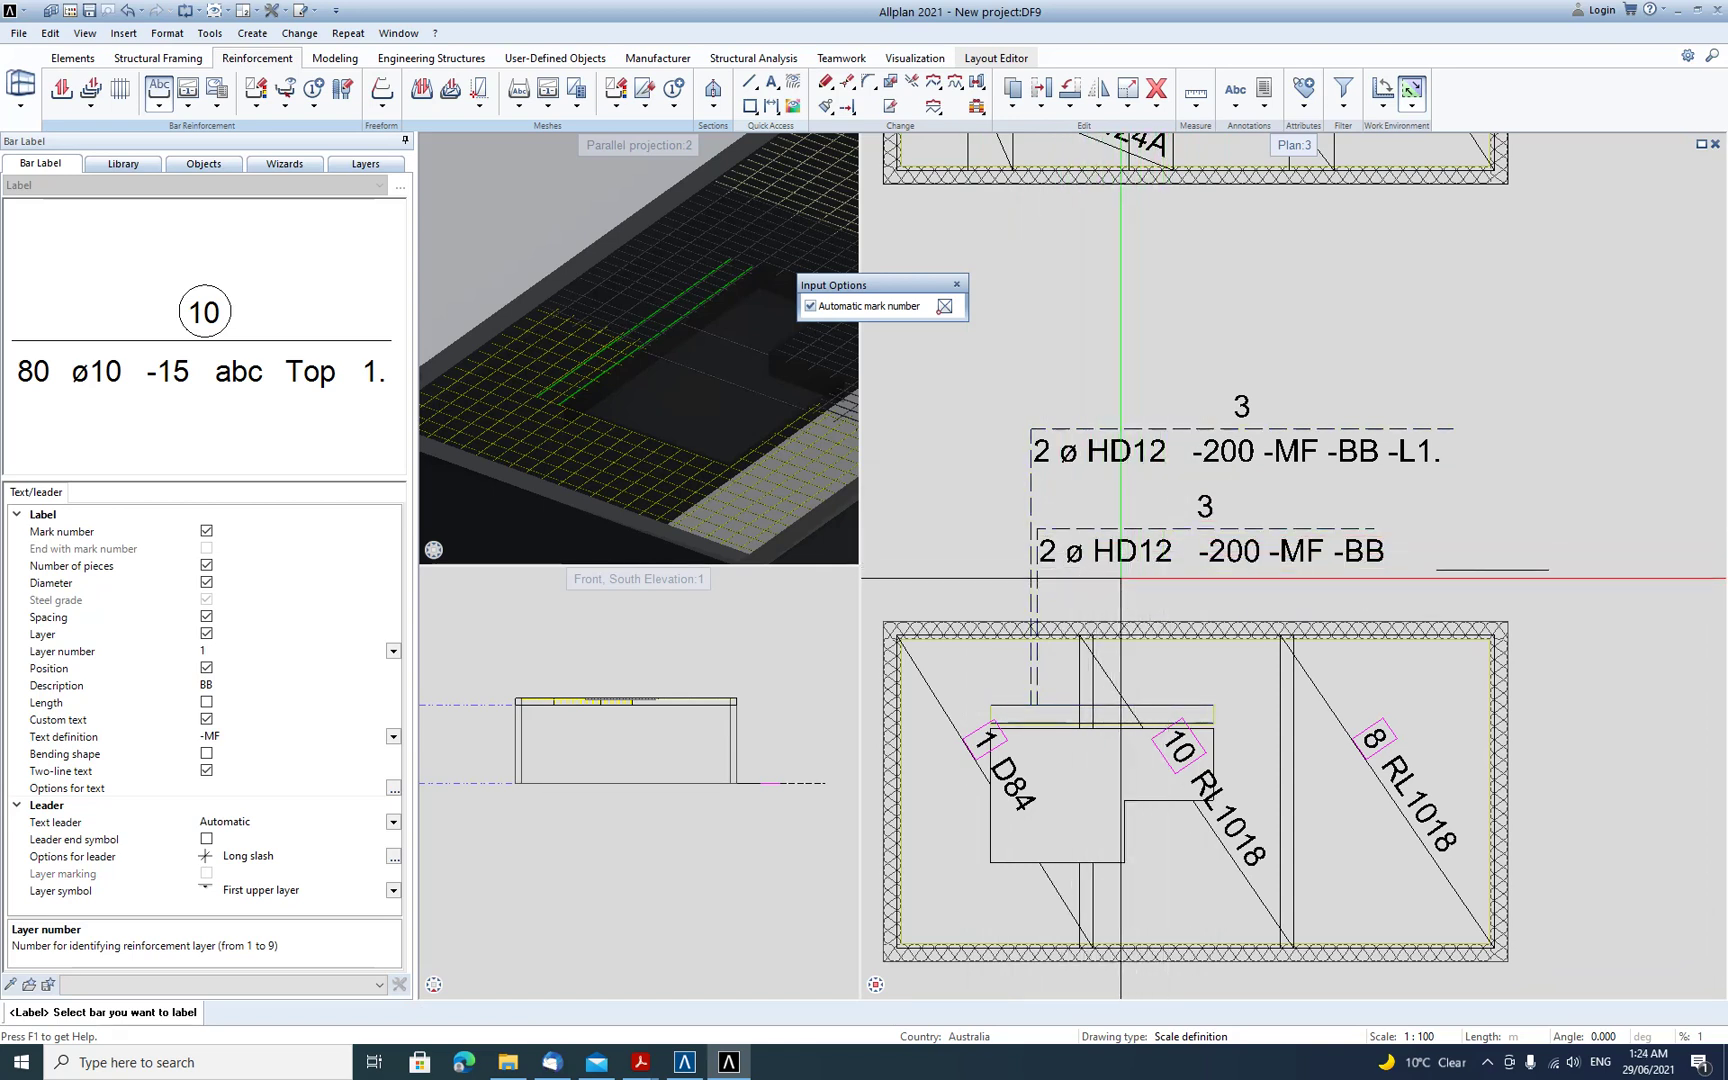
scroll(1113, 575, "down", 1)
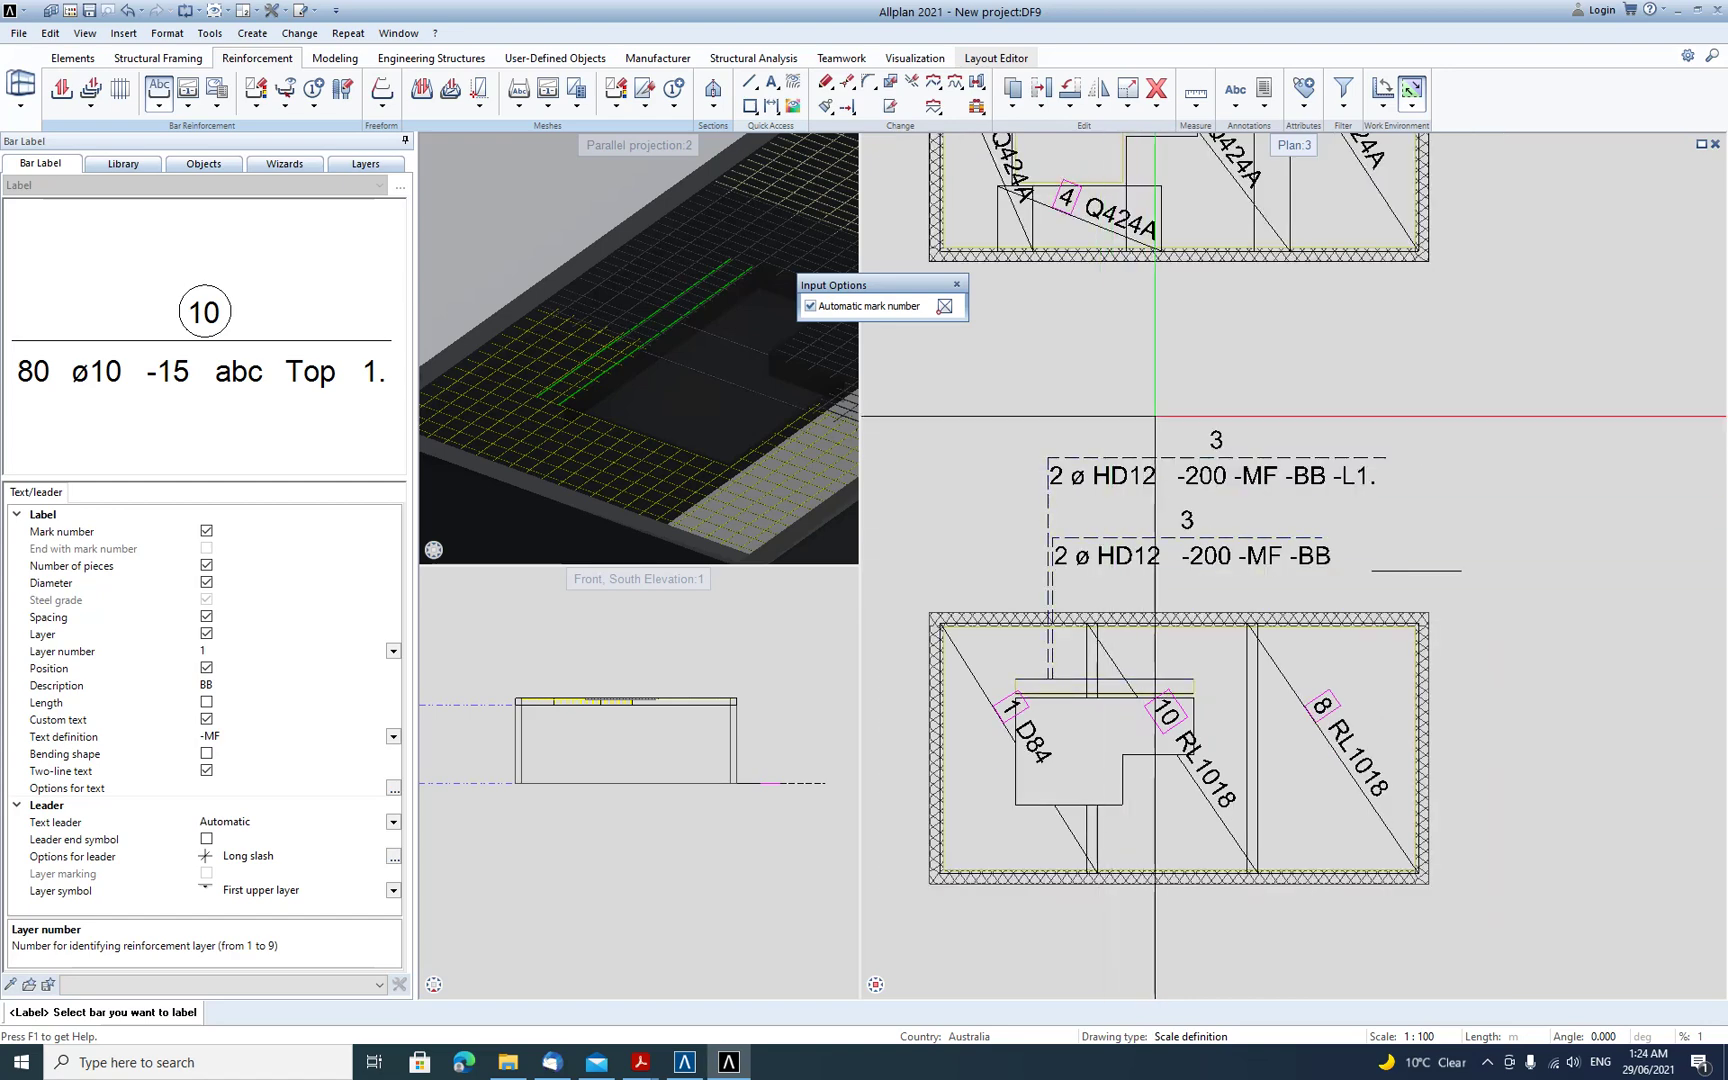
middle_click_drag(1182, 400, 1183, 700)
key("Escape")
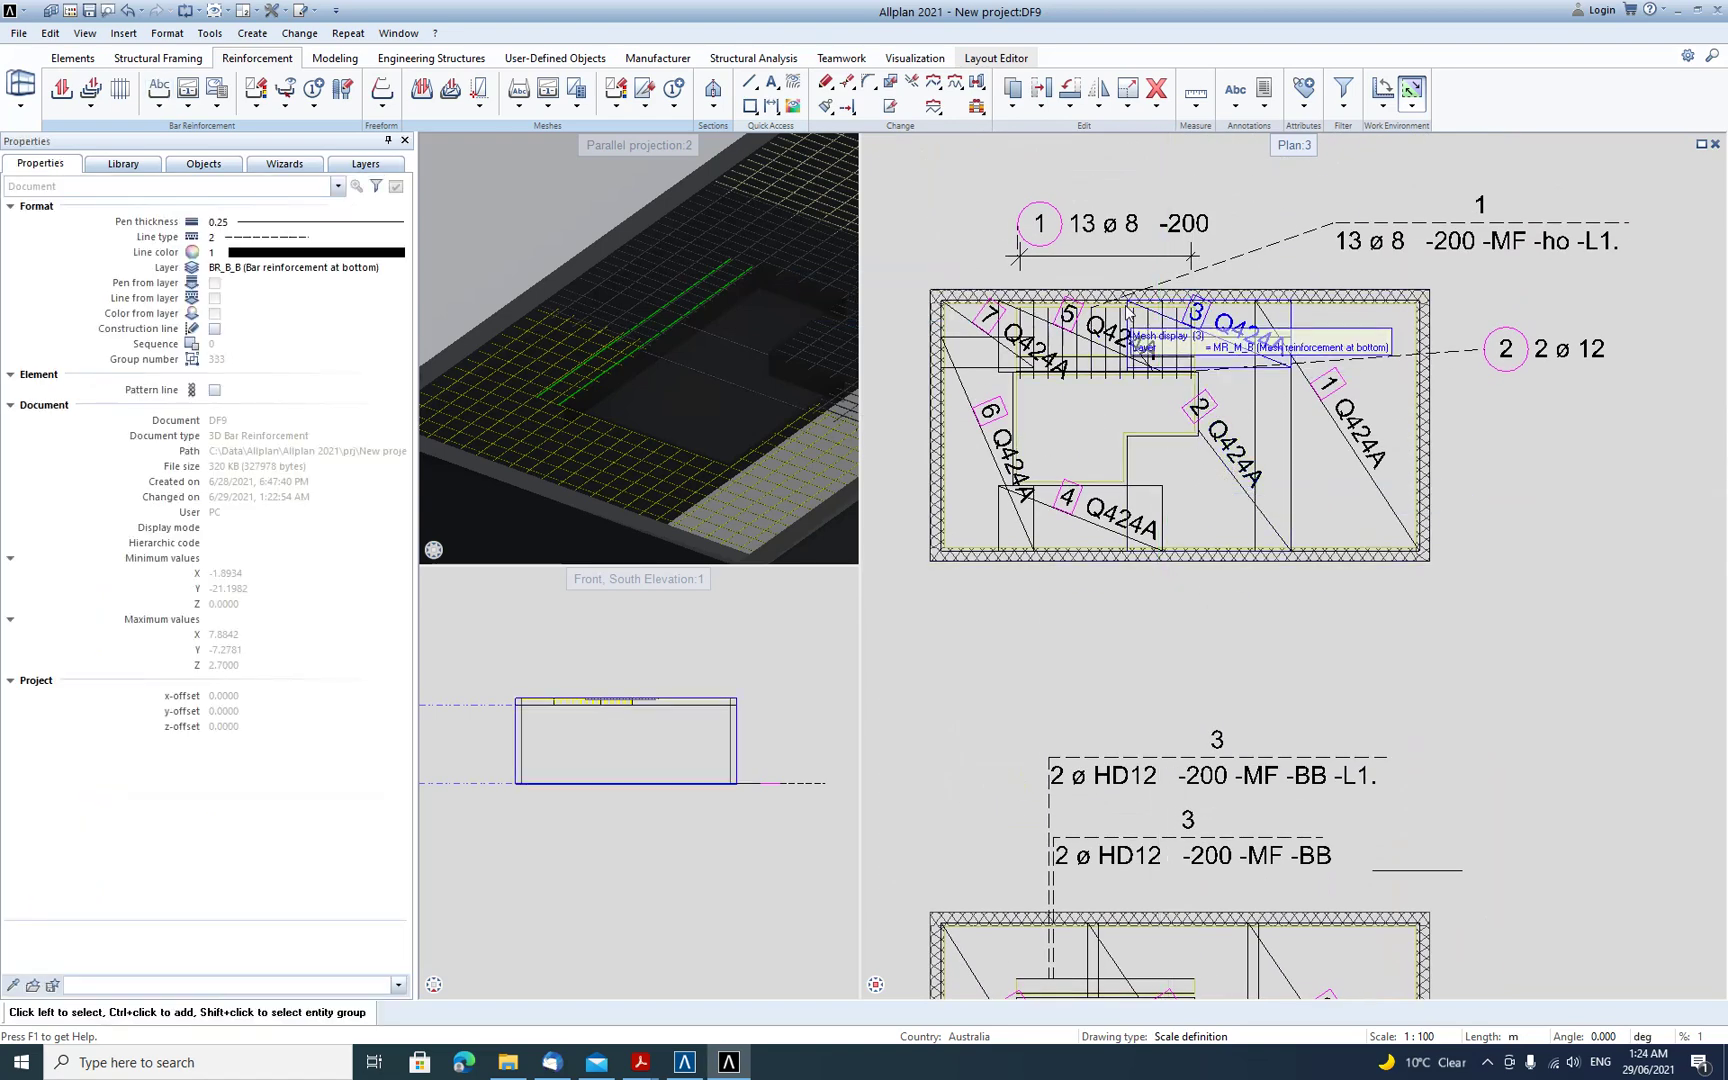
- Add a comb label to the 8 mm bars of the upper slab, placed above their dimension line label
left_click(163, 188)
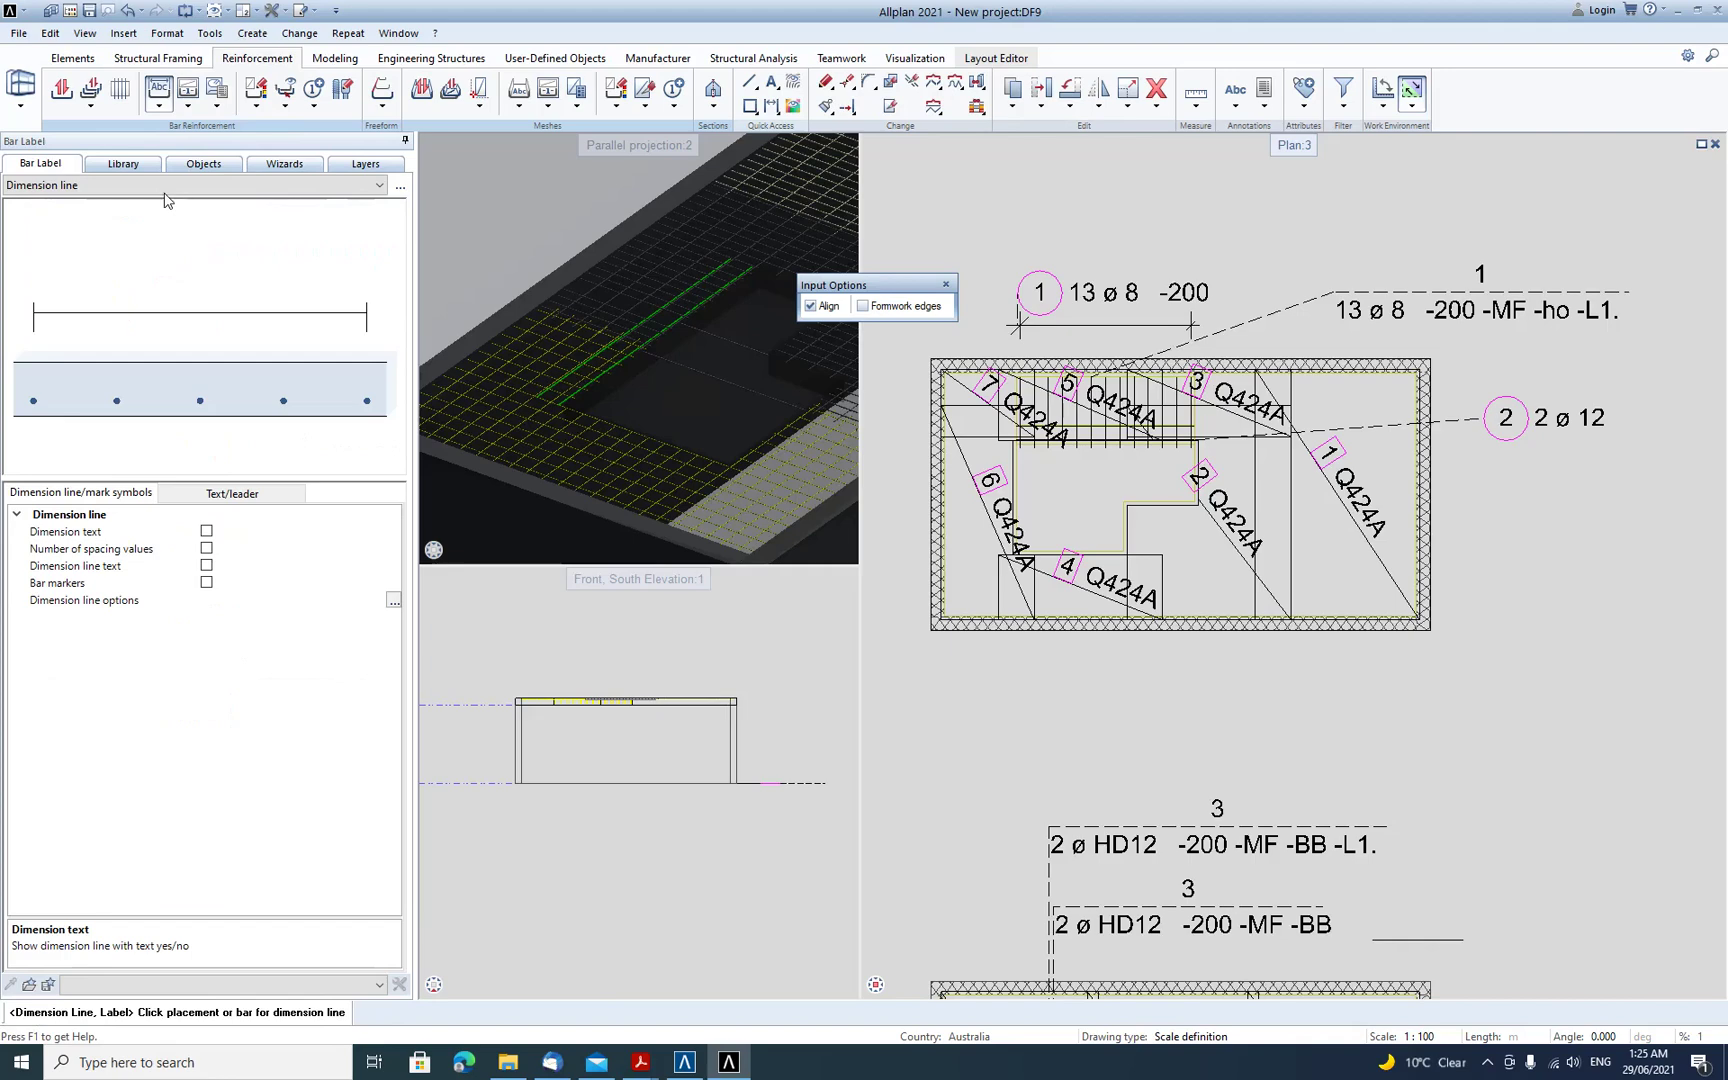
left_click(163, 185)
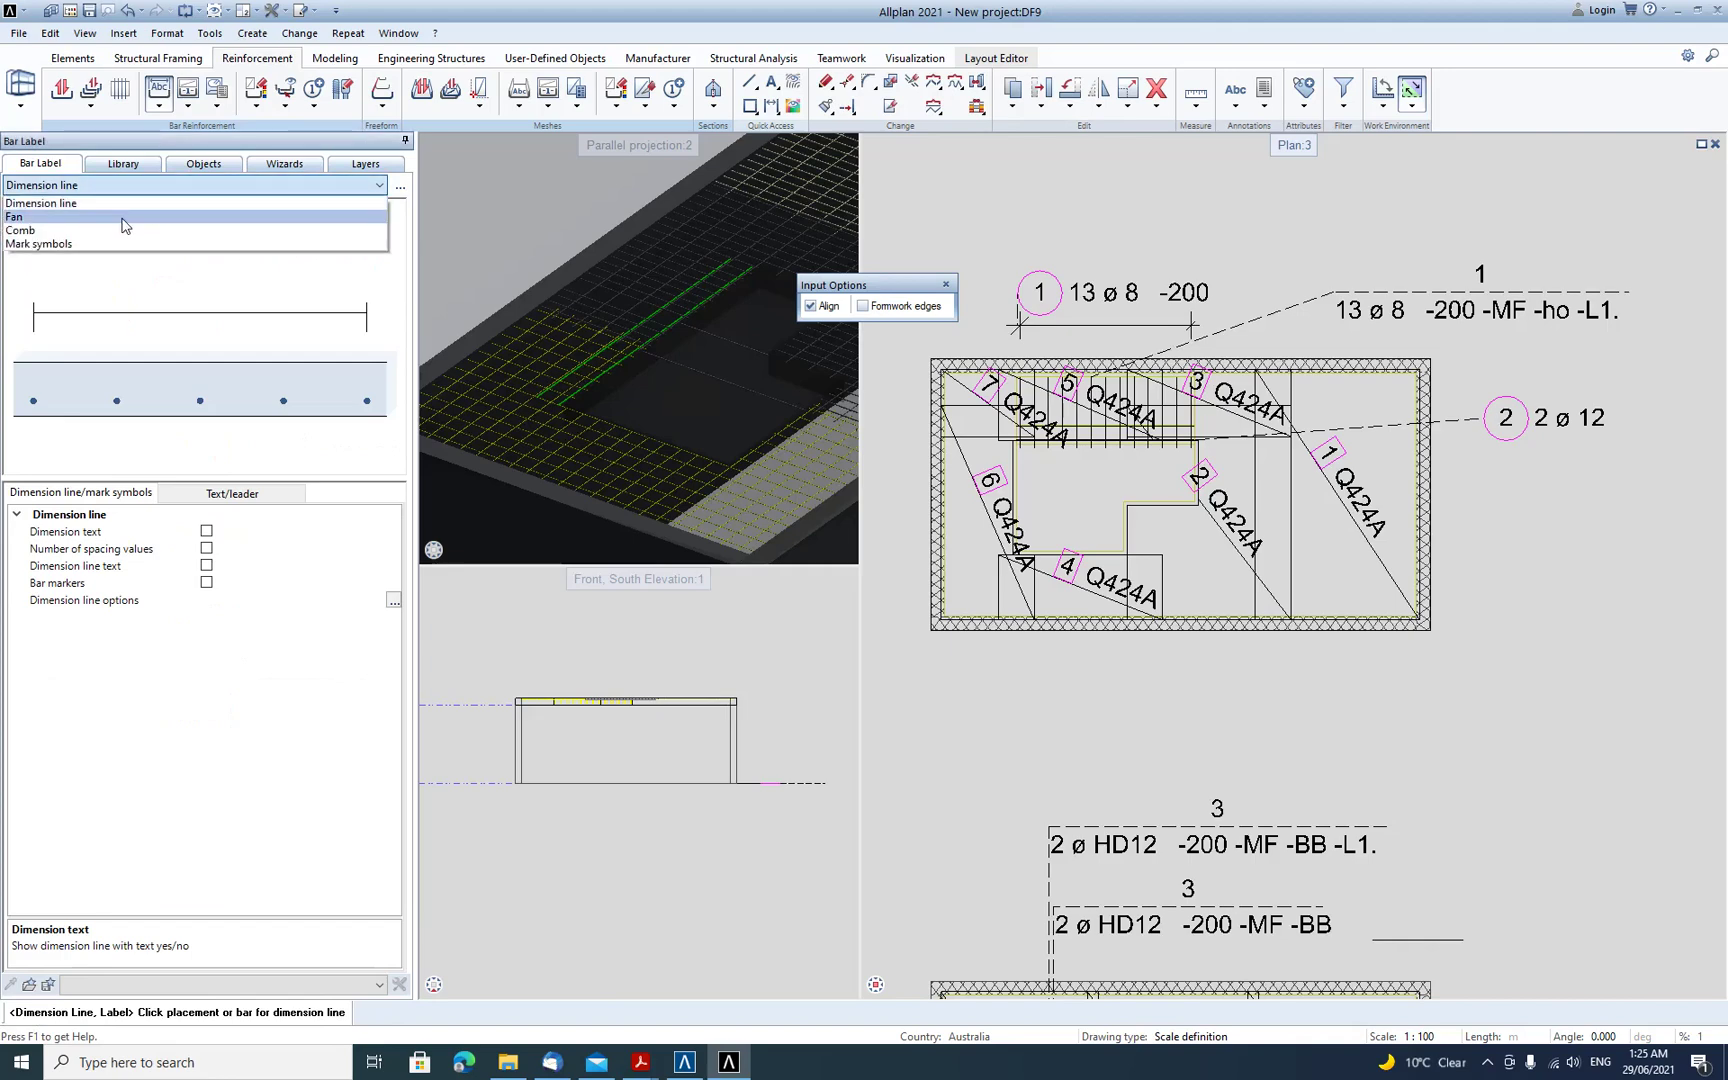
left_click(60, 230)
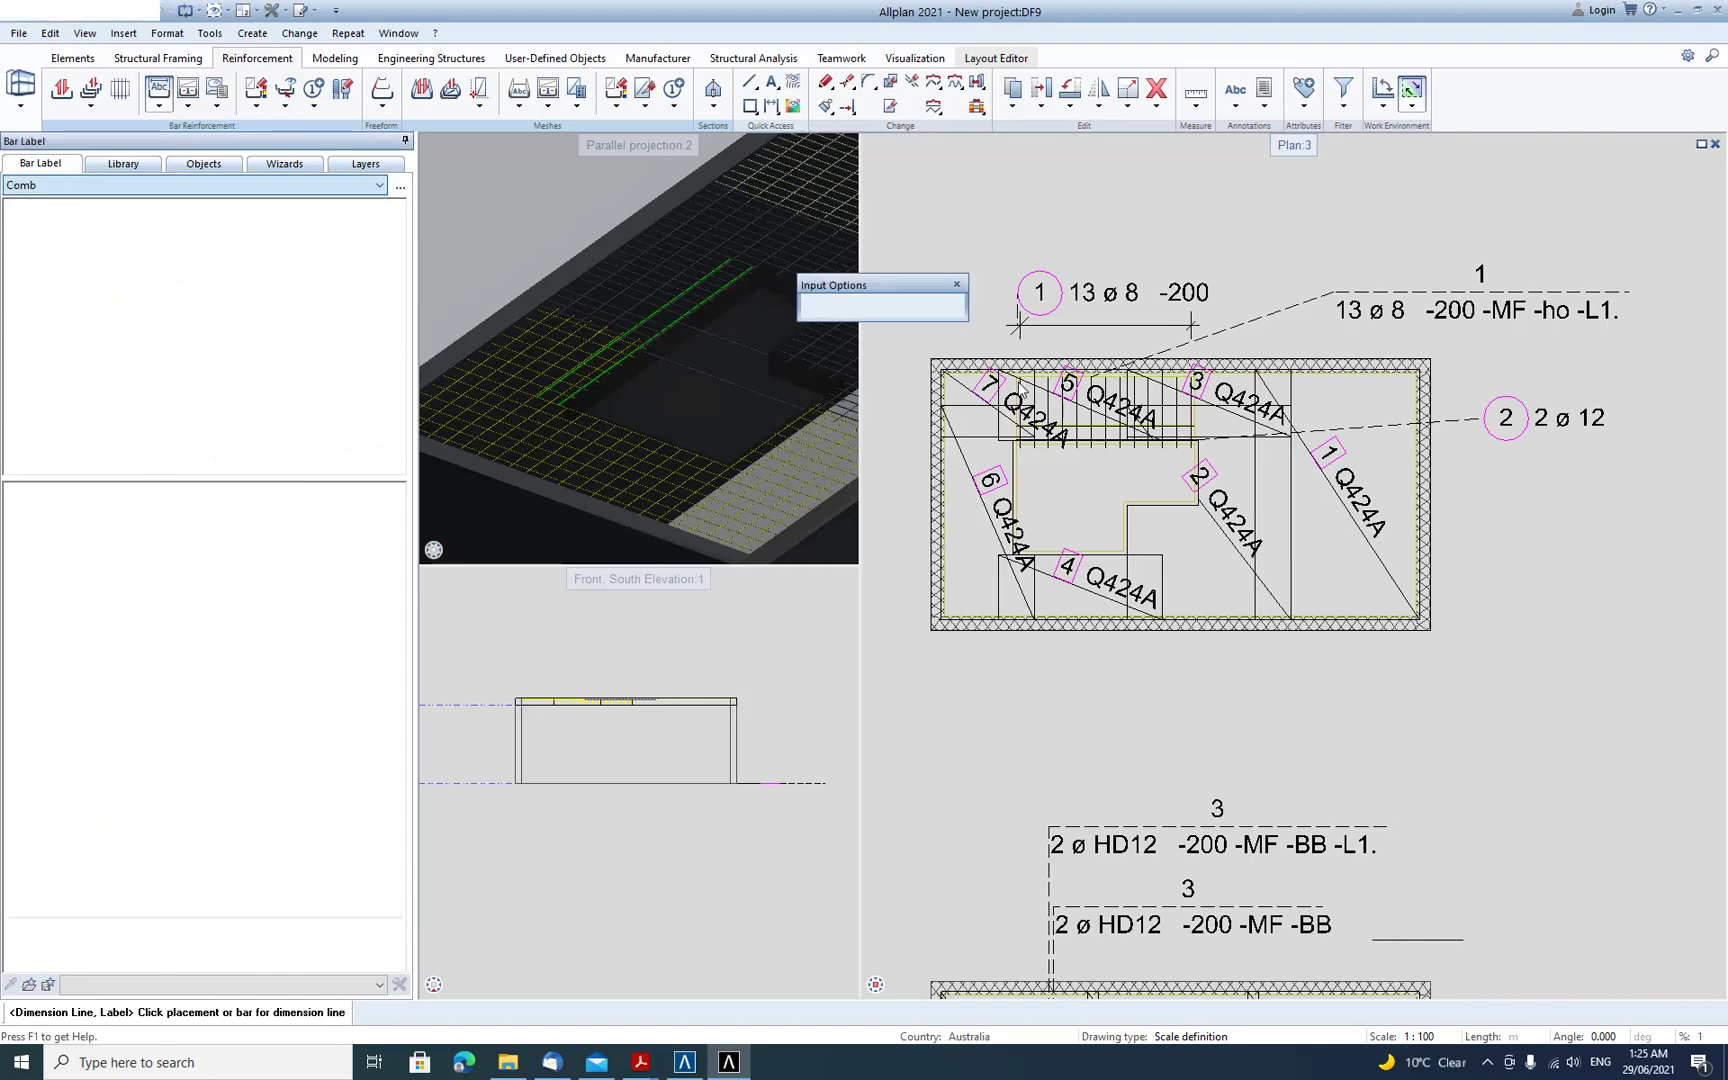
scroll(1018, 385, "up", 3)
left_click(1018, 388)
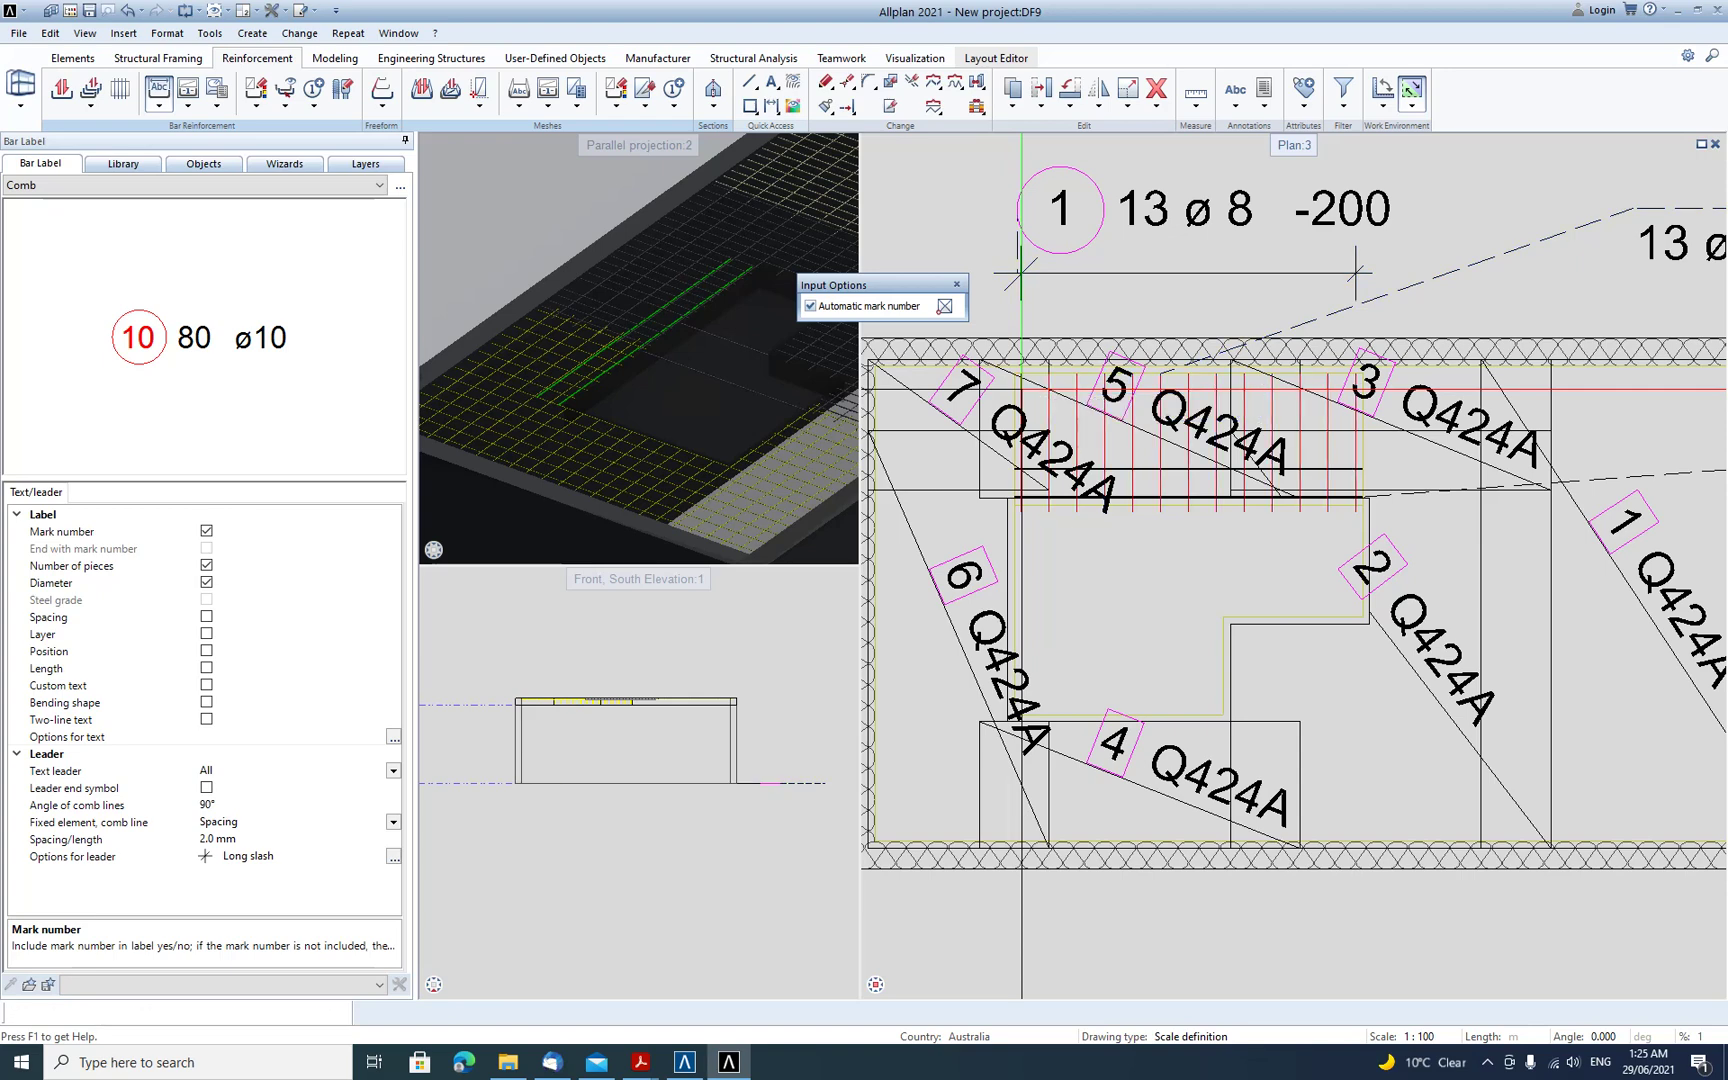
scroll(1020, 388, "down", 3)
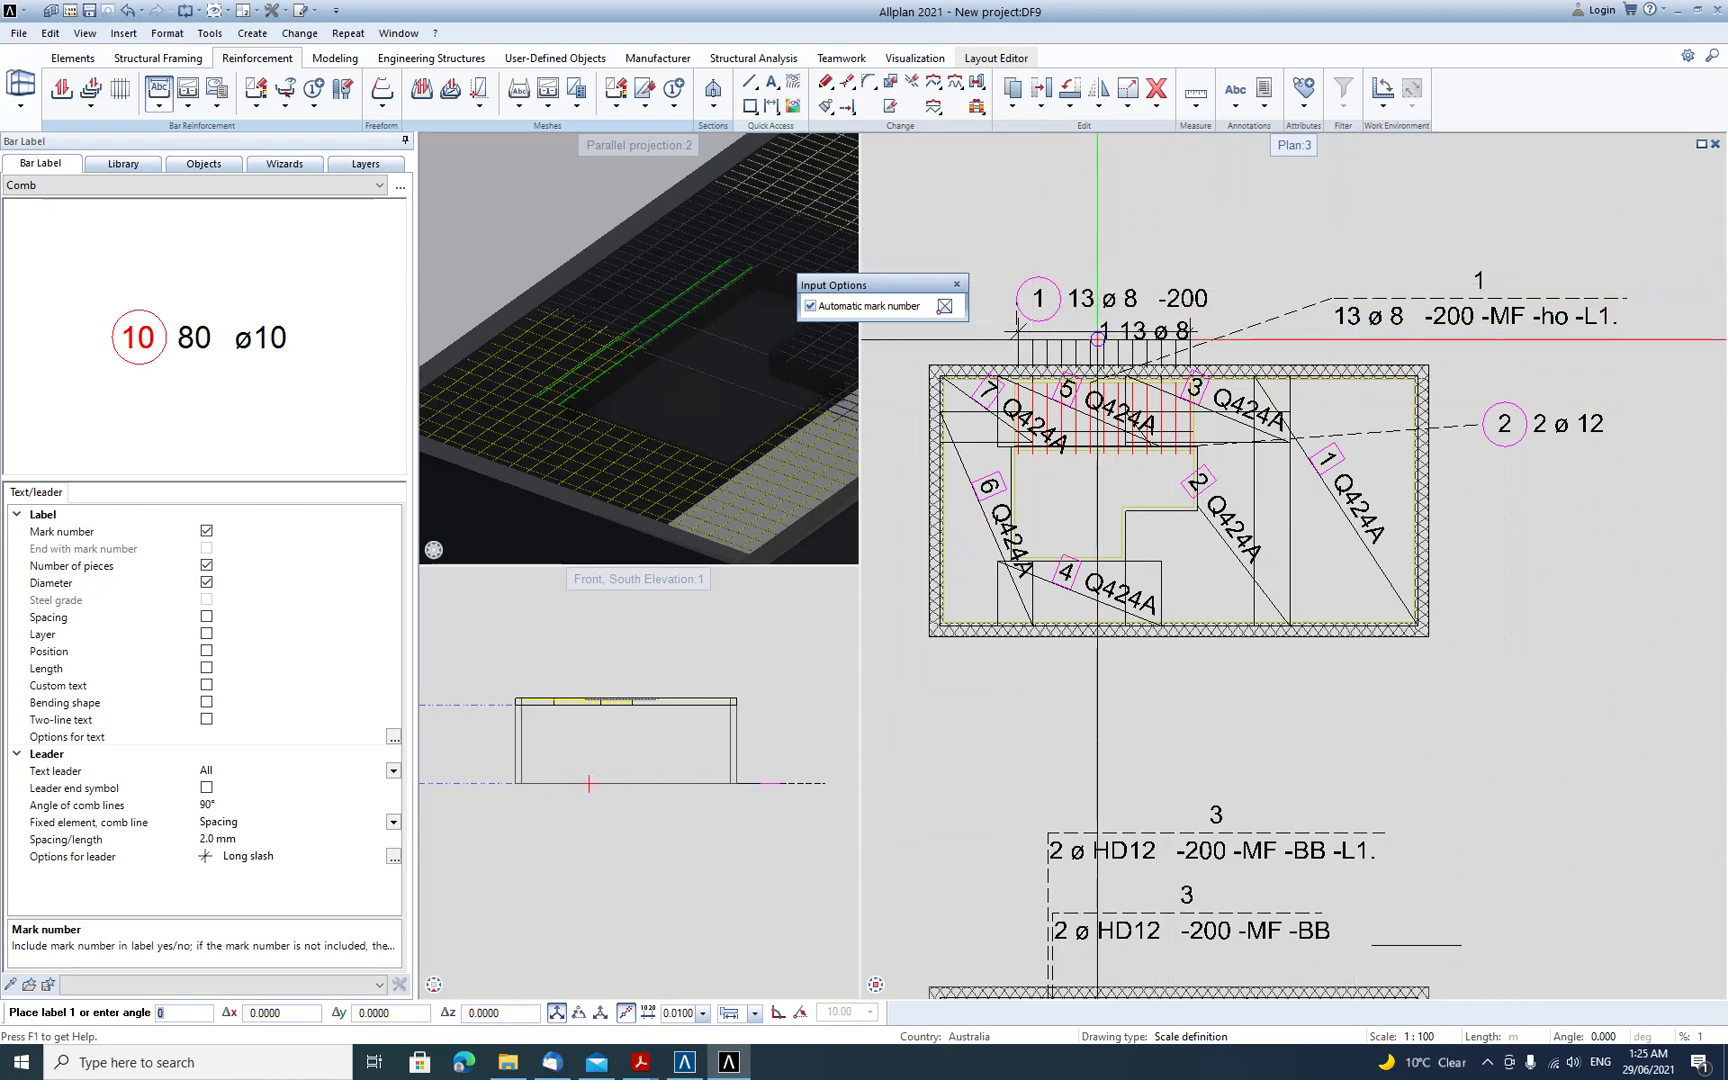
scroll(1150, 218, "up", 4)
left_click(1102, 188)
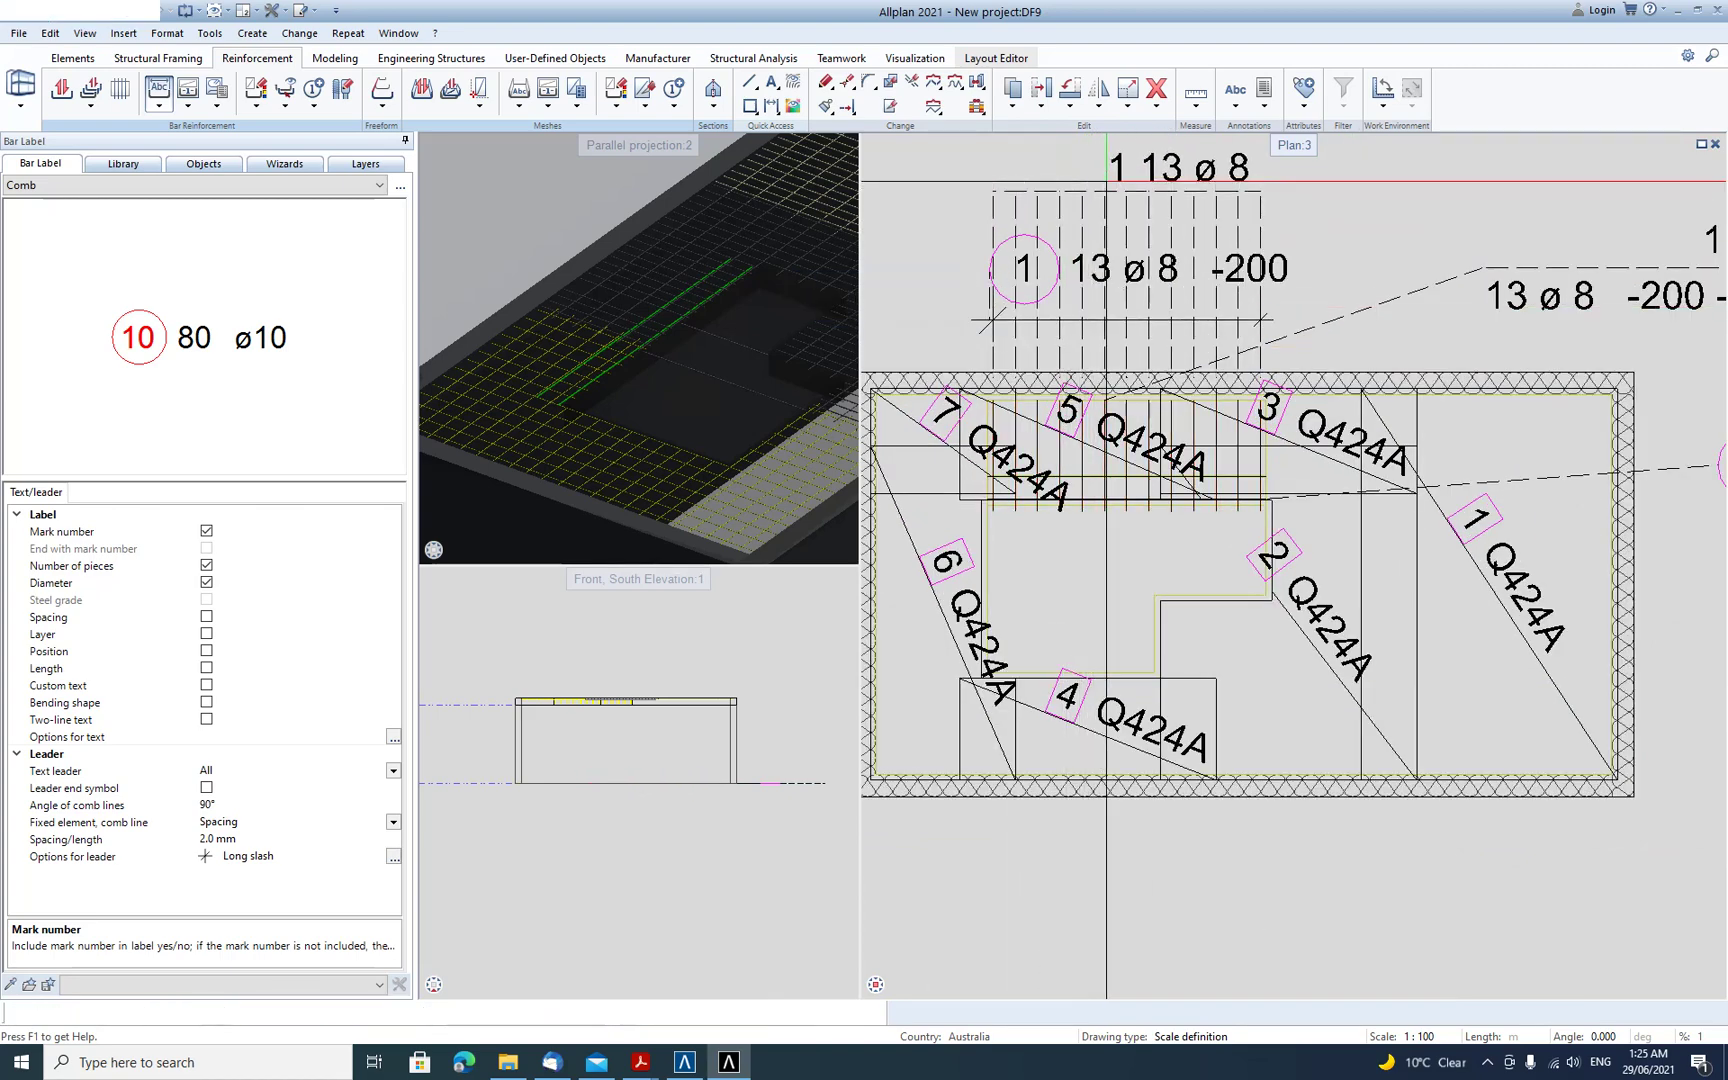
- Start a fan label for the two 12 mm bars along the upper edge of the upper slab's opening
middle_click_drag(1251, 170, 1213, 268)
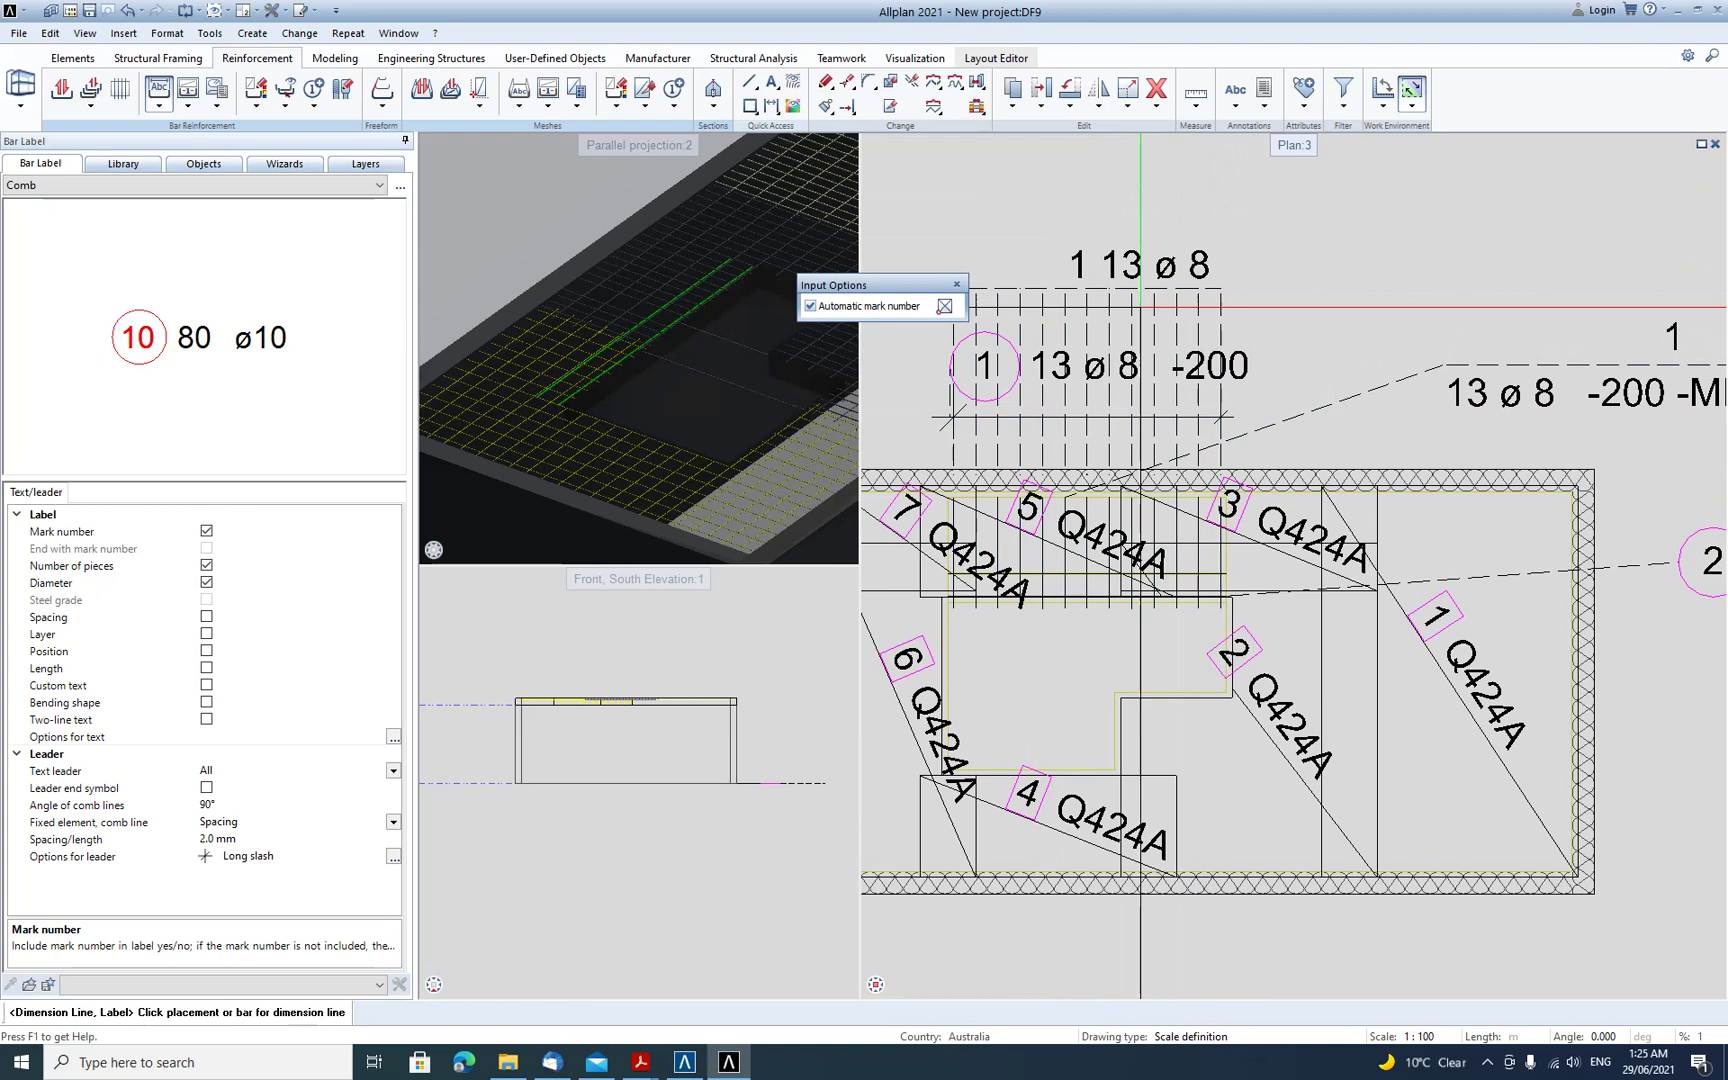
scroll(1150, 250, "down", 1)
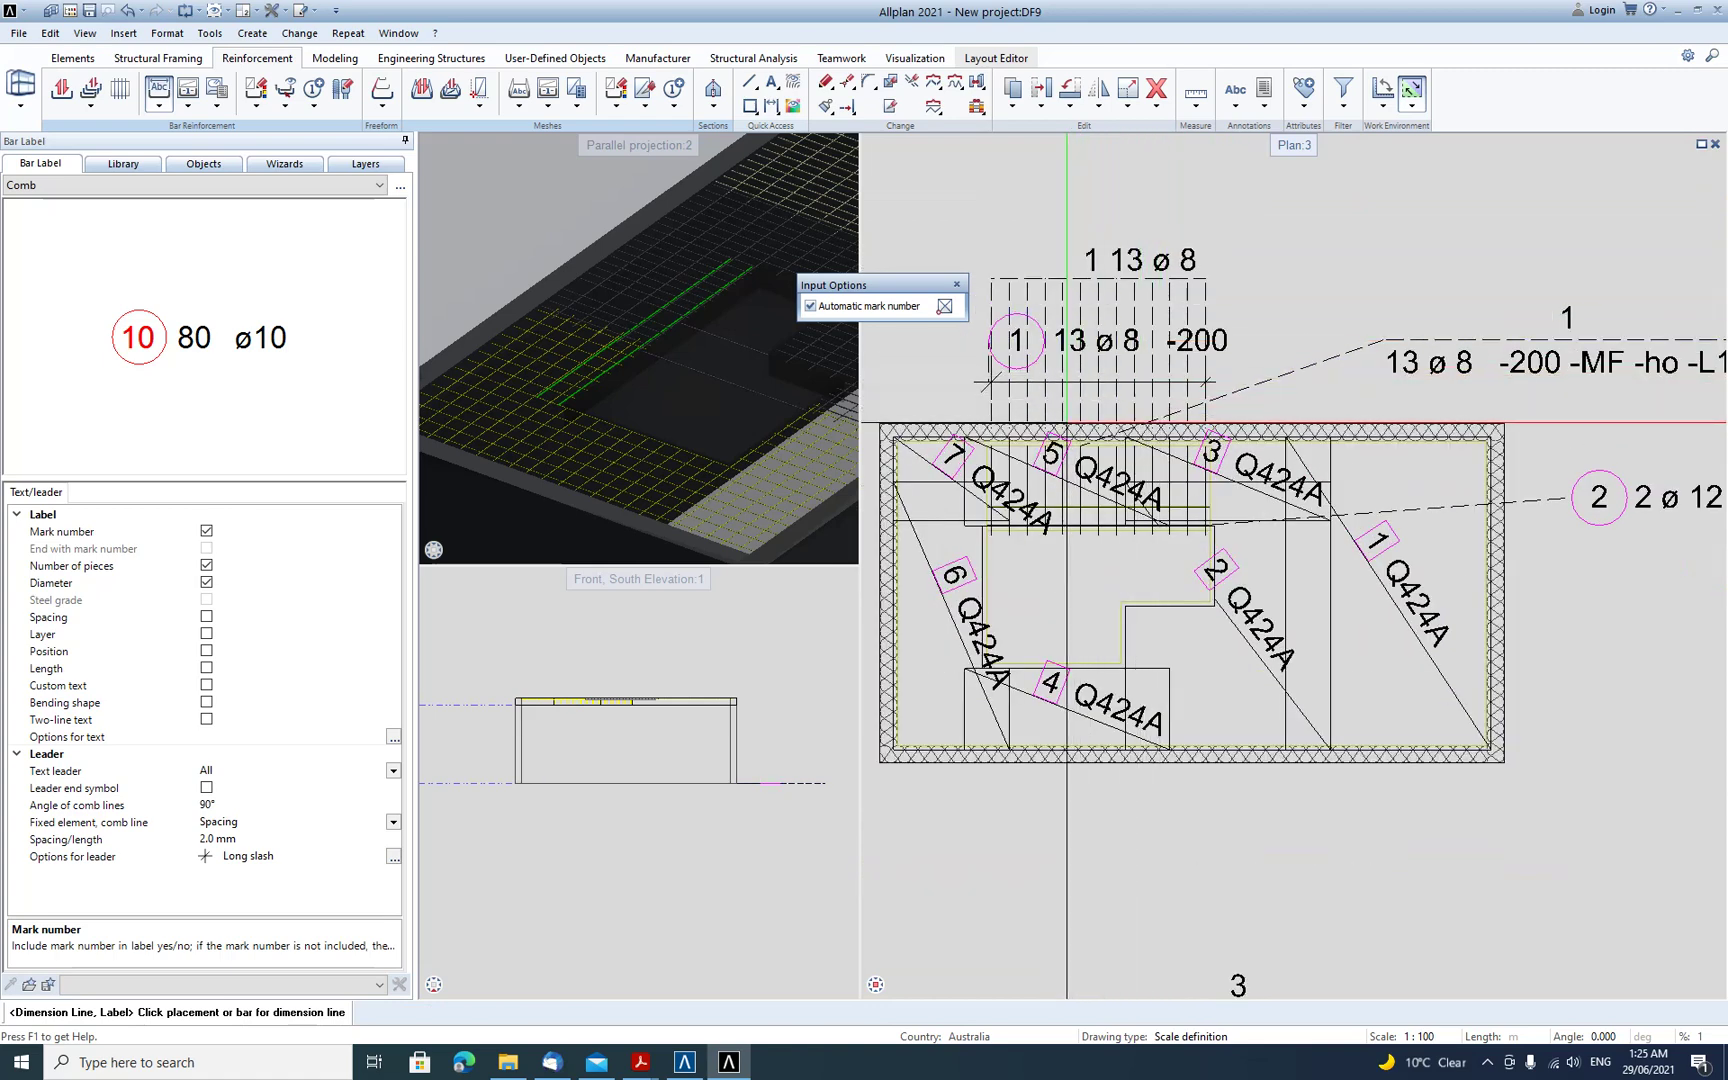
scroll(992, 378, "down", 1)
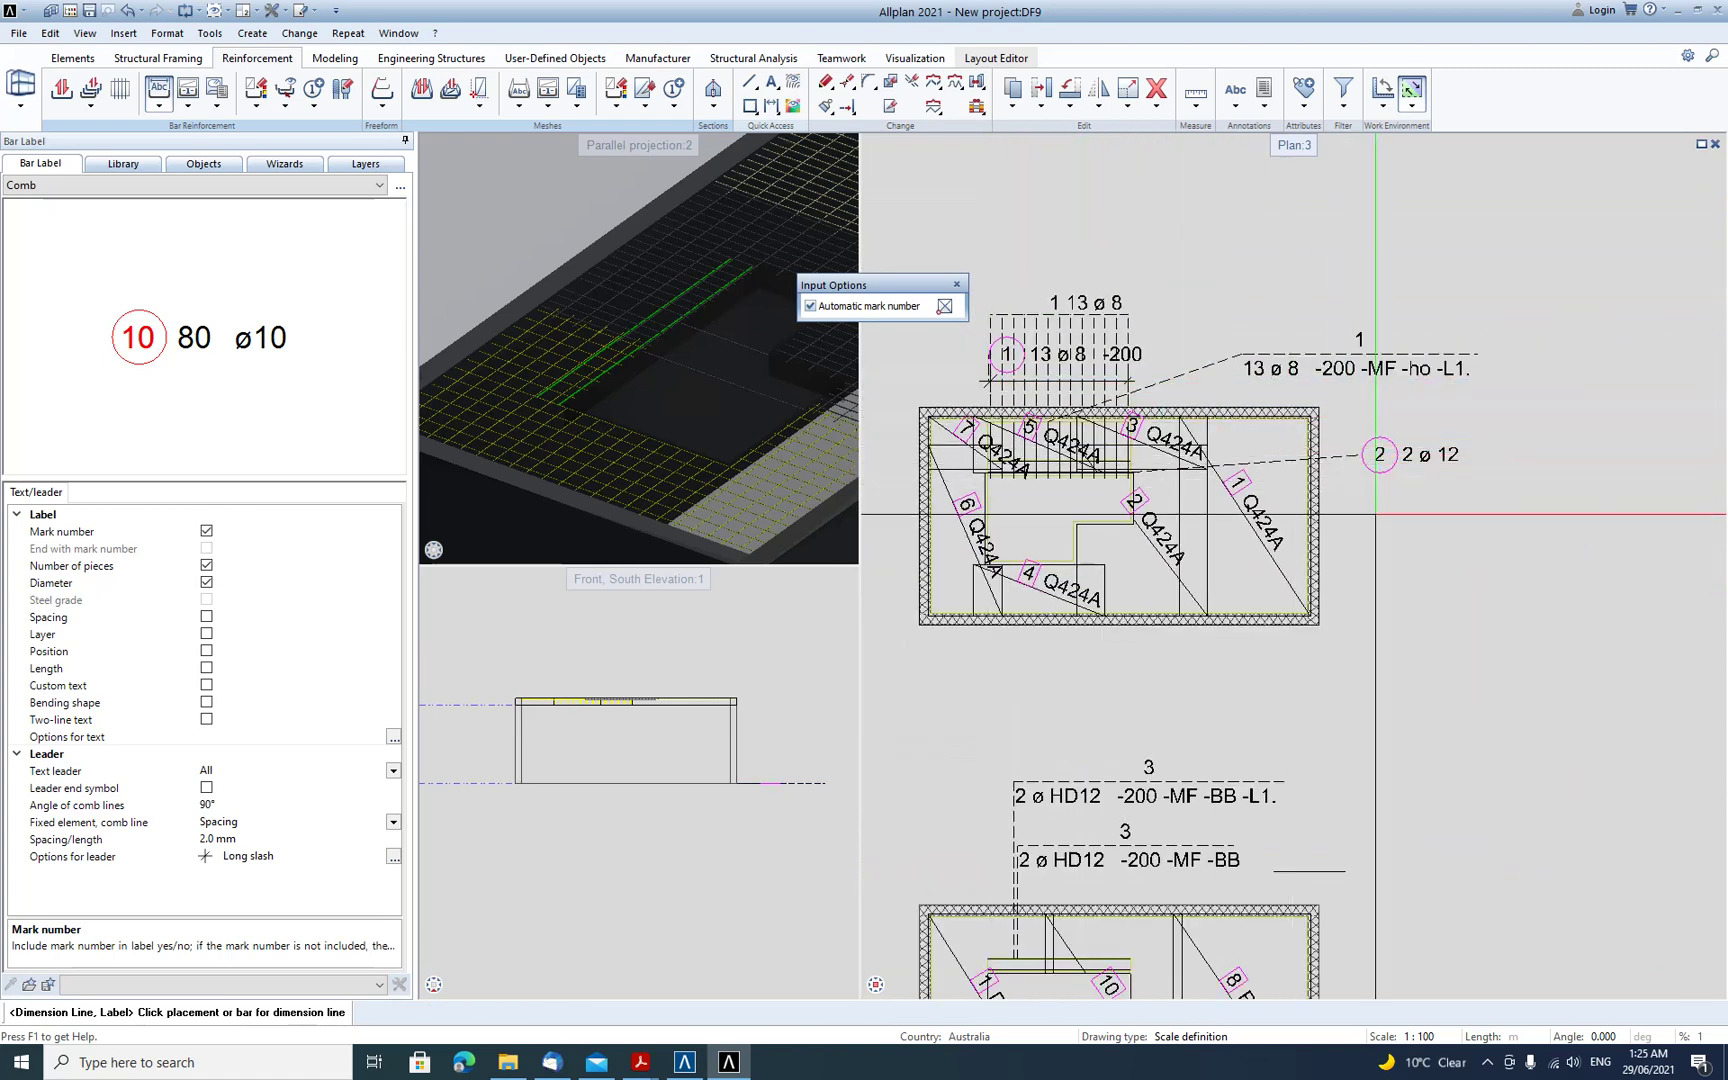
scroll(1357, 470, "down", 2)
middle_click_drag(1362, 531, 1379, 470)
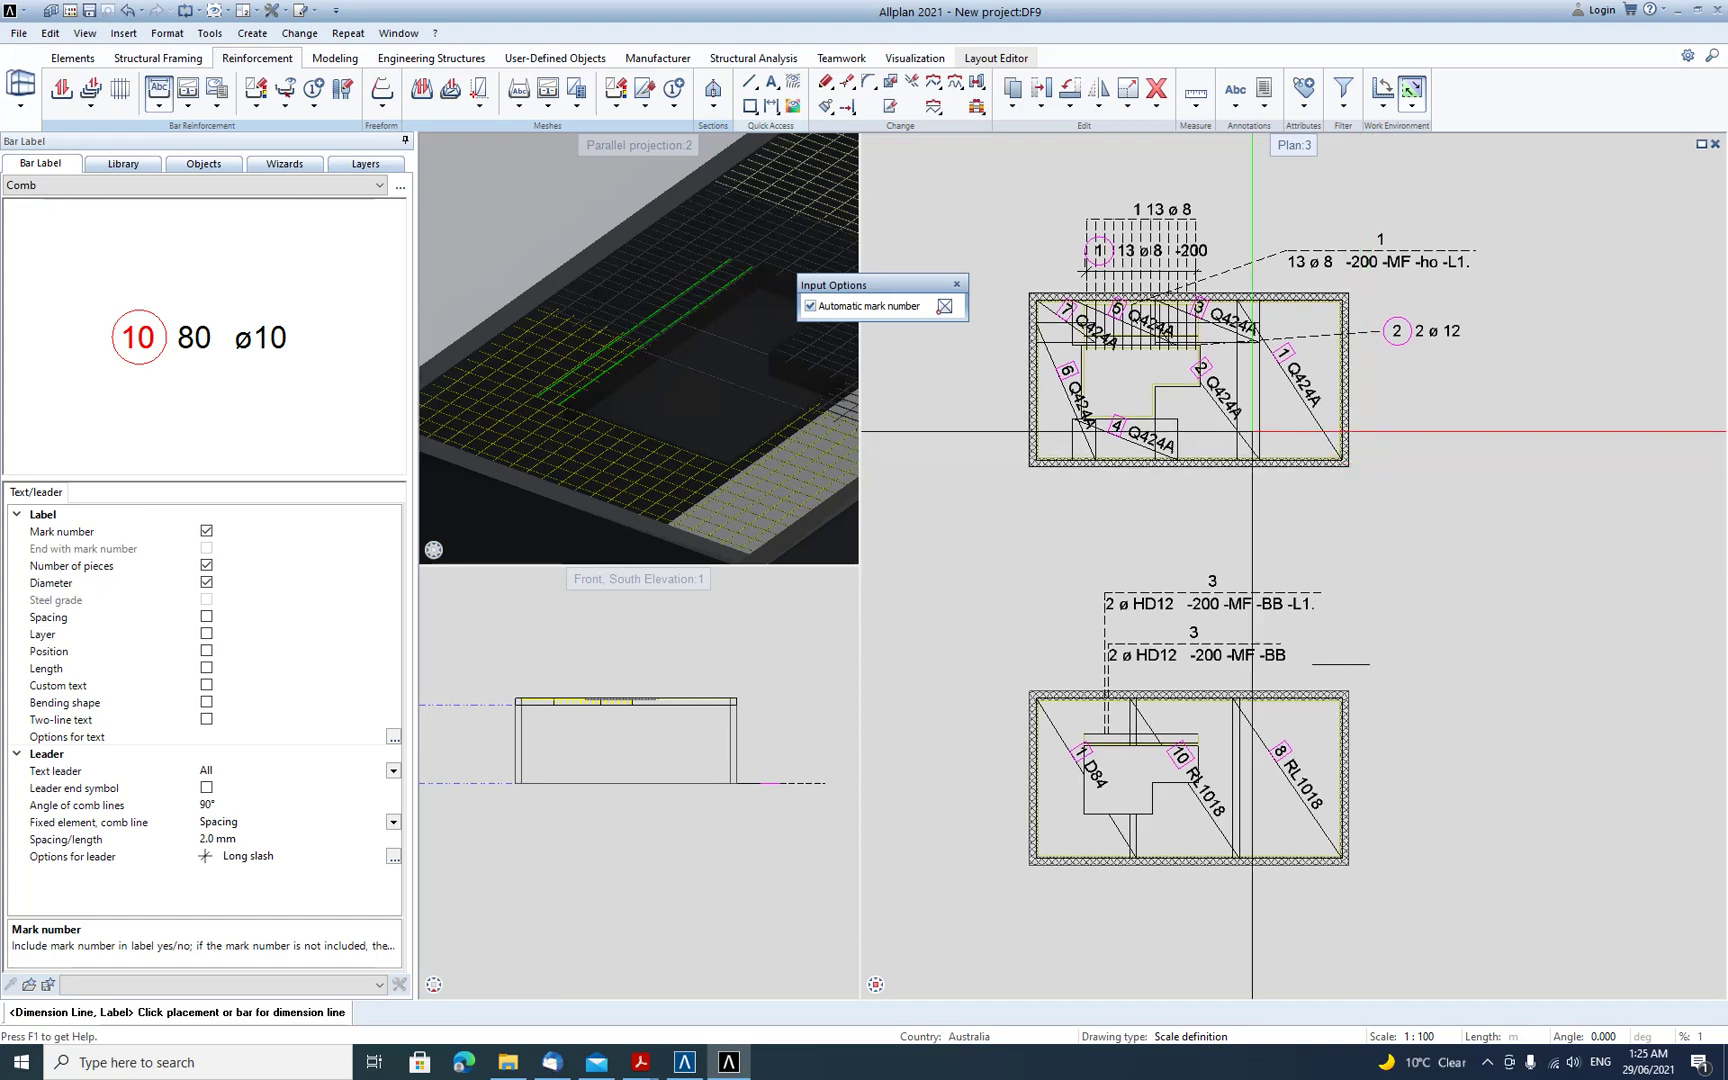
scroll(1231, 410, "up", 2)
left_click(70, 185)
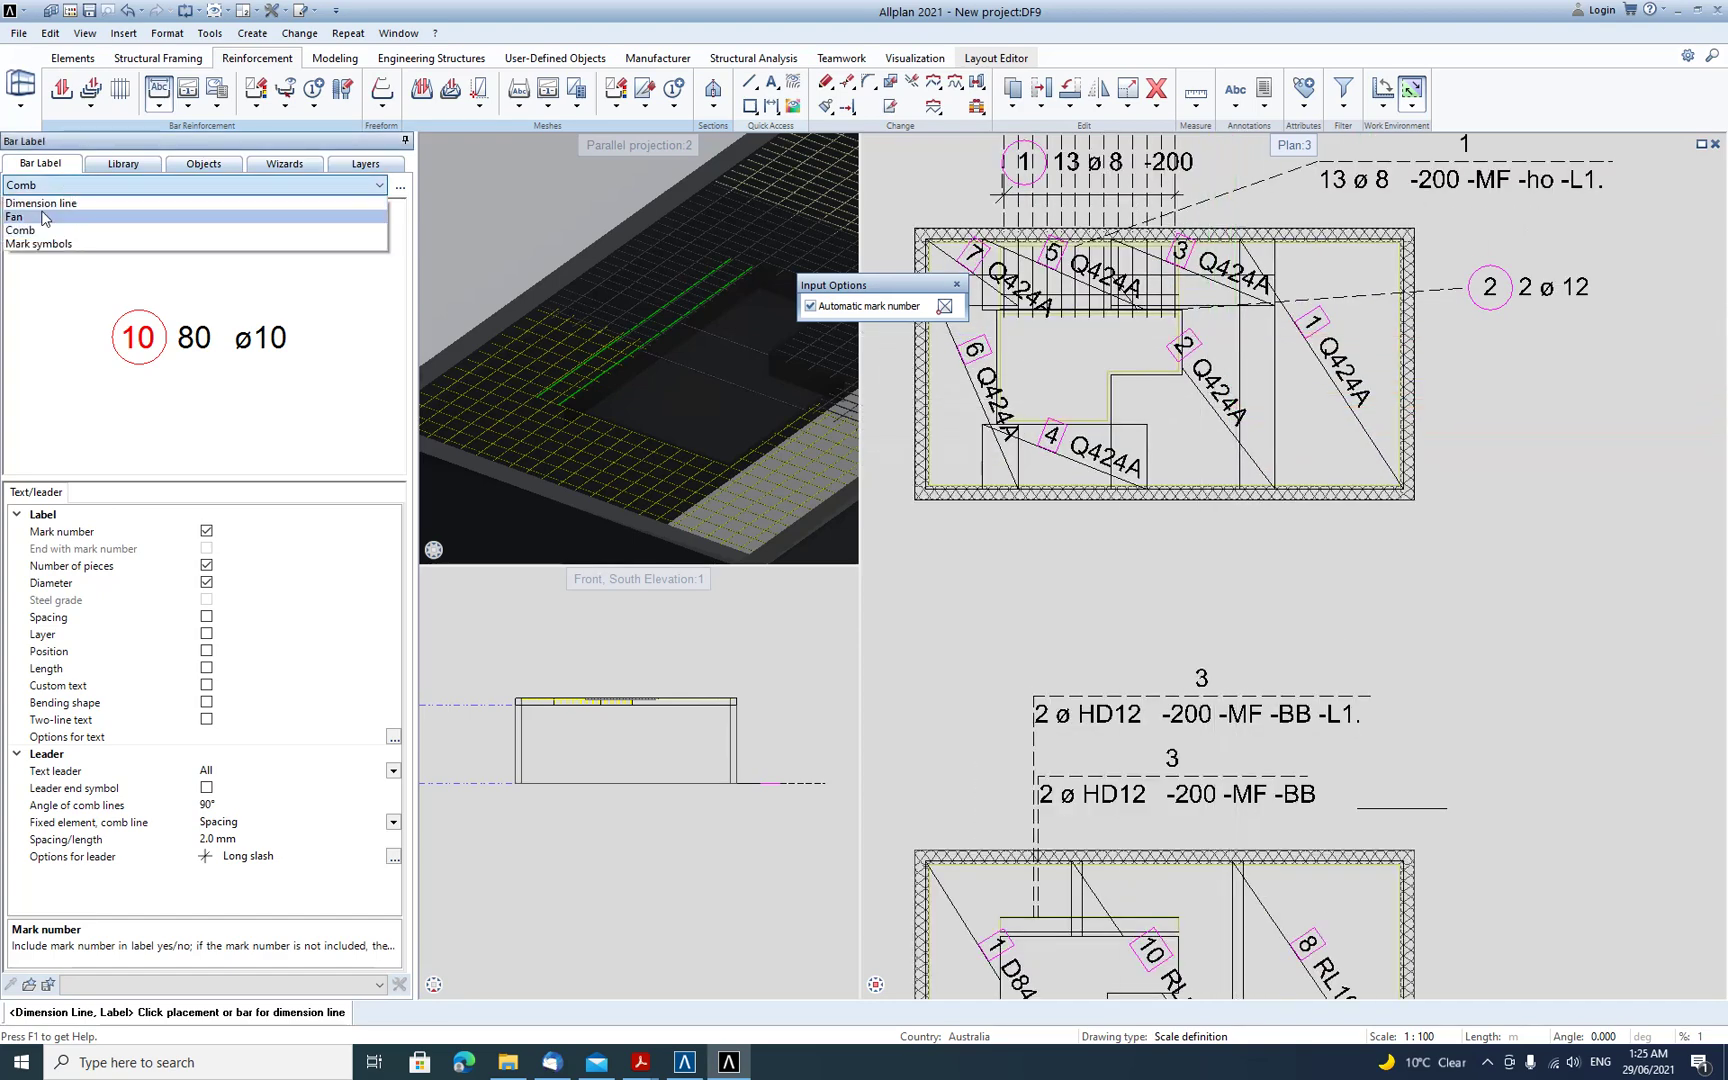
left_click(42, 217)
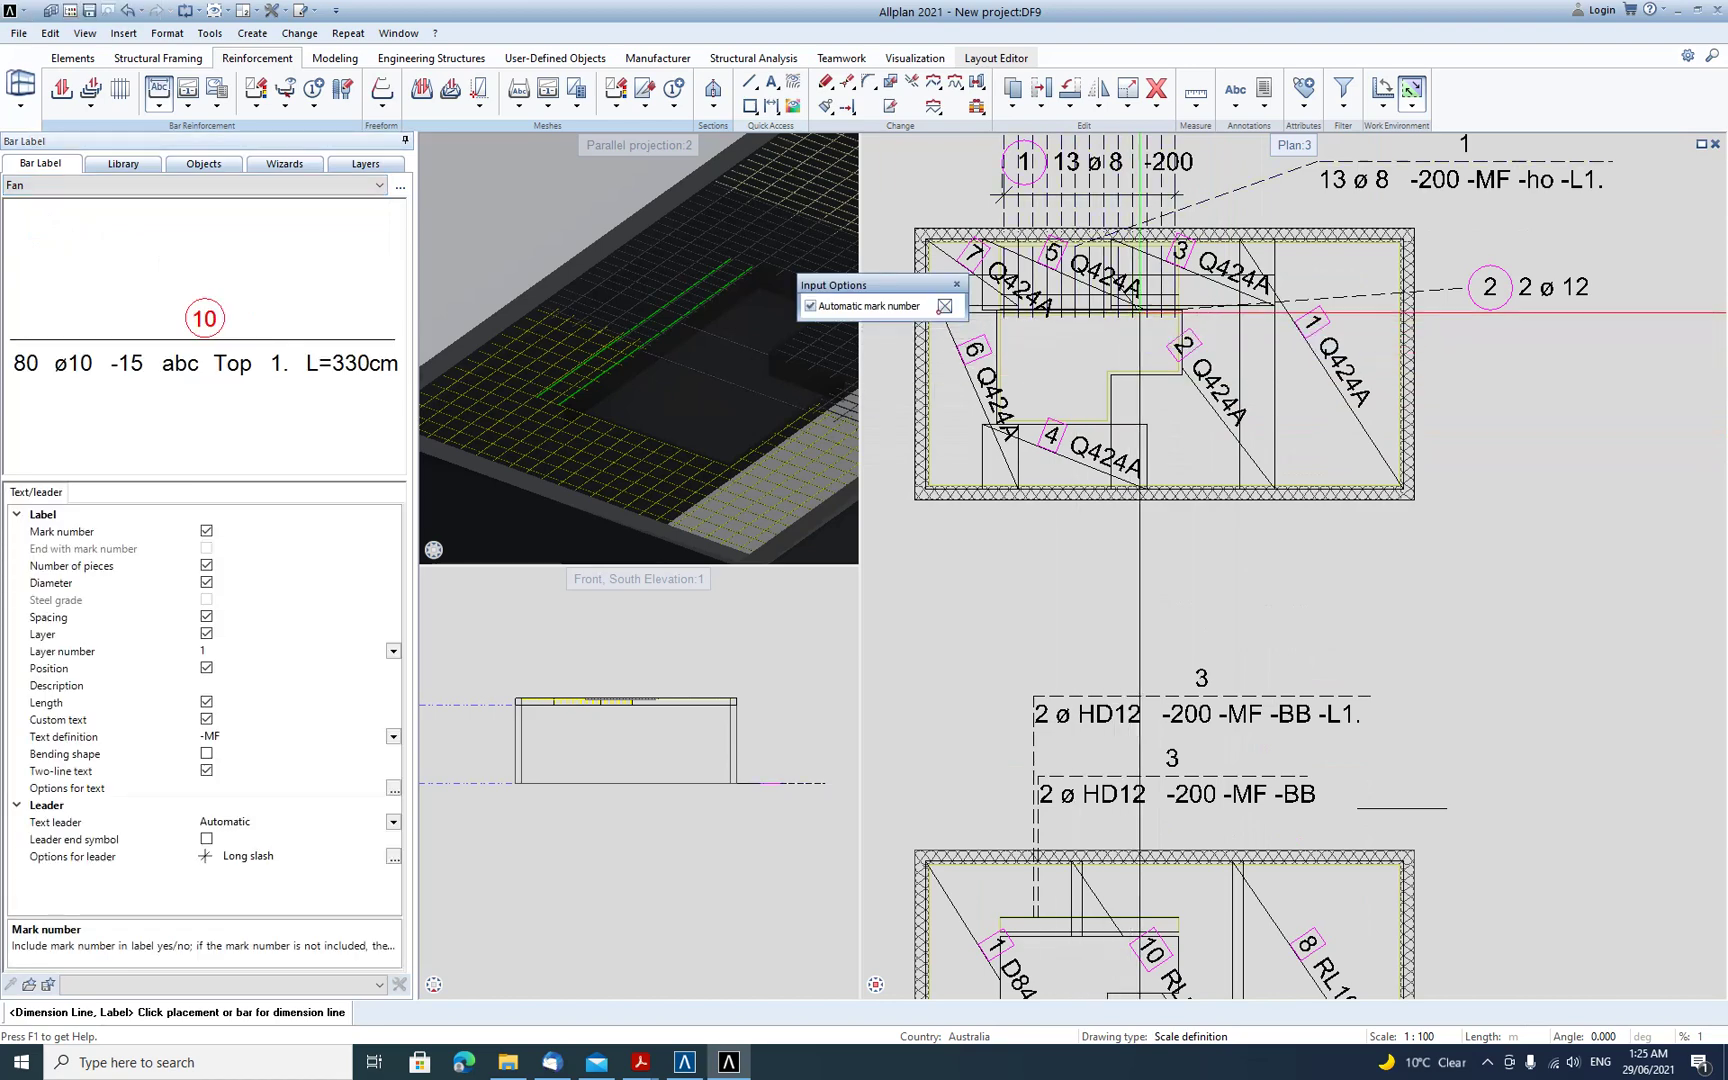
scroll(1131, 318, "up", 3)
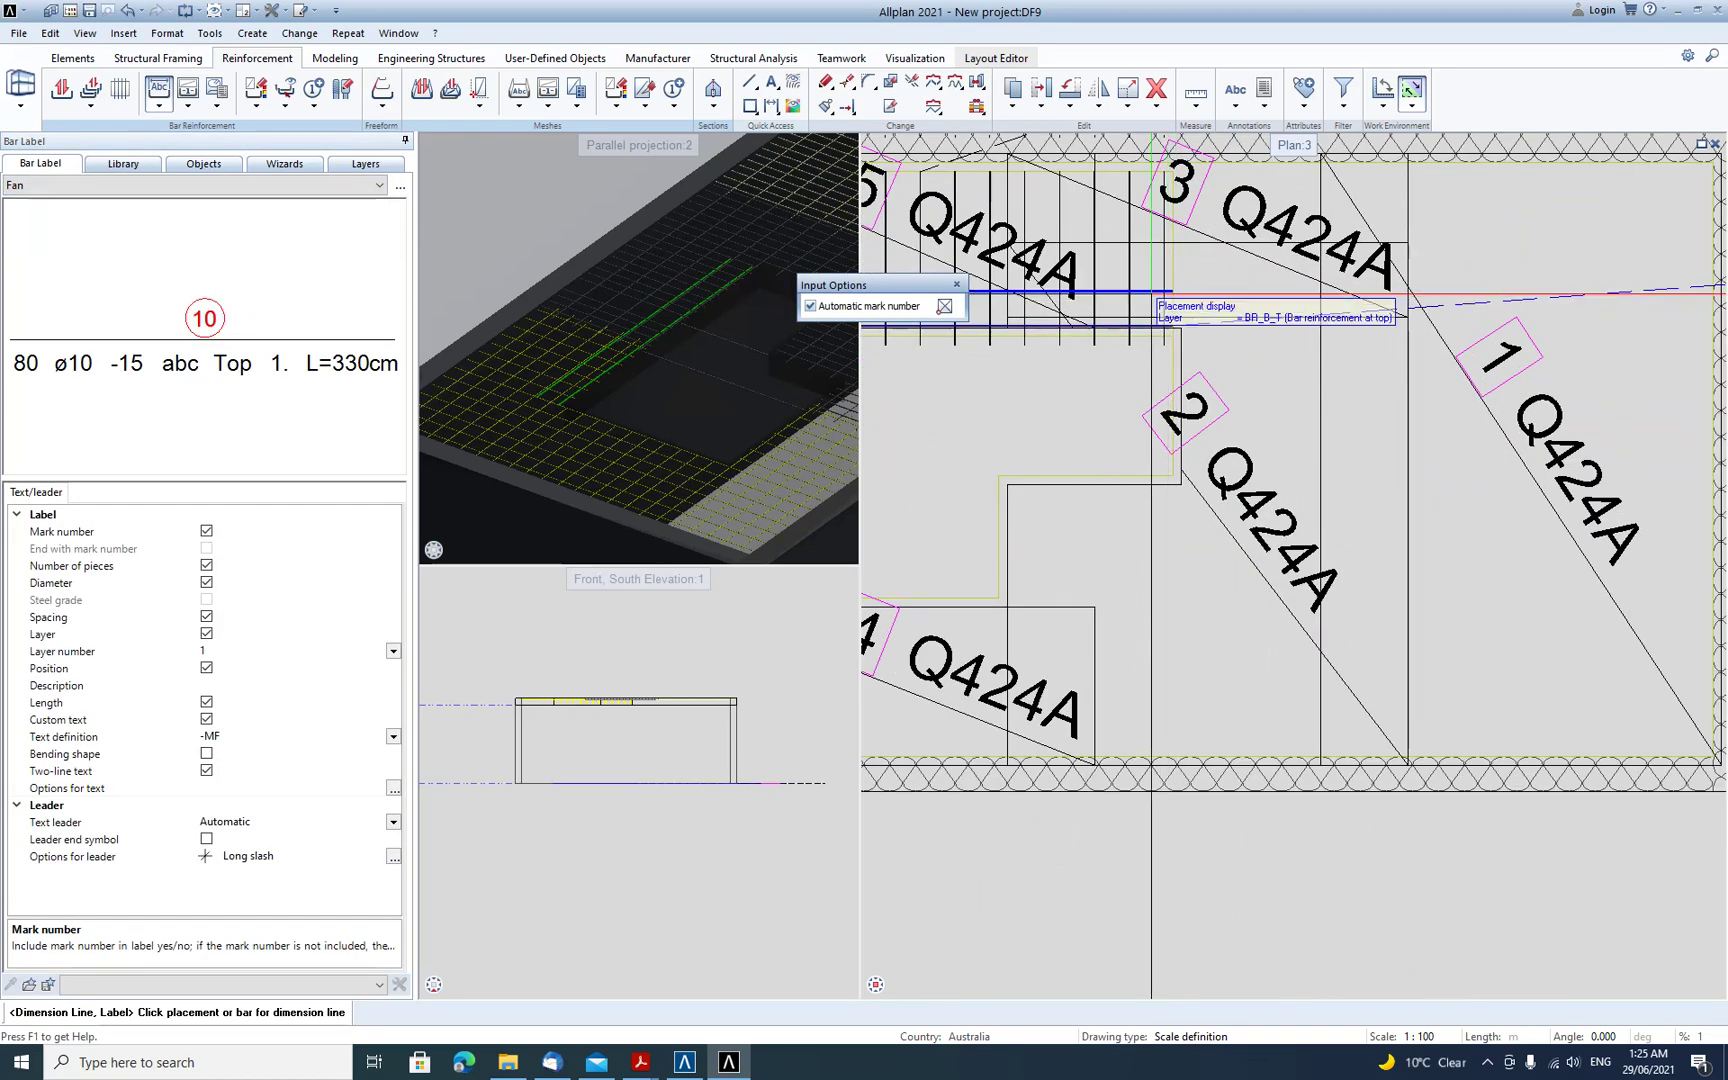
left_click(1152, 292)
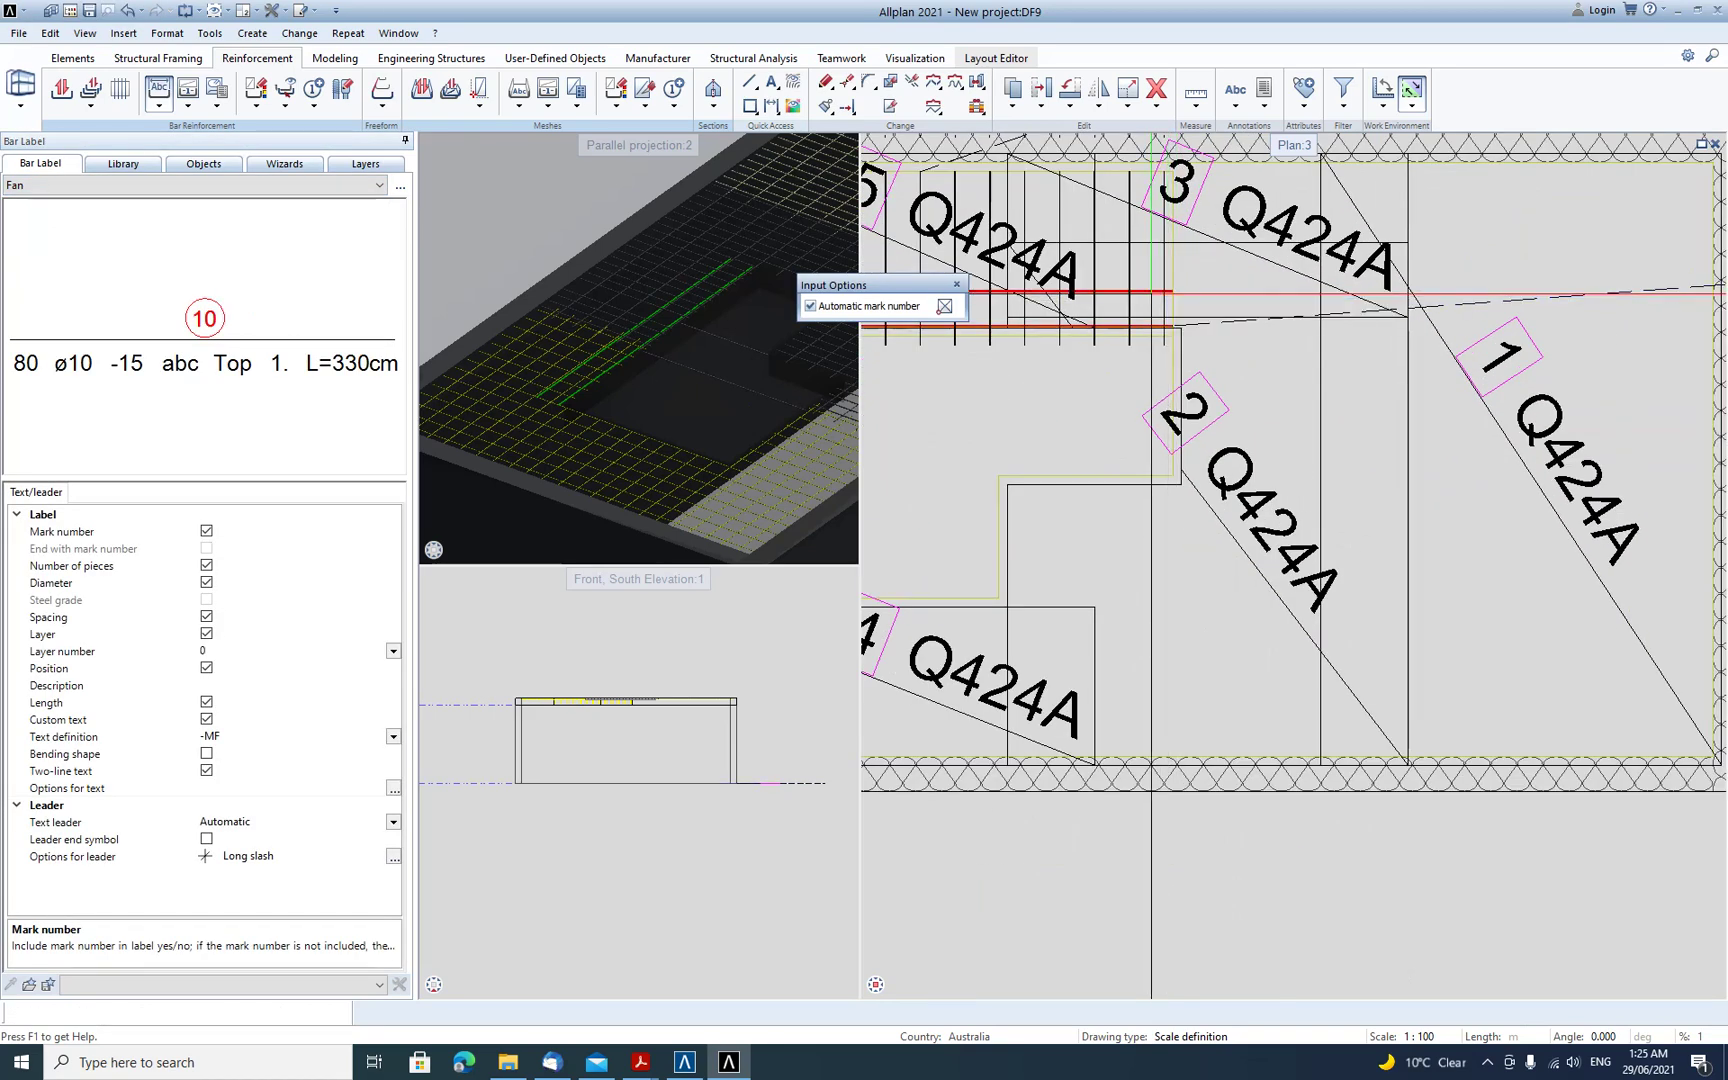
scroll(1152, 292, "down", 5)
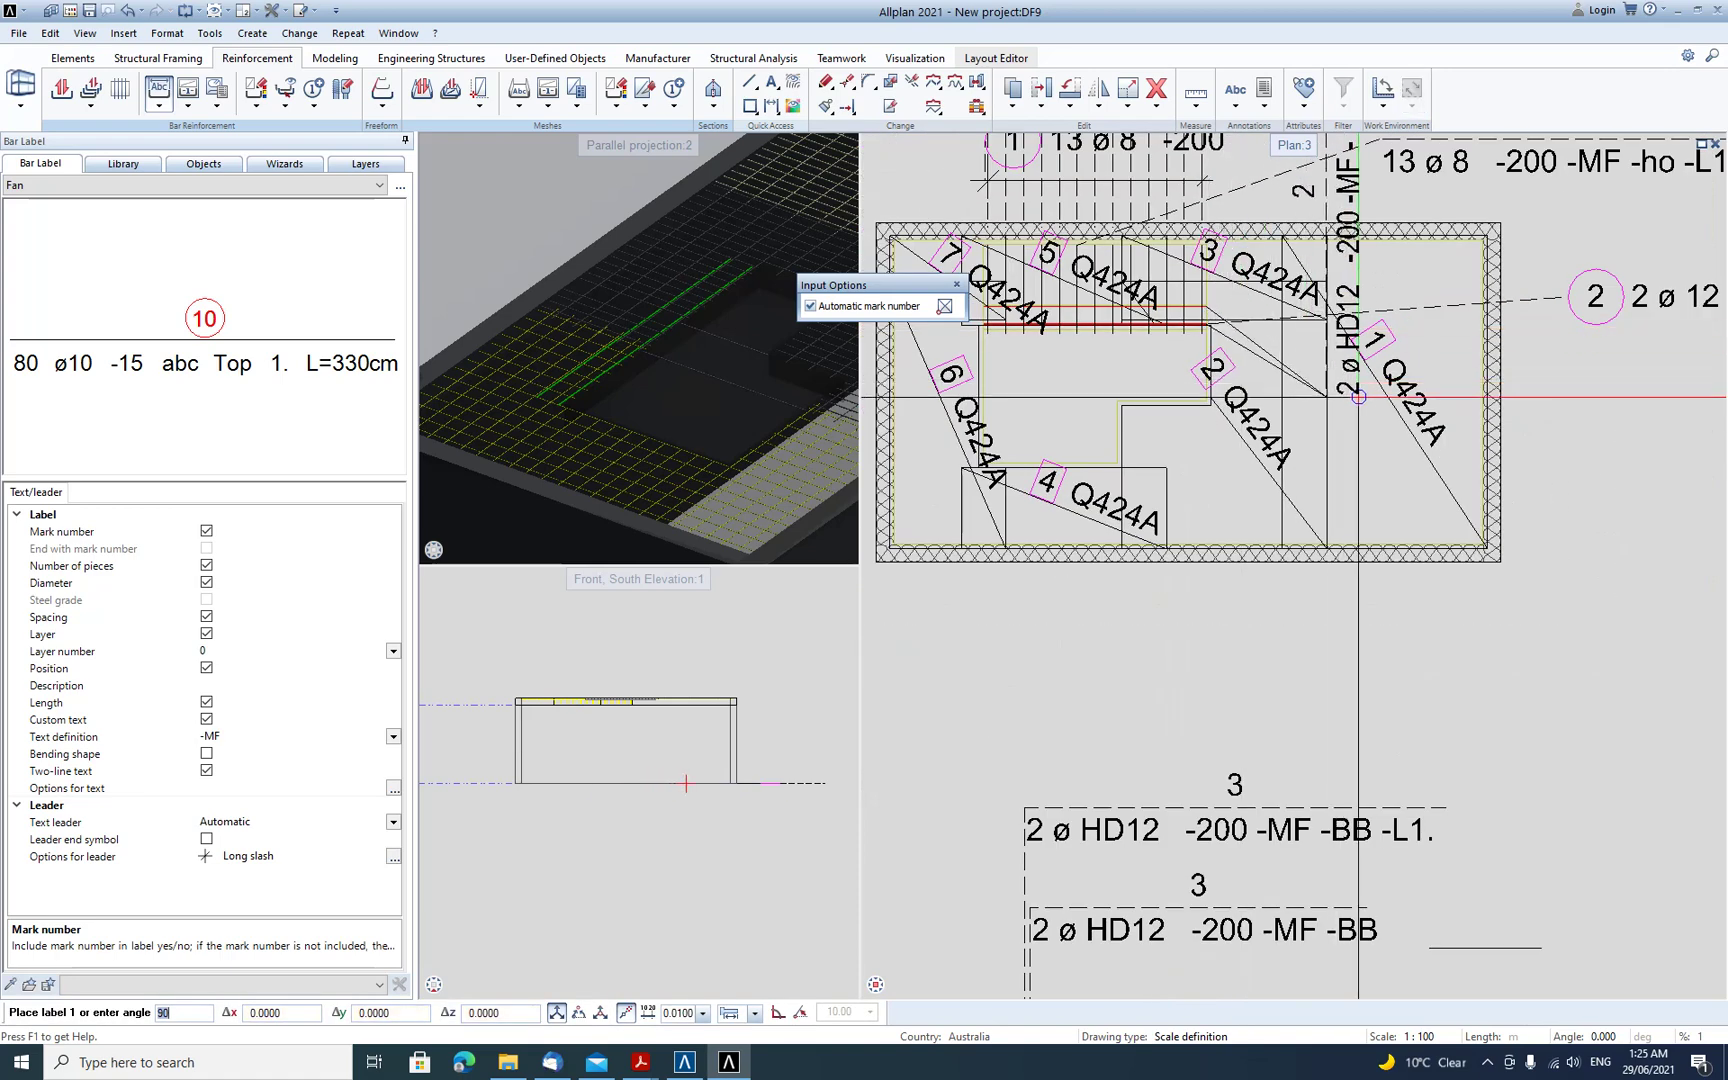
- Set the fan label's angle to 0 and place it outside the upper slab, to its left
type("0")
key("Return")
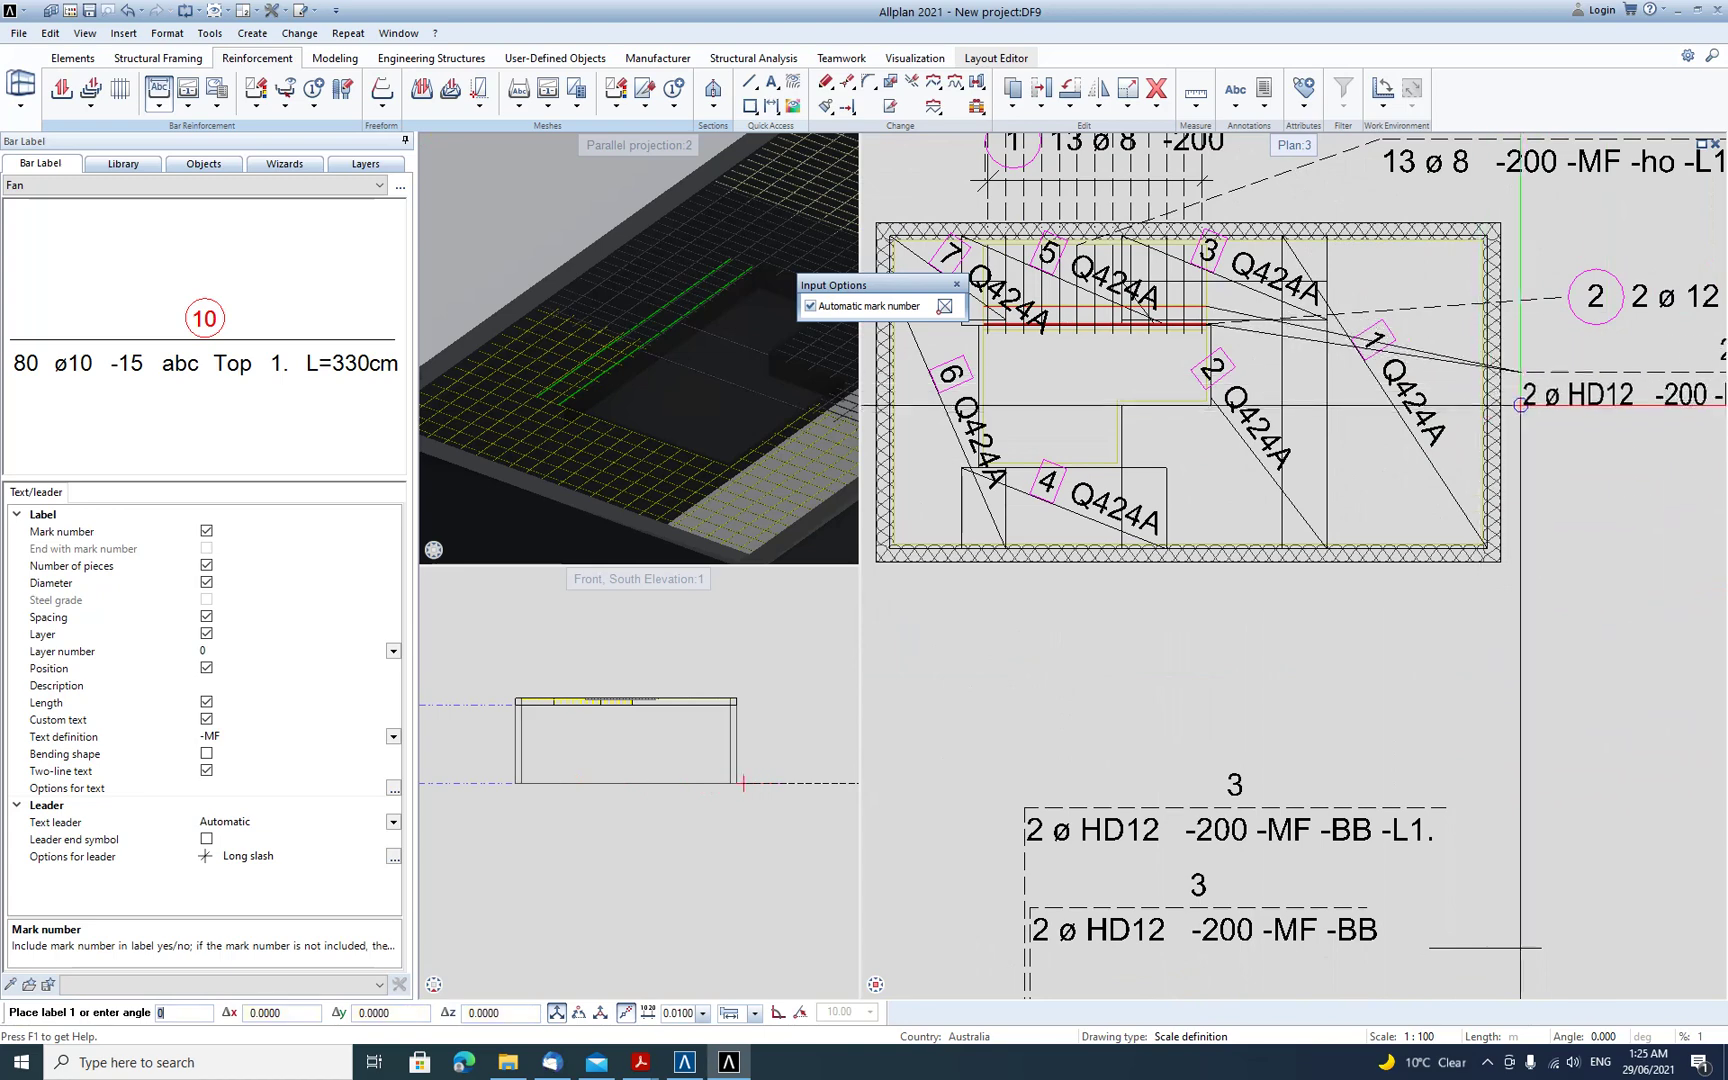
scroll(1530, 435, "down", 3)
middle_click_drag(928, 386, 1180, 430)
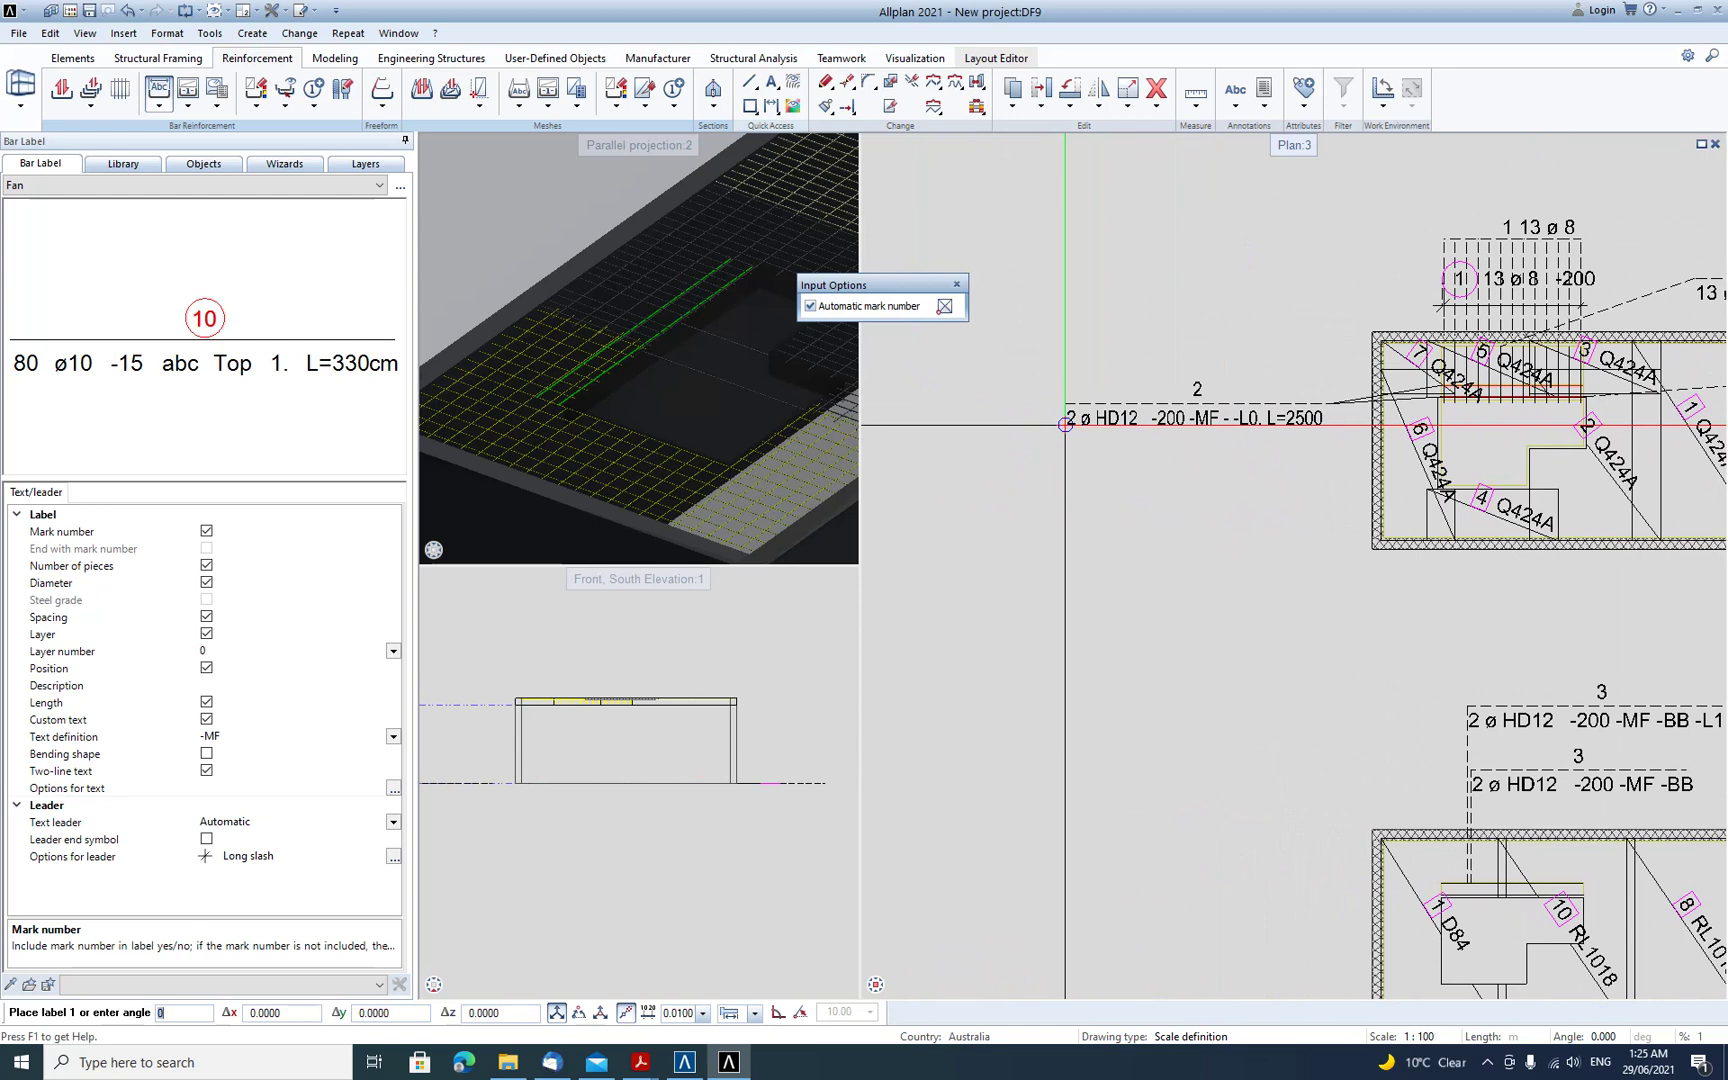
left_click(1065, 419)
key("Escape")
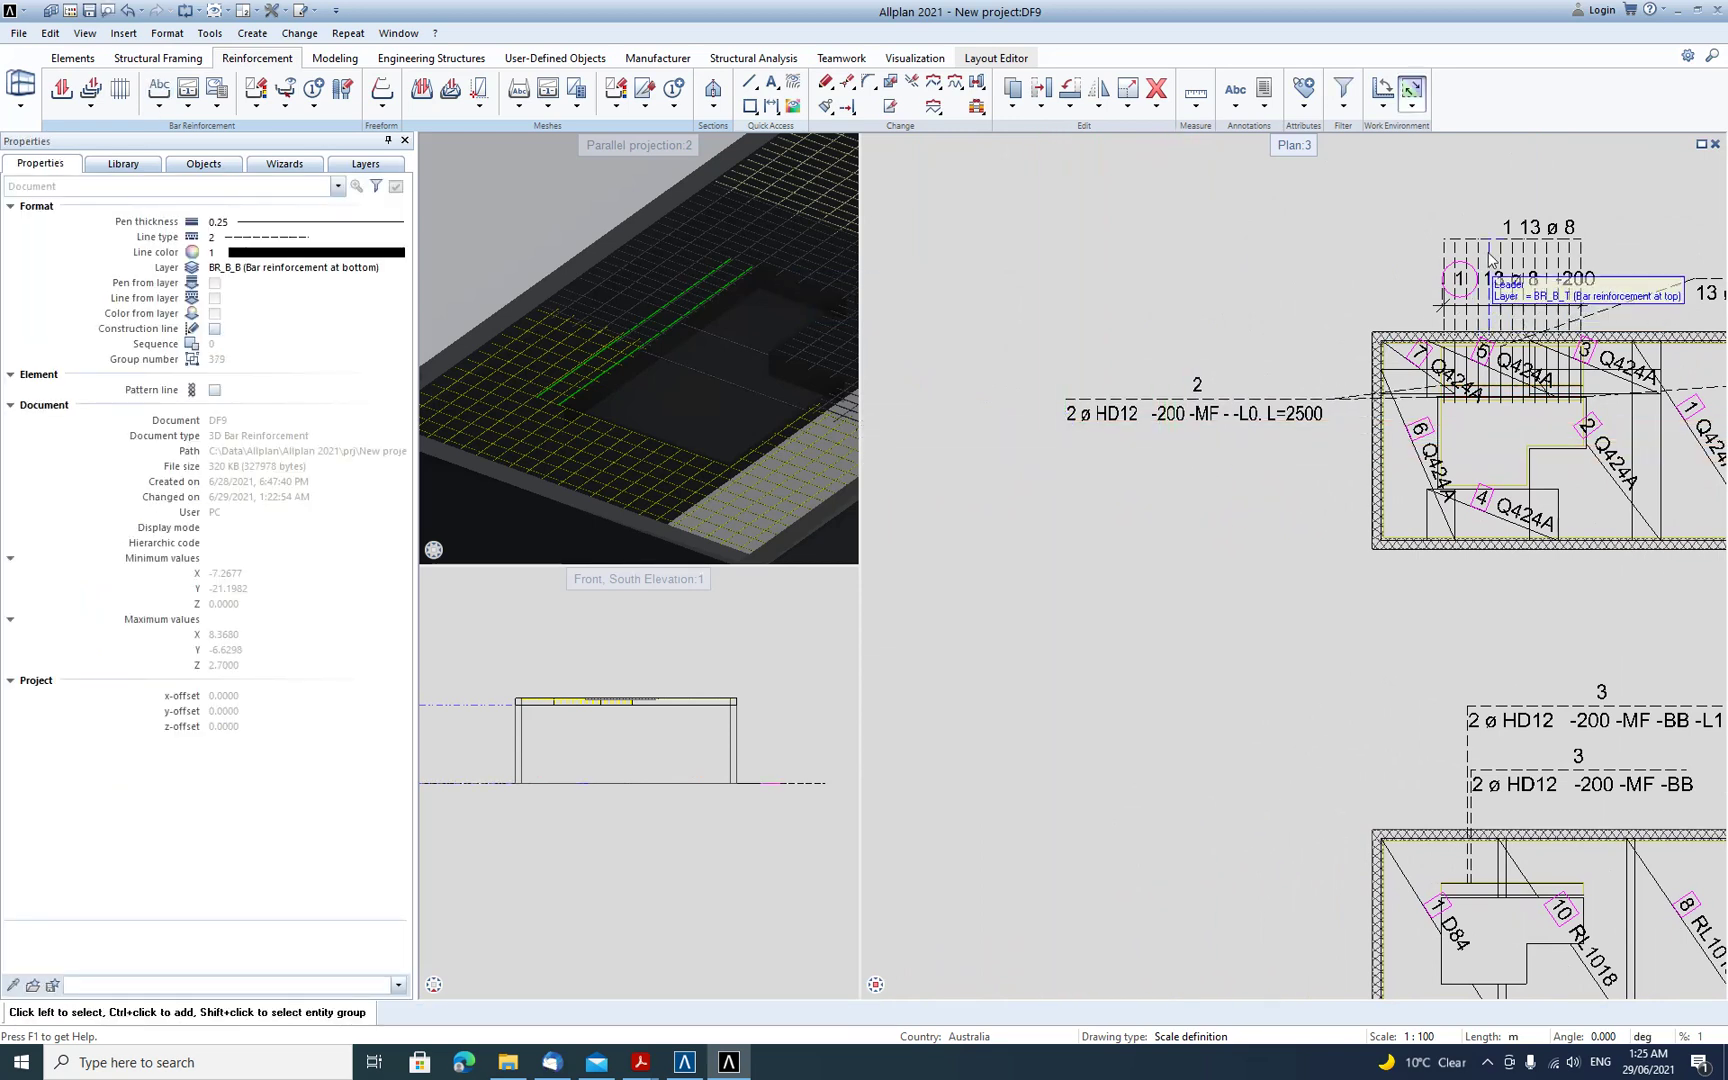
- Include the spacing, layer and position in the comb label of the 8 mm bars
left_click(1517, 242)
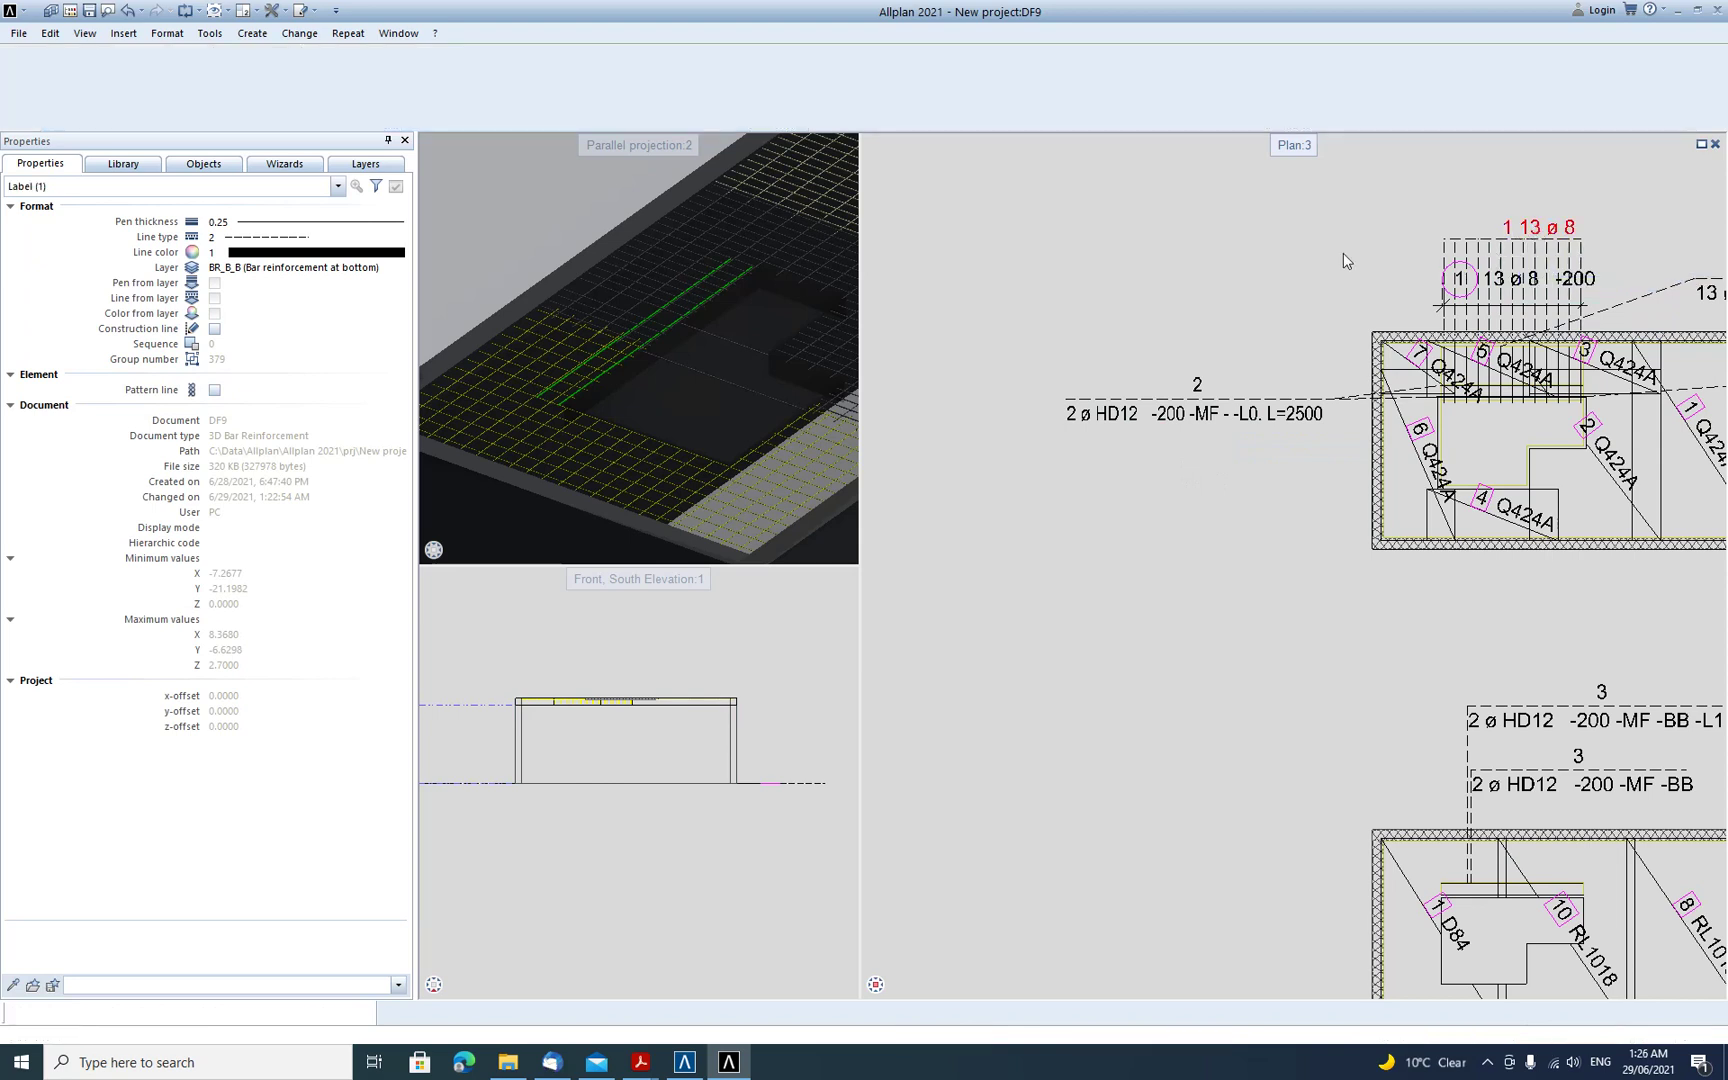
left_click(175, 190)
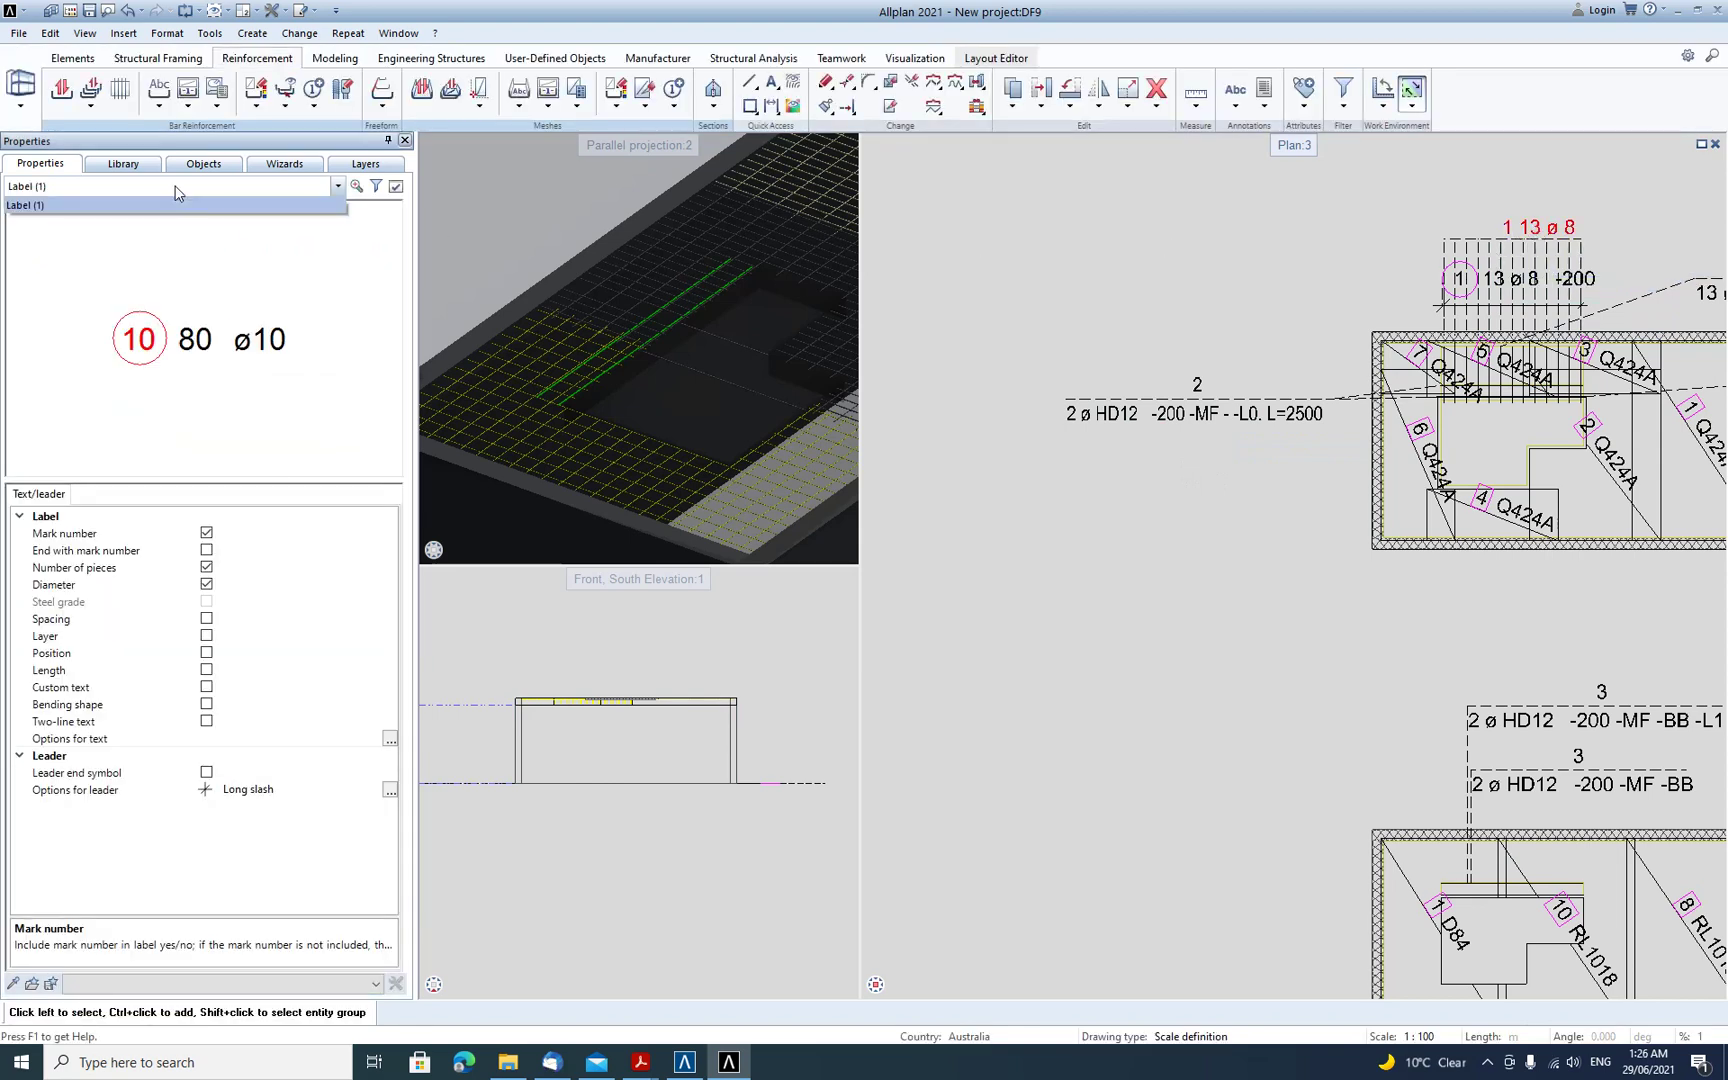
left_click(206, 619)
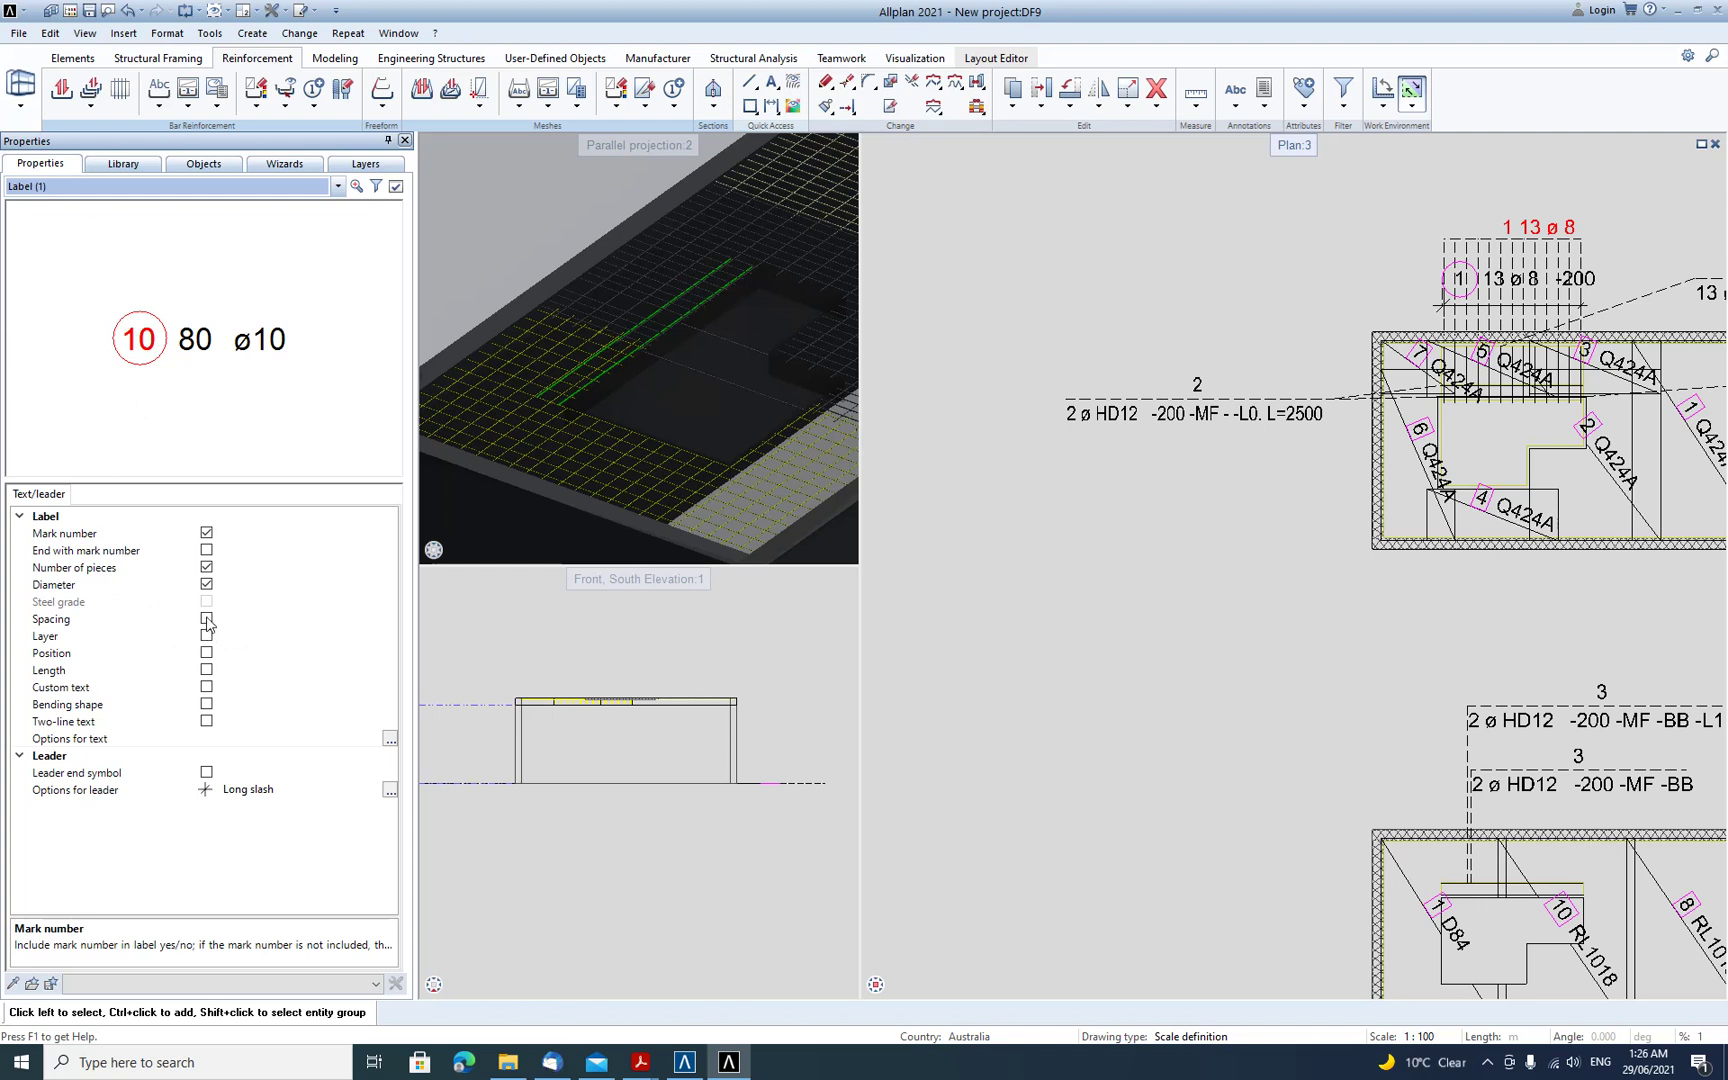
left_click(63, 621)
left_click(206, 620)
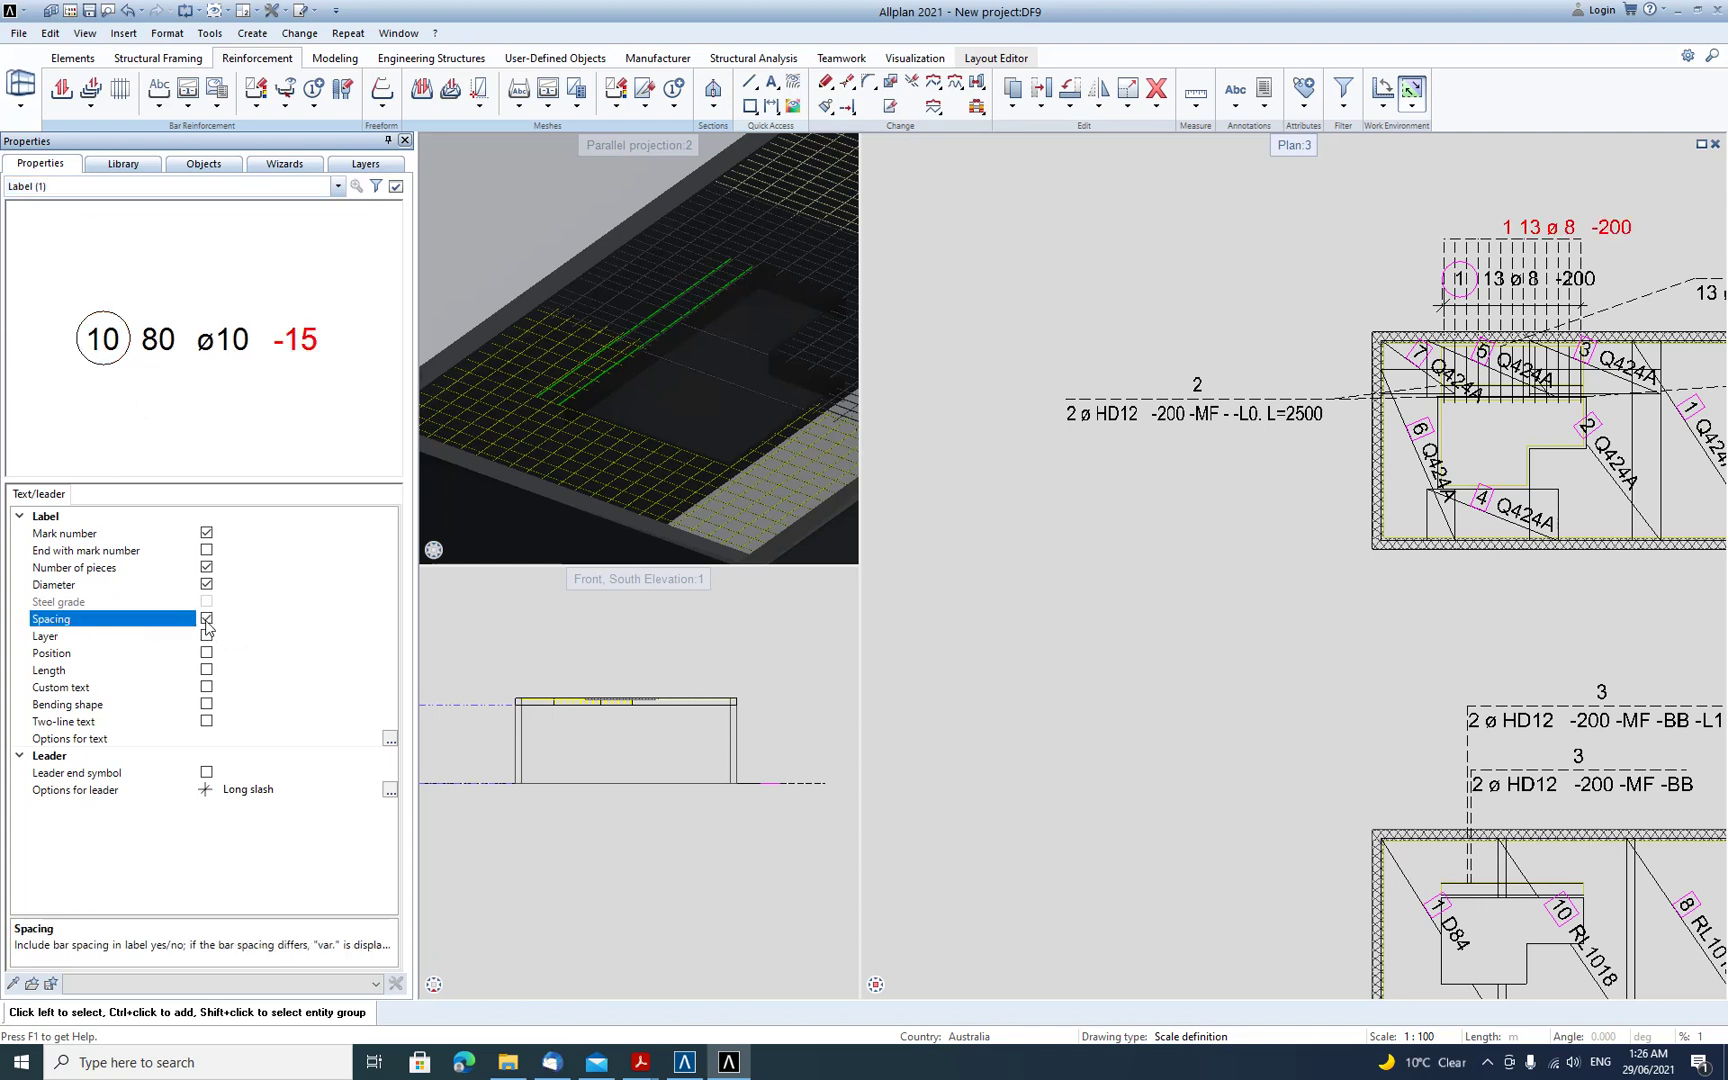
left_click(207, 637)
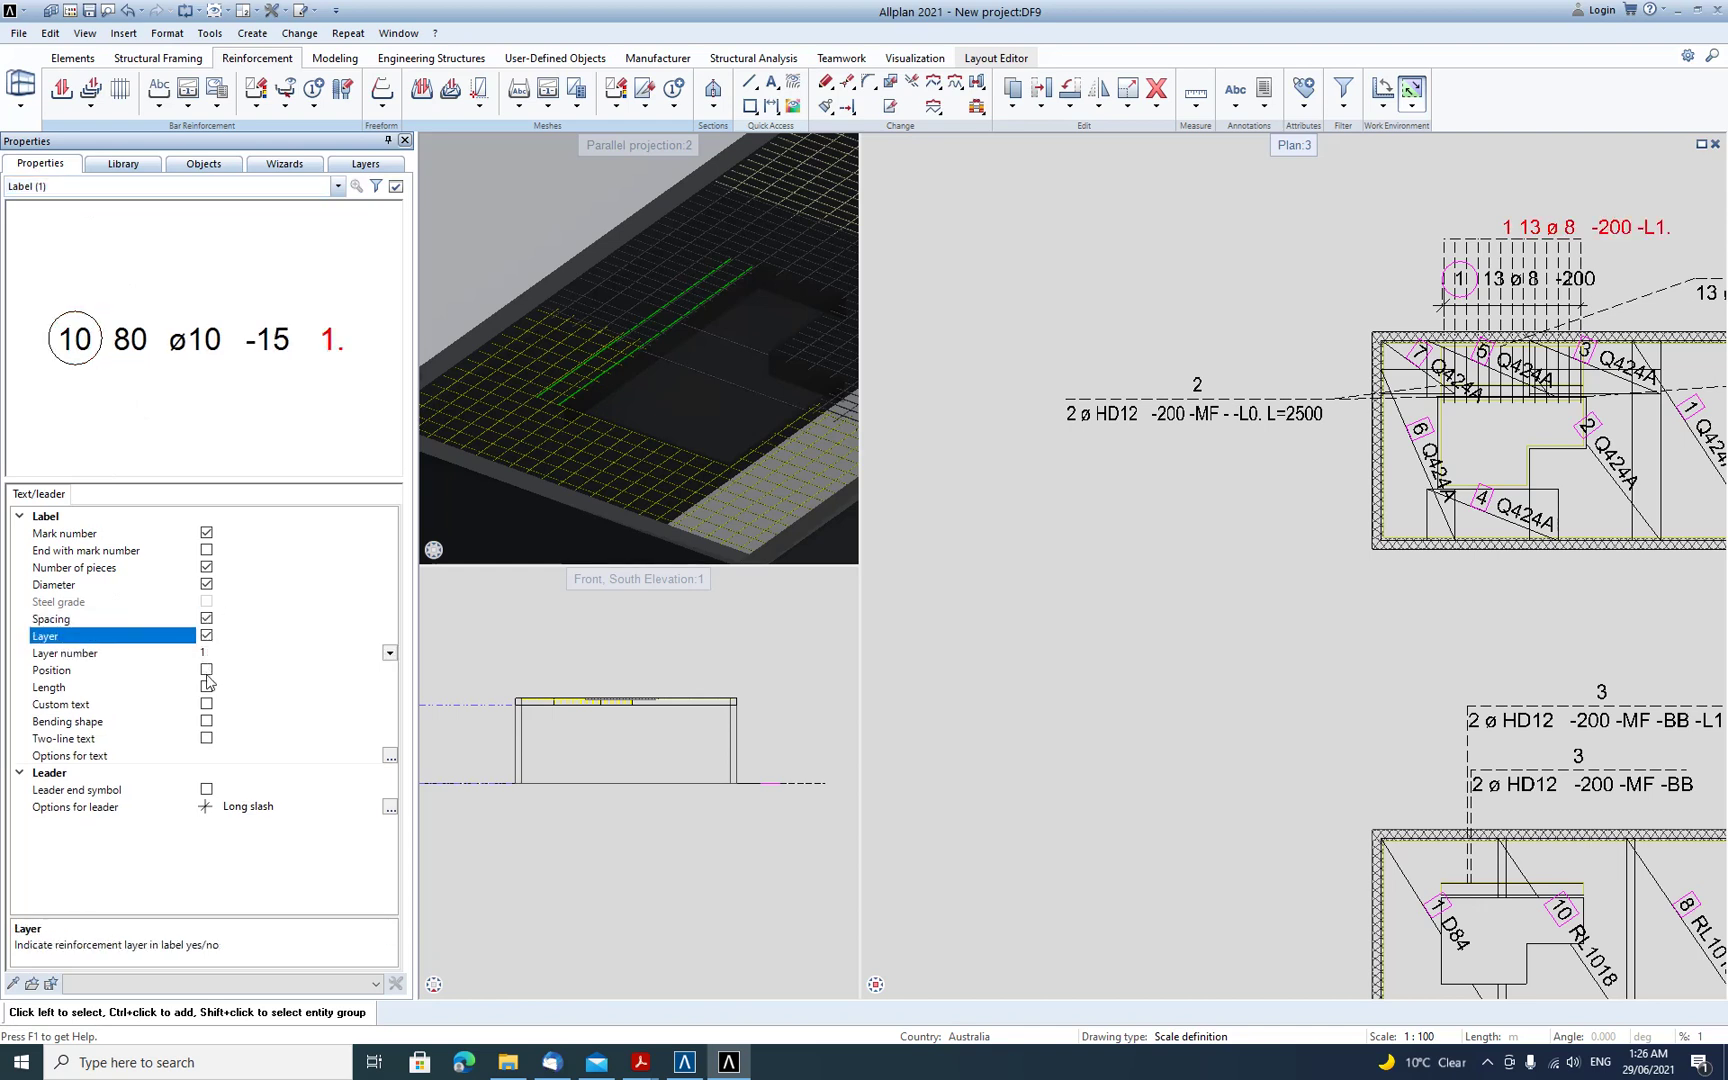
left_click(207, 671)
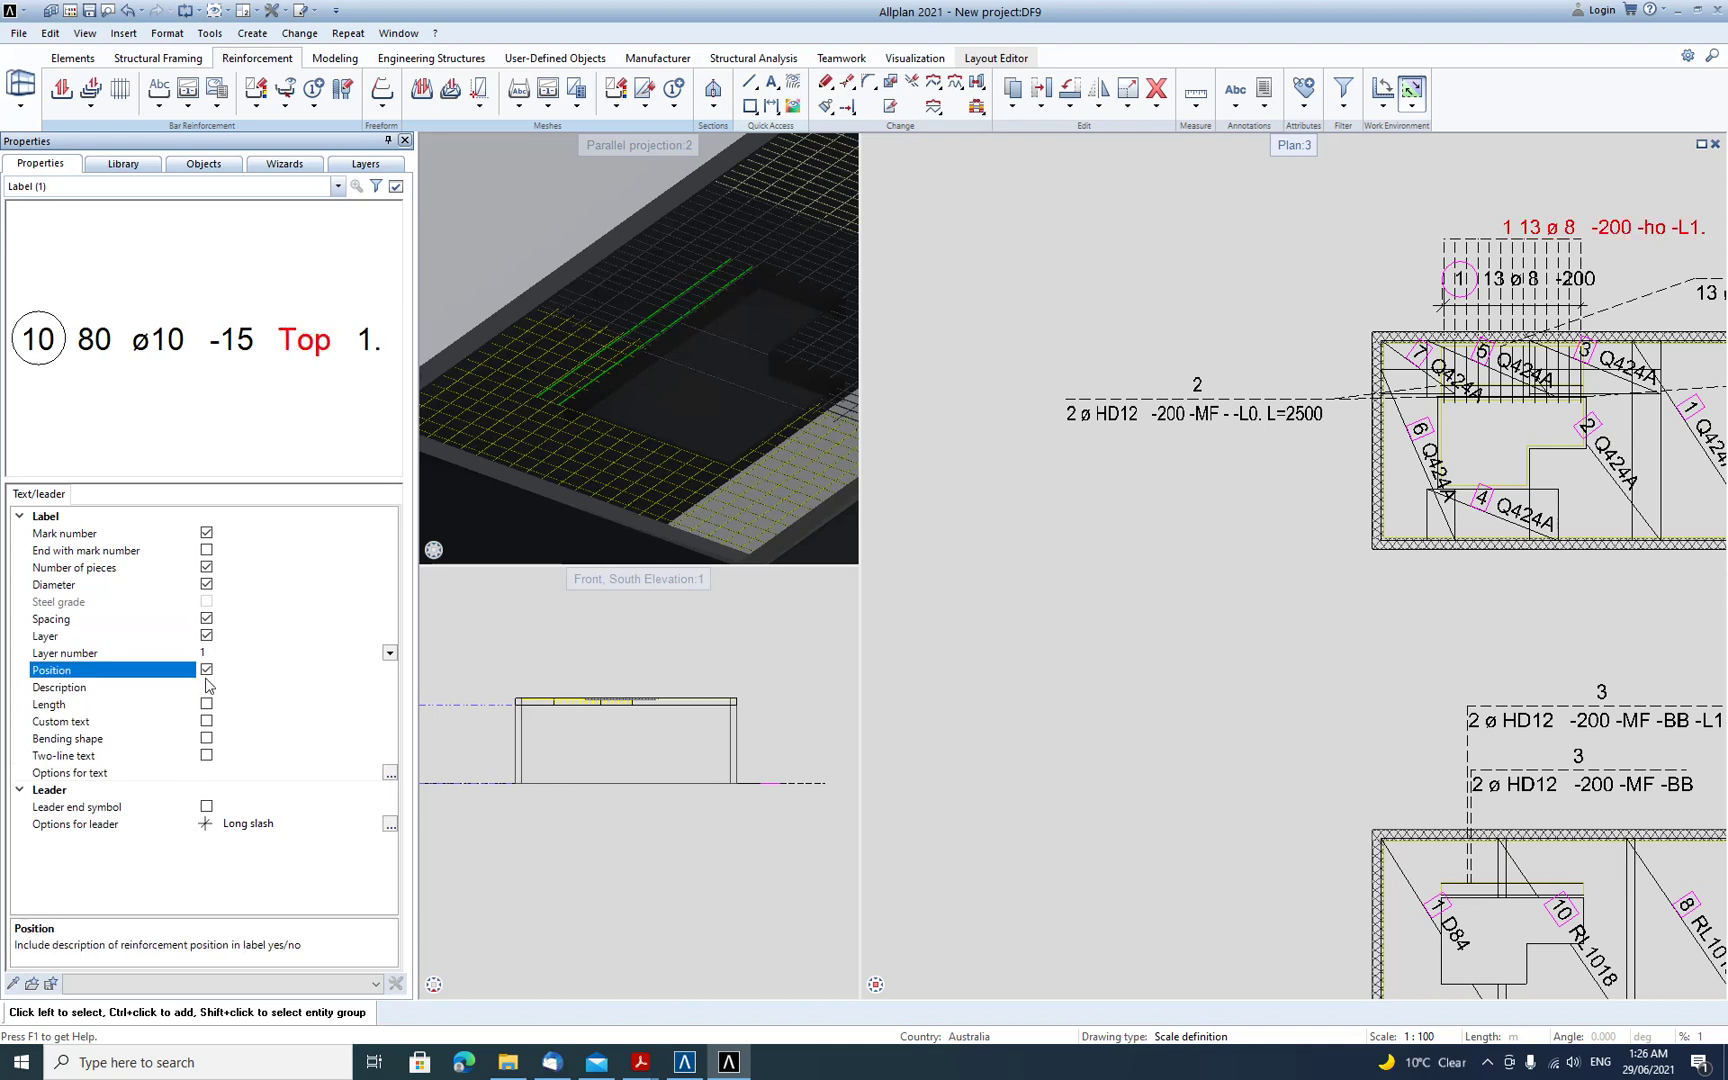
- Include the length and custom text in the comb label and display it as two-line text
left_click(207, 704)
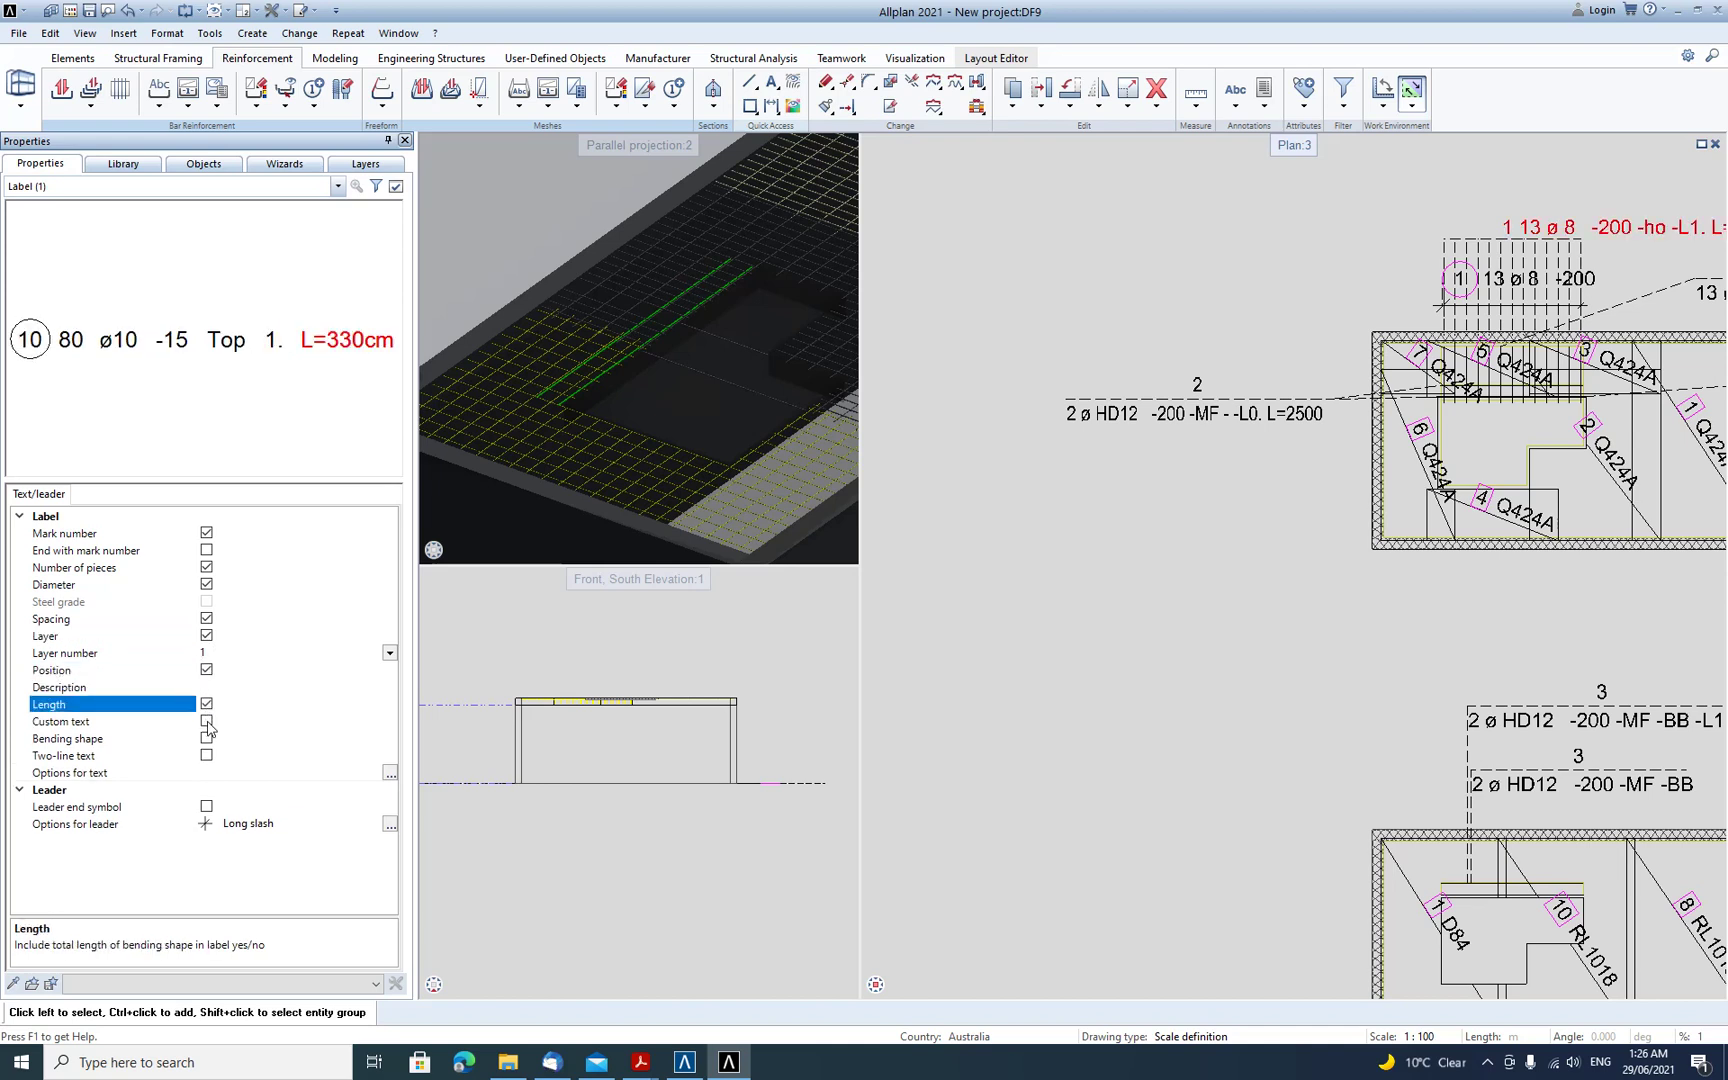
left_click(207, 722)
left_click(207, 772)
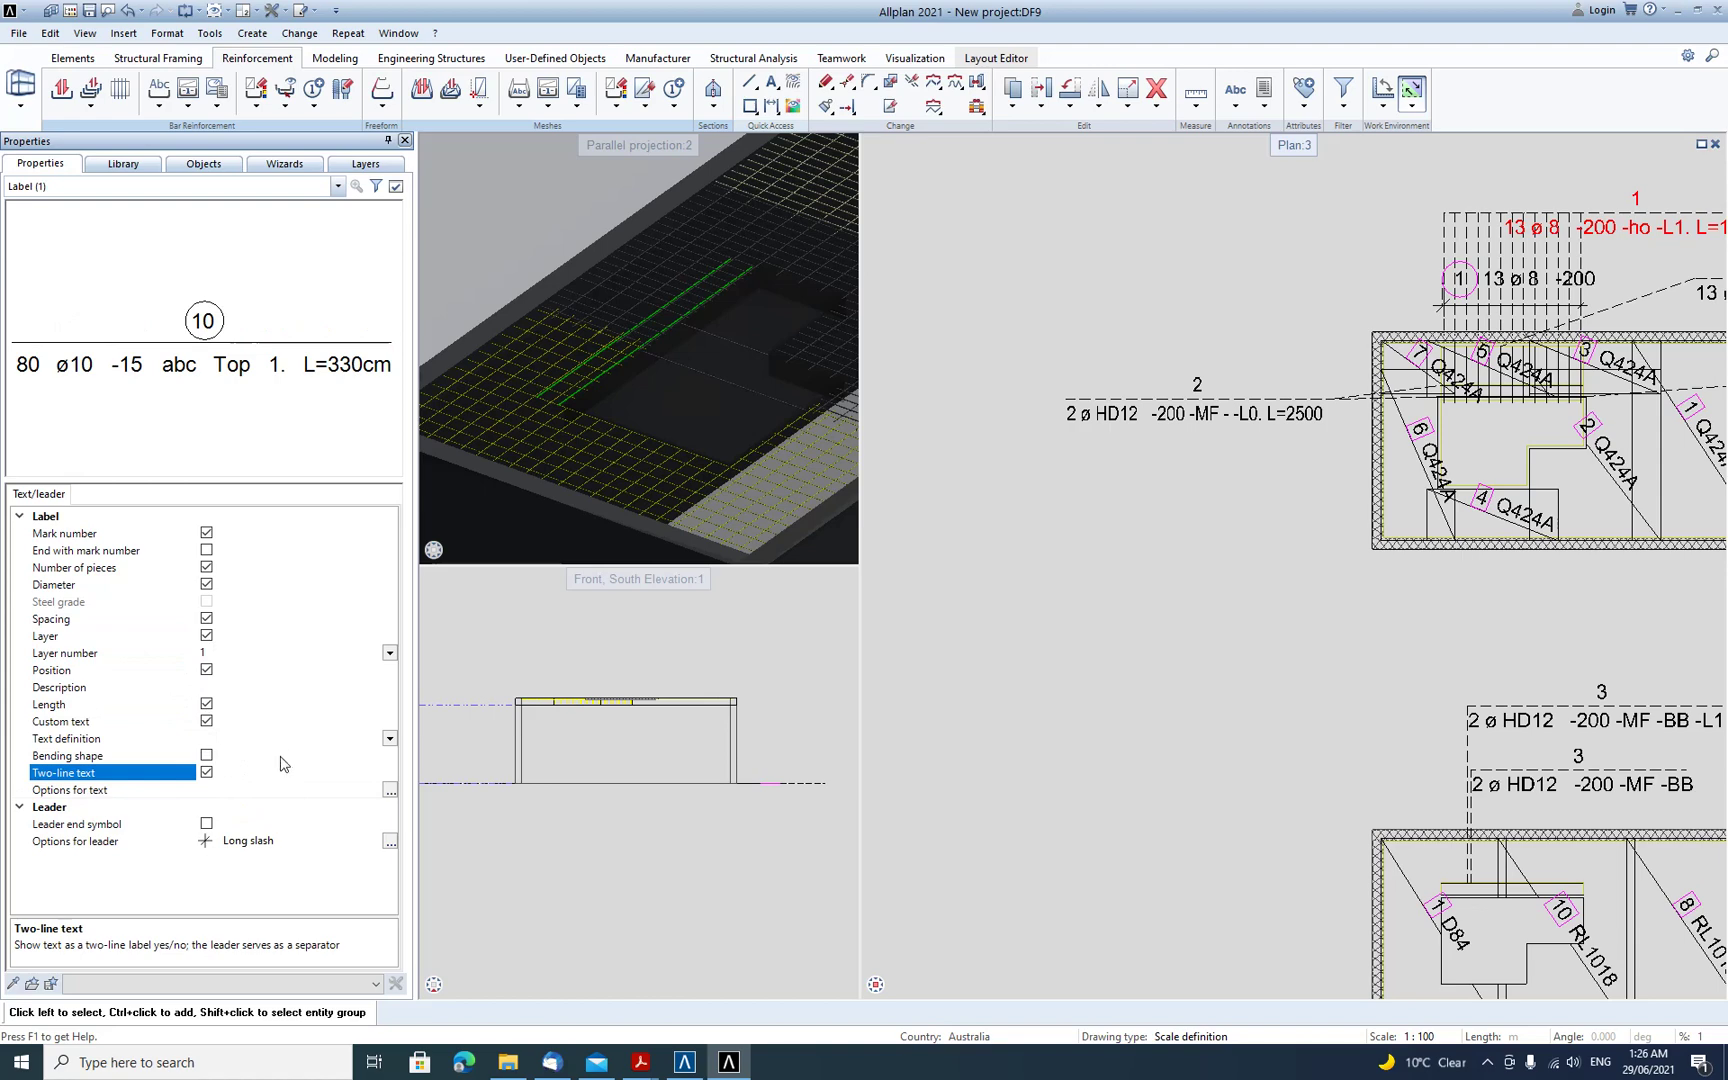
middle_click_drag(1368, 252, 1180, 350)
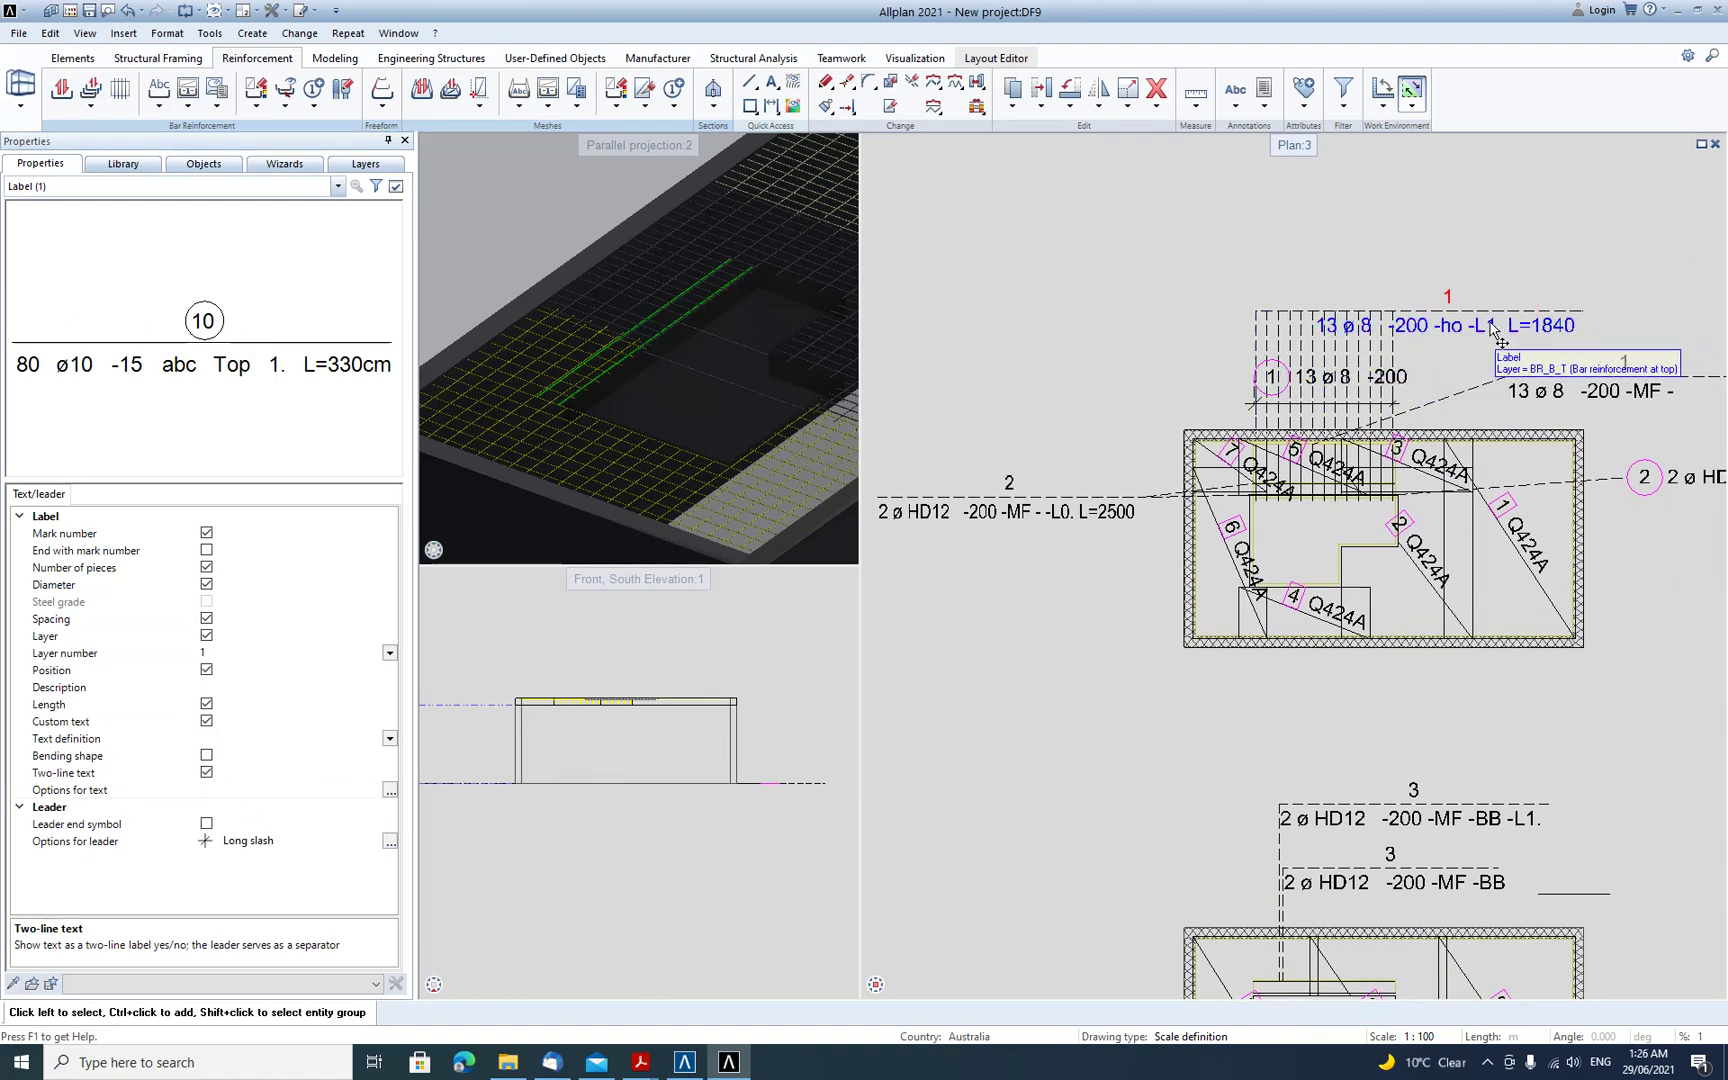
key("Escape")
scroll(1333, 362, "down", 2)
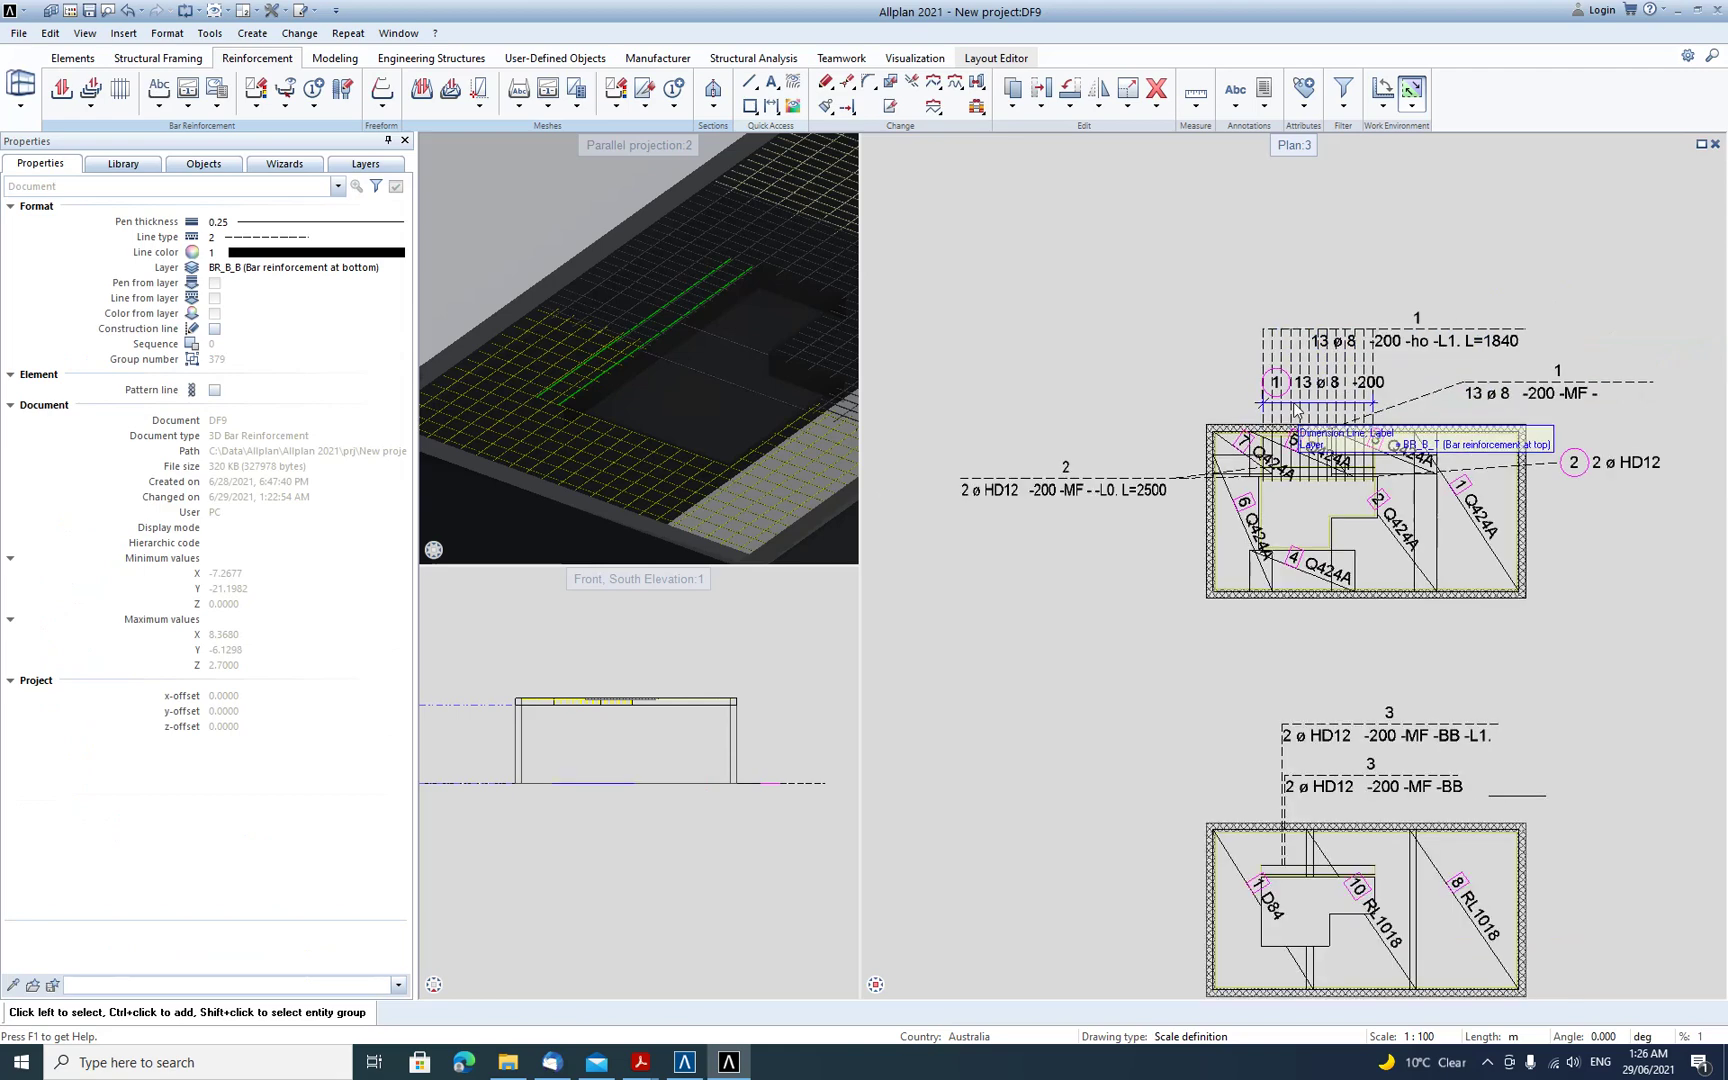